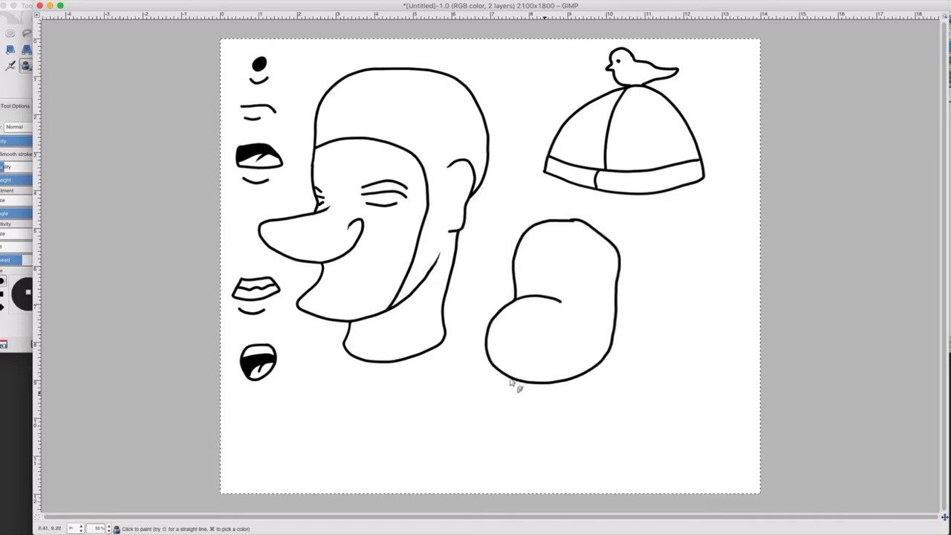
# Draw the leg with its cuffed, pointed boot in the lower right of the canvas using the Ink tool.
pyautogui.click(25, 66)
pyautogui.moveTo(687, 441); pyautogui.dragTo(711, 396)
pyautogui.moveTo(685, 407)
pyautogui.mouseDown()
pyautogui.moveTo(710, 393)
pyautogui.moveTo(719, 406)
pyautogui.mouseUp()
# Draw the arm with its shoulder cap and fist beside the torso, plus an open hand next to the helmet.
pyautogui.moveTo(649, 241); pyautogui.dragTo(695, 232)
pyautogui.moveTo(653, 246); pyautogui.dragTo(652, 274)
pyautogui.moveTo(689, 240); pyautogui.dragTo(664, 334)
pyautogui.moveTo(628, 341); pyautogui.dragTo(632, 352)
pyautogui.moveTo(713, 91); pyautogui.dragTo(735, 100)
# Draw a collar around the base of the neck and dot rivets along the helmet's band.
pyautogui.moveTo(347, 327); pyautogui.dragTo(444, 320)
pyautogui.click(437, 355)
pyautogui.click(554, 169)
pyautogui.click(579, 176)
pyautogui.click(628, 181)
# Draw the sword with its pointed, ridged blade along the lower part of the canvas.
pyautogui.moveTo(360, 407); pyautogui.dragTo(257, 446)
pyautogui.moveTo(360, 407); pyautogui.dragTo(468, 427)
pyautogui.moveTo(257, 446); pyautogui.dragTo(351, 472)
pyautogui.moveTo(351, 472); pyautogui.dragTo(484, 437)
pyautogui.click(63, 2)
pyautogui.click(64, 4)
# Draw the eyebrow, the half-open eye, the black pupil and the oval second eye between the head and the helmet.
pyautogui.click(25, 66)
pyautogui.moveTo(502, 68); pyautogui.dragTo(562, 60)
pyautogui.moveTo(501, 95); pyautogui.dragTo(552, 88)
pyautogui.moveTo(502, 97); pyautogui.dragTo(552, 88)
pyautogui.moveTo(474, 52); pyautogui.dragTo(473, 58)
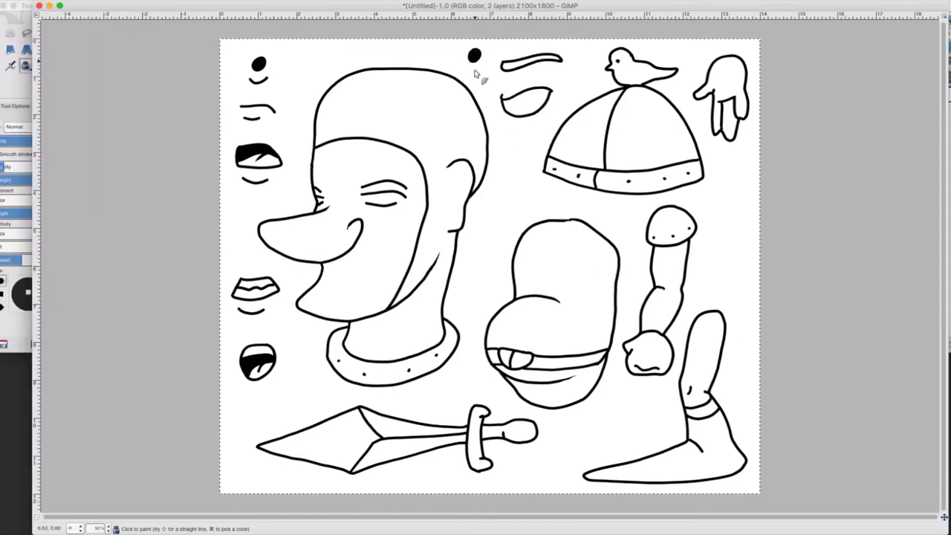
pyautogui.moveTo(503, 173); pyautogui.dragTo(505, 169)
# Fill the teeth and the eye with white, and the bird and the leg with light grey.
pyautogui.click(948, 90)
pyautogui.moveTo(806, 4); pyautogui.dragTo(809, 4)
pyautogui.hotkey('shift', 'e')
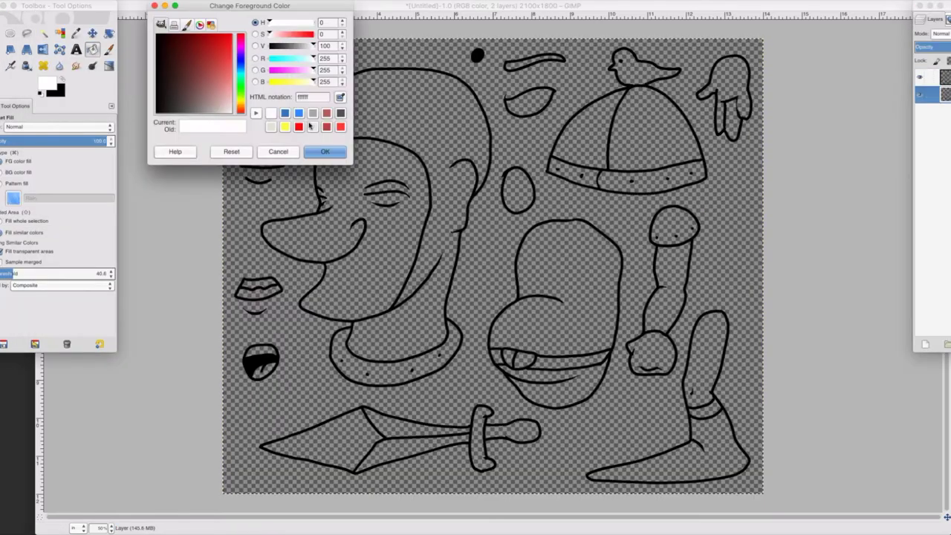
pyautogui.click(325, 150)
pyautogui.click(709, 349)
pyautogui.click(269, 288)
pyautogui.click(640, 73)
pyautogui.click(531, 102)
# Fill the collar and the arm's shoulder cap with red.
pyautogui.click(325, 152)
pyautogui.click(393, 374)
pyautogui.click(674, 223)
# Fill the torso with pale yellow and the sleeve of the arm with orange.
pyautogui.click(324, 152)
pyautogui.click(557, 275)
pyautogui.click(46, 83)
pyautogui.click(325, 151)
pyautogui.click(672, 271)
# Fill the boot with brown.
pyautogui.click(46, 83)
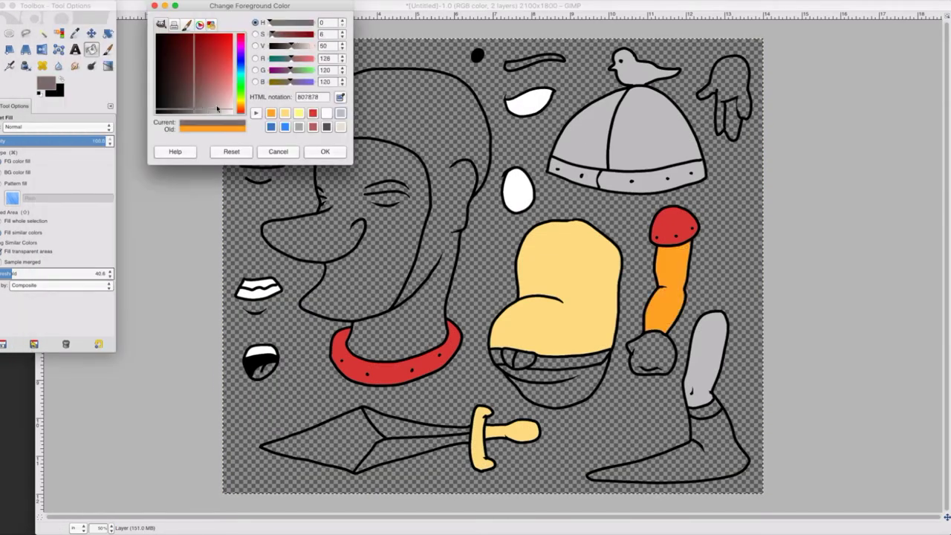
pyautogui.click(324, 151)
pyautogui.click(451, 131)
pyautogui.hotkey('ctrl', 'z')
pyautogui.click(716, 449)
# Fill the skirt below the belt with light grey, and the torso and hood with light orange.
pyautogui.click(46, 83)
pyautogui.click(324, 152)
pyautogui.click(557, 390)
pyautogui.click(543, 327)
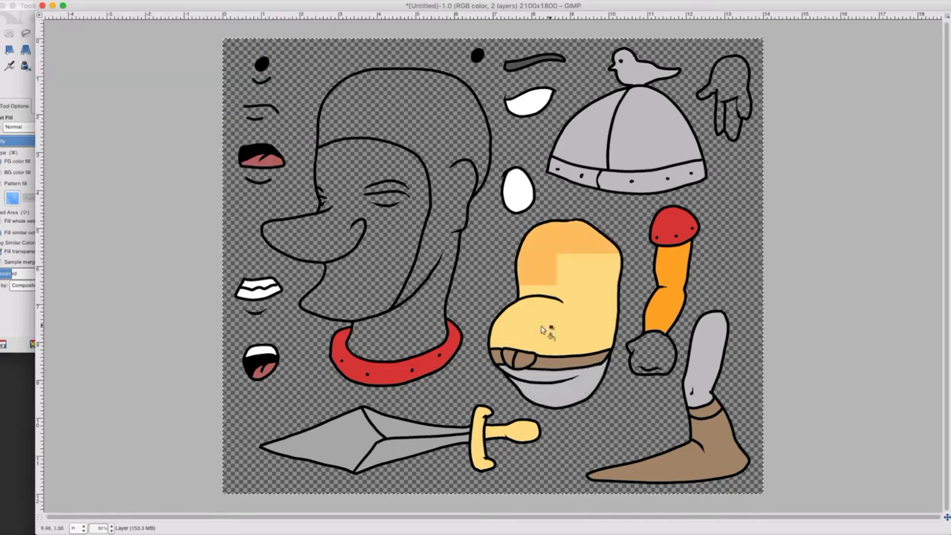
pyautogui.click(415, 107)
# Fill the face and the open hand with a tan skin colour.
pyautogui.click(46, 83)
pyautogui.click(325, 152)
pyautogui.click(386, 167)
pyautogui.click(730, 82)
# Select the transparent area around the character parts with Select by Color.
pyautogui.click(59, 34)
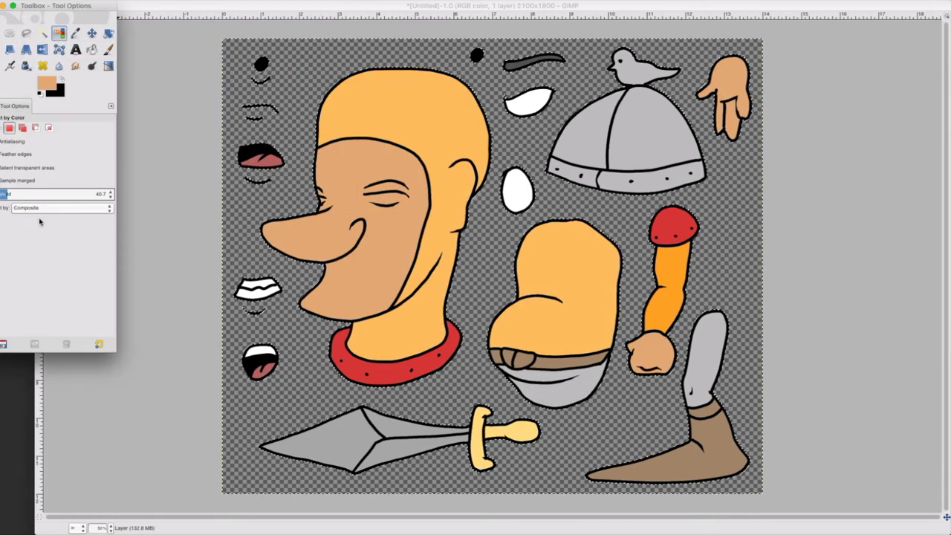
pyautogui.click(480, 357)
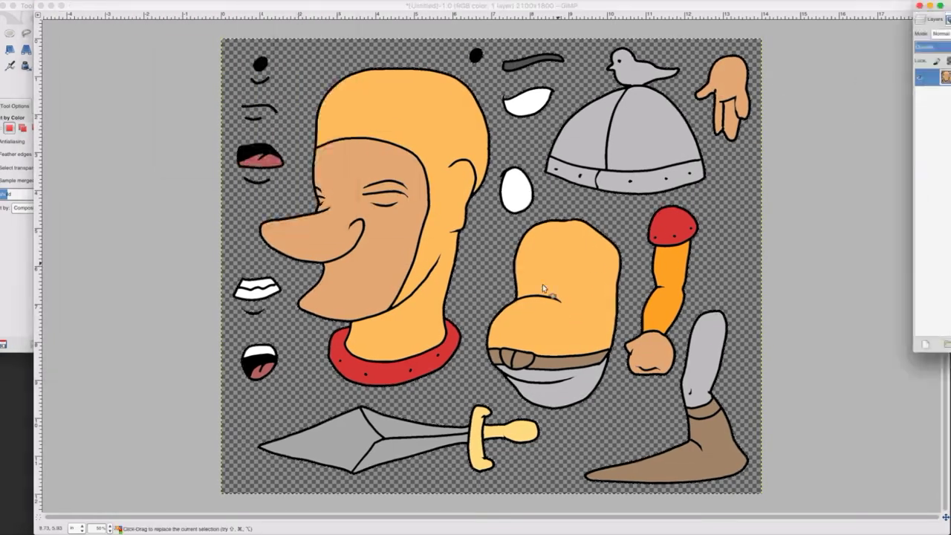
pyautogui.press('1')
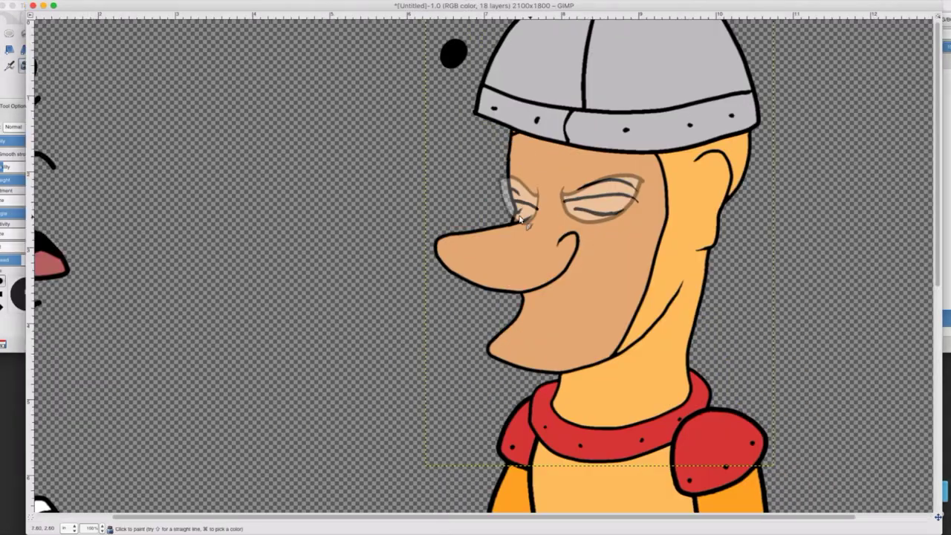
pyautogui.click(826, 215)
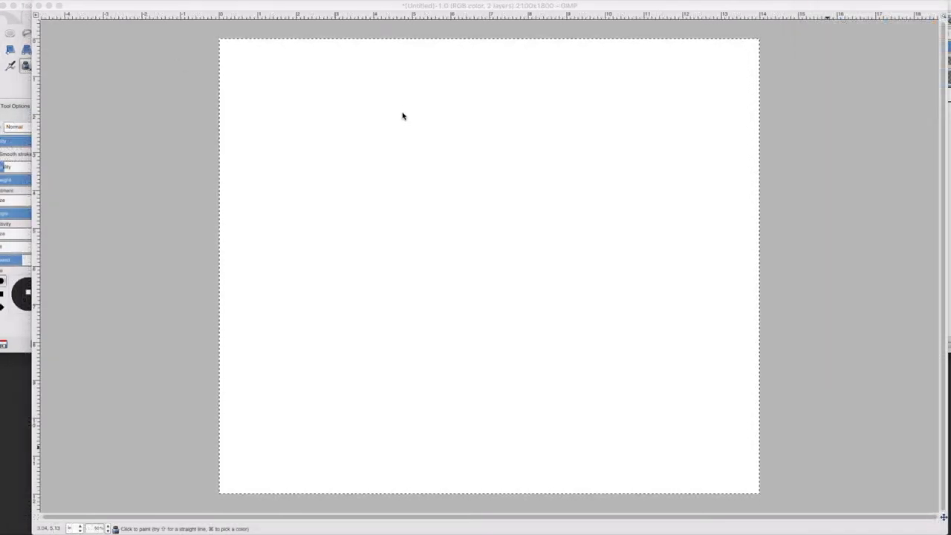
# Examine the Ink tool's options and the layer list of the blank drawing.
pyautogui.click(47, 43)
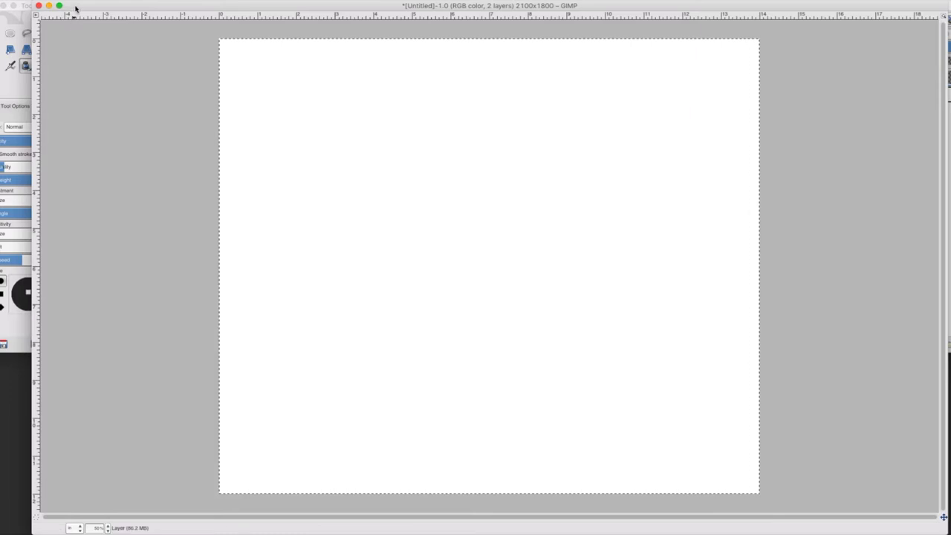
pyautogui.click(21, 10)
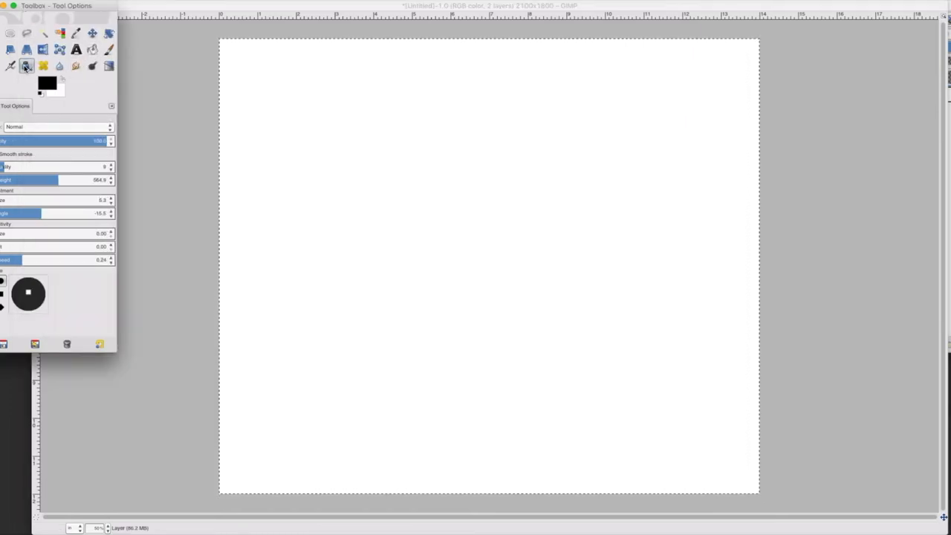
pyautogui.click(132, 3)
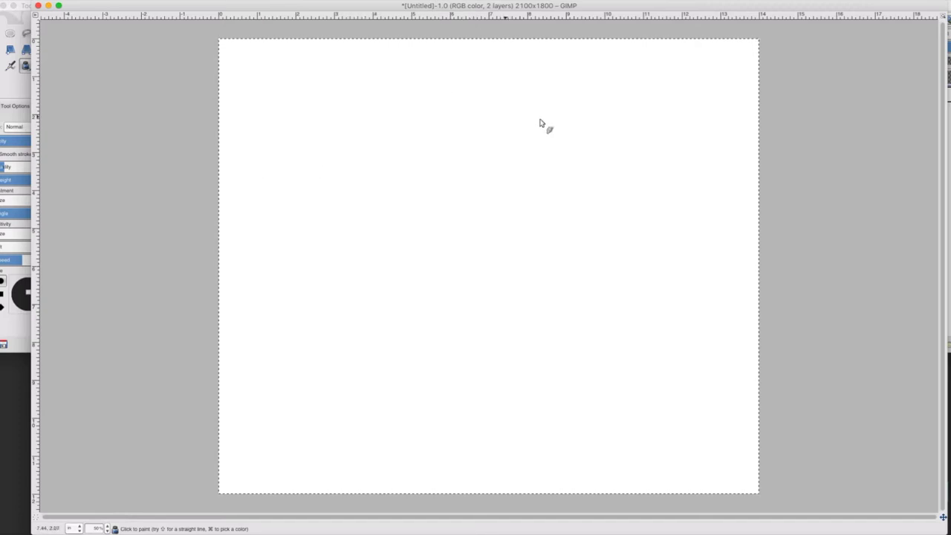
pyautogui.click(949, 125)
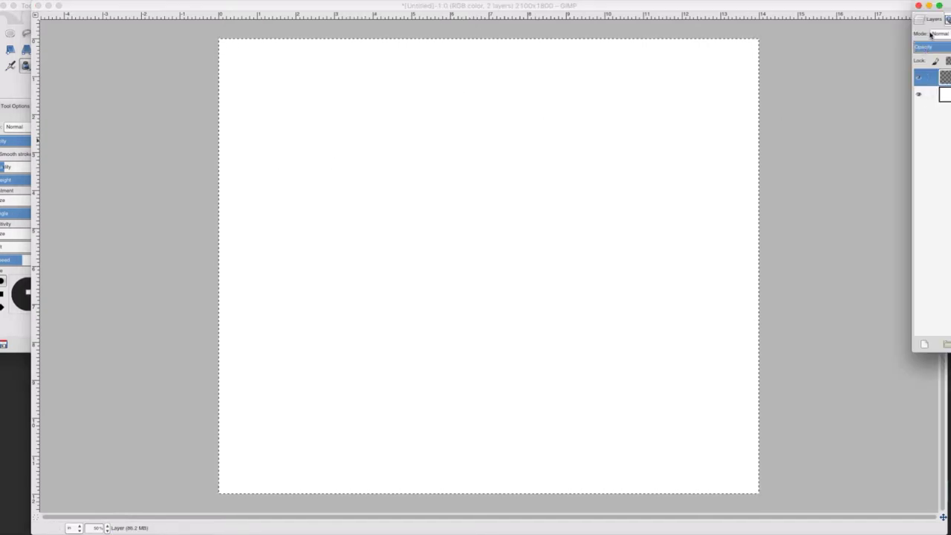
pyautogui.moveTo(918, 10); pyautogui.dragTo(827, 4)
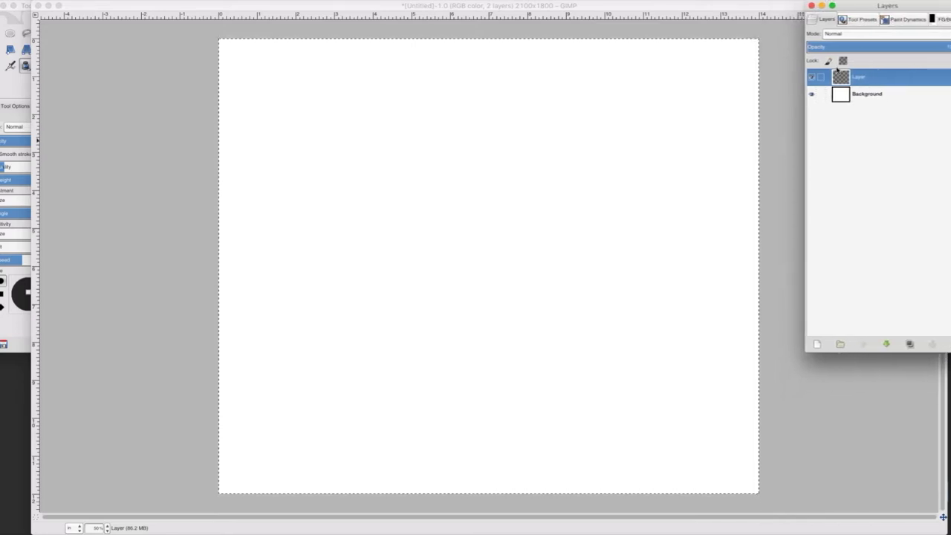
pyautogui.moveTo(846, 6); pyautogui.dragTo(934, 6)
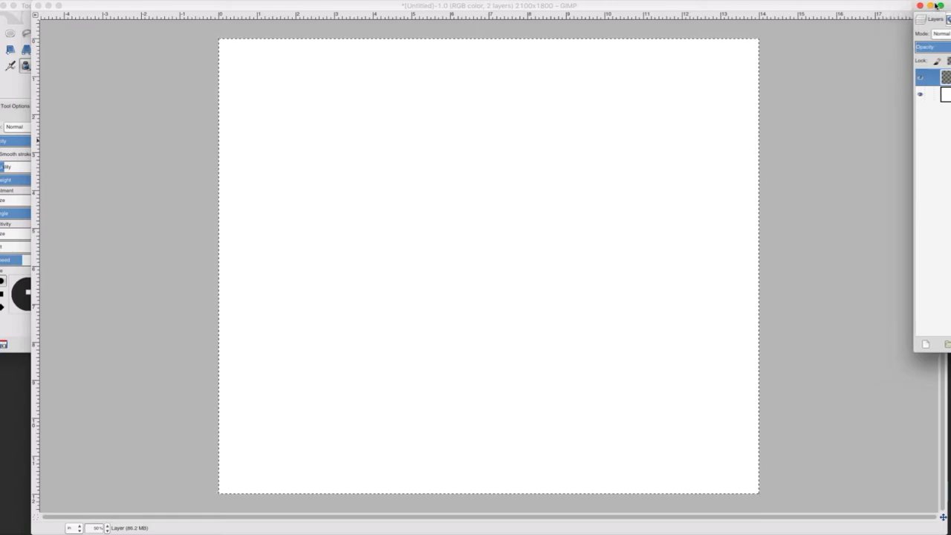
pyautogui.click(842, 6)
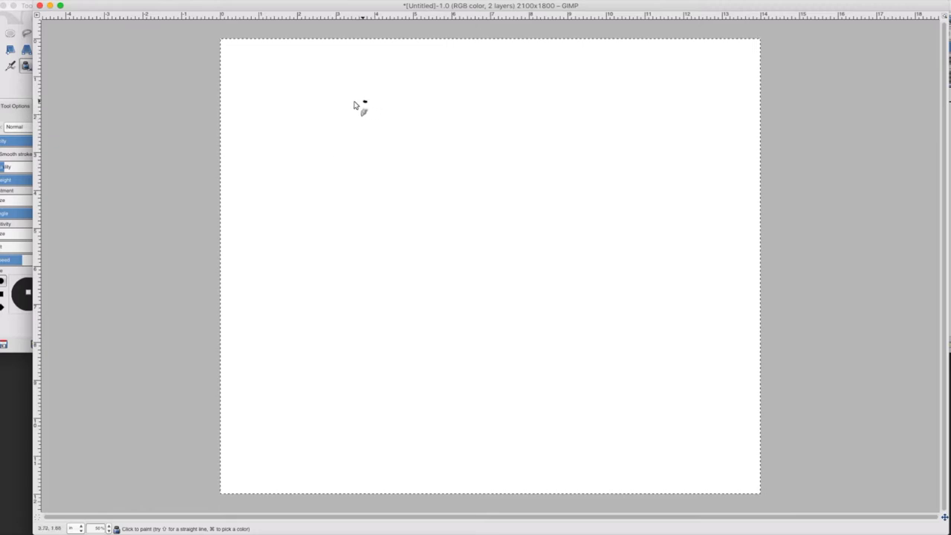
# Draw the character's forehead, long nose, jaw line and ear as a left-facing head with the Ink tool.
pyautogui.moveTo(341, 107)
pyautogui.mouseDown()
pyautogui.moveTo(314, 132)
pyautogui.moveTo(307, 184)
pyautogui.mouseUp()
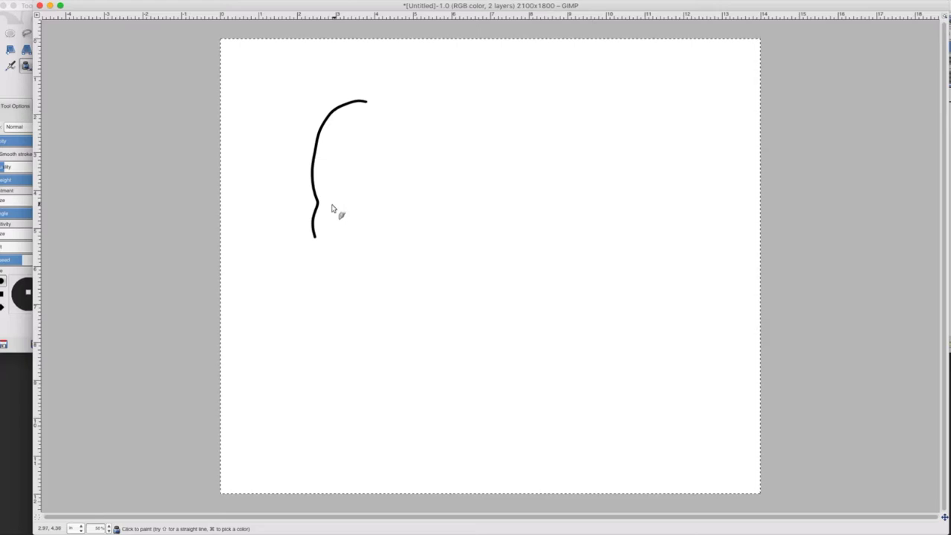
pyautogui.moveTo(338, 204)
pyautogui.mouseDown()
pyautogui.moveTo(263, 225)
pyautogui.moveTo(289, 264)
pyautogui.moveTo(329, 261)
pyautogui.moveTo(352, 245)
pyautogui.moveTo(349, 225)
pyautogui.mouseUp()
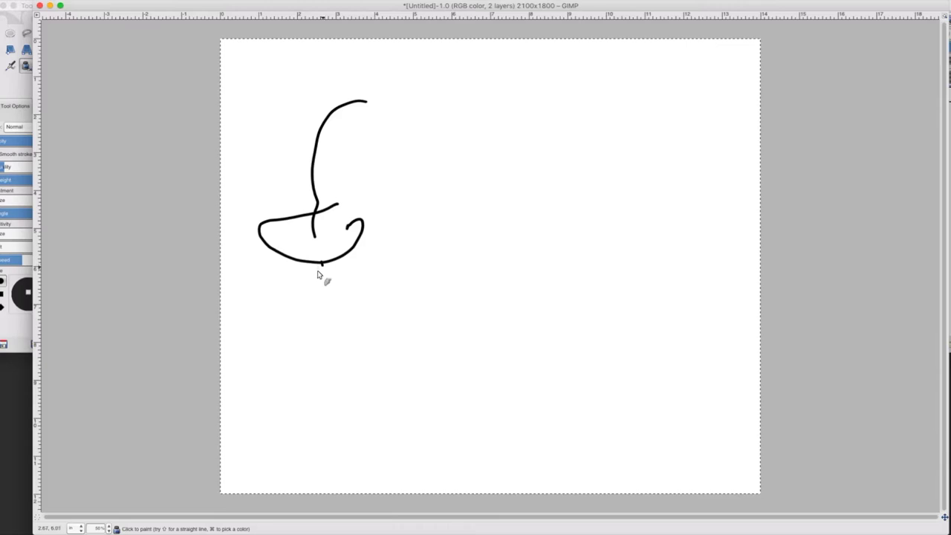
pyautogui.moveTo(304, 294)
pyautogui.mouseDown()
pyautogui.moveTo(295, 300)
pyautogui.moveTo(335, 320)
pyautogui.moveTo(381, 314)
pyautogui.moveTo(415, 287)
pyautogui.moveTo(444, 235)
pyautogui.mouseUp()
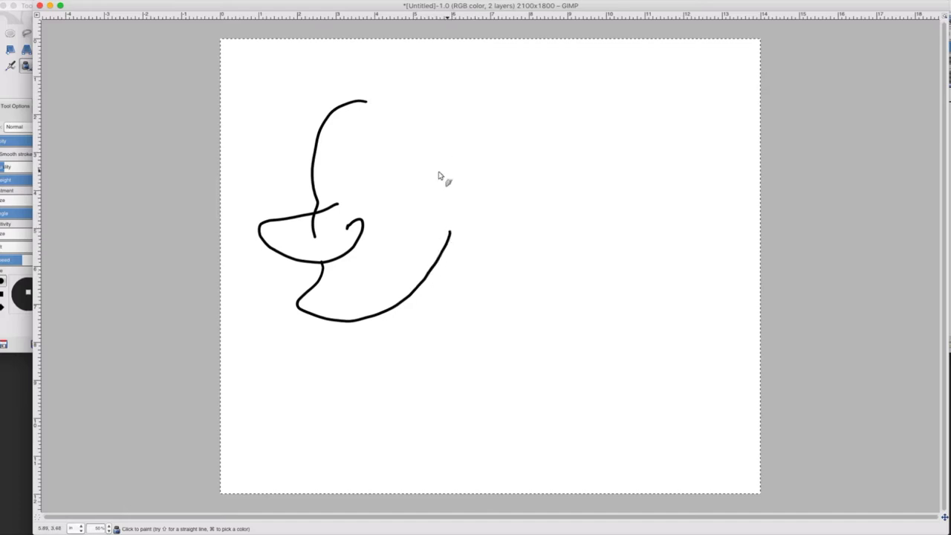
pyautogui.moveTo(464, 166)
pyautogui.mouseDown()
pyautogui.moveTo(471, 183)
pyautogui.moveTo(456, 231)
pyautogui.mouseUp()
pyautogui.moveTo(382, 103)
pyautogui.mouseDown()
pyautogui.moveTo(422, 99)
pyautogui.moveTo(457, 145)
pyautogui.mouseUp()
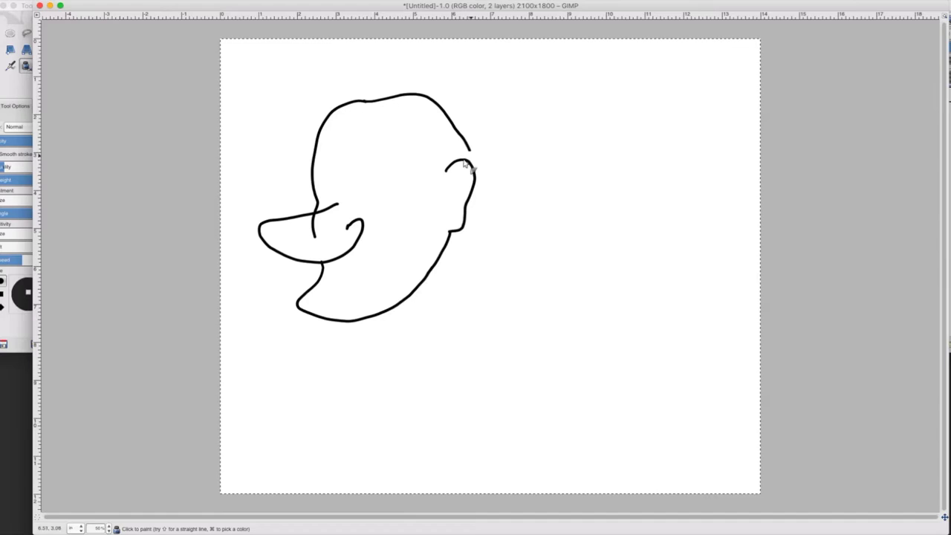
pyautogui.click(65, 2)
pyautogui.click(65, 11)
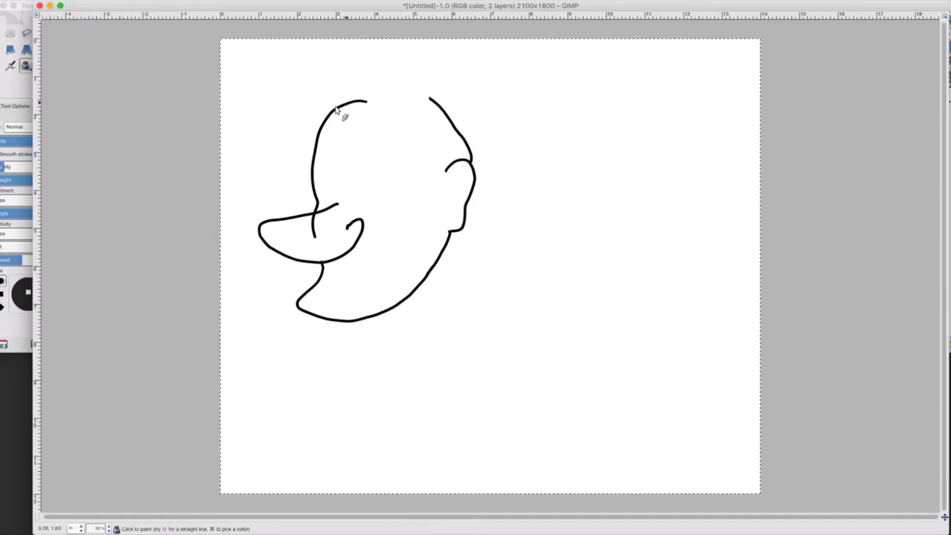
pyautogui.press('super+z')
# Set the eraser size to 84.25 and erase the stray forehead line inside the nose.
pyautogui.click(3, 65)
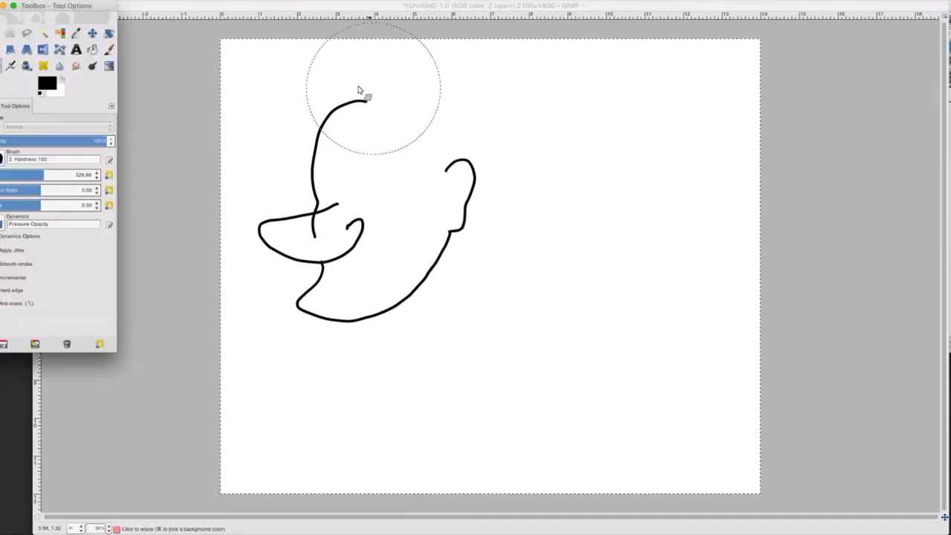
pyautogui.moveTo(20, 174); pyautogui.dragTo(2, 176)
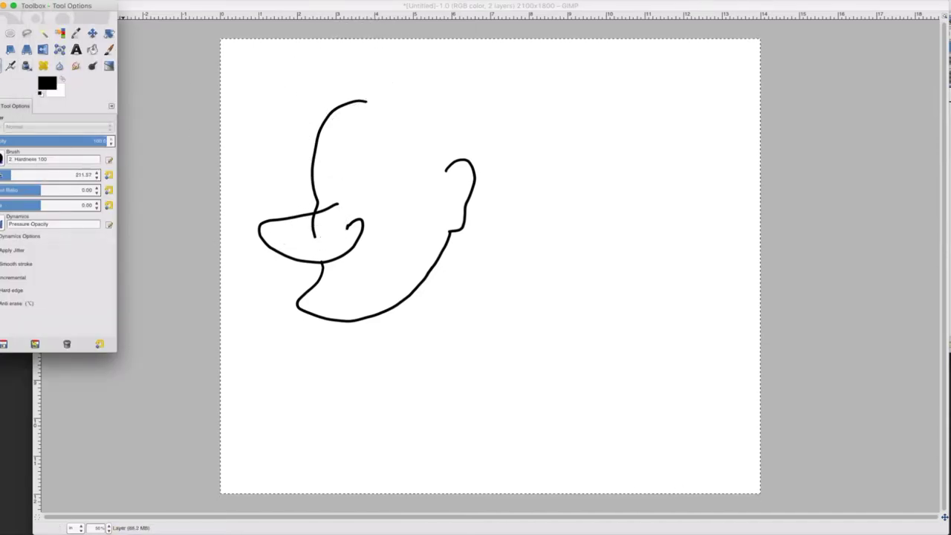
pyautogui.moveTo(323, 226); pyautogui.dragTo(318, 227)
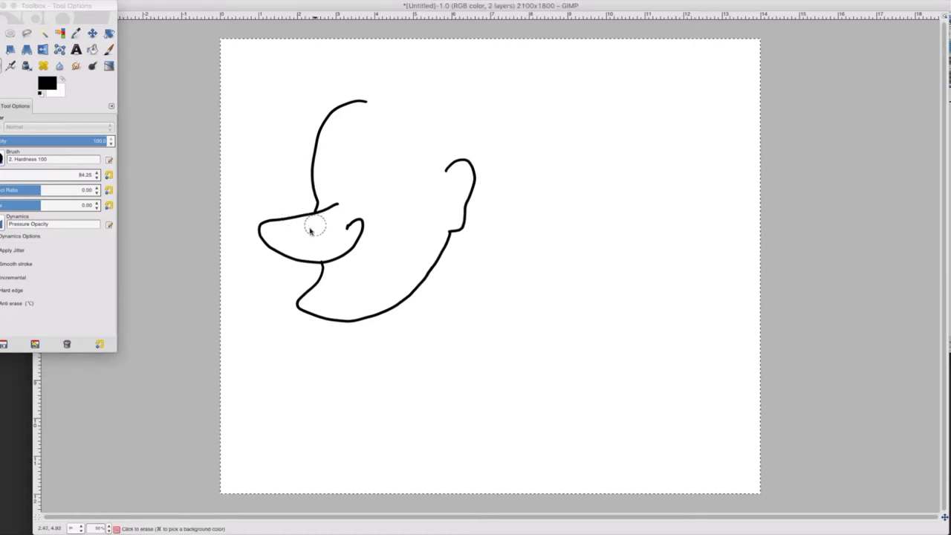
pyautogui.click(320, 236)
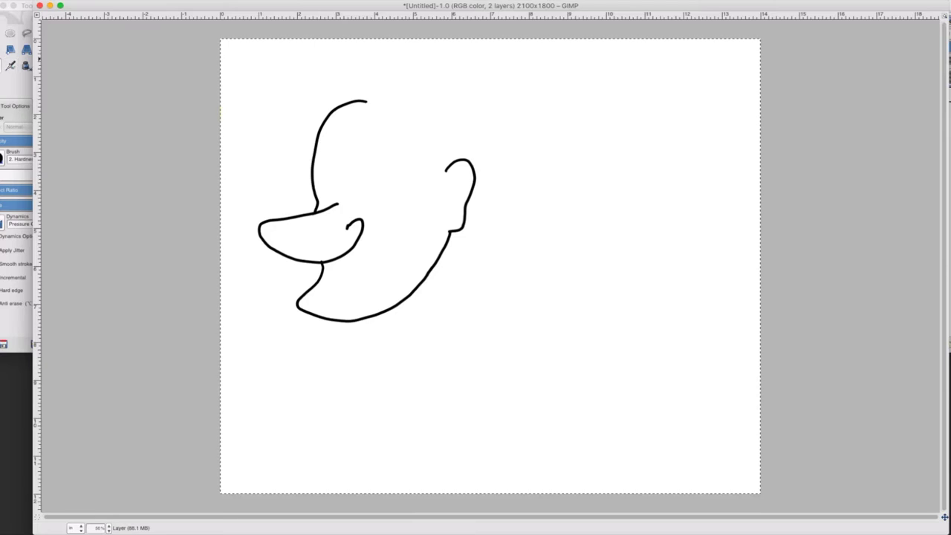
# Erase the upper curve of the forehead, leaving only the short line above the nose.
pyautogui.click(12, 68)
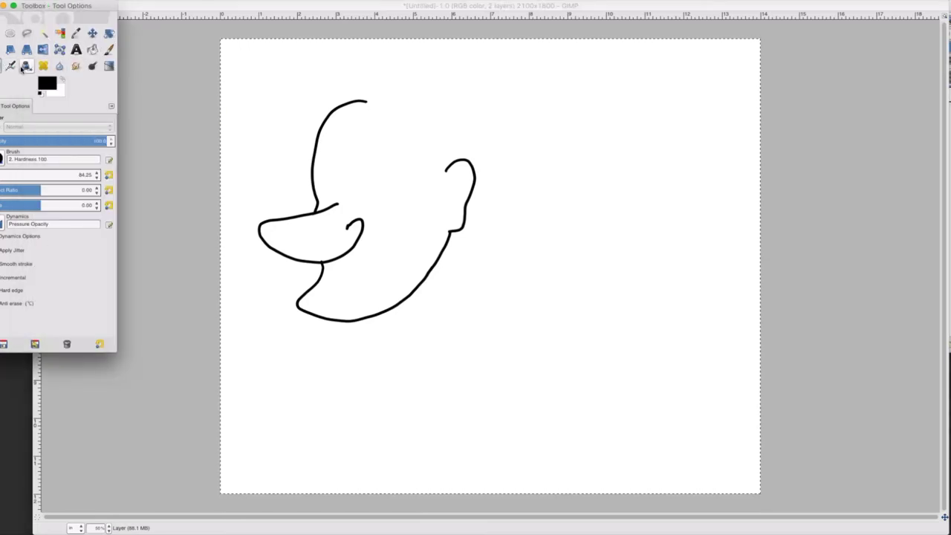
pyautogui.click(24, 67)
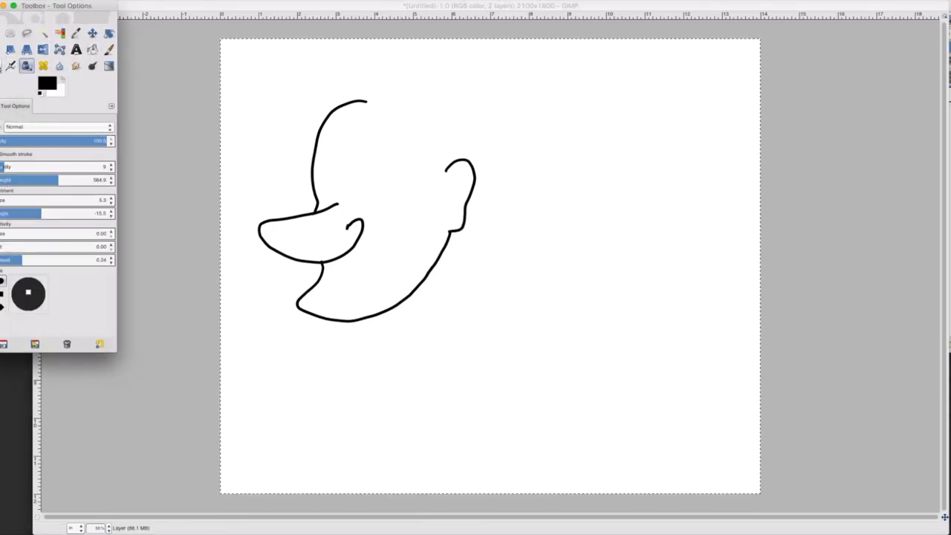
pyautogui.click(1, 67)
pyautogui.click(387, 106)
pyautogui.moveTo(379, 106)
pyautogui.mouseDown()
pyautogui.moveTo(332, 111)
pyautogui.moveTo(319, 131)
pyautogui.moveTo(325, 174)
pyautogui.mouseUp()
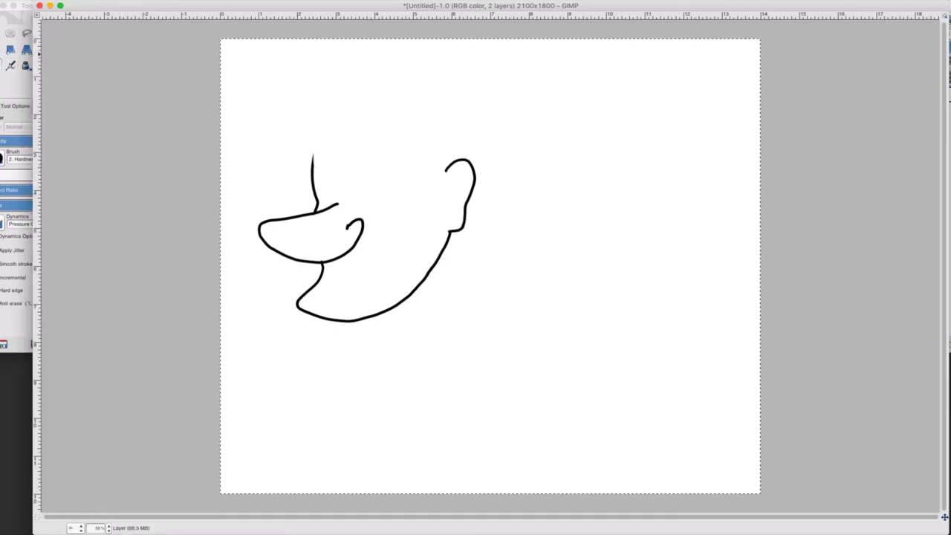
# Draw a taller, rounded skull from the forehead line over to the back of the ear with the Ink tool.
pyautogui.click(21, 58)
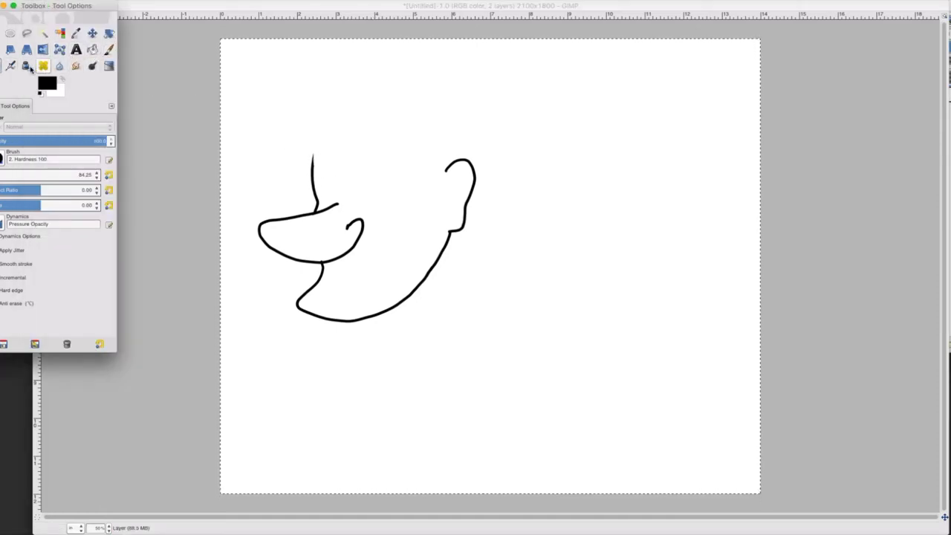
pyautogui.click(26, 66)
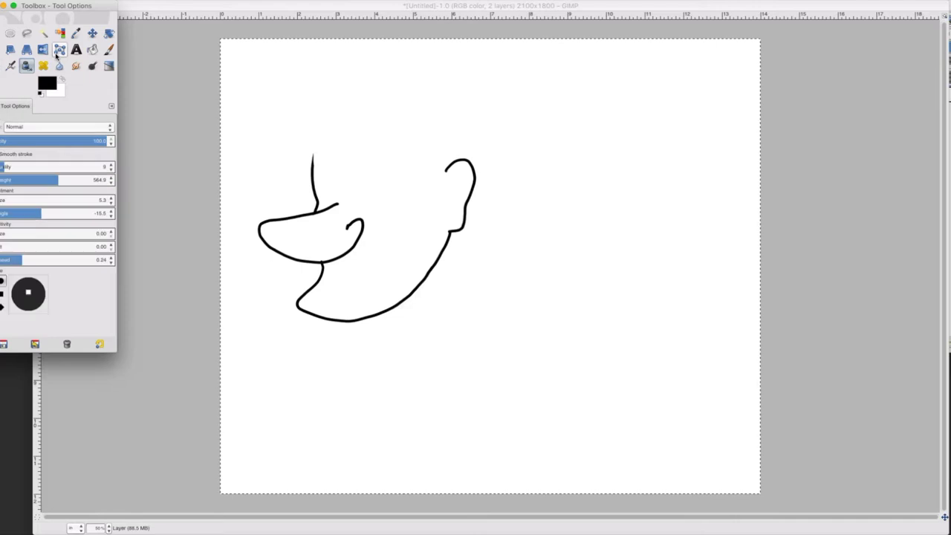
pyautogui.click(307, 168)
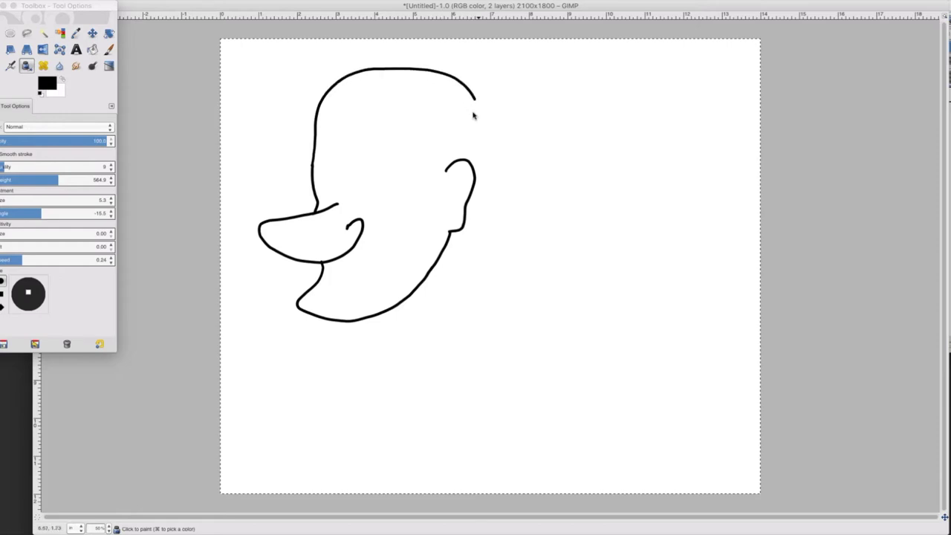
pyautogui.click(459, 202)
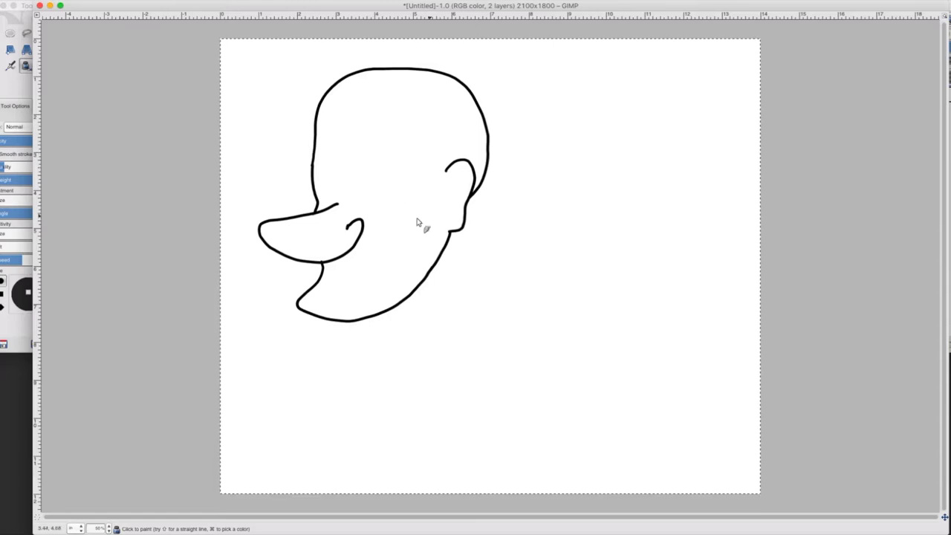
# Trim the inner ends of the nose bridge and nostril lines with the Eraser.
pyautogui.click(1, 66)
pyautogui.click(317, 251)
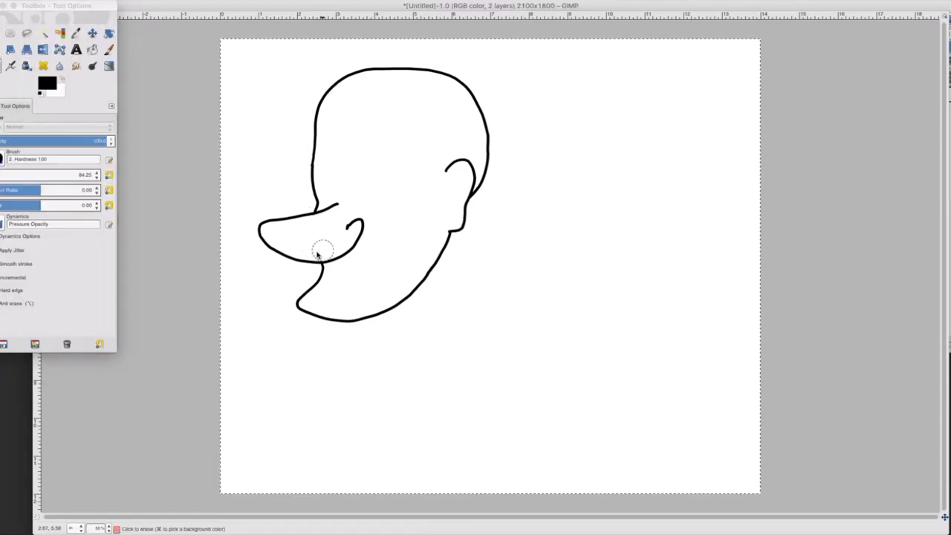
pyautogui.click(319, 252)
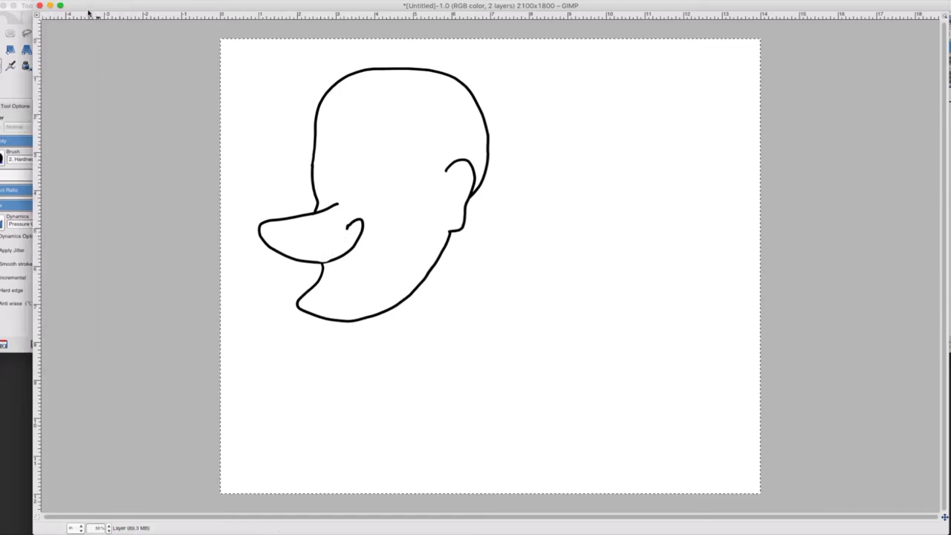
pyautogui.click(65, 1)
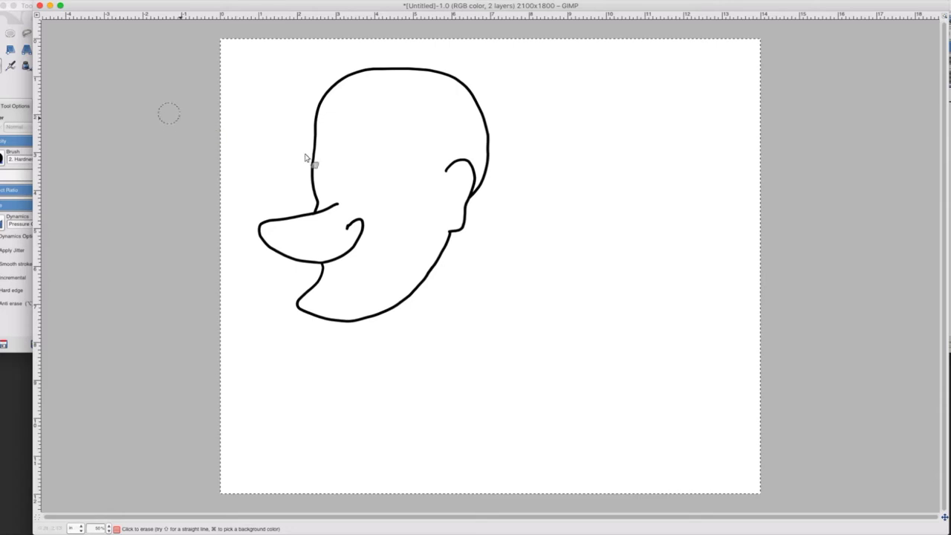
pyautogui.moveTo(338, 220)
pyautogui.mouseDown()
pyautogui.moveTo(345, 204)
pyautogui.moveTo(339, 213)
pyautogui.mouseUp()
pyautogui.click(3, 66)
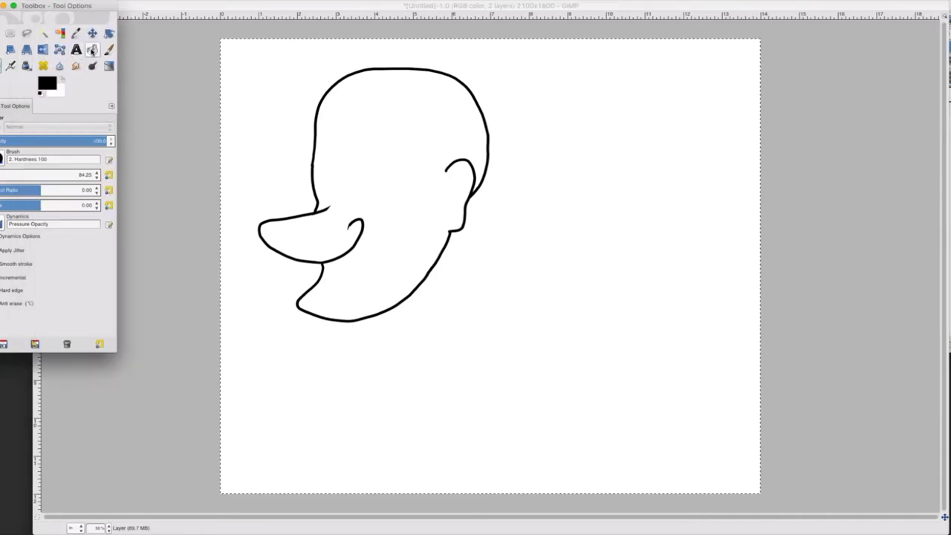
# Draw the narrowed near eye with lid and brow lines and the short far-eye lines at the nose bridge with the Ink tool.
pyautogui.click(27, 66)
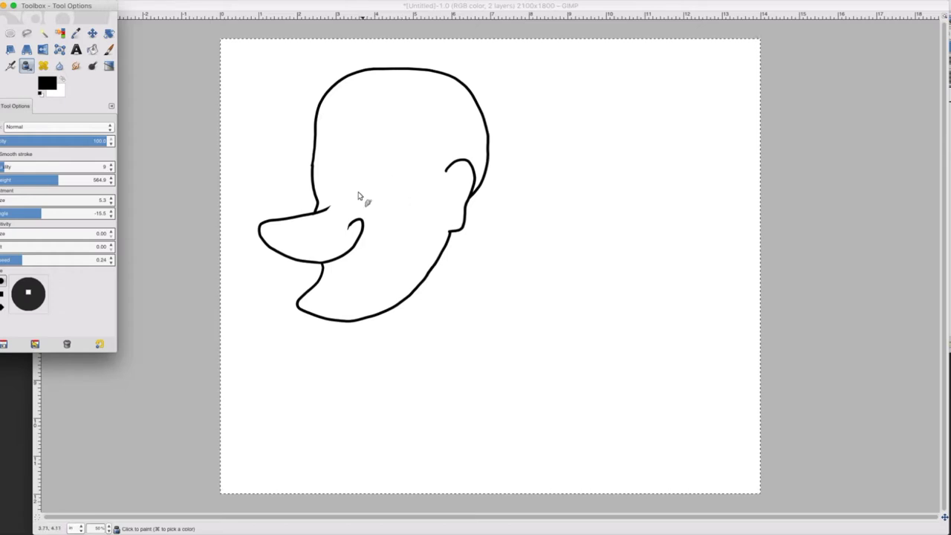
pyautogui.moveTo(362, 194); pyautogui.dragTo(406, 198)
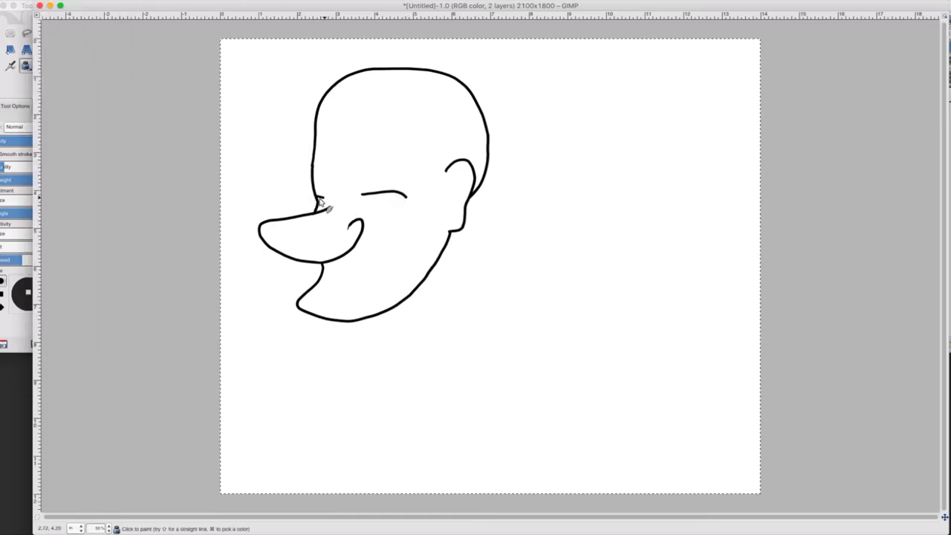
pyautogui.moveTo(365, 203); pyautogui.dragTo(397, 201)
pyautogui.moveTo(362, 188)
pyautogui.mouseDown()
pyautogui.moveTo(392, 183)
pyautogui.moveTo(408, 191)
pyautogui.mouseUp()
pyautogui.moveTo(315, 187); pyautogui.dragTo(320, 205)
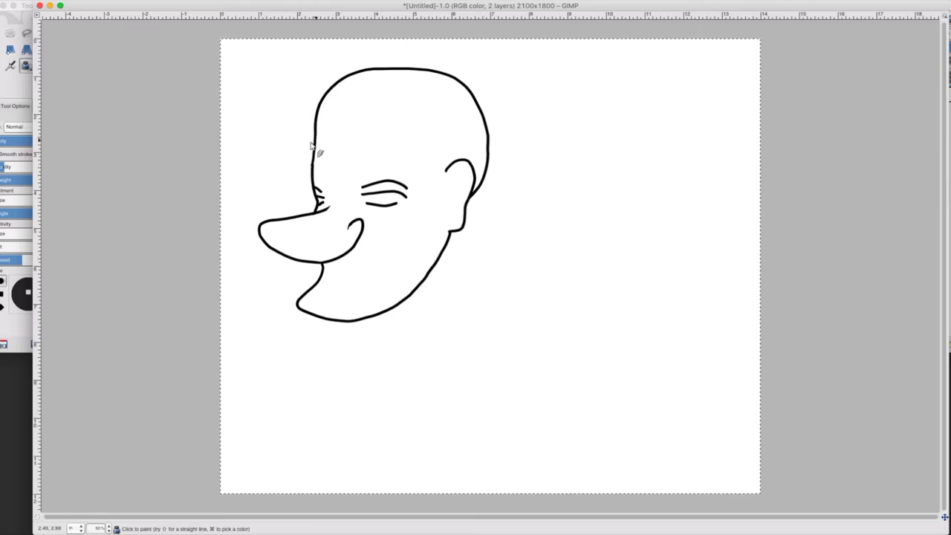
# Draw the hood edge from the forehead around the face to the jaw, and trim the ear line's inner tip with the Eraser.
pyautogui.moveTo(312, 149)
pyautogui.mouseDown()
pyautogui.moveTo(381, 144)
pyautogui.moveTo(416, 169)
pyautogui.moveTo(421, 208)
pyautogui.moveTo(382, 313)
pyautogui.mouseUp()
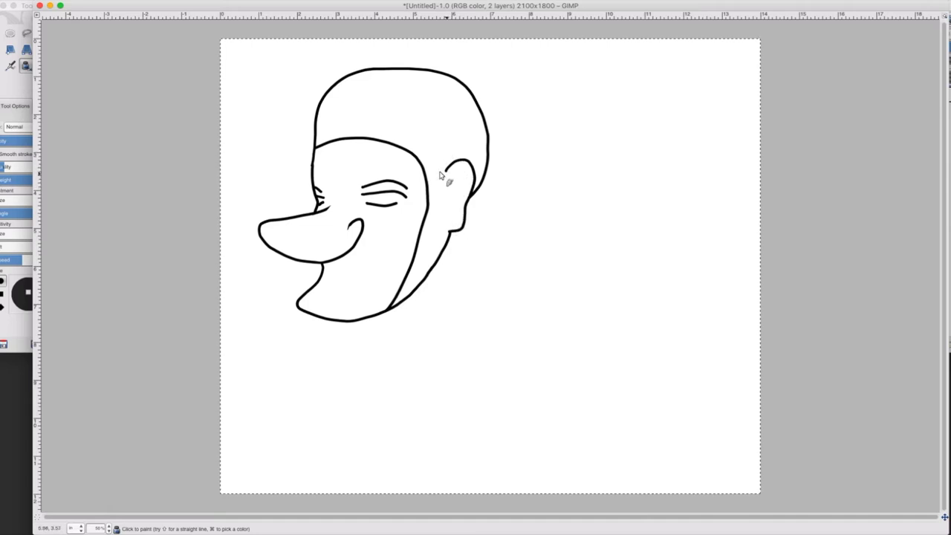
pyautogui.click(1, 66)
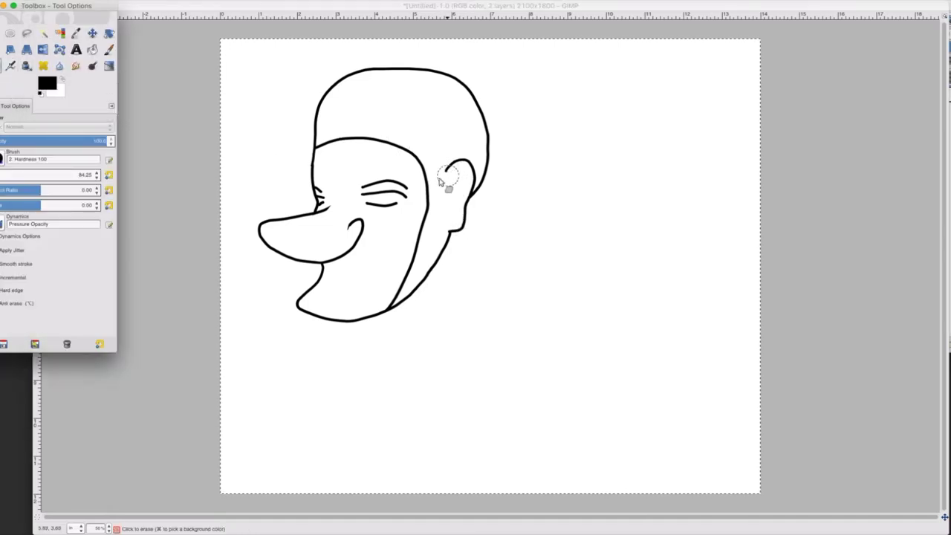
pyautogui.click(444, 181)
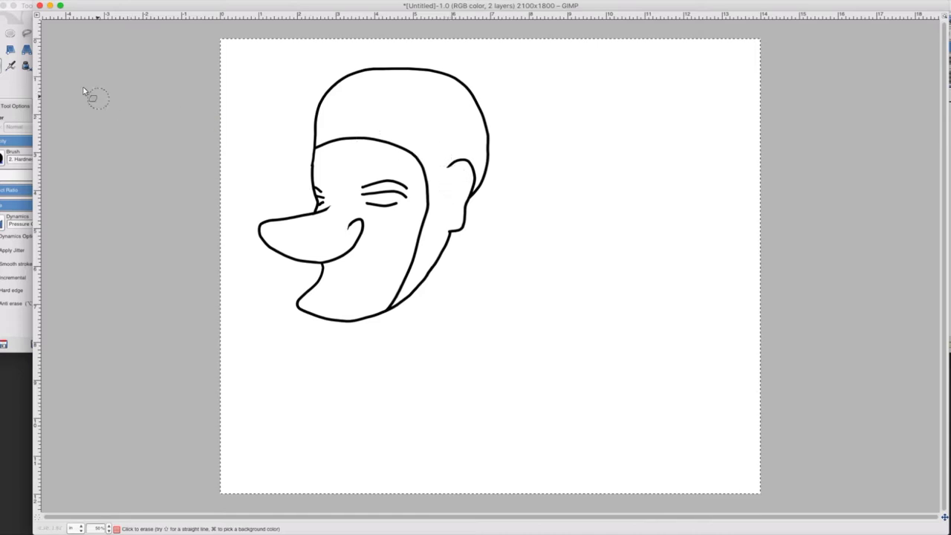
# Draw a closed mouth with a short lower-lip line in the empty area in front of the forehead with the Ink tool.
pyautogui.click(26, 55)
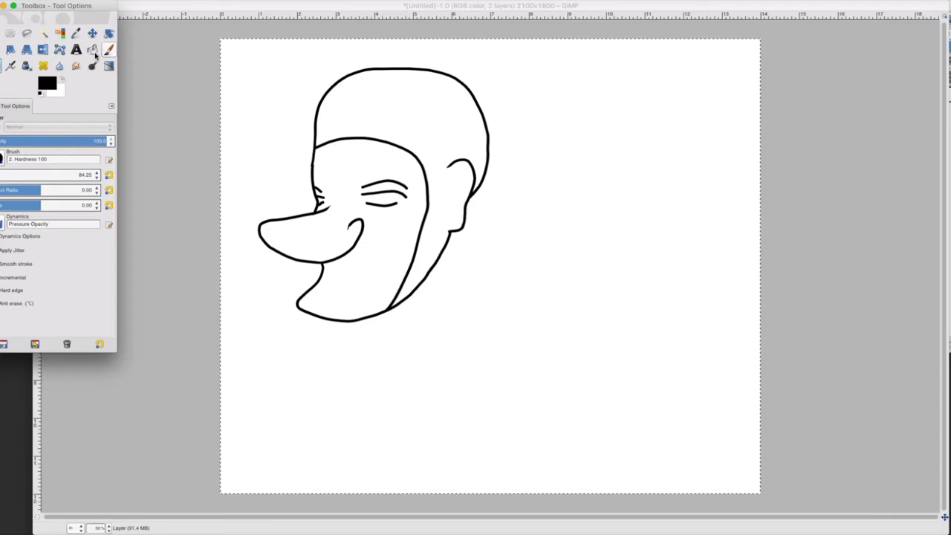
pyautogui.click(27, 65)
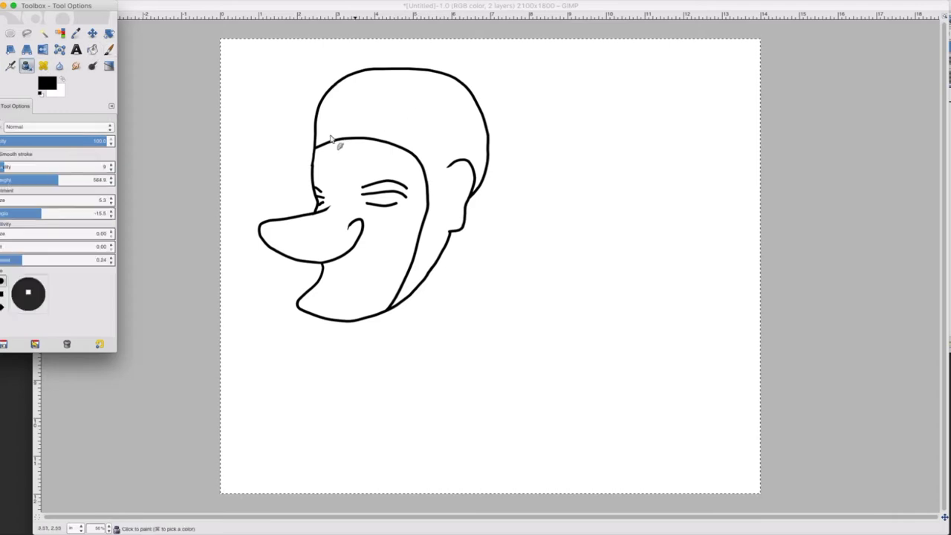
pyautogui.click(326, 5)
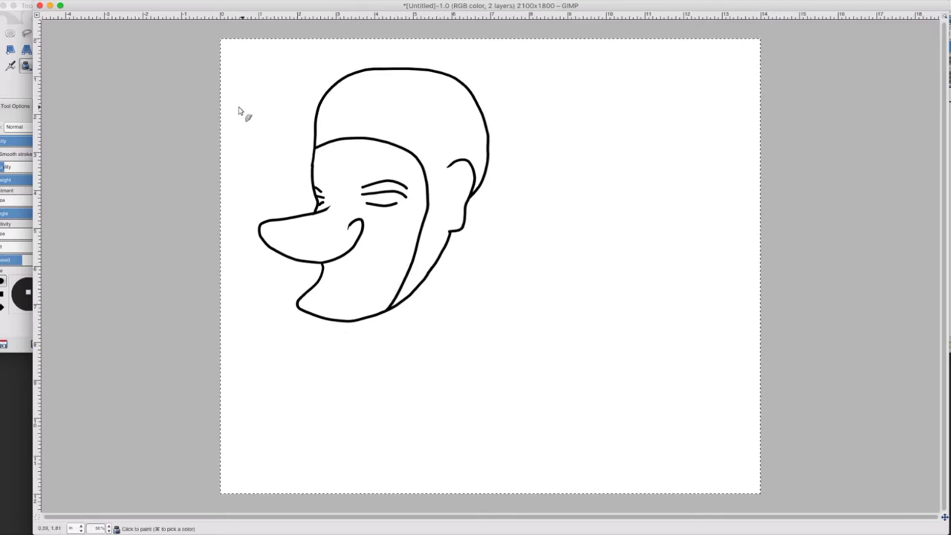
pyautogui.moveTo(241, 106)
pyautogui.mouseDown()
pyautogui.moveTo(270, 113)
pyautogui.moveTo(245, 119)
pyautogui.moveTo(253, 123)
pyautogui.mouseUp()
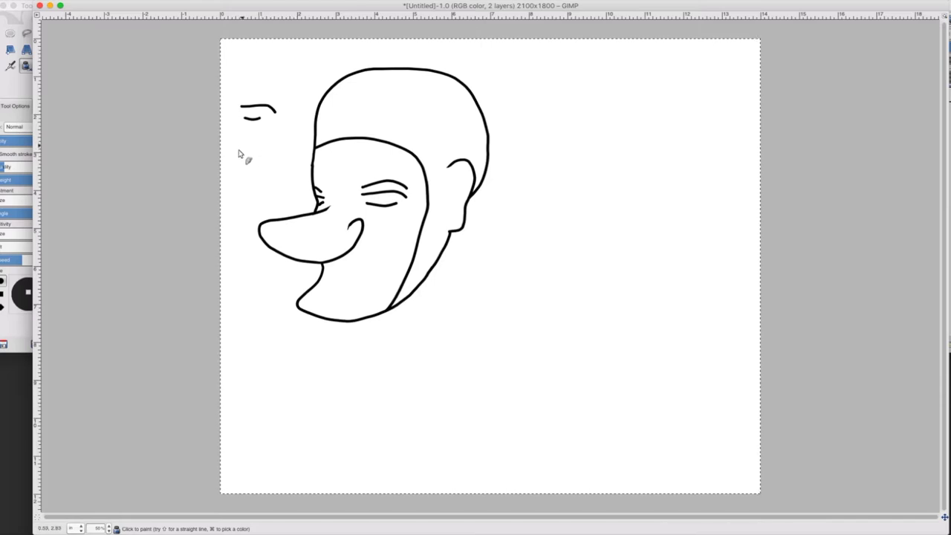
# Draw an open mouth with black interior and tongue below the closed mouth, and a small filled oval mouth above it, each with a lip line.
pyautogui.moveTo(238, 147)
pyautogui.mouseDown()
pyautogui.moveTo(267, 150)
pyautogui.moveTo(280, 167)
pyautogui.moveTo(234, 170)
pyautogui.mouseUp()
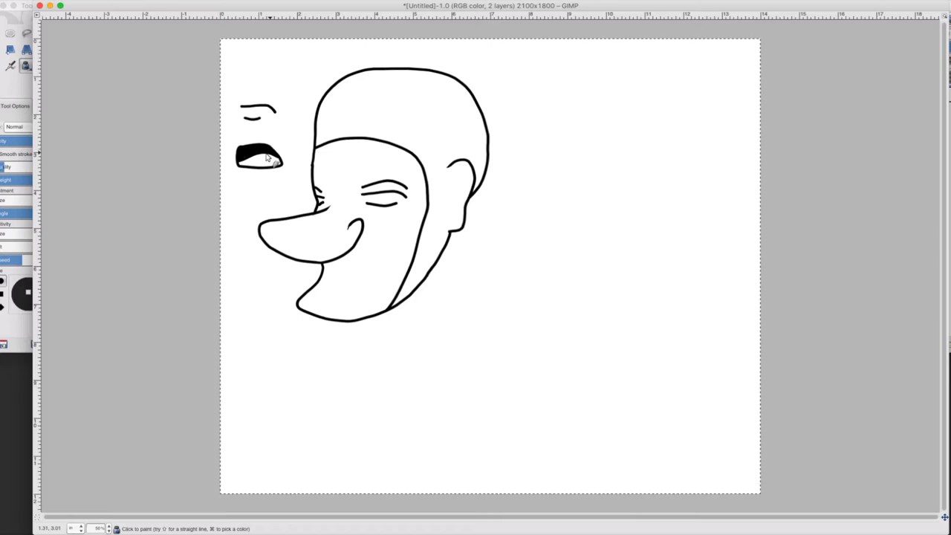
pyautogui.moveTo(265, 154)
pyautogui.mouseDown()
pyautogui.moveTo(254, 162)
pyautogui.moveTo(277, 159)
pyautogui.mouseUp()
pyautogui.moveTo(243, 178); pyautogui.dragTo(267, 179)
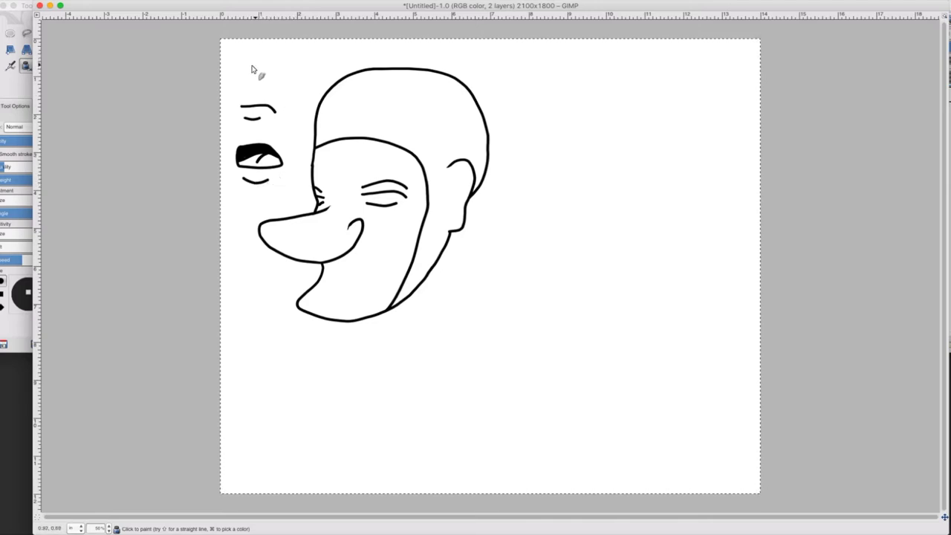
pyautogui.moveTo(257, 59)
pyautogui.mouseDown()
pyautogui.moveTo(256, 73)
pyautogui.moveTo(255, 65)
pyautogui.mouseUp()
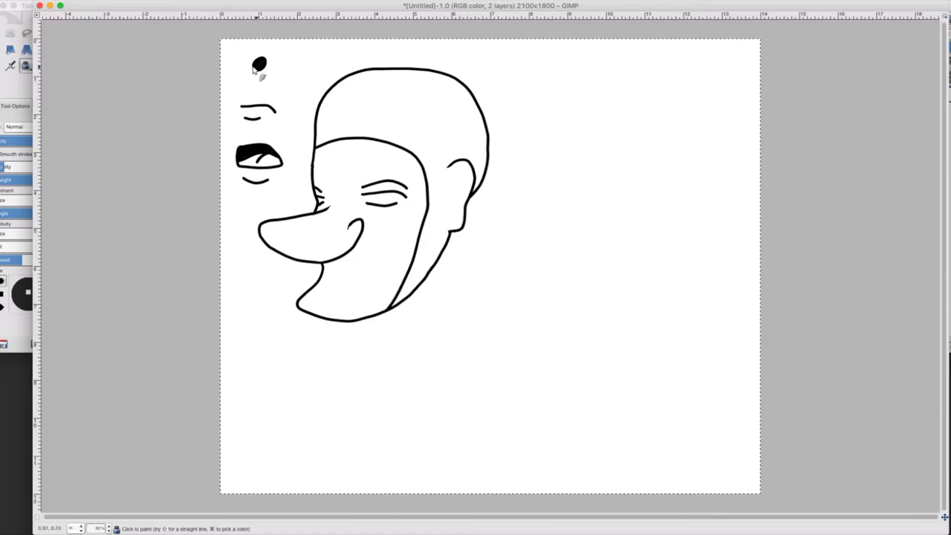
pyautogui.moveTo(250, 80); pyautogui.dragTo(268, 78)
# Set the eraser size to 20.59 and clean up the tongue line inside the open mouth.
pyautogui.click(19, 84)
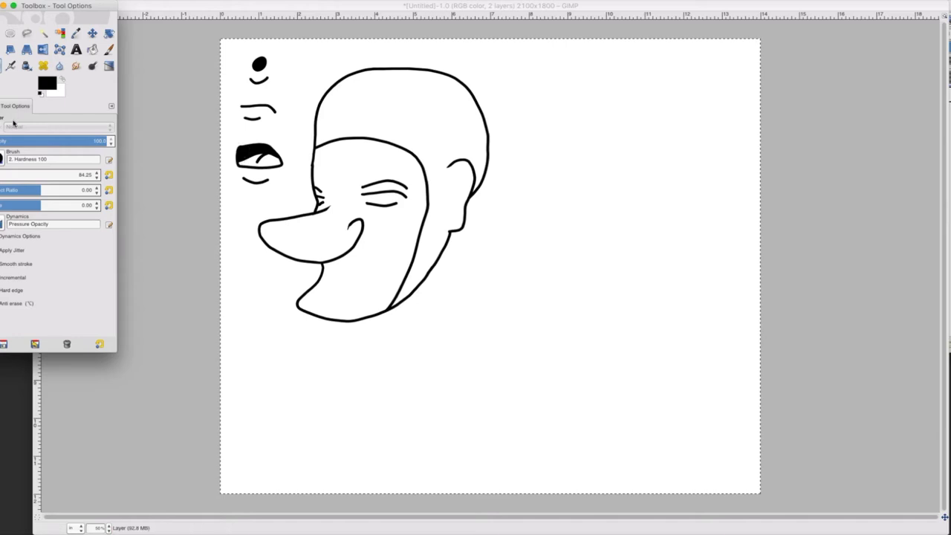
pyautogui.click(2, 175)
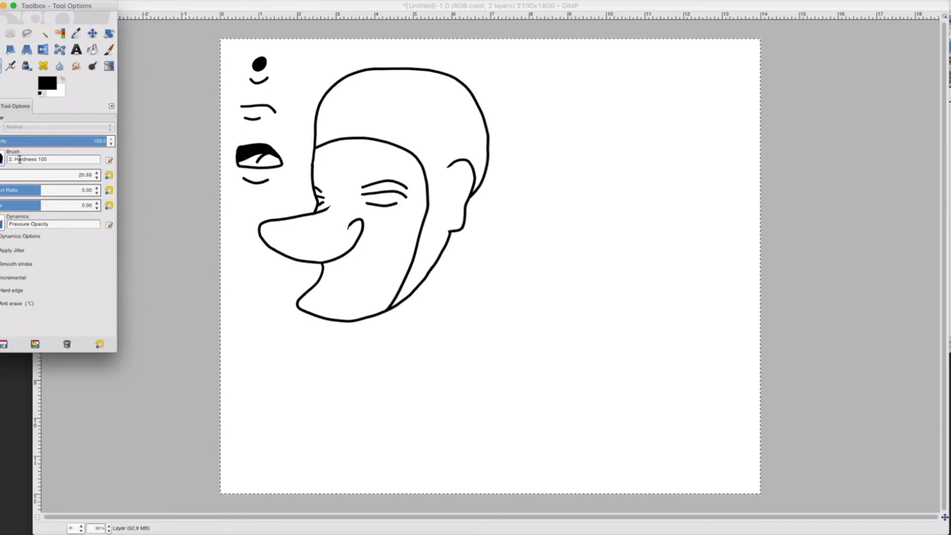
pyautogui.moveTo(265, 161); pyautogui.dragTo(260, 162)
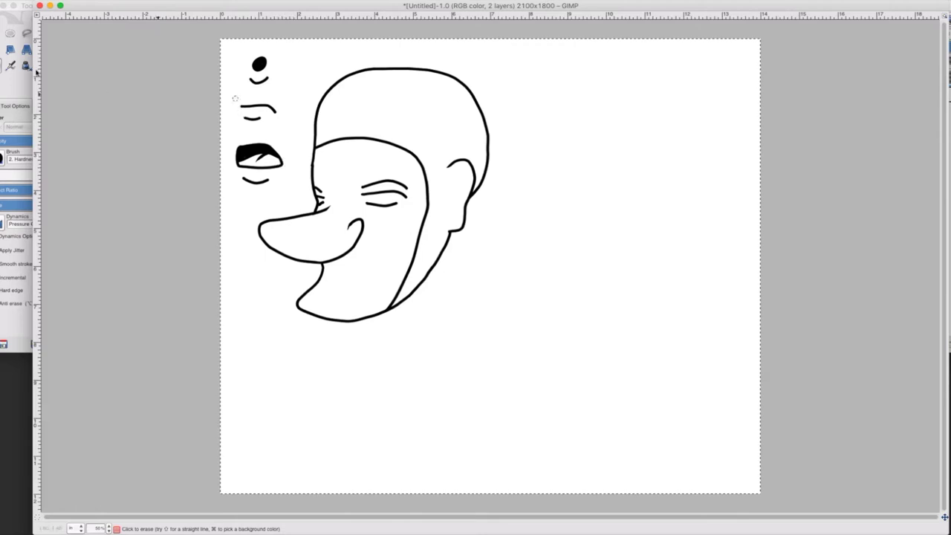
# Ink a clenched-teeth mouth with a wavy dividing line and a lip line below the nose, and a round open mouth with teeth and tongue beneath it.
pyautogui.click(12, 66)
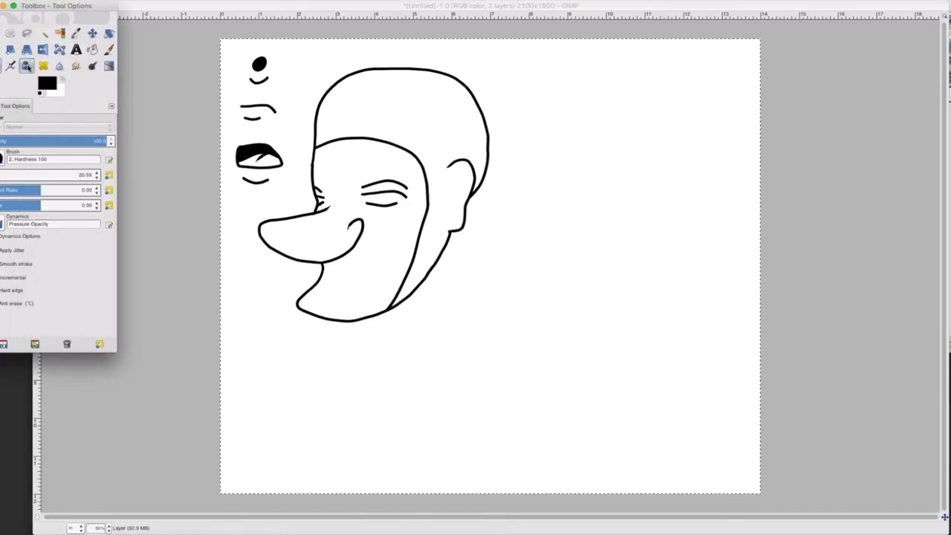
pyautogui.click(27, 65)
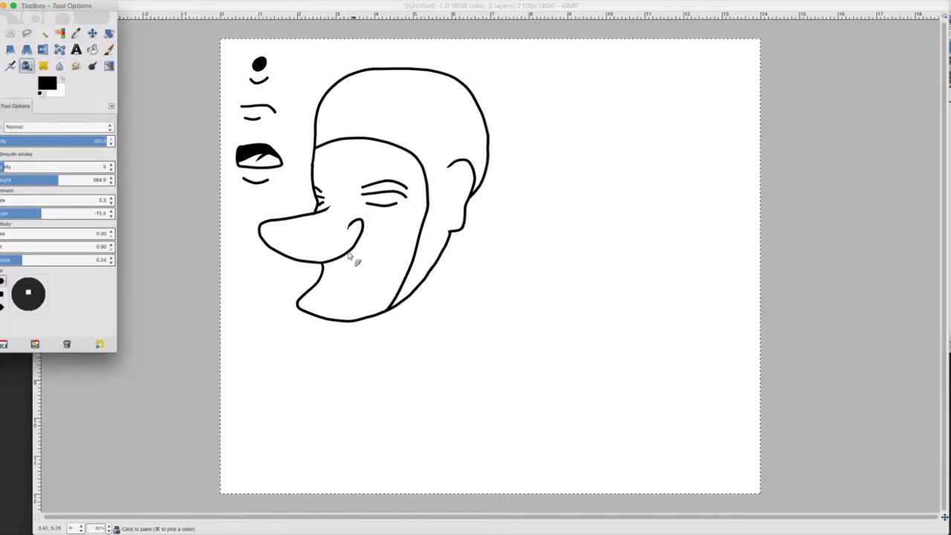
pyautogui.click(239, 279)
pyautogui.moveTo(241, 279); pyautogui.dragTo(230, 292)
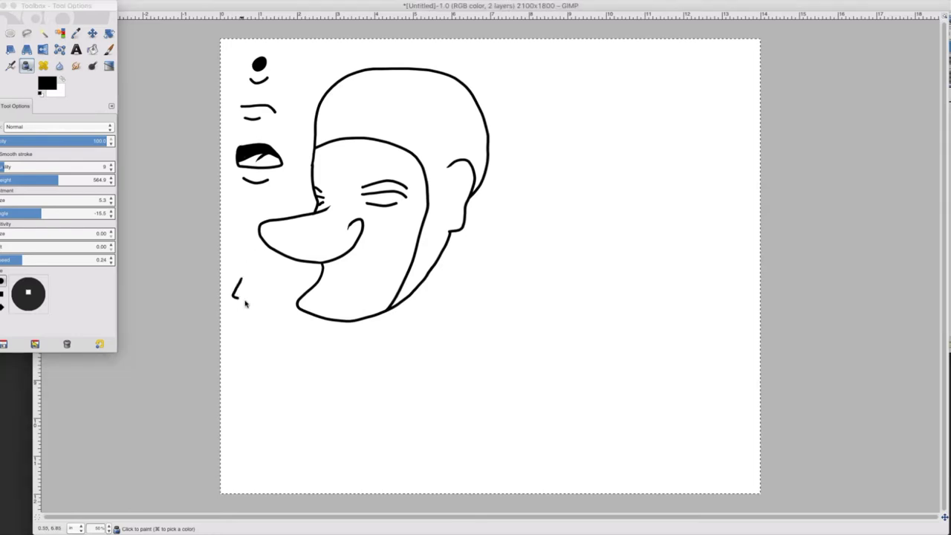
pyautogui.moveTo(267, 280)
pyautogui.mouseDown()
pyautogui.moveTo(234, 292)
pyautogui.moveTo(267, 289)
pyautogui.mouseUp()
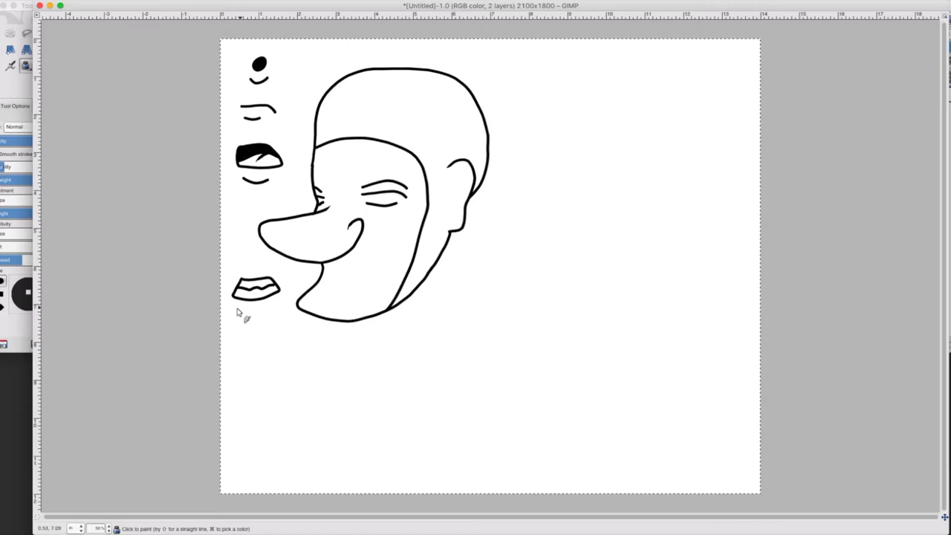
pyautogui.moveTo(238, 309); pyautogui.dragTo(256, 315)
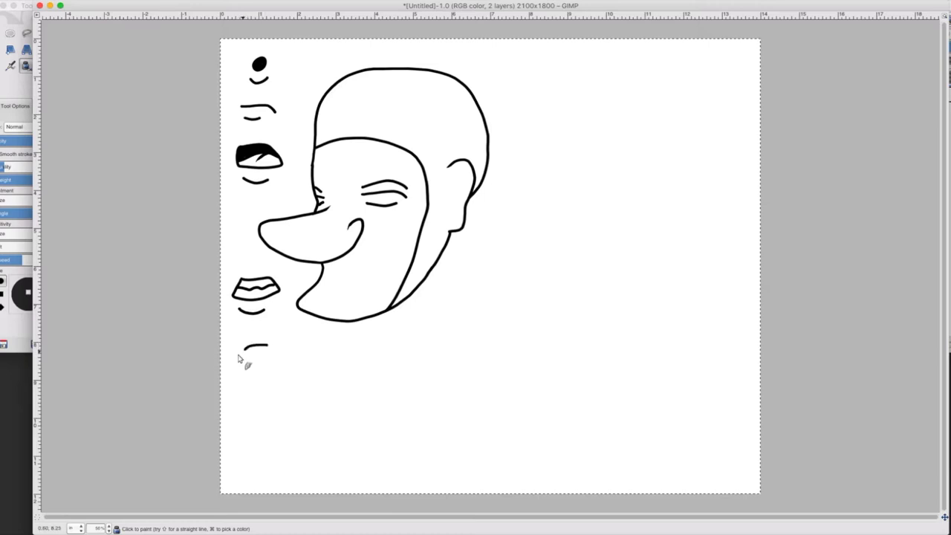
pyautogui.moveTo(251, 381)
pyautogui.mouseDown()
pyautogui.moveTo(278, 361)
pyautogui.moveTo(261, 347)
pyautogui.mouseUp()
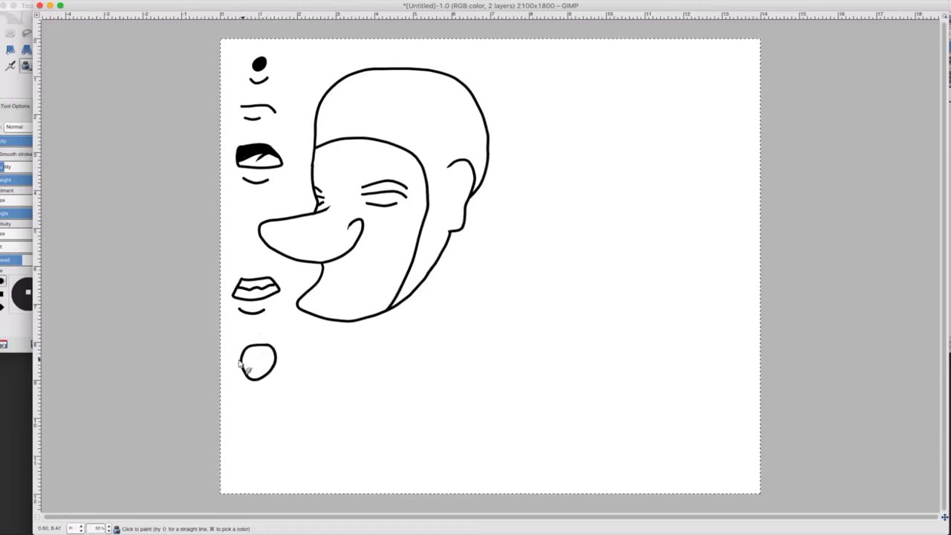
pyautogui.moveTo(259, 359); pyautogui.dragTo(268, 360)
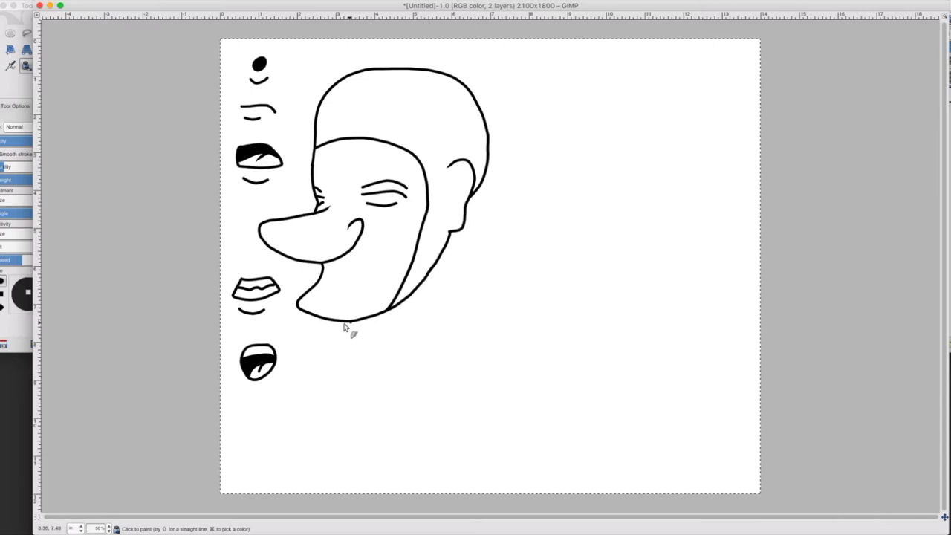
# Draw the neck from under the chin around and up to the earlobe, and erase the jaw line's upper end below the ear.
pyautogui.moveTo(343, 329)
pyautogui.mouseDown()
pyautogui.moveTo(342, 350)
pyautogui.moveTo(378, 365)
pyautogui.moveTo(438, 340)
pyautogui.moveTo(453, 221)
pyautogui.mouseUp()
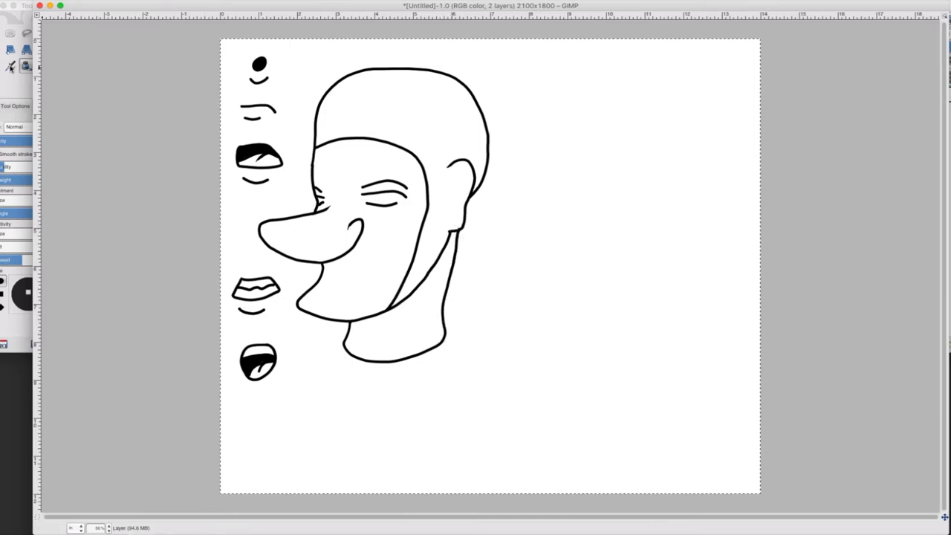
pyautogui.click(2, 66)
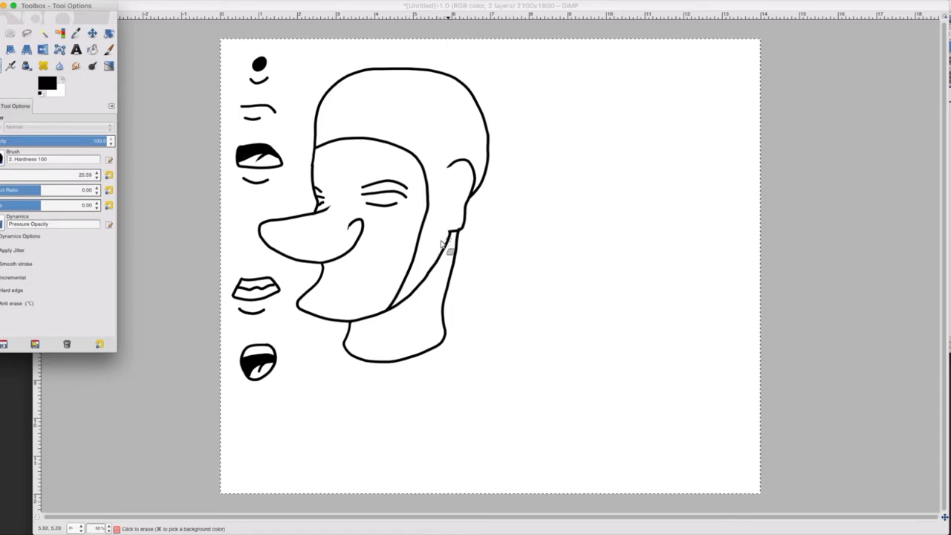
pyautogui.moveTo(444, 242); pyautogui.dragTo(442, 240)
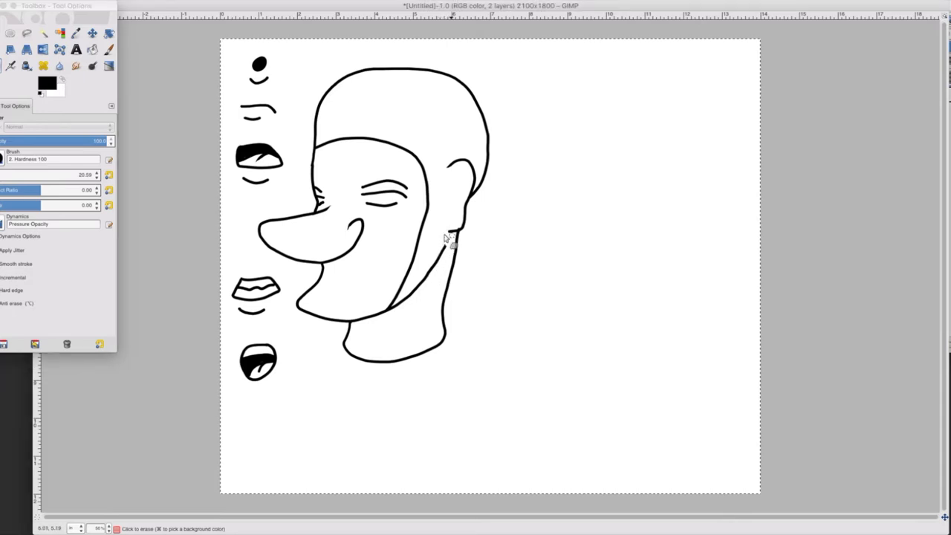
pyautogui.click(444, 237)
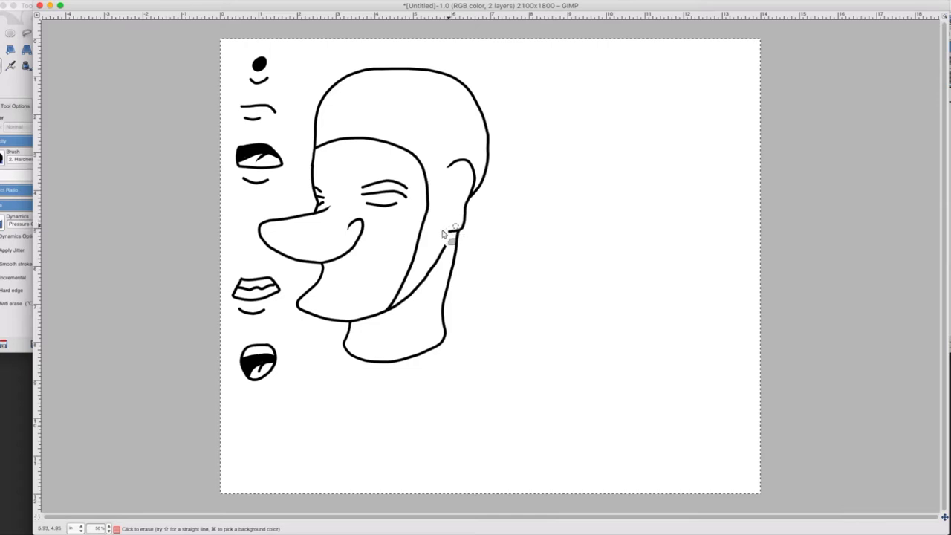
pyautogui.moveTo(446, 243); pyautogui.dragTo(439, 261)
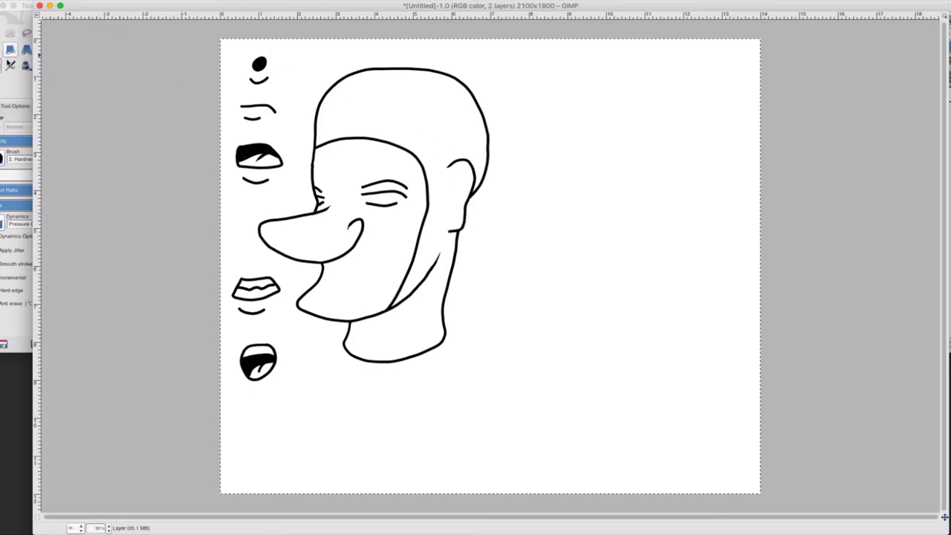
# Draw a rounded helmet dome with a curved lower edge in the empty area behind the head with the Ink tool.
pyautogui.click(23, 65)
pyautogui.click(11, 65)
pyautogui.click(28, 65)
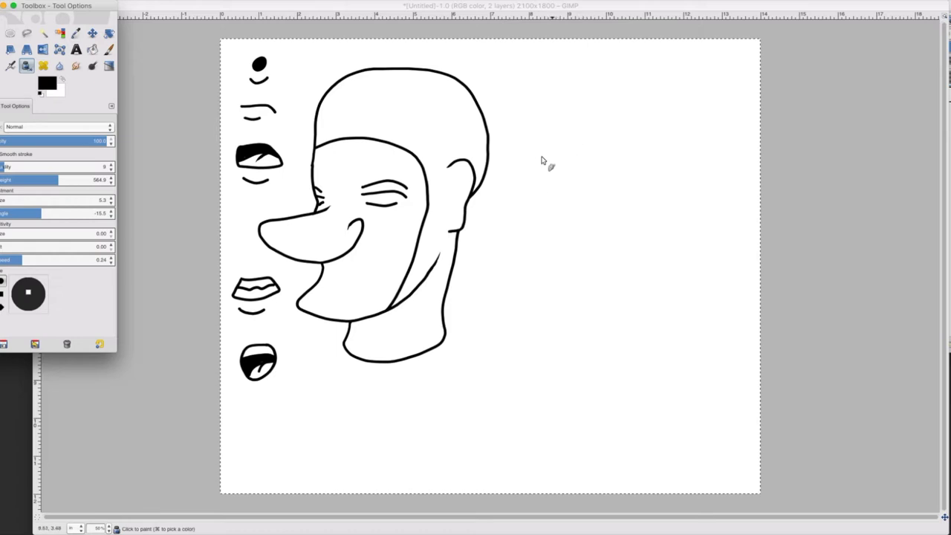
pyautogui.moveTo(543, 171); pyautogui.dragTo(568, 115)
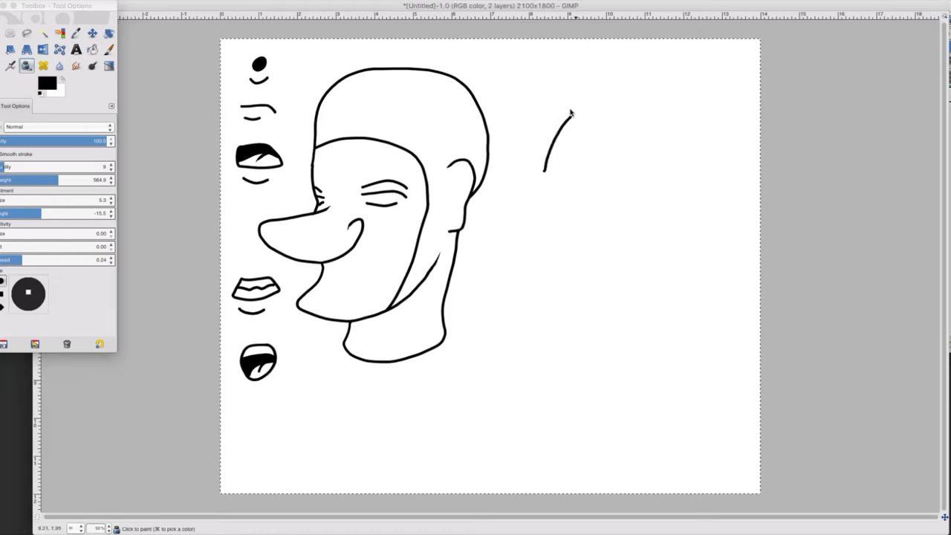
pyautogui.click(622, 88)
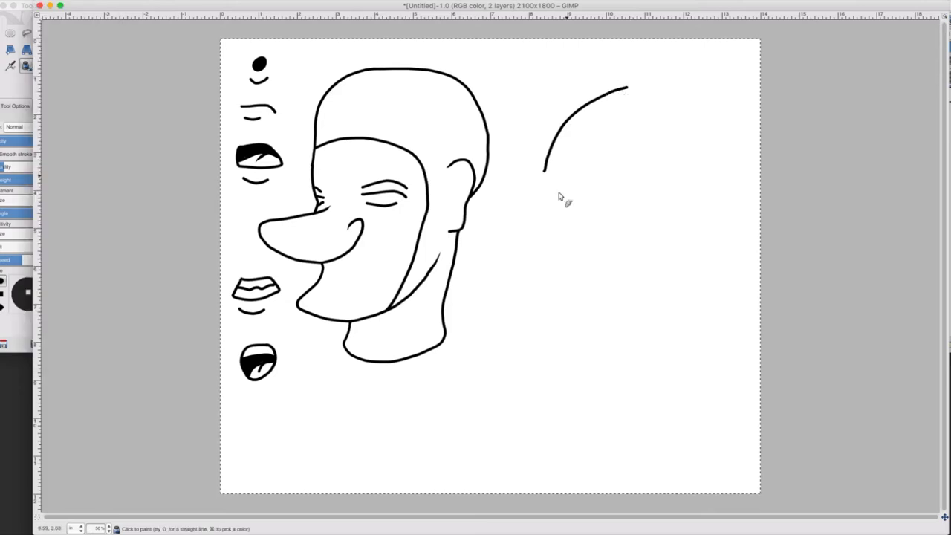
pyautogui.moveTo(544, 170)
pyautogui.mouseDown()
pyautogui.moveTo(609, 196)
pyautogui.moveTo(698, 185)
pyautogui.moveTo(658, 106)
pyautogui.moveTo(637, 89)
pyautogui.moveTo(624, 93)
pyautogui.mouseUp()
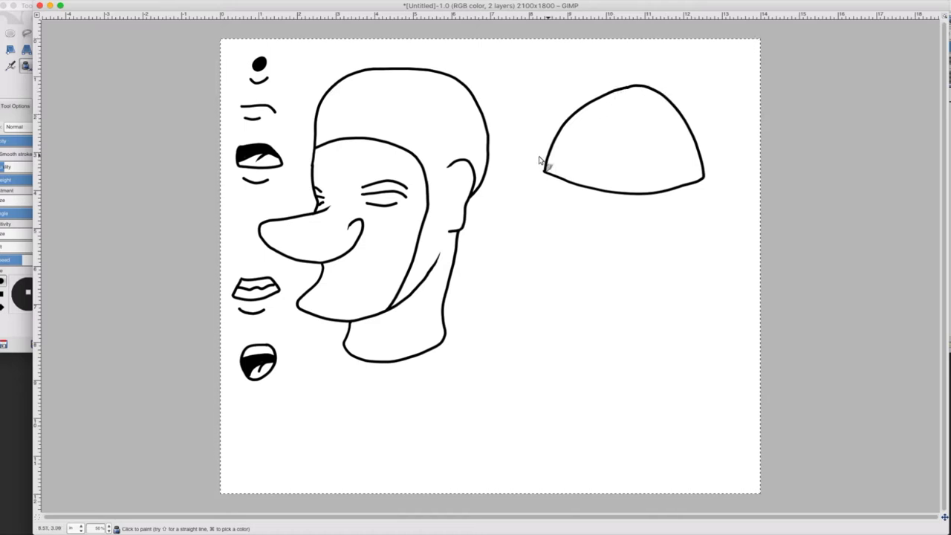
# Add a curved band along the helmet's lower edge, a seam from its peak to the band, and a short seam across the band.
pyautogui.moveTo(540, 160)
pyautogui.mouseDown()
pyautogui.moveTo(614, 173)
pyautogui.moveTo(696, 159)
pyautogui.mouseUp()
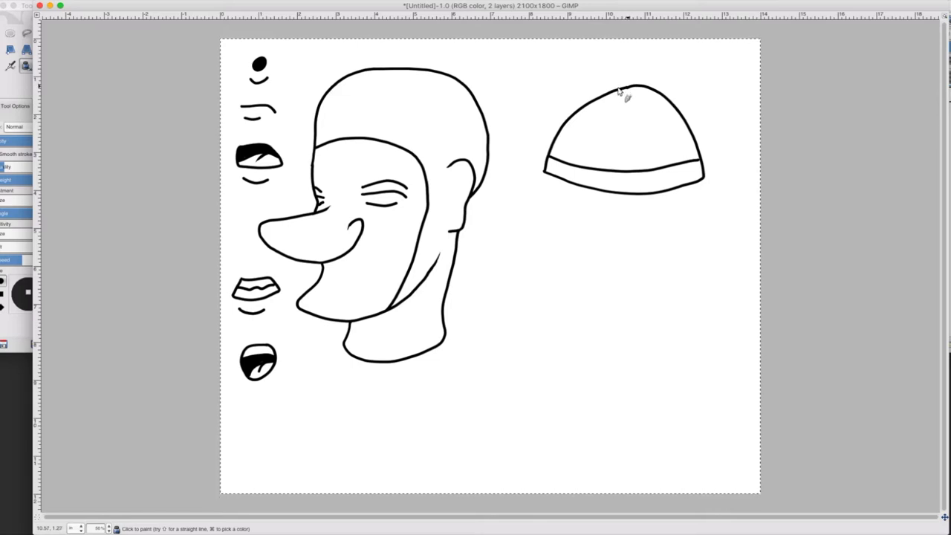
pyautogui.moveTo(628, 87)
pyautogui.mouseDown()
pyautogui.moveTo(612, 113)
pyautogui.moveTo(605, 170)
pyautogui.mouseUp()
pyautogui.moveTo(589, 175); pyautogui.dragTo(590, 191)
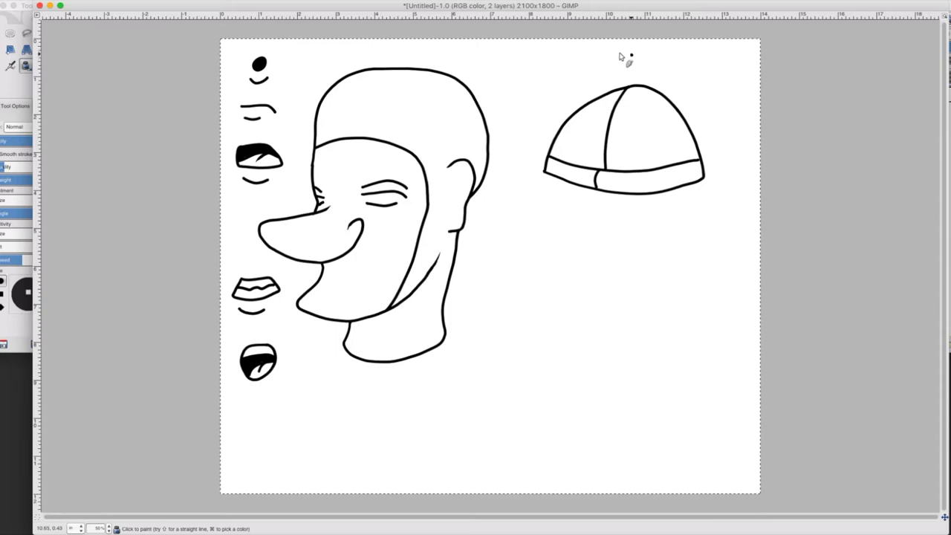
# Draw a small bird with an eye, beak and tail perched on the helmet's peak.
pyautogui.moveTo(610, 52); pyautogui.dragTo(602, 57)
pyautogui.moveTo(599, 72); pyautogui.dragTo(630, 86)
pyautogui.moveTo(624, 64)
pyautogui.mouseDown()
pyautogui.moveTo(667, 71)
pyautogui.moveTo(644, 83)
pyautogui.mouseUp()
pyautogui.moveTo(569, 225)
pyautogui.mouseDown()
pyautogui.moveTo(536, 222)
pyautogui.moveTo(504, 236)
pyautogui.moveTo(492, 303)
pyautogui.mouseUp()
pyautogui.moveTo(495, 314)
pyautogui.mouseDown()
pyautogui.moveTo(473, 360)
pyautogui.moveTo(490, 399)
pyautogui.mouseUp()
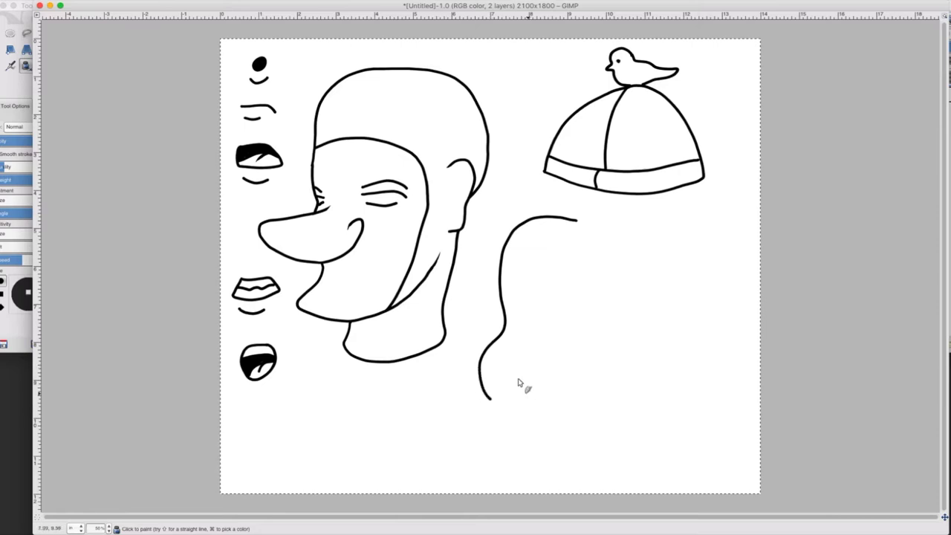
pyautogui.click(61, 1)
pyautogui.click(65, 8)
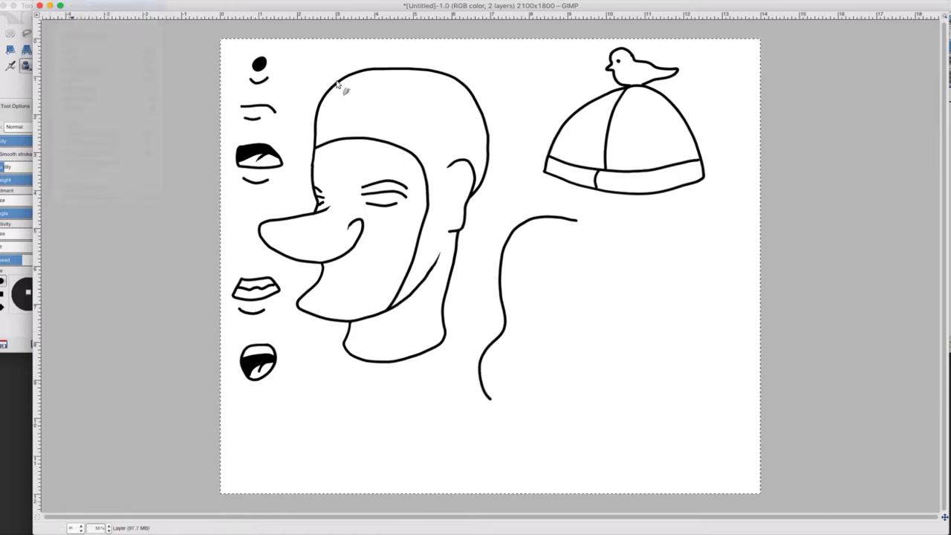
pyautogui.press('super+z')
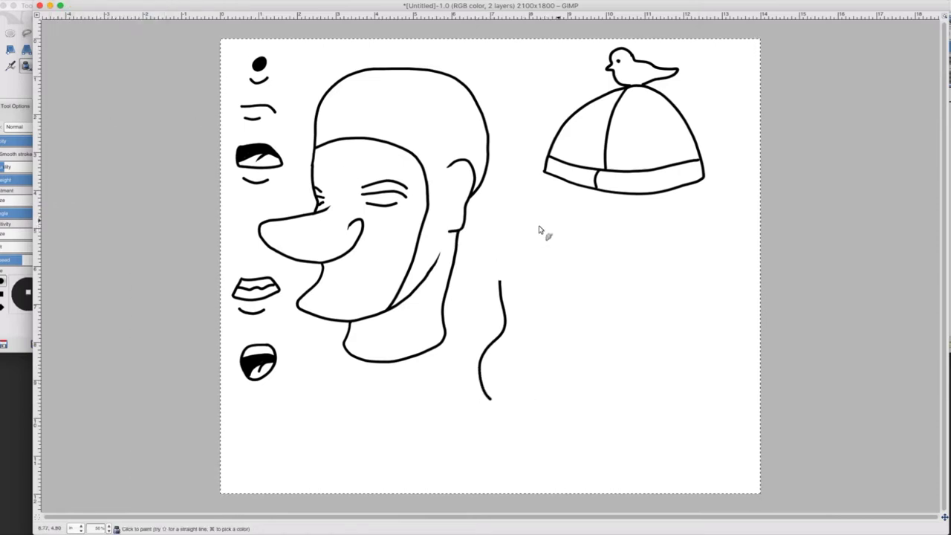
pyautogui.press('super+z')
pyautogui.press('super+z')
pyautogui.press('super+z')
pyautogui.press('super+z')
# Draw a rounded torso with a bulging belly, a crease curving inward above the belly, and a rounded hip section beneath it.
pyautogui.moveTo(563, 222)
pyautogui.mouseDown()
pyautogui.moveTo(532, 226)
pyautogui.moveTo(506, 254)
pyautogui.moveTo(507, 300)
pyautogui.moveTo(479, 347)
pyautogui.moveTo(494, 378)
pyautogui.moveTo(561, 382)
pyautogui.moveTo(601, 348)
pyautogui.moveTo(607, 256)
pyautogui.moveTo(578, 224)
pyautogui.moveTo(562, 223)
pyautogui.mouseUp()
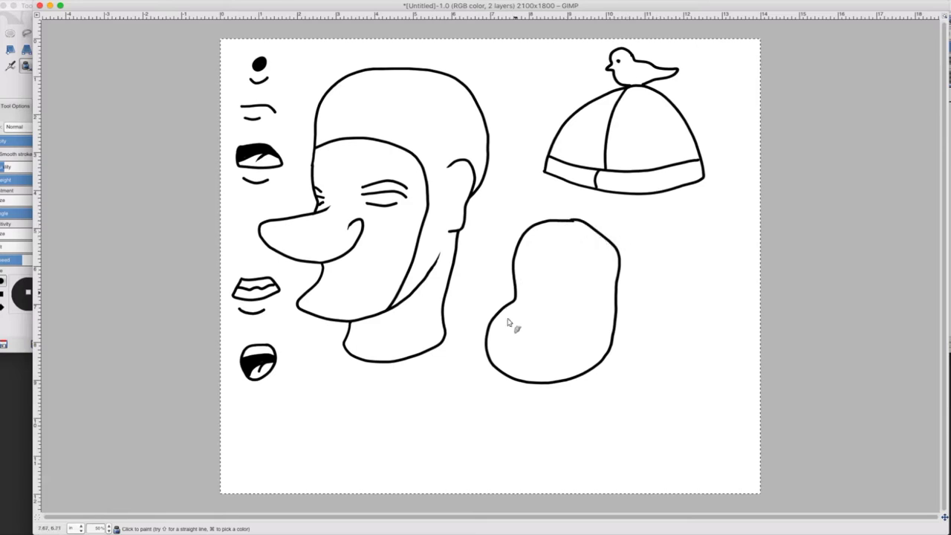
pyautogui.moveTo(509, 305); pyautogui.dragTo(561, 299)
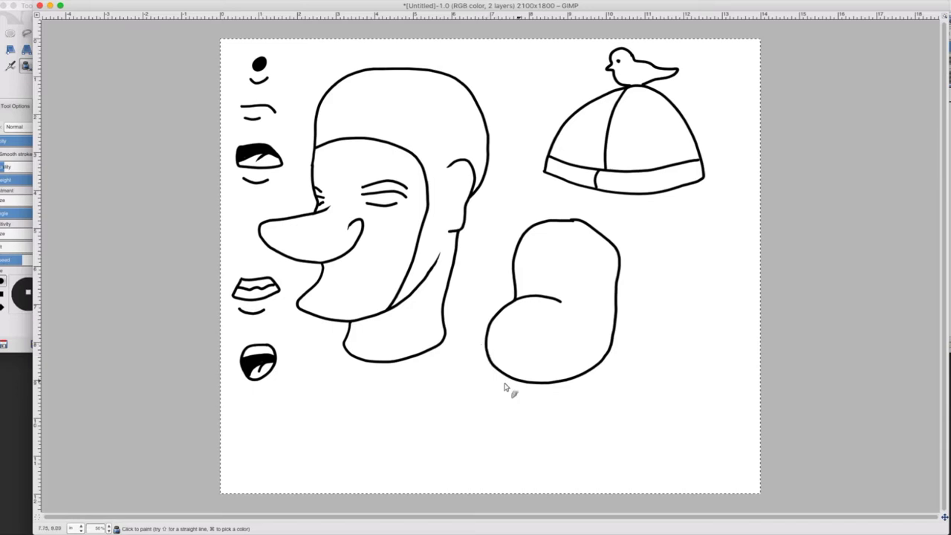
pyautogui.moveTo(493, 375)
pyautogui.mouseDown()
pyautogui.moveTo(525, 405)
pyautogui.moveTo(554, 408)
pyautogui.moveTo(581, 394)
pyautogui.moveTo(610, 349)
pyautogui.mouseUp()
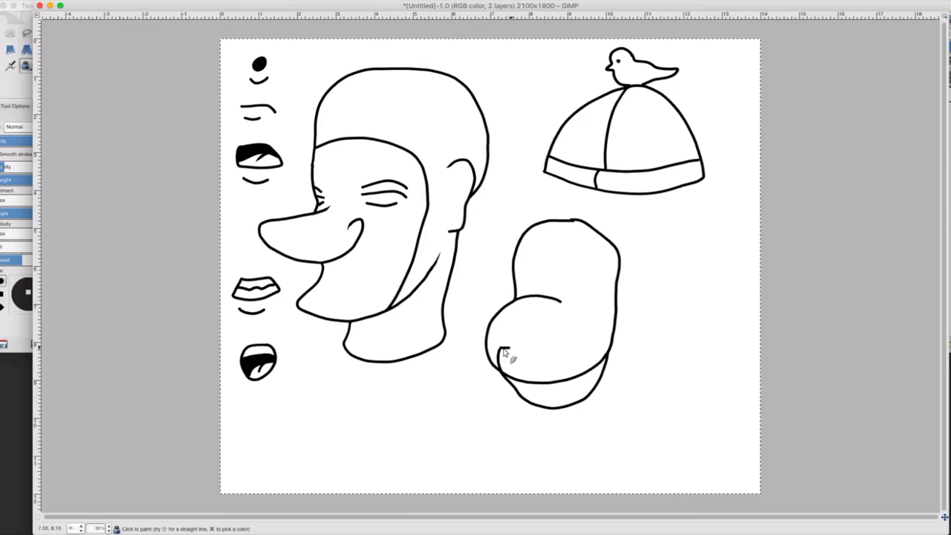
# Undo the stray buckle strokes and draw a two-line belt with a rounded buckle across the lower belly.
pyautogui.click(61, 0)
pyautogui.click(76, 3)
pyautogui.click(65, 0)
pyautogui.click(69, 6)
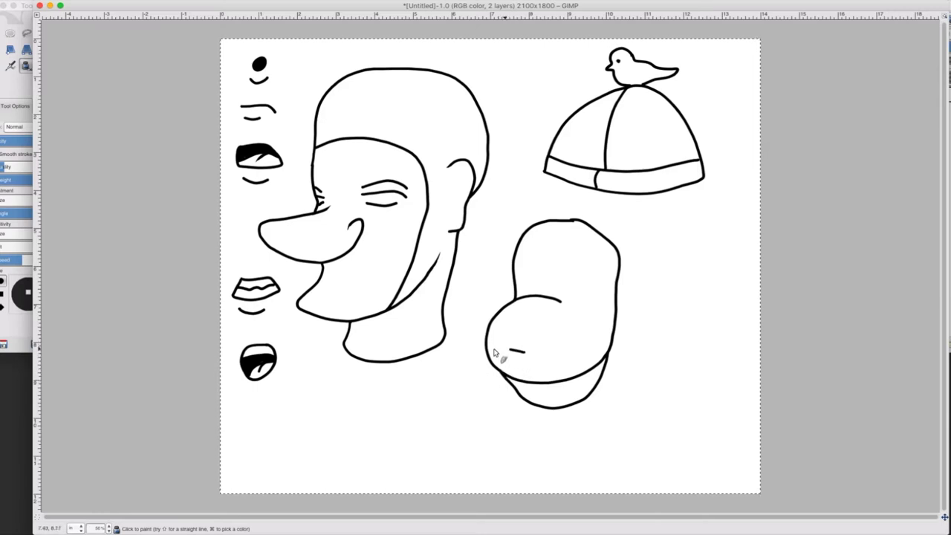
pyautogui.moveTo(514, 371); pyautogui.dragTo(525, 360)
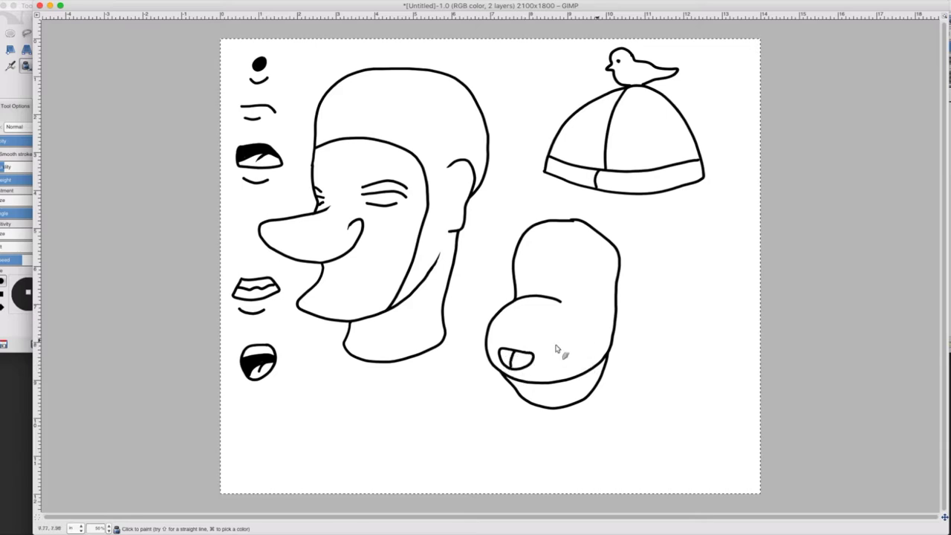
pyautogui.moveTo(527, 360); pyautogui.dragTo(596, 354)
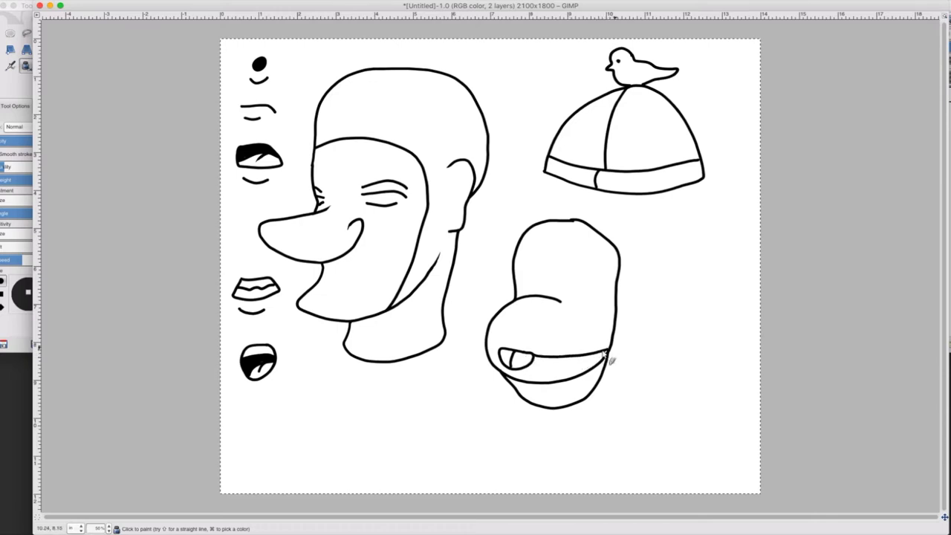
pyautogui.moveTo(532, 371); pyautogui.dragTo(587, 365)
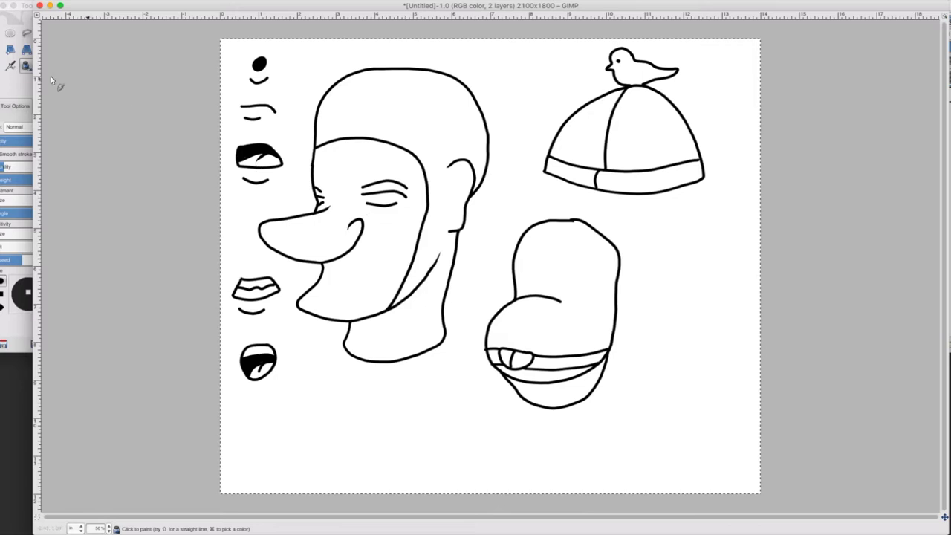
# Erase the belt's overhang at the belly's front edge, the rear end of the belly's lower line, and the tip of the belly crease.
pyautogui.click(1, 66)
pyautogui.click(474, 353)
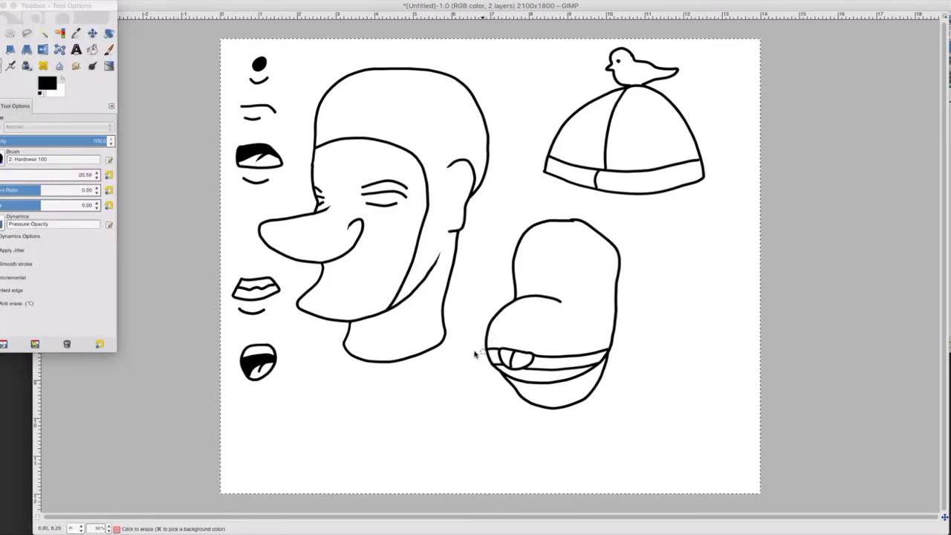
pyautogui.click(479, 376)
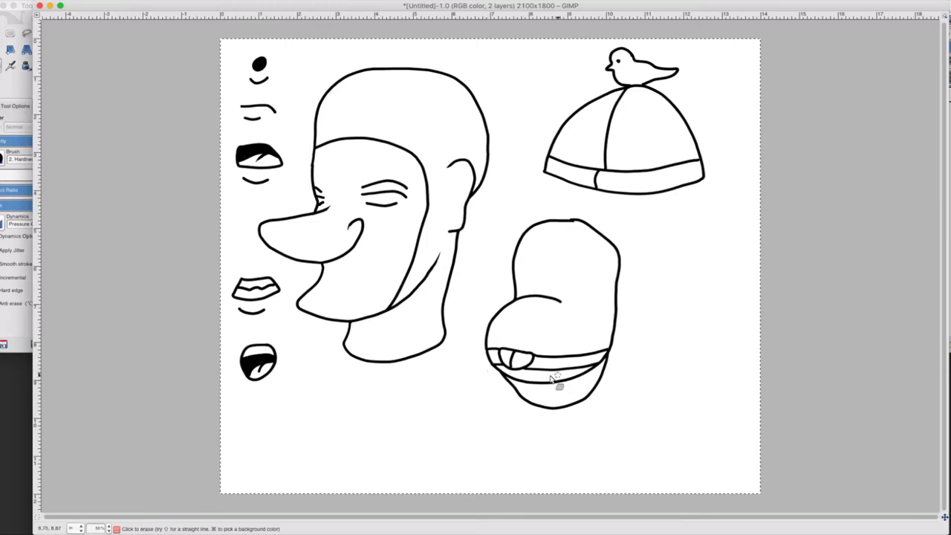
pyautogui.moveTo(582, 374); pyautogui.dragTo(547, 390)
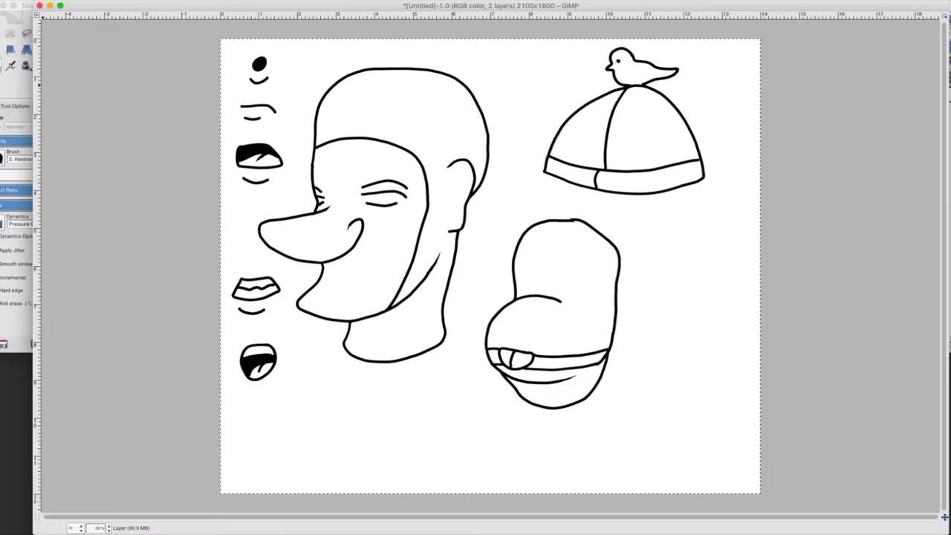
pyautogui.click(14, 67)
pyautogui.click(13, 67)
pyautogui.click(28, 66)
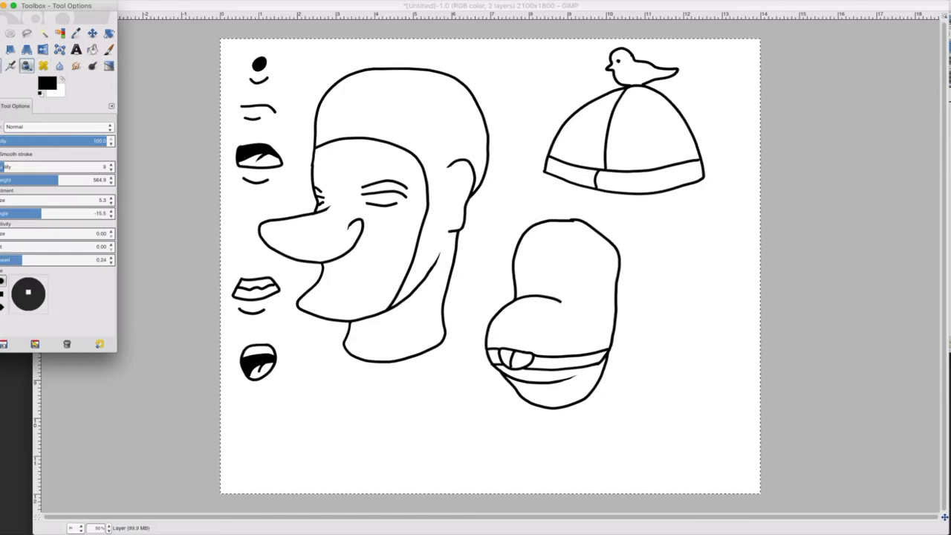
pyautogui.hotkey('shift', 'e')
pyautogui.click(554, 299)
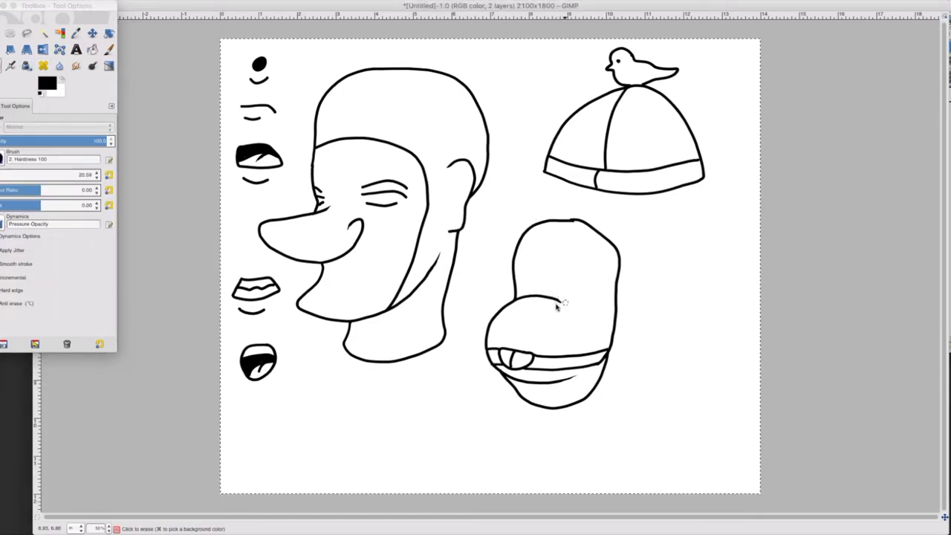
pyautogui.click(548, 279)
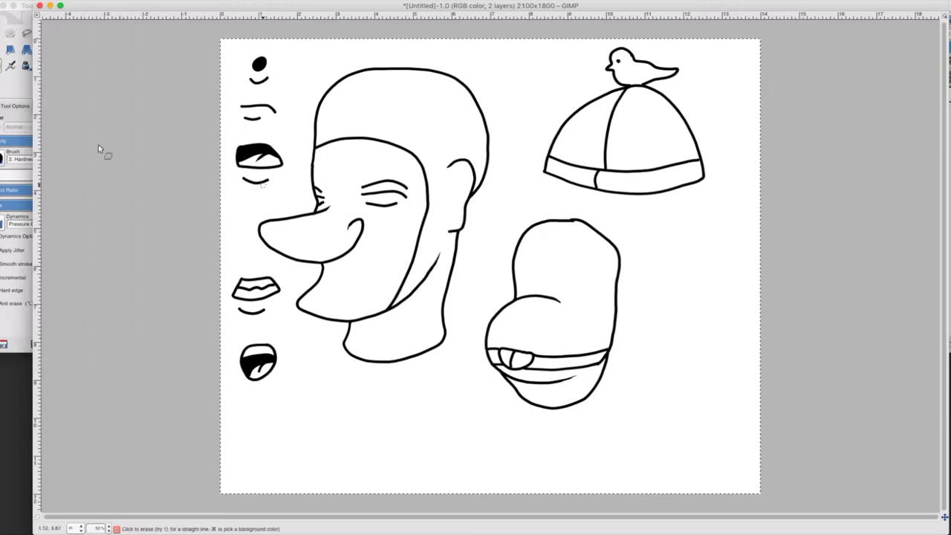
# Draw a bent leg ending in a long pointed foot in the empty area beside the torso with the Ink tool.
pyautogui.click(11, 66)
pyautogui.click(26, 66)
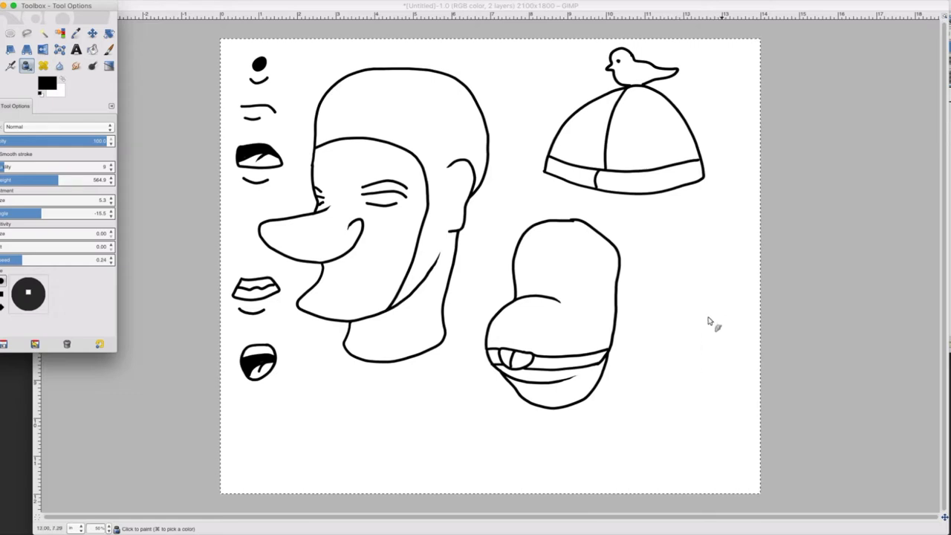
pyautogui.moveTo(719, 311)
pyautogui.mouseDown()
pyautogui.moveTo(684, 319)
pyautogui.moveTo(670, 378)
pyautogui.mouseUp()
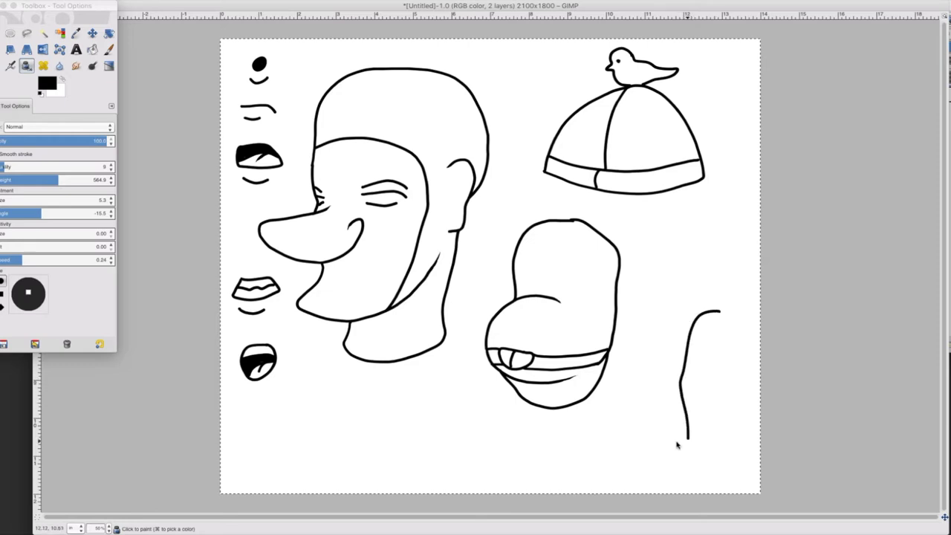
pyautogui.moveTo(634, 462)
pyautogui.mouseDown()
pyautogui.moveTo(575, 476)
pyautogui.moveTo(676, 484)
pyautogui.mouseUp()
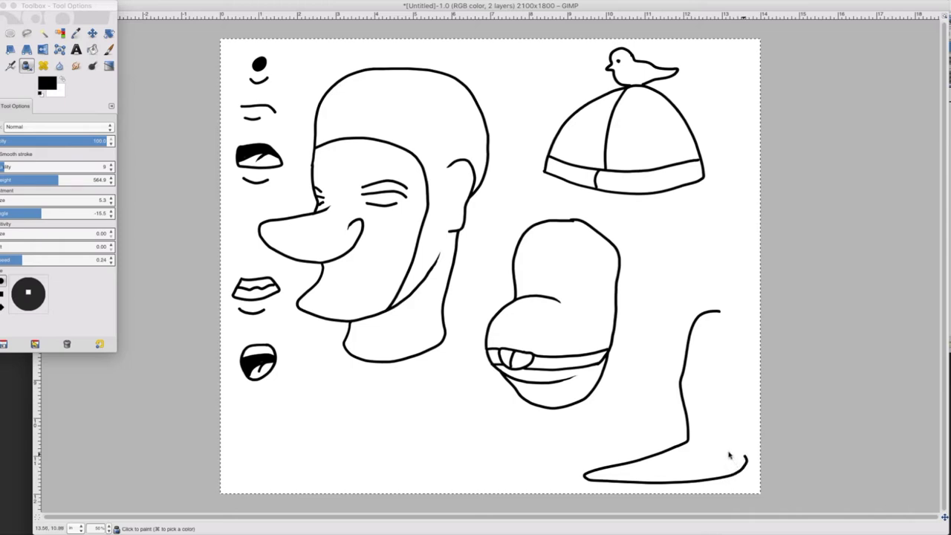
pyautogui.moveTo(708, 411); pyautogui.dragTo(697, 394)
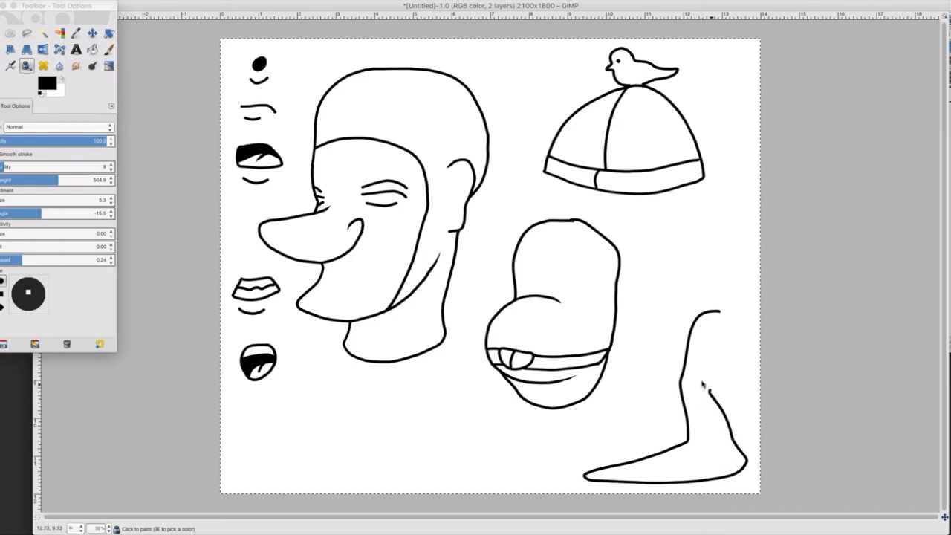
pyautogui.moveTo(710, 354); pyautogui.dragTo(704, 314)
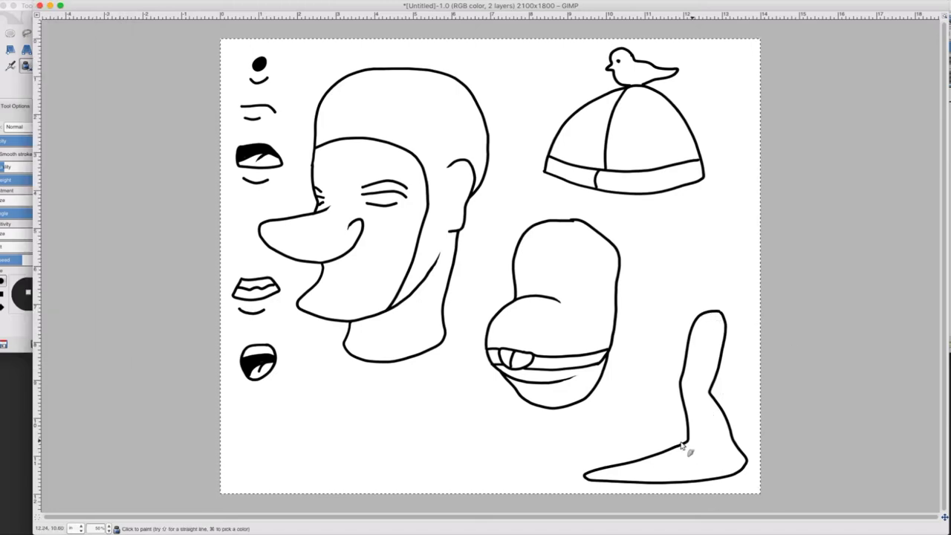
# Add an ankle crease, a two-line boot cuff below the knee, and short knee creases above the cuff.
pyautogui.moveTo(681, 443); pyautogui.dragTo(698, 450)
pyautogui.moveTo(684, 408); pyautogui.dragTo(710, 403)
pyautogui.moveTo(685, 419); pyautogui.dragTo(713, 411)
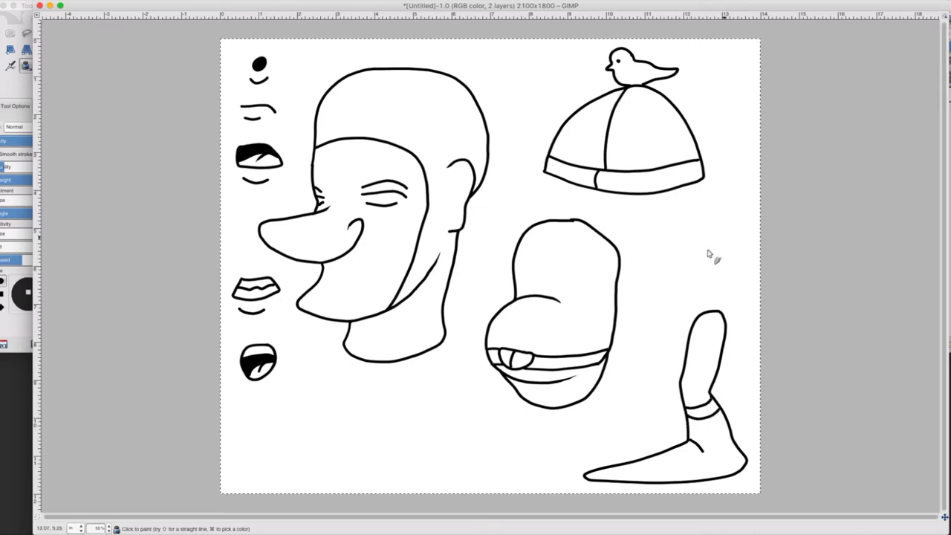
pyautogui.moveTo(691, 389); pyautogui.dragTo(688, 393)
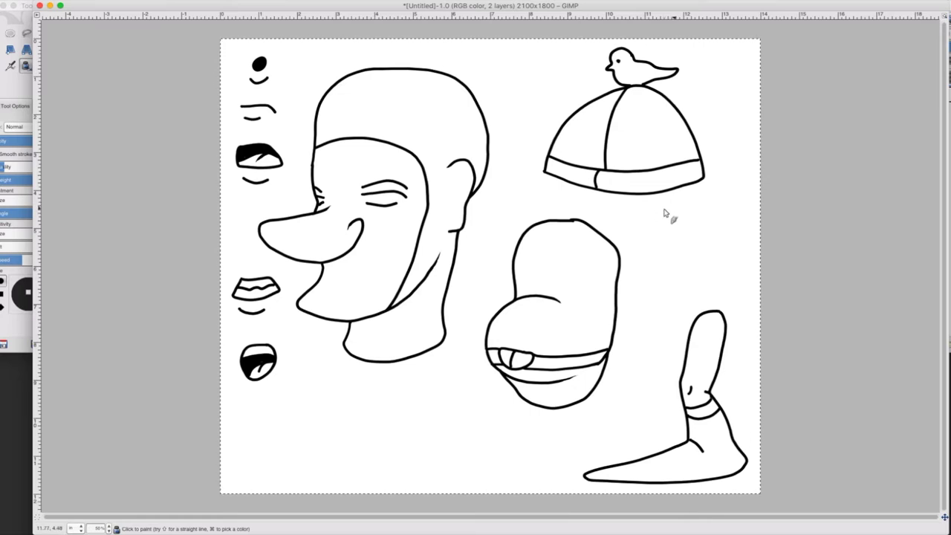
# Draw a separate arm between the torso and leg, with a domed shoulder cap, a bent sleeve, a fist and a curved wrist line.
pyautogui.moveTo(662, 209)
pyautogui.mouseDown()
pyautogui.moveTo(644, 218)
pyautogui.moveTo(637, 246)
pyautogui.moveTo(652, 254)
pyautogui.moveTo(678, 250)
pyautogui.moveTo(691, 235)
pyautogui.moveTo(666, 212)
pyautogui.mouseUp()
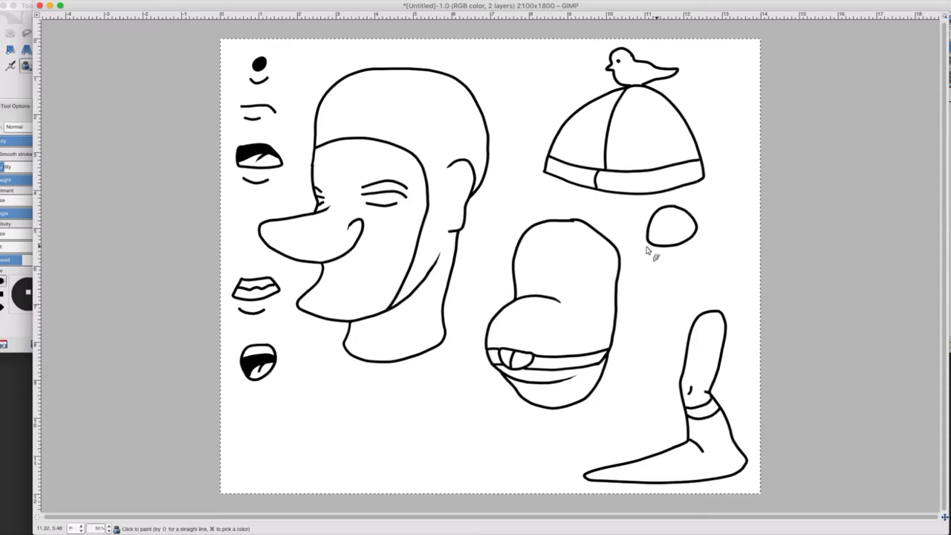
pyautogui.moveTo(644, 254)
pyautogui.mouseDown()
pyautogui.moveTo(641, 273)
pyautogui.moveTo(652, 283)
pyautogui.moveTo(613, 347)
pyautogui.moveTo(623, 374)
pyautogui.moveTo(648, 378)
pyautogui.mouseUp()
pyautogui.moveTo(658, 371)
pyautogui.mouseDown()
pyautogui.moveTo(652, 336)
pyautogui.moveTo(669, 307)
pyautogui.moveTo(688, 241)
pyautogui.mouseUp()
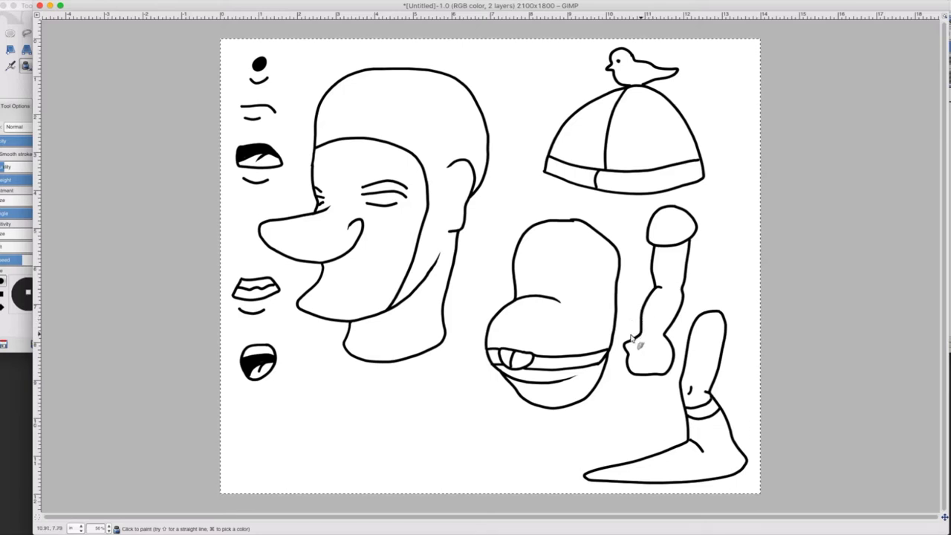
pyautogui.moveTo(641, 333); pyautogui.dragTo(660, 333)
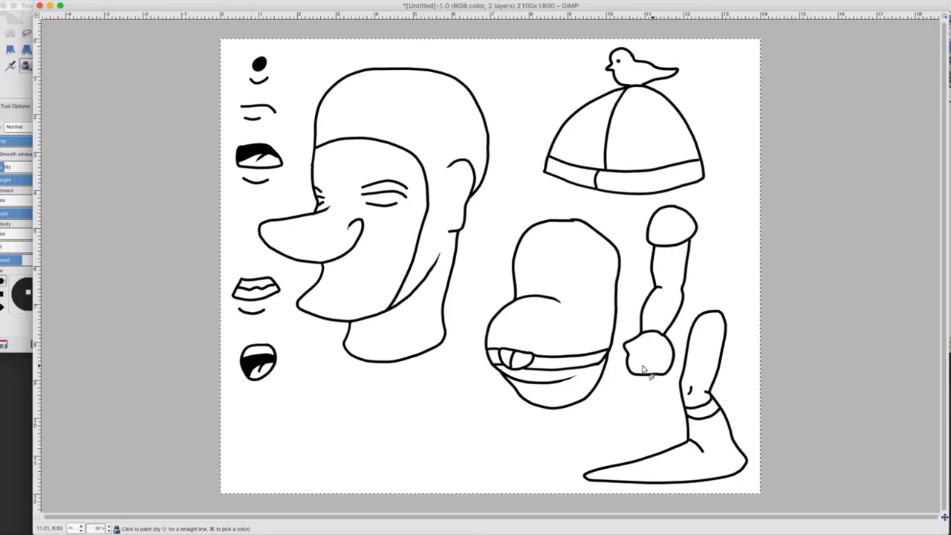
pyautogui.click(643, 355)
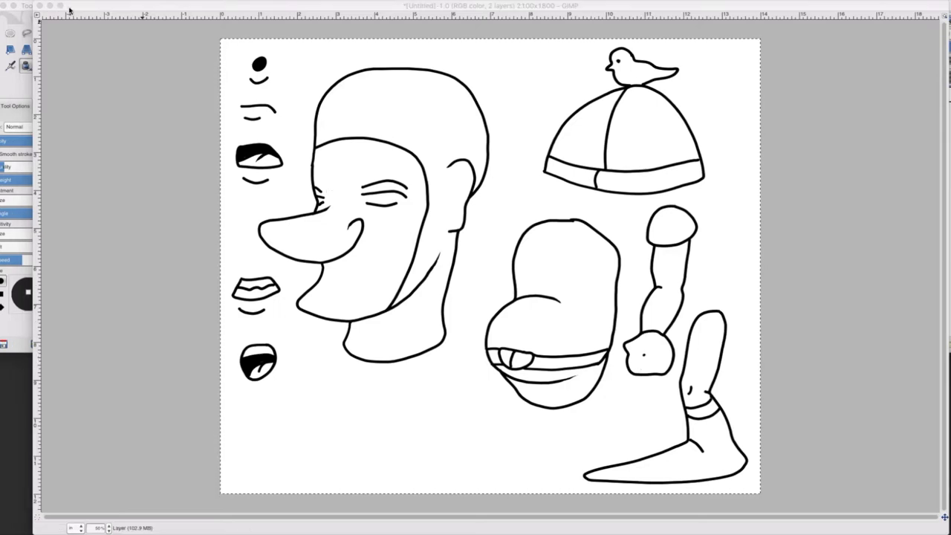
pyautogui.click(92, 5)
pyautogui.click(65, 0)
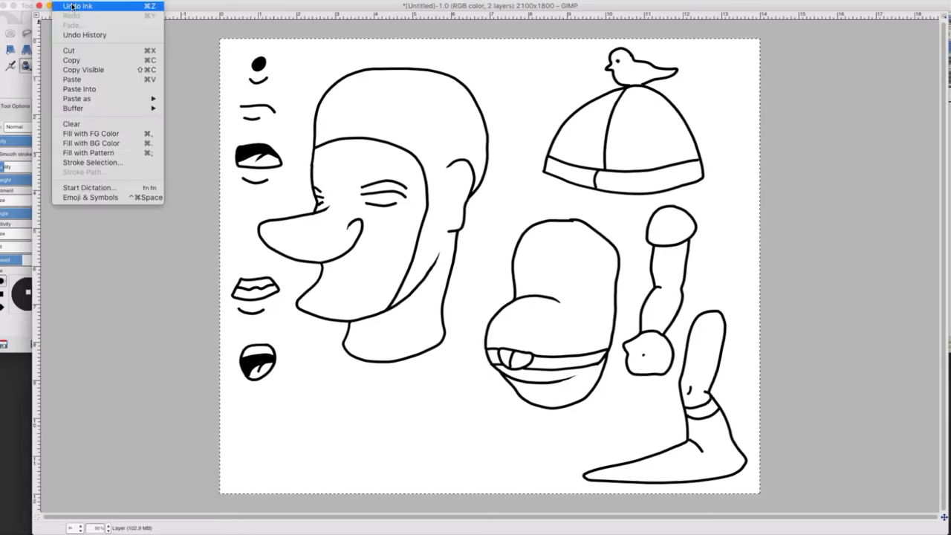
pyautogui.click(77, 6)
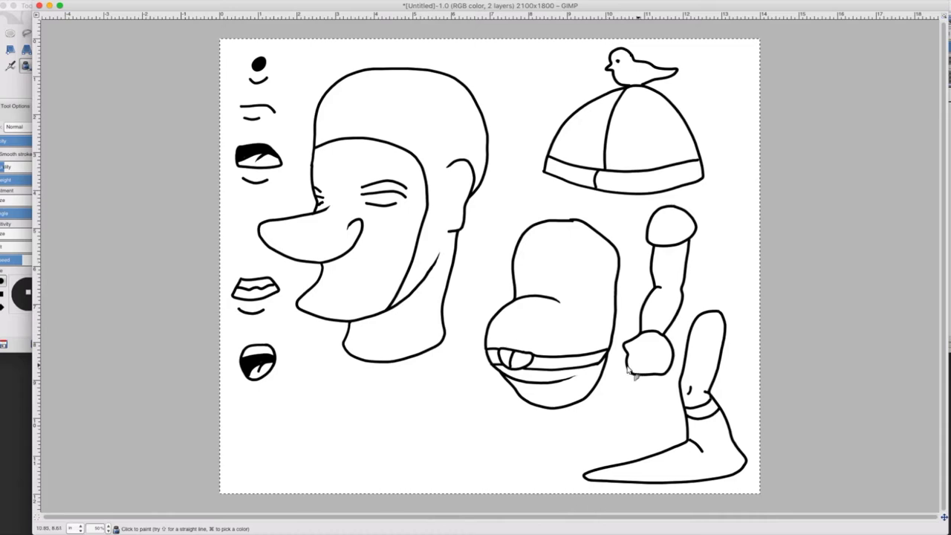
# Draw the finger lines along the fist's lower edge and dot three rivets on the shoulder cap.
pyautogui.moveTo(626, 368); pyautogui.dragTo(662, 375)
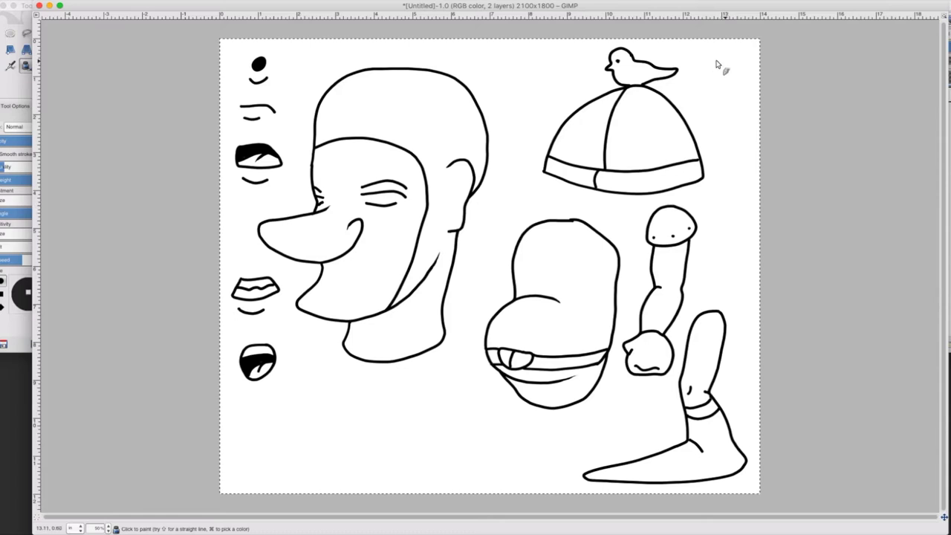
# Draw an open hand pointing downward beside the helmet, with a thumb and lines separating the fingers.
pyautogui.moveTo(717, 58)
pyautogui.mouseDown()
pyautogui.moveTo(681, 93)
pyautogui.moveTo(699, 93)
pyautogui.moveTo(704, 131)
pyautogui.moveTo(721, 140)
pyautogui.moveTo(730, 98)
pyautogui.moveTo(728, 60)
pyautogui.moveTo(716, 59)
pyautogui.mouseUp()
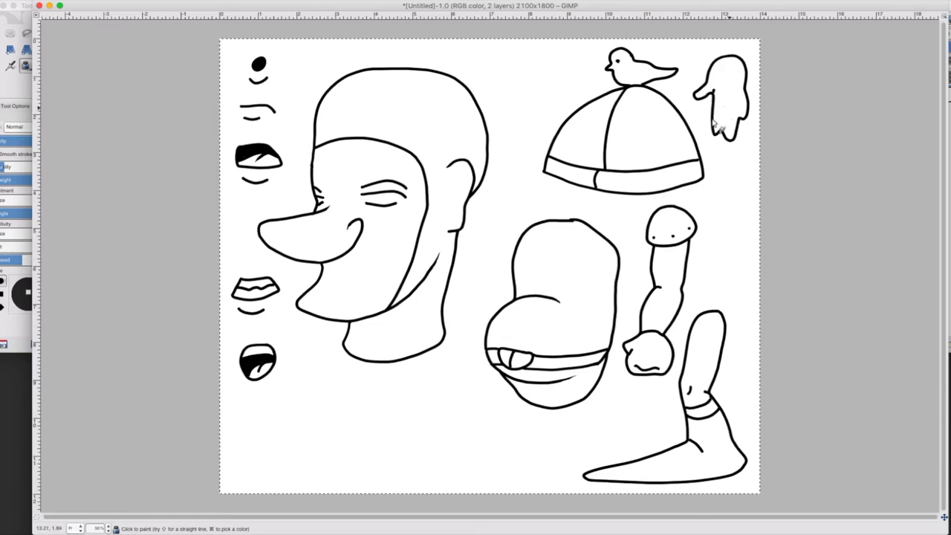
pyautogui.moveTo(721, 102)
pyautogui.mouseDown()
pyautogui.moveTo(721, 127)
pyautogui.moveTo(735, 105)
pyautogui.moveTo(735, 116)
pyautogui.mouseUp()
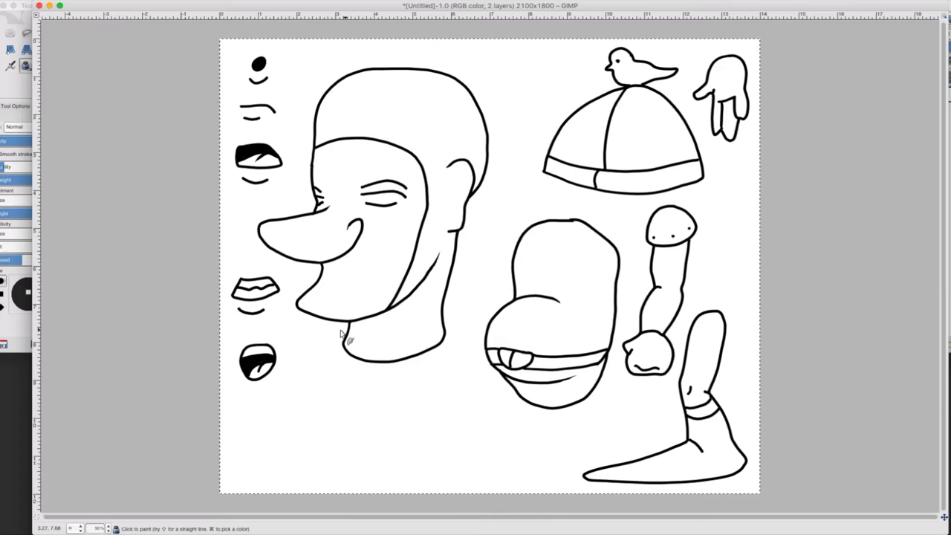
# Draw a curved collar around the base of the neck and dot rivets along the collar and the helmet's band.
pyautogui.moveTo(346, 325)
pyautogui.mouseDown()
pyautogui.moveTo(321, 356)
pyautogui.moveTo(336, 377)
pyautogui.moveTo(384, 387)
pyautogui.moveTo(438, 363)
pyautogui.moveTo(452, 339)
pyautogui.moveTo(436, 320)
pyautogui.mouseUp()
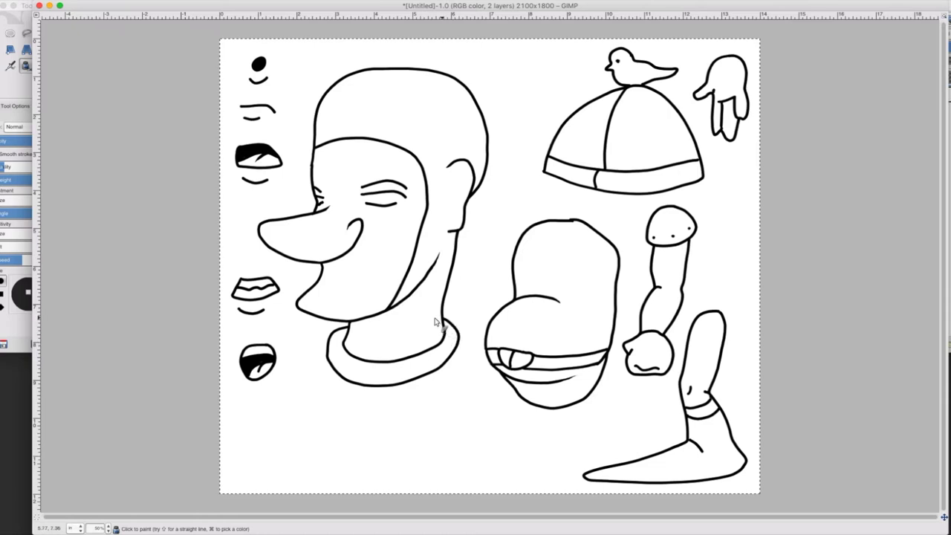
pyautogui.click(364, 374)
pyautogui.click(409, 370)
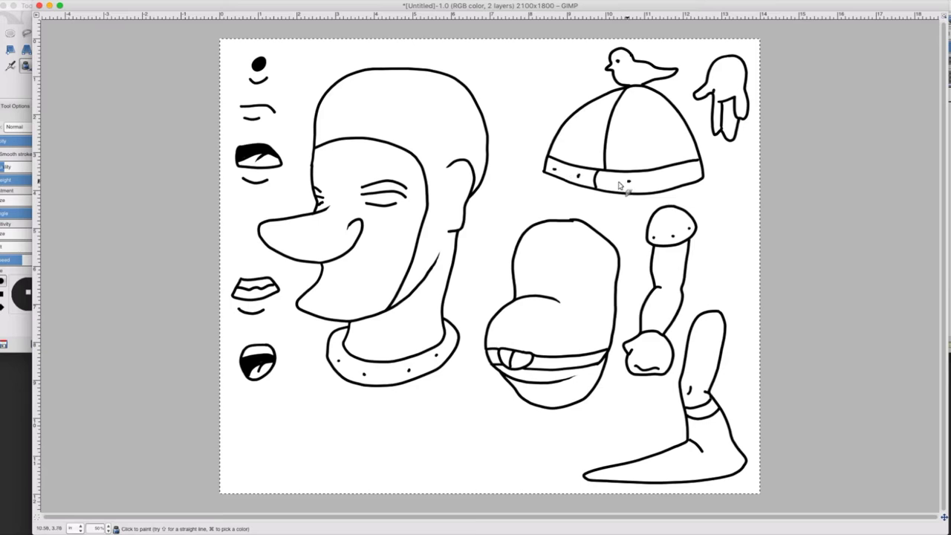
pyautogui.click(664, 178)
# Draw a sword below the collar, with a curved crossguard, a diamond-shaped blade tip and ridge lines running back to the guard.
pyautogui.moveTo(479, 471)
pyautogui.mouseDown()
pyautogui.moveTo(482, 413)
pyautogui.moveTo(469, 406)
pyautogui.moveTo(468, 472)
pyautogui.mouseUp()
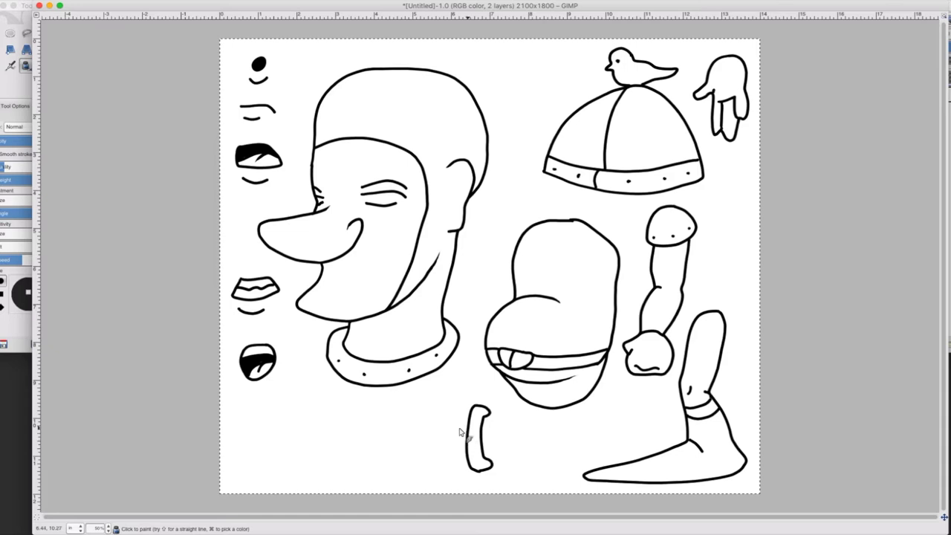
pyautogui.moveTo(445, 434)
pyautogui.mouseDown()
pyautogui.moveTo(353, 406)
pyautogui.moveTo(251, 447)
pyautogui.moveTo(348, 474)
pyautogui.moveTo(459, 443)
pyautogui.moveTo(477, 427)
pyautogui.mouseUp()
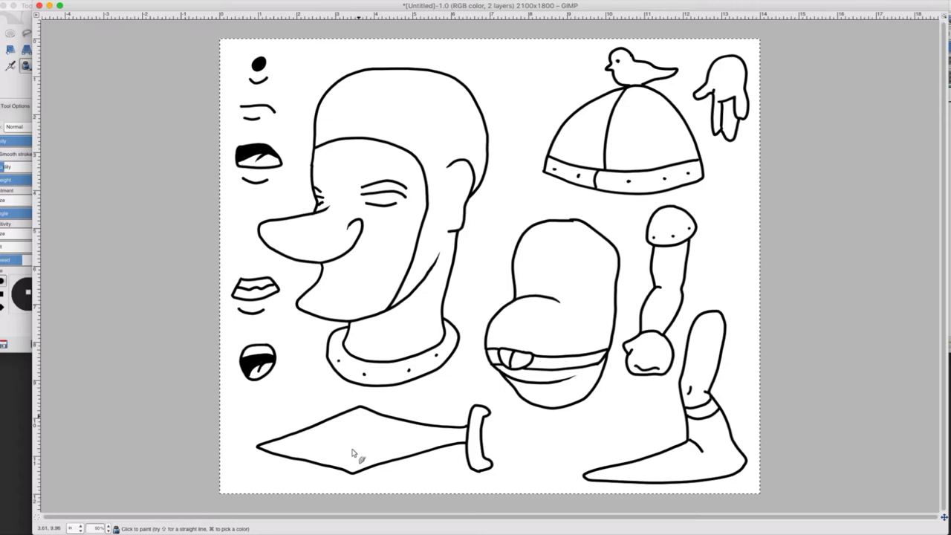
pyautogui.moveTo(346, 476); pyautogui.dragTo(373, 443)
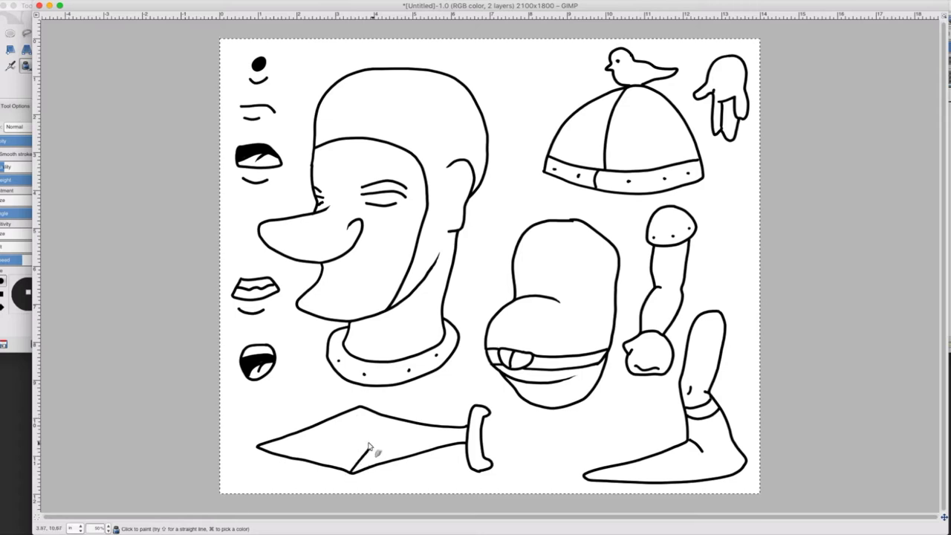
pyautogui.moveTo(355, 408); pyautogui.dragTo(377, 442)
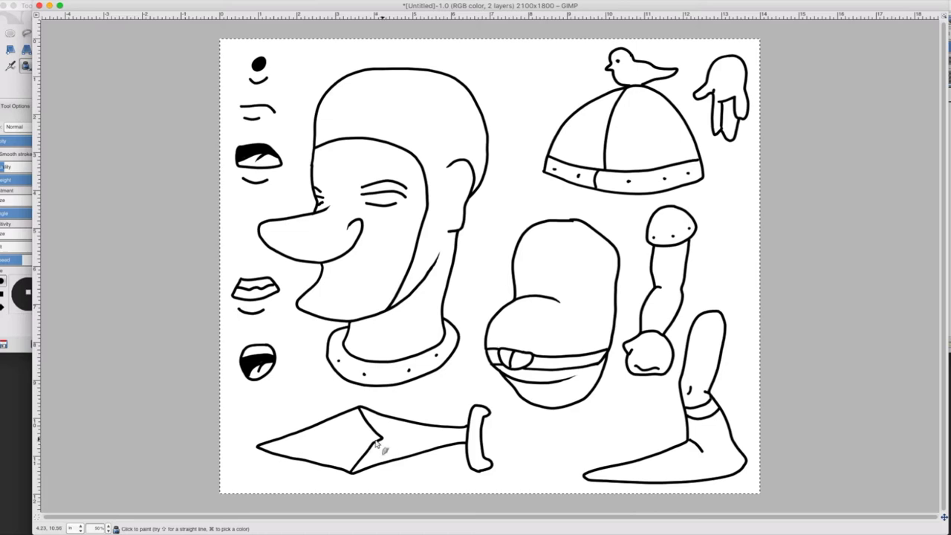
pyautogui.moveTo(380, 441); pyautogui.dragTo(472, 434)
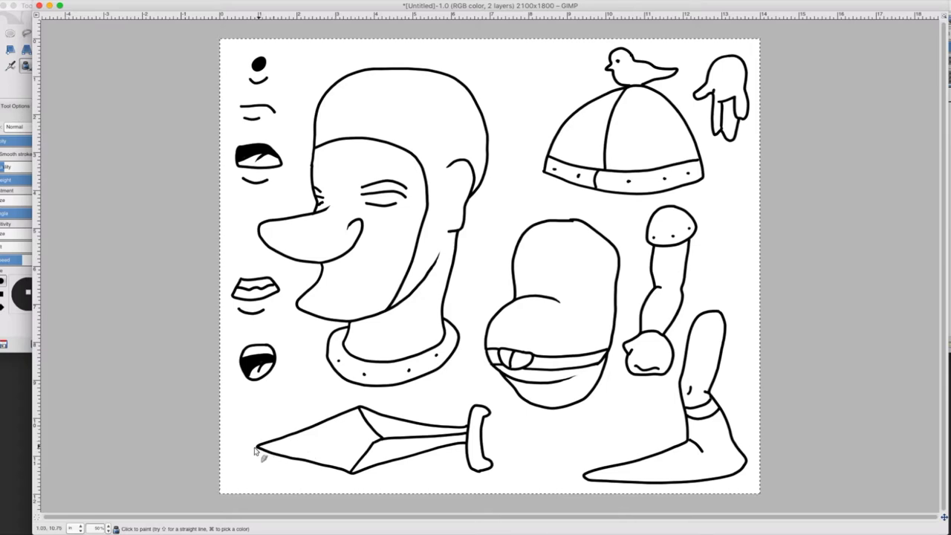
pyautogui.moveTo(258, 446); pyautogui.dragTo(376, 438)
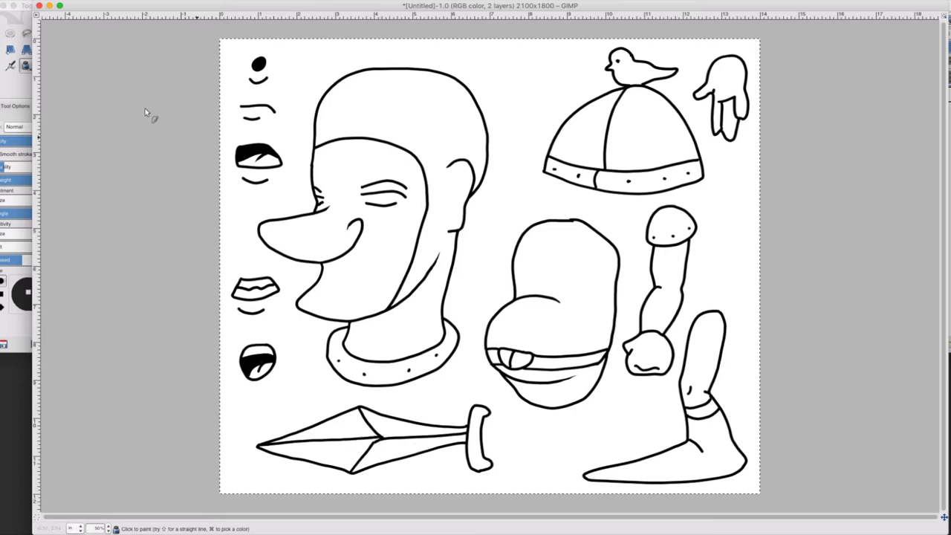
pyautogui.click(62, 2)
pyautogui.click(68, 8)
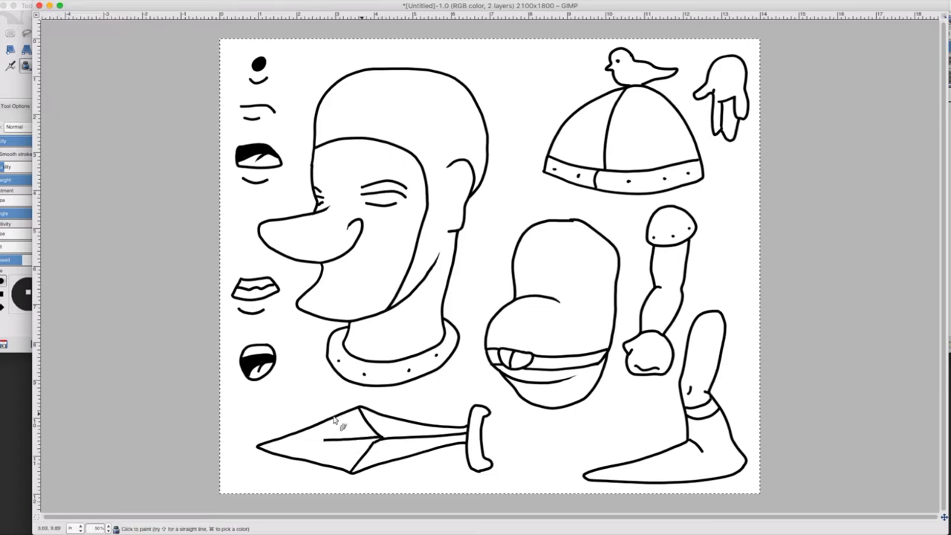
pyautogui.press('super+z')
# Complete the sword with a short grip and a rounded pommel behind the crossguard.
pyautogui.moveTo(483, 424)
pyautogui.mouseDown()
pyautogui.moveTo(523, 421)
pyautogui.moveTo(527, 439)
pyautogui.moveTo(483, 441)
pyautogui.mouseUp()
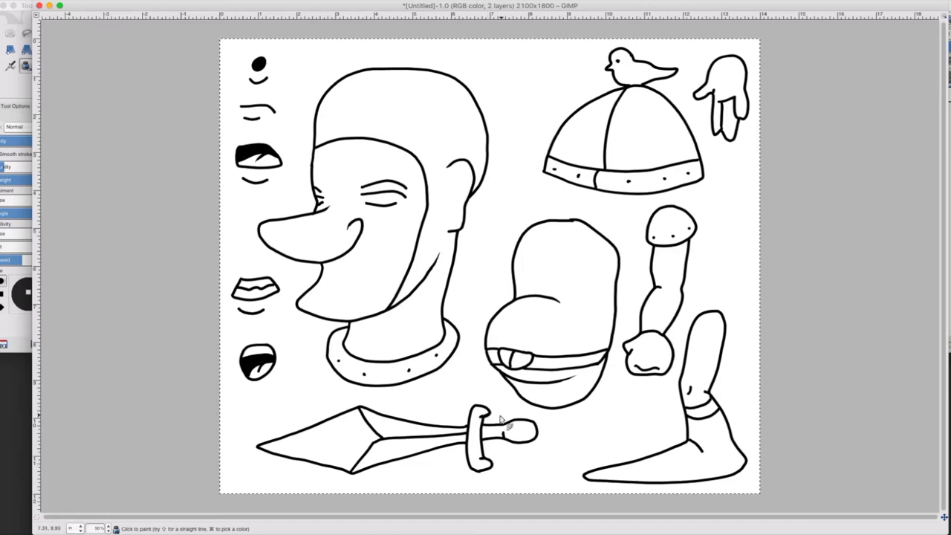
pyautogui.click(68, 0)
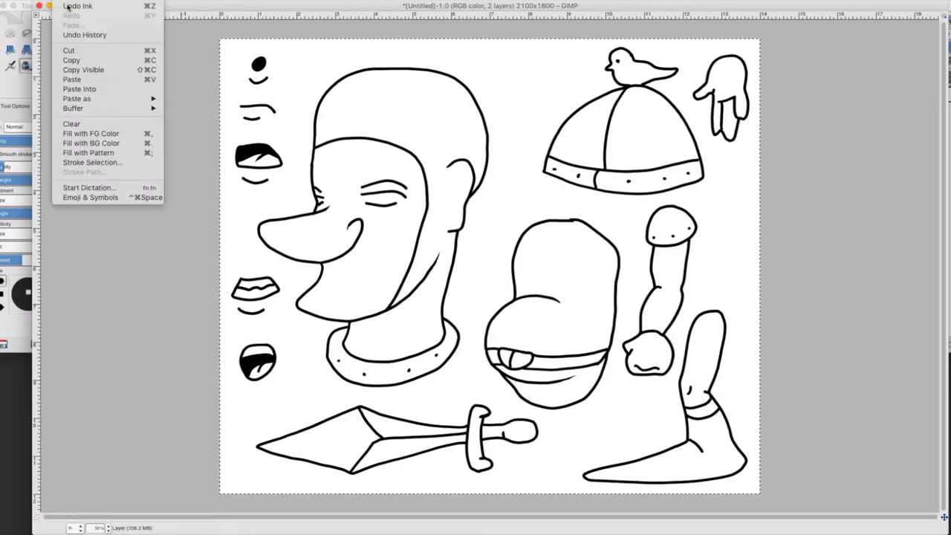
pyautogui.click(202, 109)
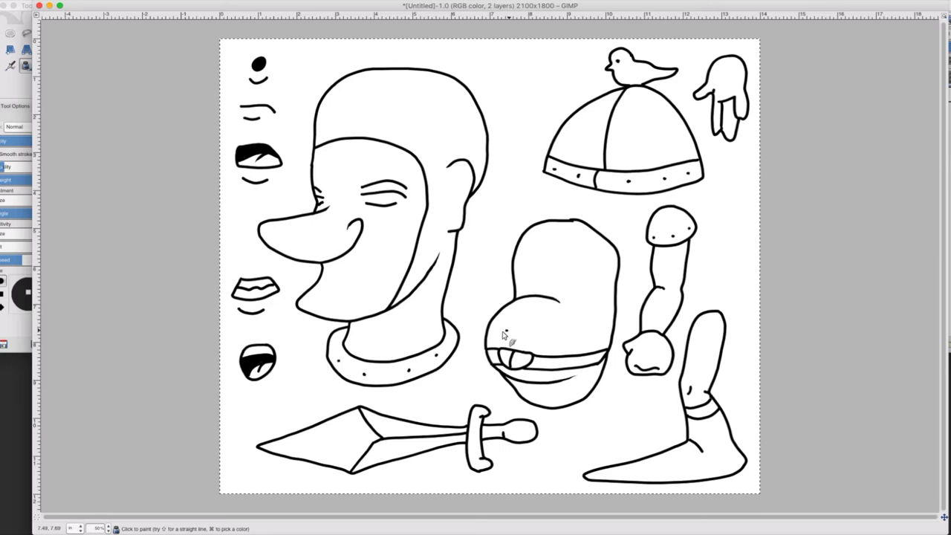
pyautogui.moveTo(505, 331); pyautogui.dragTo(508, 337)
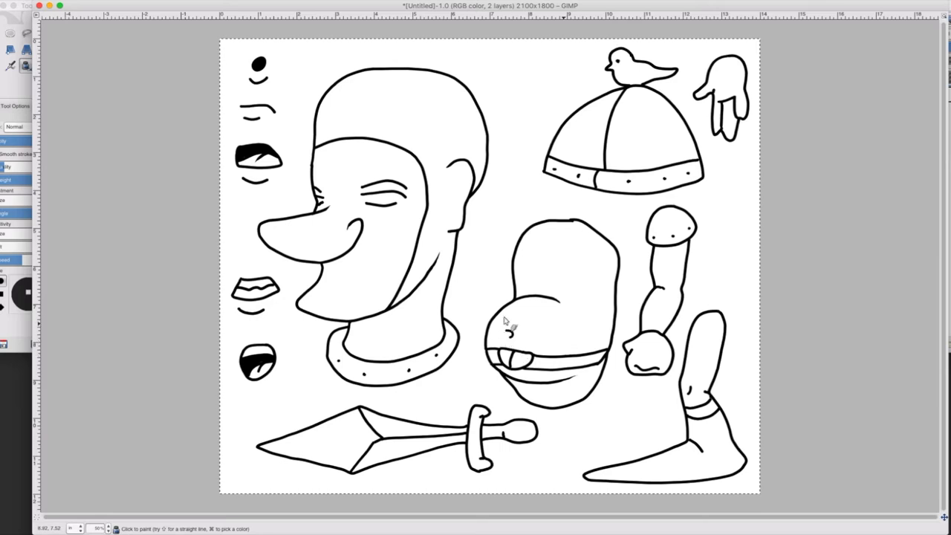
pyautogui.click(65, 1)
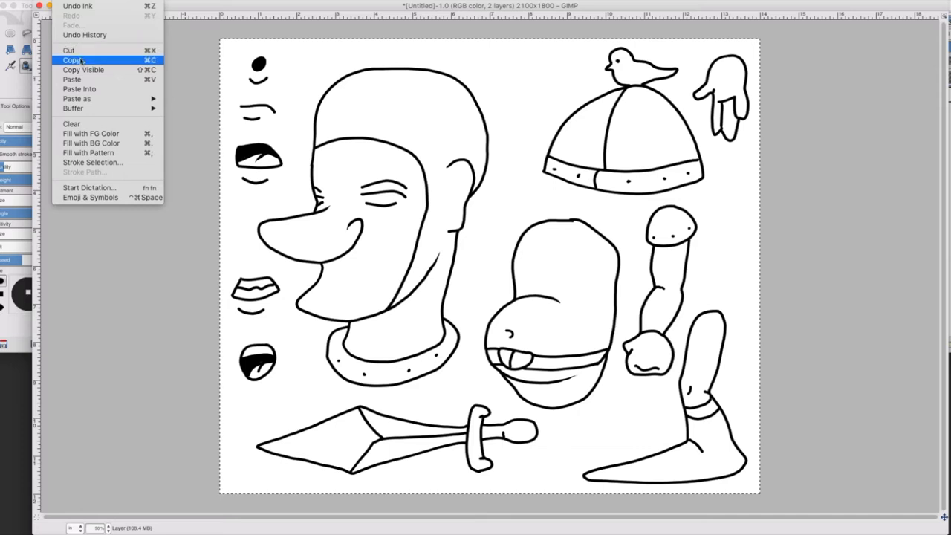
pyautogui.click(69, 9)
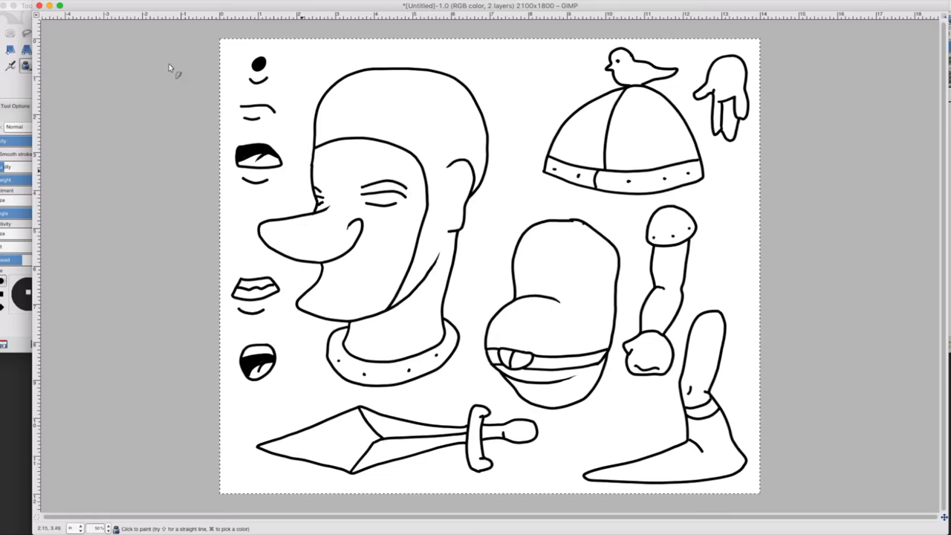
pyautogui.click(62, 1)
pyautogui.click(602, 208)
# Erase the stray bump on the torso's top outline and switch back to the Ink tool.
pyautogui.click(2, 67)
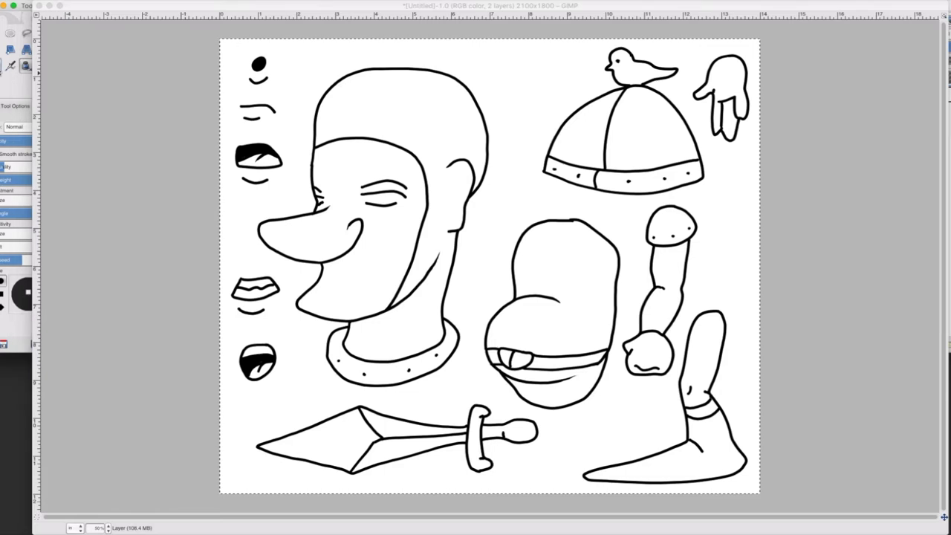
pyautogui.click(568, 225)
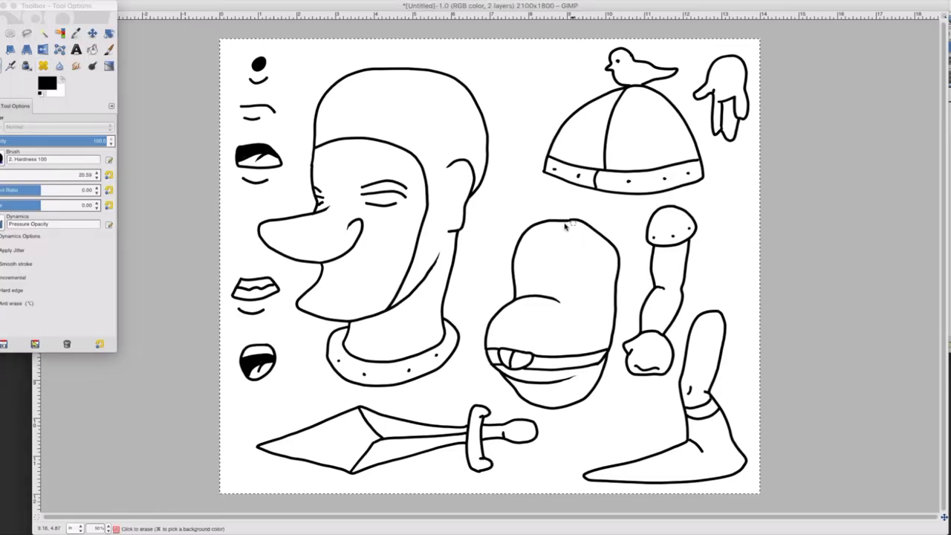
pyautogui.click(146, 151)
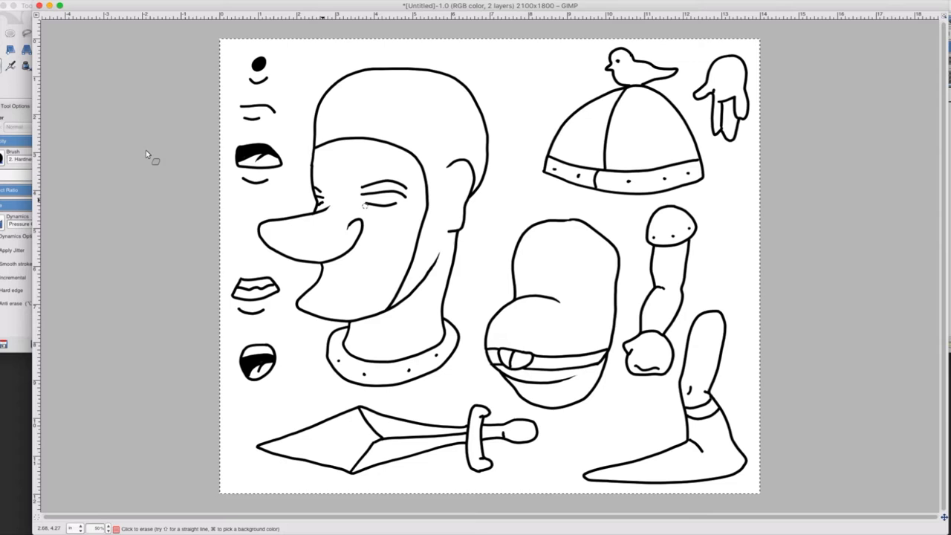
pyautogui.click(26, 67)
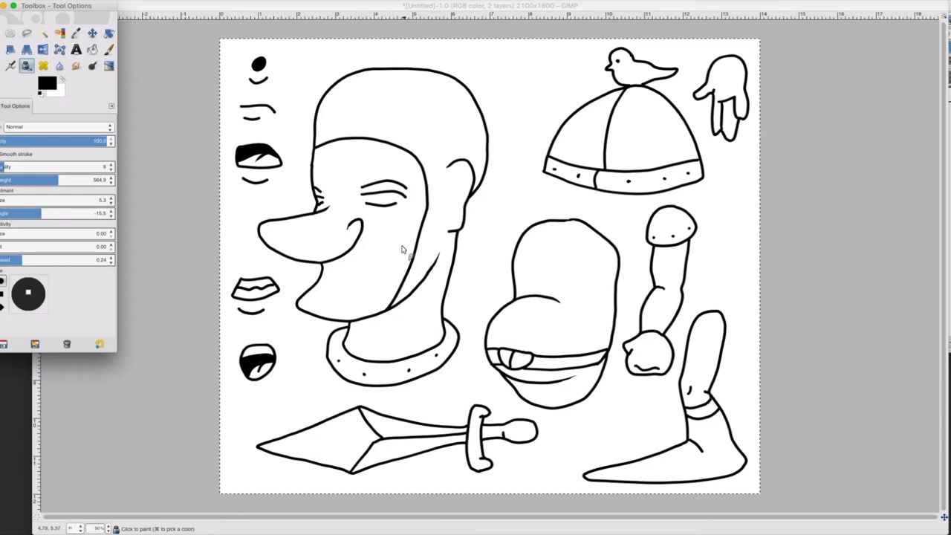
pyautogui.click(500, 66)
pyautogui.moveTo(507, 64)
pyautogui.mouseDown()
pyautogui.moveTo(528, 55)
pyautogui.moveTo(546, 72)
pyautogui.moveTo(500, 75)
pyautogui.moveTo(500, 66)
pyautogui.mouseUp()
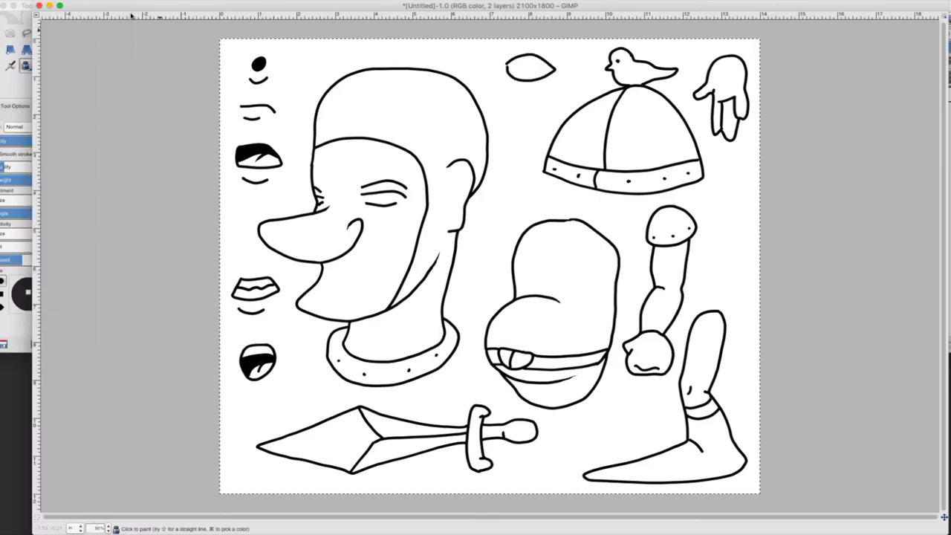
pyautogui.click(62, 0)
pyautogui.click(75, 6)
# Draw a thin curved eyebrow shape in the empty space between the head and the bird.
pyautogui.moveTo(503, 62)
pyautogui.mouseDown()
pyautogui.moveTo(517, 72)
pyautogui.moveTo(553, 65)
pyautogui.moveTo(495, 62)
pyautogui.mouseUp()
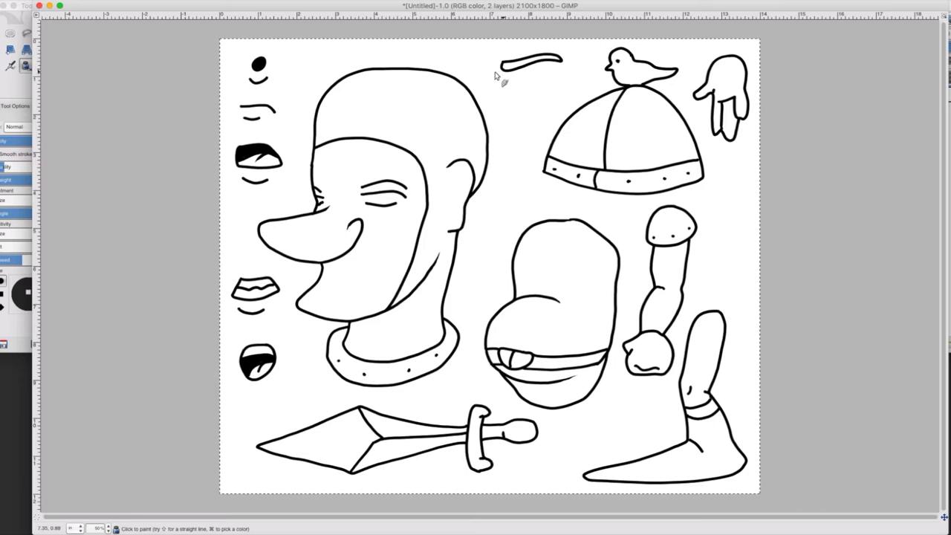
pyautogui.moveTo(496, 74)
pyautogui.mouseDown()
pyautogui.moveTo(532, 92)
pyautogui.moveTo(562, 64)
pyautogui.mouseUp()
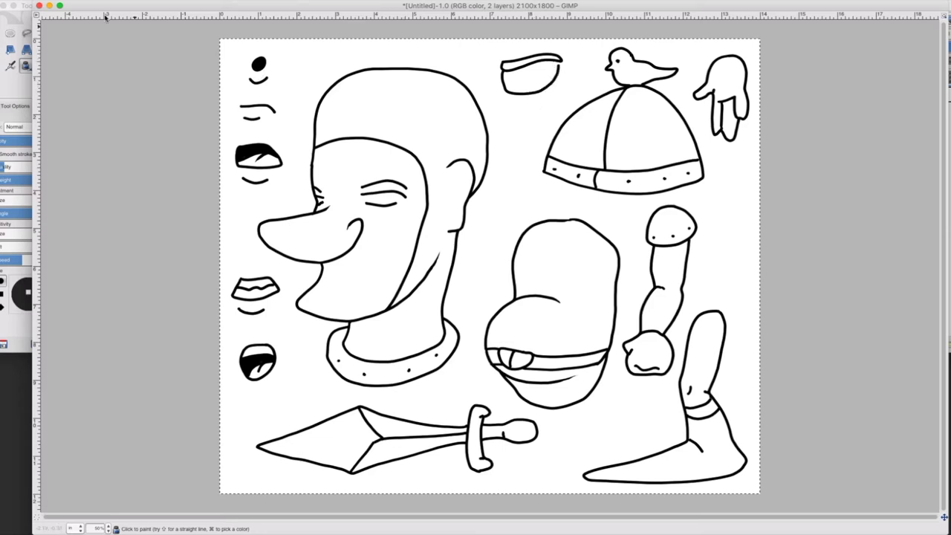
pyautogui.click(58, 1)
pyautogui.click(64, 5)
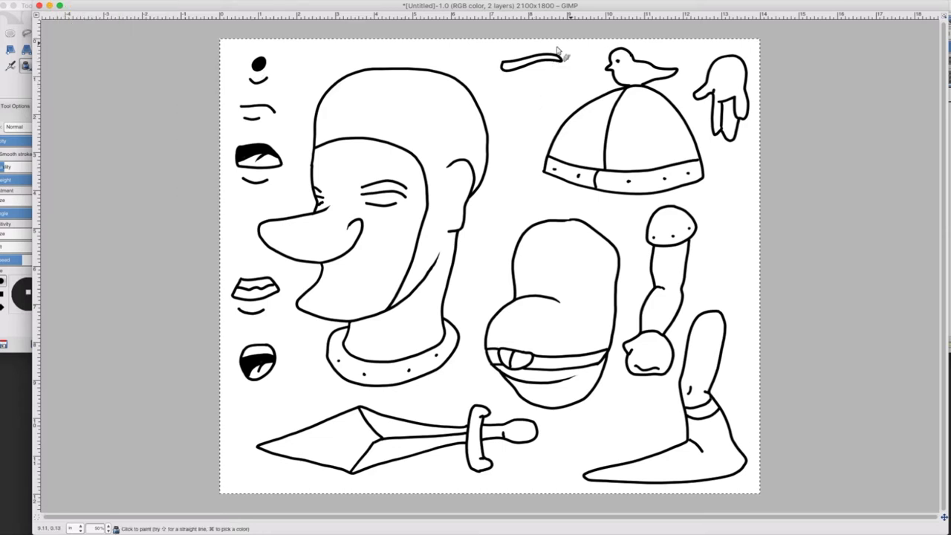
pyautogui.click(549, 89)
pyautogui.moveTo(534, 90)
pyautogui.mouseDown()
pyautogui.moveTo(505, 99)
pyautogui.moveTo(497, 118)
pyautogui.moveTo(514, 132)
pyautogui.moveTo(541, 113)
pyautogui.moveTo(550, 90)
pyautogui.mouseUp()
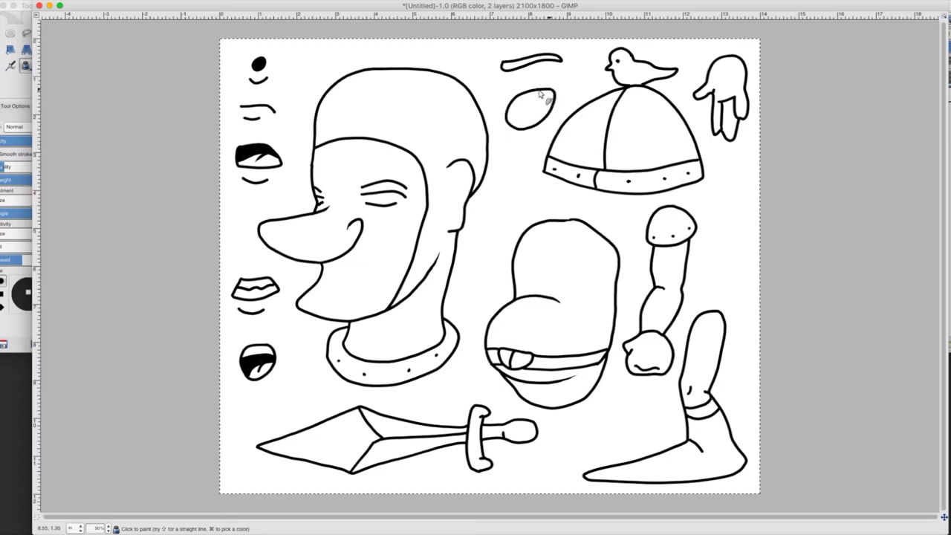
pyautogui.click(59, 1)
pyautogui.click(70, 6)
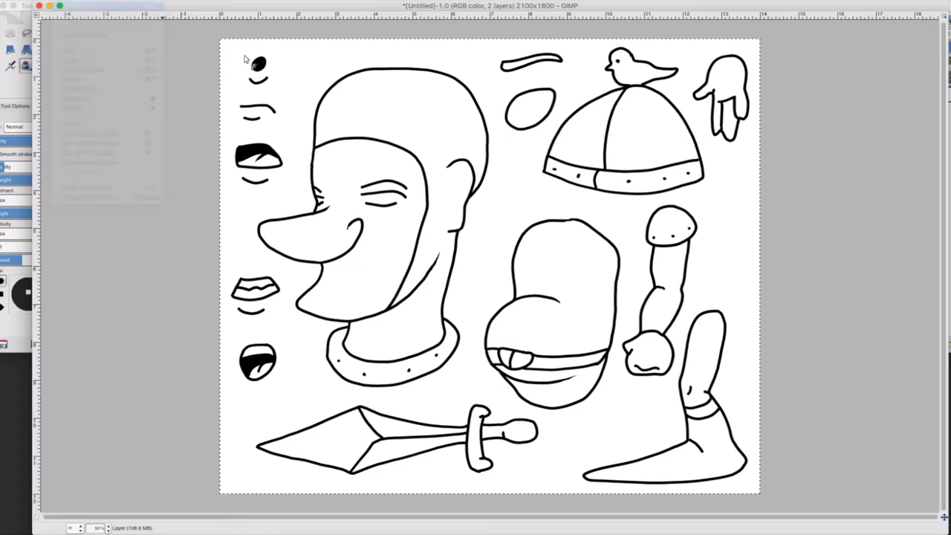
pyautogui.press('super+z')
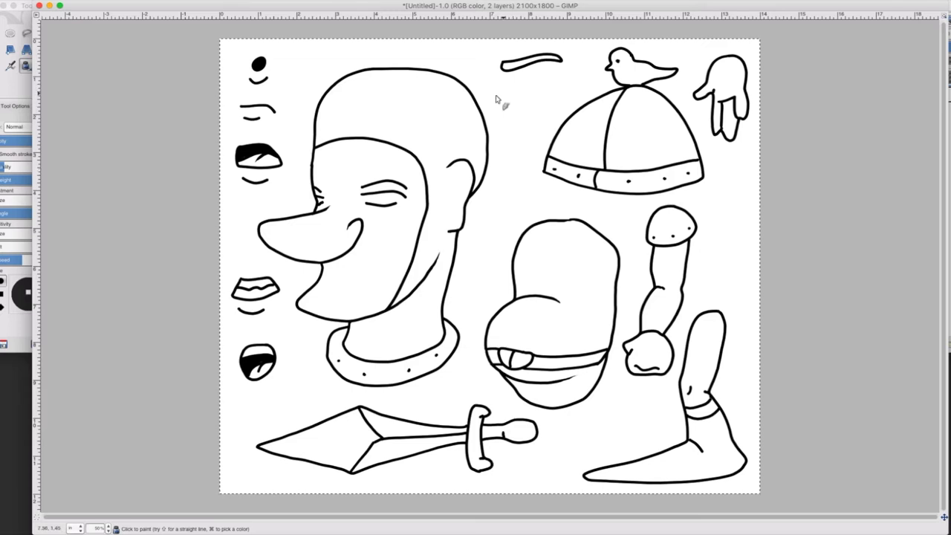
# Draw an empty eye outline below the separate eyebrow, with a wavy upper lid and a rounded lower edge.
pyautogui.moveTo(501, 95); pyautogui.dragTo(551, 89)
pyautogui.moveTo(493, 101)
pyautogui.mouseDown()
pyautogui.moveTo(506, 117)
pyautogui.moveTo(526, 116)
pyautogui.moveTo(551, 90)
pyautogui.mouseUp()
pyautogui.moveTo(514, 103); pyautogui.dragTo(515, 102)
pyautogui.click(67, 2)
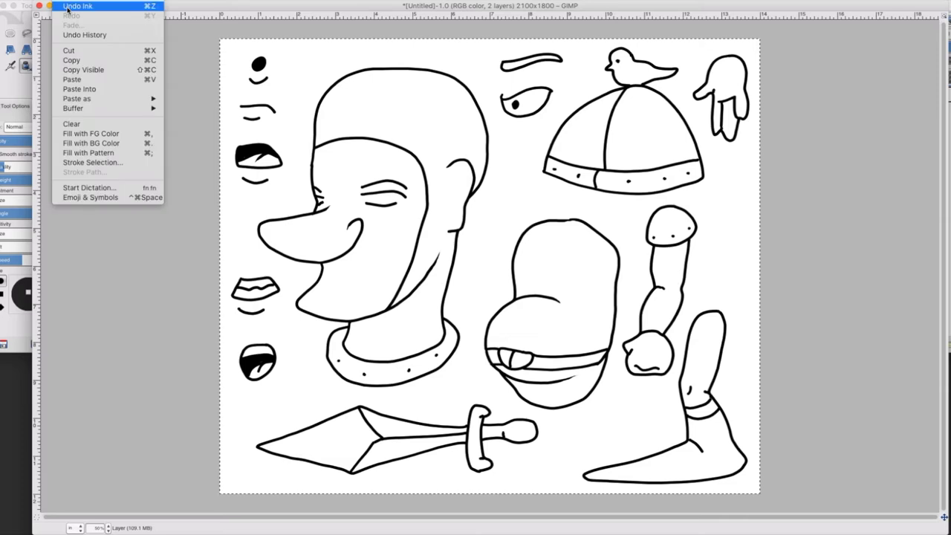
pyautogui.click(68, 7)
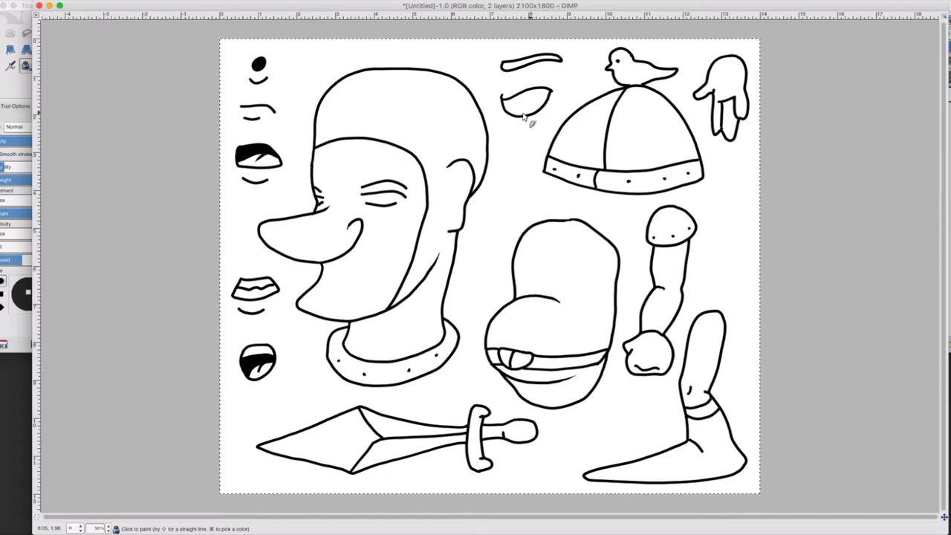
pyautogui.moveTo(518, 100)
pyautogui.mouseDown()
pyautogui.moveTo(515, 117)
pyautogui.moveTo(510, 107)
pyautogui.mouseUp()
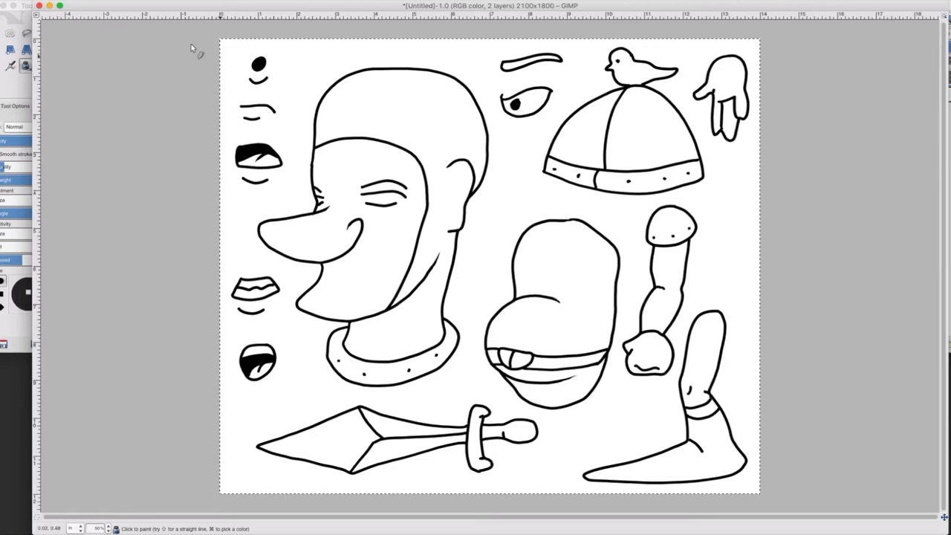
pyautogui.click(69, 1)
pyautogui.click(68, 7)
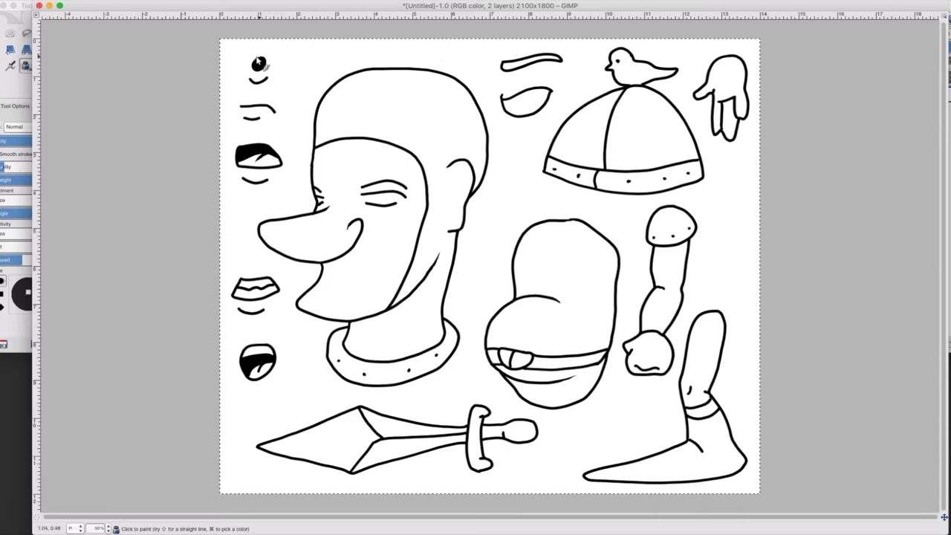
# Draw a solid black pupil beside the separate eyebrow and an upright oval between the ear and the helmet.
pyautogui.moveTo(471, 50); pyautogui.dragTo(468, 57)
pyautogui.moveTo(498, 176)
pyautogui.mouseDown()
pyautogui.moveTo(522, 176)
pyautogui.moveTo(518, 218)
pyautogui.moveTo(504, 215)
pyautogui.moveTo(491, 191)
pyautogui.moveTo(502, 173)
pyautogui.mouseUp()
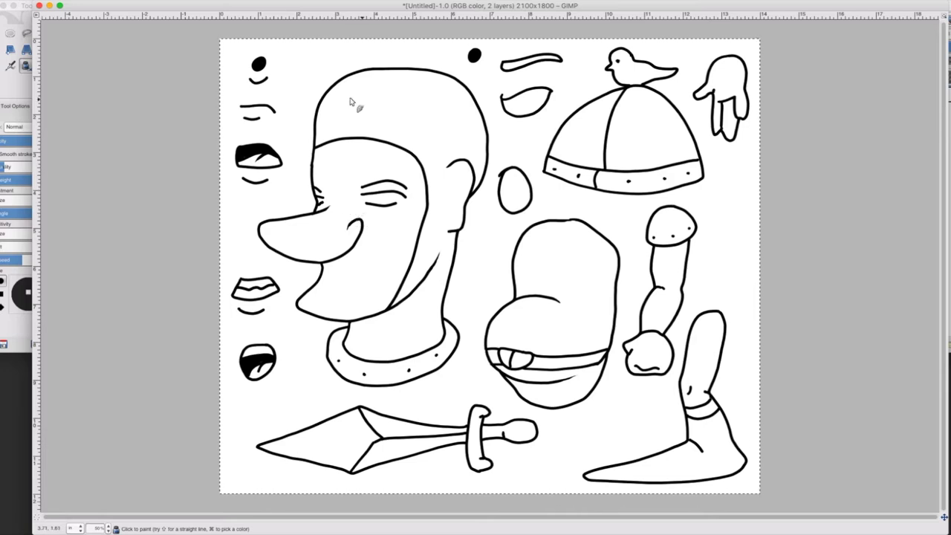
pyautogui.moveTo(311, 136)
pyautogui.mouseDown()
pyautogui.moveTo(348, 119)
pyautogui.moveTo(411, 136)
pyautogui.moveTo(432, 177)
pyautogui.moveTo(433, 230)
pyautogui.moveTo(405, 295)
pyautogui.mouseUp()
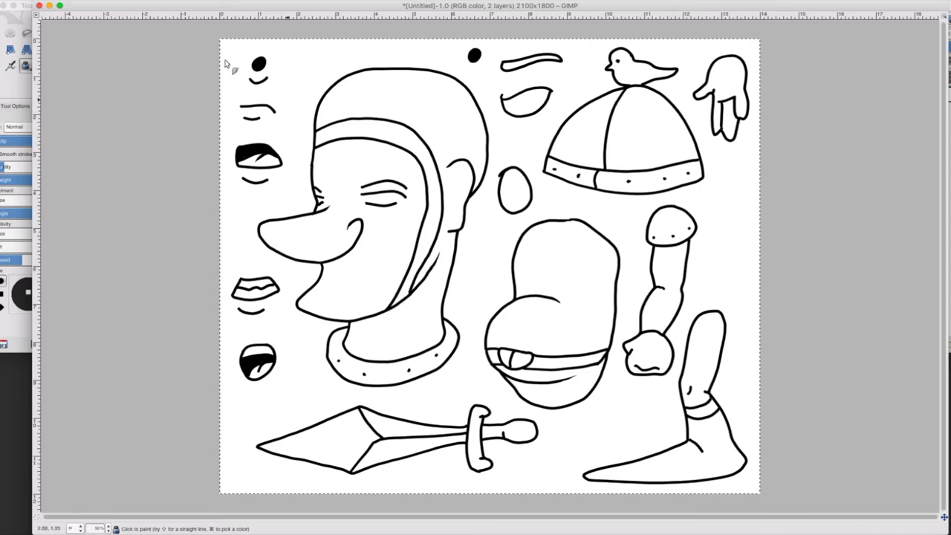
pyautogui.click(62, 0)
pyautogui.click(81, 4)
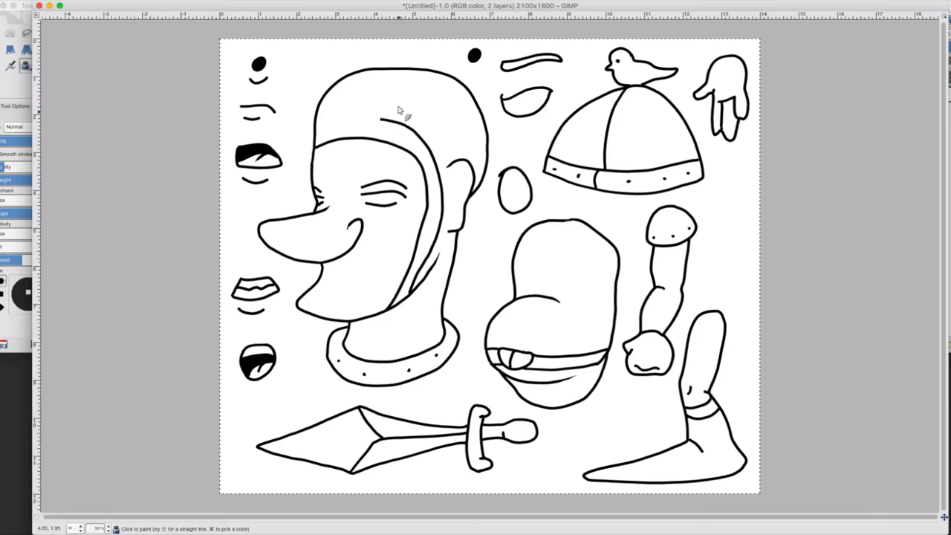
pyautogui.press('super+z')
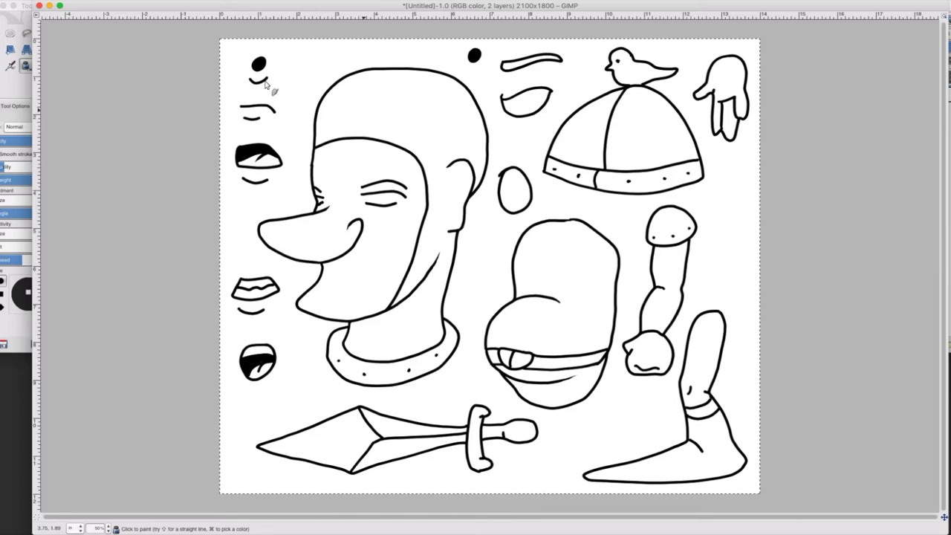
# Duplicate the line-art layer and select the layer directly beneath the top one.
pyautogui.click(177, 1)
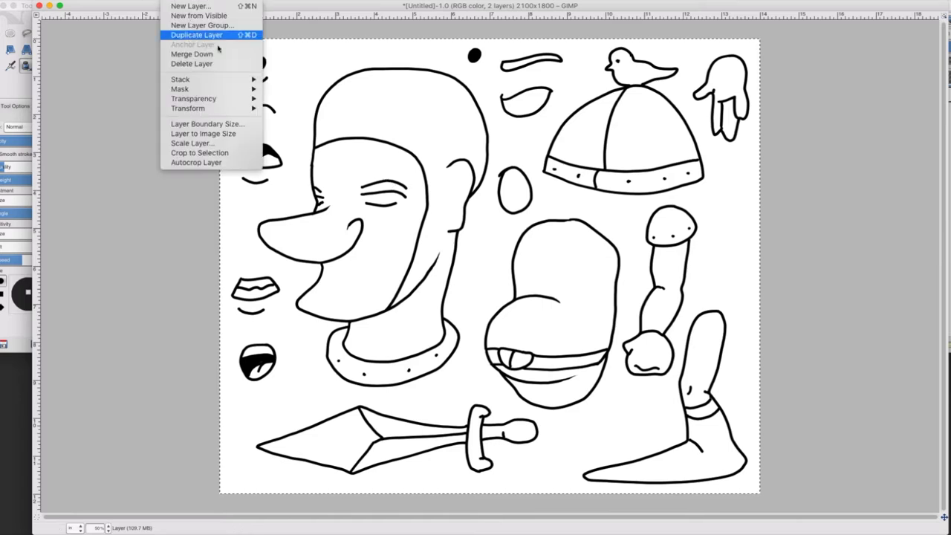
pyautogui.click(559, 147)
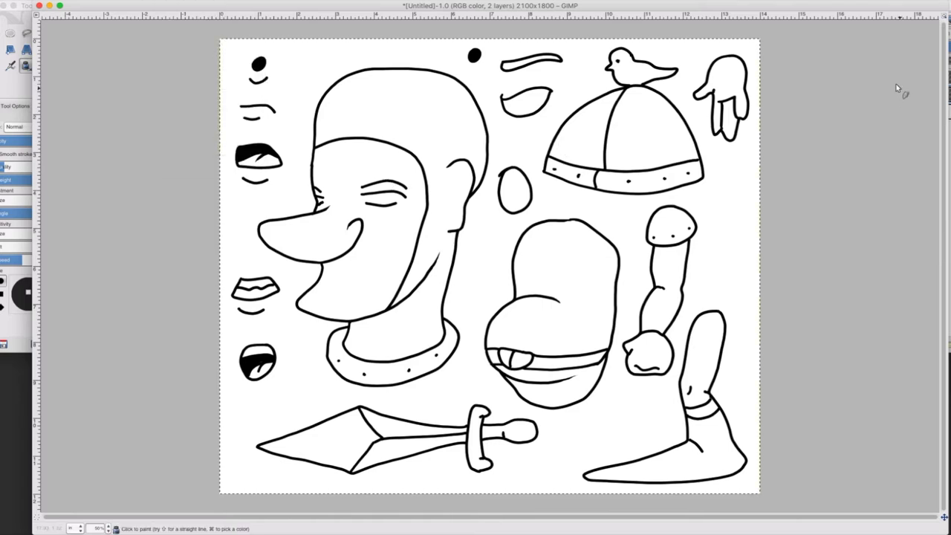
pyautogui.click(949, 95)
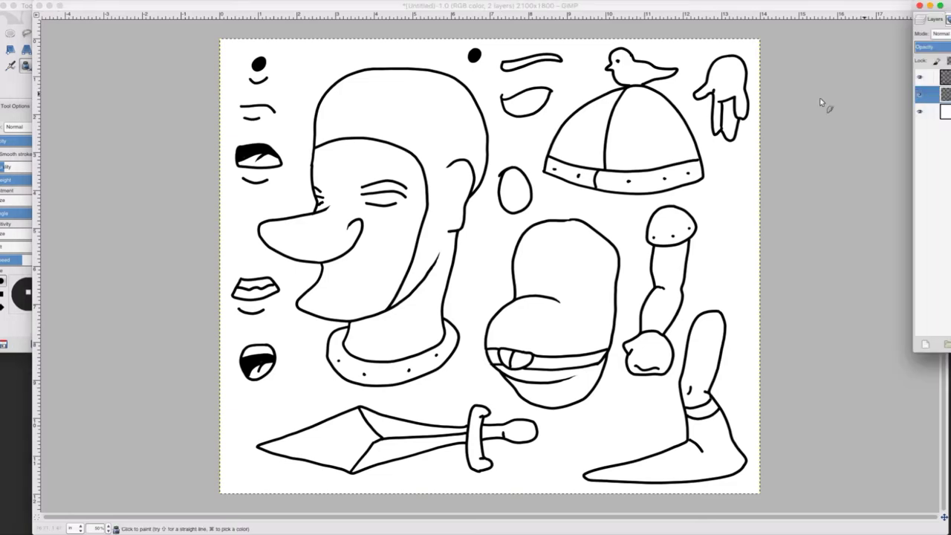
# Select the uppermost duplicate of the line-art layer and delete it.
pyautogui.click(806, 6)
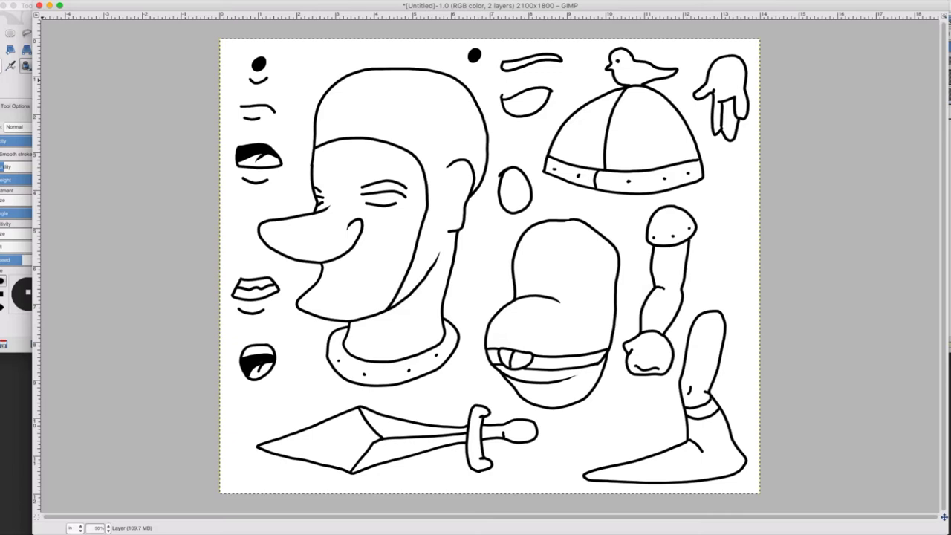
pyautogui.click(2, 66)
pyautogui.click(949, 80)
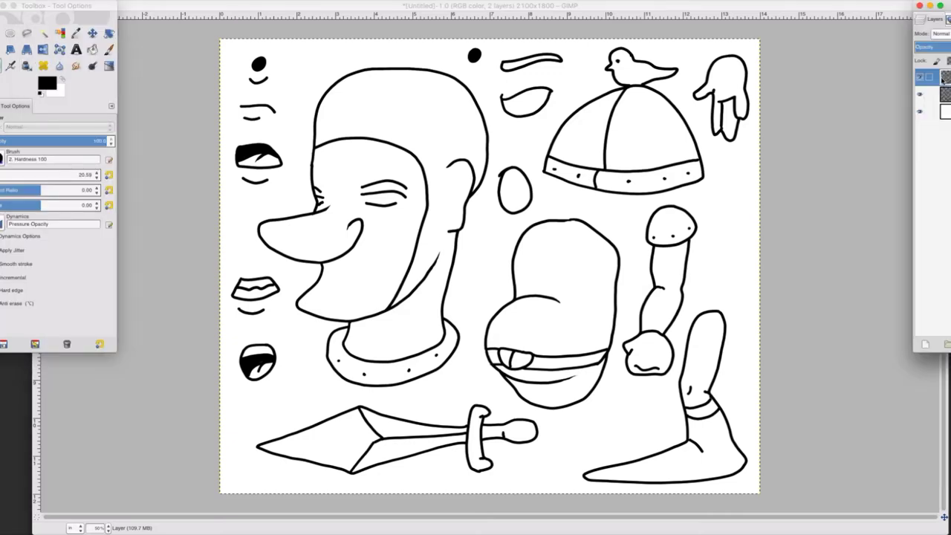
pyautogui.click(174, 0)
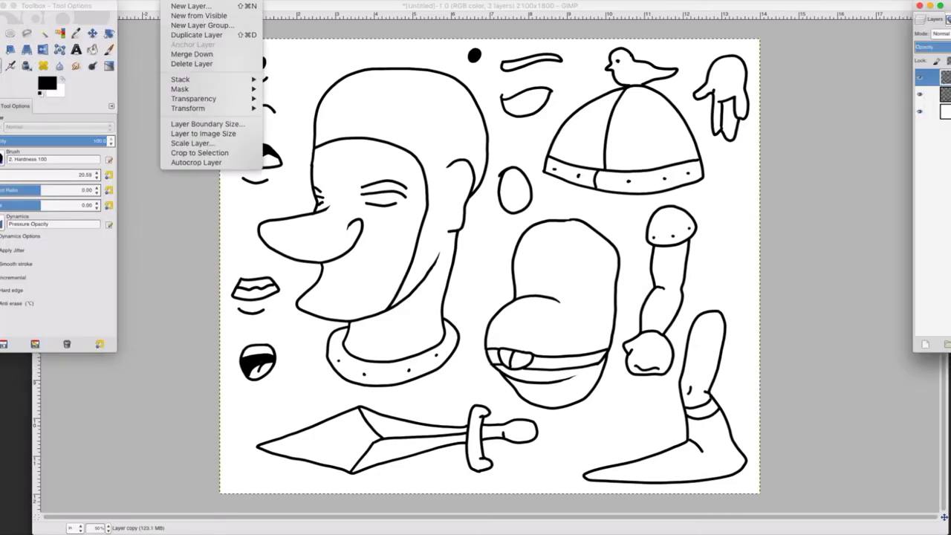
pyautogui.click(192, 63)
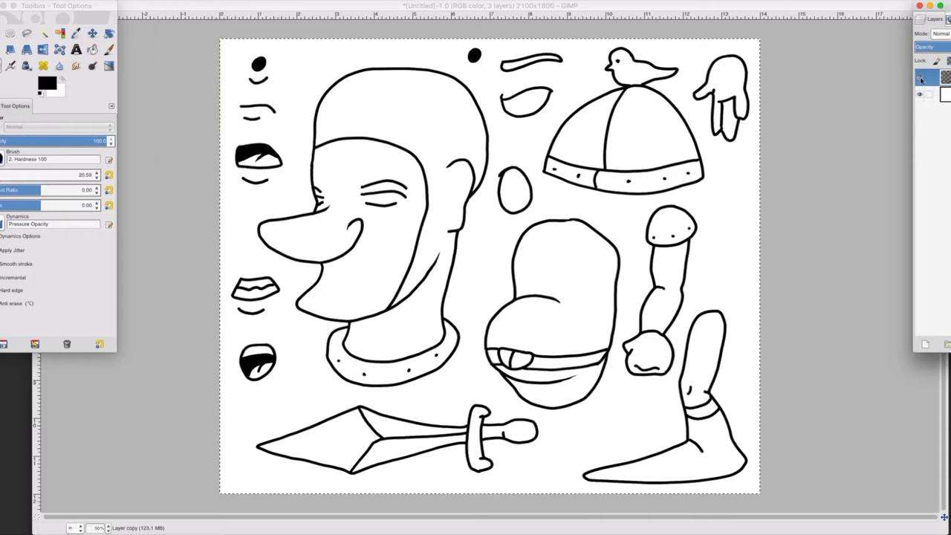
# Erase stray line ends on the upright oval, around the leg's ankle and shoe creases, and beside the bridge of the nose.
pyautogui.click(375, 1)
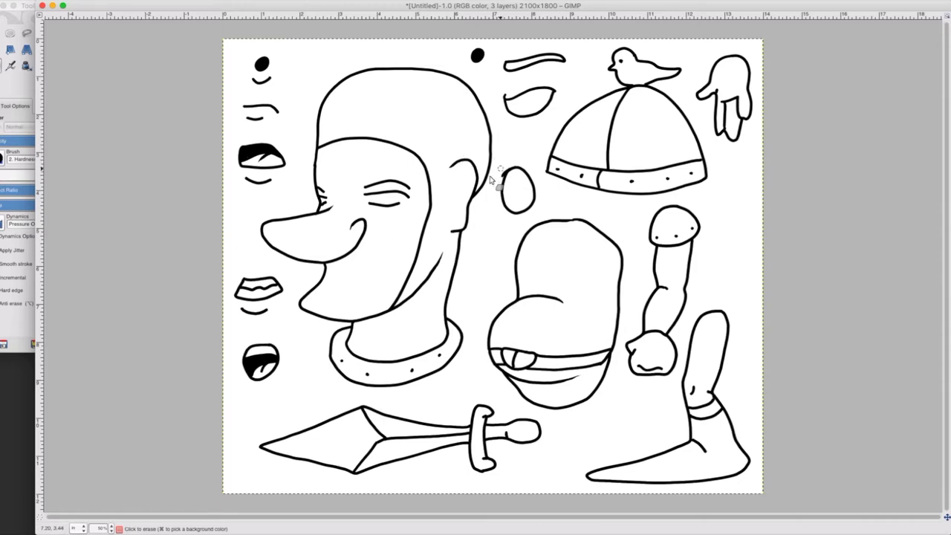
pyautogui.moveTo(500, 171); pyautogui.dragTo(506, 165)
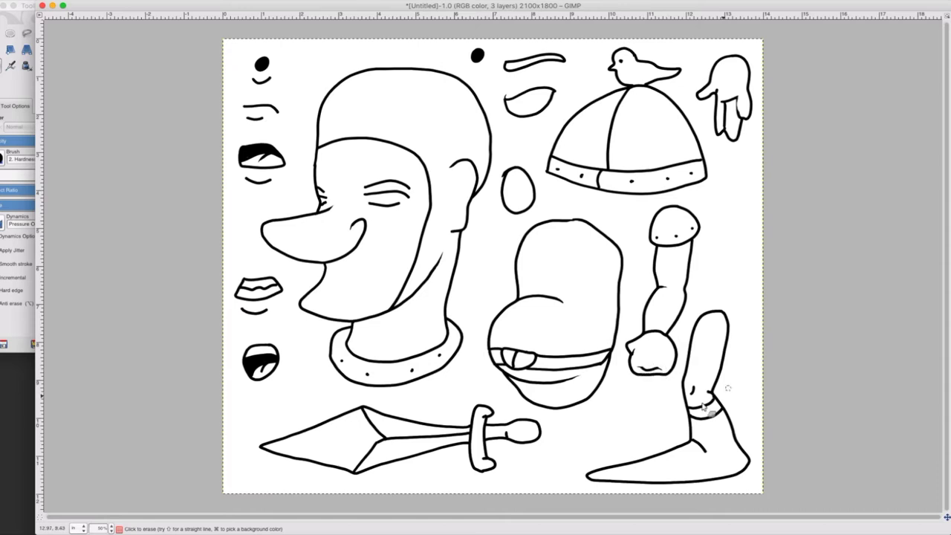
pyautogui.moveTo(694, 380); pyautogui.dragTo(695, 389)
pyautogui.moveTo(707, 447)
pyautogui.mouseDown()
pyautogui.moveTo(709, 456)
pyautogui.moveTo(709, 447)
pyautogui.mouseUp()
pyautogui.moveTo(704, 390); pyautogui.dragTo(706, 395)
pyautogui.moveTo(327, 200); pyautogui.dragTo(323, 196)
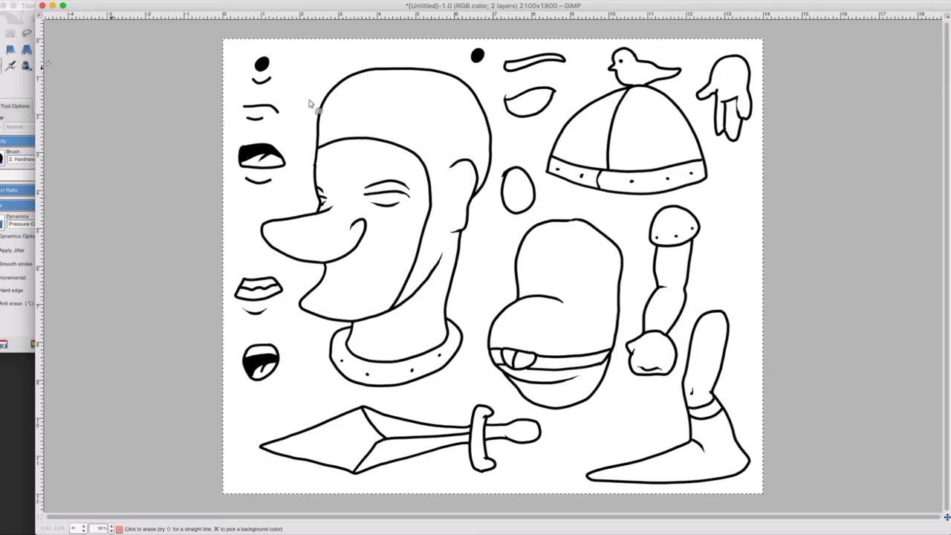
# Duplicate the cleaned line-art layer and select the lower of the two copies.
pyautogui.click(948, 82)
pyautogui.click(171, 1)
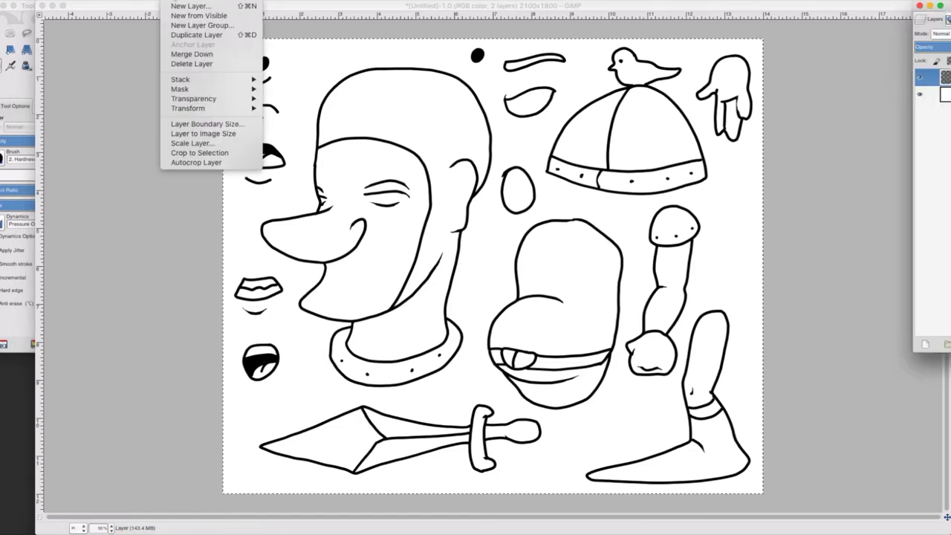
pyautogui.click(196, 35)
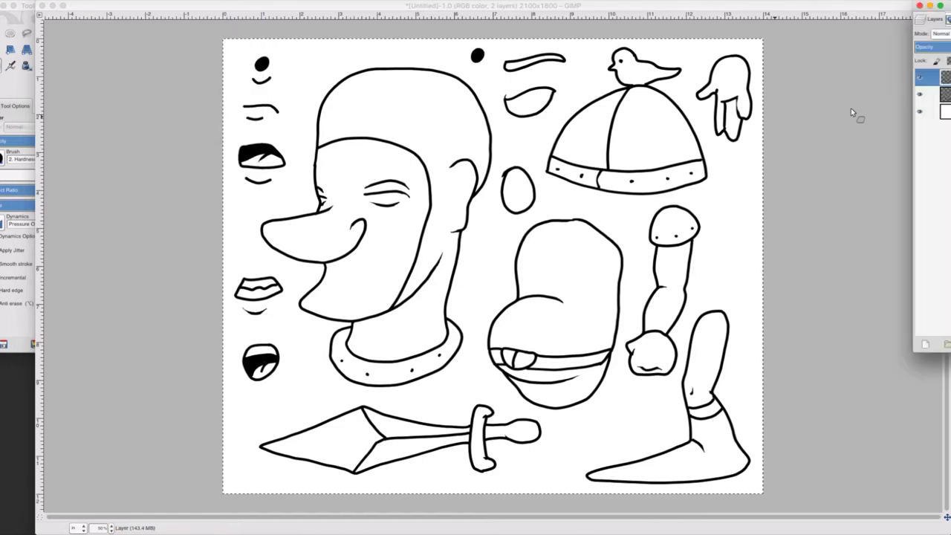
pyautogui.click(935, 95)
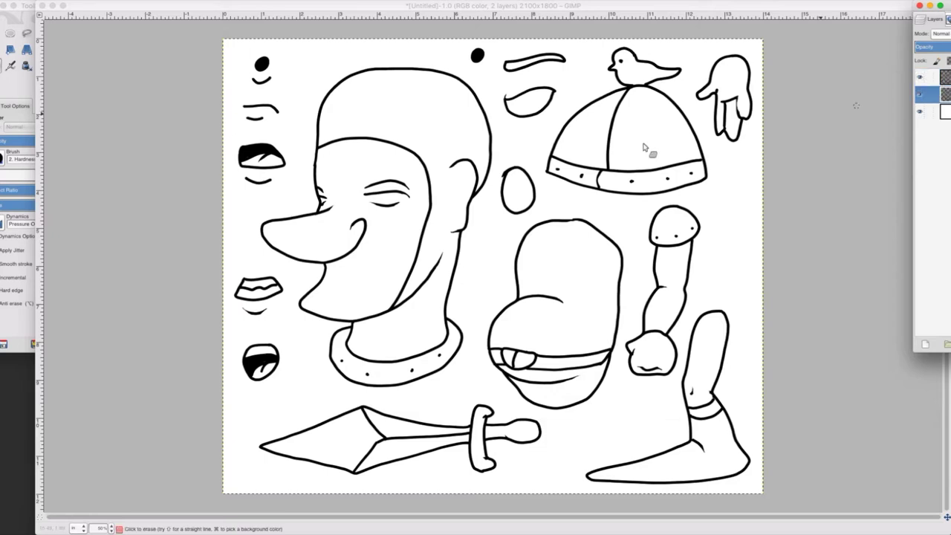
# Activate the Bucket Fill tool and swap the foreground and background colours.
pyautogui.click(27, 13)
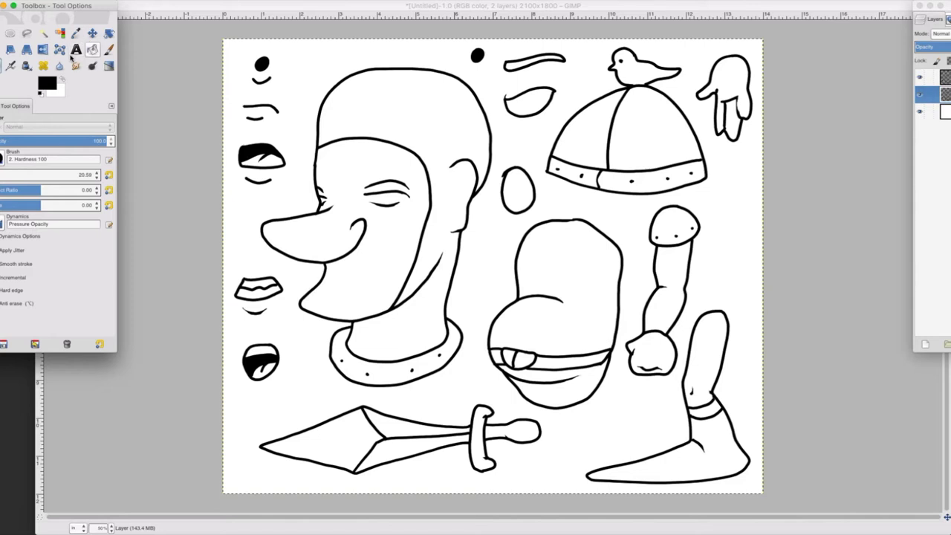
pyautogui.click(27, 65)
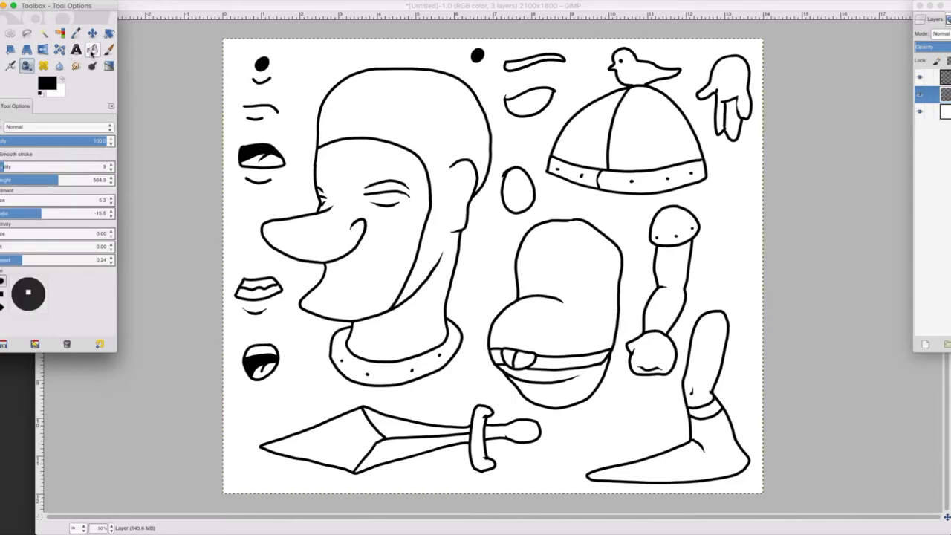
pyautogui.click(92, 52)
pyautogui.click(61, 80)
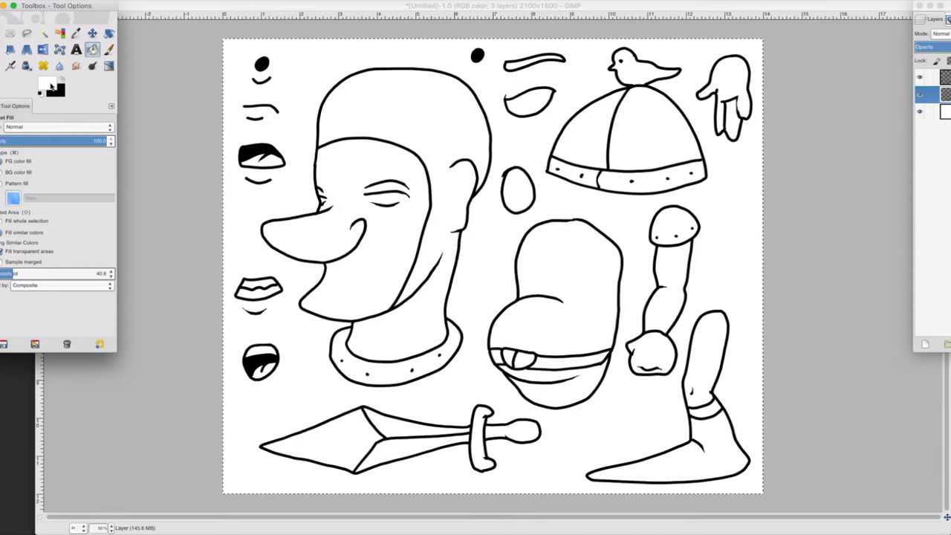
# Delete the white Background layer beneath the line art.
pyautogui.click(915, 112)
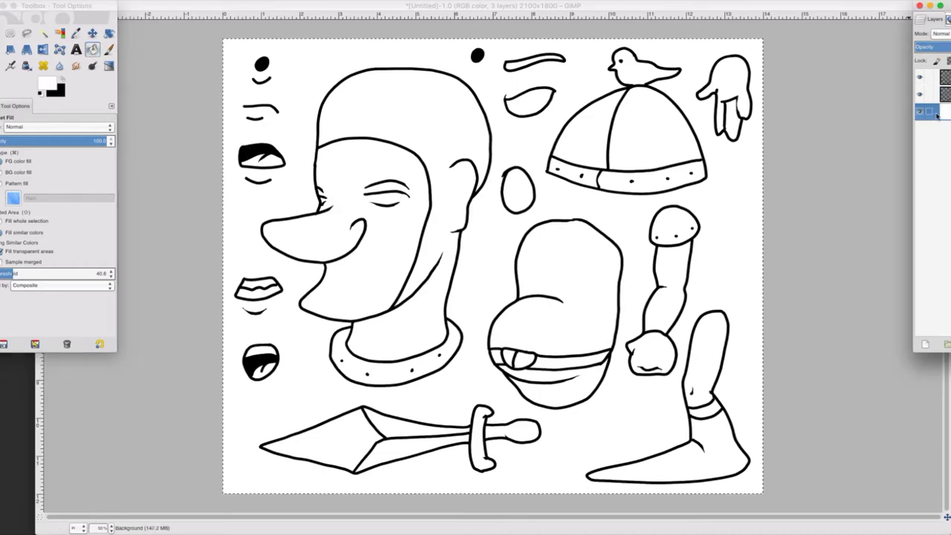
pyautogui.rightClick(937, 113)
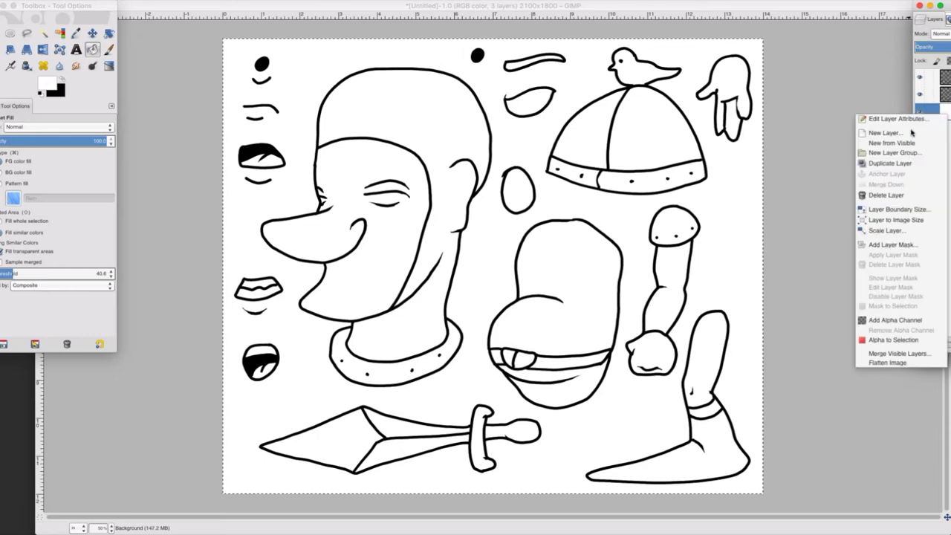
pyautogui.click(878, 194)
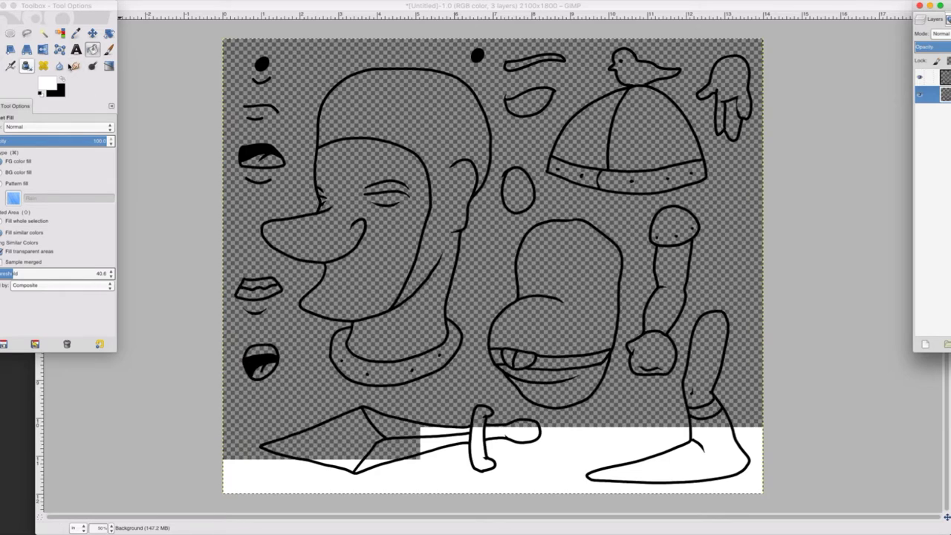
# Set the foreground colour to the light grey c6c6c6.
pyautogui.click(47, 84)
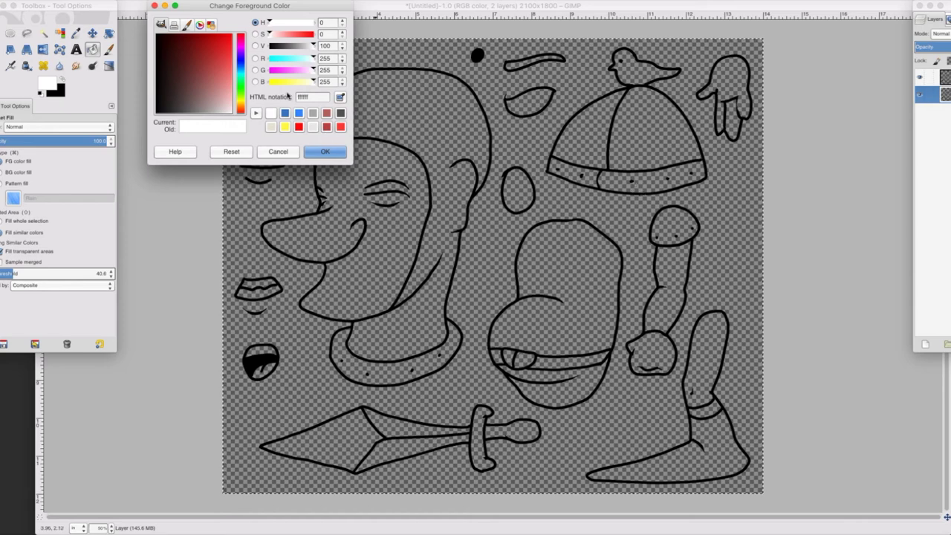
pyautogui.click(310, 126)
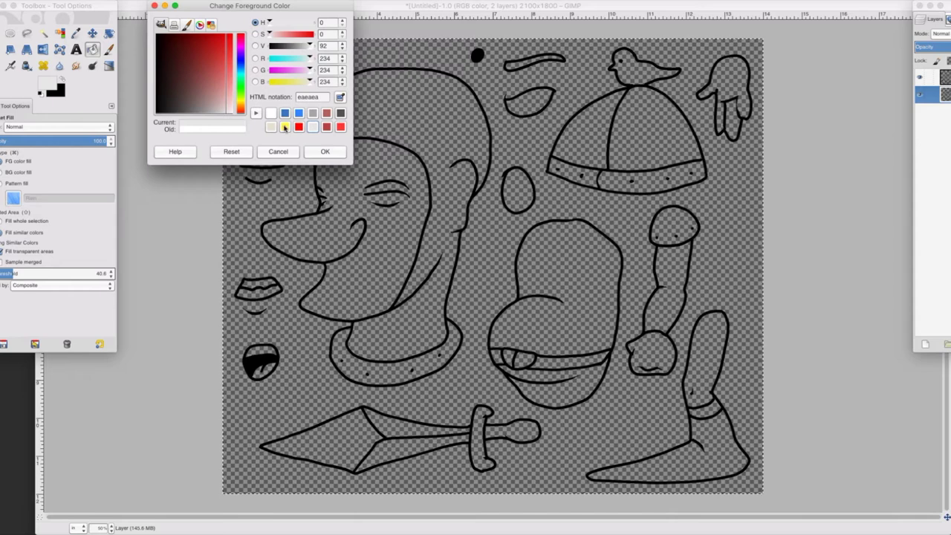
pyautogui.click(312, 115)
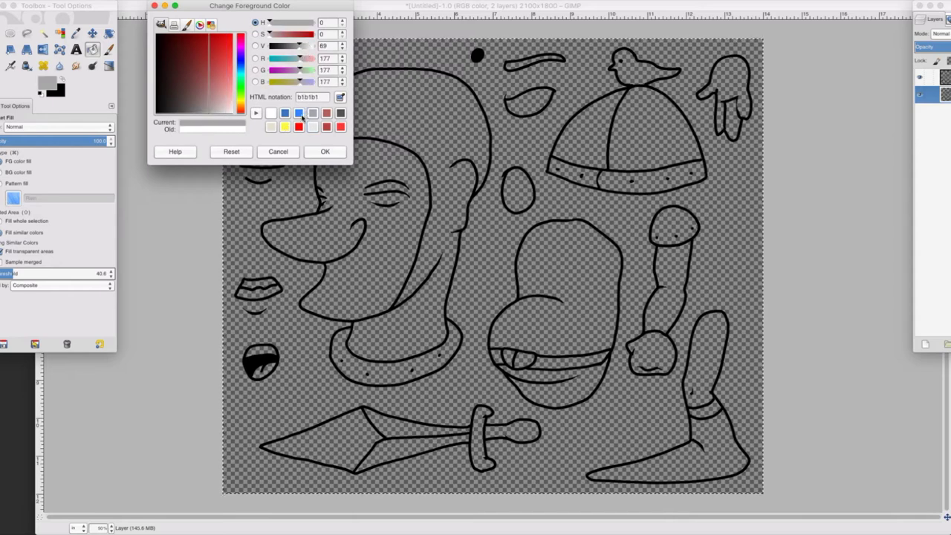
pyautogui.click(312, 127)
pyautogui.moveTo(211, 107); pyautogui.dragTo(213, 127)
pyautogui.click(325, 152)
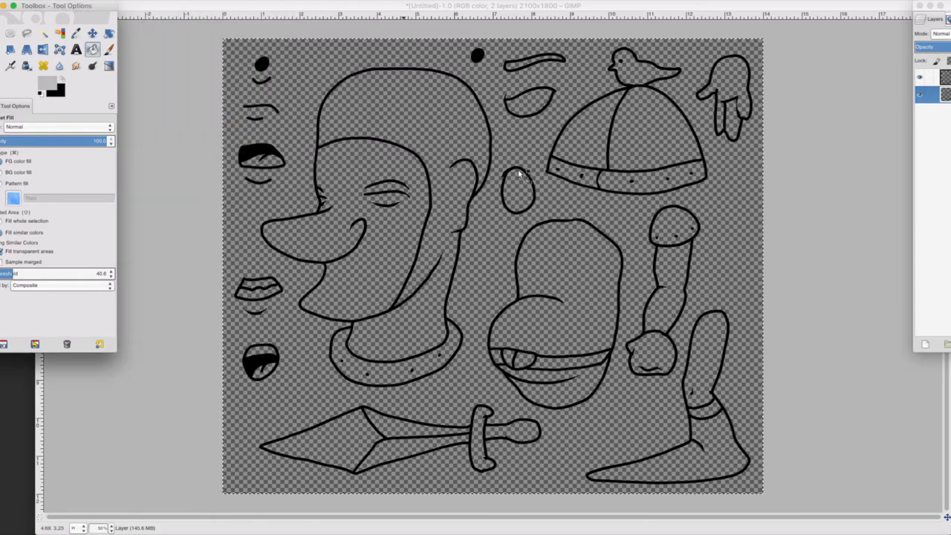
# Fill both halves of the helmet dome, its studded band and the leg above the shoe with the light grey.
pyautogui.click(621, 150)
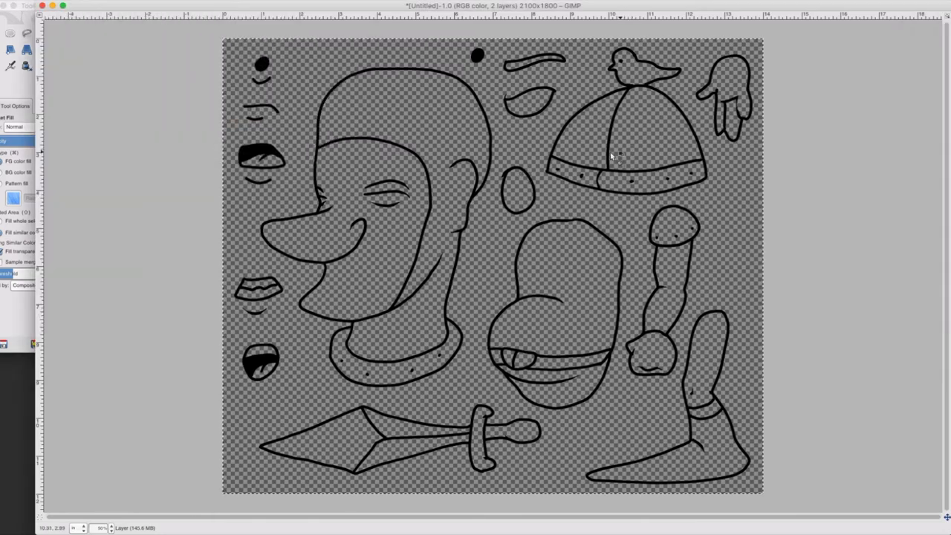
pyautogui.click(621, 151)
pyautogui.click(581, 146)
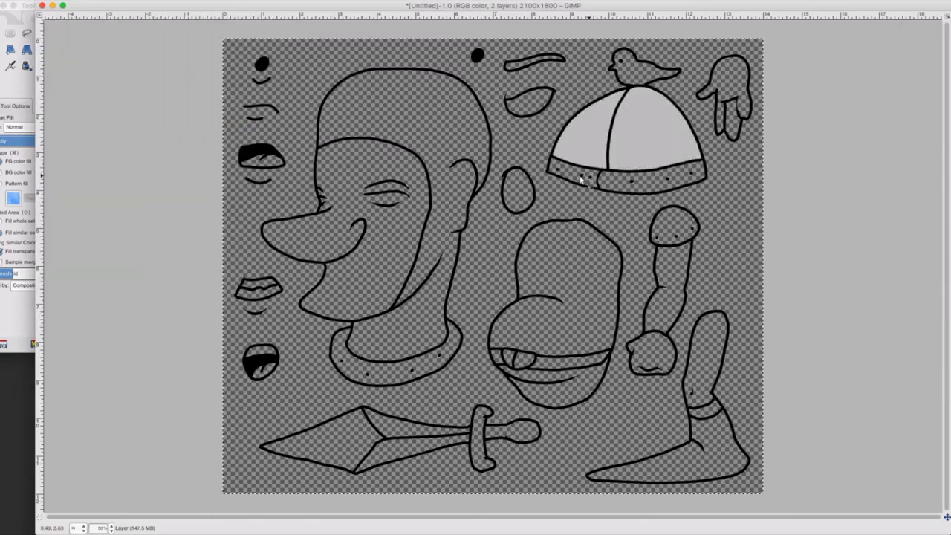
pyautogui.click(580, 179)
pyautogui.click(602, 180)
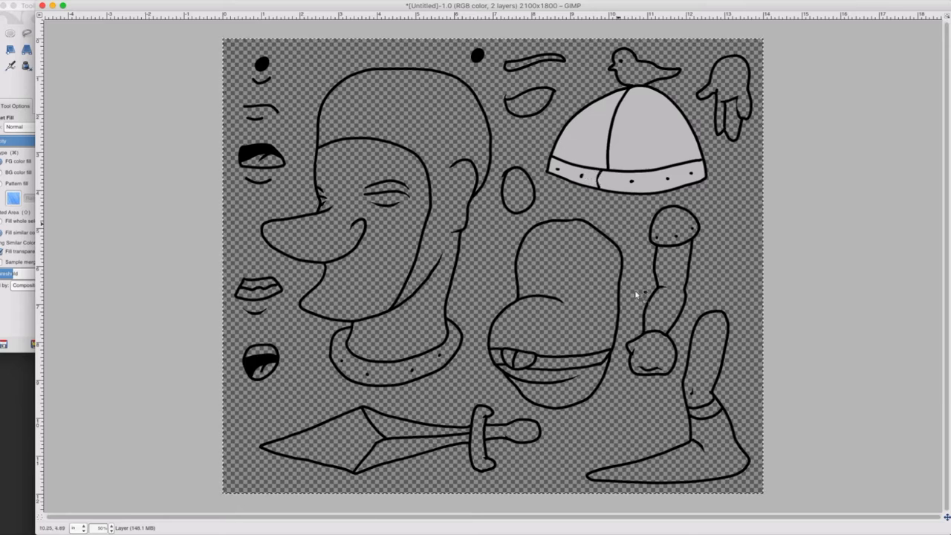
pyautogui.click(696, 365)
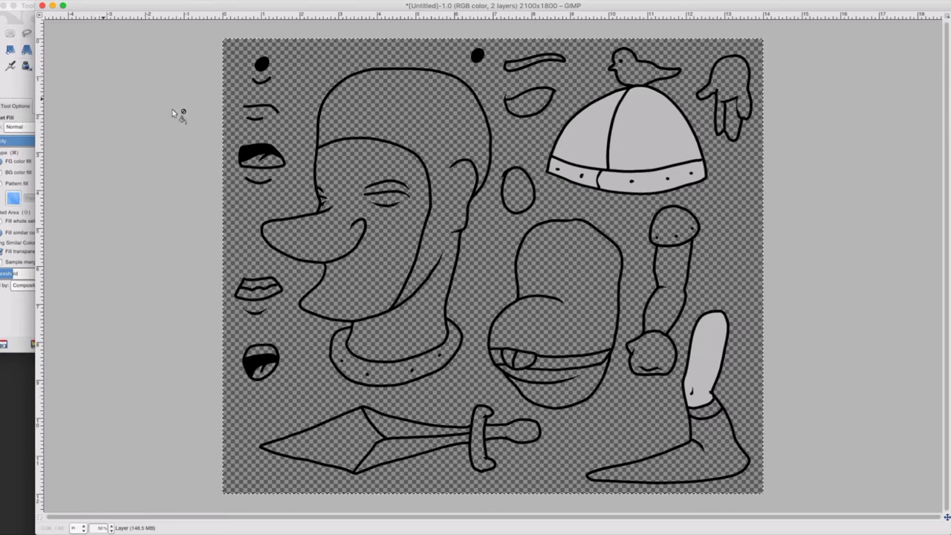
# Fill the teeth of the two lower mouths and the bird on the helmet with the light grey.
pyautogui.click(264, 289)
pyautogui.click(266, 294)
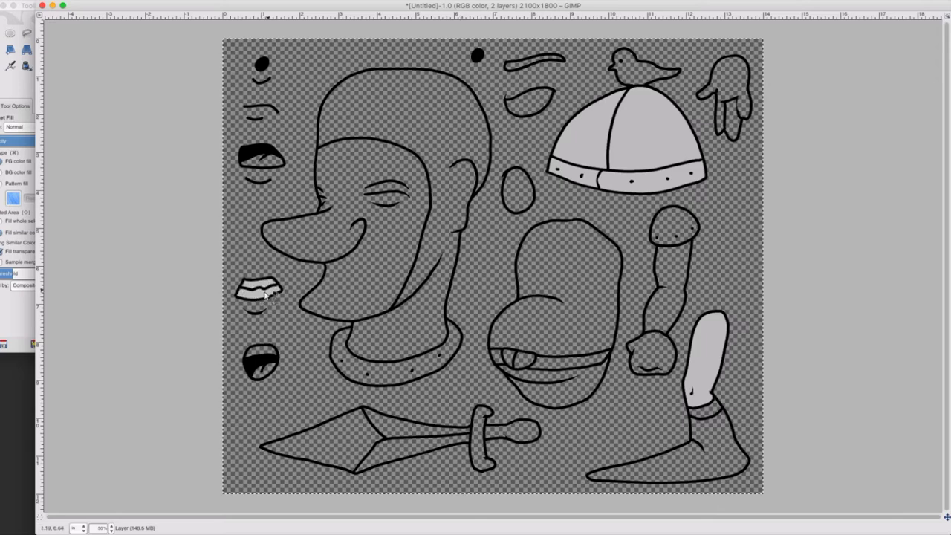
pyautogui.click(268, 349)
pyautogui.click(622, 71)
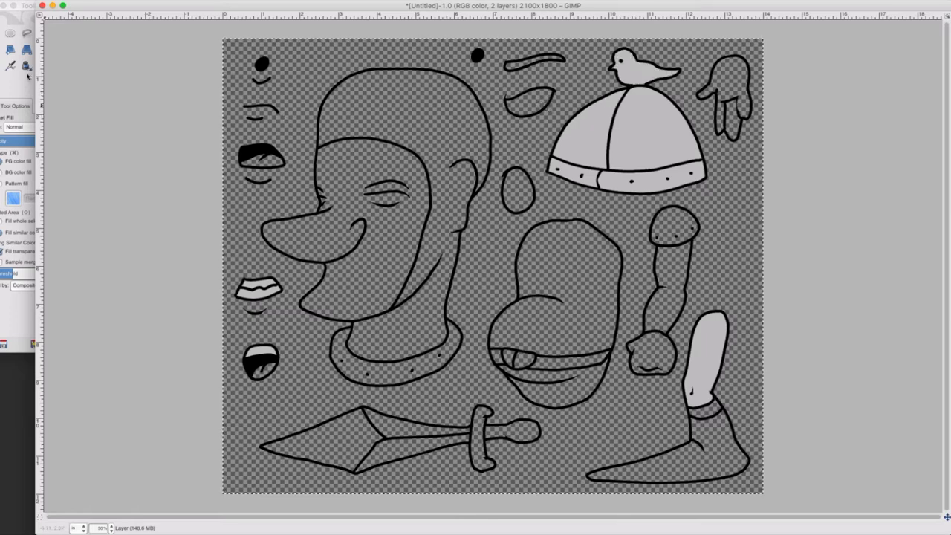
# Fill the upright oval and the separate eye outline with the light grey.
pyautogui.click(35, 3)
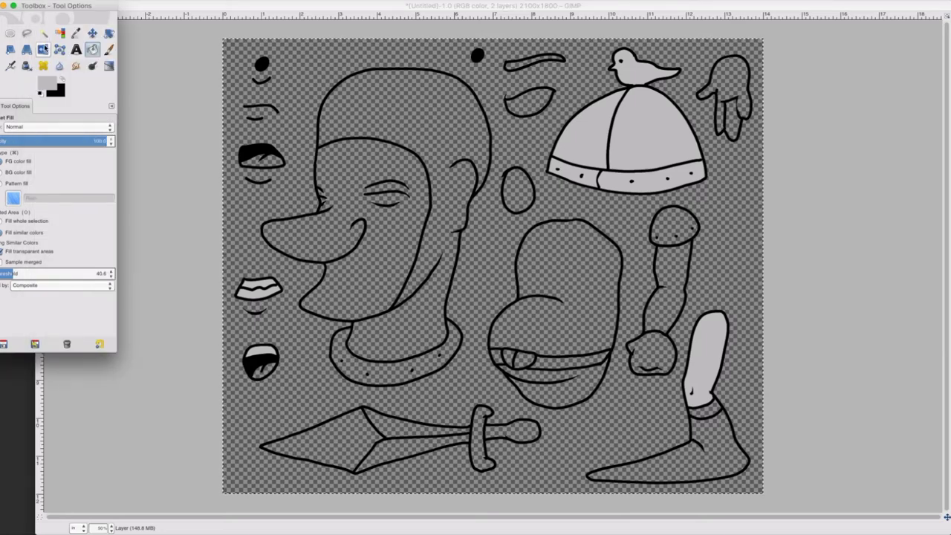
pyautogui.click(518, 193)
pyautogui.click(520, 104)
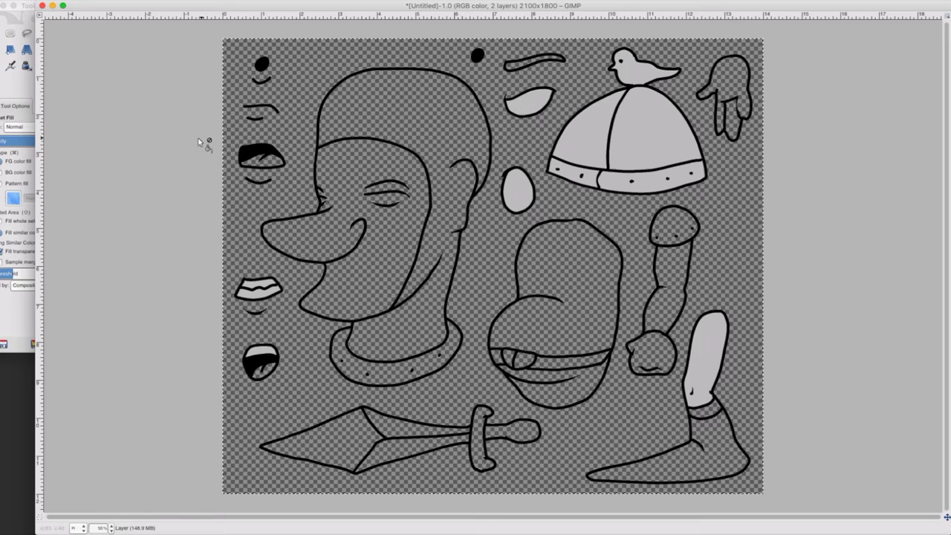
# Undo the last two fills, on the eye outline and the upright oval.
pyautogui.click(67, 1)
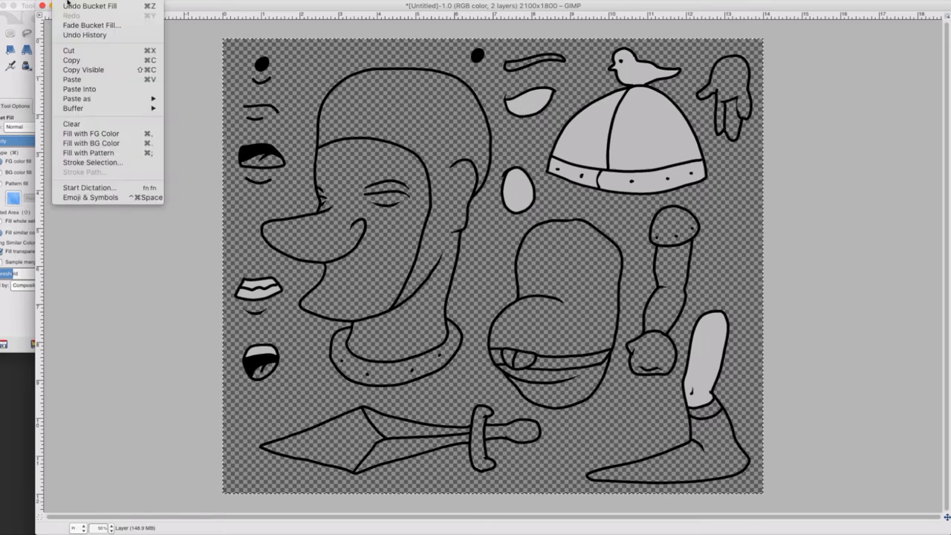
pyautogui.click(74, 6)
pyautogui.click(66, 2)
pyautogui.click(77, 6)
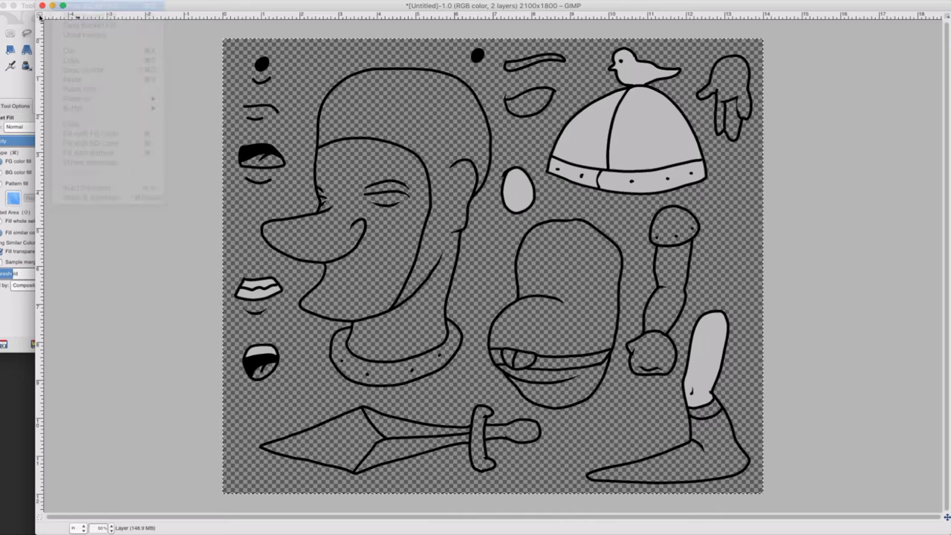
# Set the foreground colour to white and fill the separate eye outline and the upright oval with it.
pyautogui.click(27, 16)
pyautogui.click(47, 82)
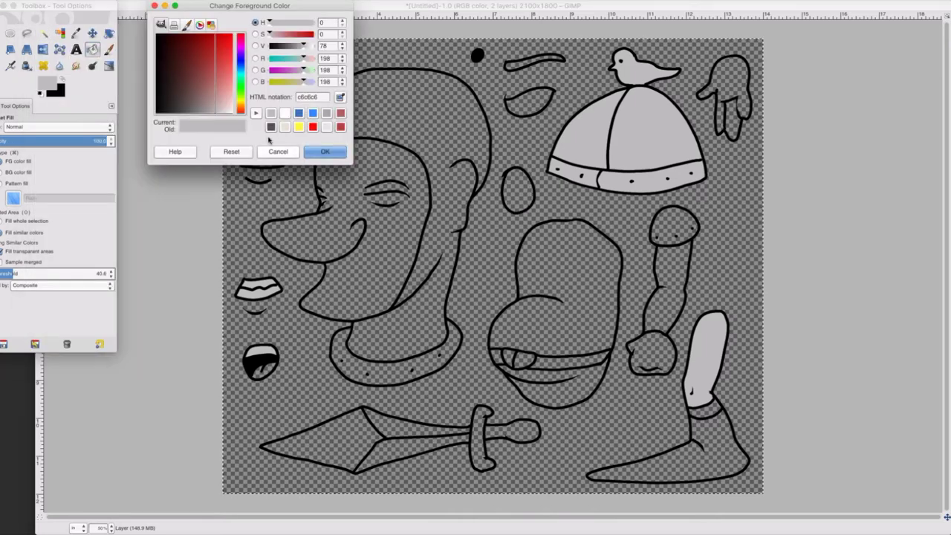
pyautogui.click(285, 113)
pyautogui.click(316, 148)
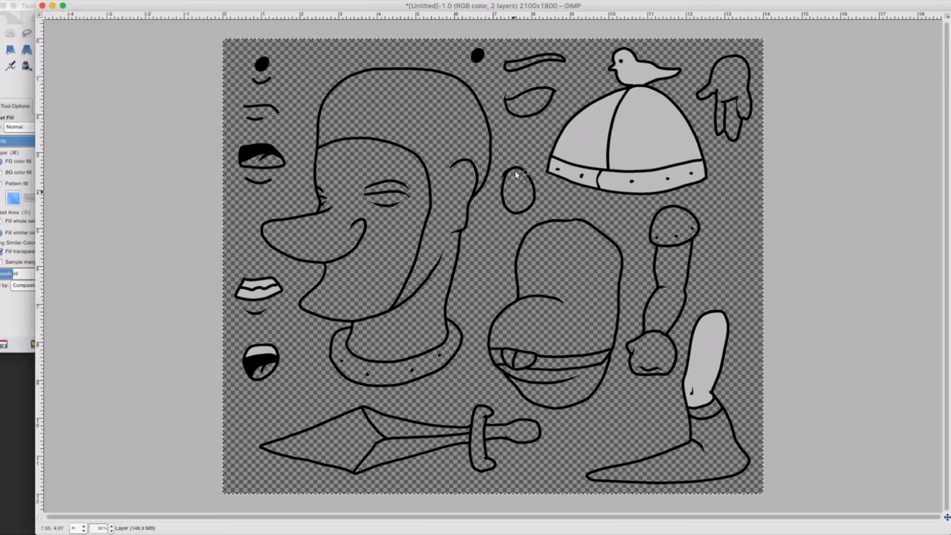
pyautogui.click(519, 106)
pyautogui.click(520, 107)
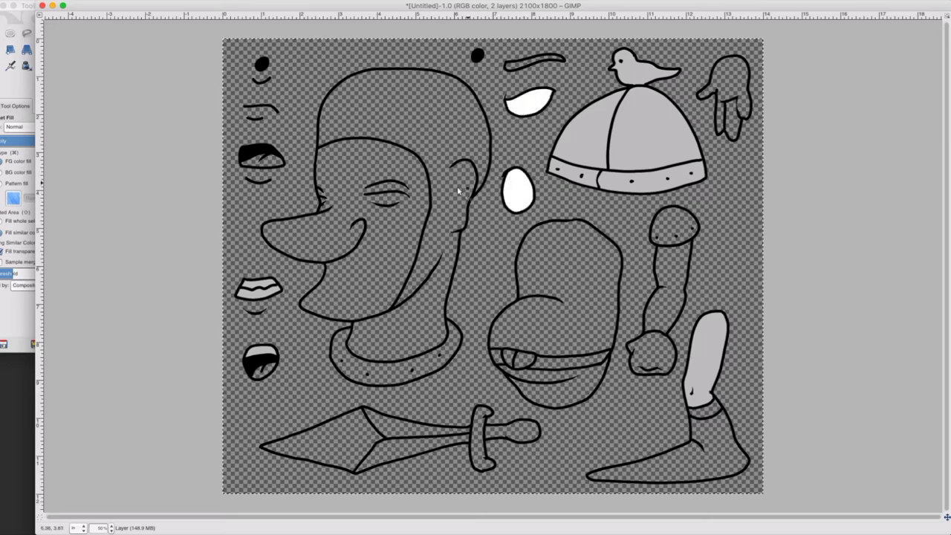
# Refill the teeth of the clenched mouth and the round open mouth with white.
pyautogui.click(257, 281)
pyautogui.click(255, 296)
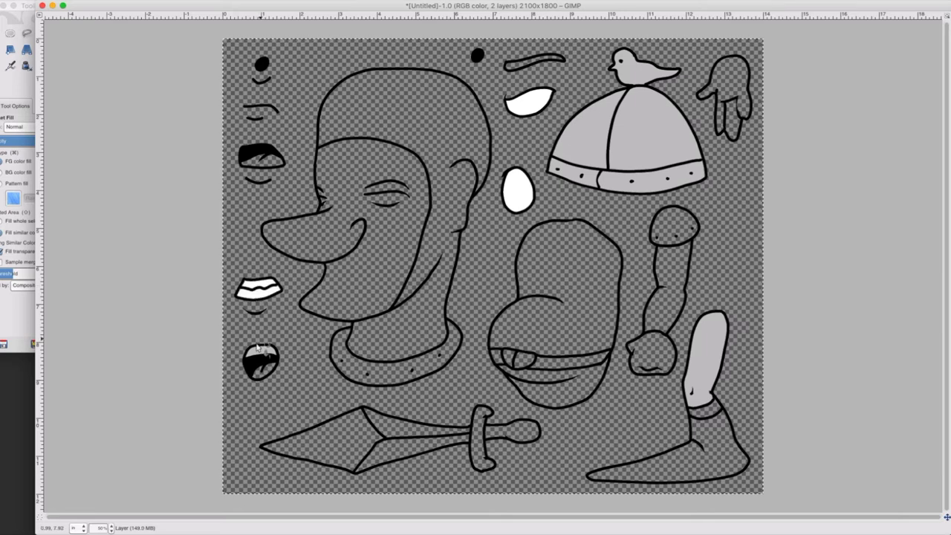
pyautogui.click(257, 347)
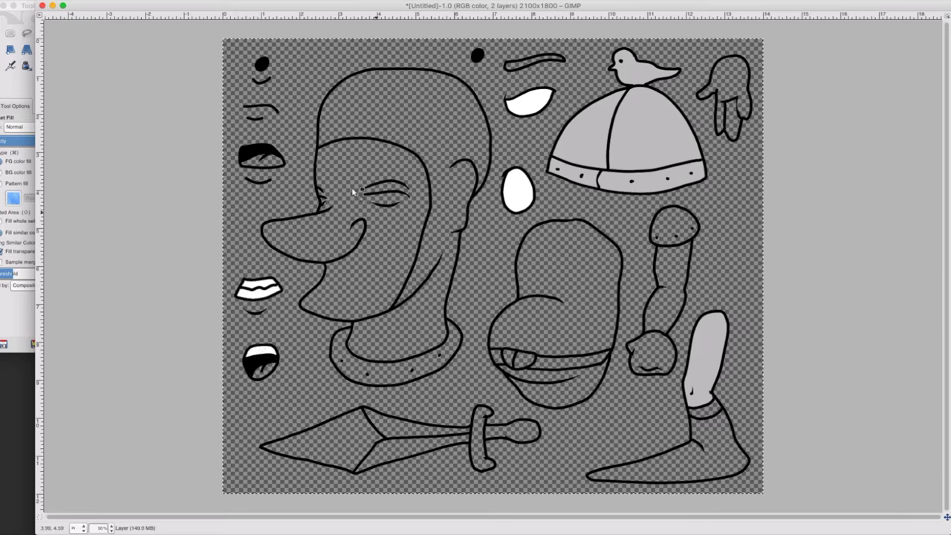
# Set the foreground colour to red dc3f3c and fill the arm's rounded shoulder cap and the collar below the neck with it.
pyautogui.click(22, 27)
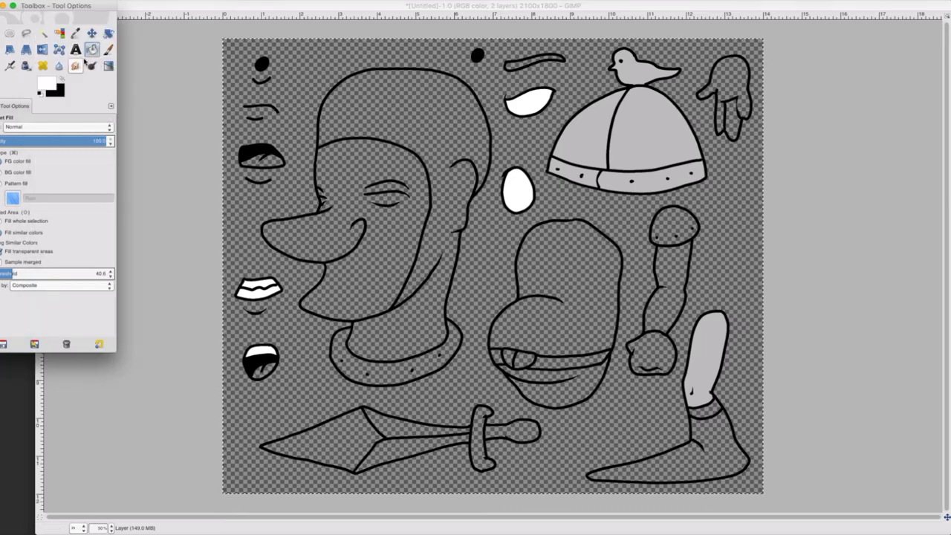
pyautogui.click(46, 87)
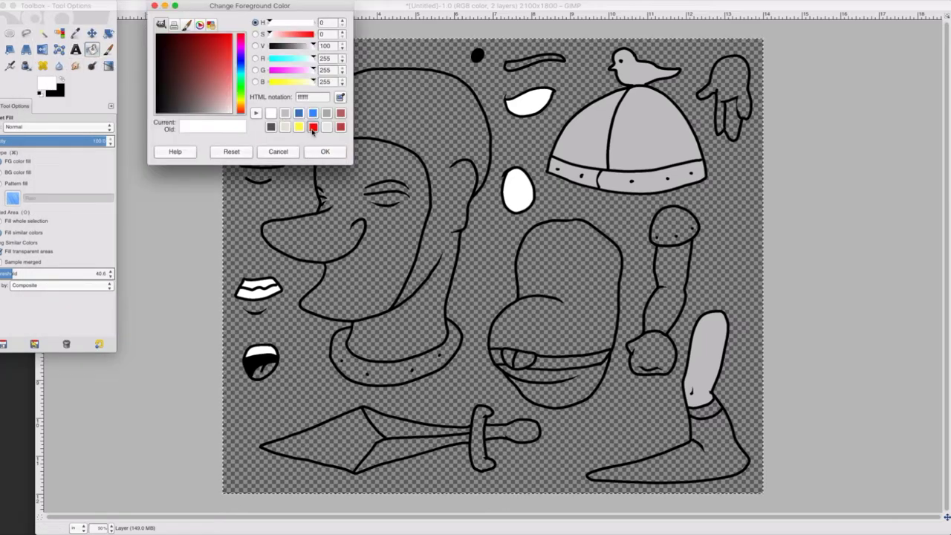
pyautogui.click(313, 127)
pyautogui.click(221, 56)
pyautogui.moveTo(221, 58)
pyautogui.mouseDown()
pyautogui.moveTo(216, 65)
pyautogui.moveTo(219, 58)
pyautogui.mouseUp()
pyautogui.click(322, 153)
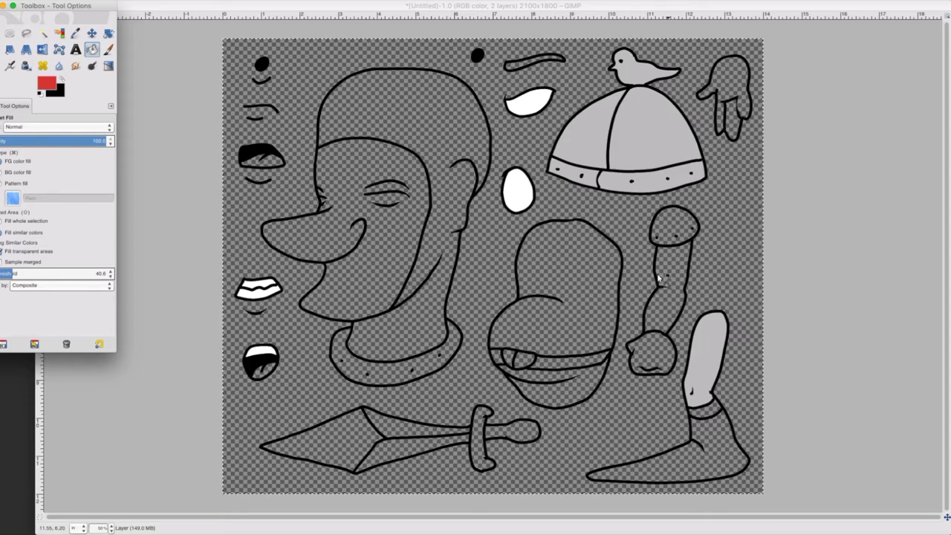
pyautogui.click(662, 226)
pyautogui.click(661, 226)
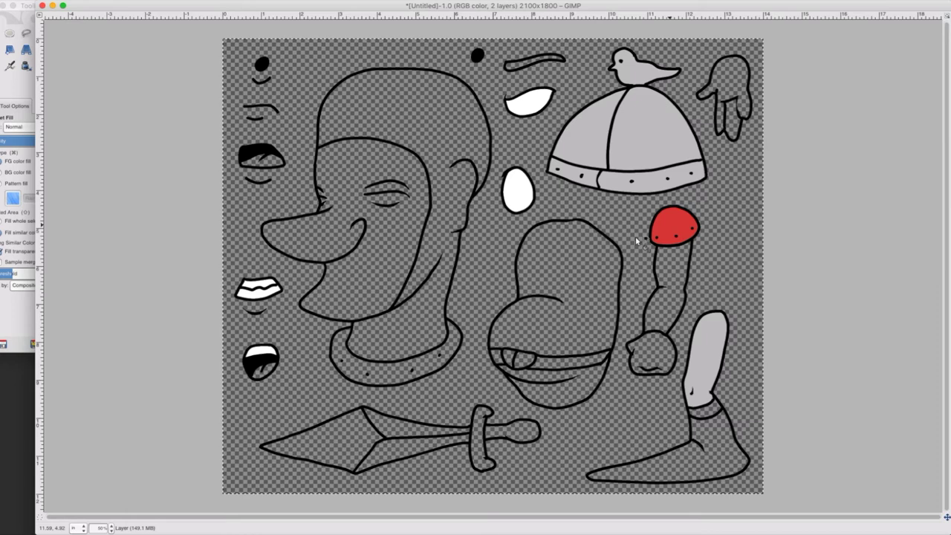
pyautogui.click(425, 365)
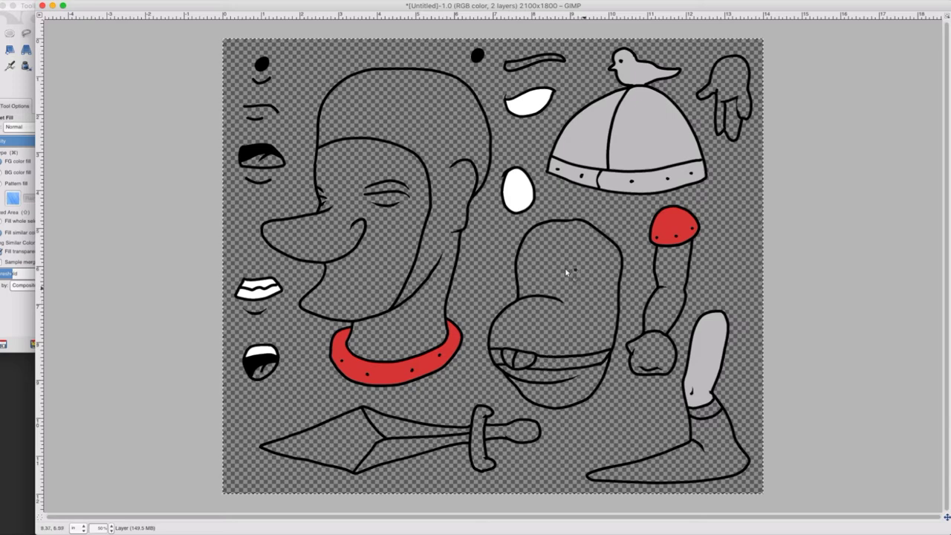
# Set the foreground colour to pale yellow fffb8c.
pyautogui.click(23, 69)
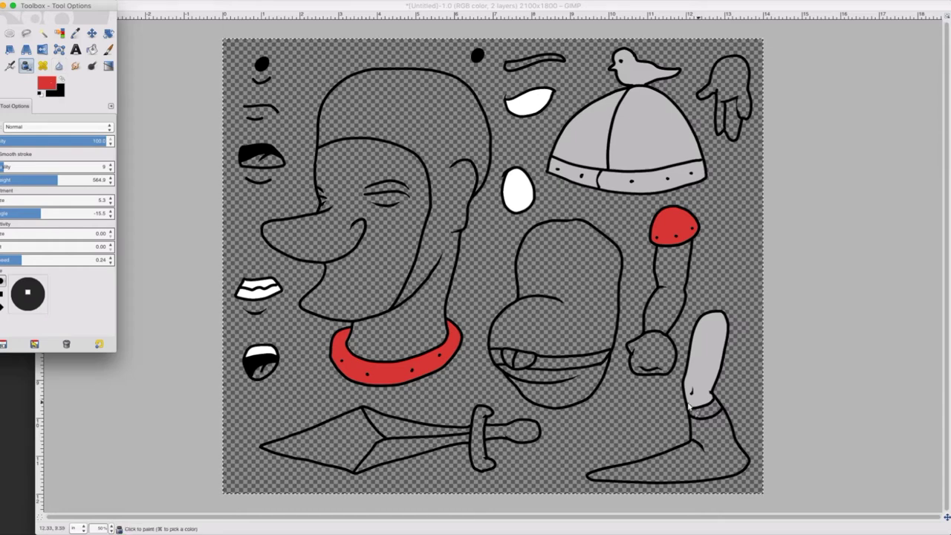
pyautogui.click(52, 87)
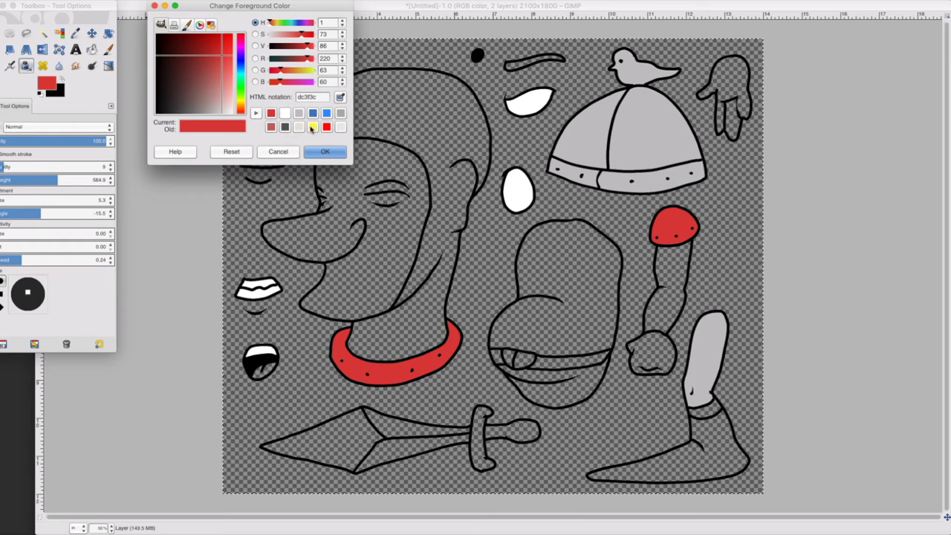
pyautogui.click(315, 128)
pyautogui.click(215, 65)
pyautogui.moveTo(215, 64); pyautogui.dragTo(233, 79)
pyautogui.click(324, 151)
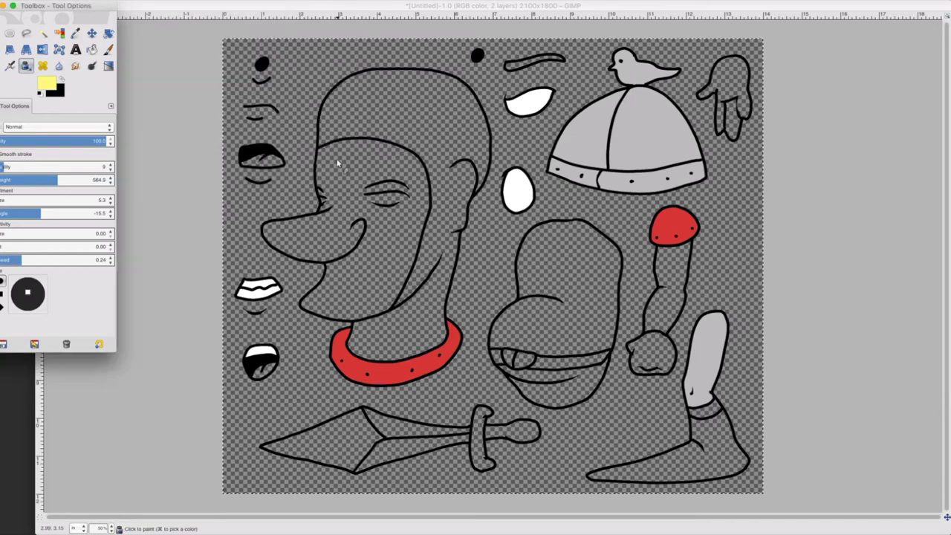
# Undo the stray ink dot on the upper body and switch back to the Bucket Fill tool.
pyautogui.click(551, 284)
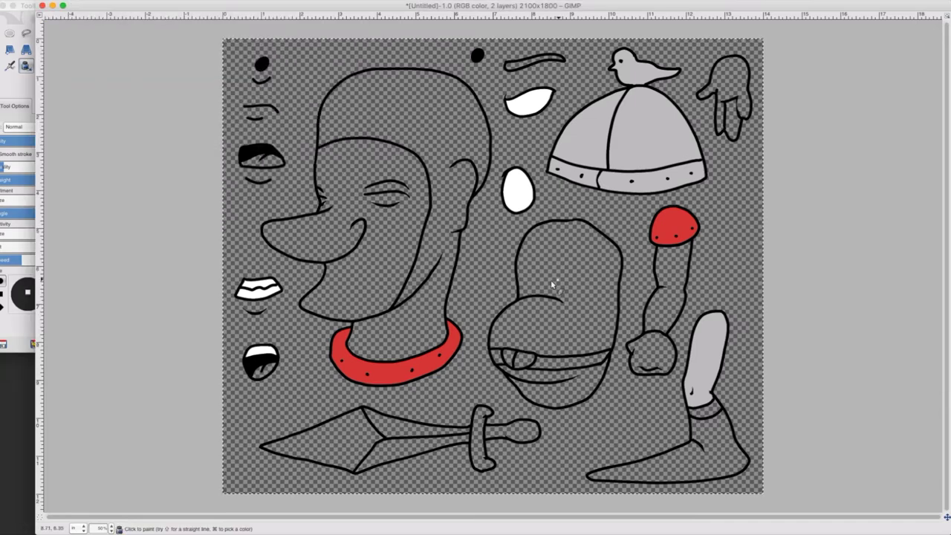
pyautogui.click(64, 1)
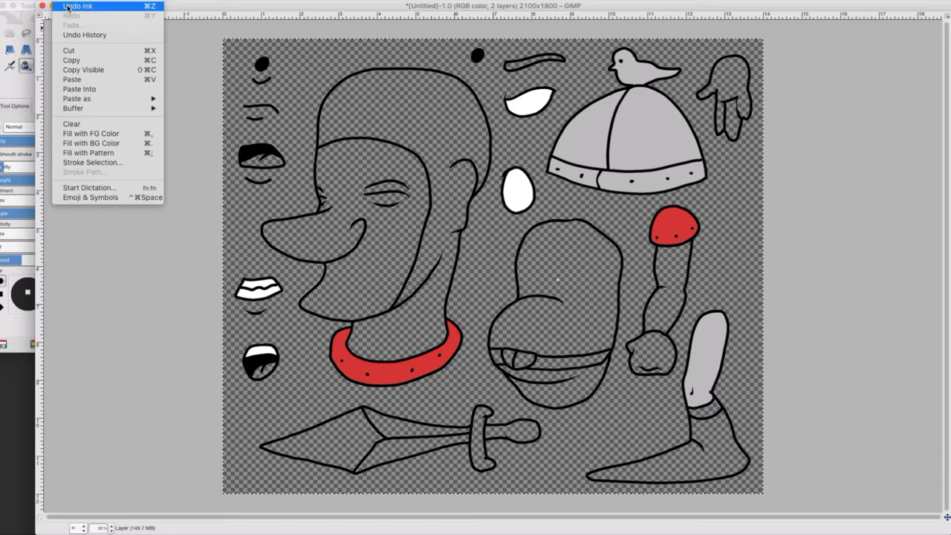
pyautogui.click(67, 7)
pyautogui.click(25, 7)
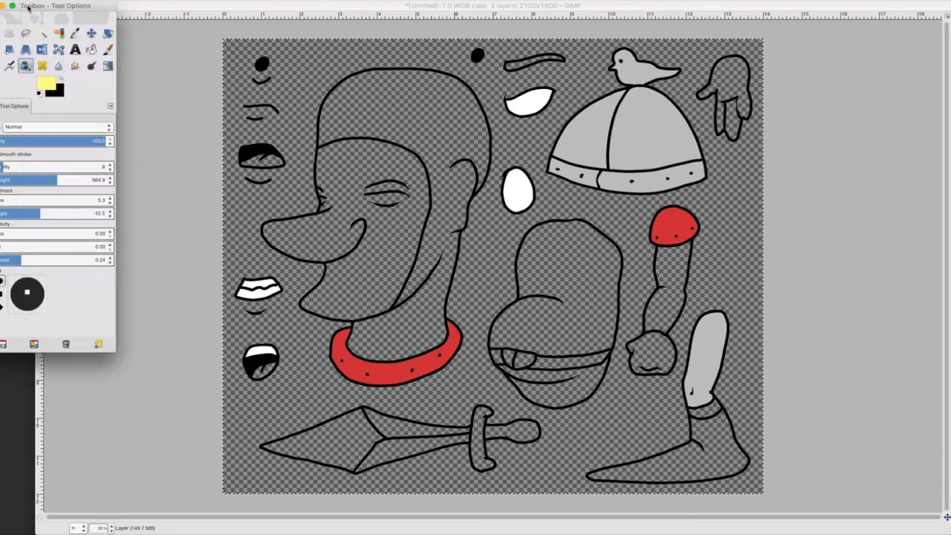
pyautogui.click(91, 50)
# Try filling the upper body above the belt with the pale yellow, and undo the fill.
pyautogui.click(557, 279)
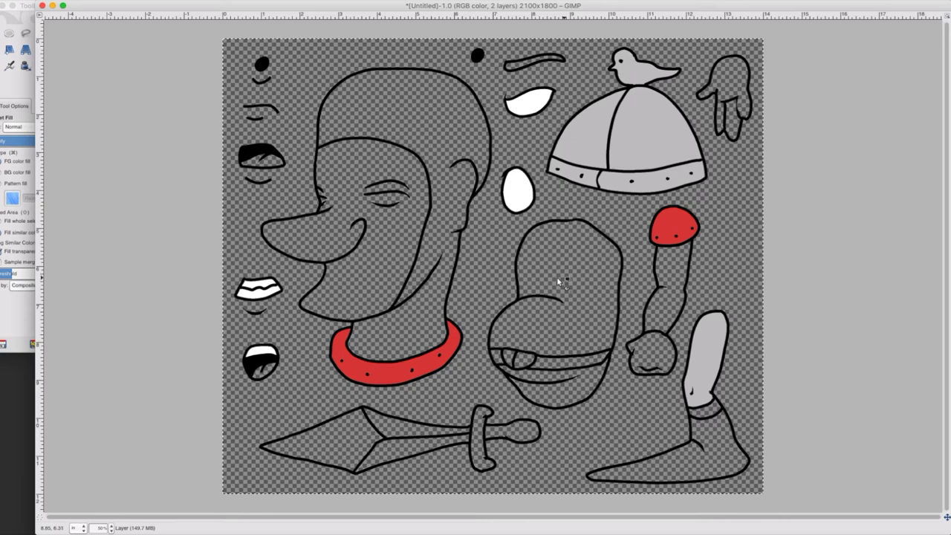
pyautogui.click(556, 276)
pyautogui.click(60, 0)
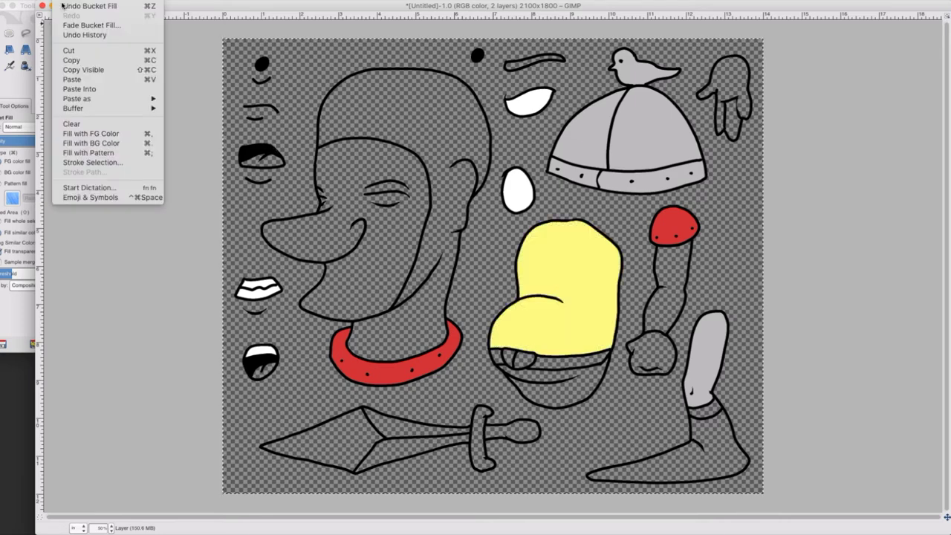
pyautogui.click(62, 5)
# Set the foreground colour to ffe08c and fill the upper body above the belt and the sword's crossguard and handle with it.
pyautogui.click(25, 94)
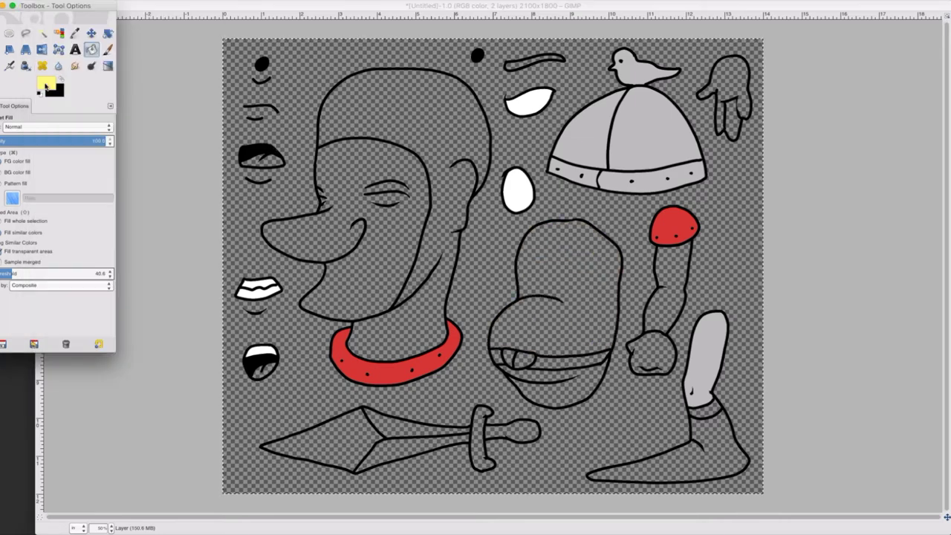
pyautogui.click(46, 84)
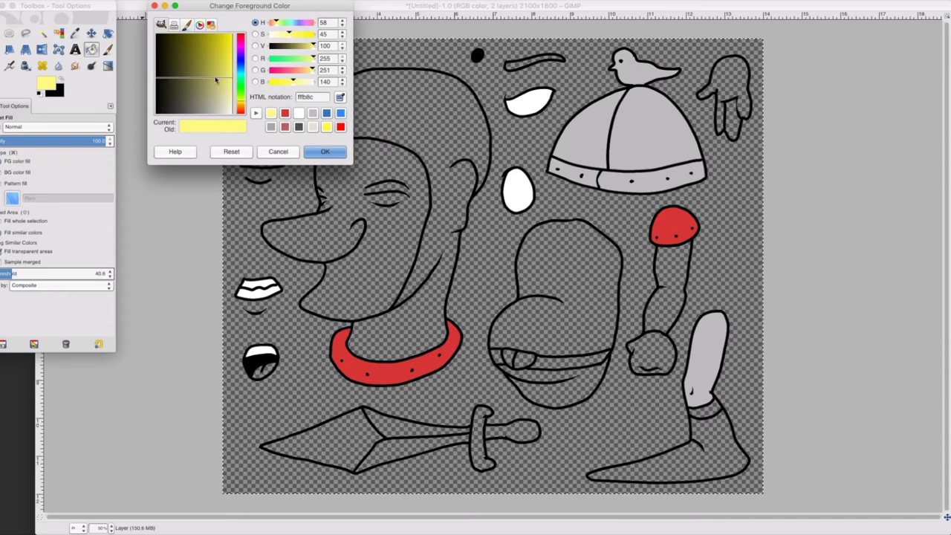
pyautogui.click(240, 108)
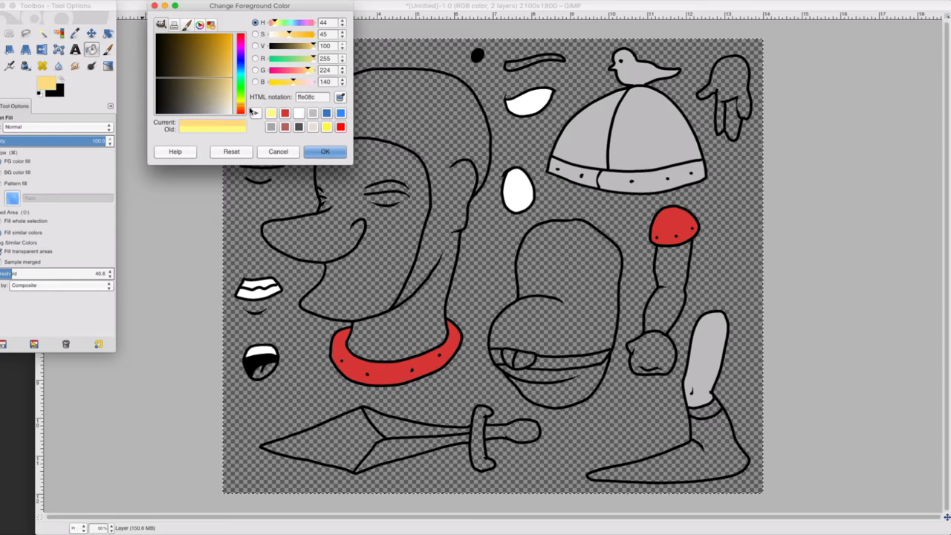
pyautogui.click(321, 151)
pyautogui.click(539, 272)
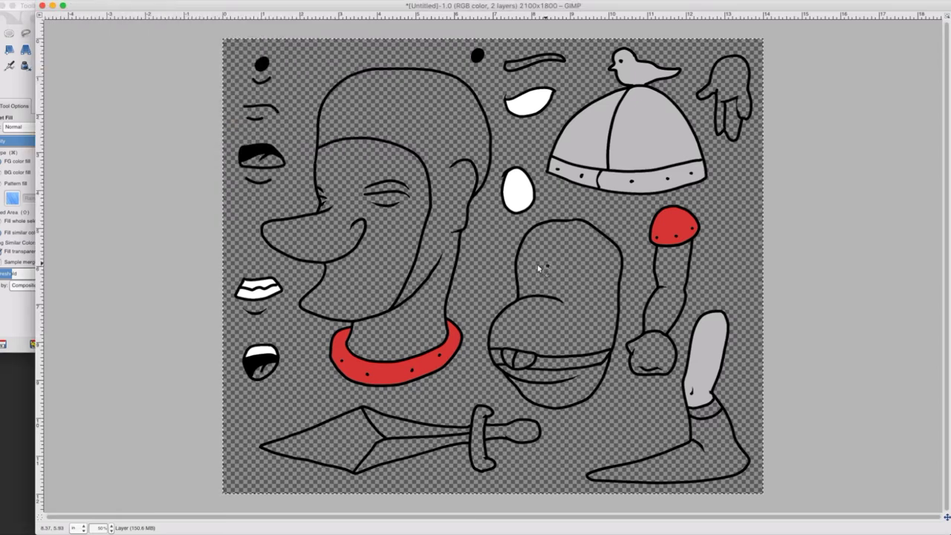
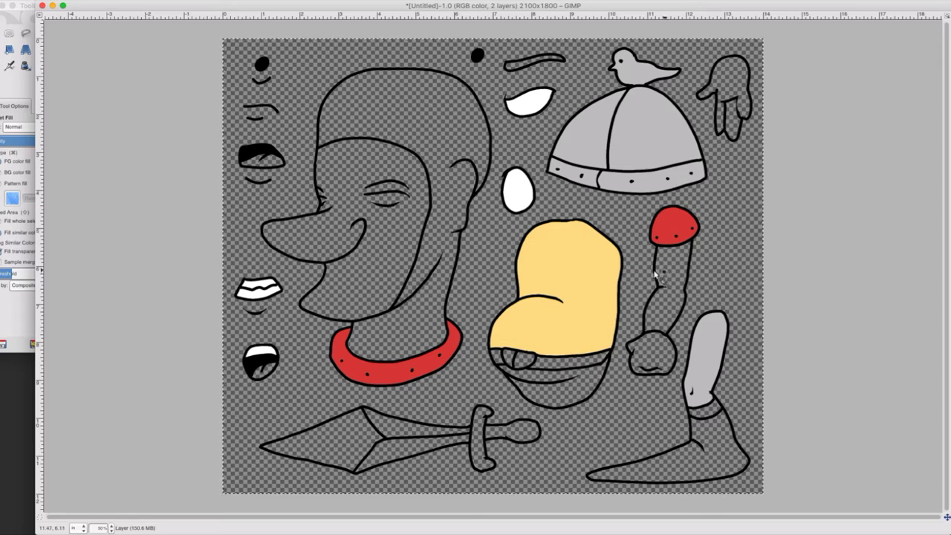
pyautogui.click(478, 420)
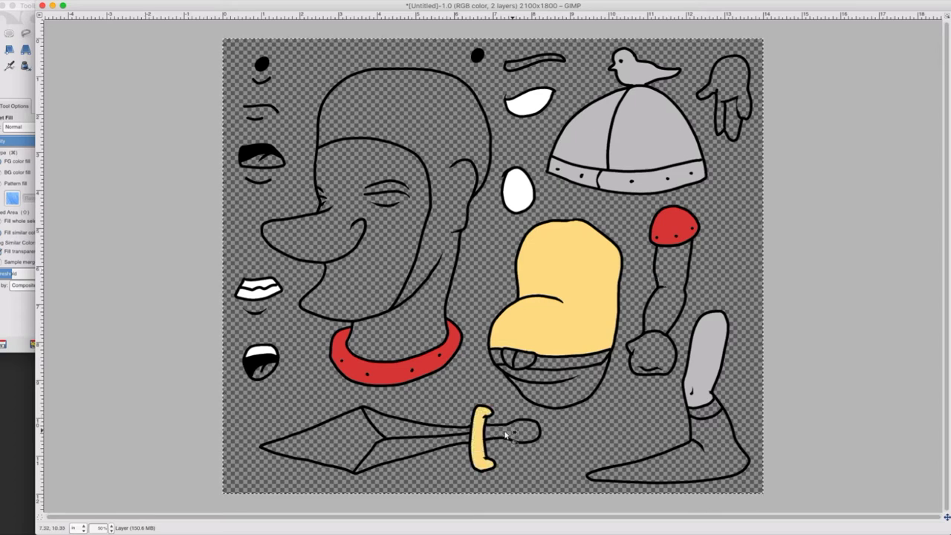
pyautogui.click(507, 435)
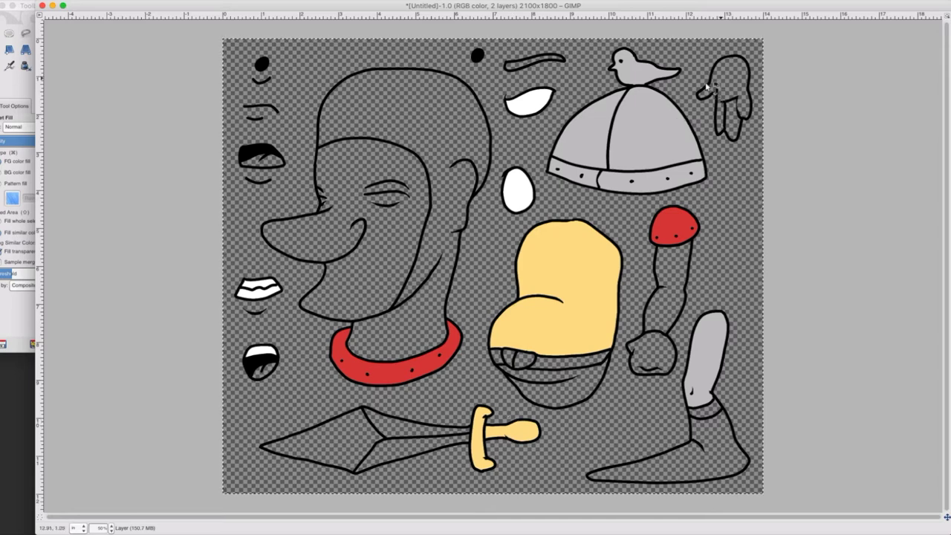
# Set the foreground colour to orange ffac28 and fill the arm between the shoulder cap and the fist with it.
pyautogui.click(10, 69)
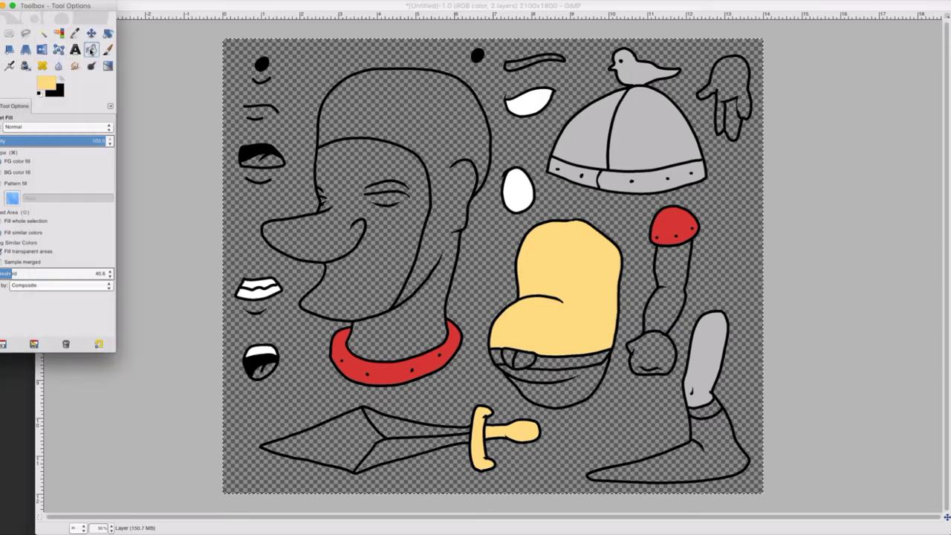
pyautogui.click(49, 84)
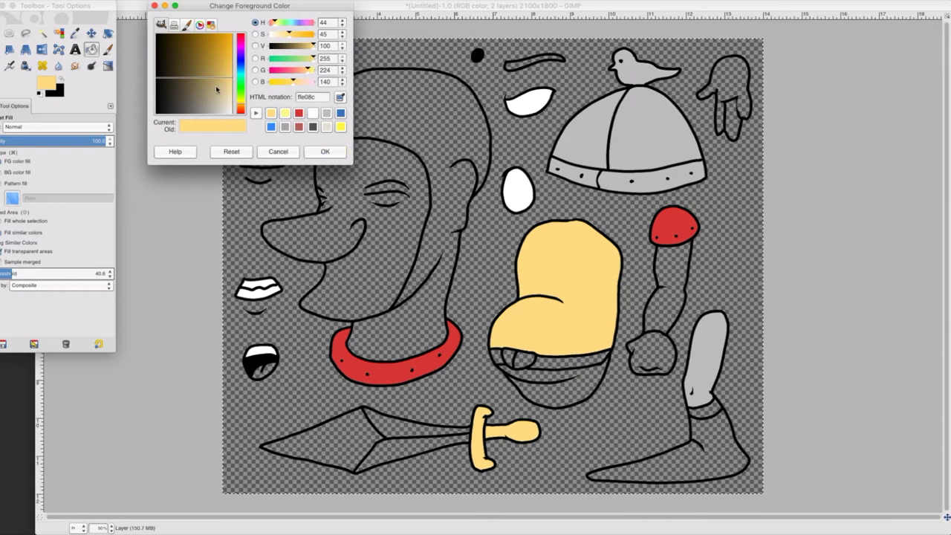
pyautogui.moveTo(216, 87); pyautogui.dragTo(233, 59)
pyautogui.click(228, 46)
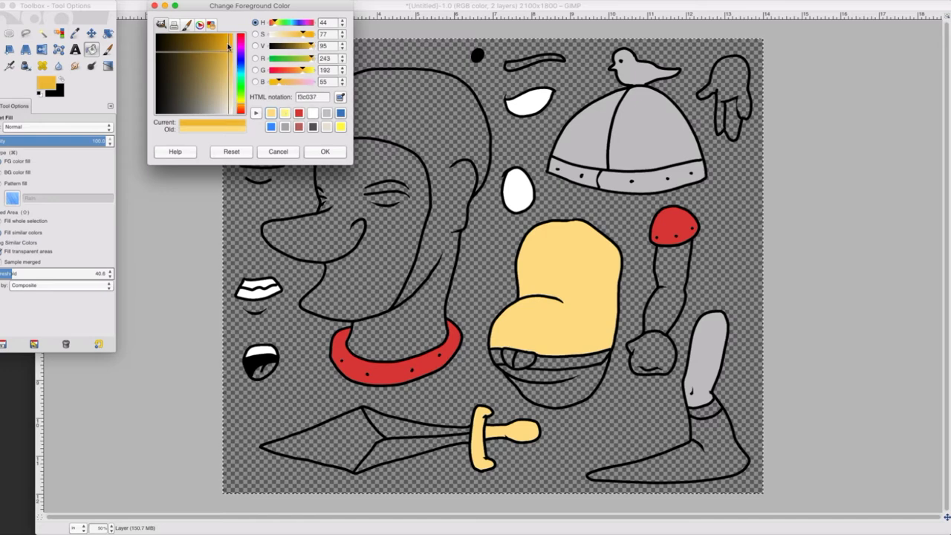
pyautogui.moveTo(228, 46); pyautogui.dragTo(237, 41)
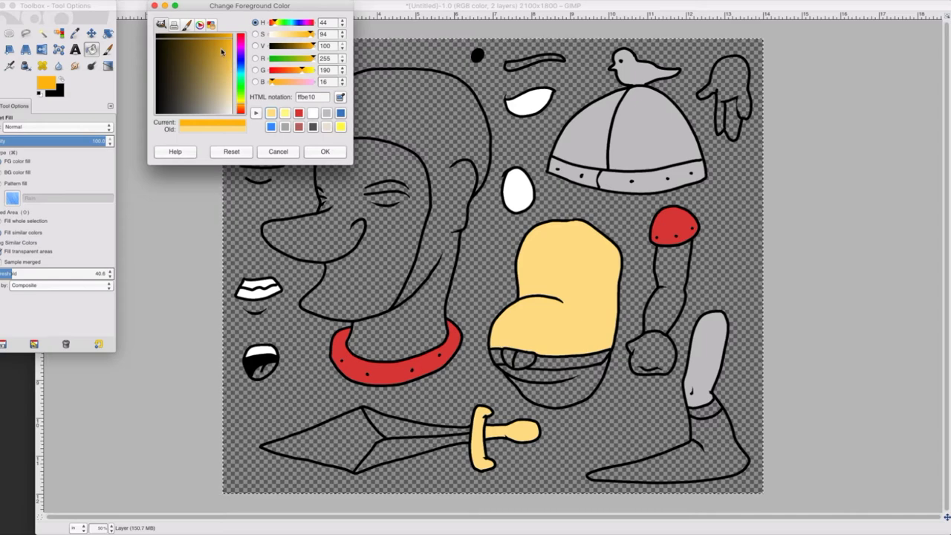
pyautogui.moveTo(238, 107); pyautogui.dragTo(239, 109)
pyautogui.moveTo(225, 55); pyautogui.dragTo(239, 47)
pyautogui.click(328, 153)
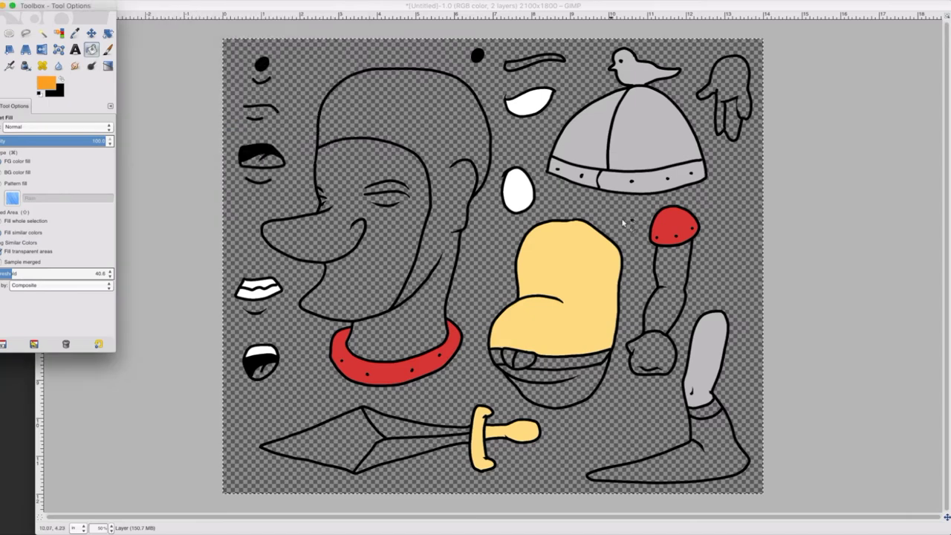
pyautogui.click(668, 275)
pyautogui.click(661, 275)
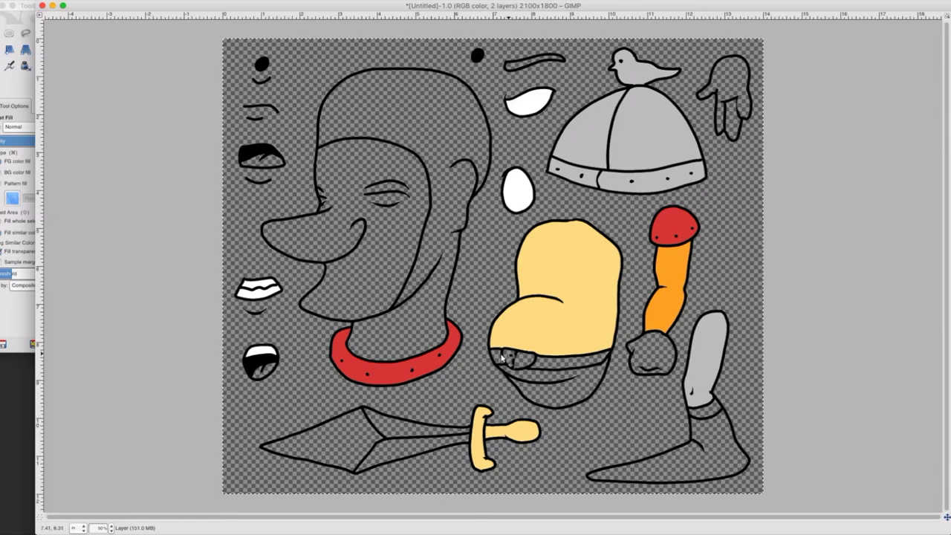
# Set the foreground colour to a muted mid-tone brown.
pyautogui.click(15, 13)
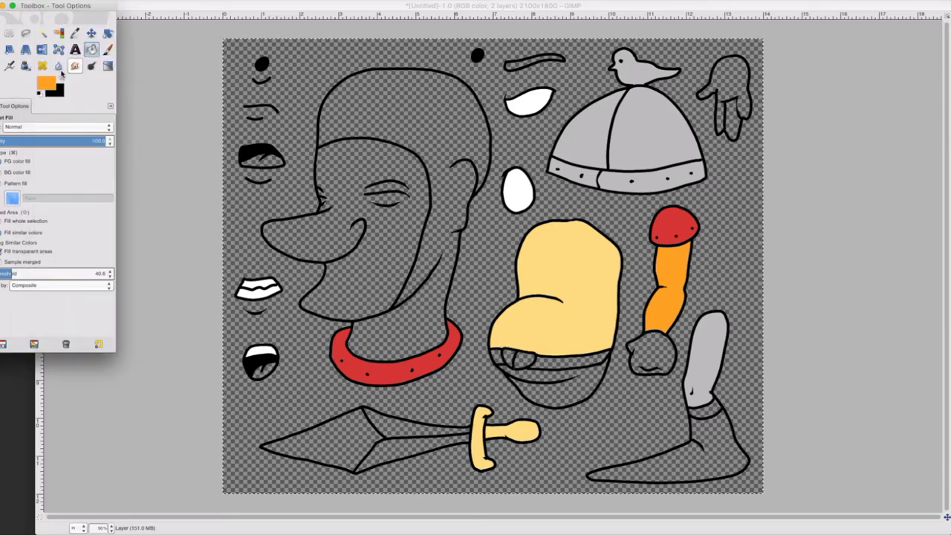
pyautogui.click(49, 80)
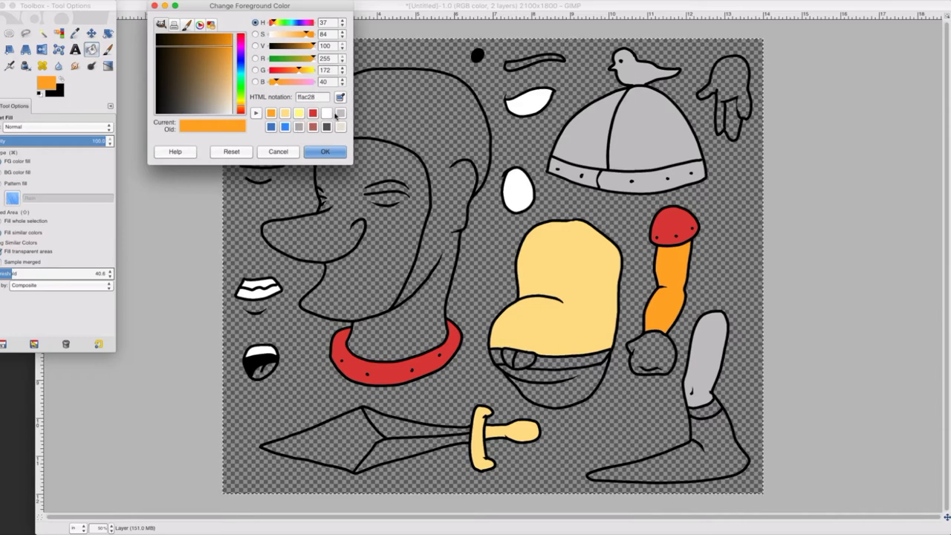
pyautogui.click(298, 127)
pyautogui.moveTo(220, 110); pyautogui.dragTo(191, 109)
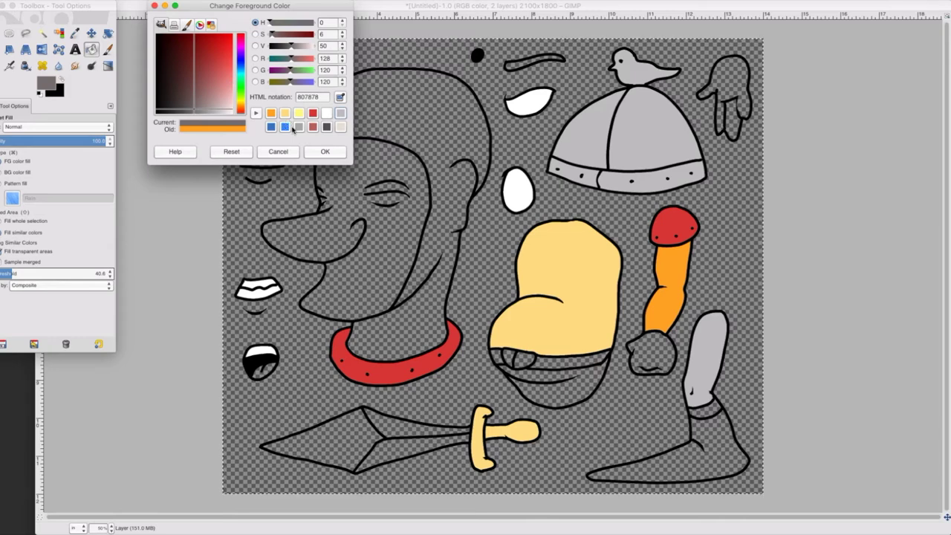
pyautogui.moveTo(199, 91)
pyautogui.mouseDown()
pyautogui.moveTo(197, 100)
pyautogui.moveTo(218, 102)
pyautogui.moveTo(207, 101)
pyautogui.moveTo(196, 127)
pyautogui.moveTo(207, 145)
pyautogui.moveTo(206, 97)
pyautogui.mouseUp()
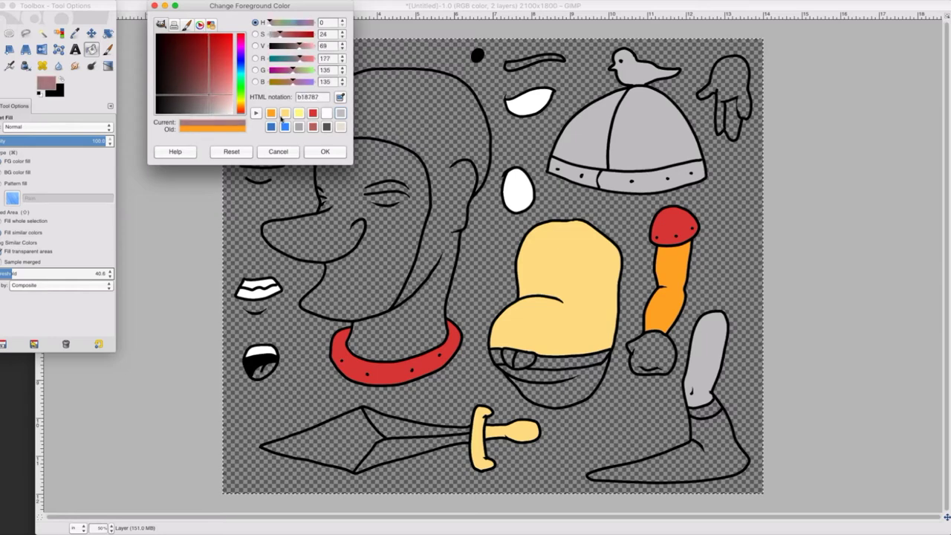
pyautogui.click(238, 106)
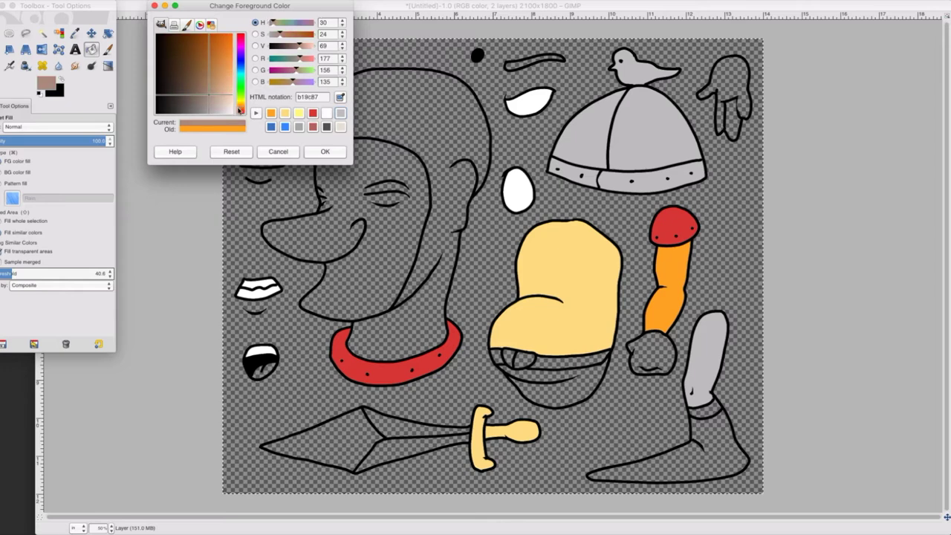
pyautogui.click(193, 88)
pyautogui.moveTo(193, 89)
pyautogui.mouseDown()
pyautogui.moveTo(194, 99)
pyautogui.moveTo(200, 79)
pyautogui.moveTo(204, 87)
pyautogui.mouseUp()
pyautogui.click(321, 151)
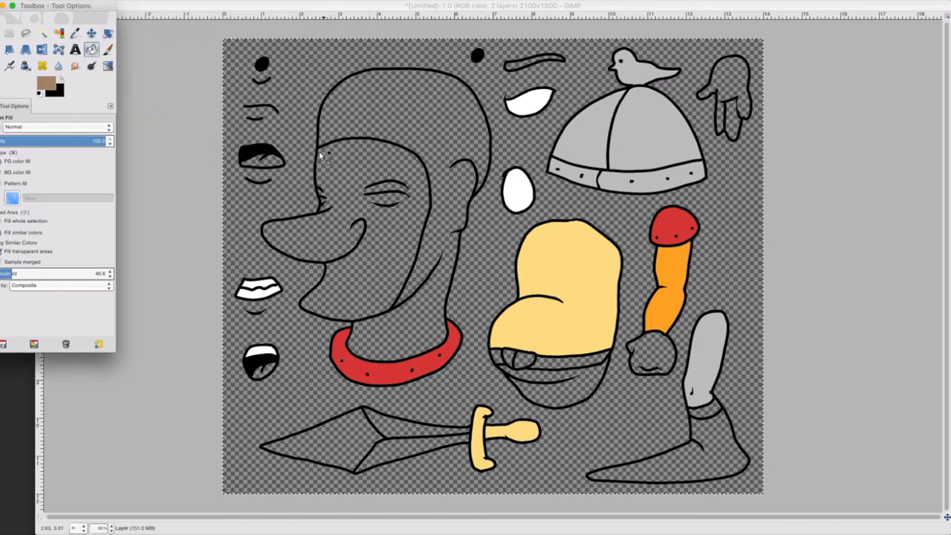
# Try filling the hood around the head and neck with the brown, and undo the fill.
pyautogui.click(417, 309)
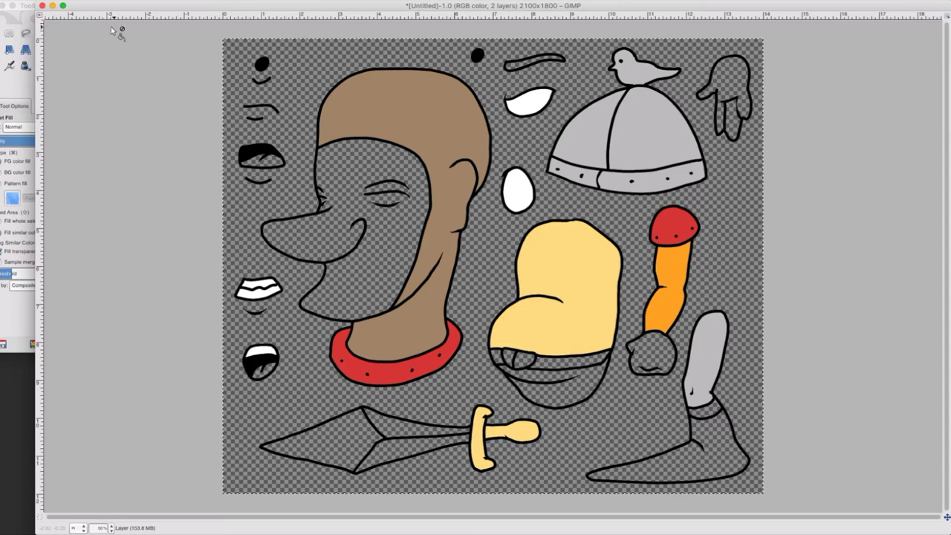
pyautogui.click(65, 0)
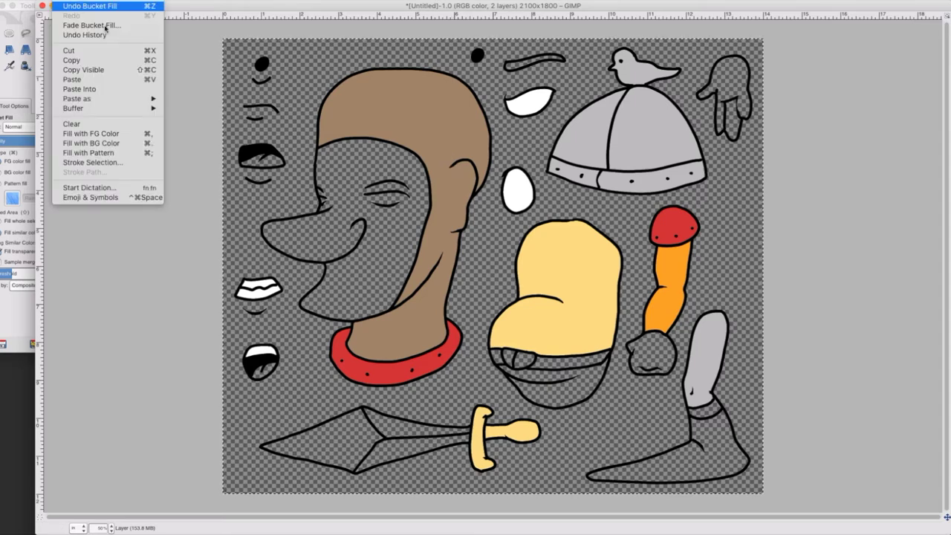
pyautogui.click(92, 7)
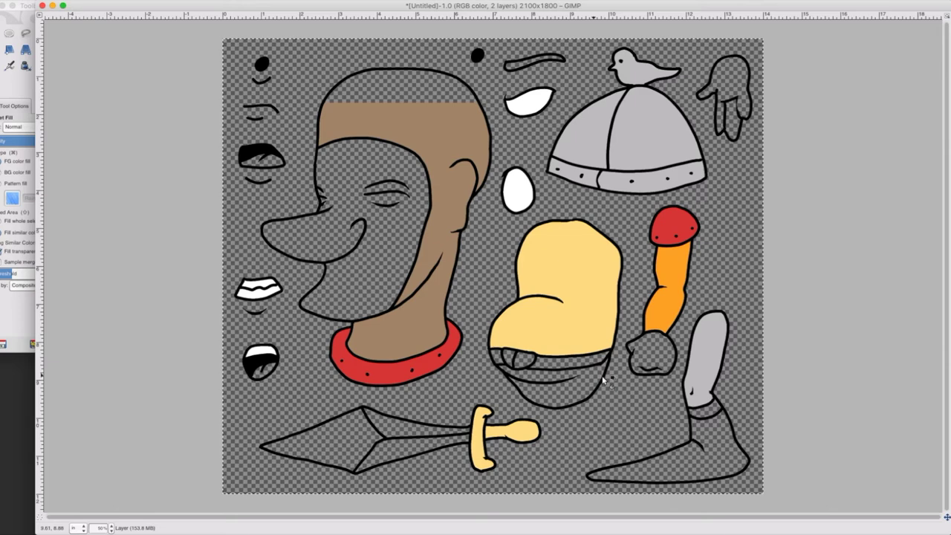
# Fill the boot and its cuff, the belt and the belt's buckle with the brown ac9074.
pyautogui.click(695, 418)
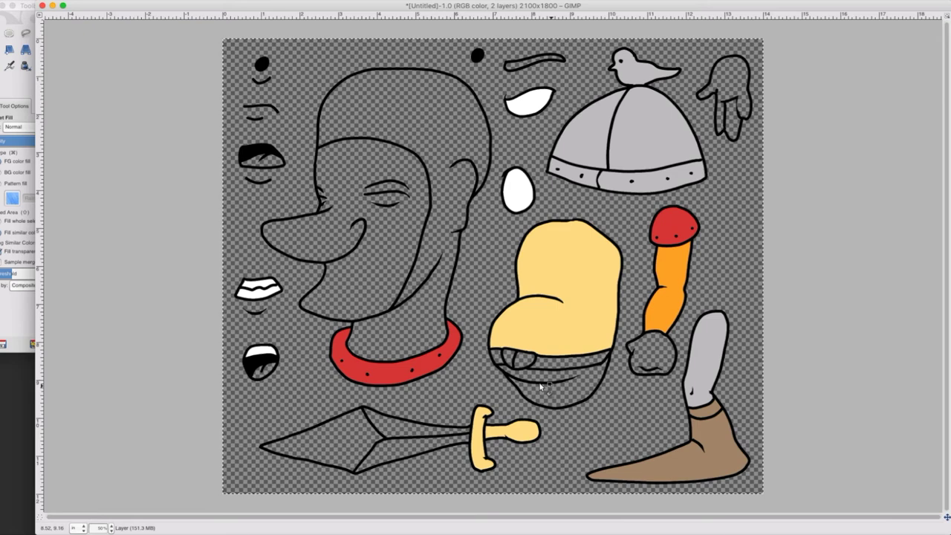
pyautogui.click(25, 10)
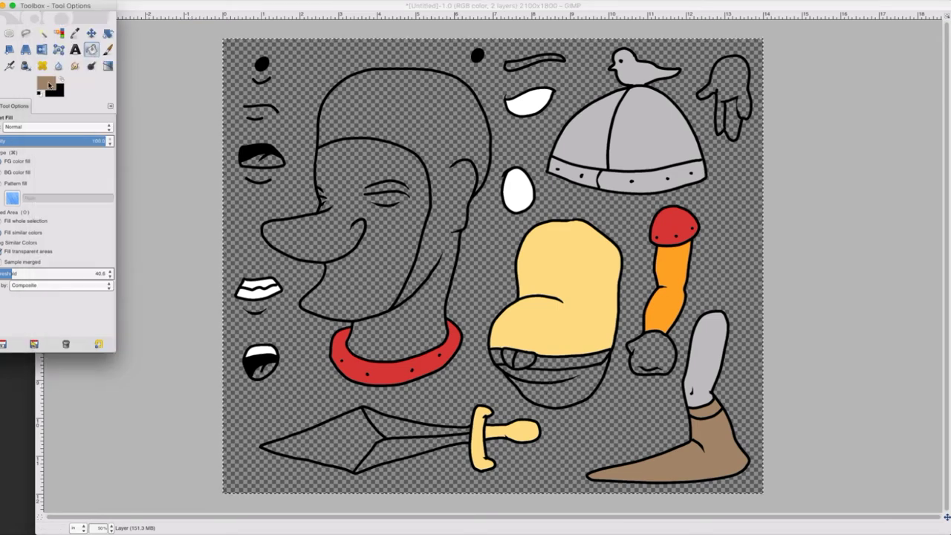
pyautogui.click(49, 86)
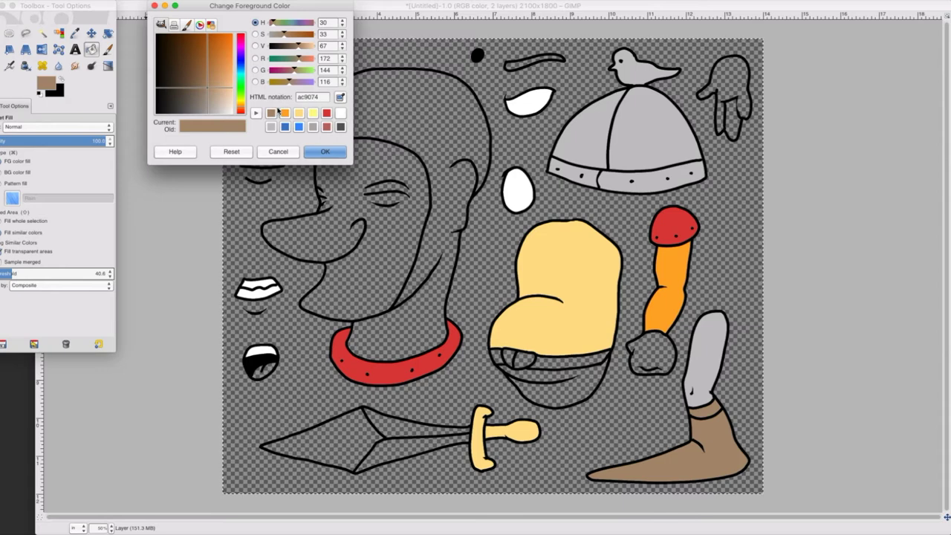
pyautogui.click(277, 154)
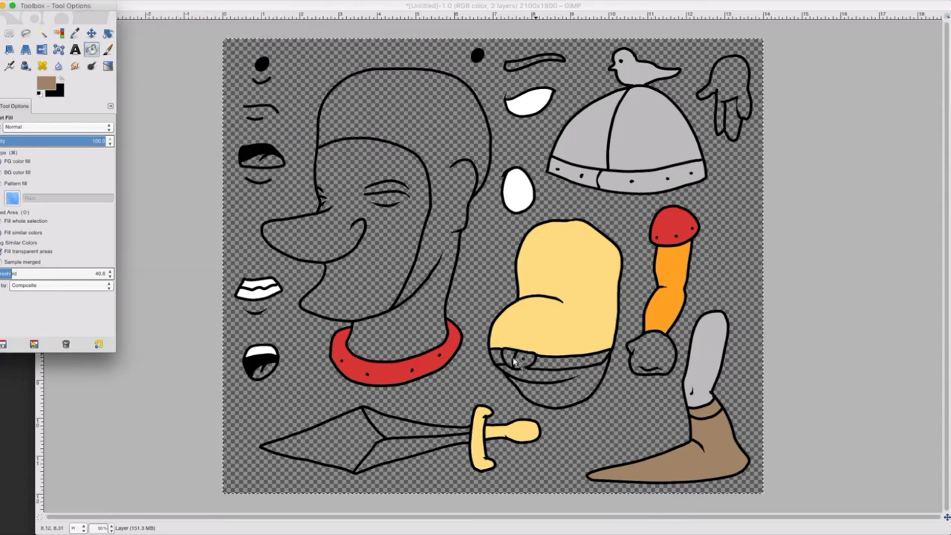
pyautogui.click(524, 360)
pyautogui.click(525, 360)
pyautogui.click(507, 357)
pyautogui.click(496, 357)
pyautogui.click(533, 359)
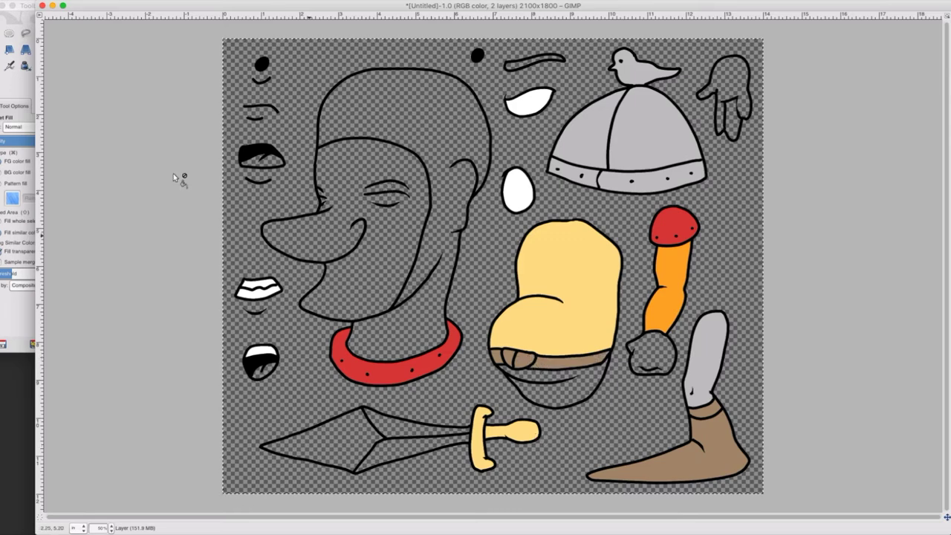
# Set the foreground colour to grey b1b1b1 and fill all sections of the sword blade with it.
pyautogui.click(7, 84)
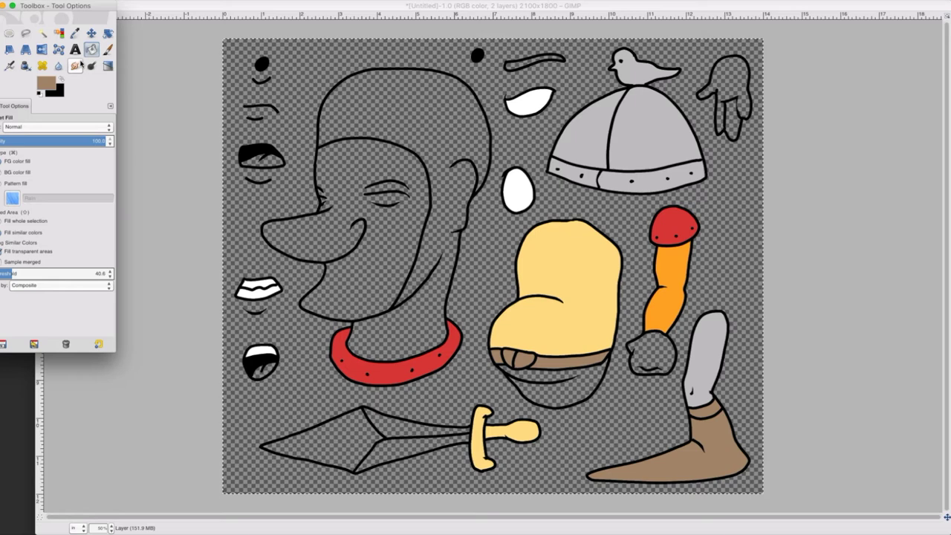
pyautogui.click(46, 83)
pyautogui.click(312, 127)
pyautogui.click(324, 151)
pyautogui.click(371, 430)
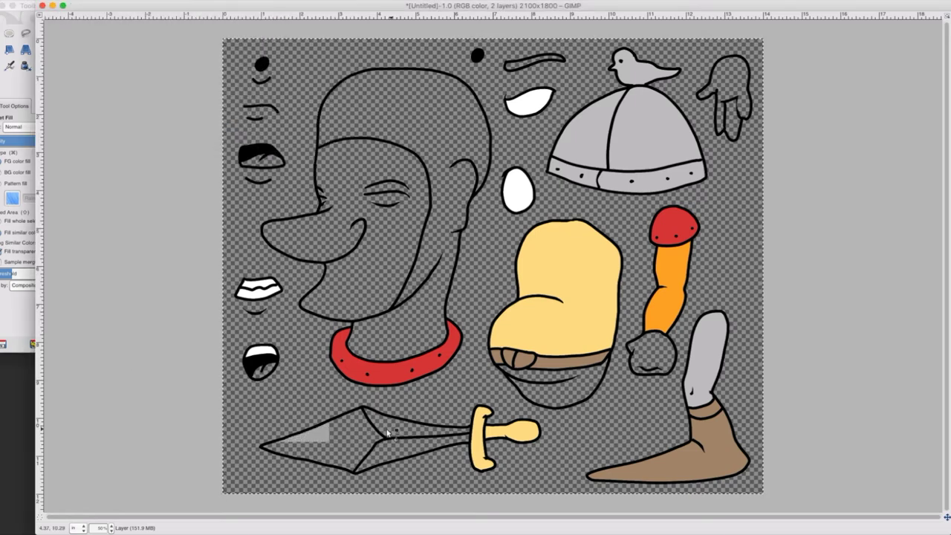
pyautogui.click(384, 449)
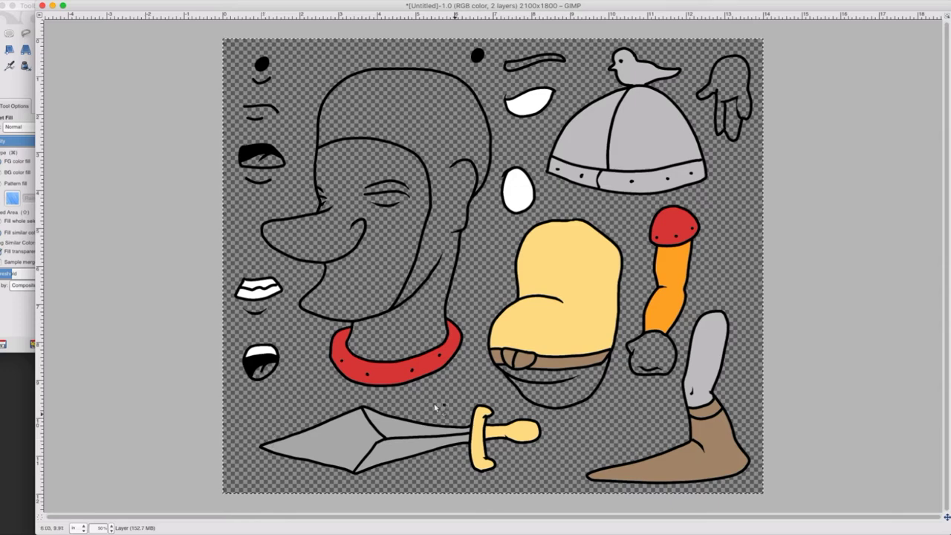
# Set the foreground colour to dusty red bd6d6b and fill the tongues of the two open mouths with it.
pyautogui.click(1, 66)
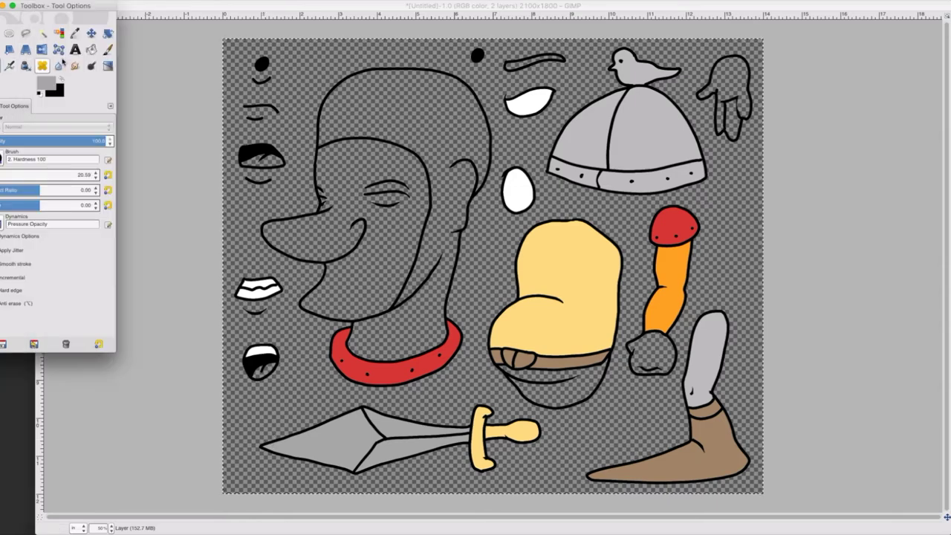
pyautogui.click(90, 49)
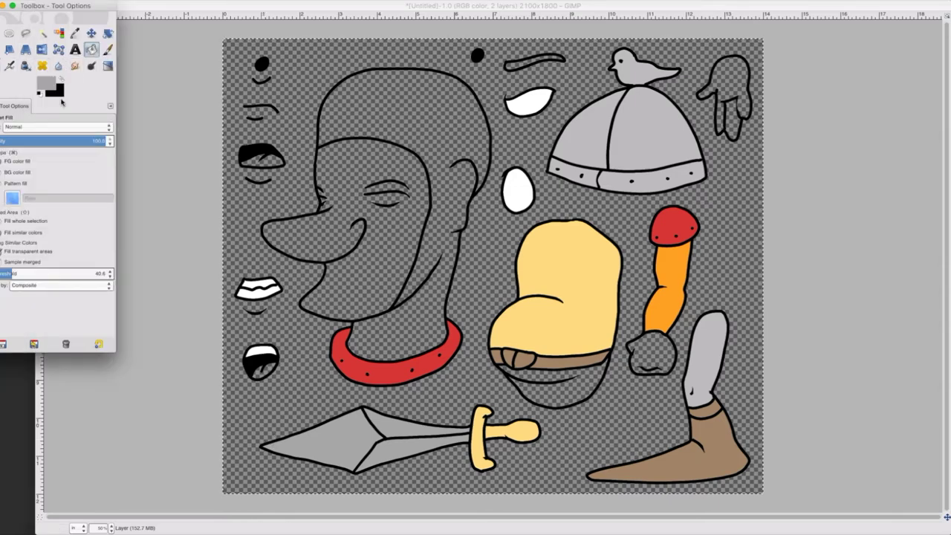
pyautogui.click(47, 83)
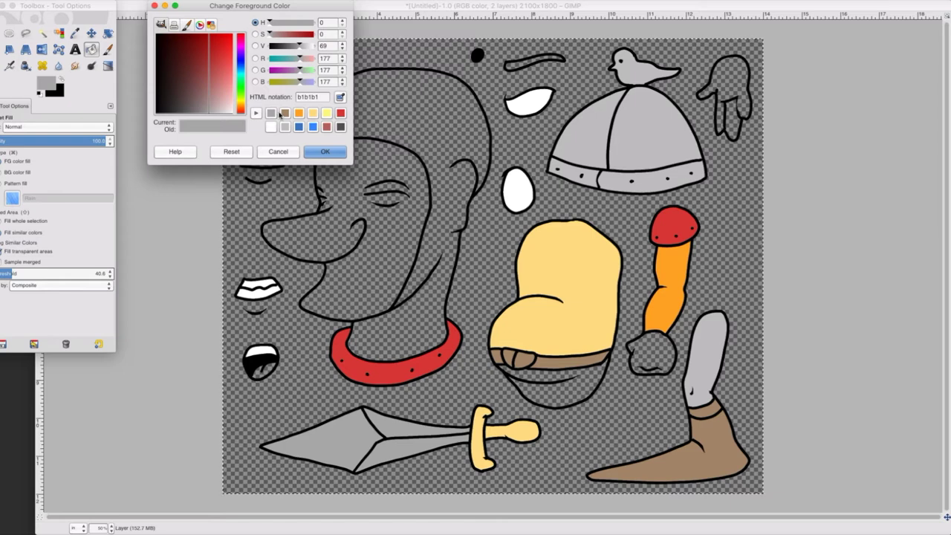
pyautogui.click(326, 127)
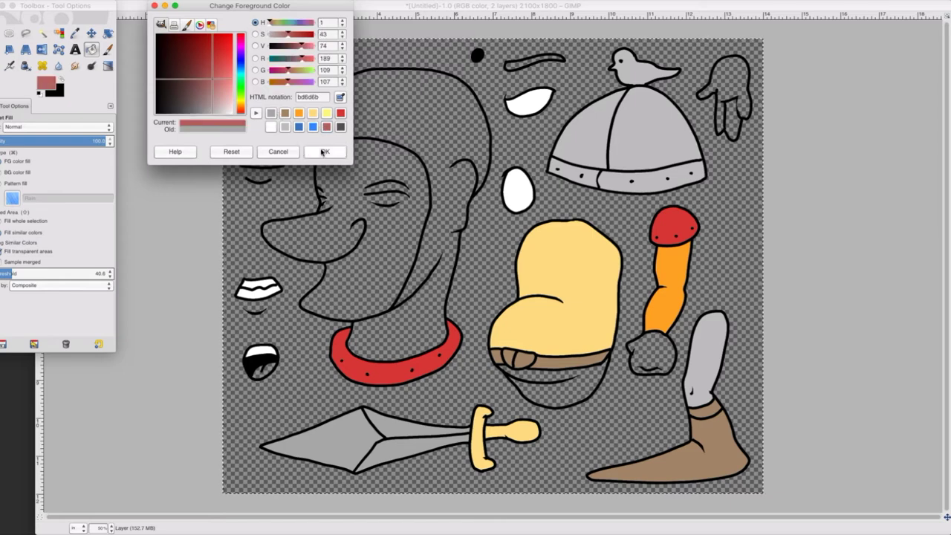
pyautogui.click(325, 150)
pyautogui.click(257, 372)
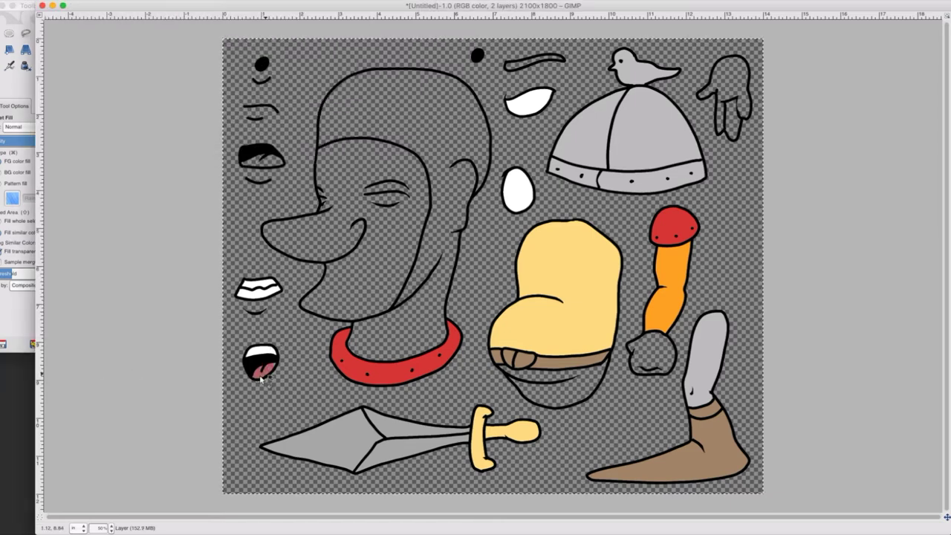
pyautogui.click(266, 164)
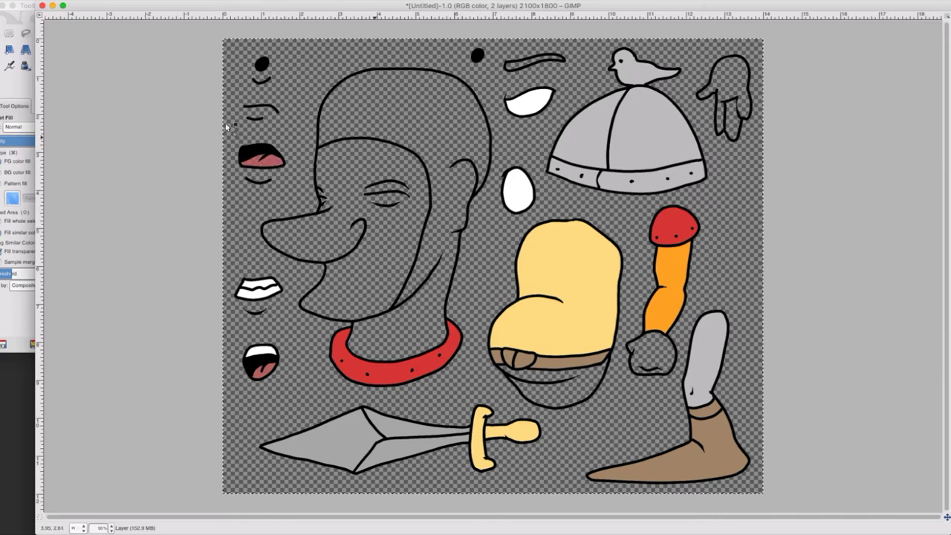
pyautogui.click(22, 67)
pyautogui.click(91, 49)
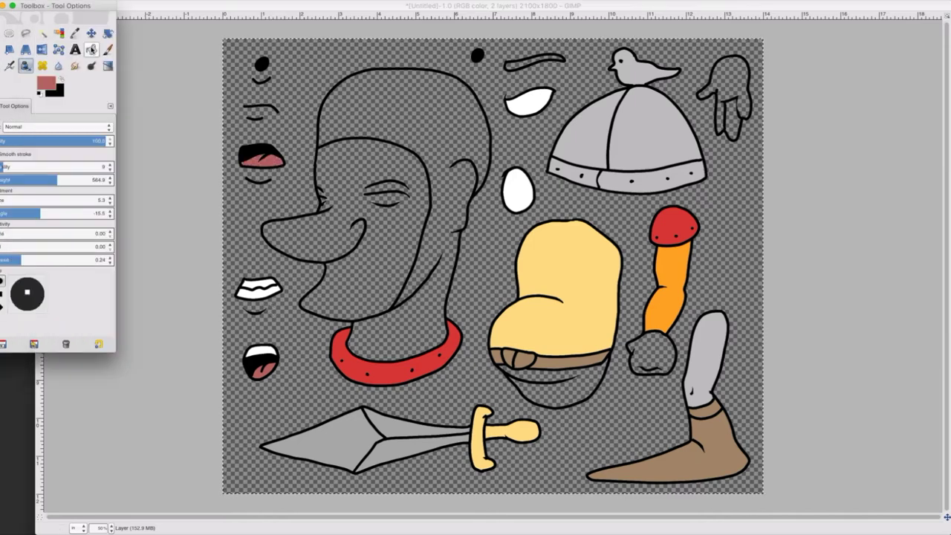
pyautogui.click(92, 51)
pyautogui.click(62, 79)
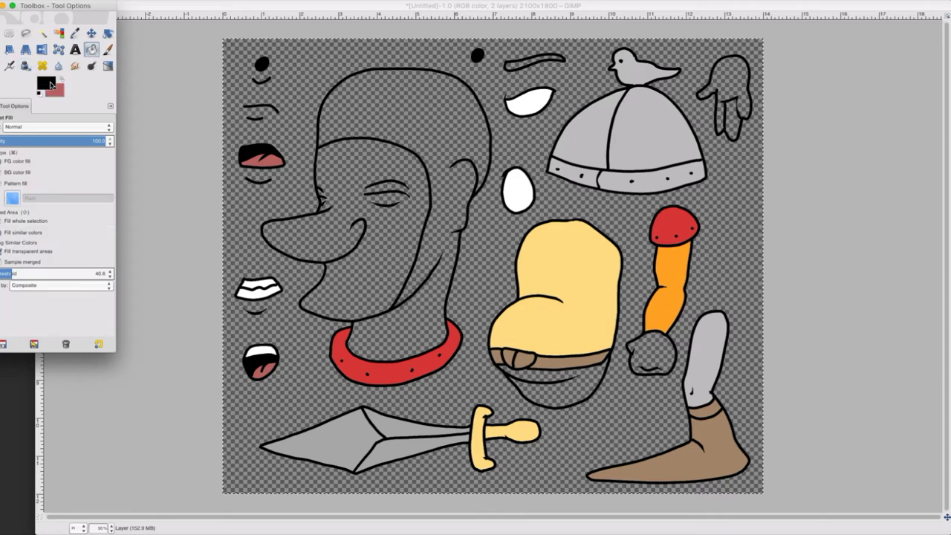
pyautogui.click(50, 84)
pyautogui.click(273, 153)
pyautogui.click(62, 78)
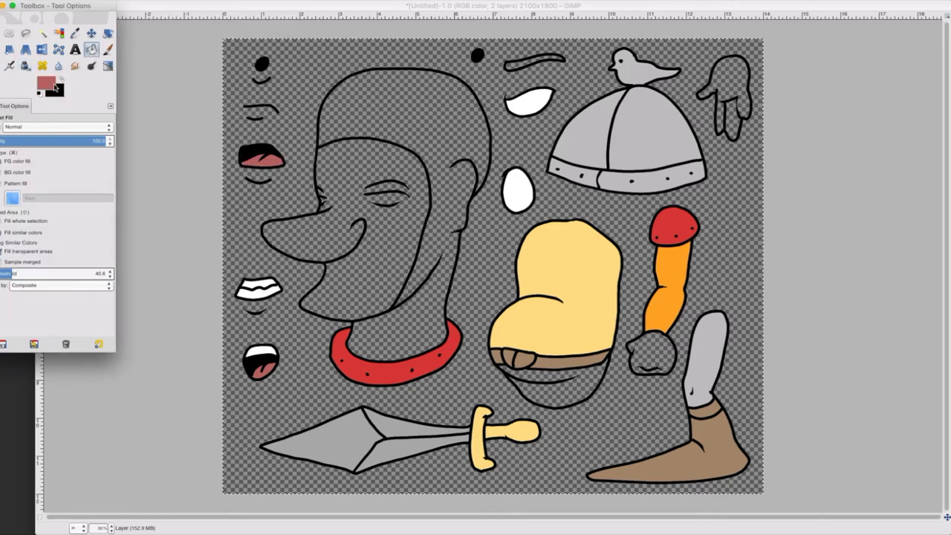
# Set the foreground colour to dark grey 5c5c5c and fill the eyebrow with it.
pyautogui.click(54, 88)
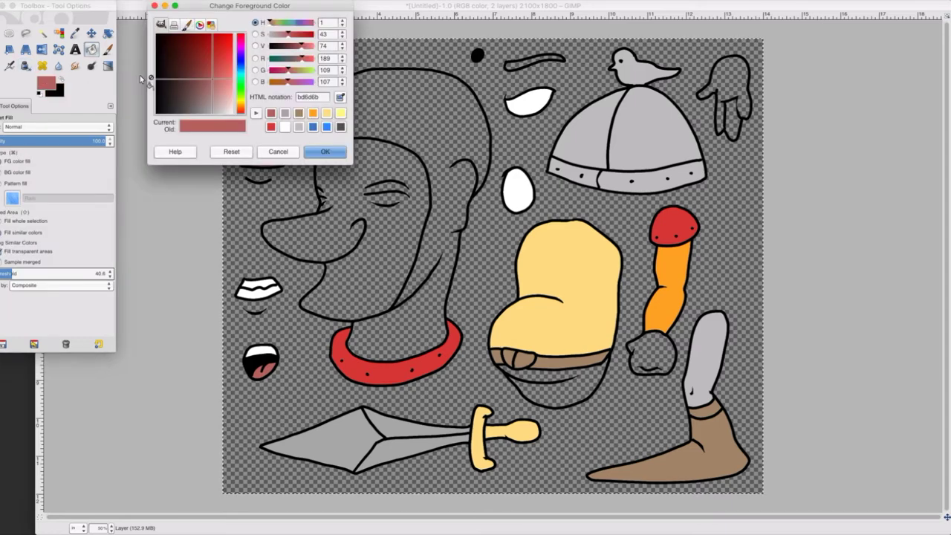
pyautogui.click(340, 127)
pyautogui.click(325, 152)
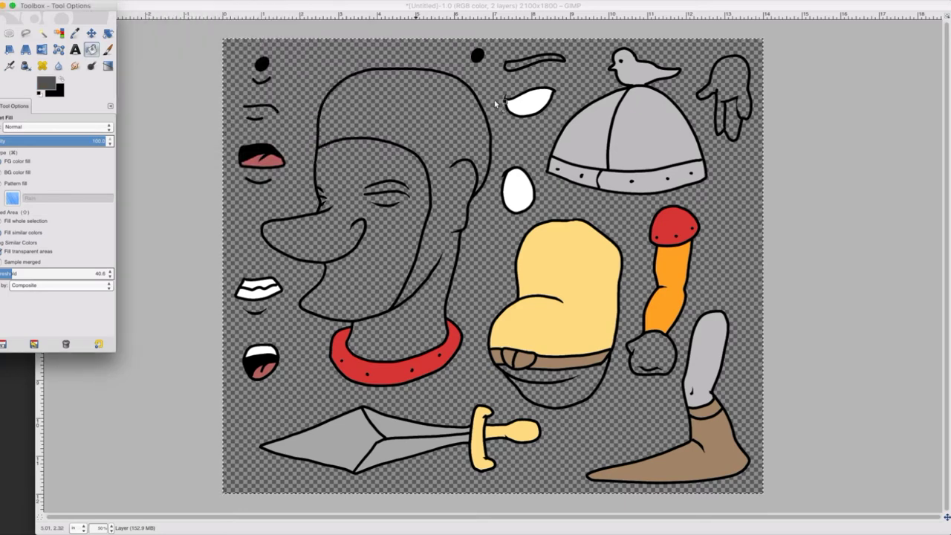
pyautogui.click(507, 65)
pyautogui.click(508, 65)
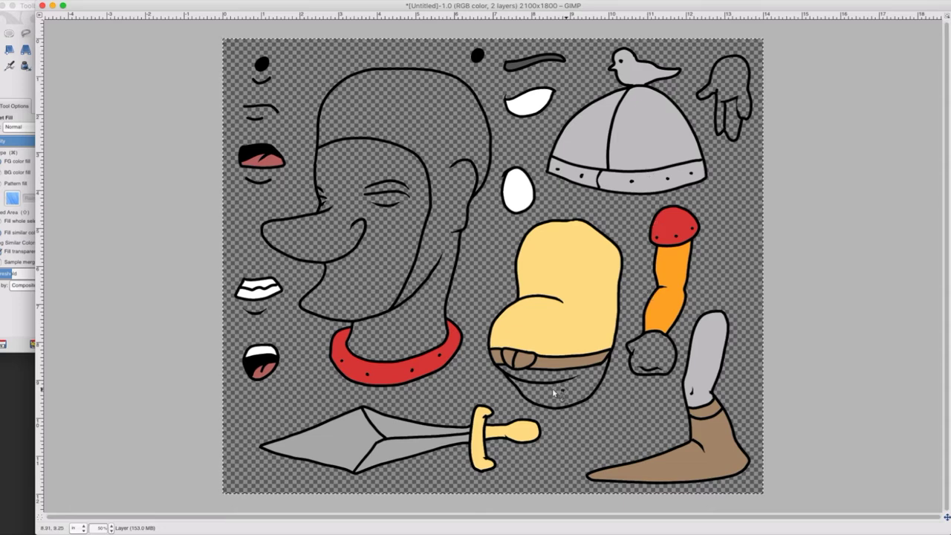
# Set the foreground colour to light grey c6c6c6 and fill the lower body beneath the belt with it.
pyautogui.click(34, 76)
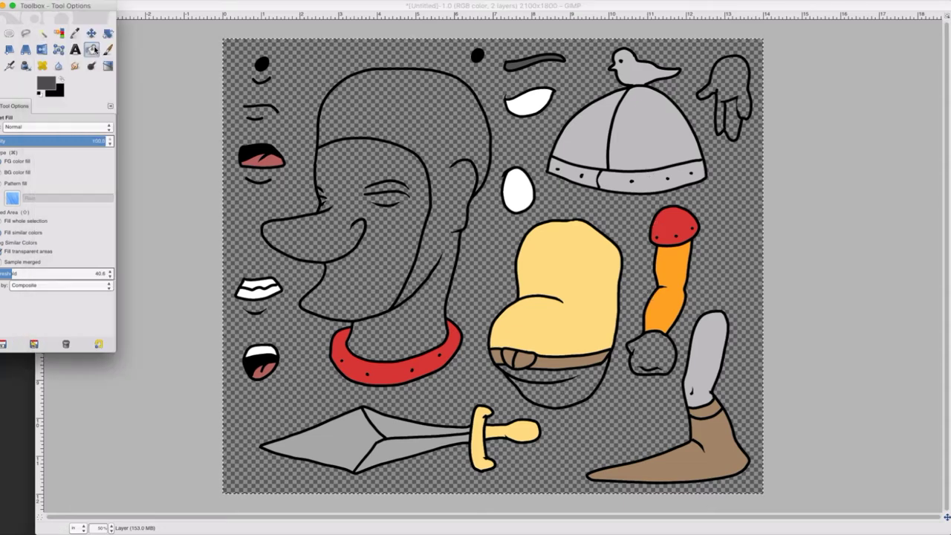
pyautogui.click(57, 84)
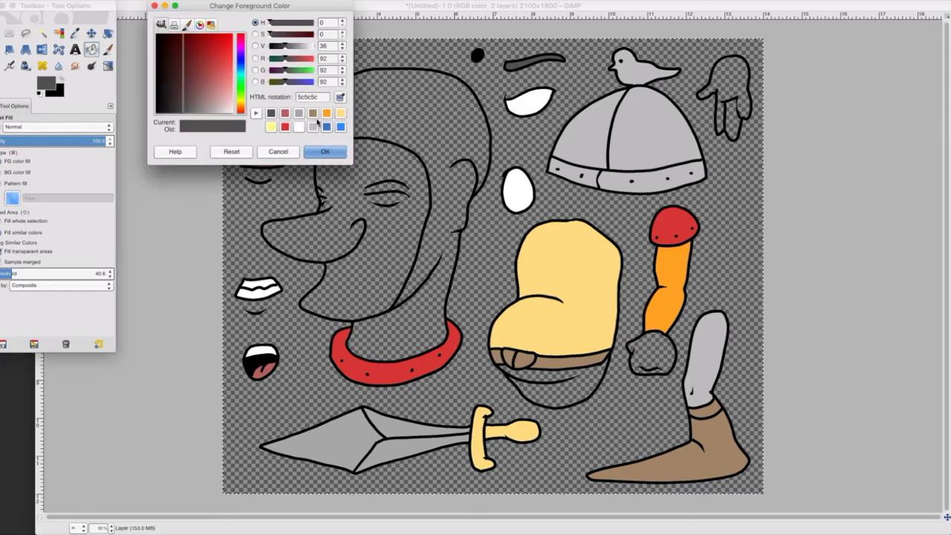
pyautogui.click(314, 127)
pyautogui.click(323, 153)
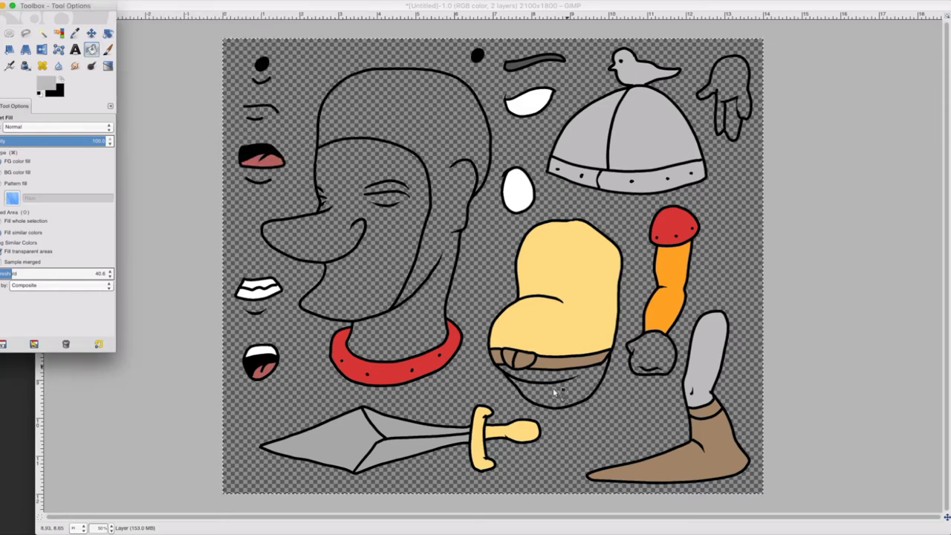
pyautogui.click(554, 391)
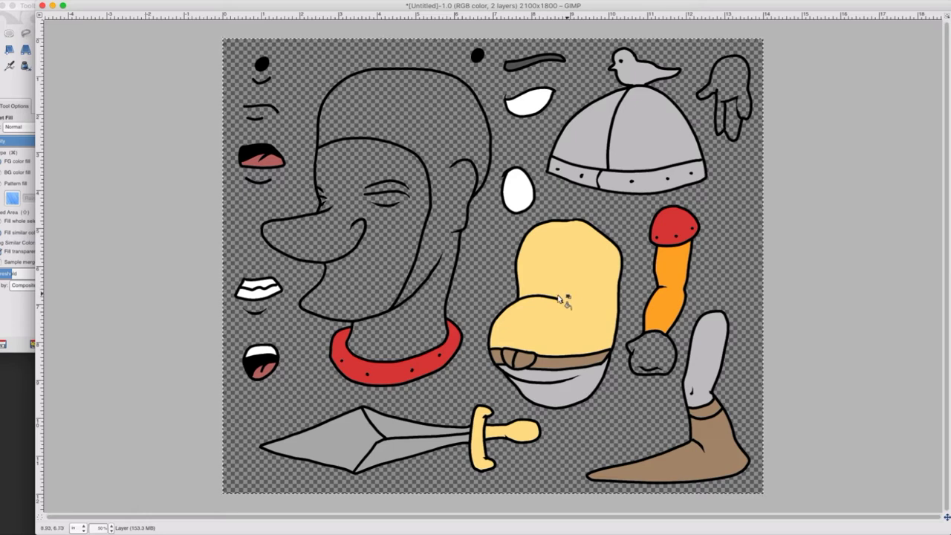
# Set the foreground colour to light orange ffc468 and refill the upper body above the belt with it.
pyautogui.click(31, 68)
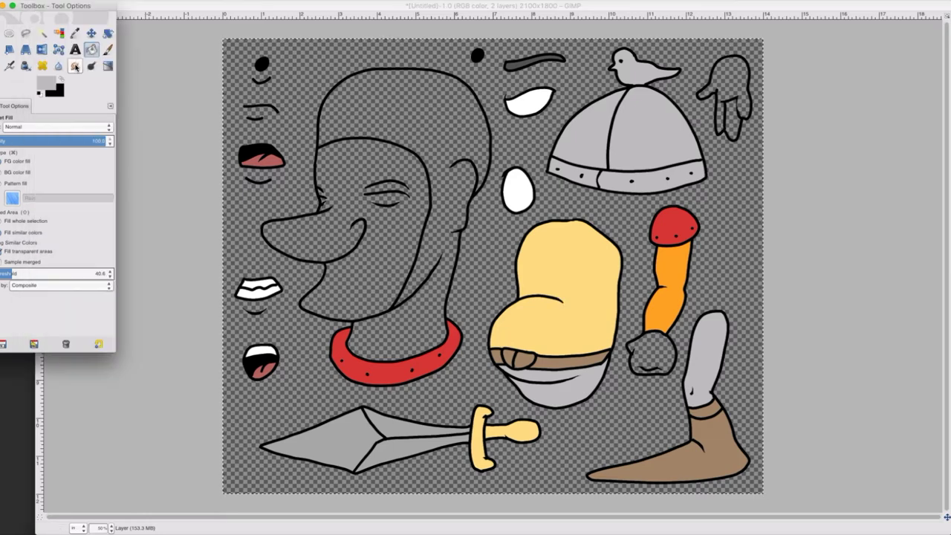
pyautogui.click(49, 83)
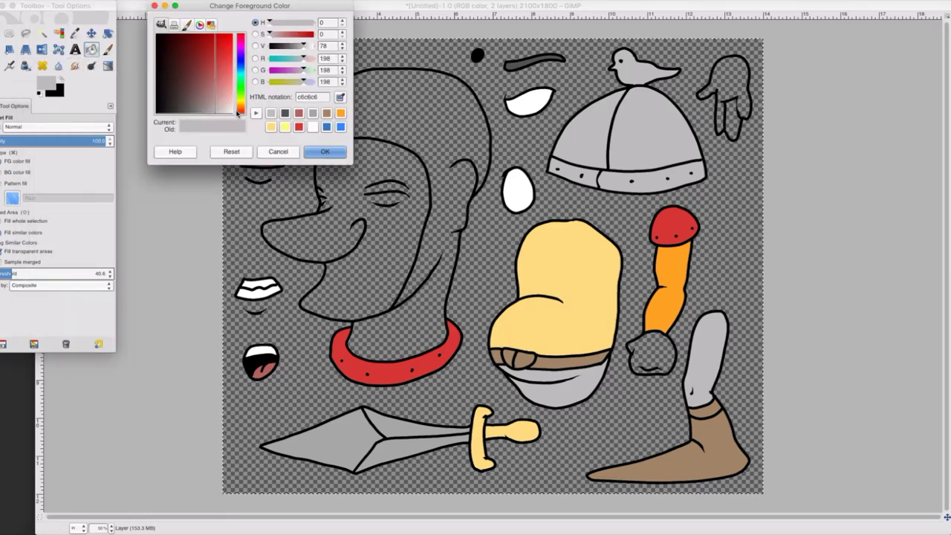
pyautogui.click(271, 127)
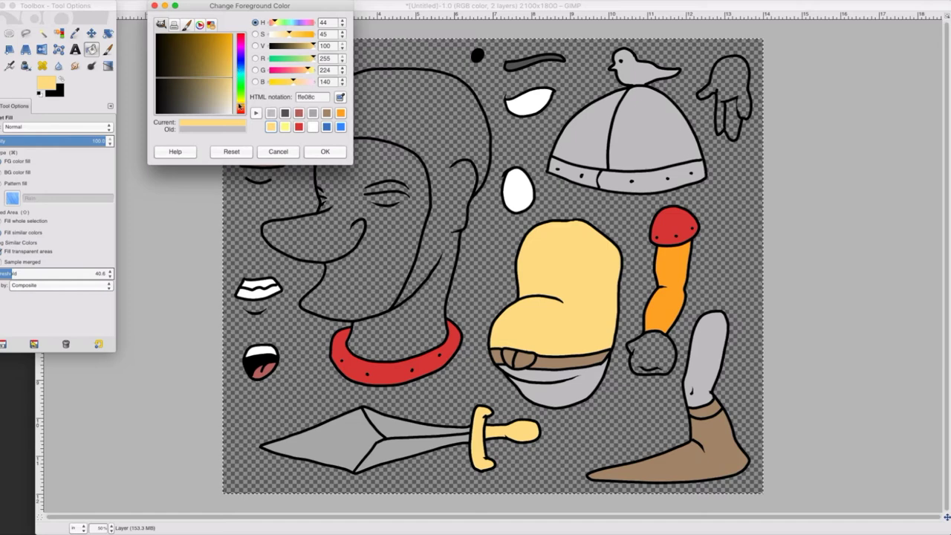
pyautogui.click(239, 106)
pyautogui.moveTo(225, 74)
pyautogui.mouseDown()
pyautogui.moveTo(231, 58)
pyautogui.moveTo(234, 69)
pyautogui.mouseUp()
pyautogui.click(325, 152)
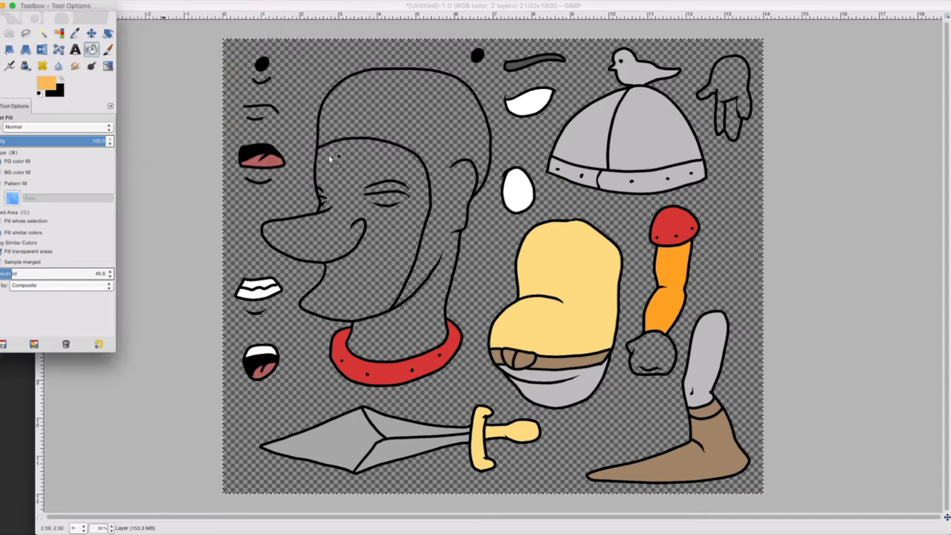
pyautogui.click(540, 329)
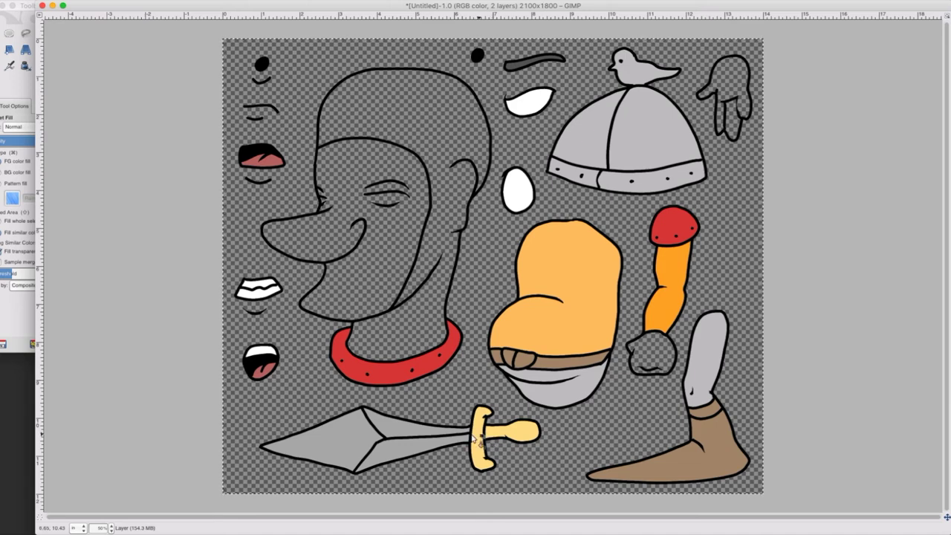
# Try filling the sword's crossguard and handle with the light orange, and undo these fills.
pyautogui.click(475, 437)
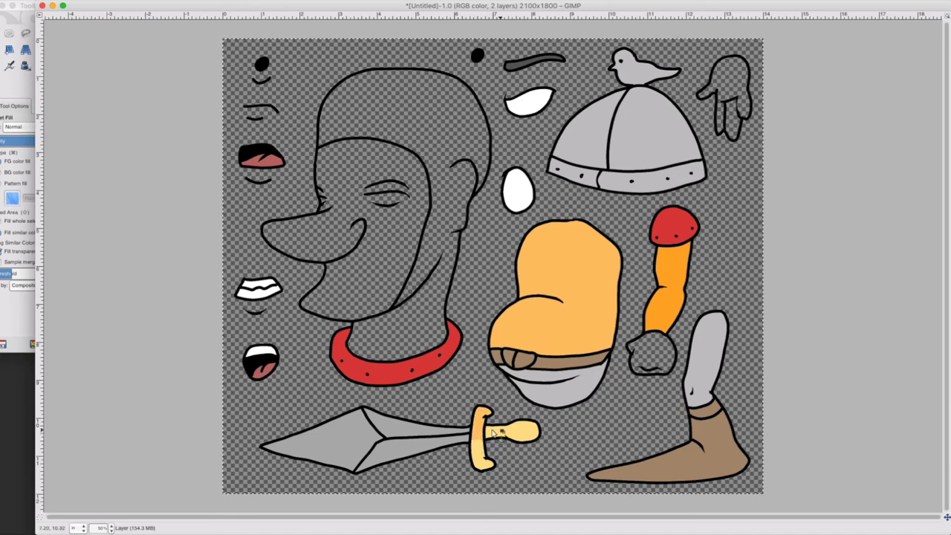
pyautogui.click(494, 434)
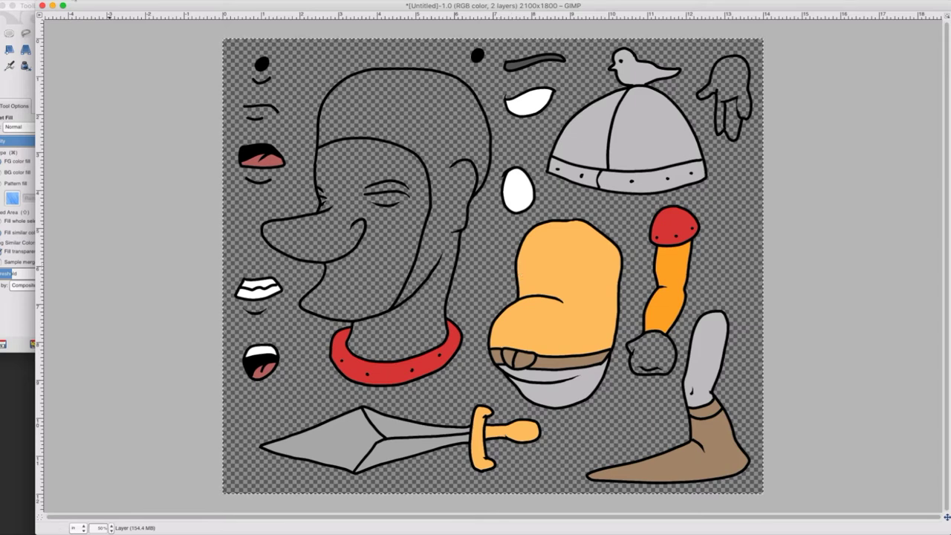
pyautogui.click(71, 0)
pyautogui.click(68, 6)
pyautogui.click(69, 0)
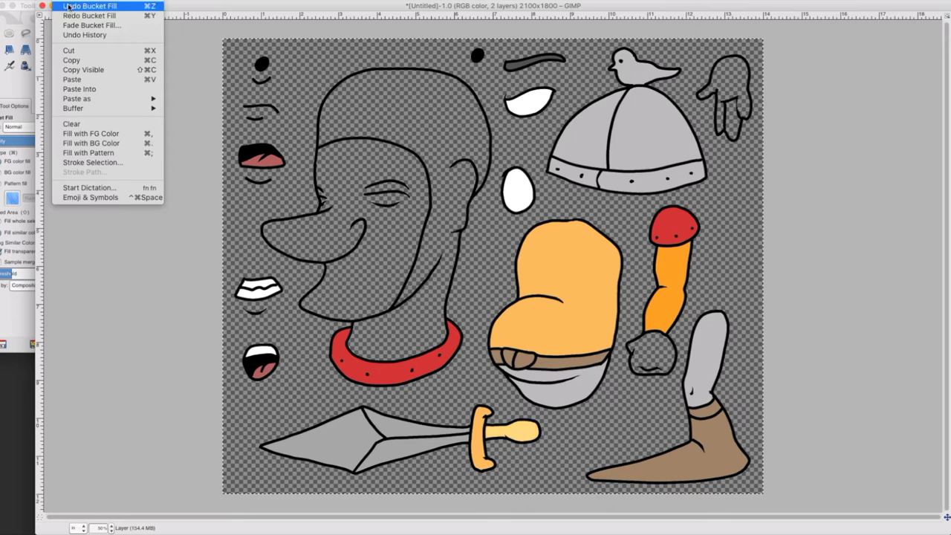
pyautogui.click(69, 7)
pyautogui.click(533, 438)
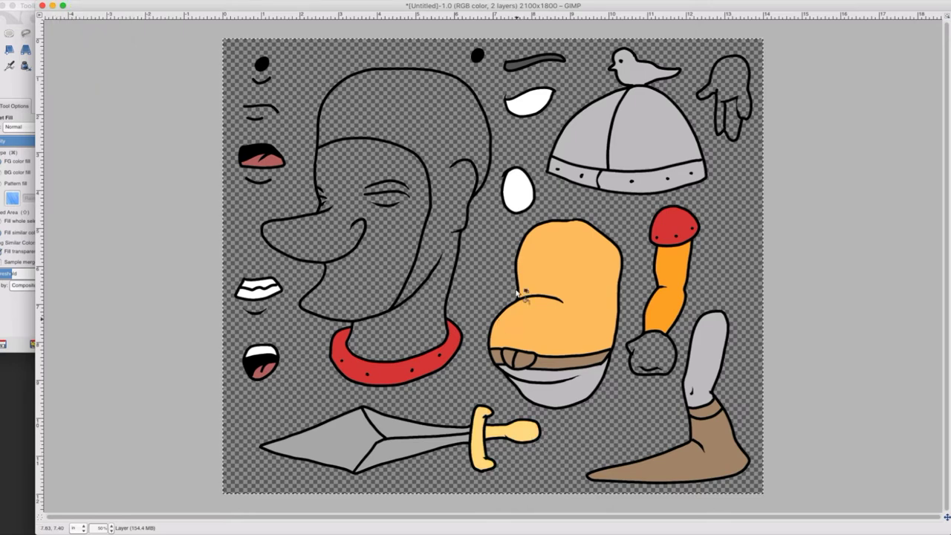
# Fill the hood around the head and neck with the light orange ffc468.
pyautogui.click(432, 228)
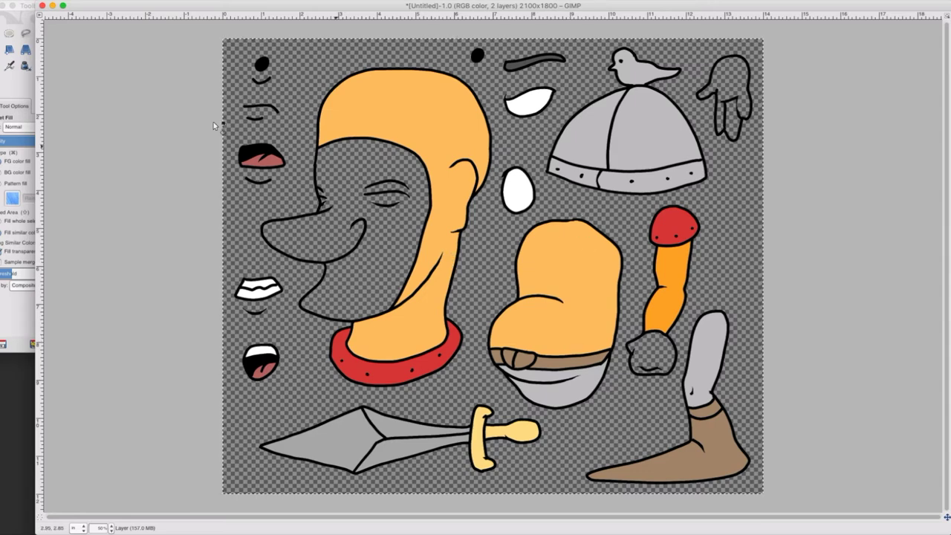
# Set the foreground colour to a light tan skin tone.
pyautogui.click(22, 6)
pyautogui.click(62, 85)
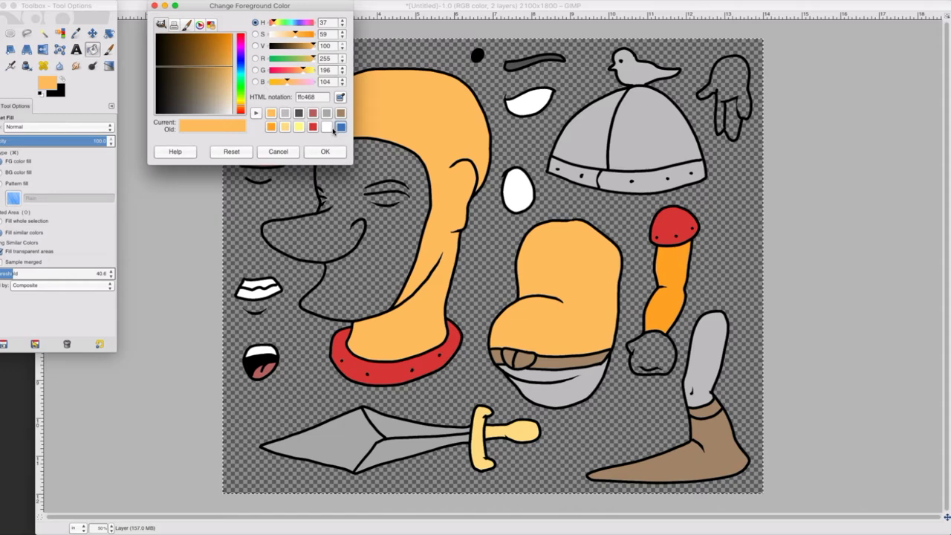
pyautogui.click(339, 128)
pyautogui.click(211, 96)
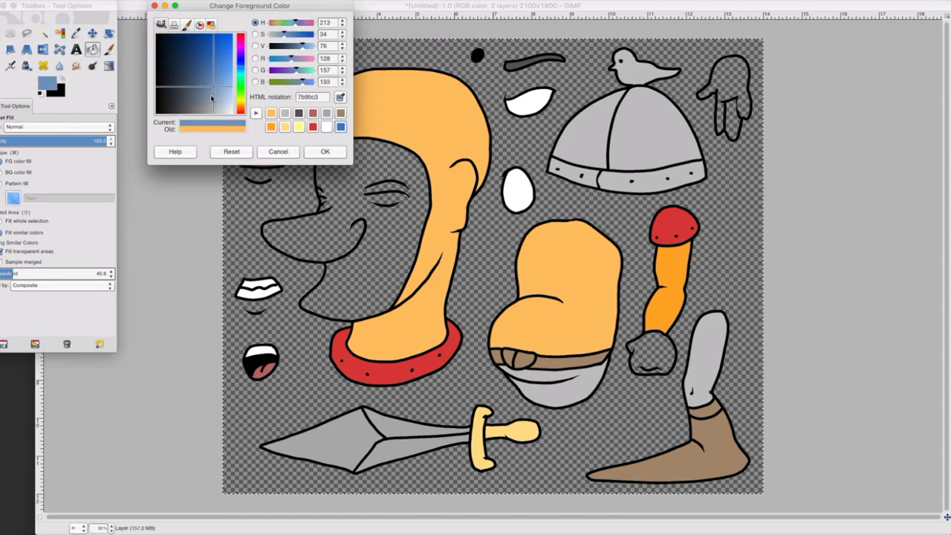
pyautogui.click(219, 92)
pyautogui.moveTo(240, 102); pyautogui.dragTo(238, 108)
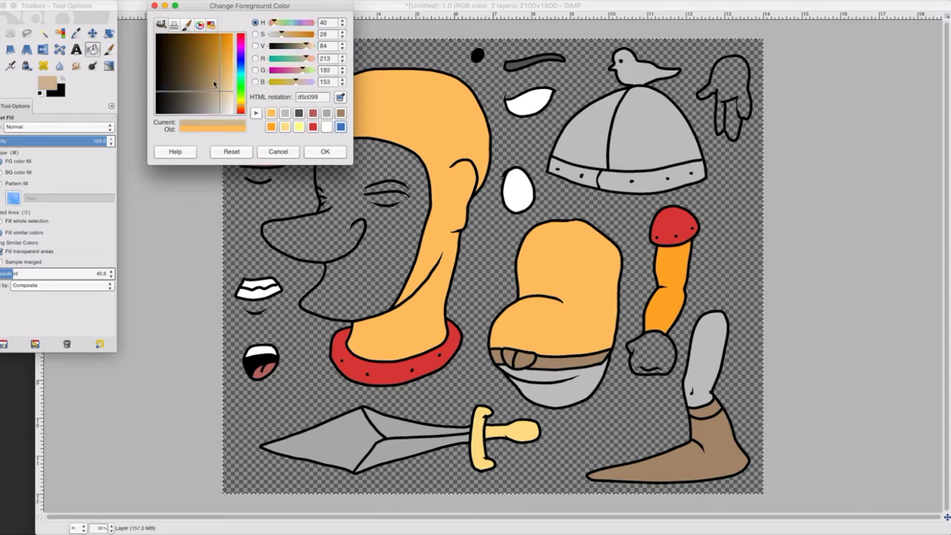
pyautogui.click(215, 75)
pyautogui.click(219, 83)
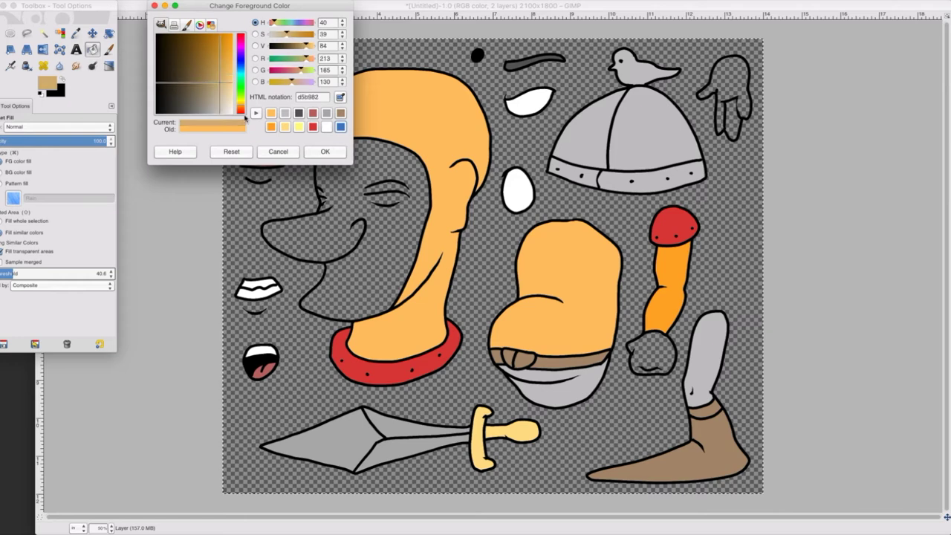
pyautogui.click(237, 109)
pyautogui.moveTo(216, 98)
pyautogui.mouseDown()
pyautogui.moveTo(222, 84)
pyautogui.moveTo(231, 89)
pyautogui.moveTo(221, 81)
pyautogui.mouseUp()
pyautogui.click(324, 152)
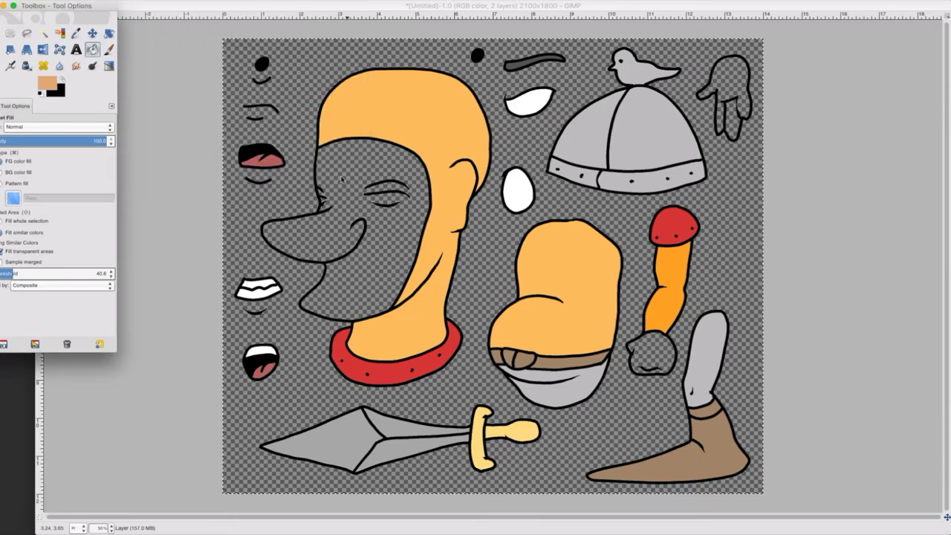
# Fill the face with its nose, the fist and the open hand with the tan skin tone.
pyautogui.click(338, 191)
pyautogui.click(333, 196)
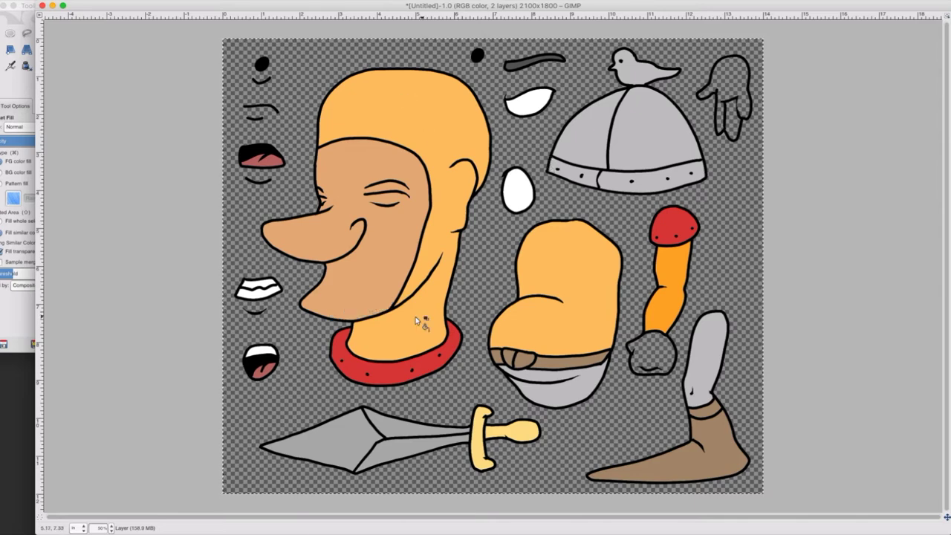
pyautogui.click(649, 354)
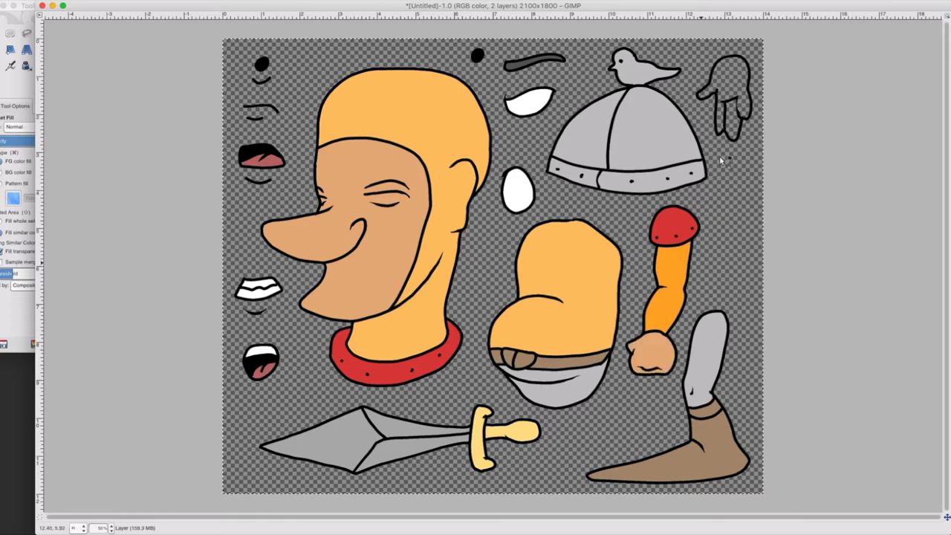
pyautogui.click(722, 117)
pyautogui.click(720, 82)
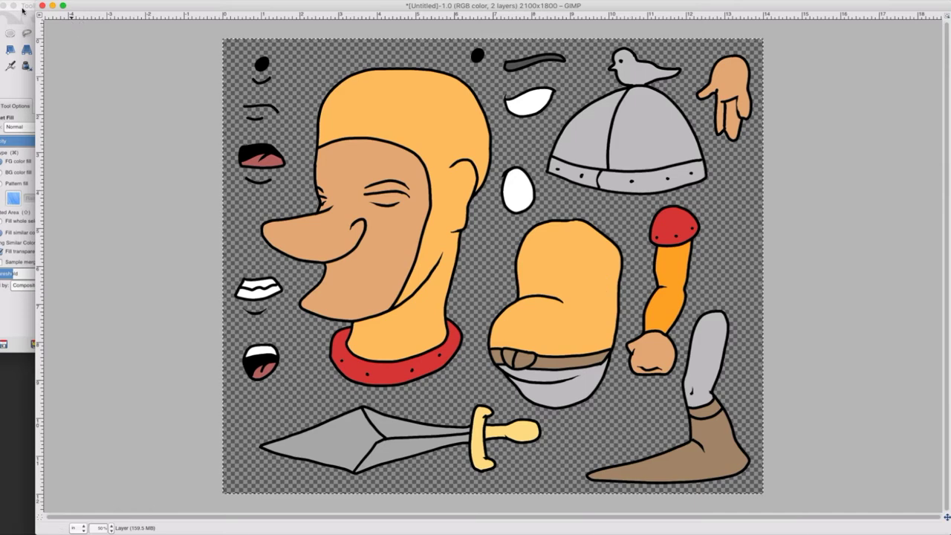
# Merge the line-art layer down onto the coloured layer beneath it.
pyautogui.click(944, 95)
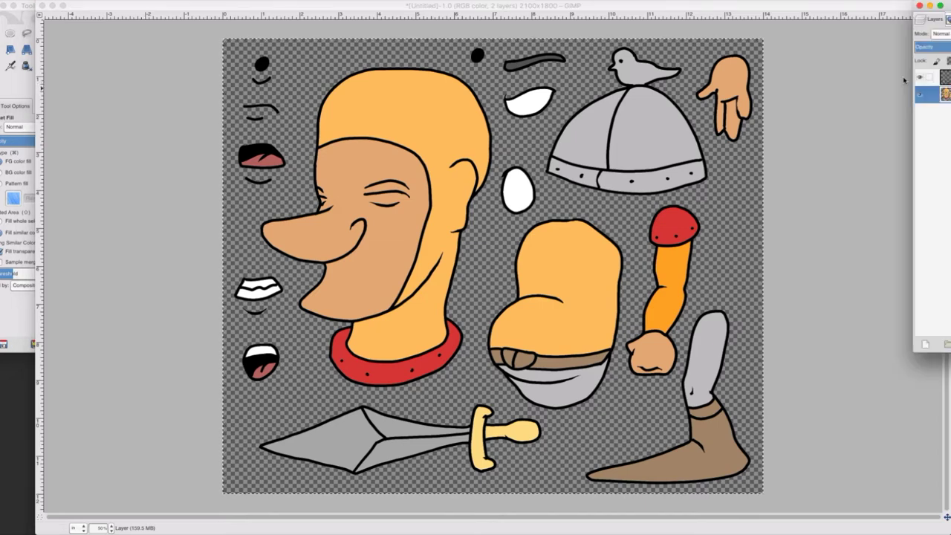
pyautogui.click(932, 78)
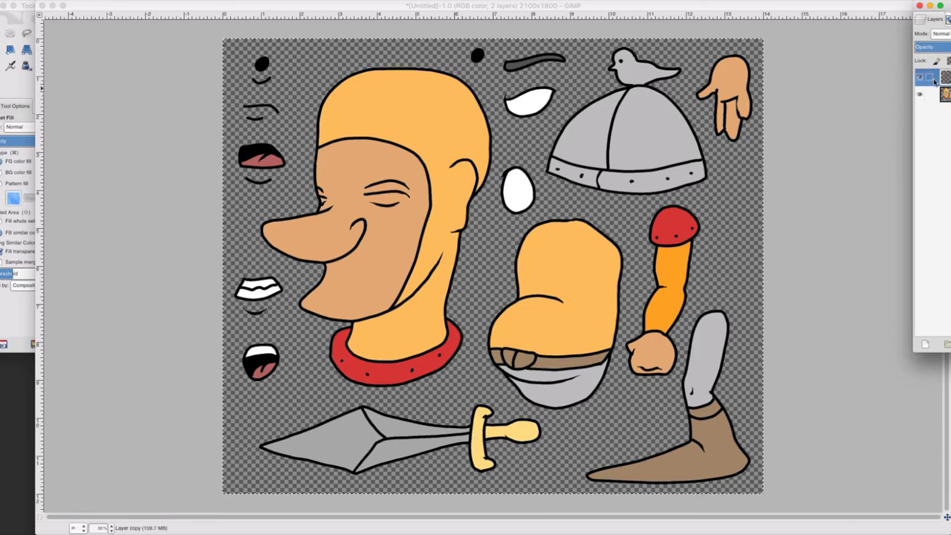
pyautogui.rightClick(932, 80)
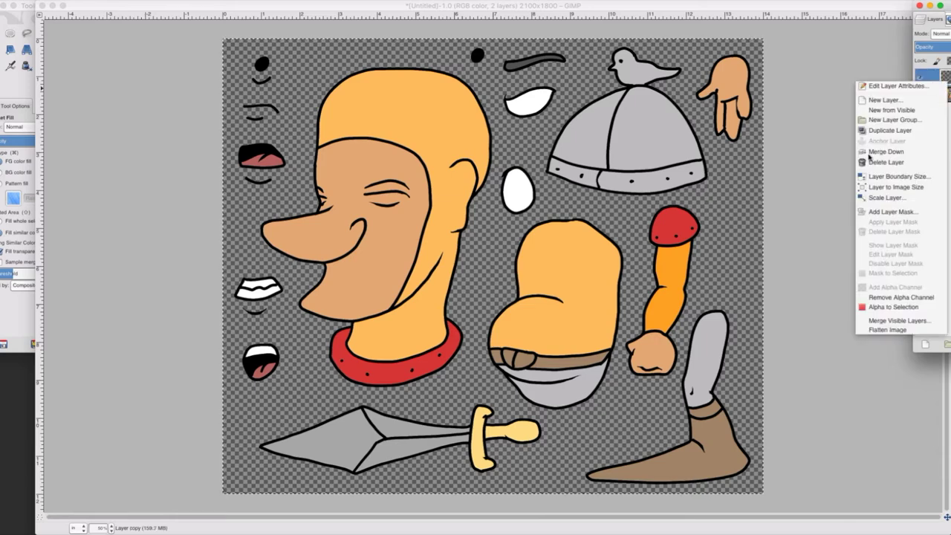
pyautogui.click(798, 136)
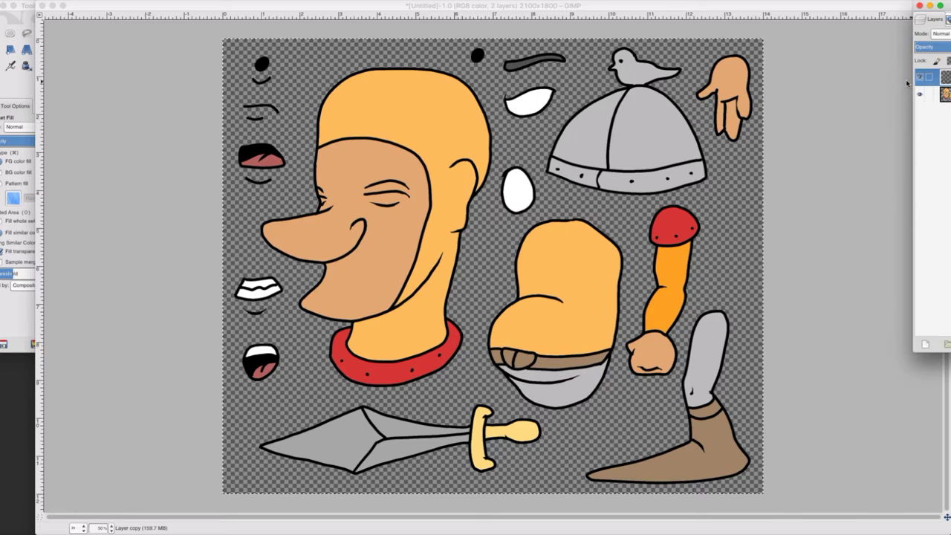
pyautogui.click(919, 77)
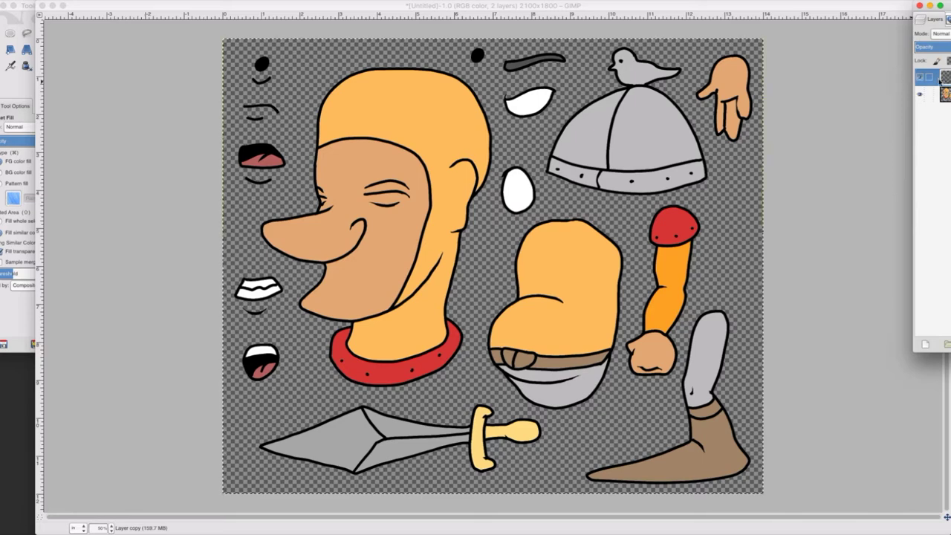
pyautogui.rightClick(939, 79)
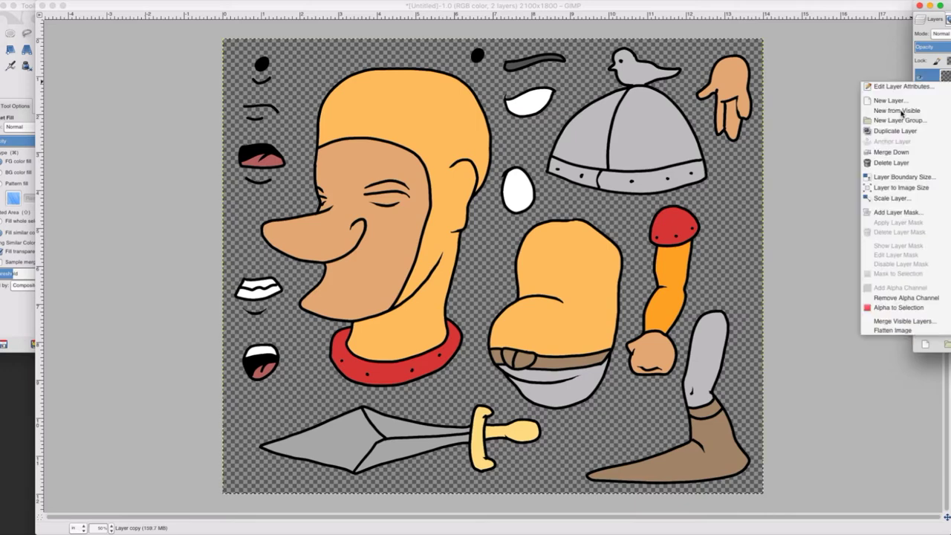
pyautogui.click(879, 155)
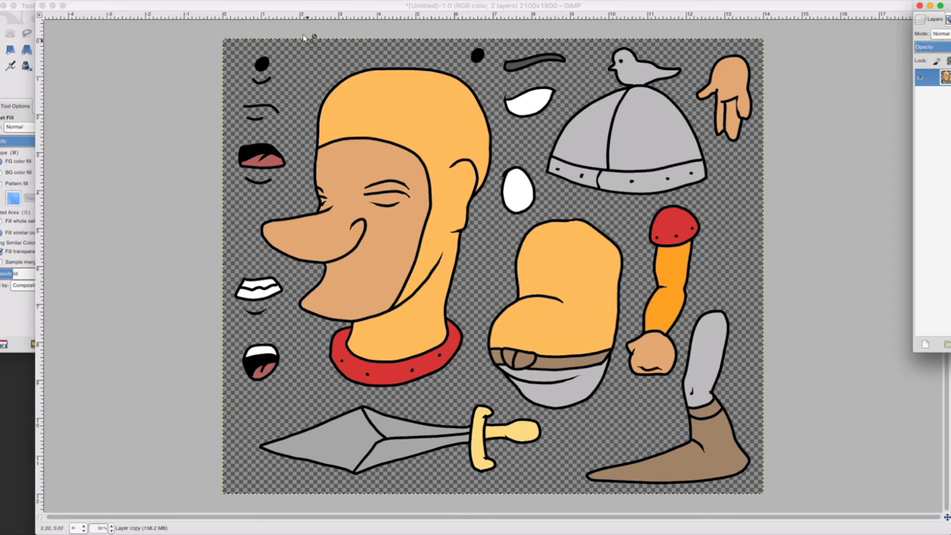
pyautogui.click(288, 9)
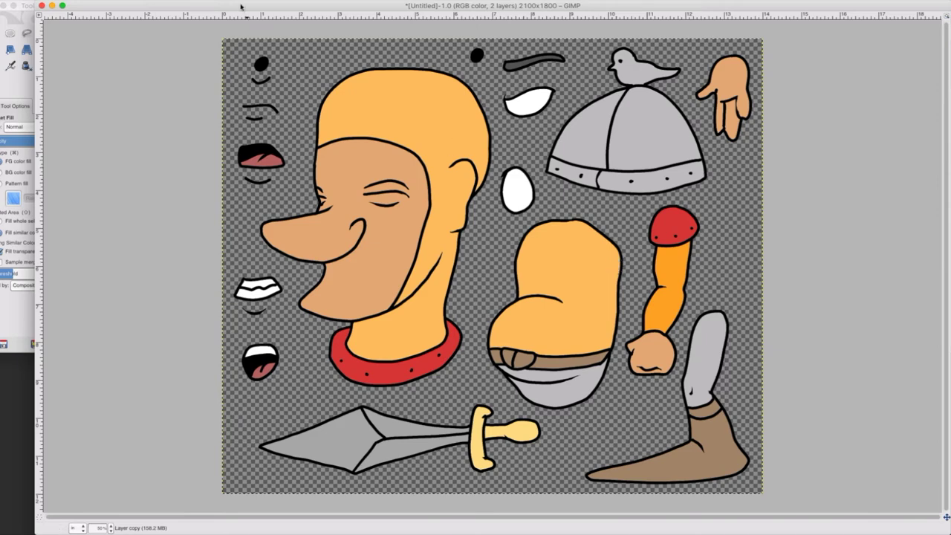
pyautogui.press('super+z')
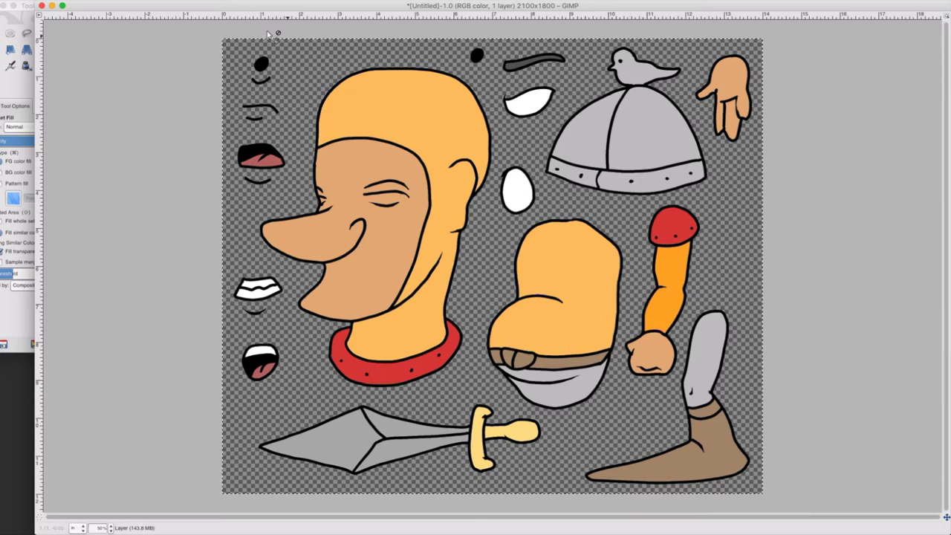
pyautogui.click(191, 0)
pyautogui.moveTo(229, 0)
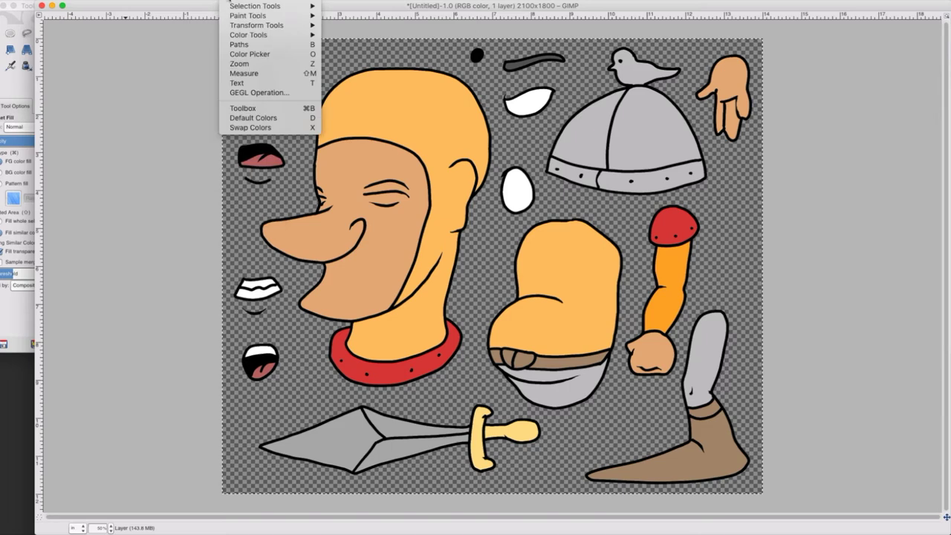
pyautogui.moveTo(263, 0)
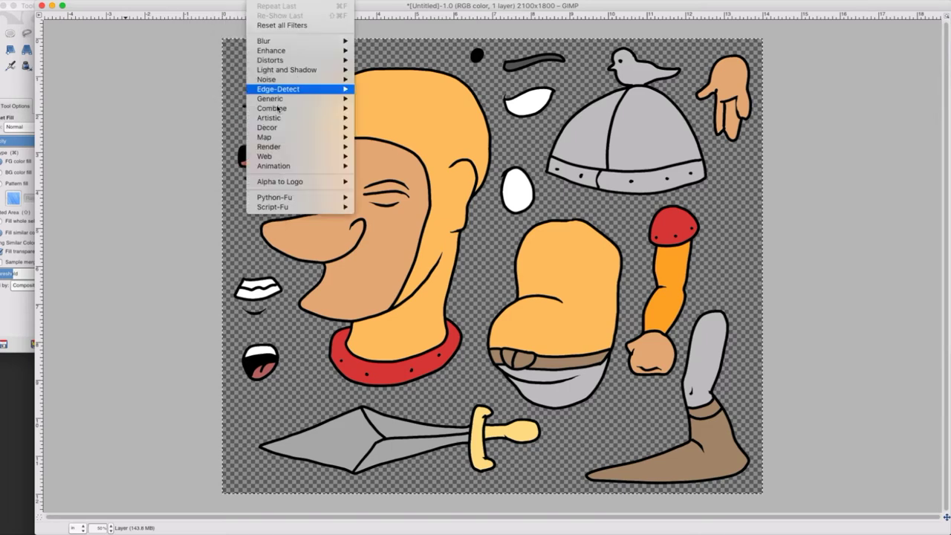
pyautogui.moveTo(297, 98)
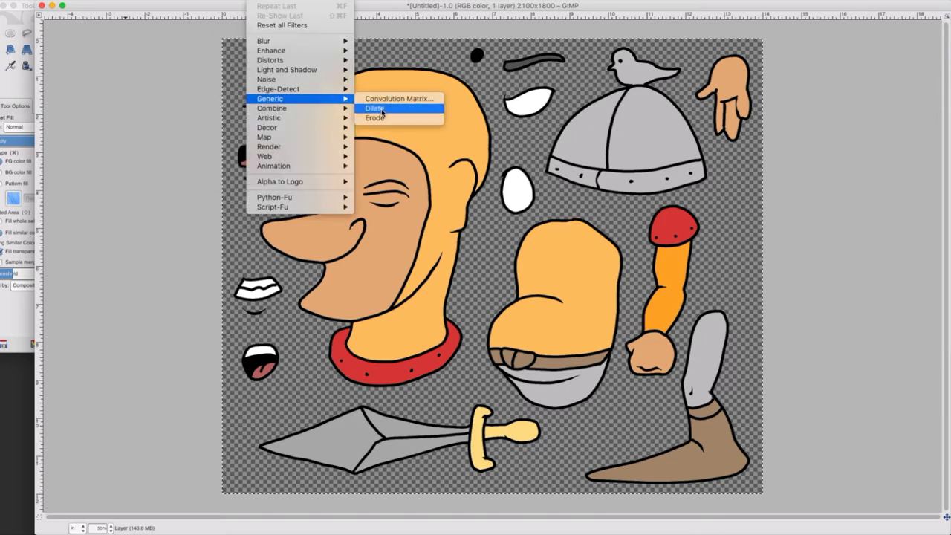
pyautogui.click(185, 115)
# Select the transparent background around all the knight parts by colour.
pyautogui.click(21, 22)
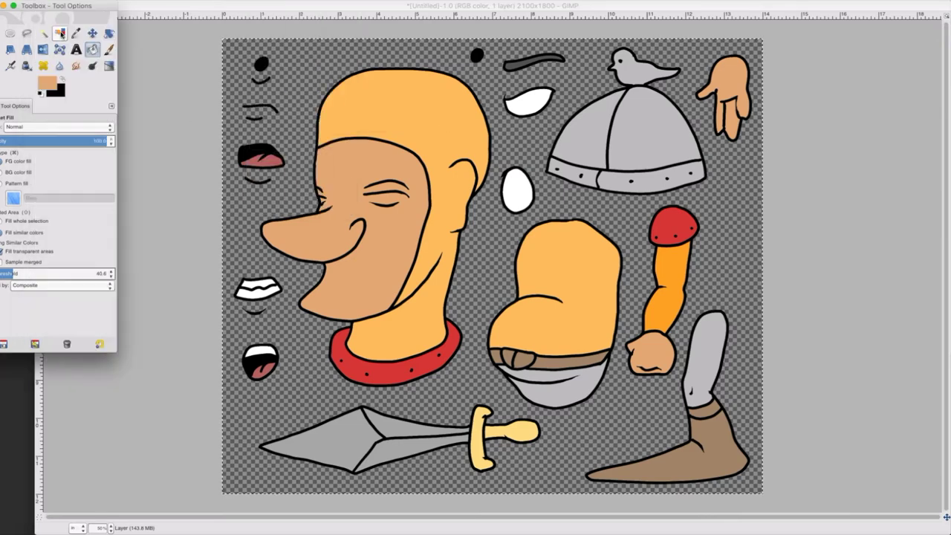
pyautogui.click(62, 34)
pyautogui.click(293, 87)
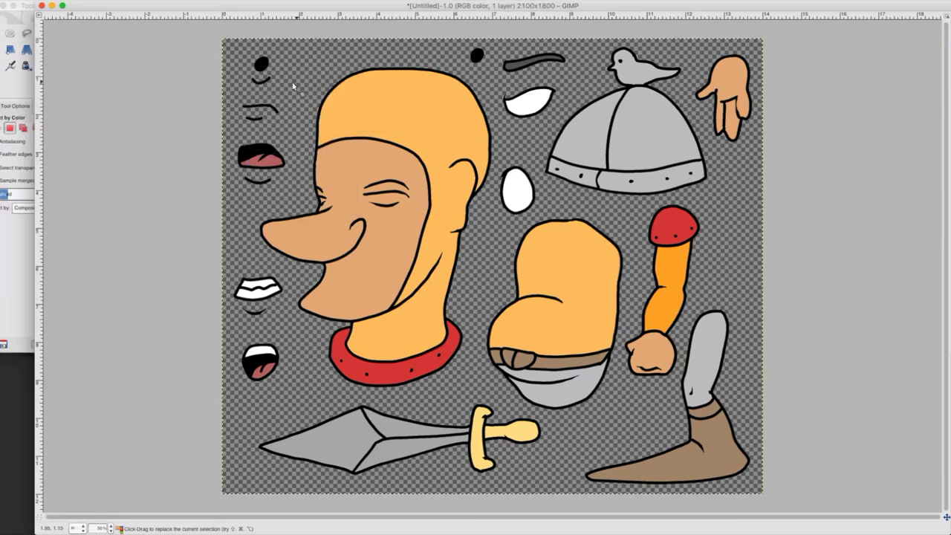
pyautogui.click(292, 87)
pyautogui.click(144, 0)
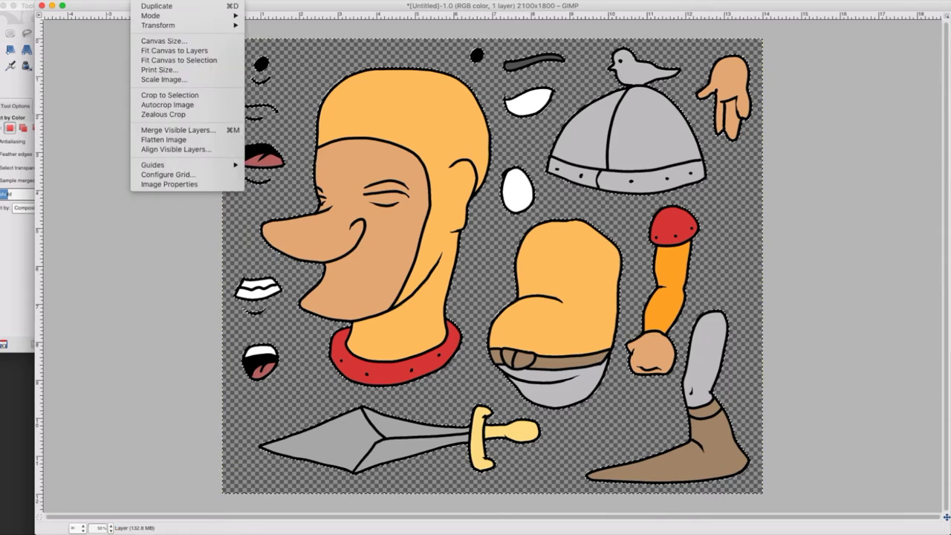
pyautogui.click(87, 2)
pyautogui.click(25, 9)
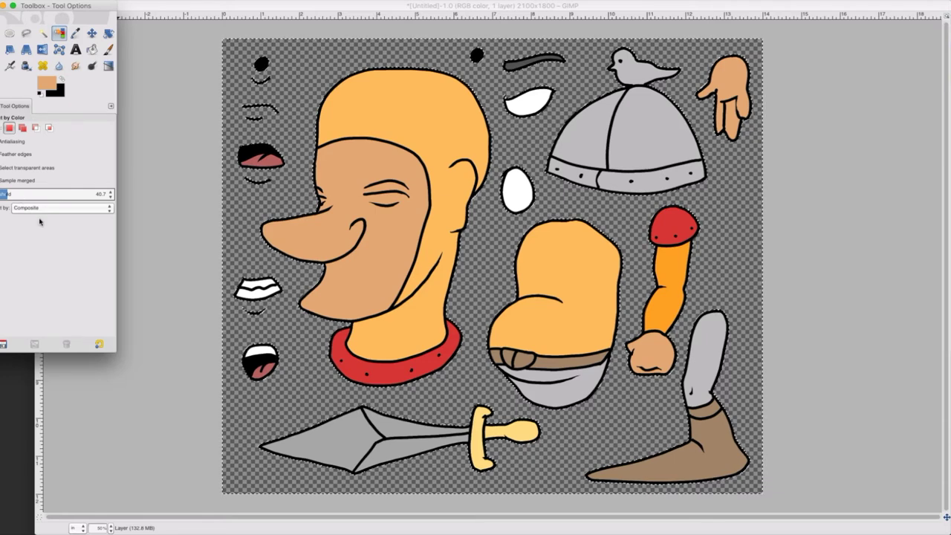
pyautogui.click(154, 9)
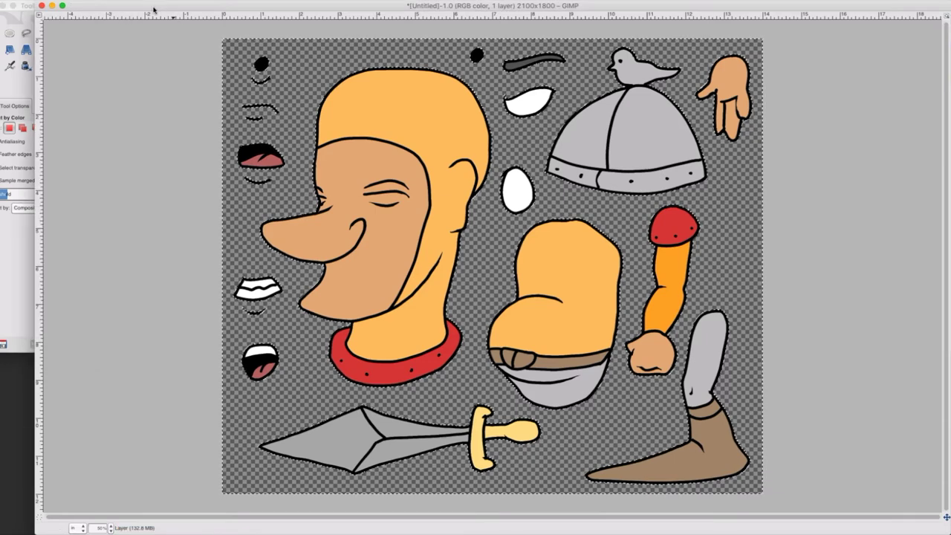
pyautogui.click(26, 6)
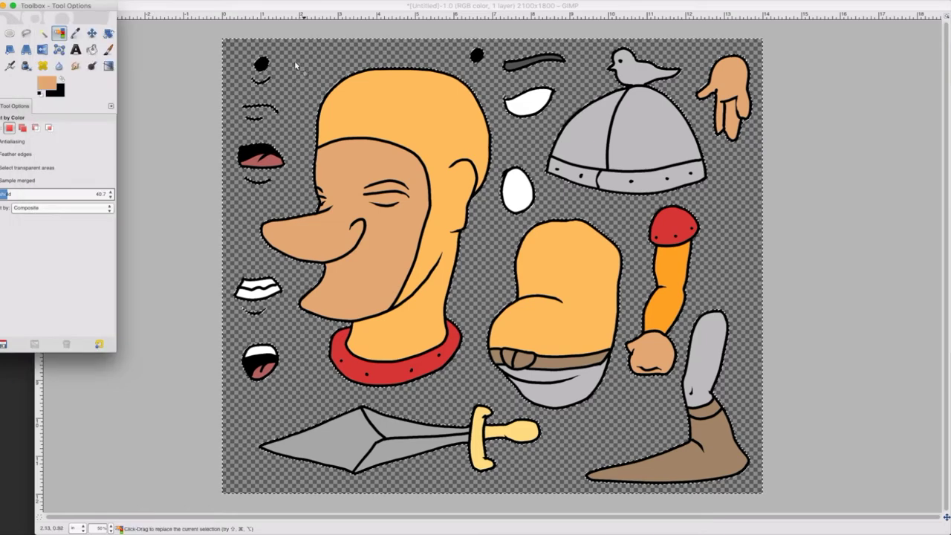
pyautogui.click(212, 4)
# Invert the selection so that it covers the knight parts instead of the background.
pyautogui.click(176, 0)
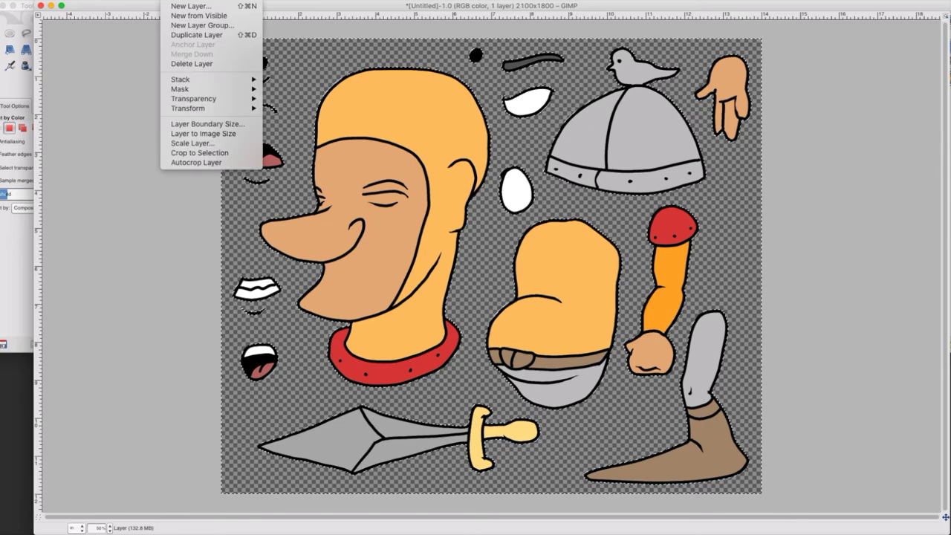
pyautogui.moveTo(91, 0)
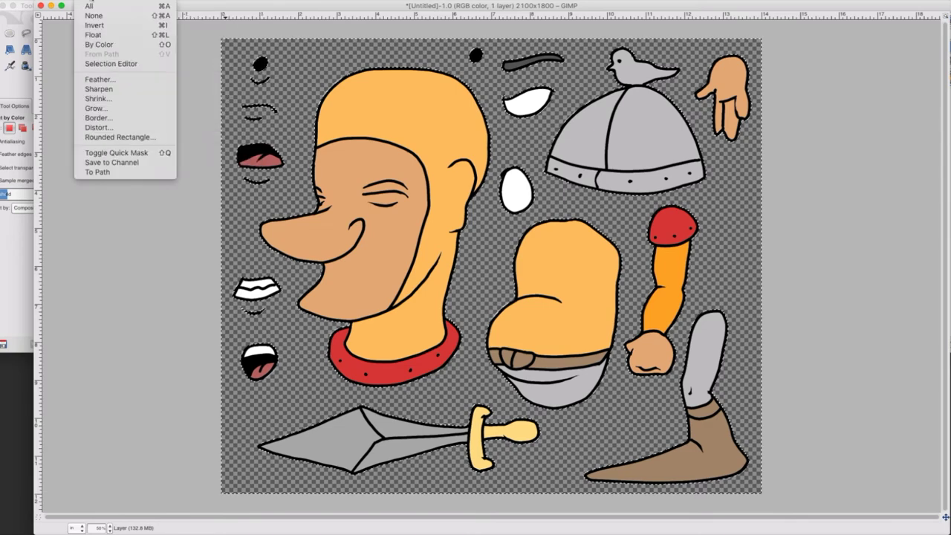
pyautogui.click(111, 27)
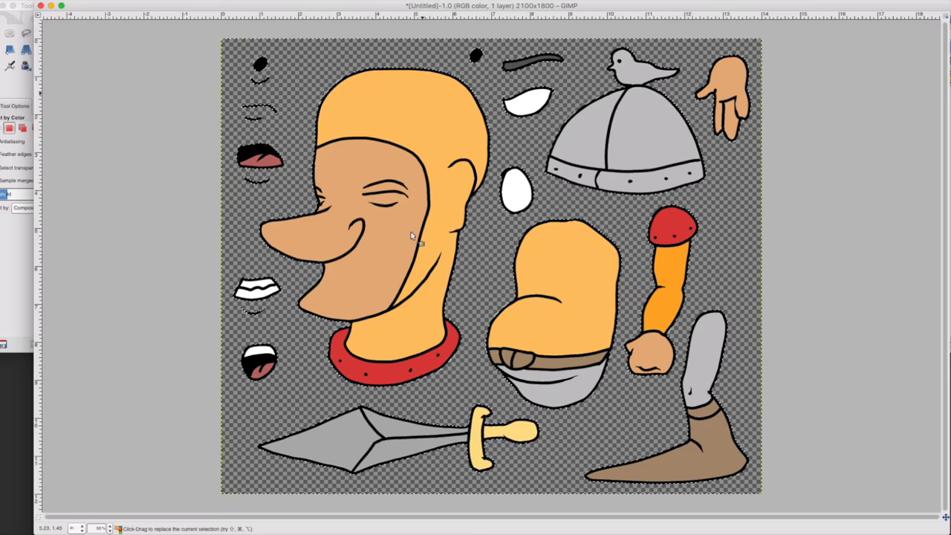
# Apply the Dilate filter to the selected knight parts.
pyautogui.click(234, 0)
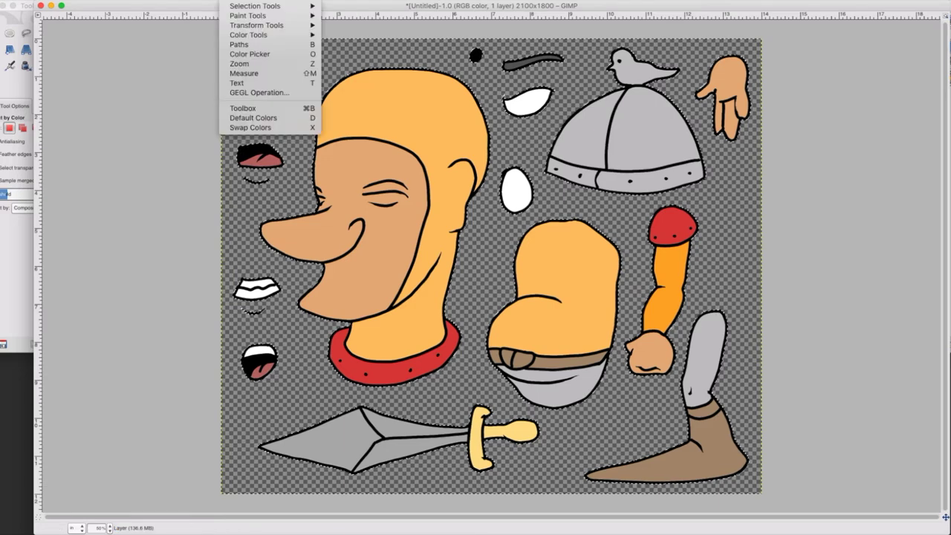
pyautogui.moveTo(262, 0)
pyautogui.moveTo(274, 120)
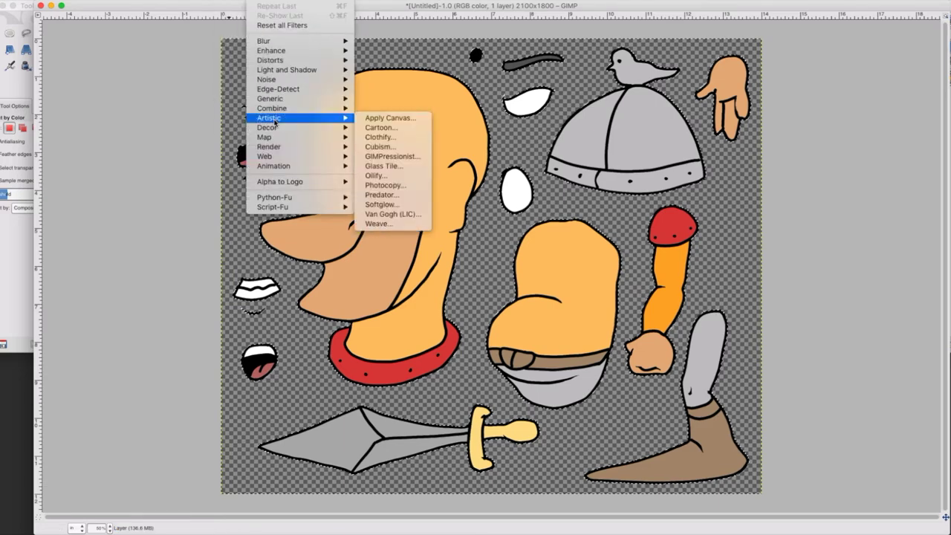
pyautogui.moveTo(276, 160)
pyautogui.moveTo(300, 109)
pyautogui.moveTo(343, 98)
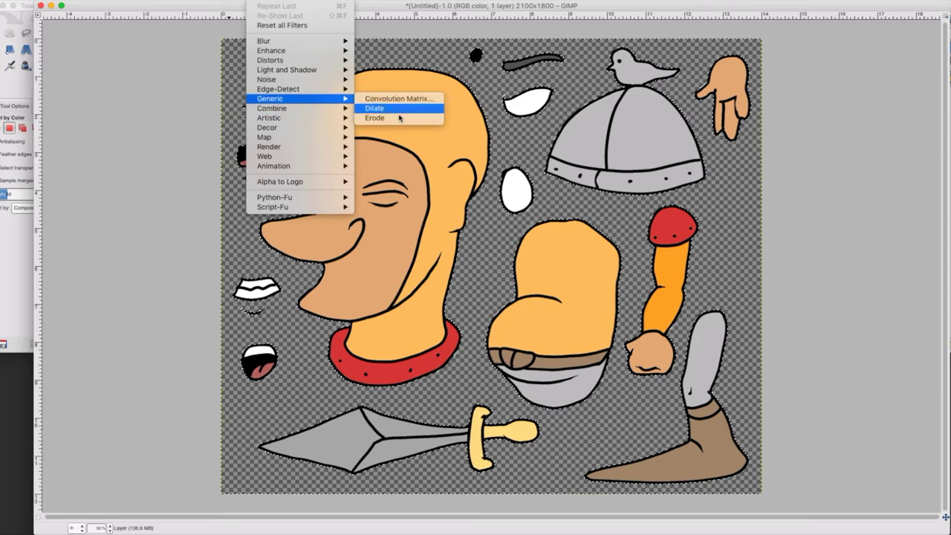
pyautogui.click(380, 108)
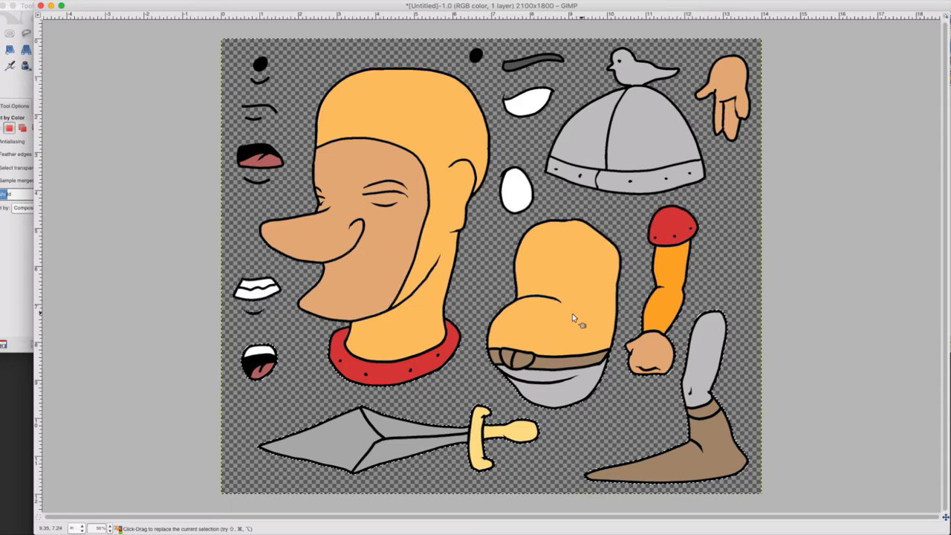
pyautogui.press('shift+super+a')
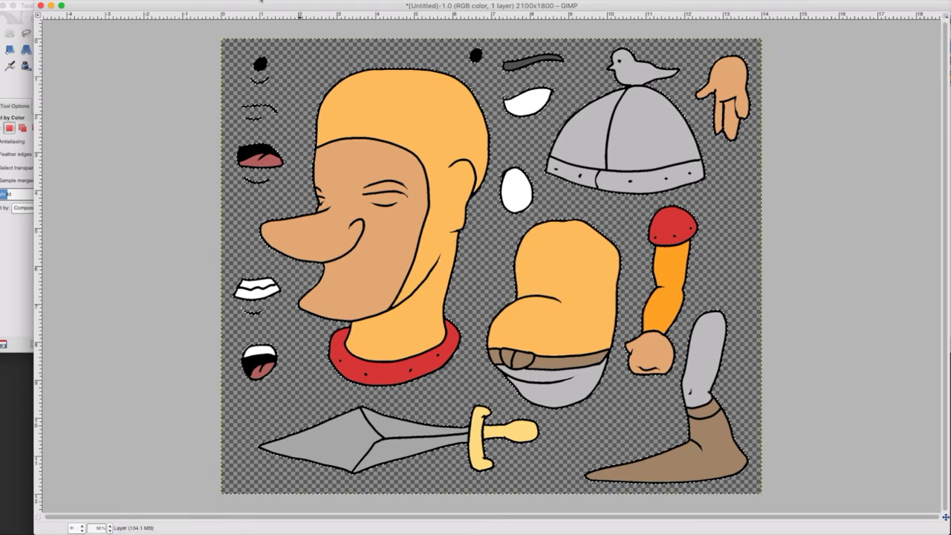
pyautogui.click(260, 1)
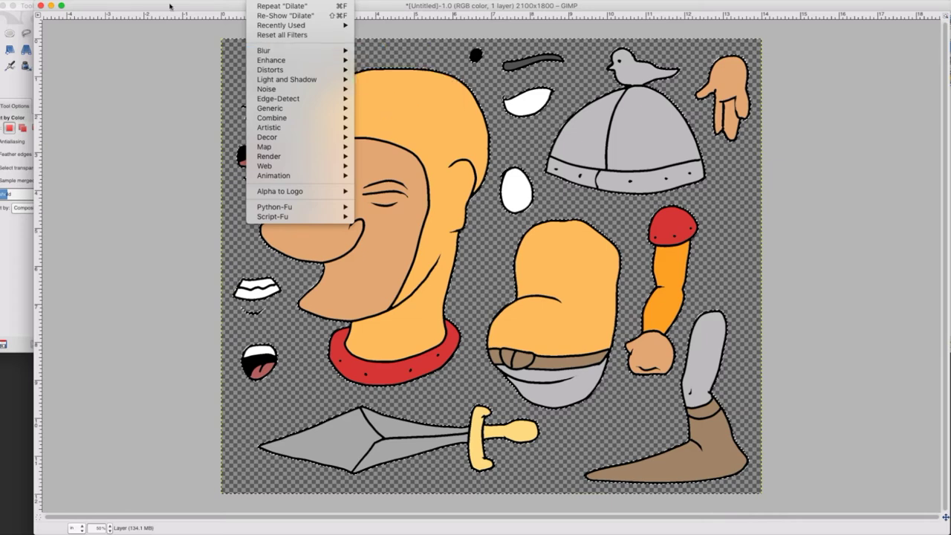
# Merge the top knight layer down onto the layer beneath it.
pyautogui.moveTo(171, 0)
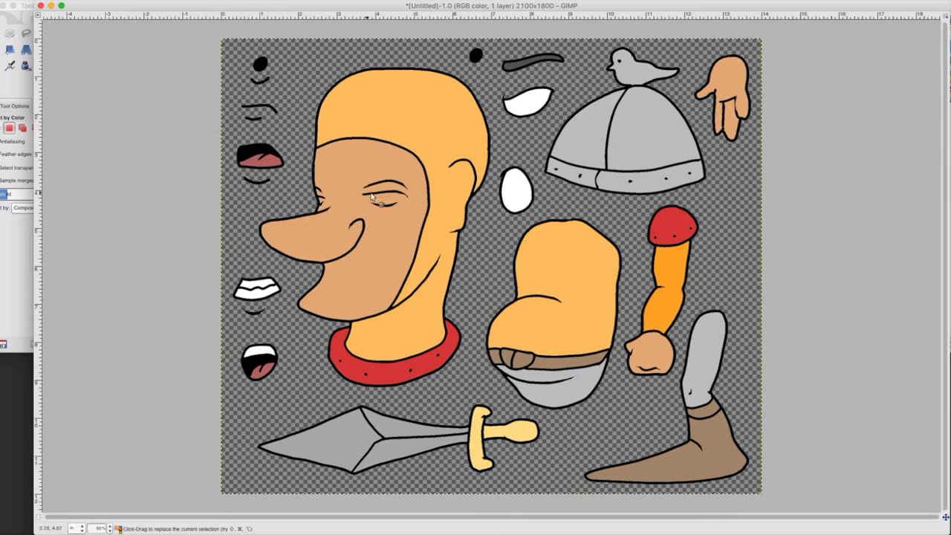
pyautogui.click(949, 83)
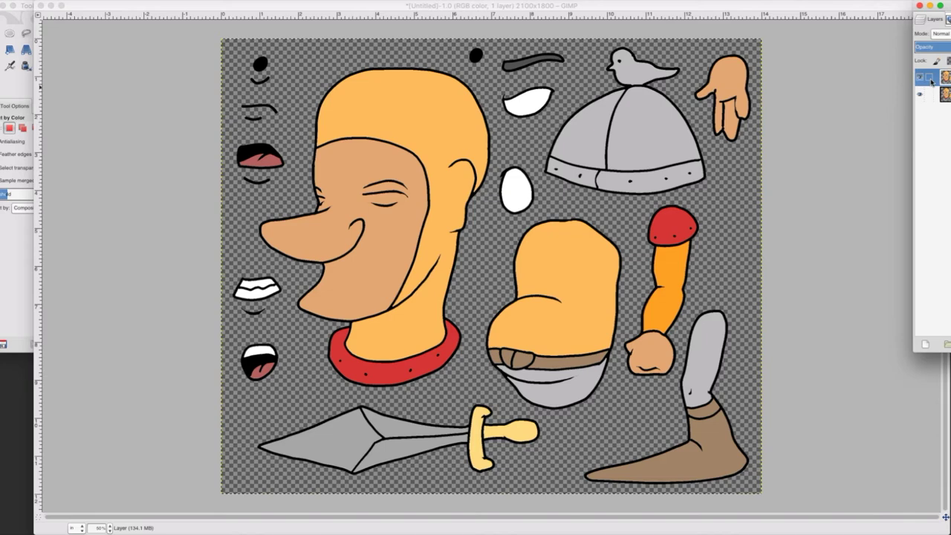
pyautogui.rightClick(934, 80)
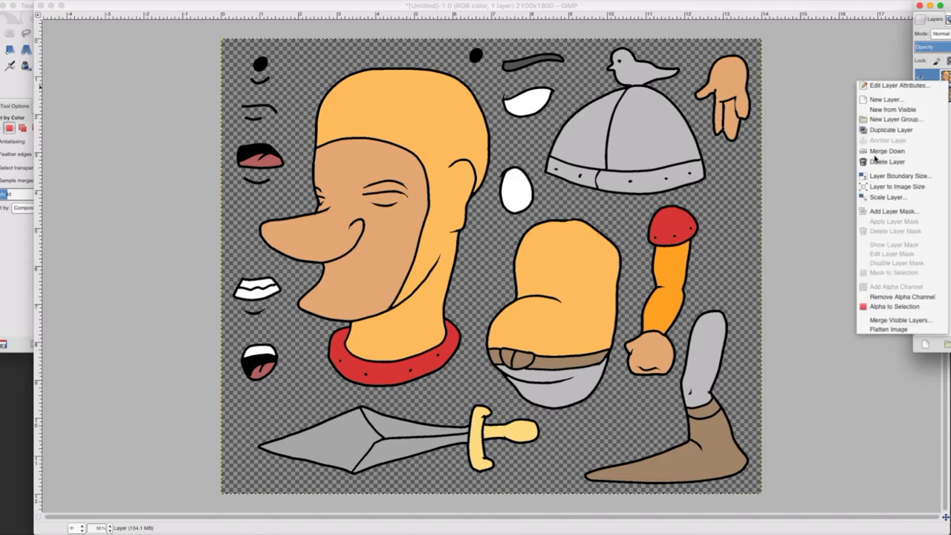
pyautogui.click(875, 153)
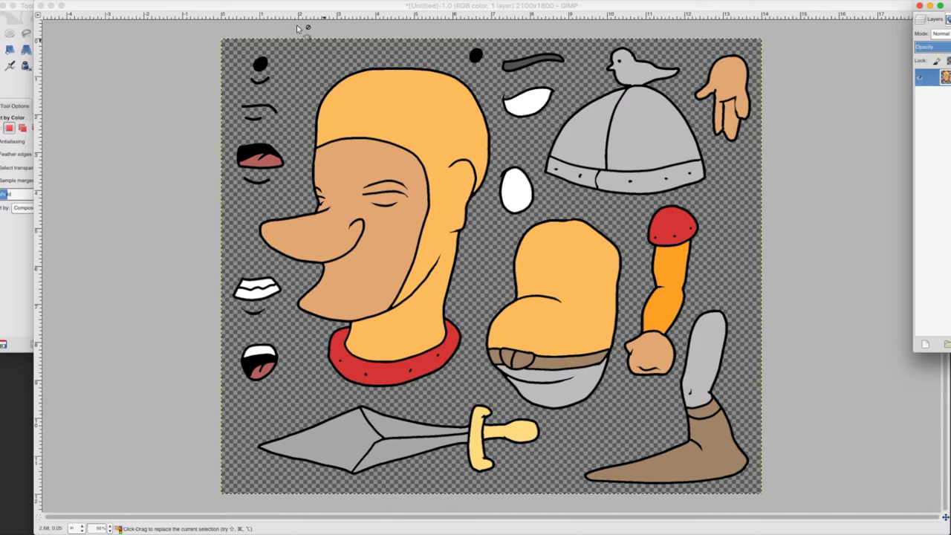
# Apply the Blur filter to the merged layer holding all the knight parts.
pyautogui.click(257, 0)
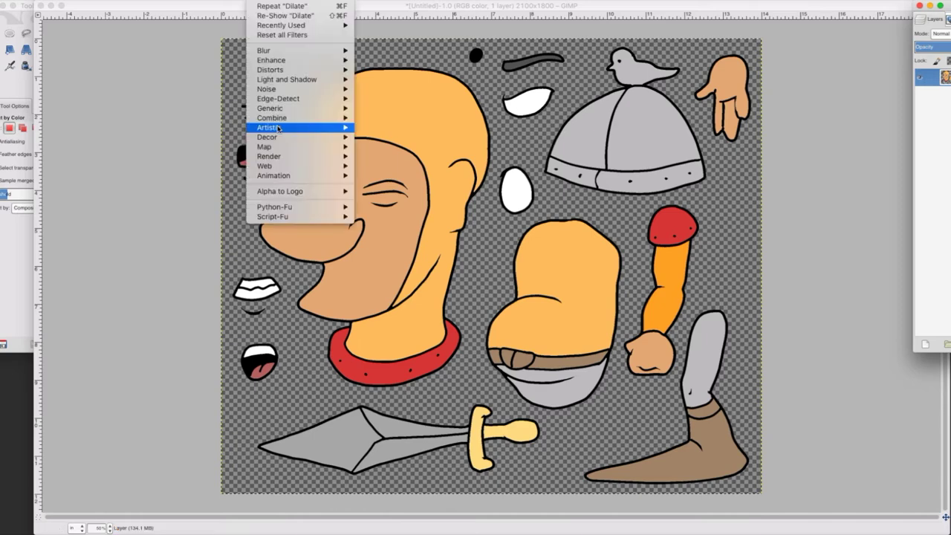
pyautogui.moveTo(278, 129)
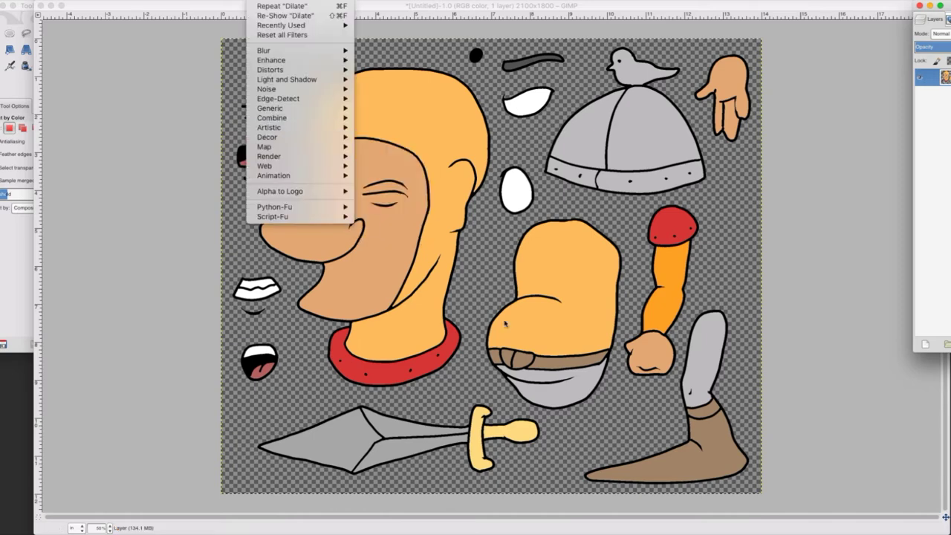
pyautogui.click(232, 0)
pyautogui.click(266, 1)
pyautogui.moveTo(276, 52)
pyautogui.click(365, 53)
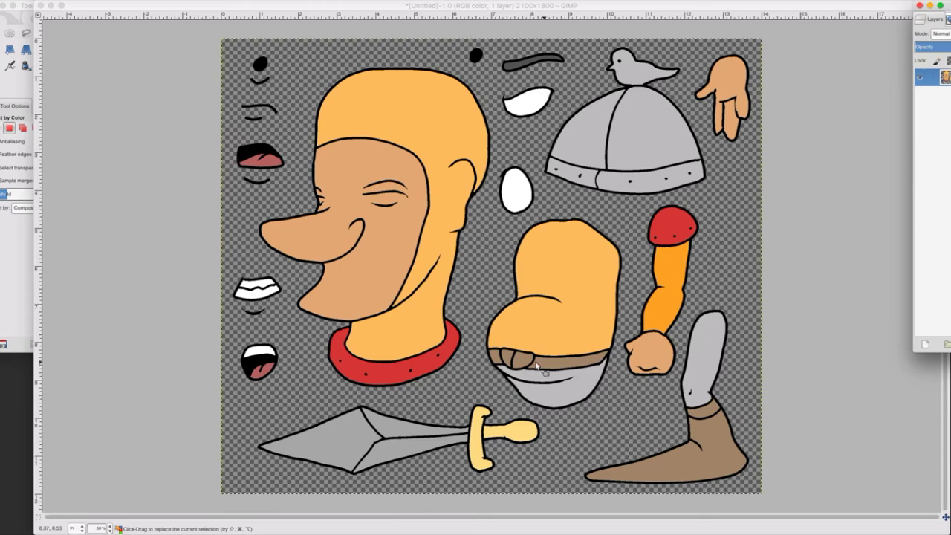
# Select the transparent background around the knight parts by colour in the blurred layer.
pyautogui.click(492, 180)
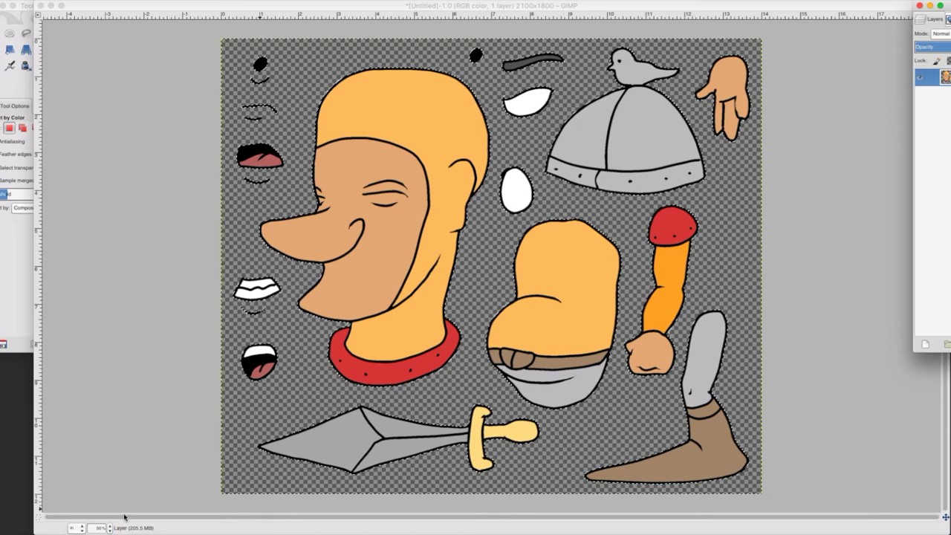
pyautogui.click(99, 527)
pyautogui.click(101, 472)
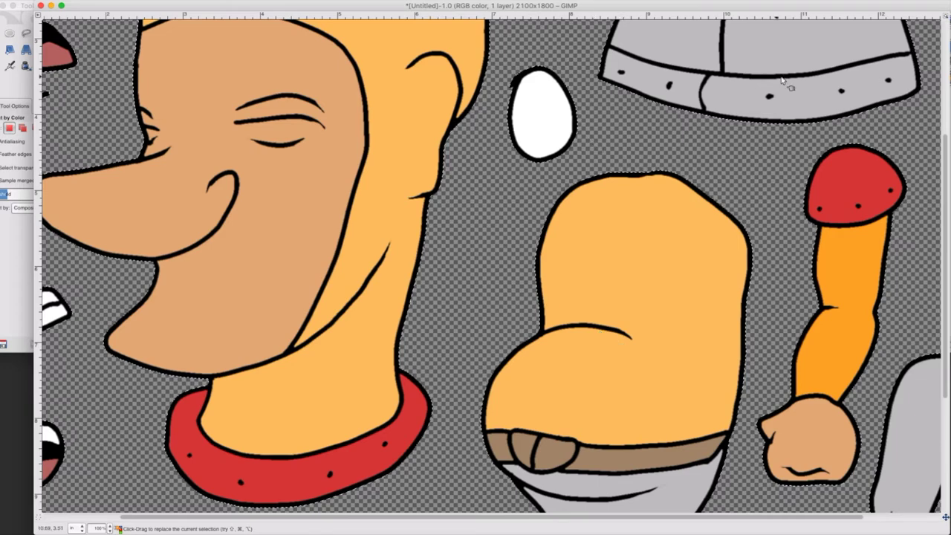
pyautogui.click(264, 0)
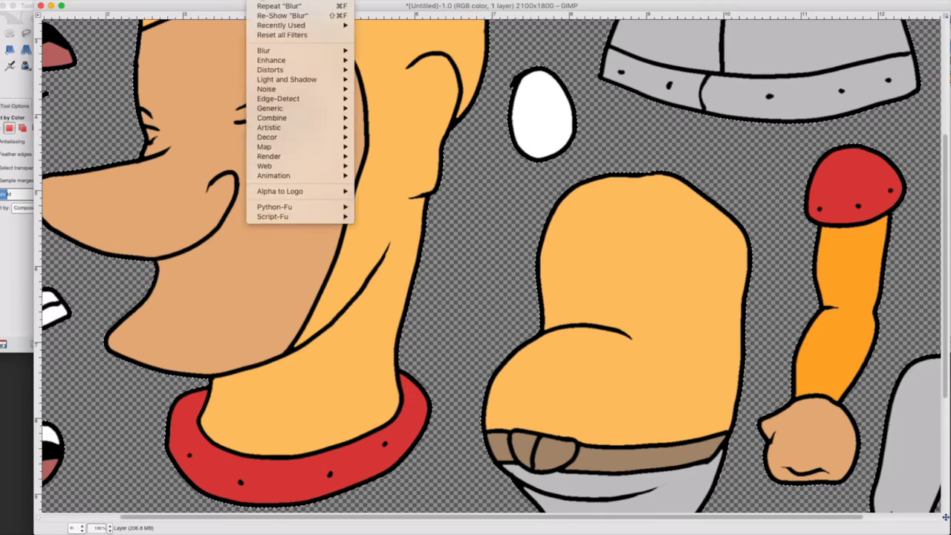
pyautogui.moveTo(327, 108)
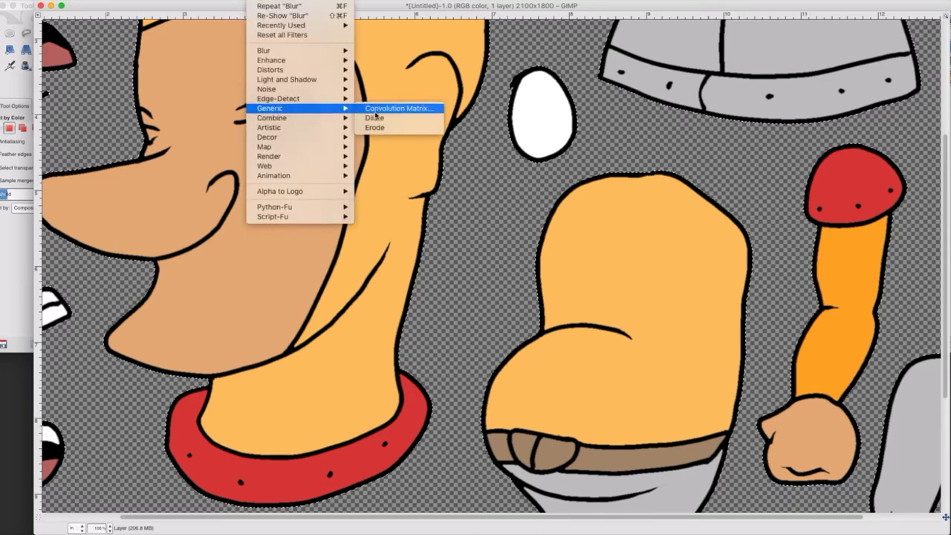
pyautogui.moveTo(309, 129)
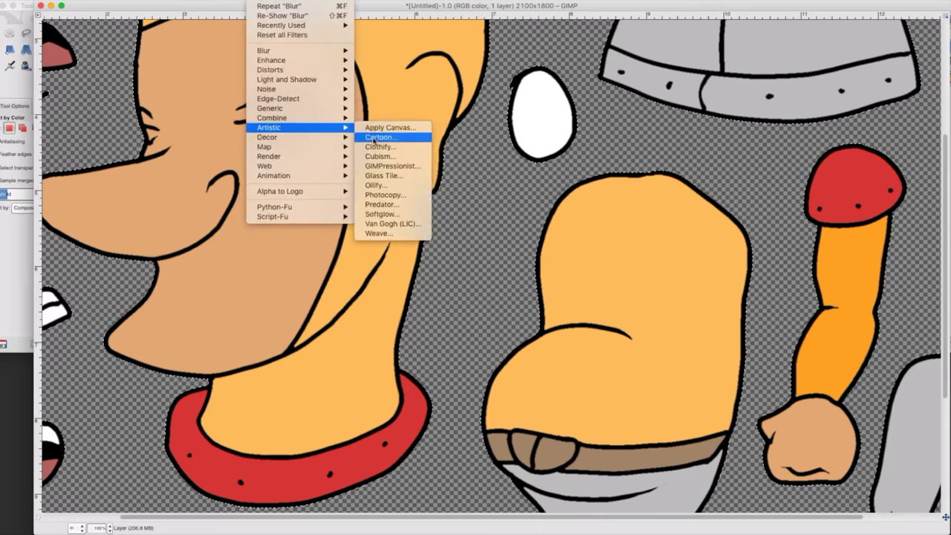
pyautogui.click(380, 186)
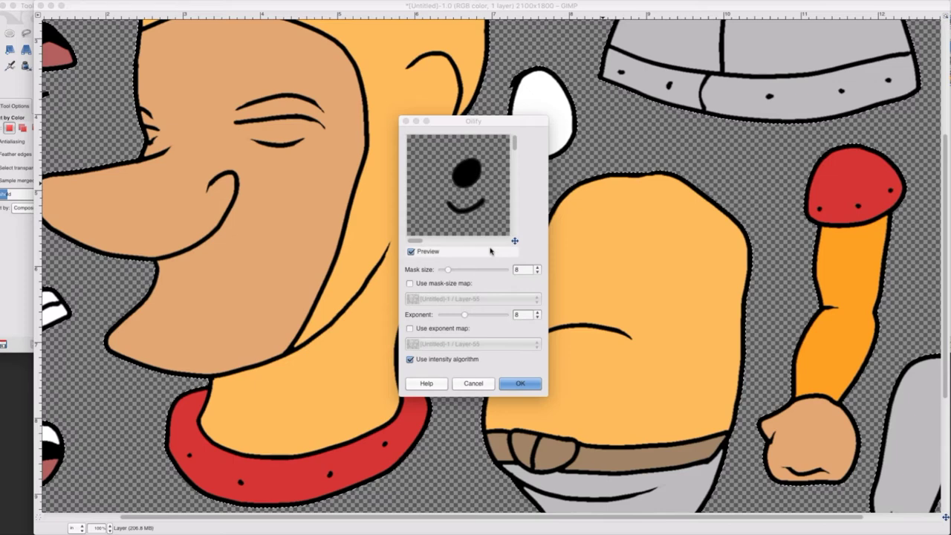
pyautogui.press('Escape')
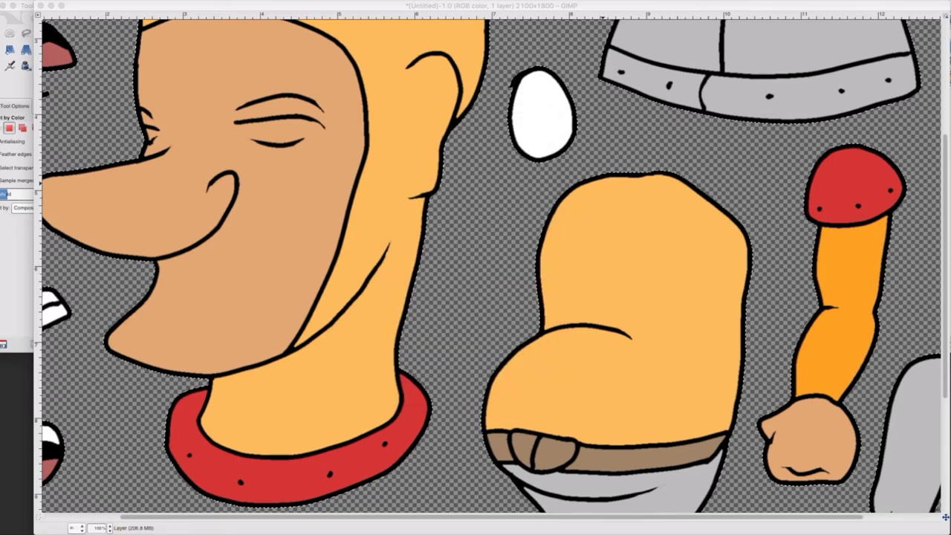
pyautogui.click(266, 0)
pyautogui.moveTo(297, 141)
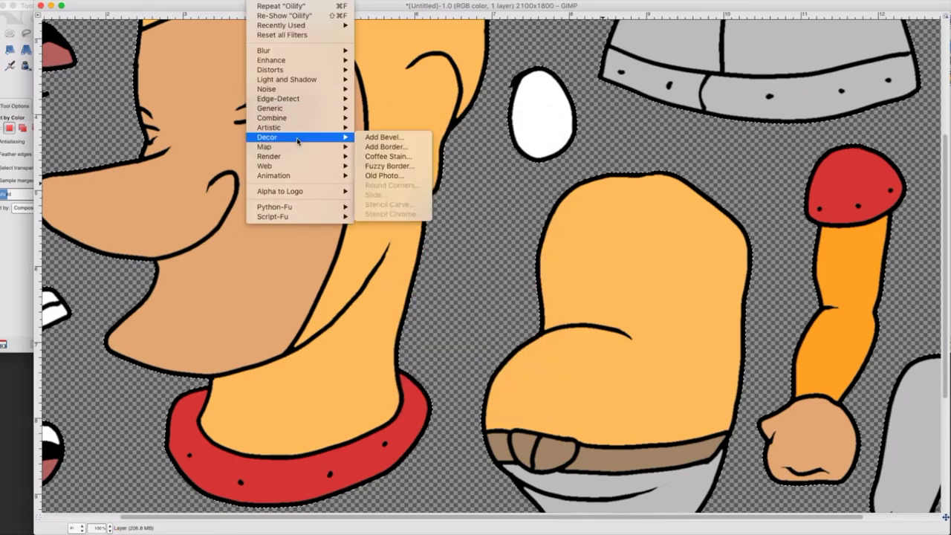
pyautogui.moveTo(334, 128)
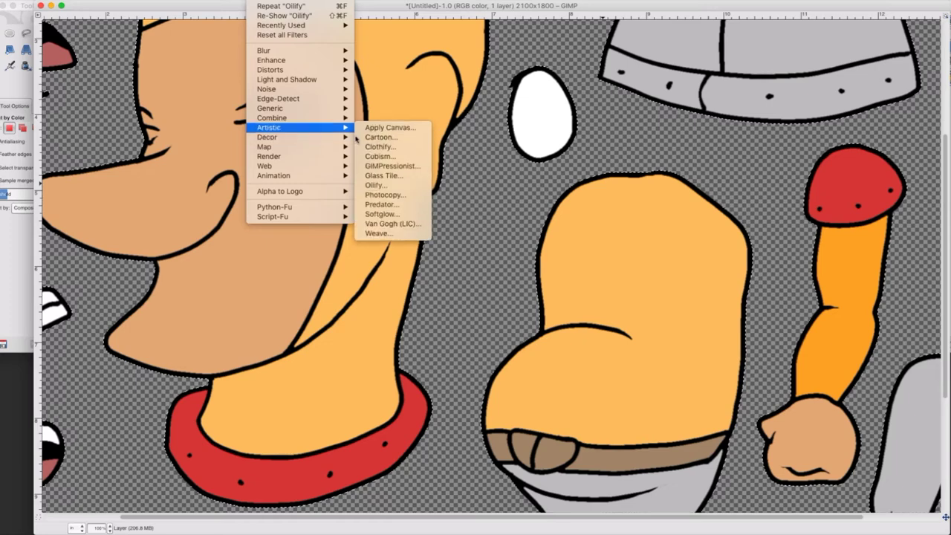
pyautogui.click(389, 186)
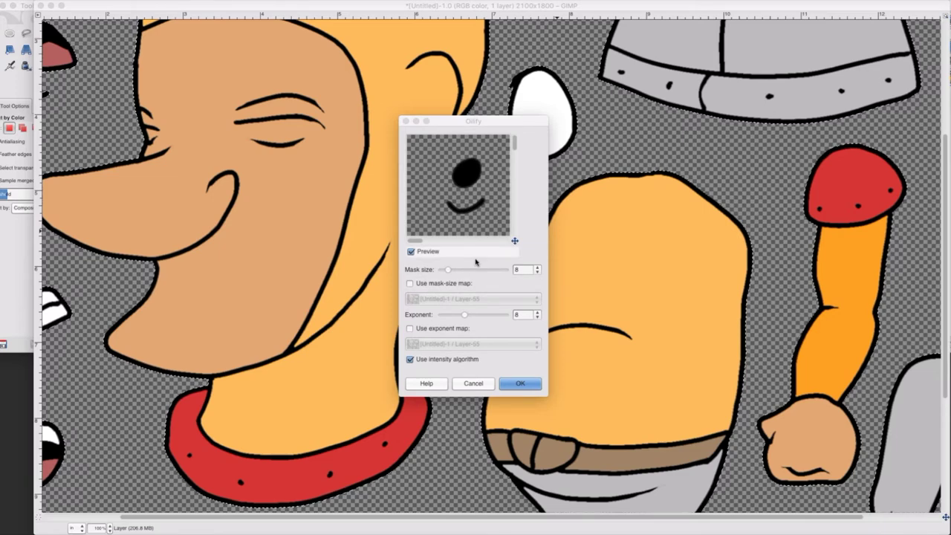
pyautogui.click(473, 383)
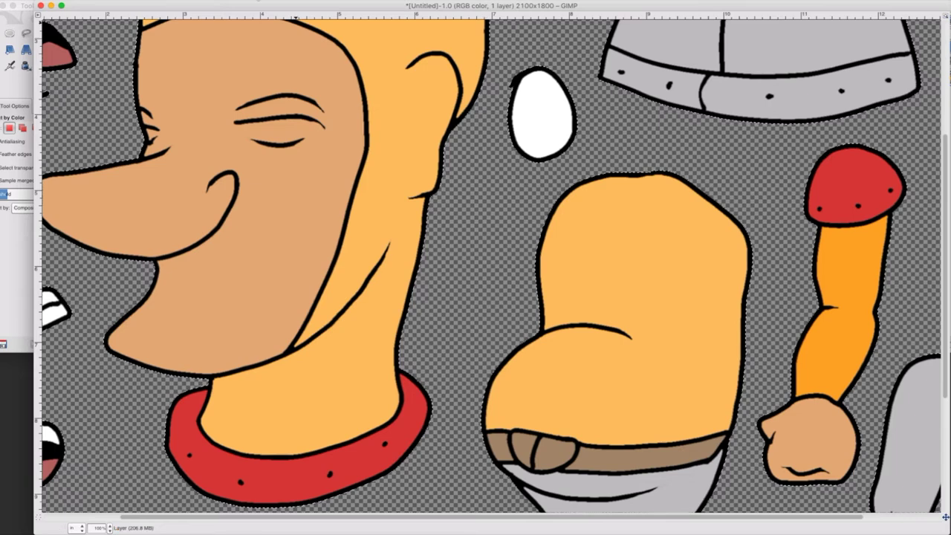
pyautogui.click(258, 0)
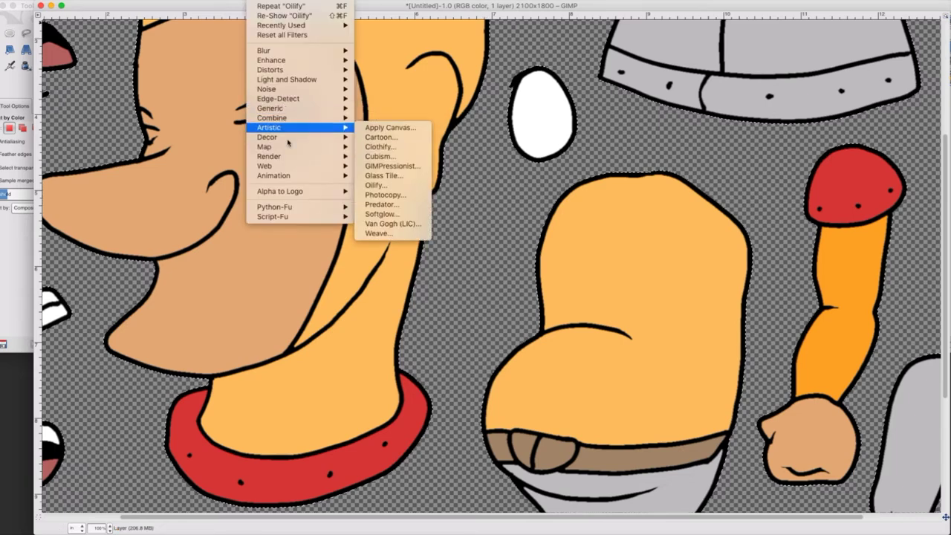
pyautogui.click(405, 184)
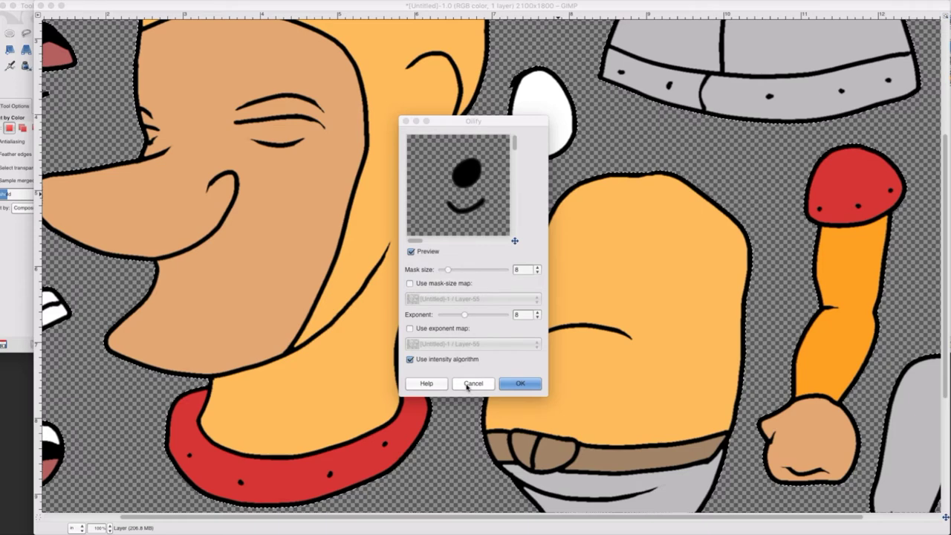
pyautogui.click(406, 121)
# Apply the artistic Cartoon filter to the merged knight layer.
pyautogui.click(261, 1)
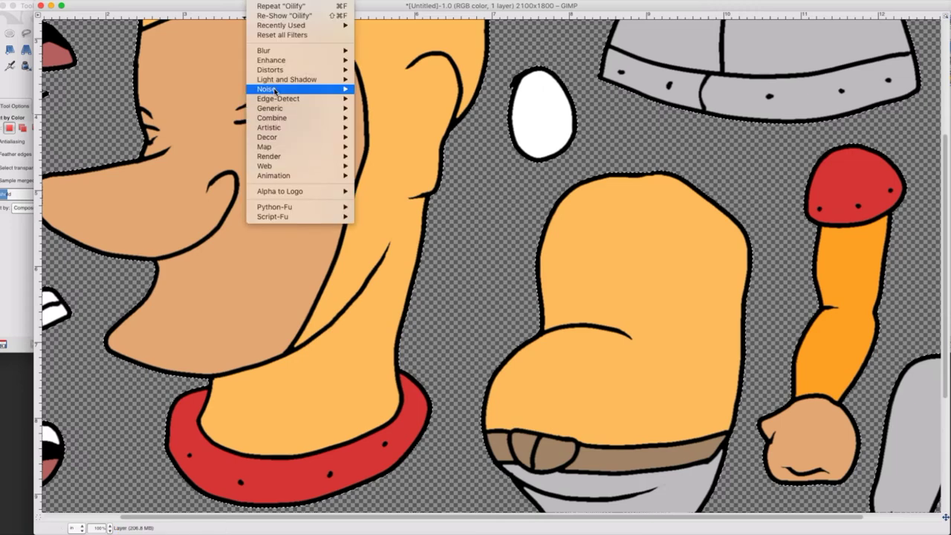
pyautogui.moveTo(280, 63)
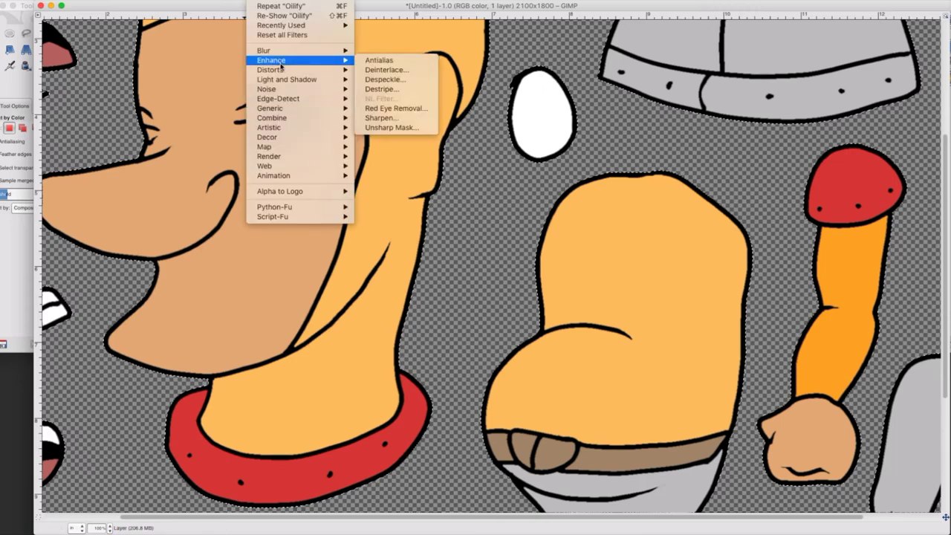
pyautogui.moveTo(340, 131)
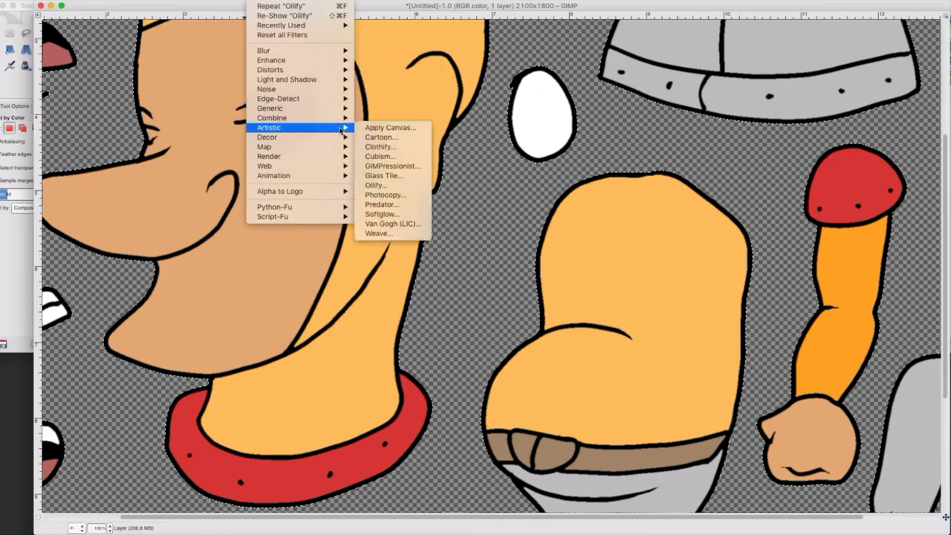
pyautogui.click(376, 138)
pyautogui.click(520, 346)
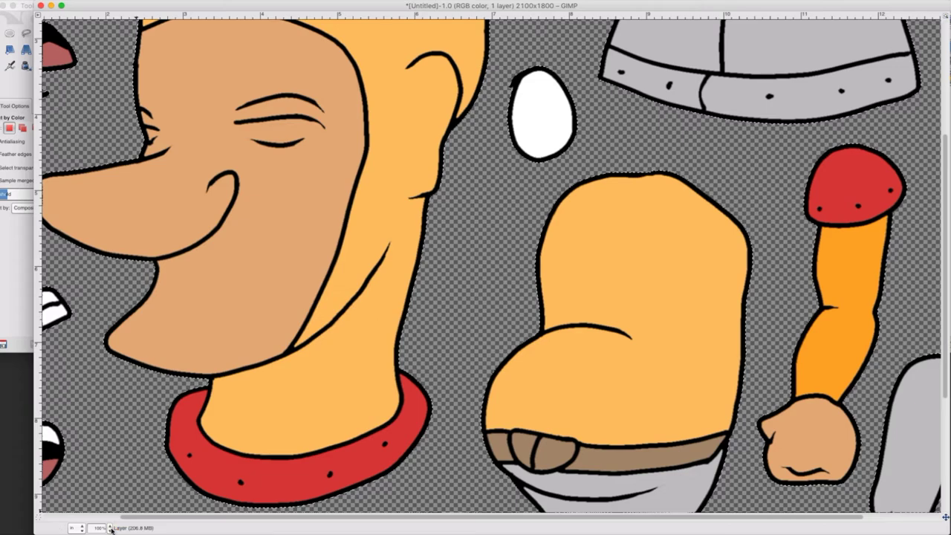
# Set the image zoom to 50% and switch to the Ink tool.
pyautogui.click(110, 528)
pyautogui.click(102, 506)
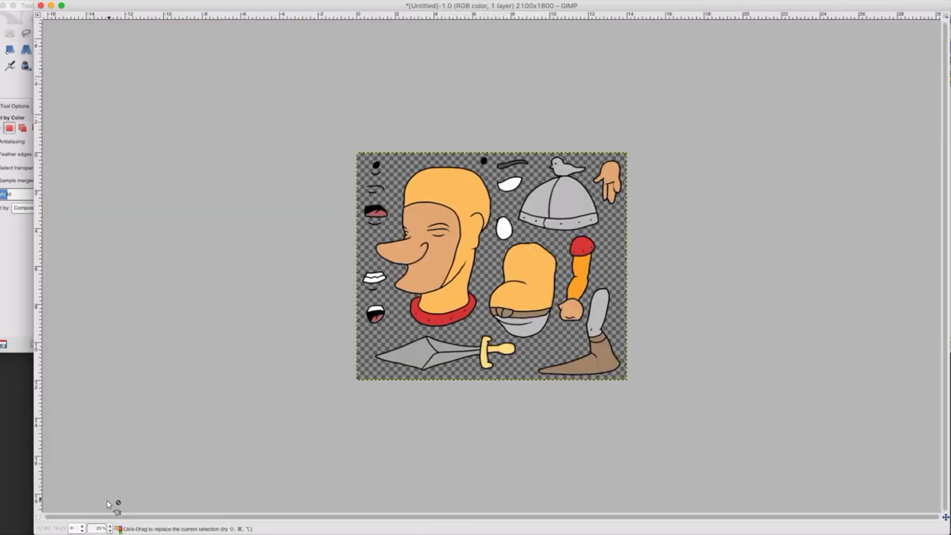
pyautogui.click(109, 527)
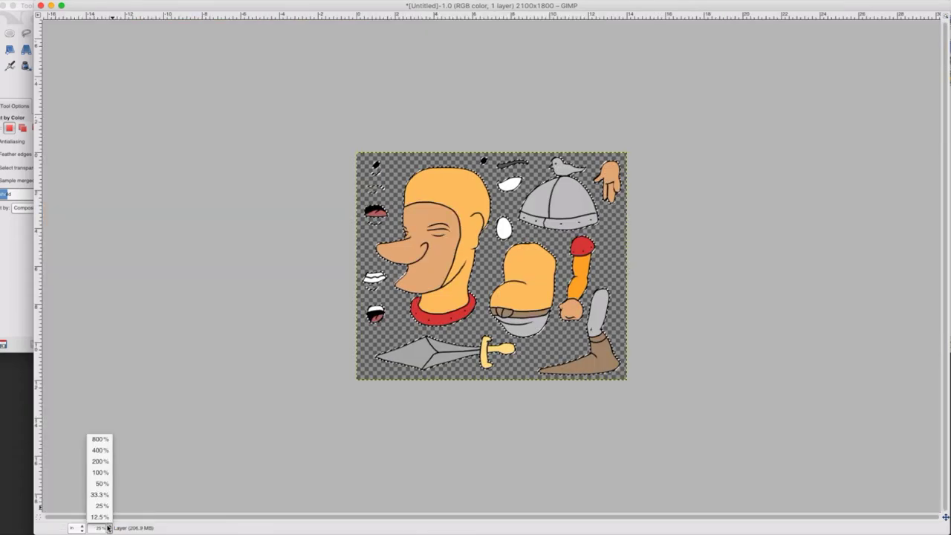
pyautogui.click(100, 483)
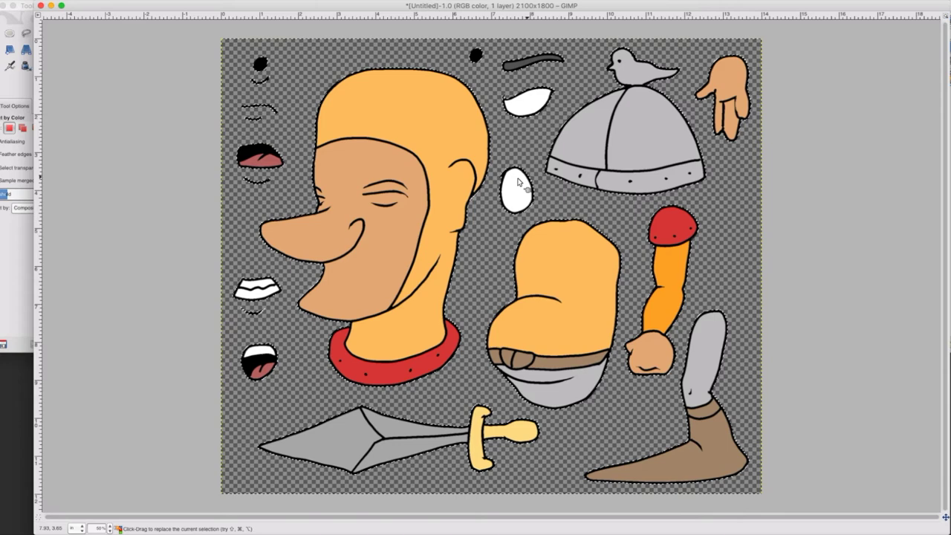
pyautogui.click(2, 57)
pyautogui.click(1, 53)
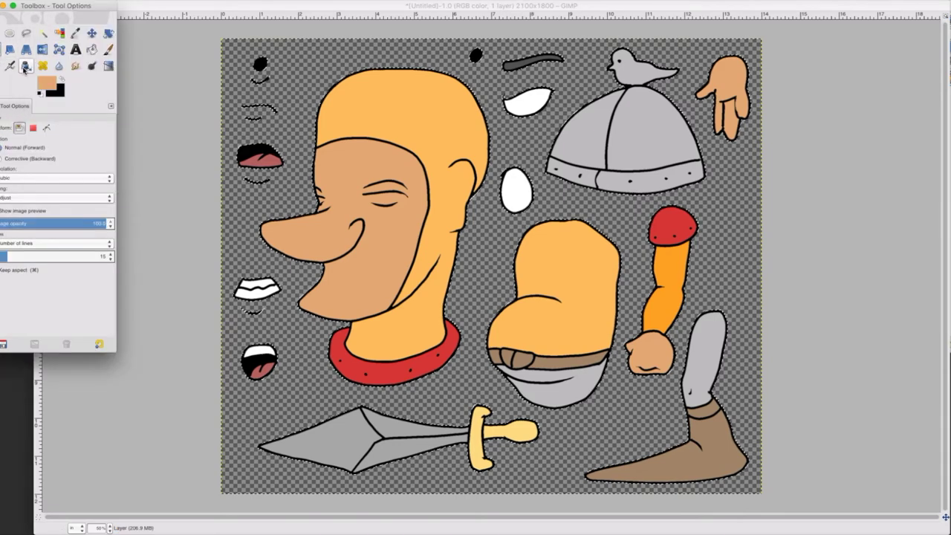
pyautogui.click(25, 69)
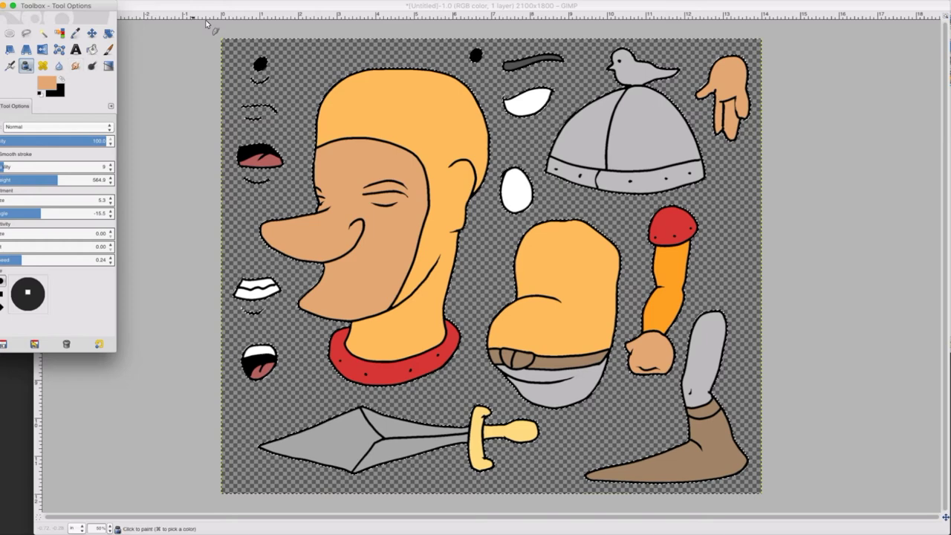
pyautogui.click(247, 6)
pyautogui.click(259, 1)
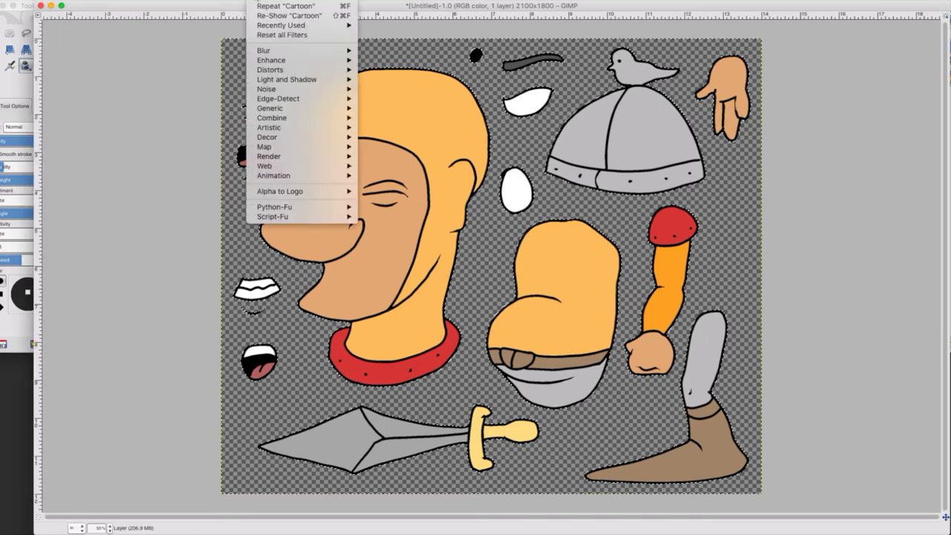
pyautogui.moveTo(222, 1)
pyautogui.moveTo(258, 0)
pyautogui.moveTo(274, 119)
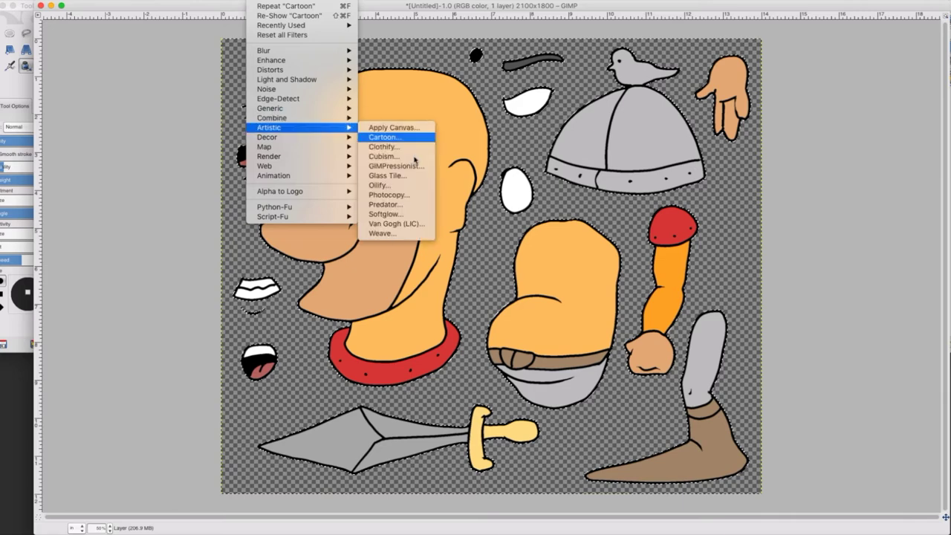
pyautogui.click(386, 190)
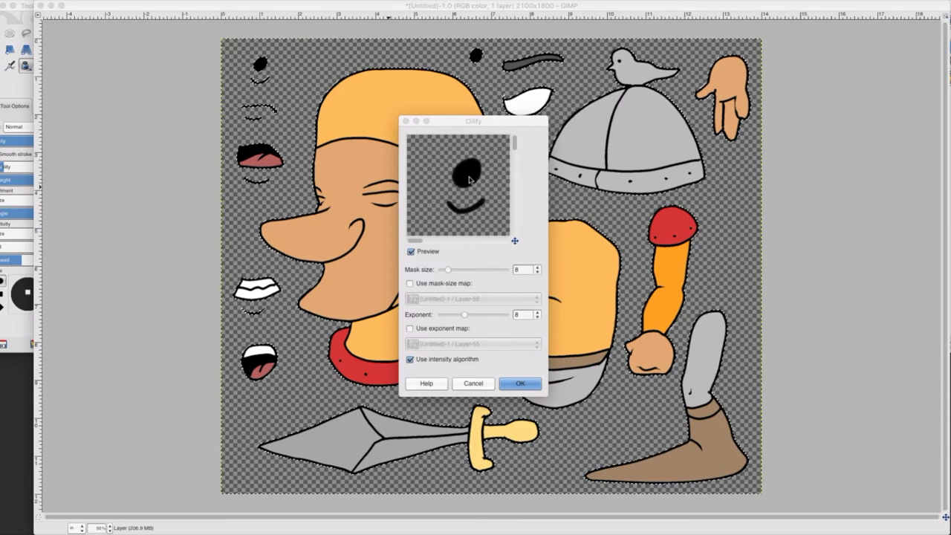
pyautogui.click(404, 121)
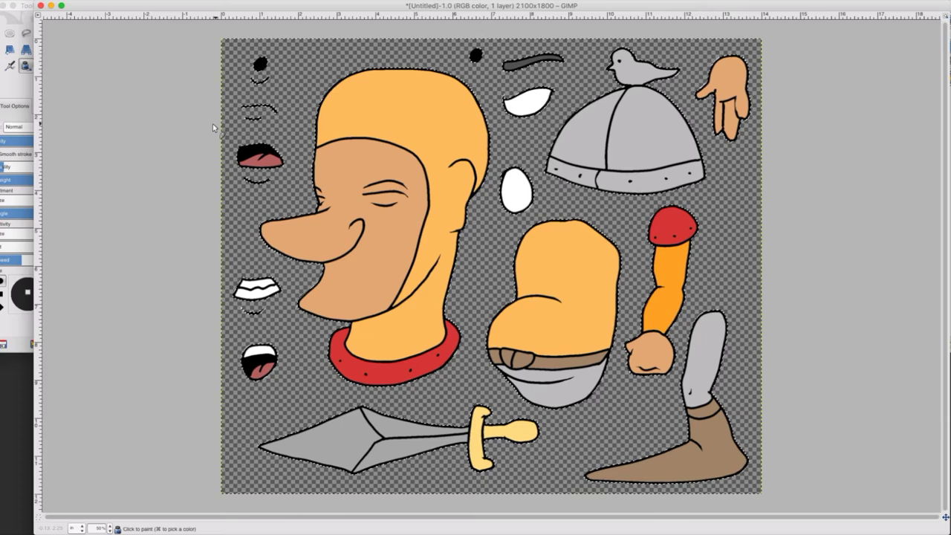
# Open the program's About information to check which version is installed.
pyautogui.click(24, 0)
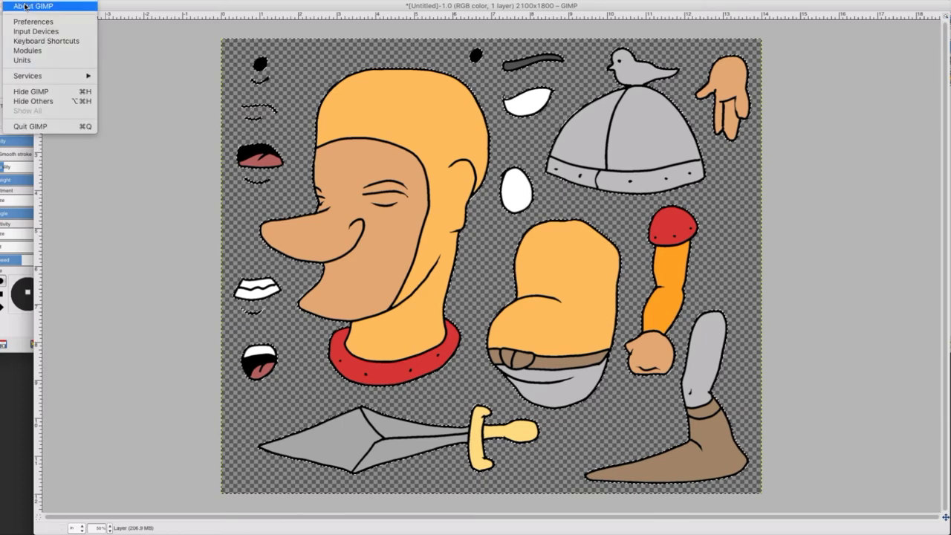
pyautogui.click(26, 7)
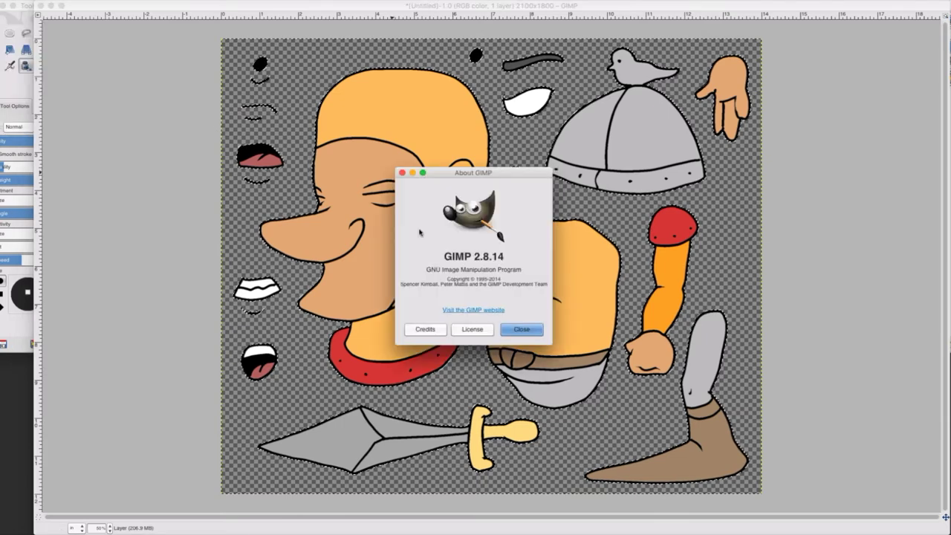
# Close the version information and enclose the small round black mouth and its lip line in a rectangular selection.
pyautogui.click(401, 173)
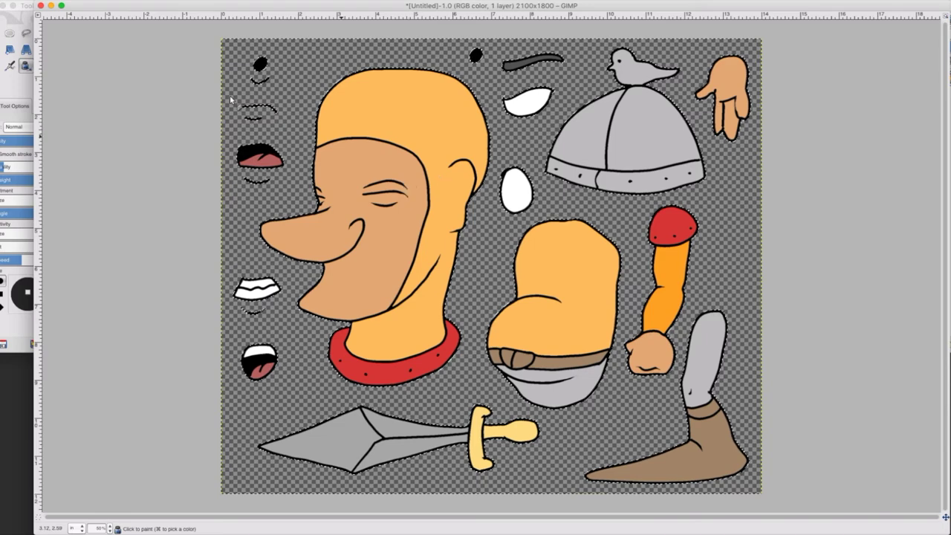
pyautogui.moveTo(92, 2); pyautogui.dragTo(98, 2)
pyautogui.click(30, 38)
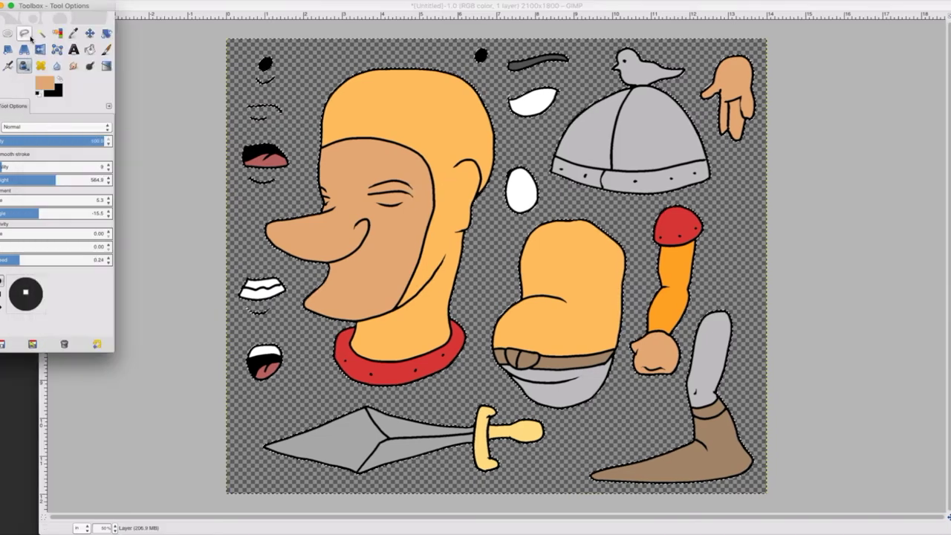
pyautogui.click(24, 35)
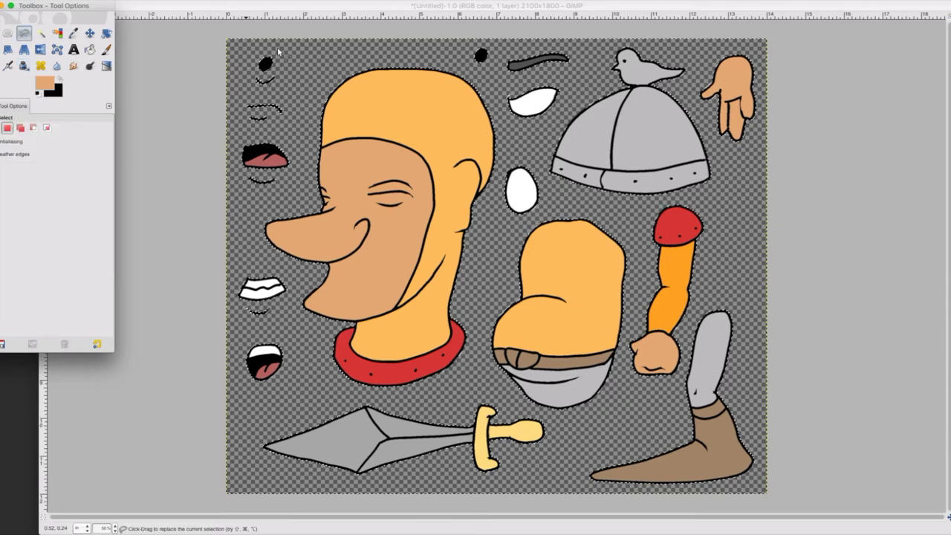
pyautogui.click(1, 34)
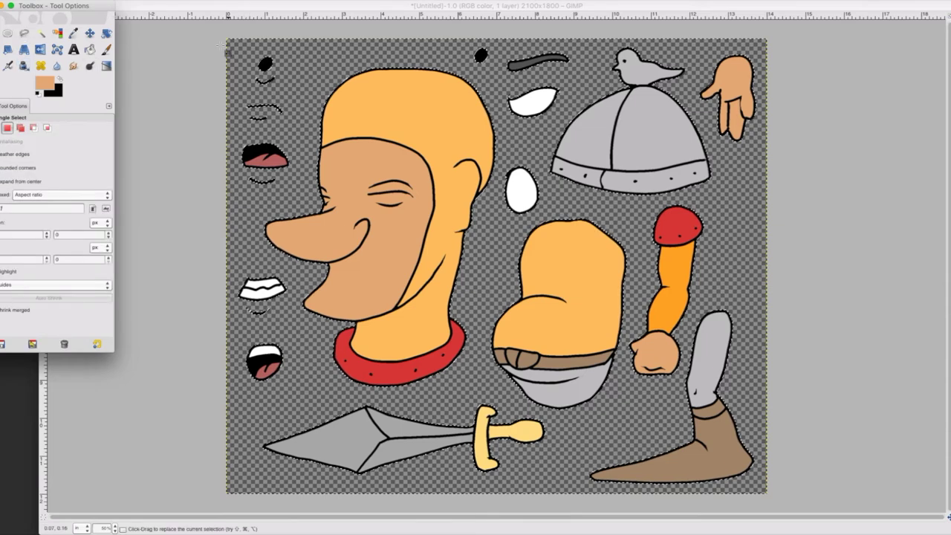
pyautogui.click(245, 53)
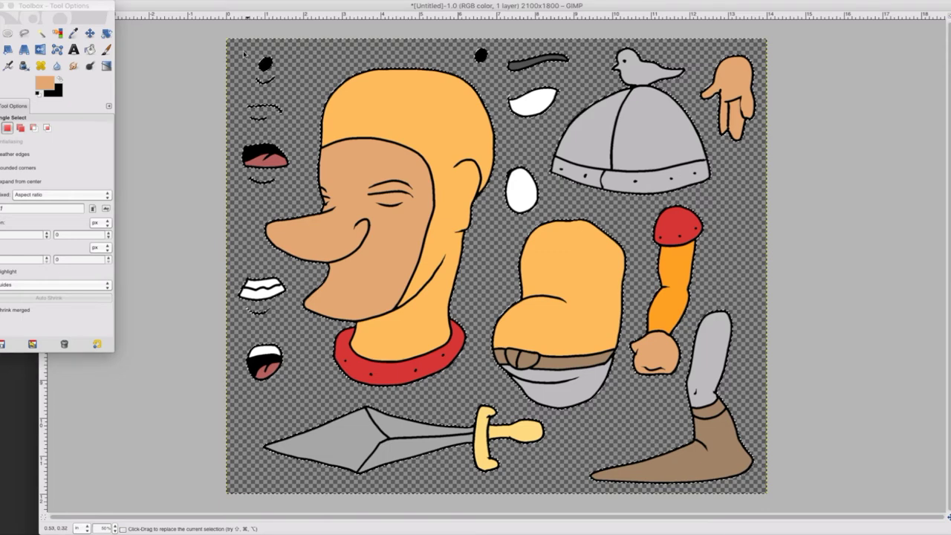
pyautogui.moveTo(244, 54); pyautogui.dragTo(286, 90)
# Cut the selected small round mouth out of the merged artwork and paste it onto a new layer of its own.
pyautogui.click(63, 2)
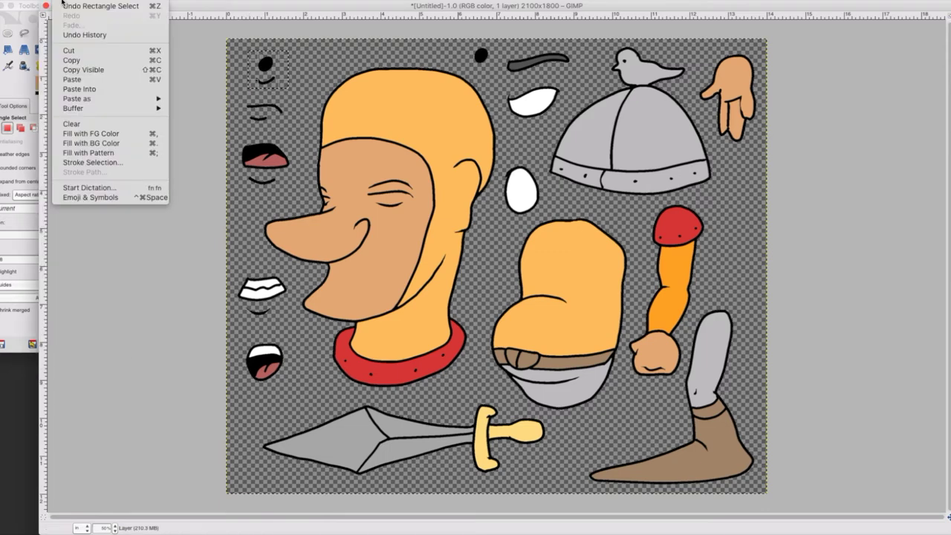
pyautogui.click(78, 60)
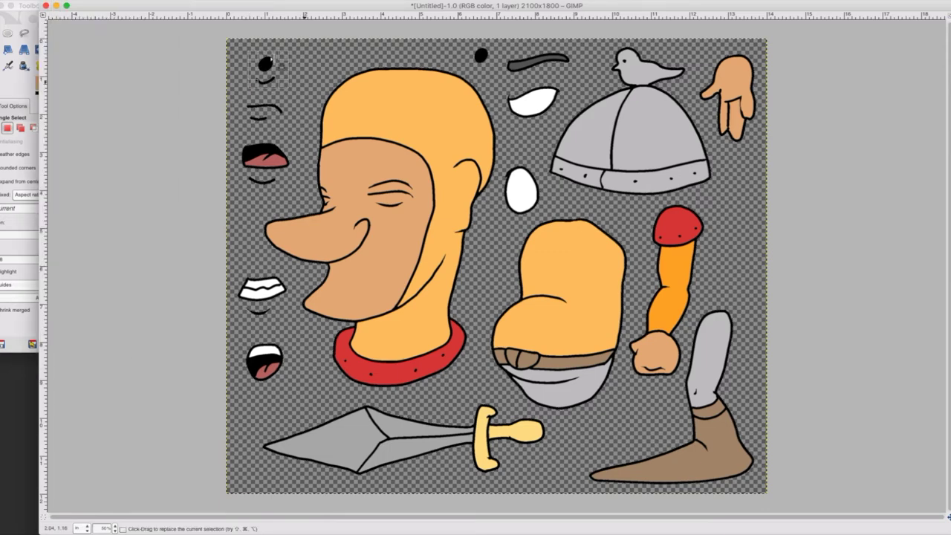
pyautogui.click(62, 2)
pyautogui.click(71, 60)
pyautogui.press('super+x')
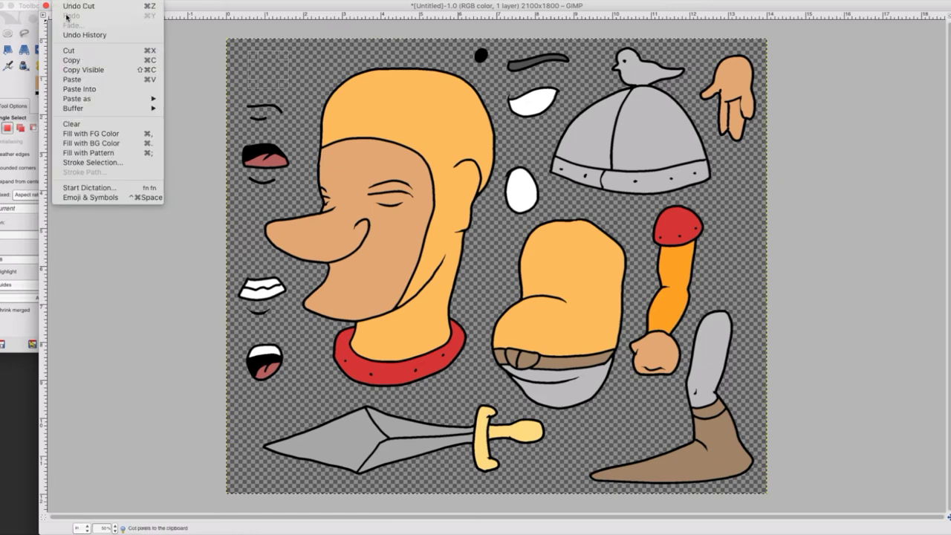
pyautogui.press('super+v')
pyautogui.click(179, 1)
pyautogui.click(179, 5)
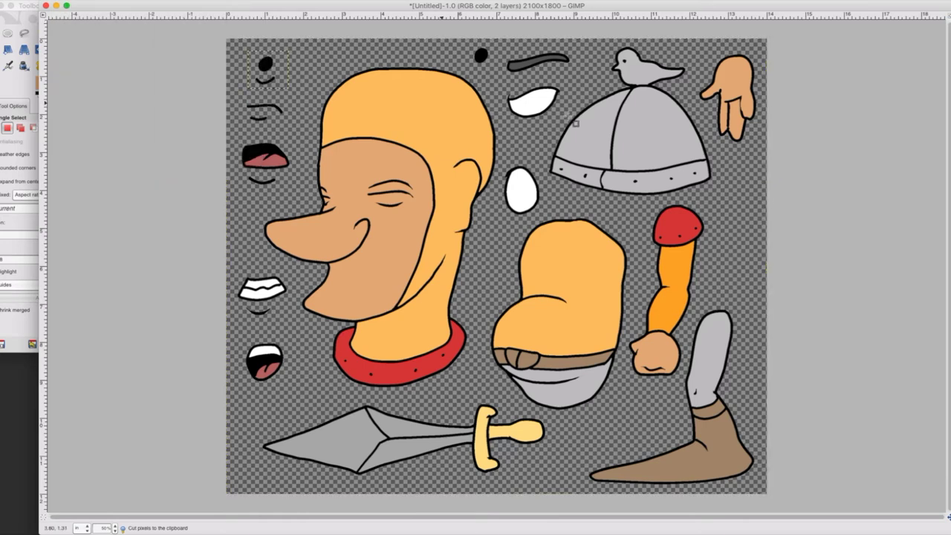
# Hide the pasted round-mouth layer and enclose the thin closed-line mouth on the base layer in a rectangular selection.
pyautogui.click(948, 111)
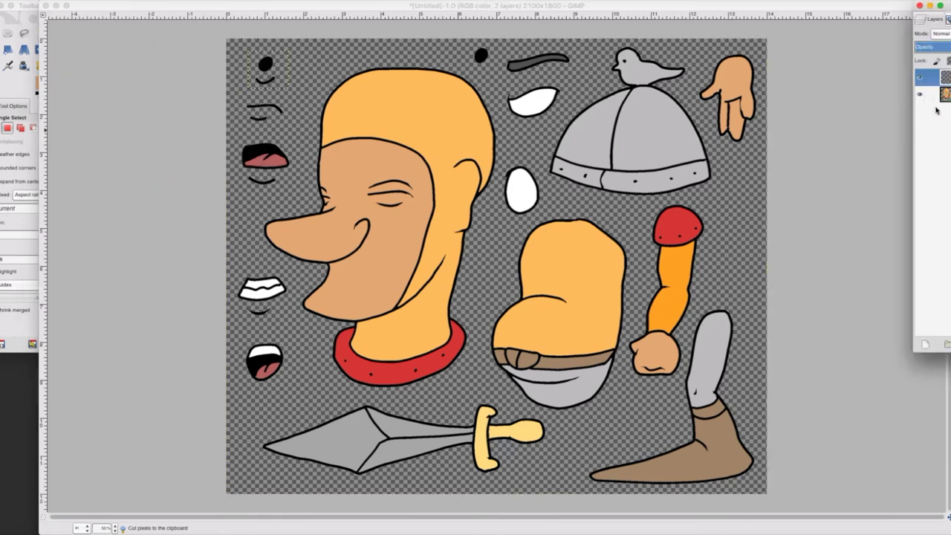
pyautogui.click(941, 7)
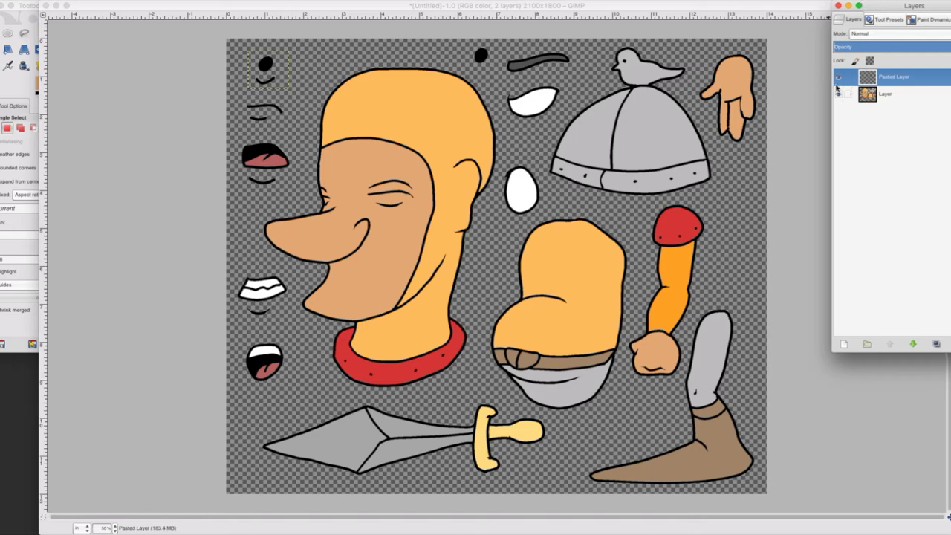
pyautogui.click(838, 77)
pyautogui.click(854, 99)
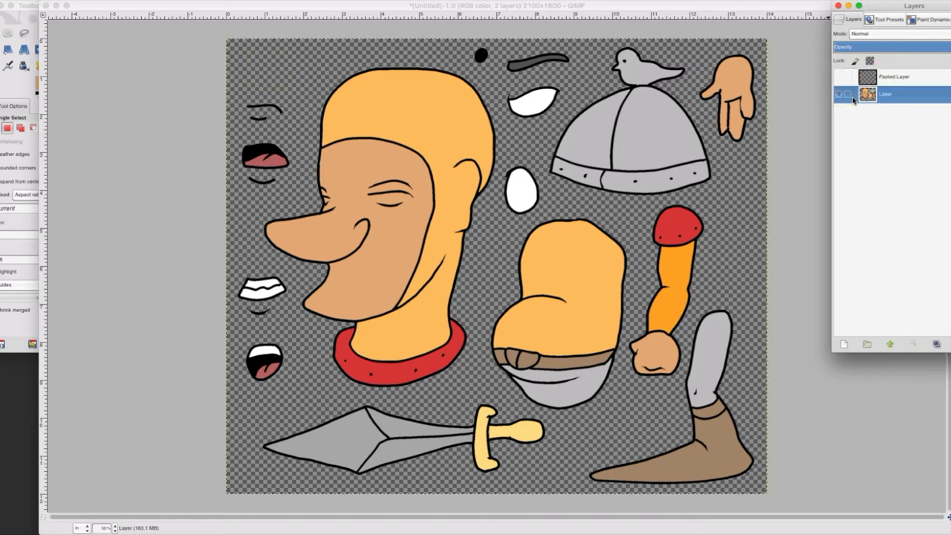
pyautogui.click(22, 33)
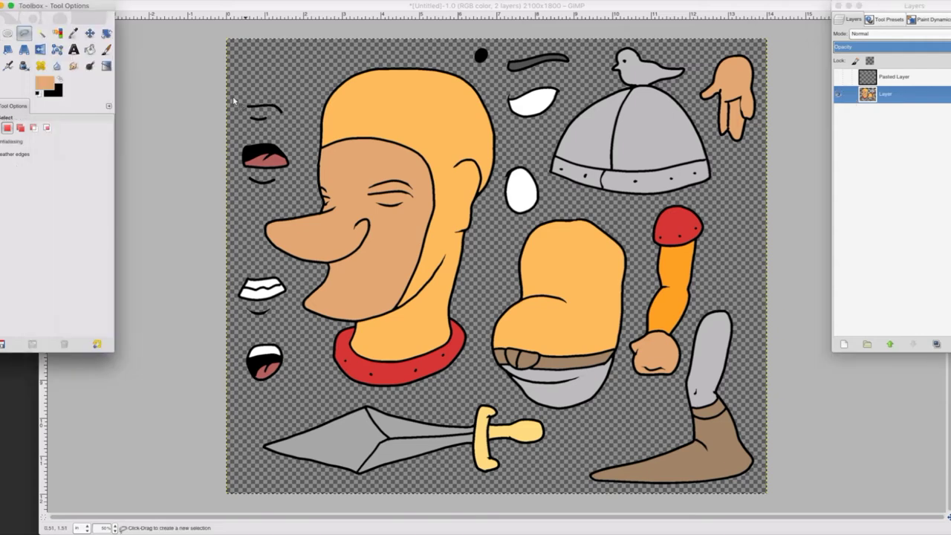
pyautogui.press('r')
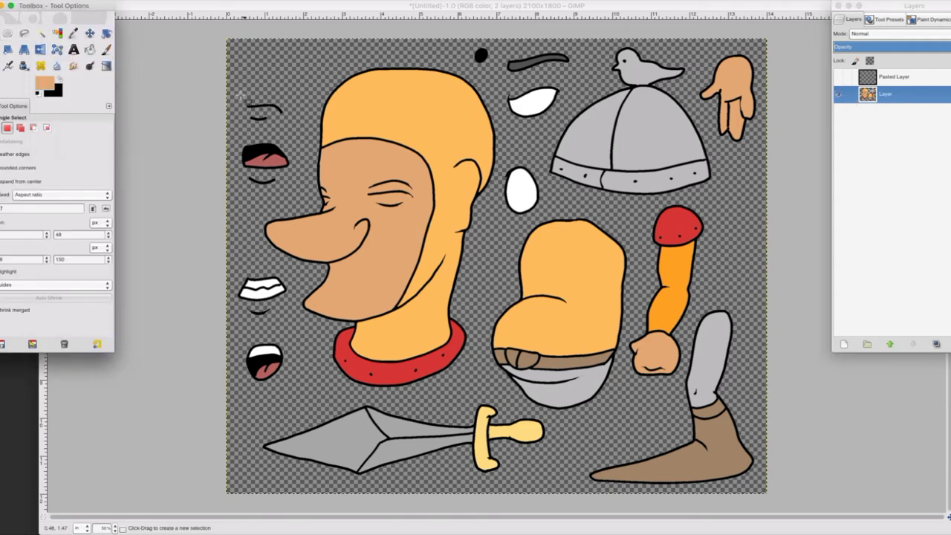
pyautogui.moveTo(243, 99); pyautogui.dragTo(289, 124)
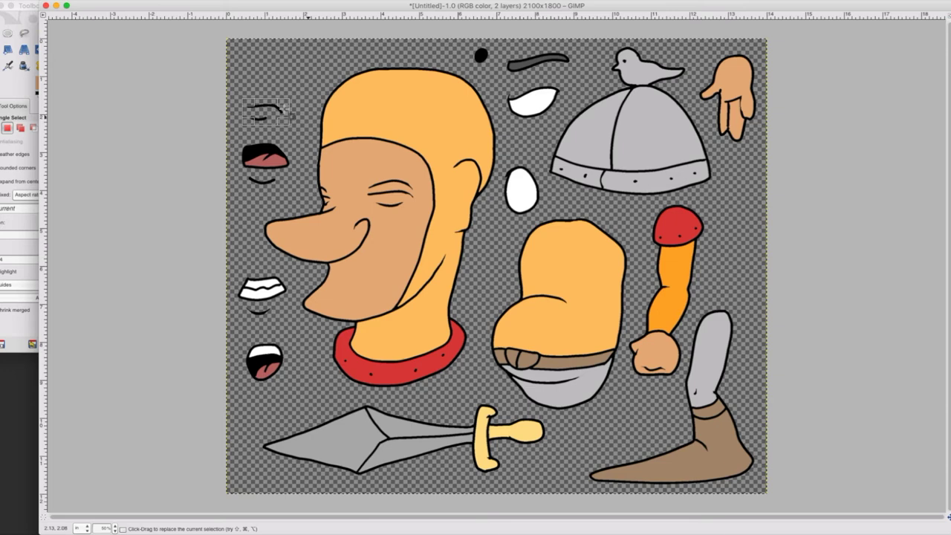
# Cut the closed-line mouth out of the base layer and paste it as a separate new layer.
pyautogui.click(65, 1)
pyautogui.click(70, 60)
pyautogui.click(64, 1)
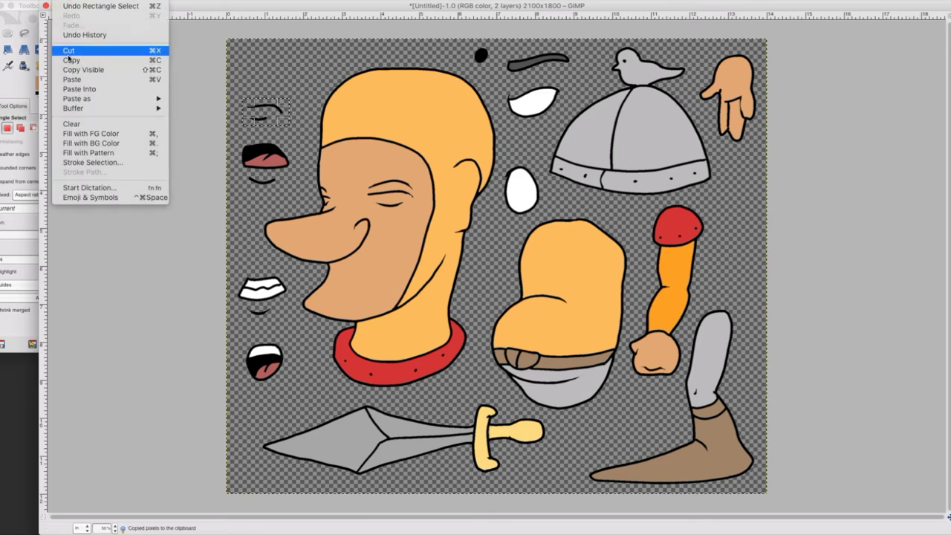
pyautogui.click(69, 54)
pyautogui.click(64, 1)
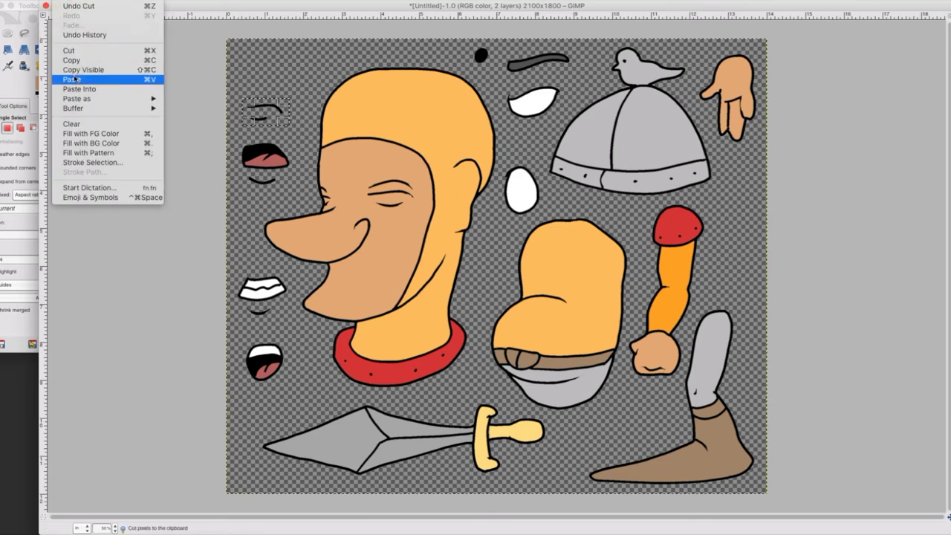
pyautogui.click(74, 79)
pyautogui.click(180, 1)
pyautogui.click(183, 5)
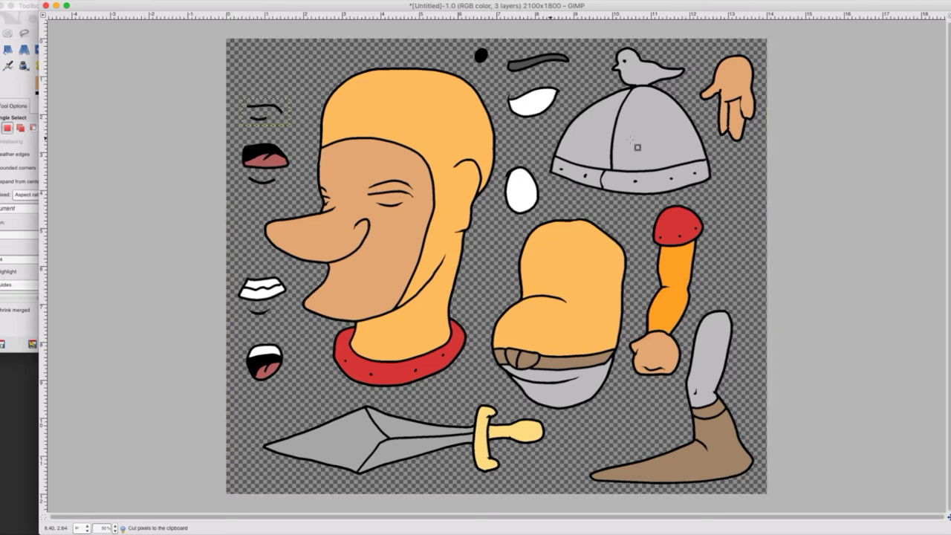
# Hide the closed-line mouth's layer and select the wide black mouth with the tongue on the base layer using a rectangular selection.
pyautogui.click(949, 93)
pyautogui.click(838, 76)
pyautogui.click(884, 111)
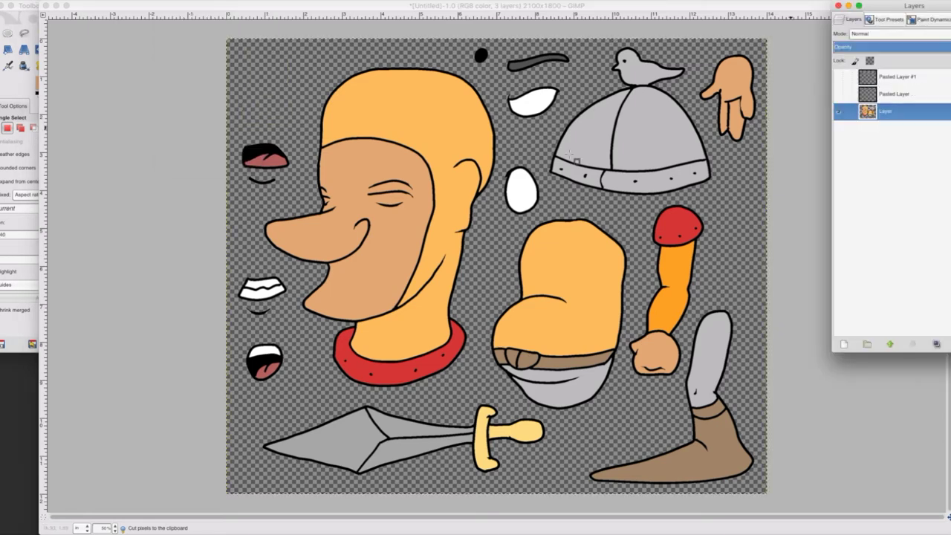
pyautogui.click(19, 70)
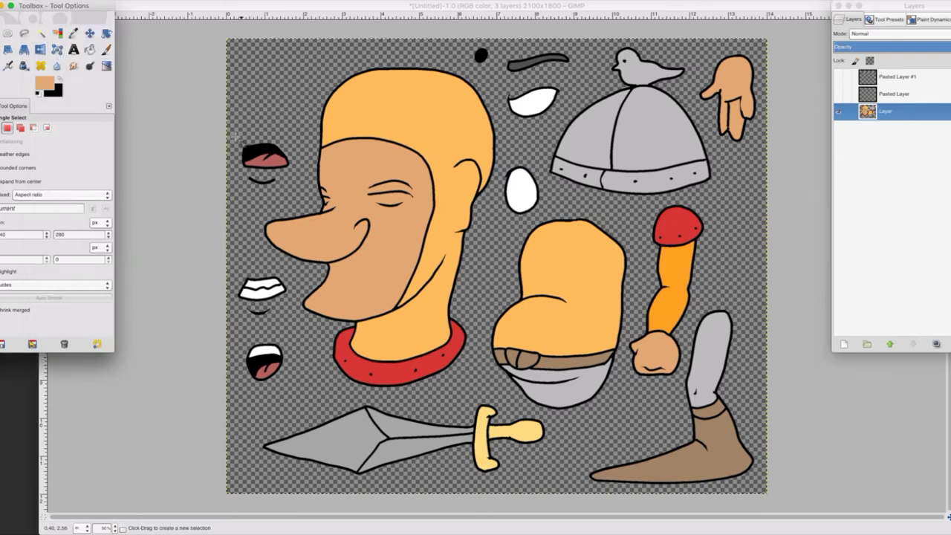
pyautogui.moveTo(234, 137); pyautogui.dragTo(294, 192)
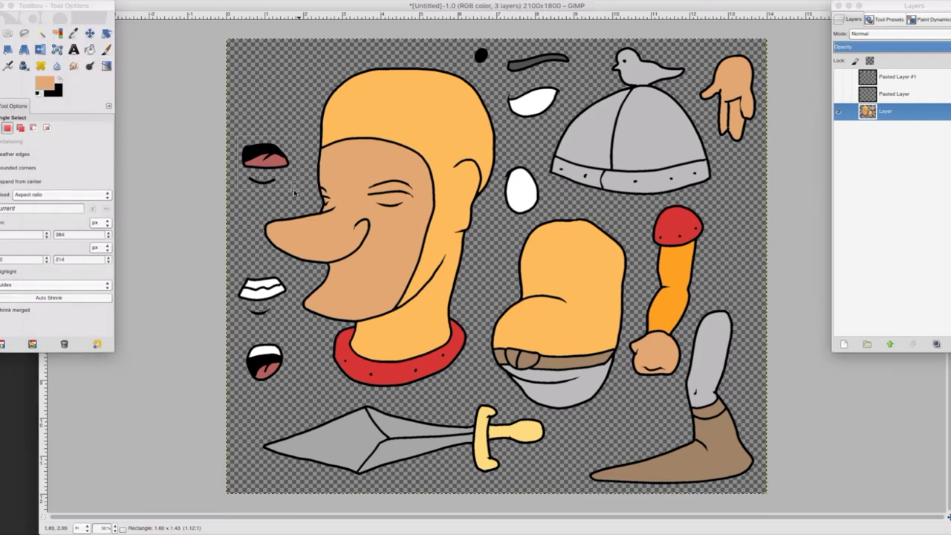
# Cut the selected tongue mouth from the base layer and paste it onto its own new layer.
pyautogui.click(65, 3)
pyautogui.click(72, 60)
pyautogui.click(65, 2)
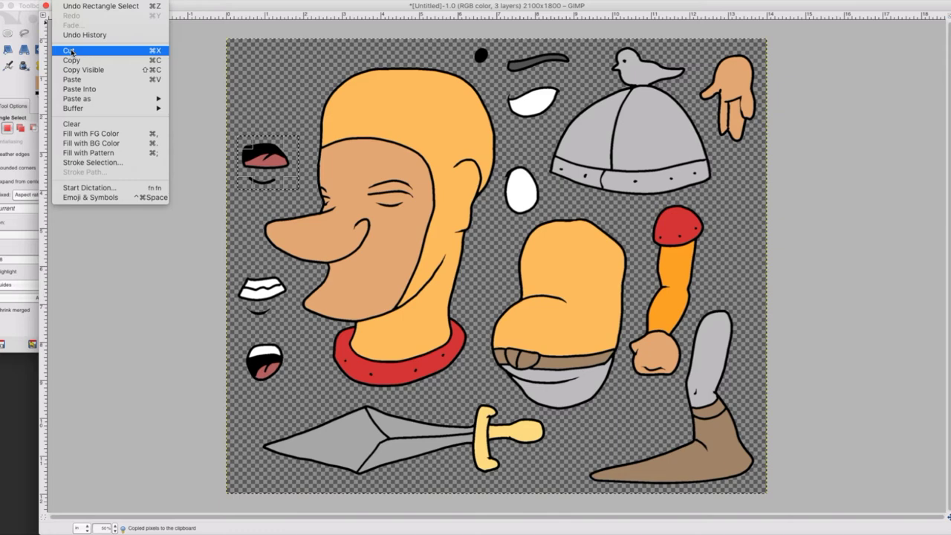
pyautogui.click(71, 51)
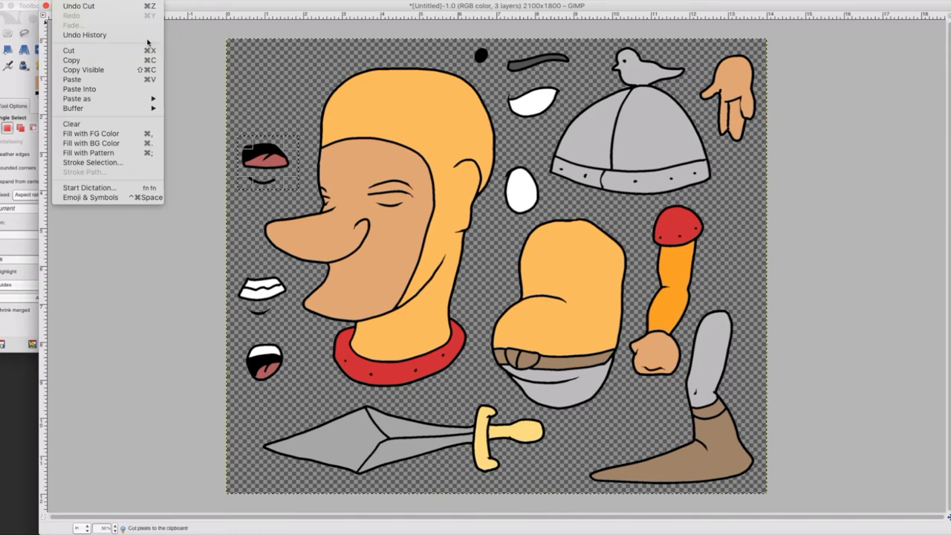
pyautogui.click(104, 80)
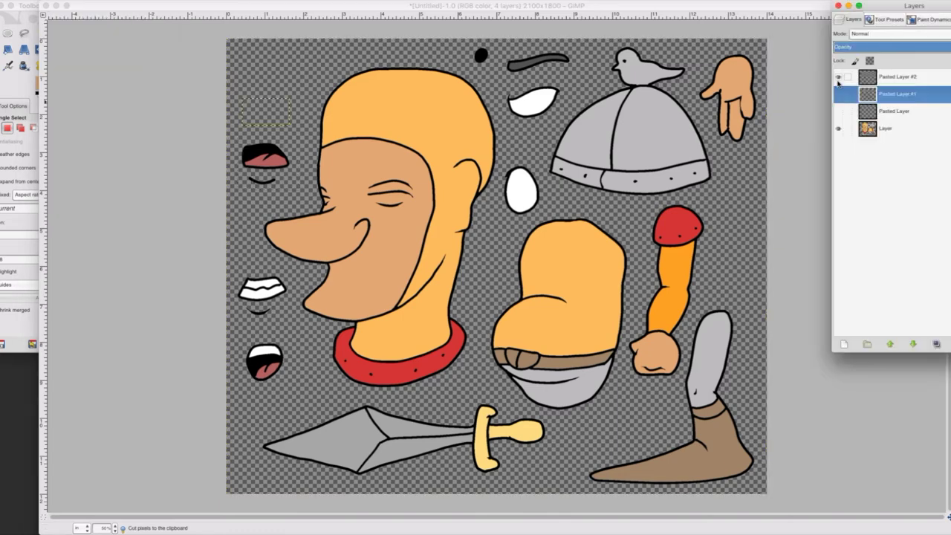
# Hide the tongue mouth's layer and enclose the clenched-teeth mouth and its lip line on the base layer in a rectangular selection.
pyautogui.click(838, 77)
pyautogui.click(883, 130)
pyautogui.press('r')
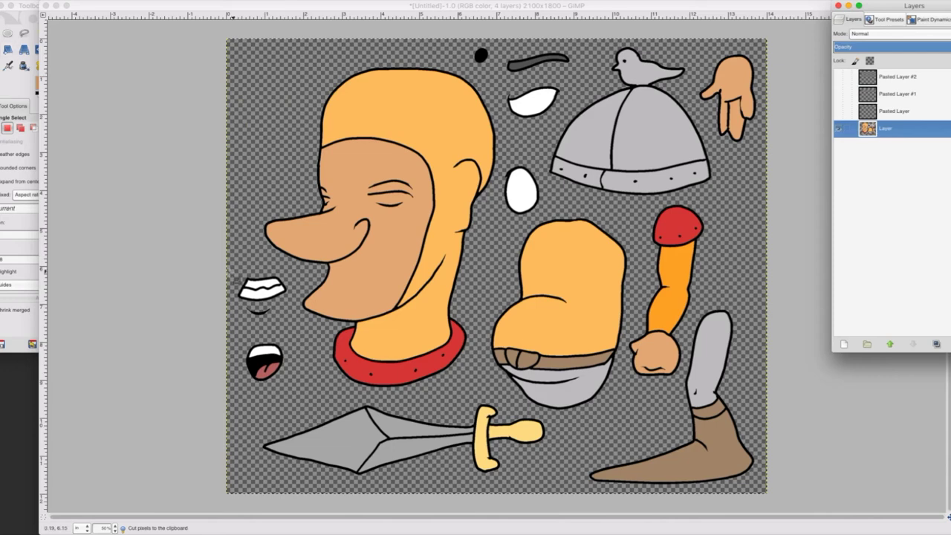
pyautogui.moveTo(234, 275); pyautogui.dragTo(295, 324)
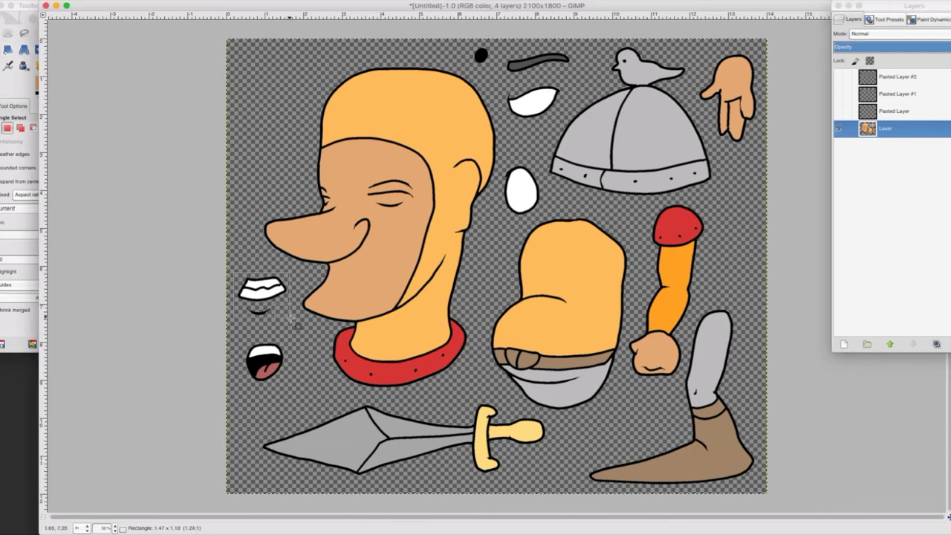
pyautogui.click(64, 0)
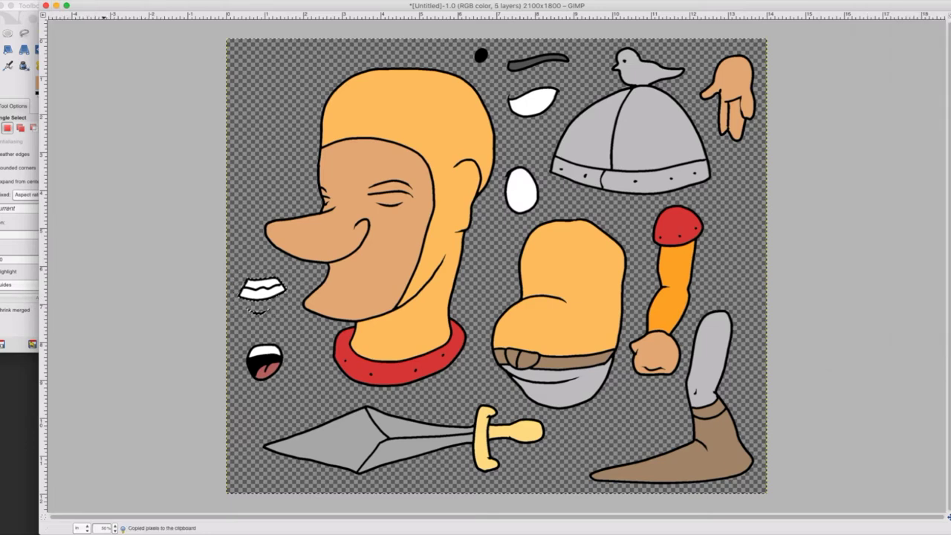
pyautogui.click(64, 1)
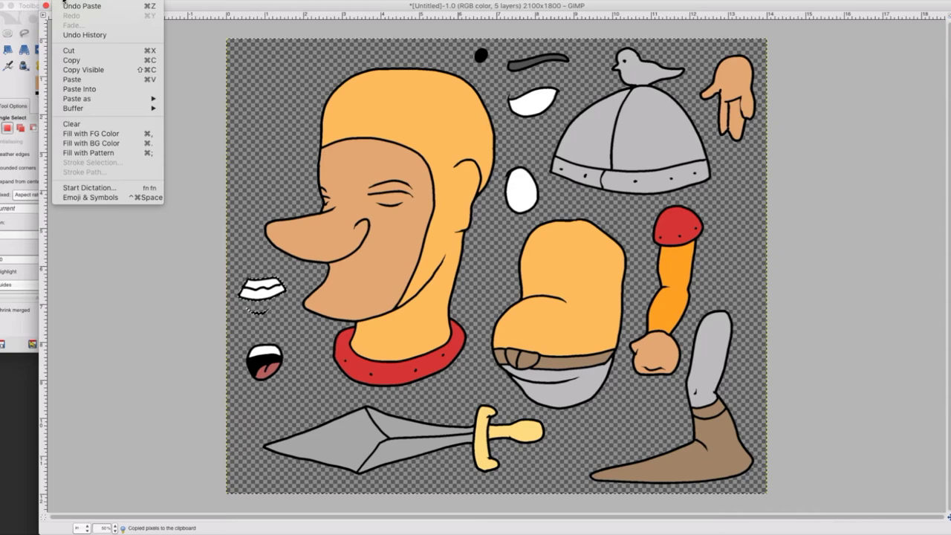
pyautogui.click(104, 16)
# Cut the clenched-teeth mouth from the base layer and turn the pasted floating selection into a new layer.
pyautogui.click(64, 0)
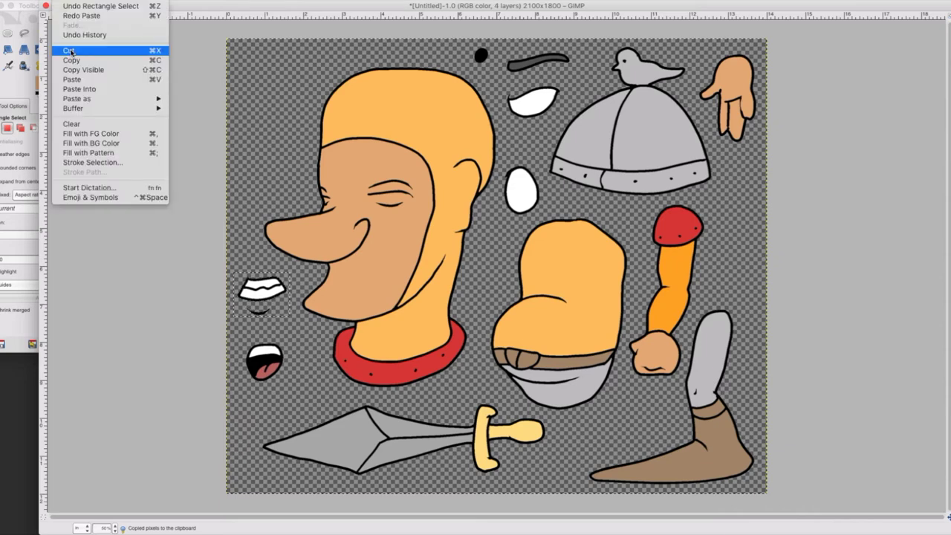
pyautogui.click(71, 52)
pyautogui.click(64, 1)
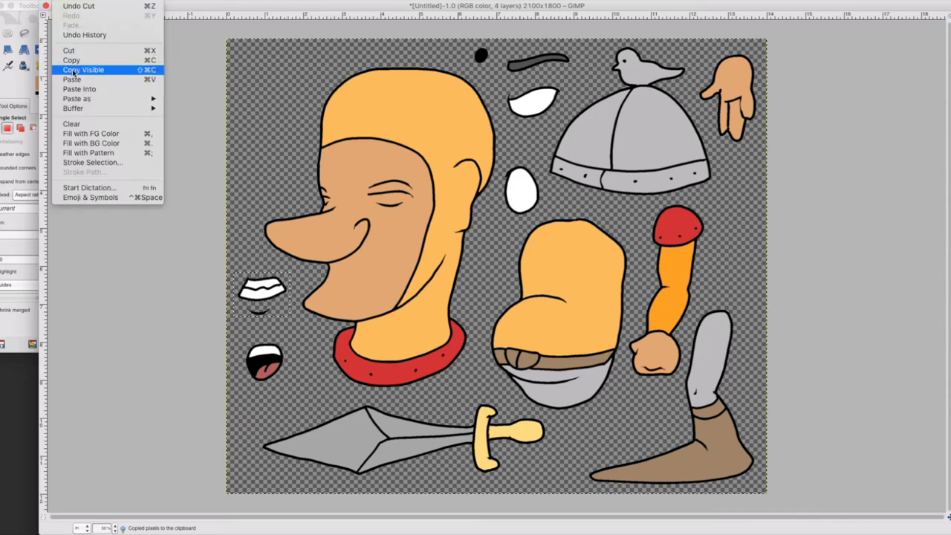
pyautogui.click(71, 51)
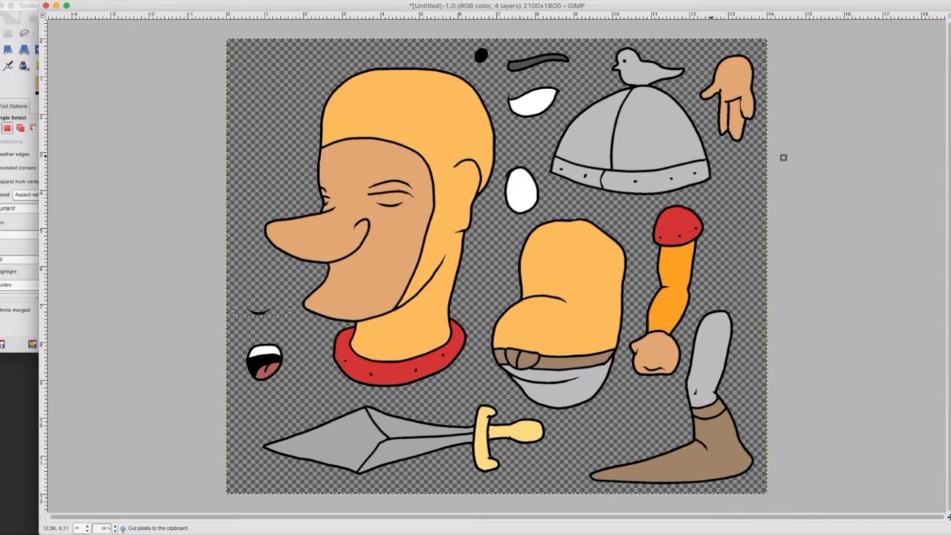
pyautogui.press('super+v')
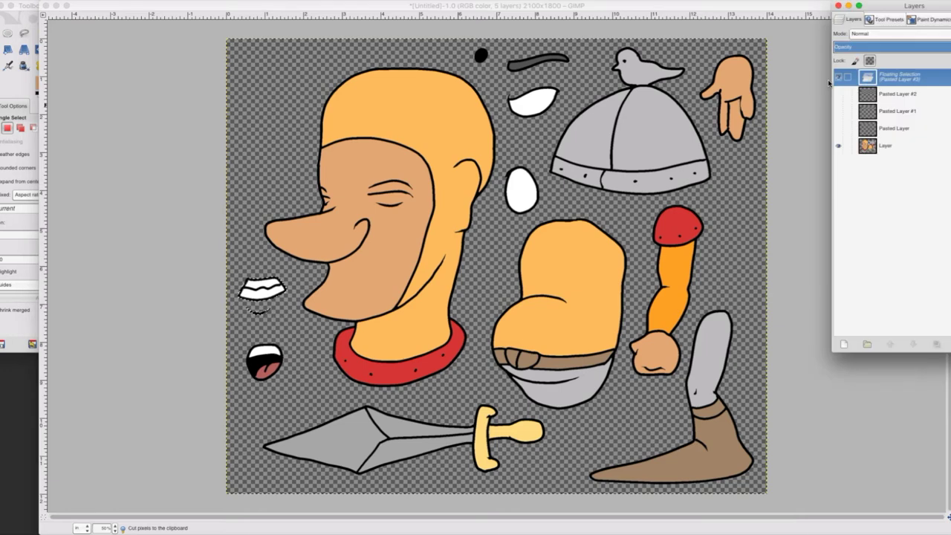
pyautogui.click(179, 2)
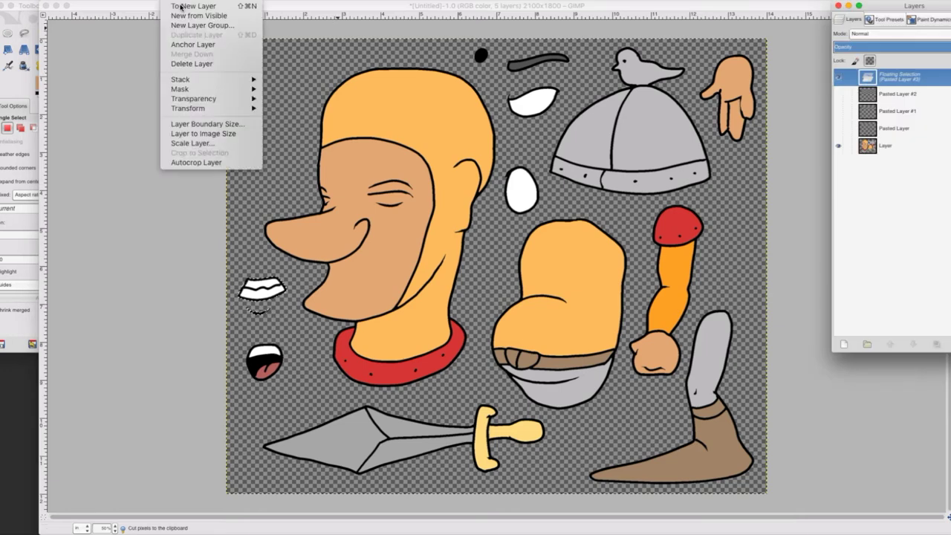
pyautogui.click(180, 7)
# Hide the clenched-teeth mouth's layer and make the base artwork layer active again.
pyautogui.click(838, 77)
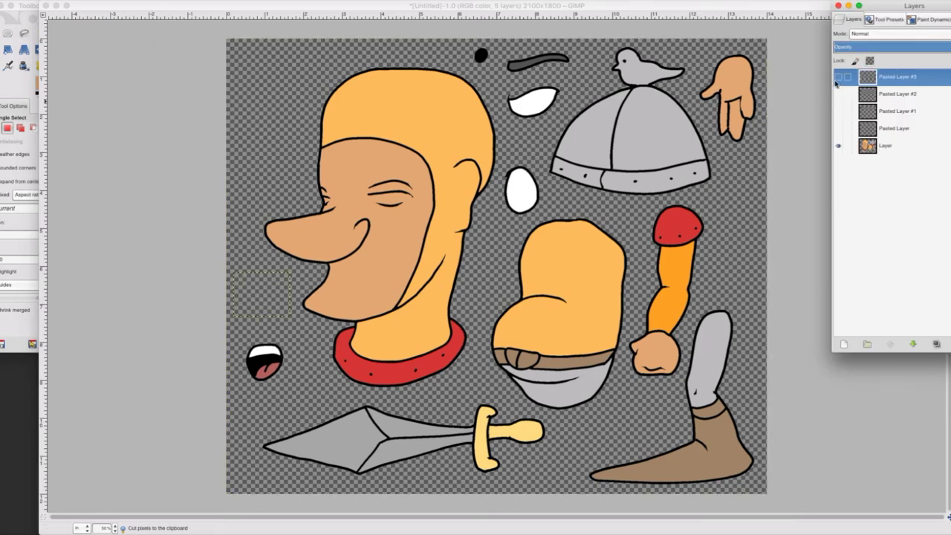
pyautogui.click(884, 146)
pyautogui.click(21, 86)
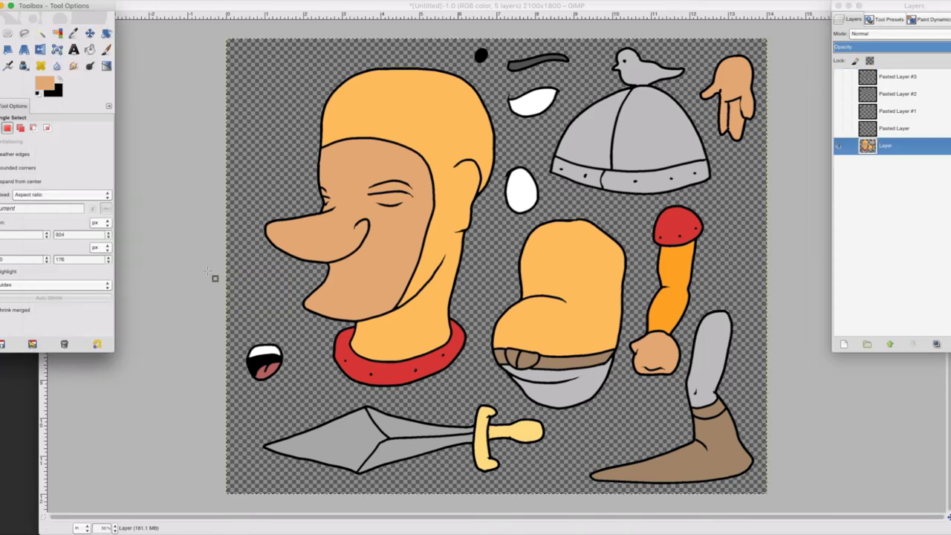
# Drop the selection around the open mouth and ink a short black lip line just below it on the base layer.
pyautogui.moveTo(239, 342); pyautogui.dragTo(282, 395)
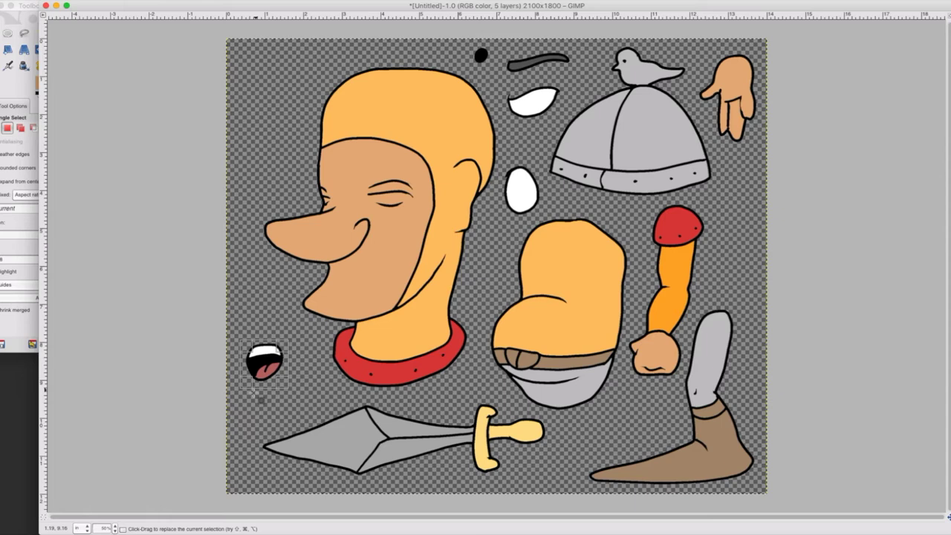
pyautogui.click(300, 364)
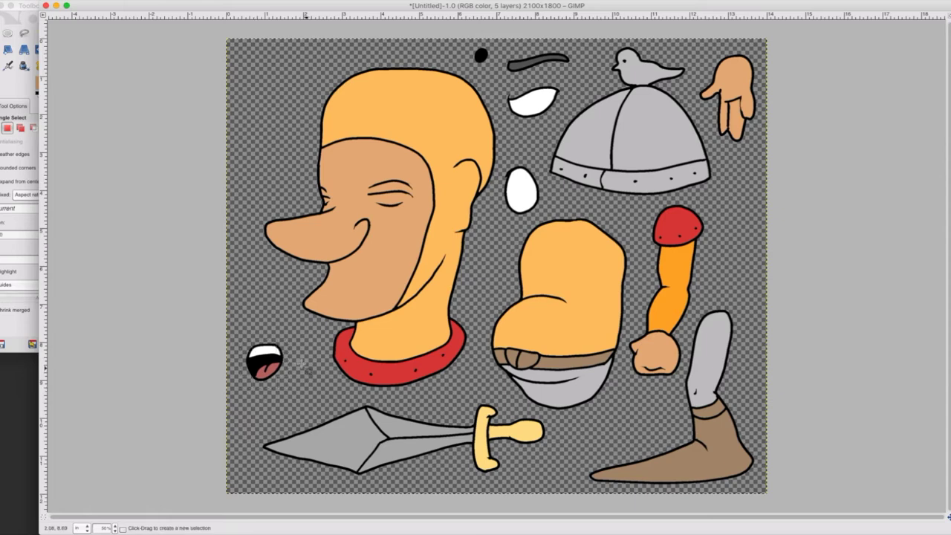
pyautogui.click(24, 34)
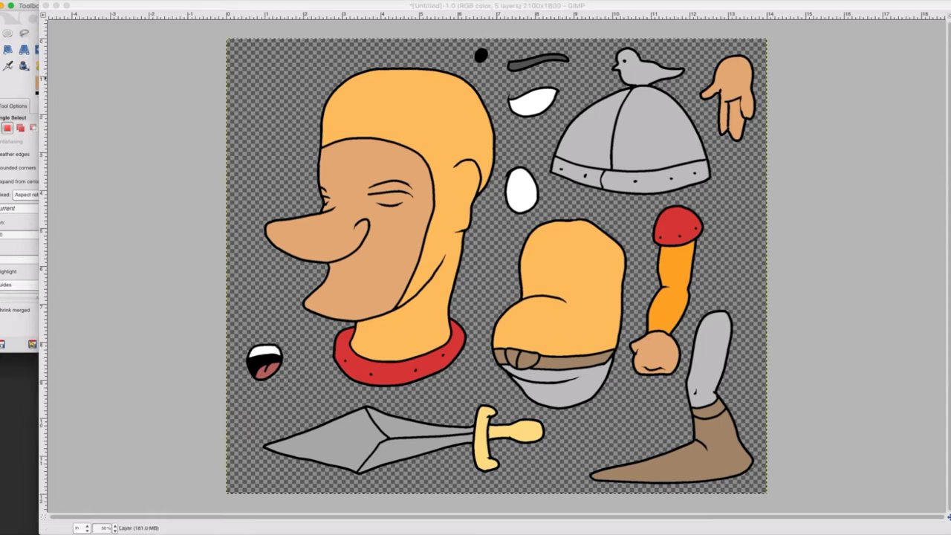
pyautogui.click(26, 23)
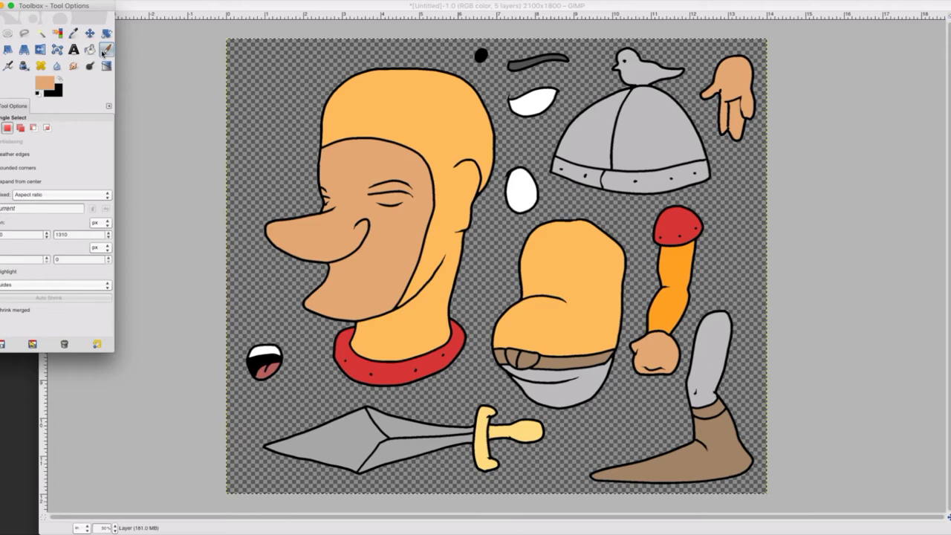
pyautogui.click(104, 51)
pyautogui.click(23, 66)
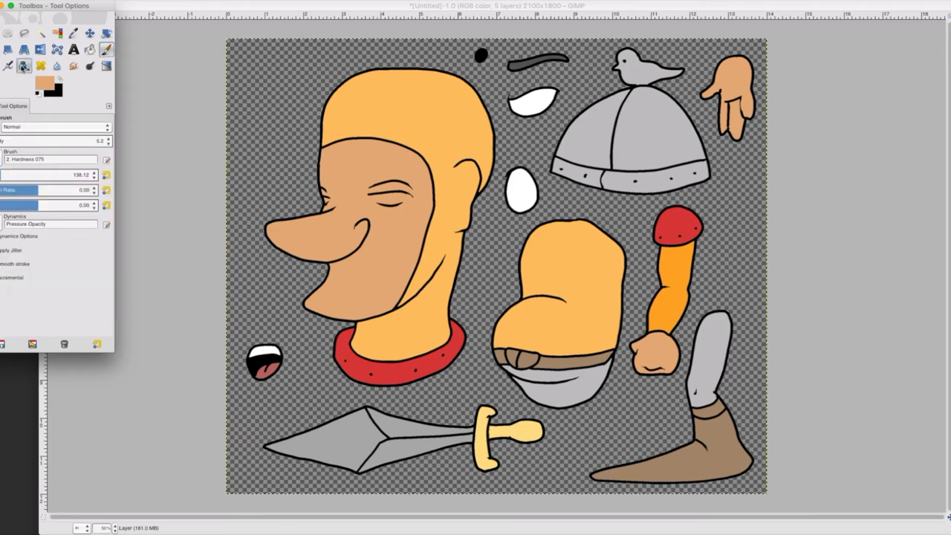
pyautogui.click(64, 80)
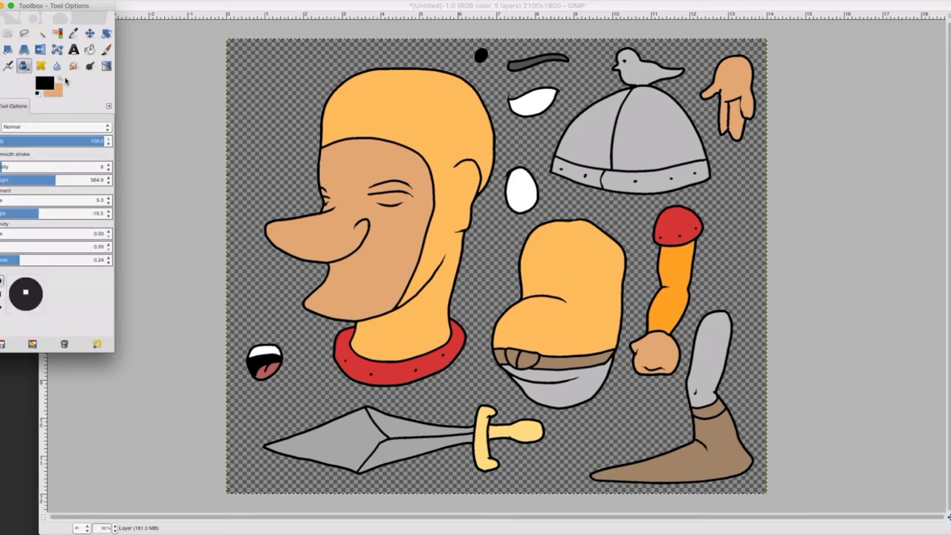
pyautogui.click(255, 393)
pyautogui.moveTo(255, 391); pyautogui.dragTo(264, 389)
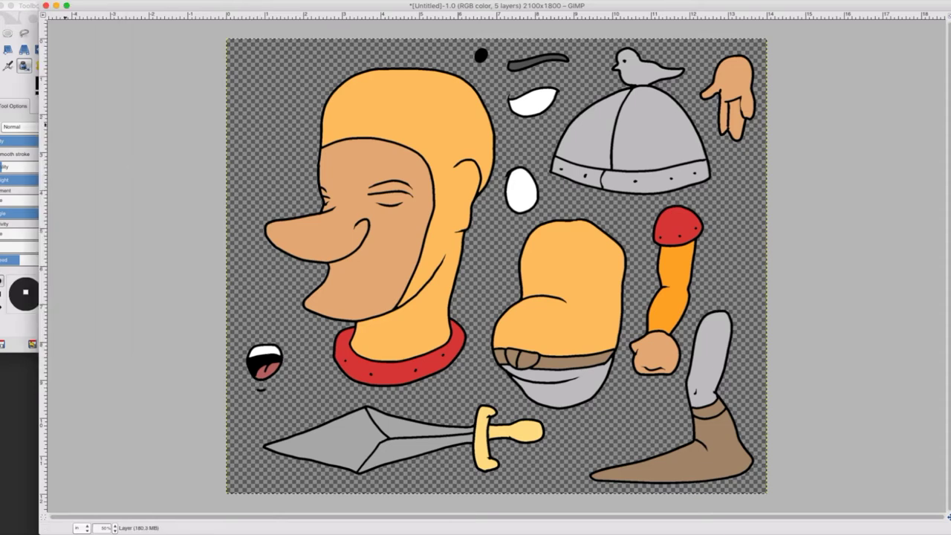
# Using a rectangular selection, cut the open mouth and its lip line from the base layer and paste them onto a new layer.
pyautogui.click(1, 34)
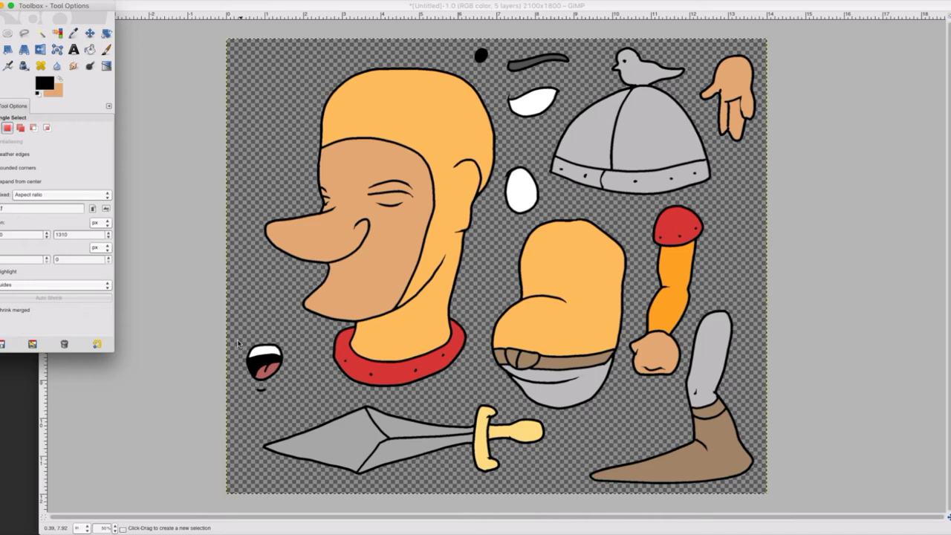
pyautogui.moveTo(240, 341); pyautogui.dragTo(283, 399)
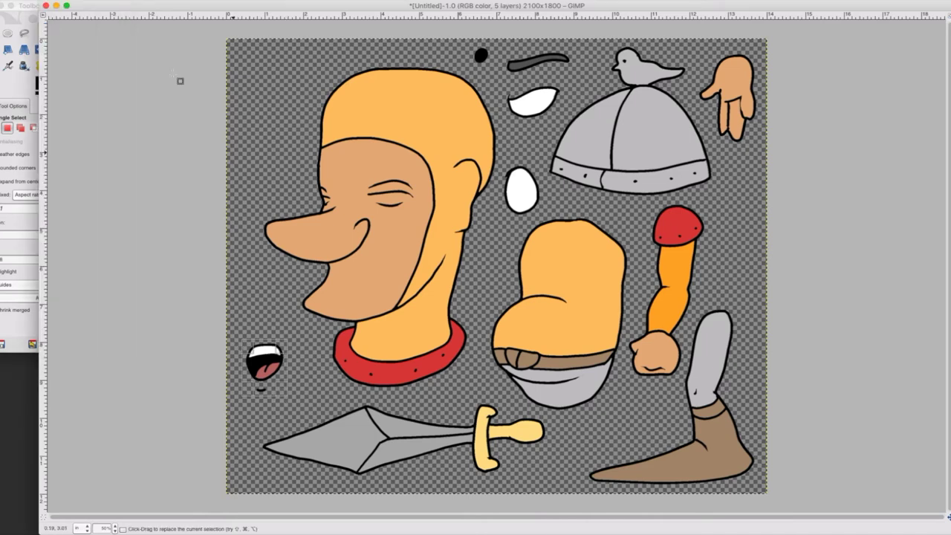
pyautogui.click(63, 0)
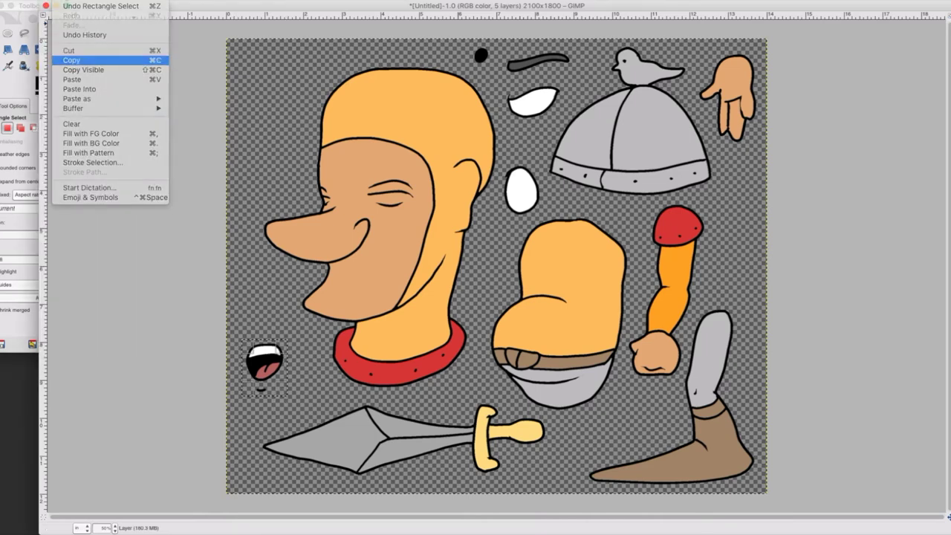
pyautogui.click(71, 60)
pyautogui.click(62, 0)
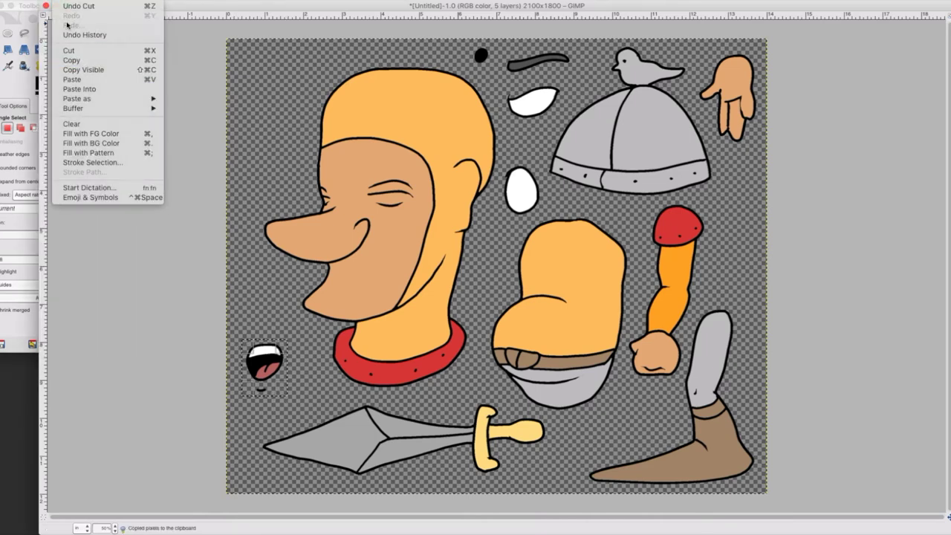
pyautogui.click(132, 79)
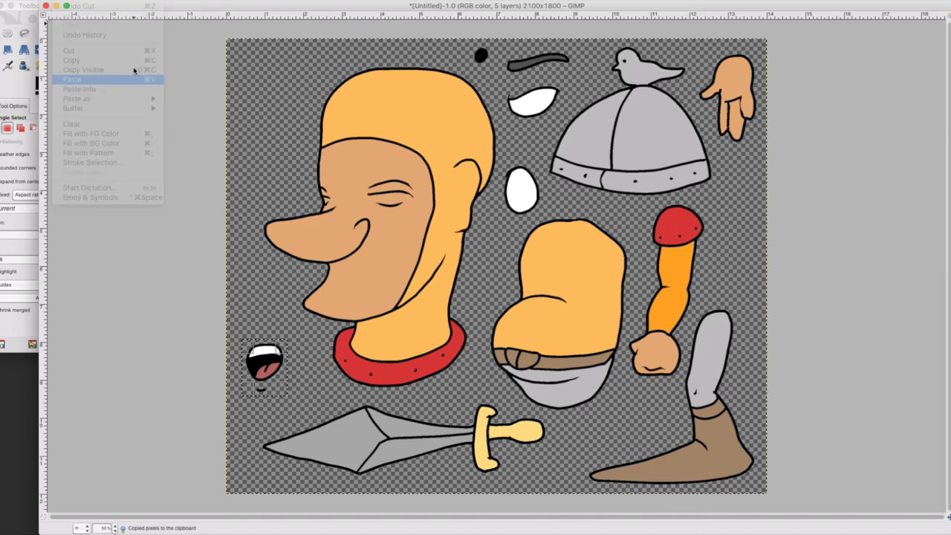
pyautogui.click(175, 0)
pyautogui.click(194, 6)
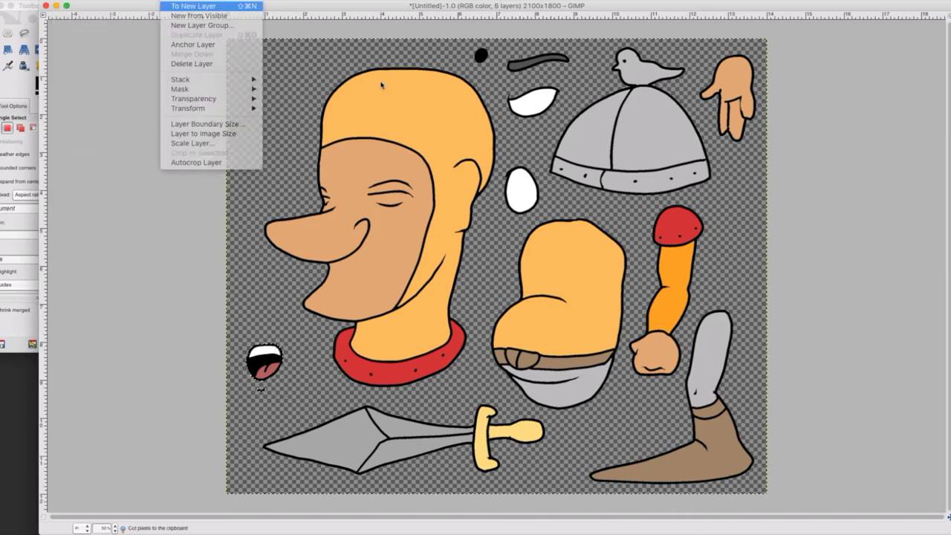
# Hide the open mouth's new layer and make the base artwork layer active again.
pyautogui.click(949, 97)
pyautogui.click(837, 78)
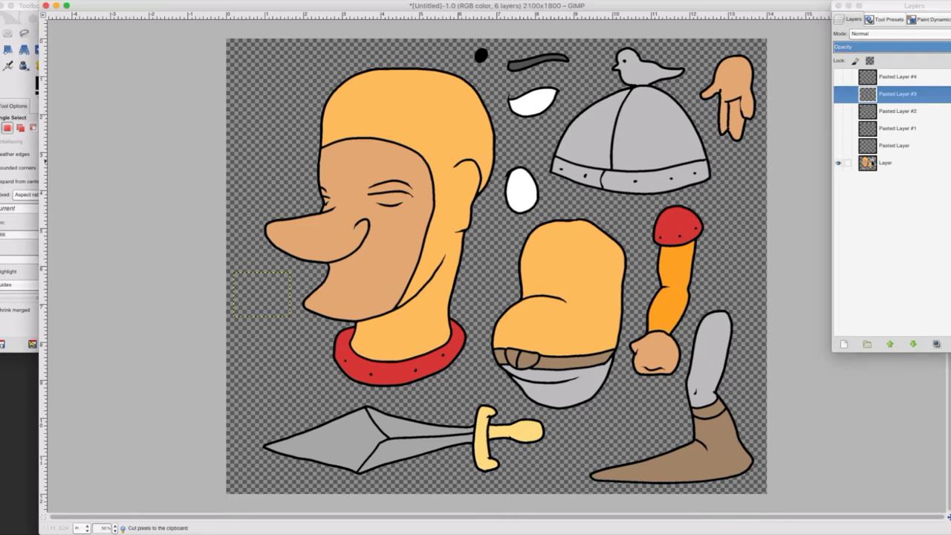
pyautogui.click(873, 165)
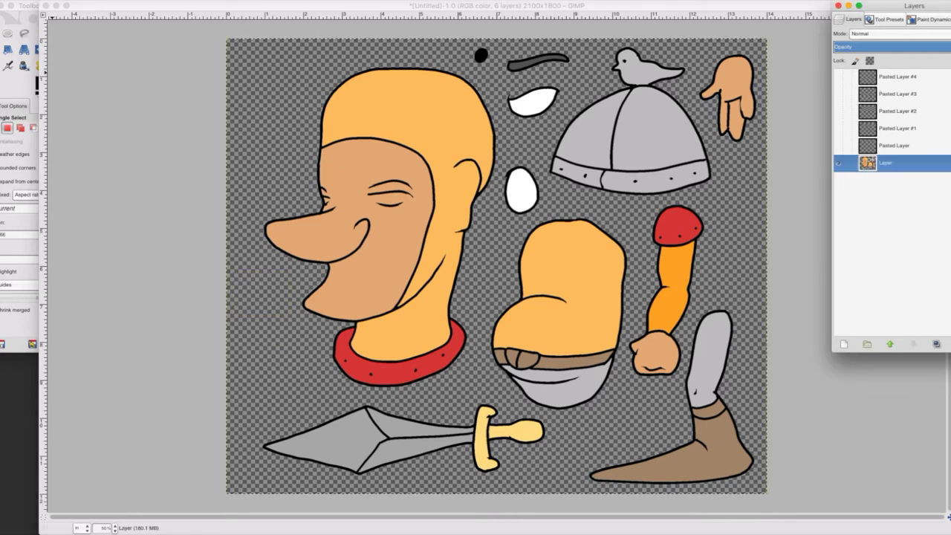
# Enclose the black pupil near the top of the base layer in a rectangular selection for cutting.
pyautogui.click(28, 76)
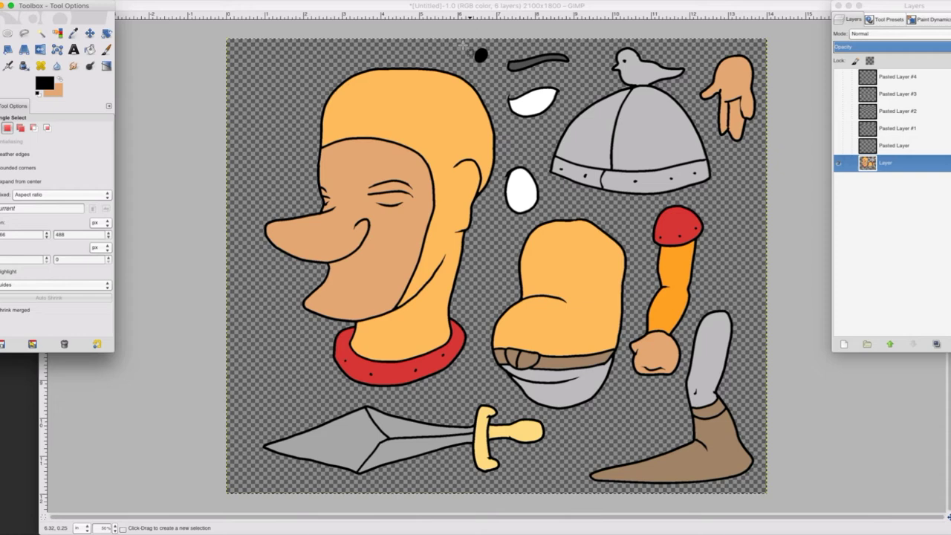
pyautogui.moveTo(469, 43); pyautogui.dragTo(492, 68)
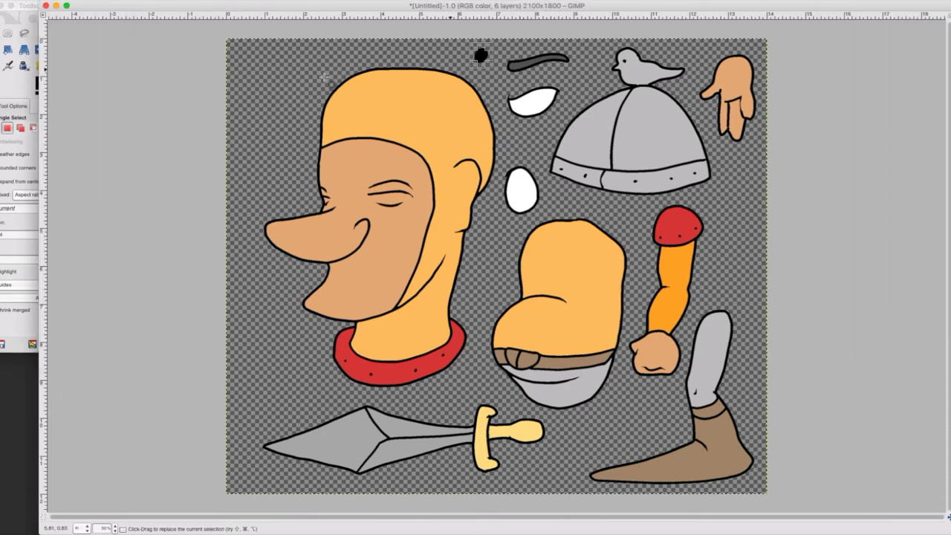
pyautogui.click(62, 1)
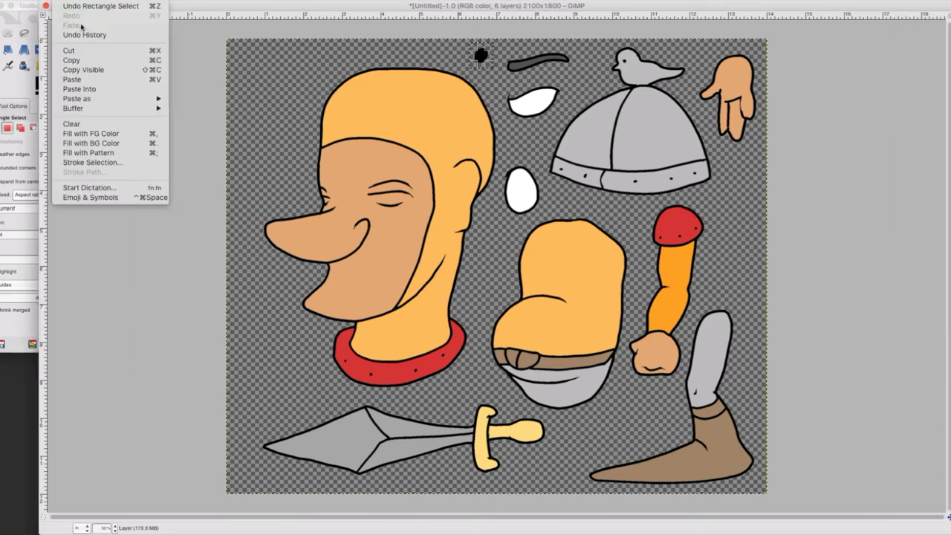
# Cut the selected black pupil out of the base artwork and paste it onto a new layer.
pyautogui.click(72, 60)
pyautogui.press('super+x')
pyautogui.click(77, 79)
pyautogui.click(176, 0)
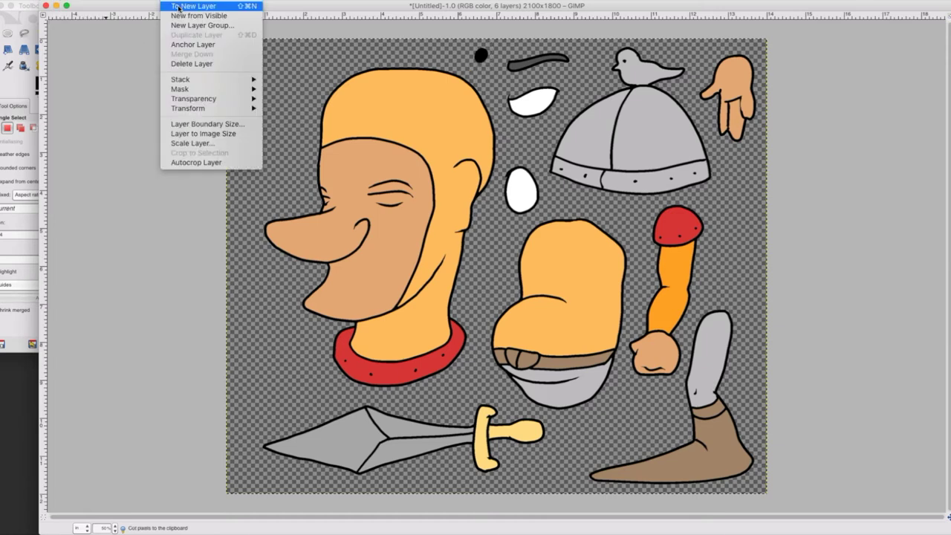
pyautogui.click(179, 8)
# Hide the new pupil layer and make the base artwork layer active.
pyautogui.click(948, 87)
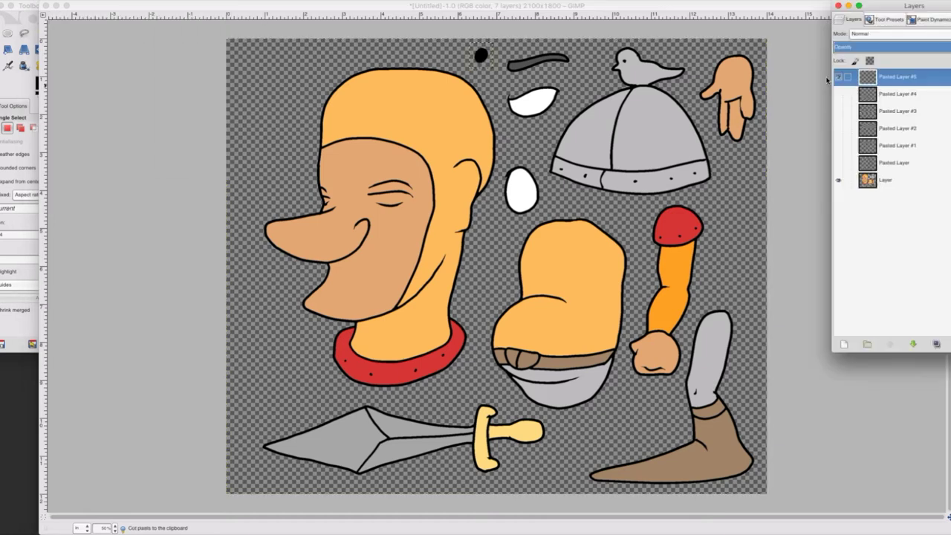
pyautogui.click(838, 76)
pyautogui.click(879, 182)
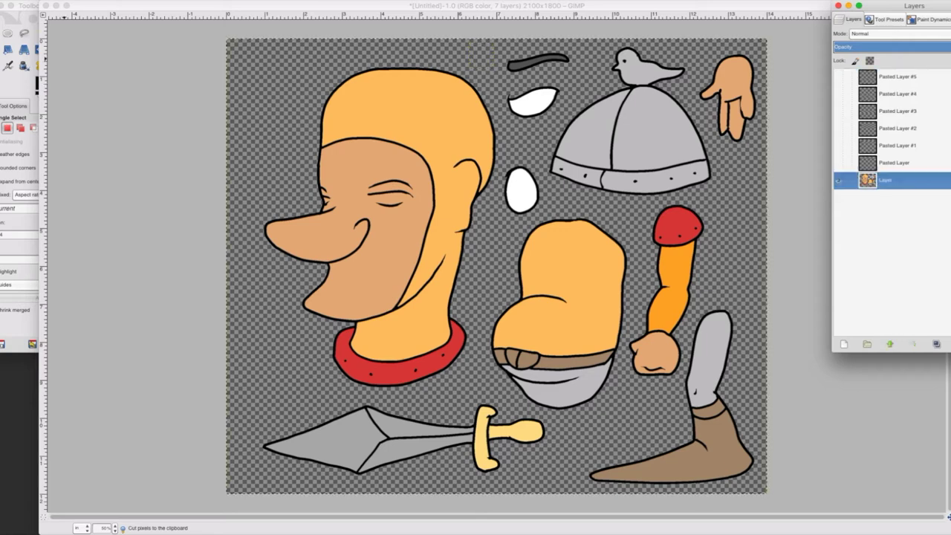
# Draw a rectangular selection around the dark eyebrow above the helmet and cut it from the base artwork.
pyautogui.click(2, 34)
pyautogui.moveTo(499, 47); pyautogui.dragTo(576, 74)
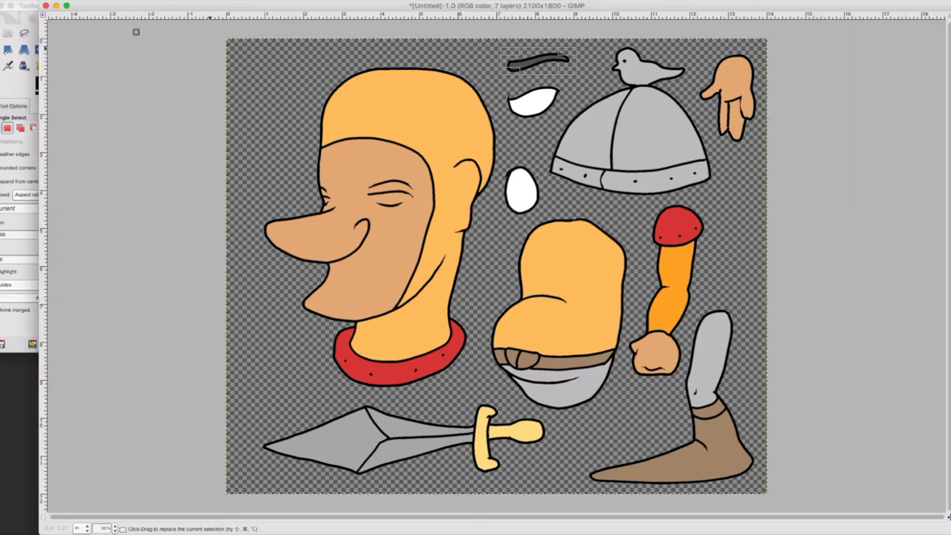
pyautogui.click(64, 1)
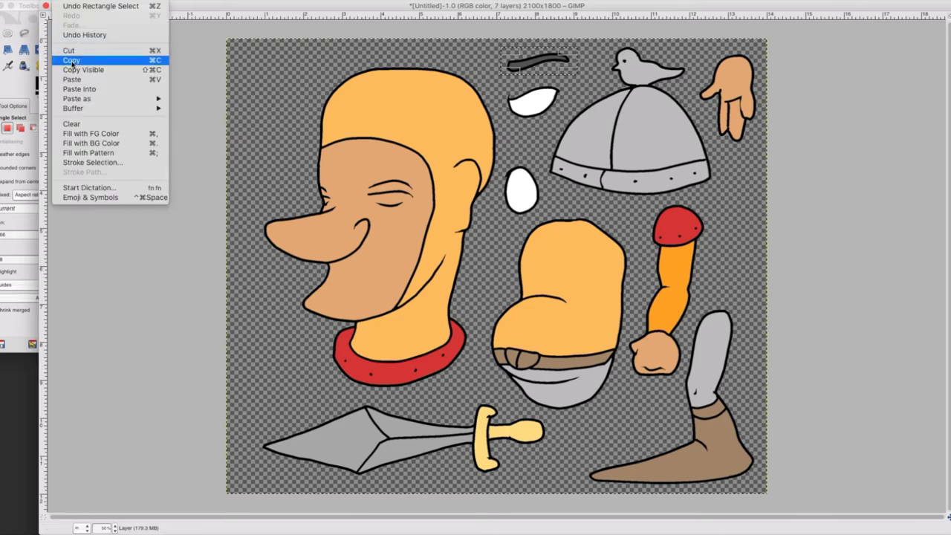
pyautogui.click(72, 60)
pyautogui.click(64, 1)
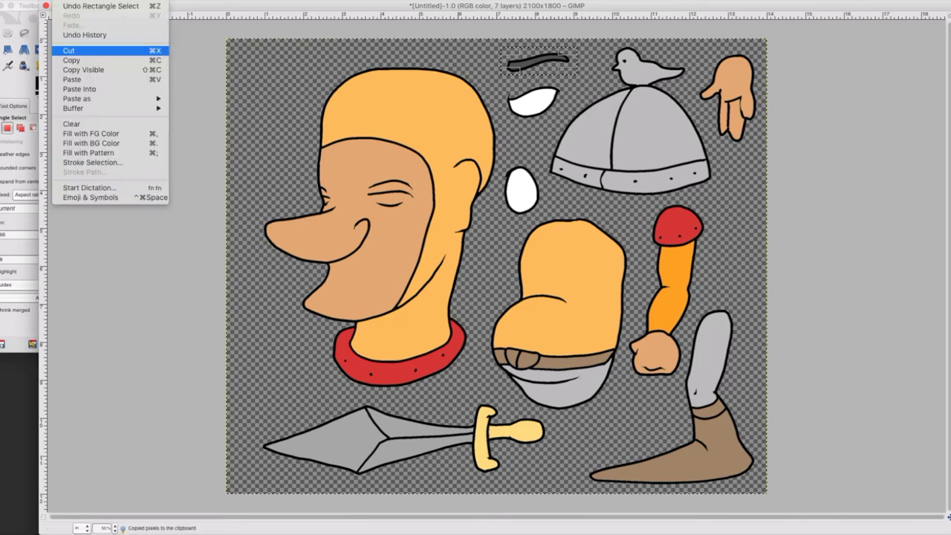
pyautogui.click(69, 51)
# Paste the cut eyebrow onto a new layer and hide that layer.
pyautogui.click(64, 0)
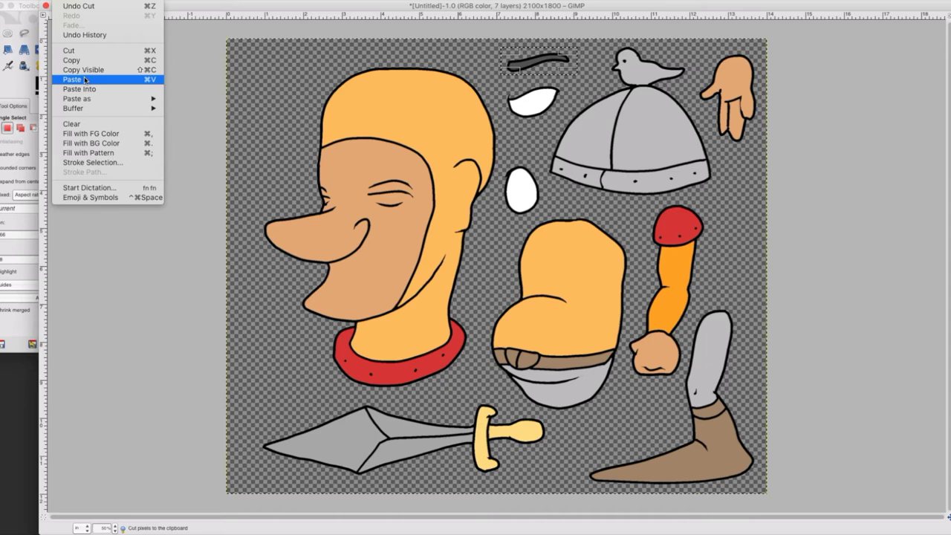
pyautogui.click(86, 79)
pyautogui.click(178, 0)
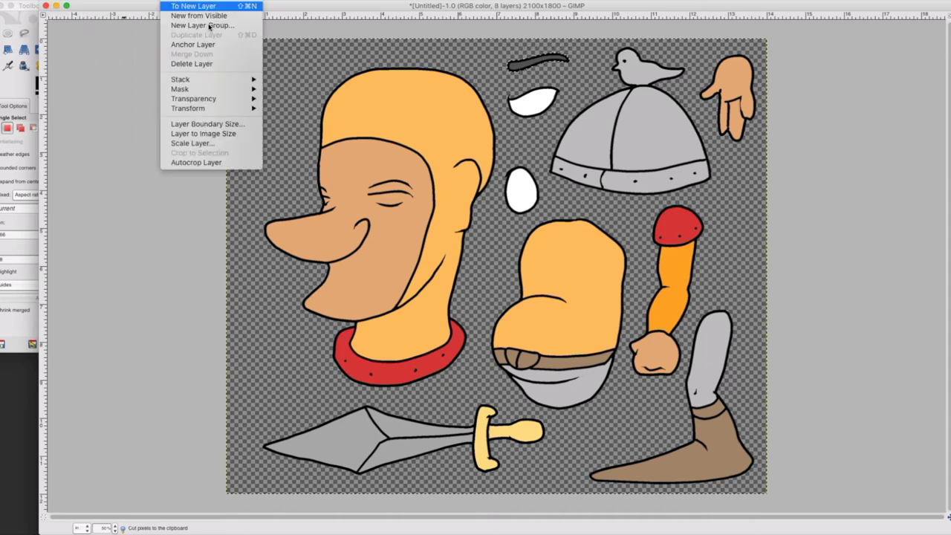
pyautogui.click(204, 7)
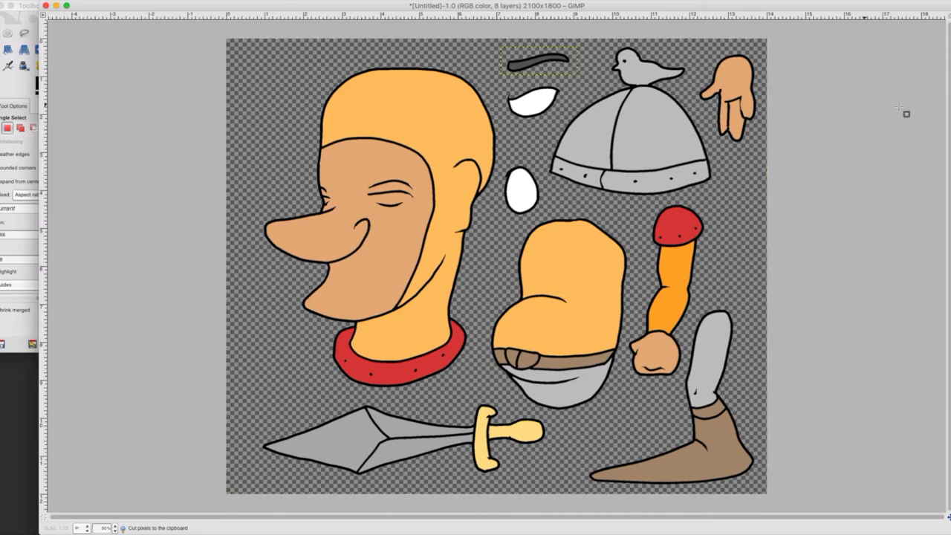
pyautogui.click(947, 100)
pyautogui.click(838, 77)
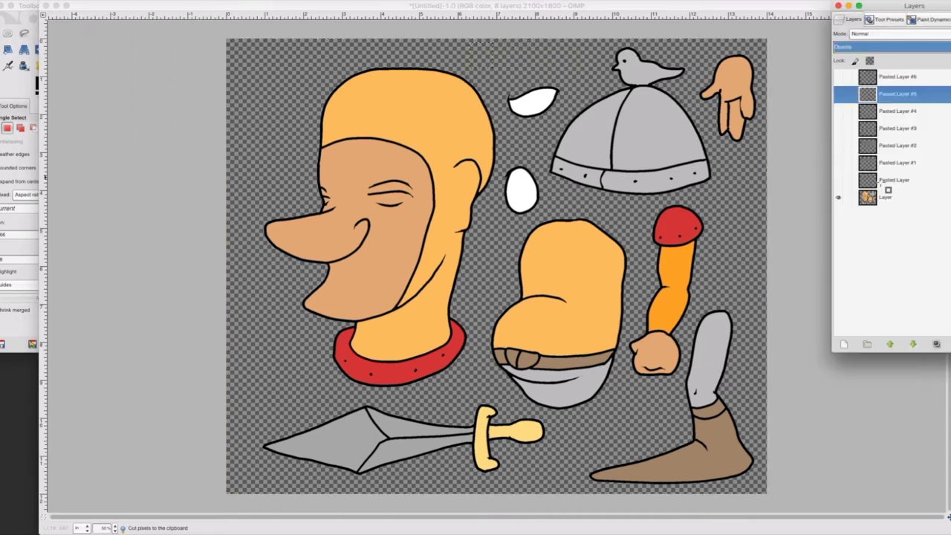
# Outline the white half-eye shape beside the helmet with the Free Select tool.
pyautogui.click(125, 63)
pyautogui.click(24, 33)
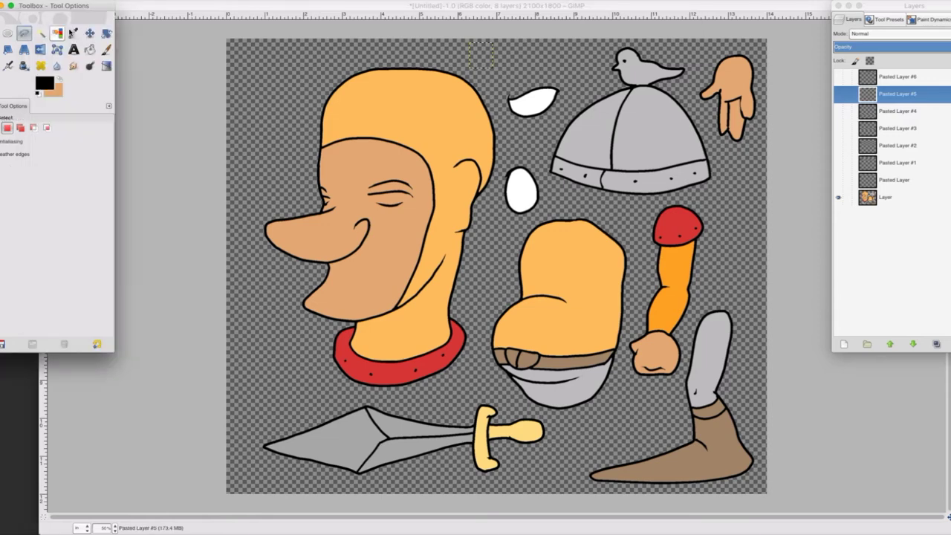
pyautogui.moveTo(535, 81)
pyautogui.mouseDown()
pyautogui.moveTo(493, 88)
pyautogui.moveTo(500, 128)
pyautogui.moveTo(562, 80)
pyautogui.mouseUp()
pyautogui.click(548, 77)
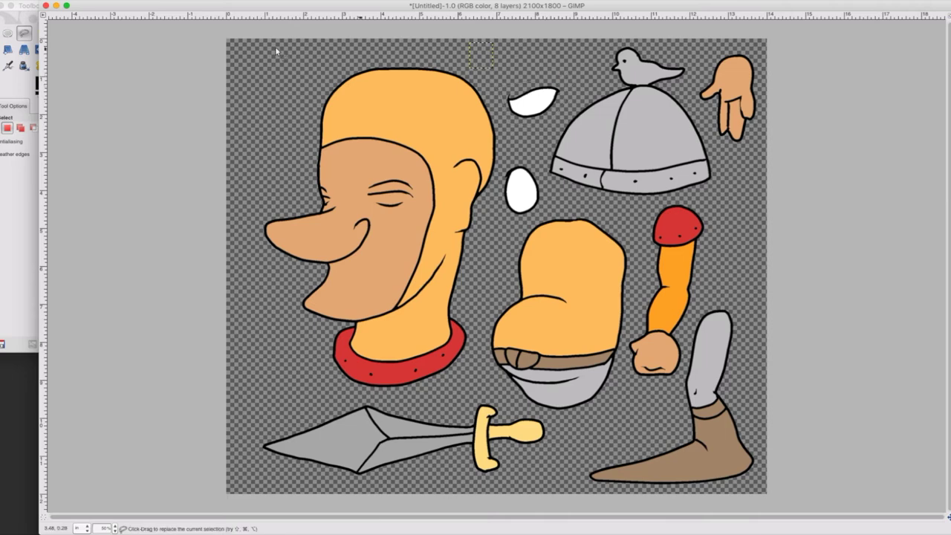
# Try to cut the outlined white half-eye and paste it onto a new layer.
pyautogui.click(63, 0)
pyautogui.click(73, 60)
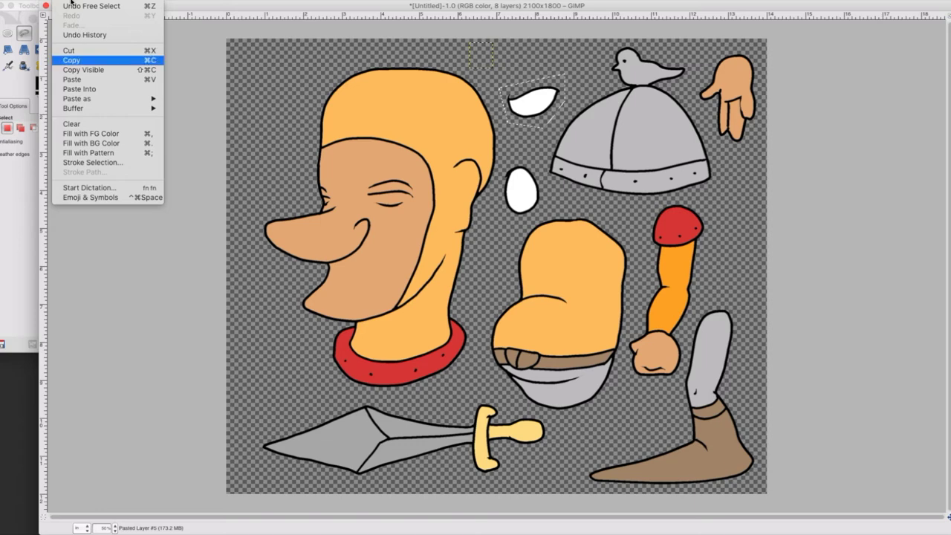
pyautogui.click(68, 51)
pyautogui.click(63, 1)
pyautogui.click(72, 80)
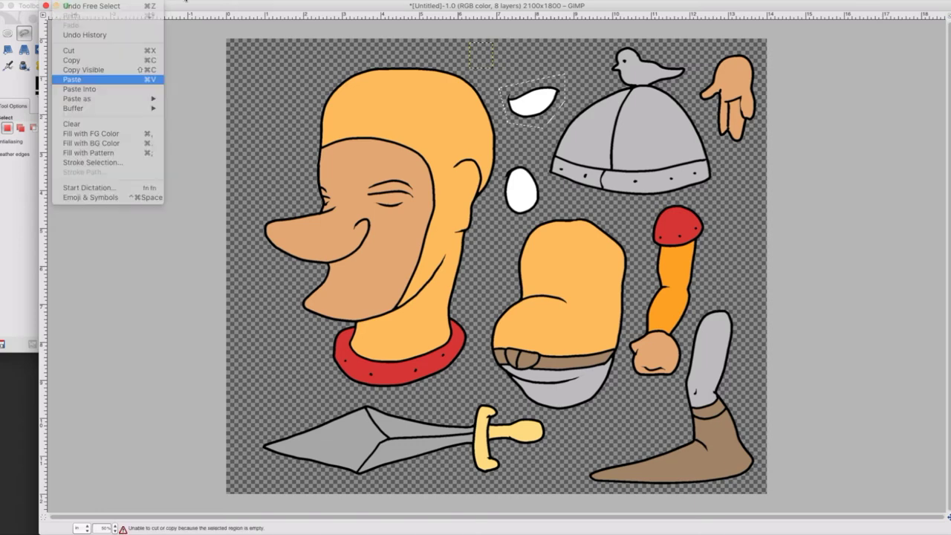
pyautogui.press('Return')
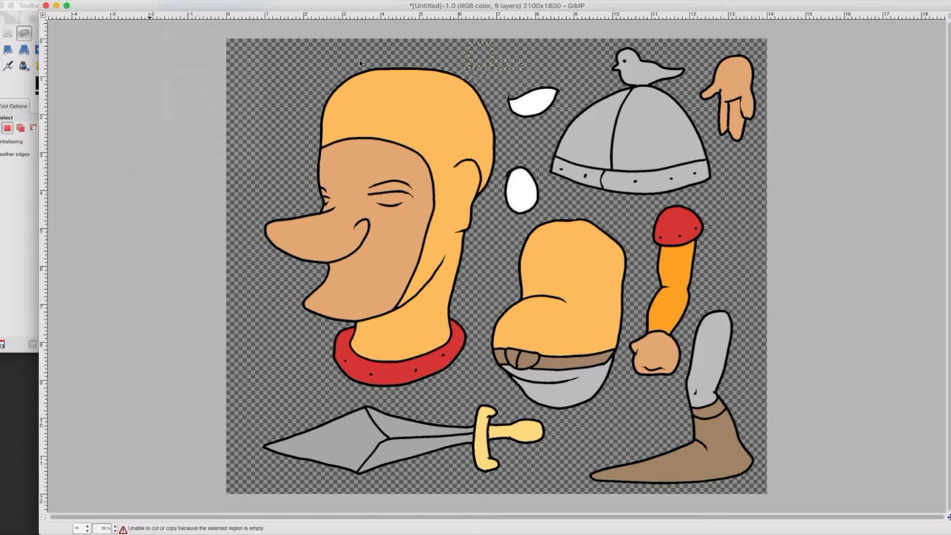
pyautogui.click(947, 101)
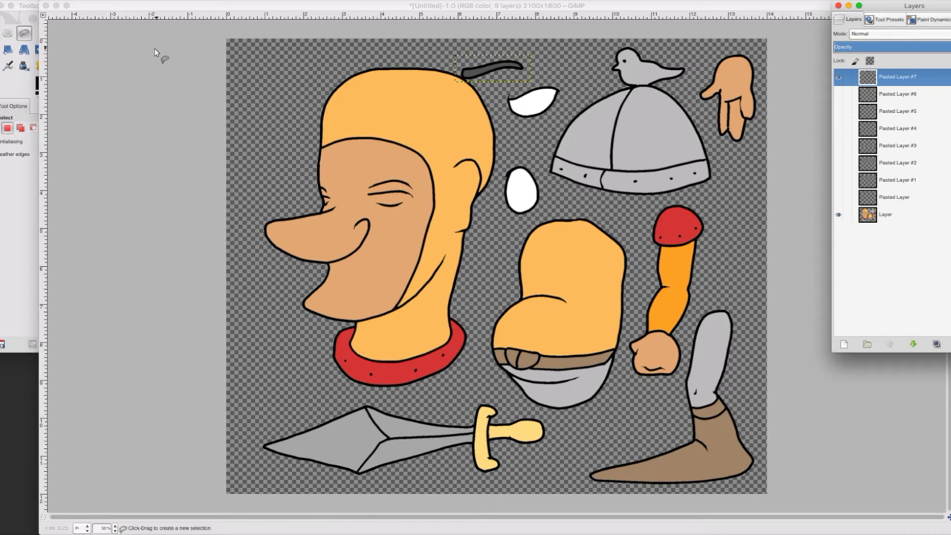
# Undo the last new layer and the paste that produced it.
pyautogui.click(66, 0)
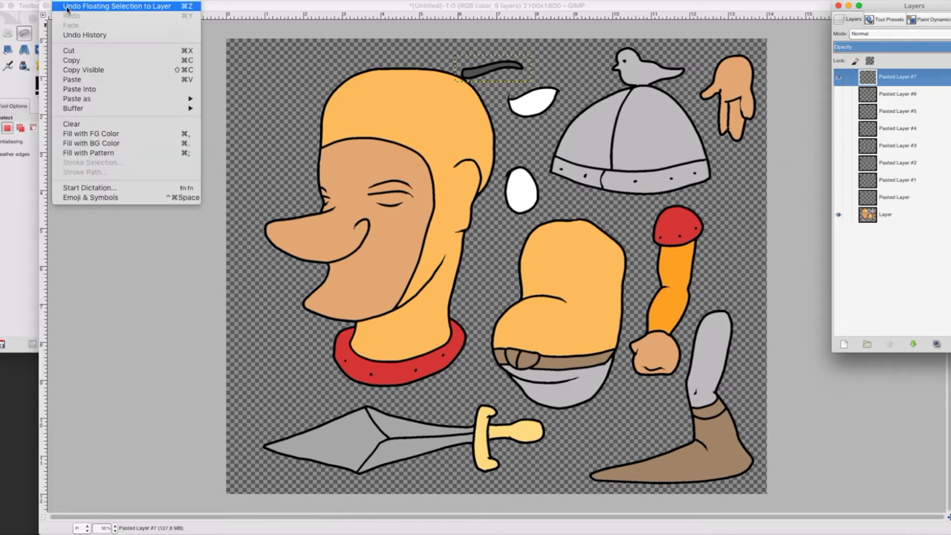
pyautogui.click(67, 7)
pyautogui.click(68, 6)
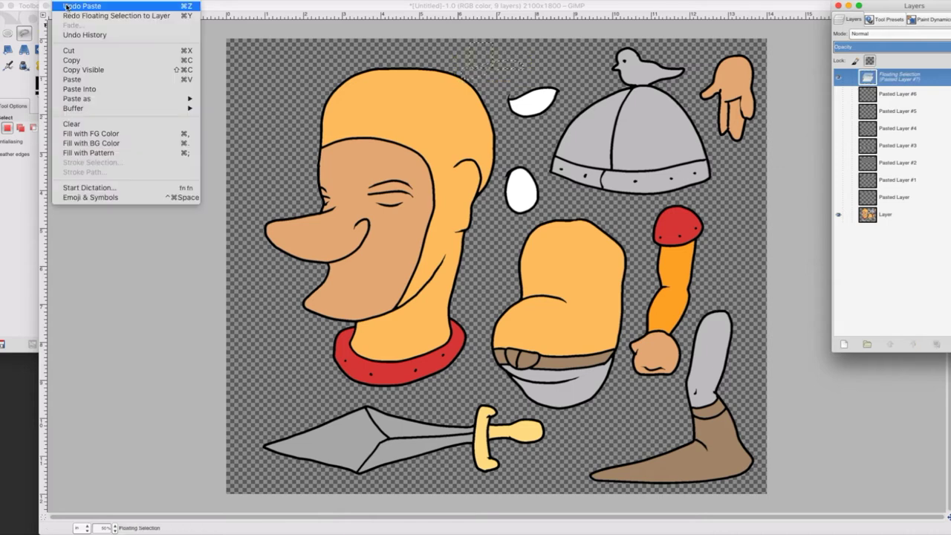
pyautogui.click(67, 7)
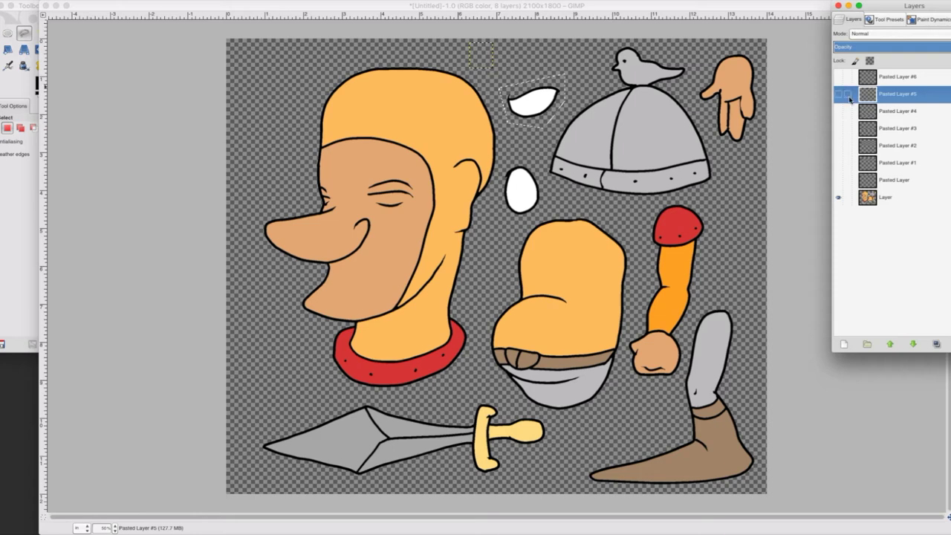
# Make the base artwork layer active and cut the outlined white half-eye from it.
pyautogui.click(873, 205)
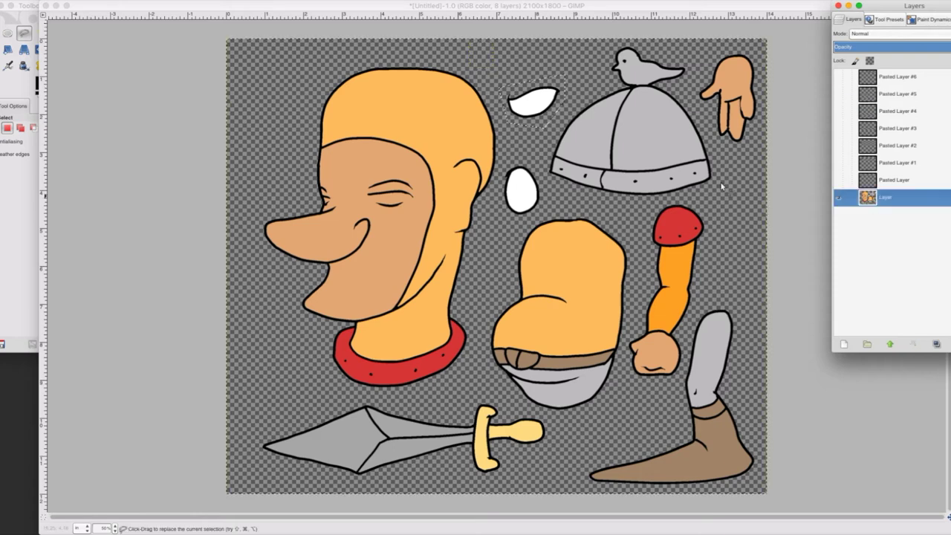
pyautogui.click(67, 0)
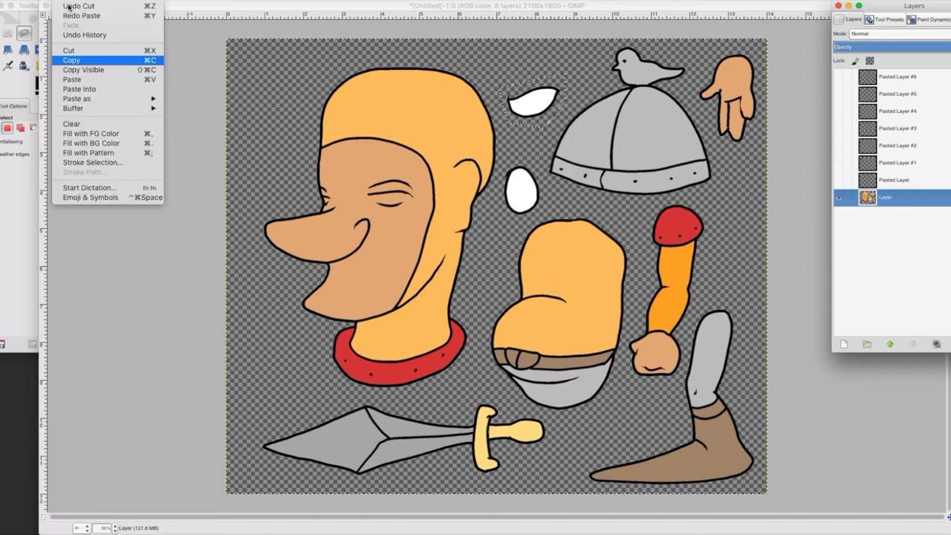
pyautogui.click(66, 2)
pyautogui.click(69, 50)
# Paste the white half-eye onto a new layer and hide that layer.
pyautogui.click(66, 1)
pyautogui.click(72, 80)
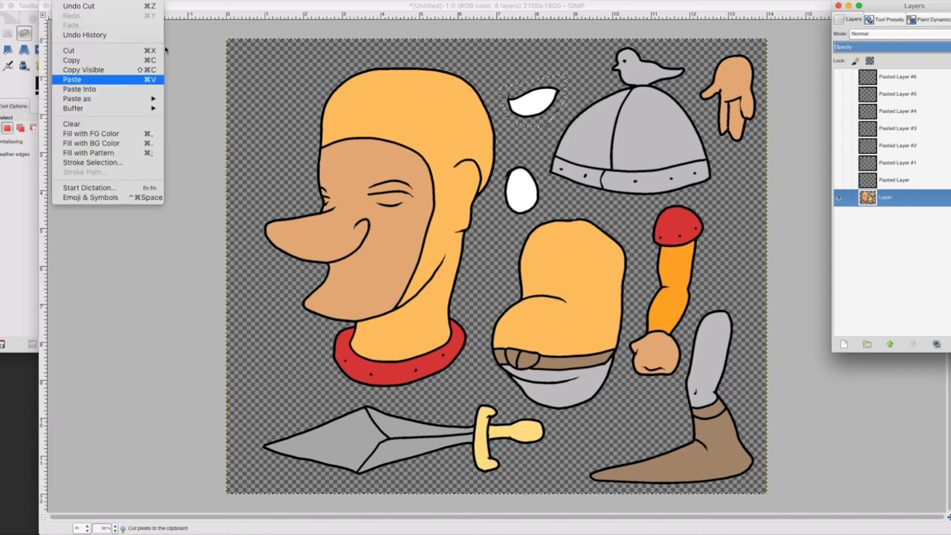
pyautogui.press('Return')
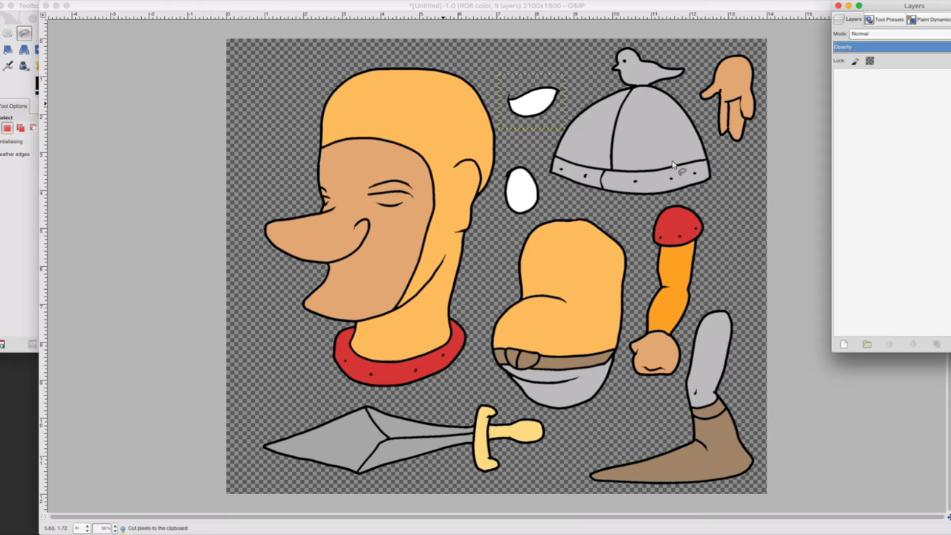
pyautogui.click(838, 77)
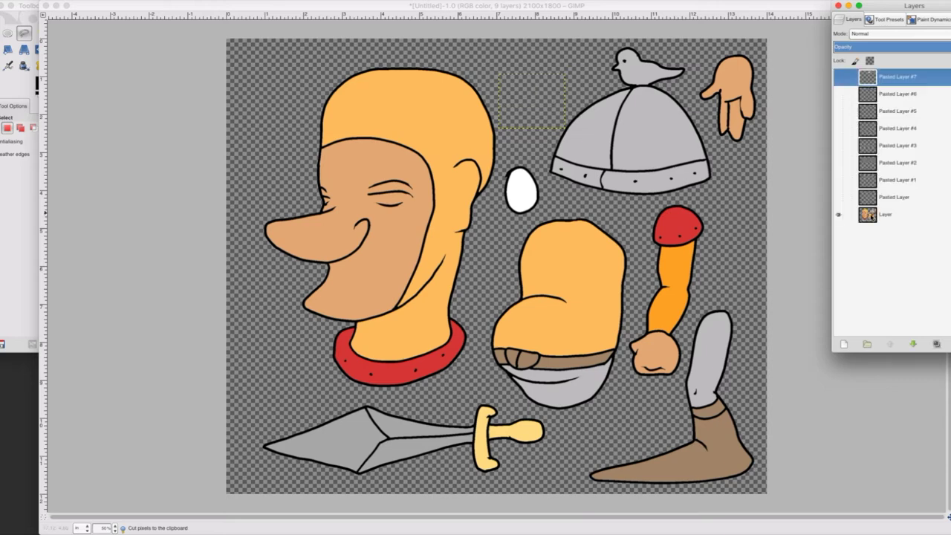
# Activate the base artwork layer and outline the white egg-shaped eyeball with the Free Select tool.
pyautogui.click(858, 216)
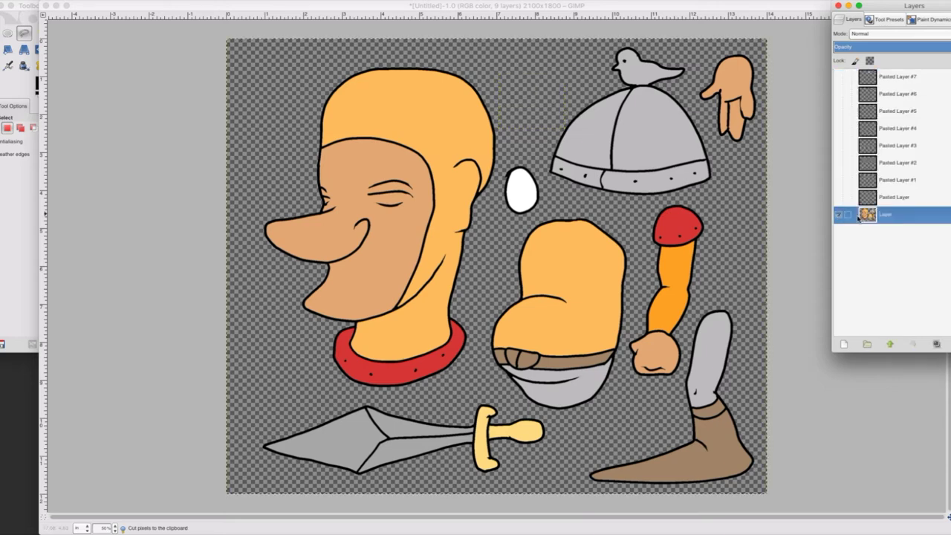
pyautogui.click(29, 7)
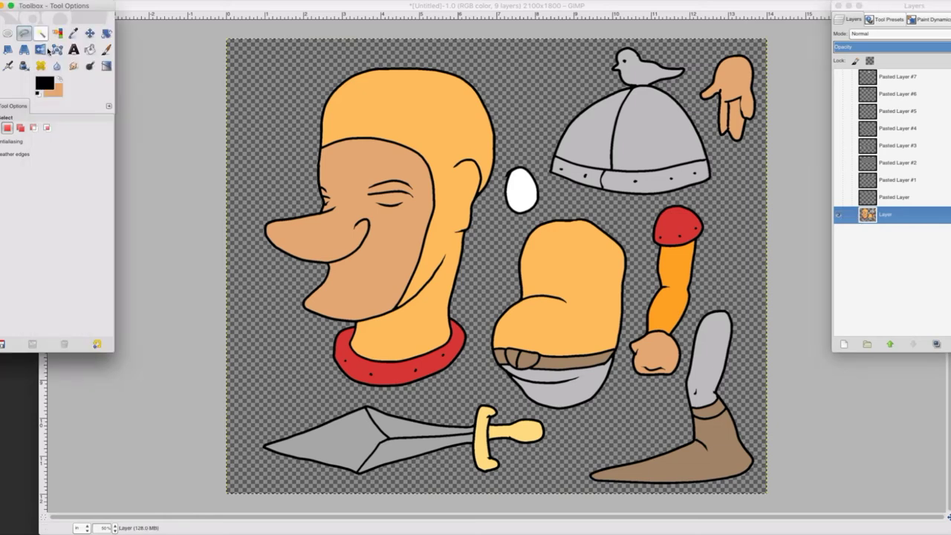
pyautogui.click(510, 152)
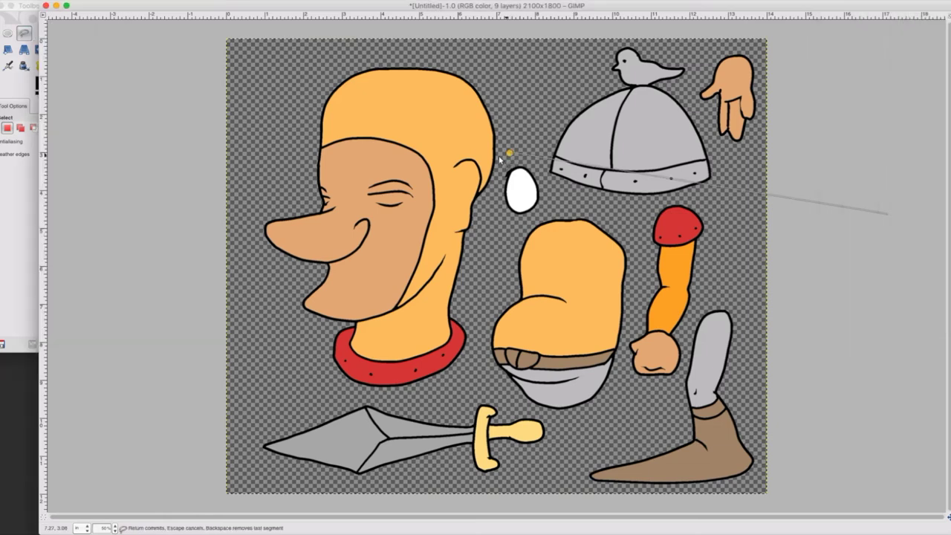
pyautogui.press('Escape')
pyautogui.moveTo(499, 161); pyautogui.dragTo(500, 222)
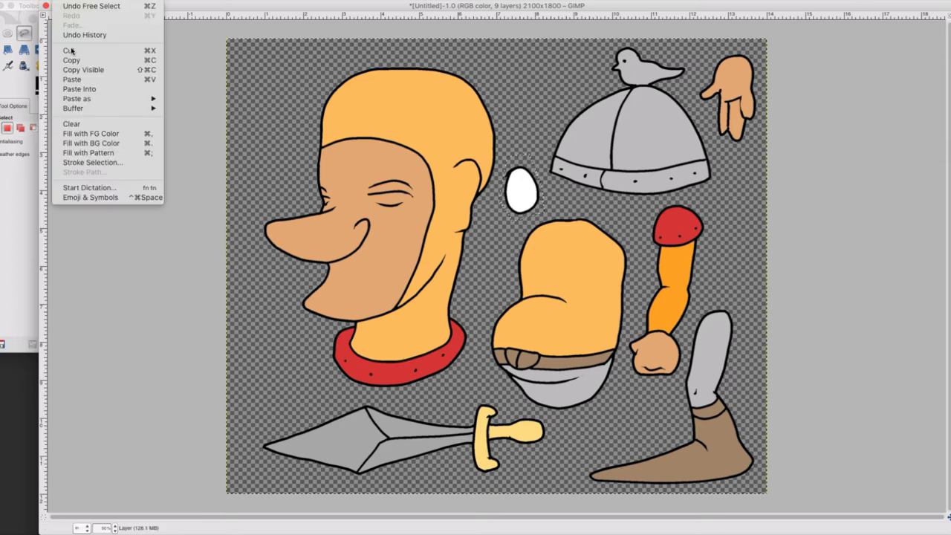
# Cut the outlined white eyeball and paste it onto a new layer.
pyautogui.click(72, 51)
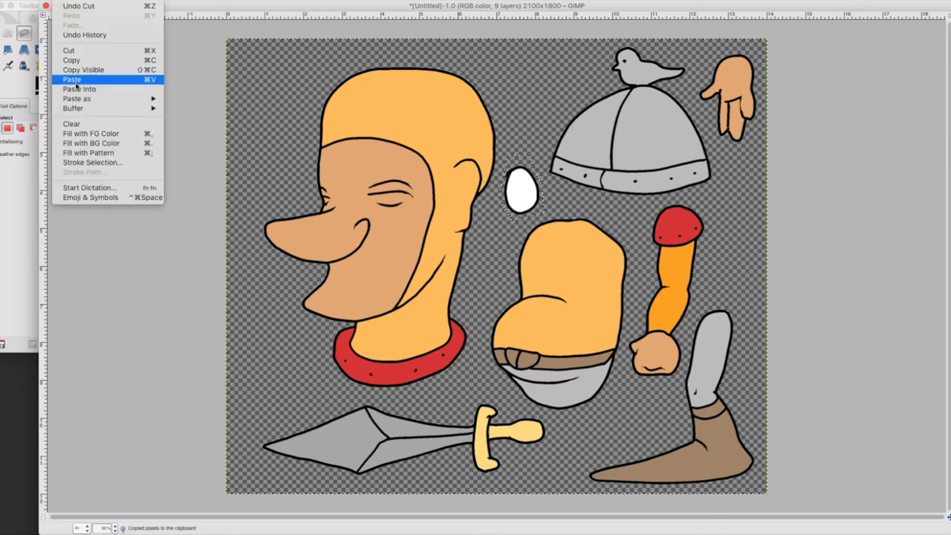
pyautogui.moveTo(178, 0)
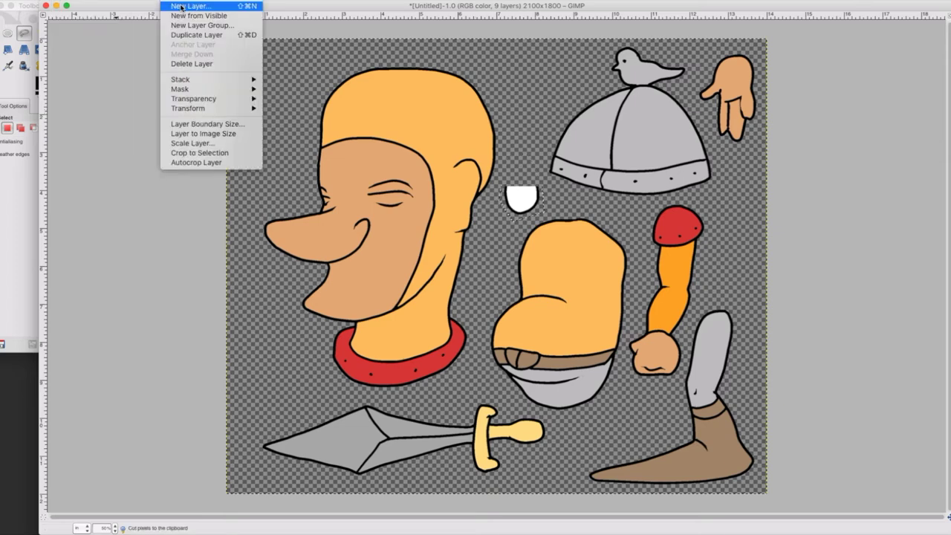
pyautogui.click(182, 7)
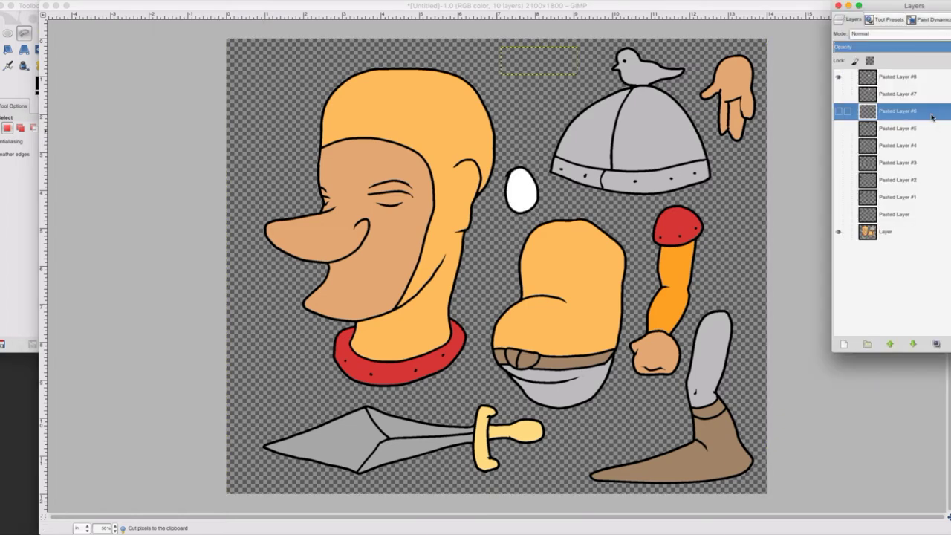
# Try to hide the new eyeball layer and make the base artwork layer active.
pyautogui.click(880, 79)
pyautogui.click(829, 75)
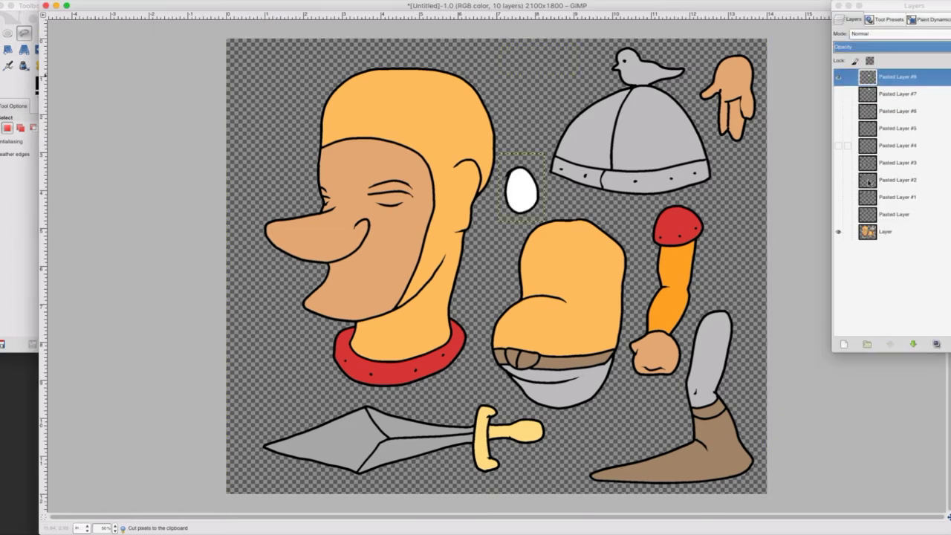
pyautogui.click(883, 231)
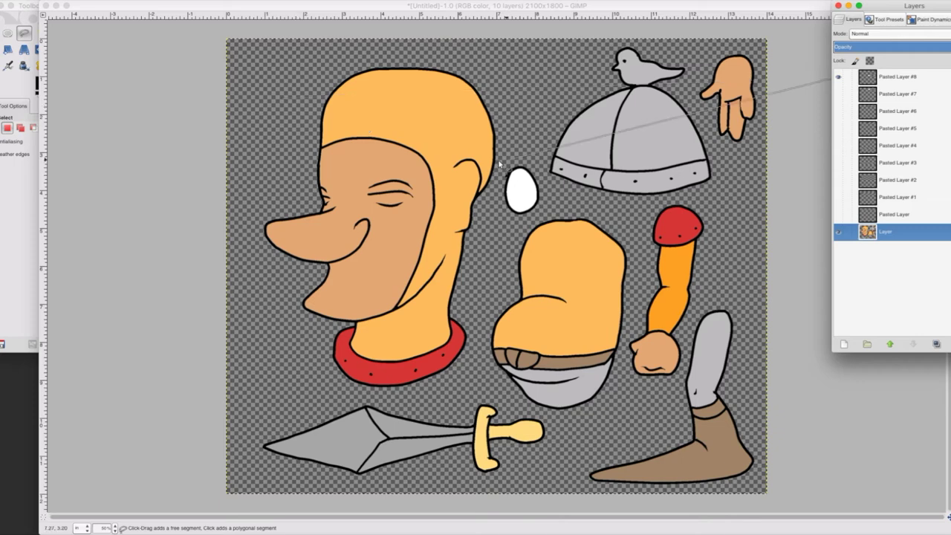
pyautogui.moveTo(516, 133); pyautogui.dragTo(526, 128)
pyautogui.press('Escape')
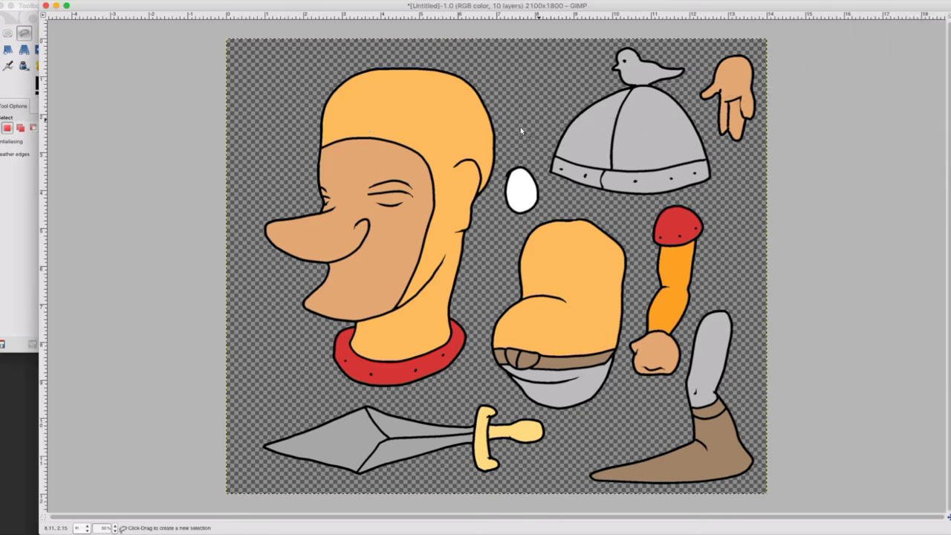
pyautogui.click(949, 197)
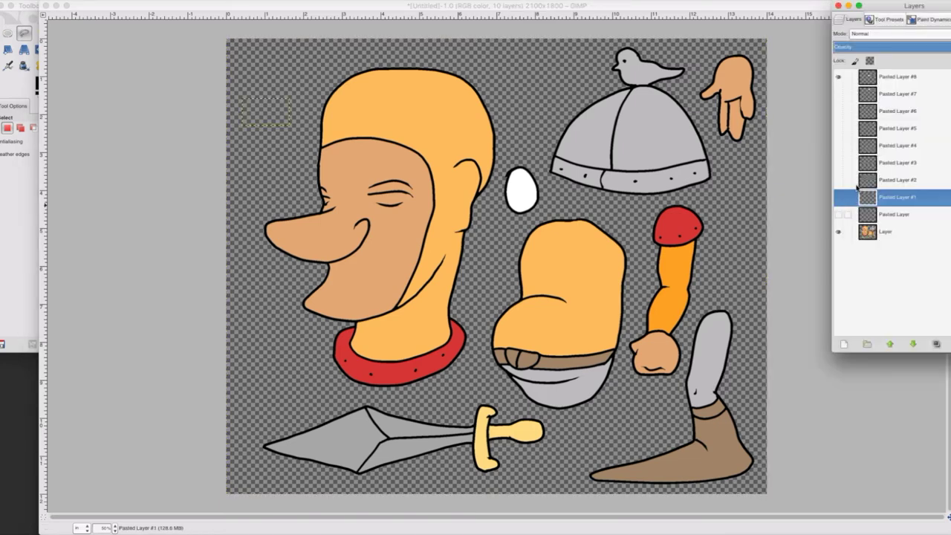
# Hide the white eyeball layer, make the base artwork layer active and choose the Free Select tool.
pyautogui.click(839, 77)
pyautogui.click(871, 235)
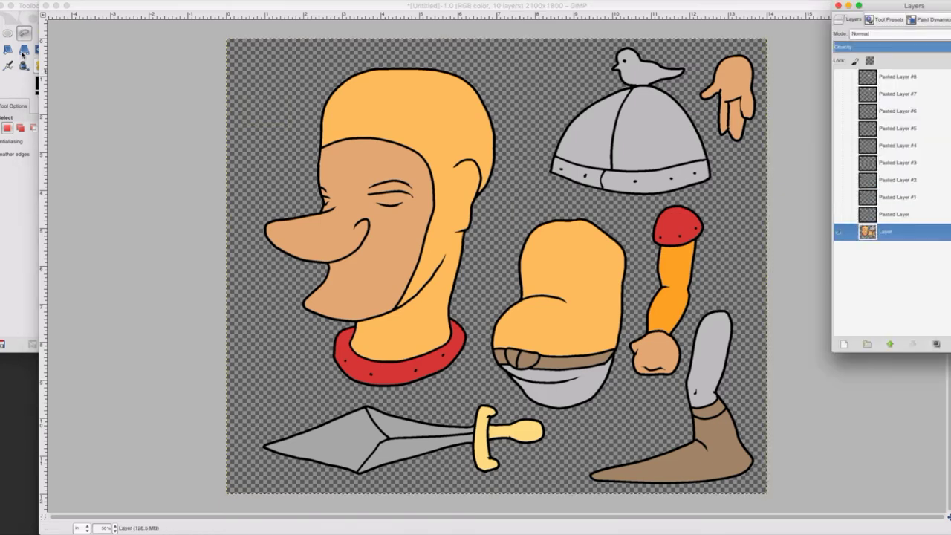
pyautogui.click(24, 35)
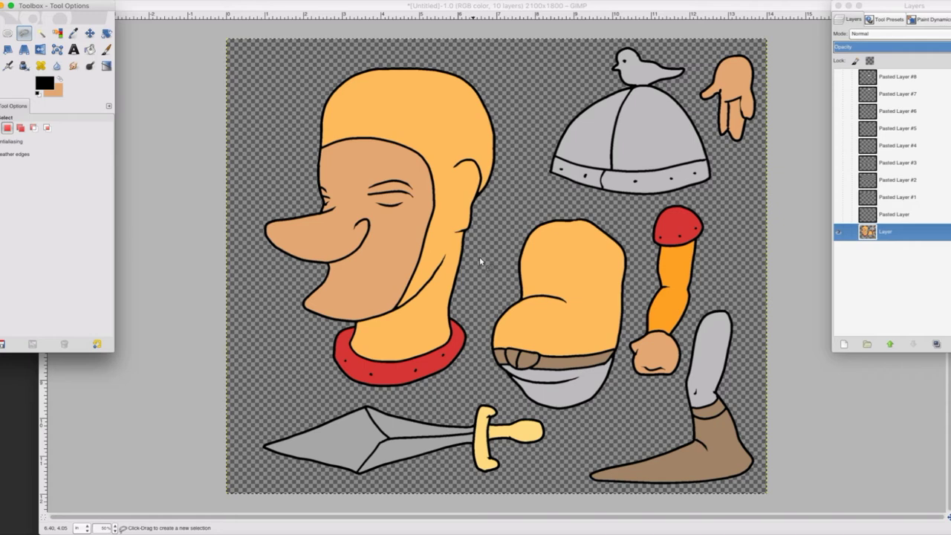
# Outline the knight's whole head, including the neck and red collar, with the Free Select tool.
pyautogui.click(479, 256)
pyautogui.moveTo(502, 125); pyautogui.dragTo(327, 59)
pyautogui.click(326, 60)
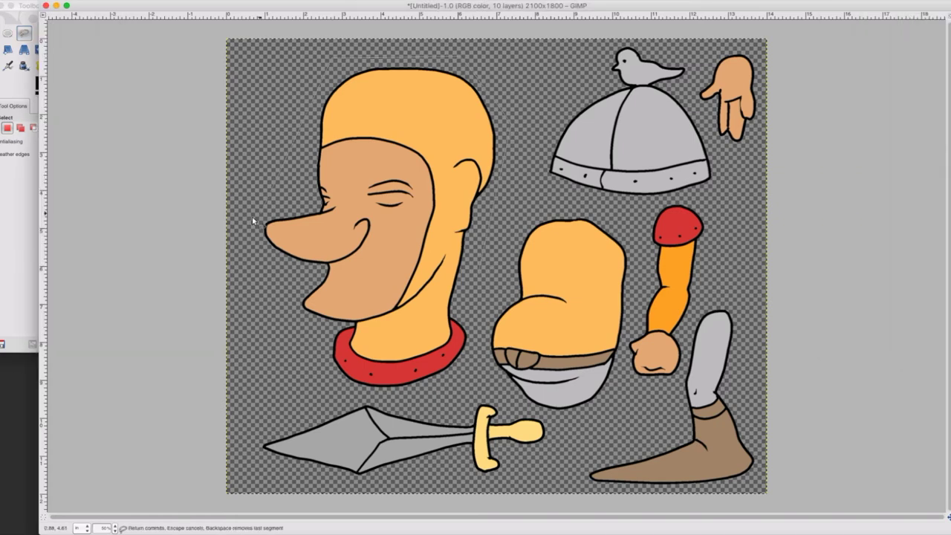
pyautogui.click(252, 219)
pyautogui.click(297, 343)
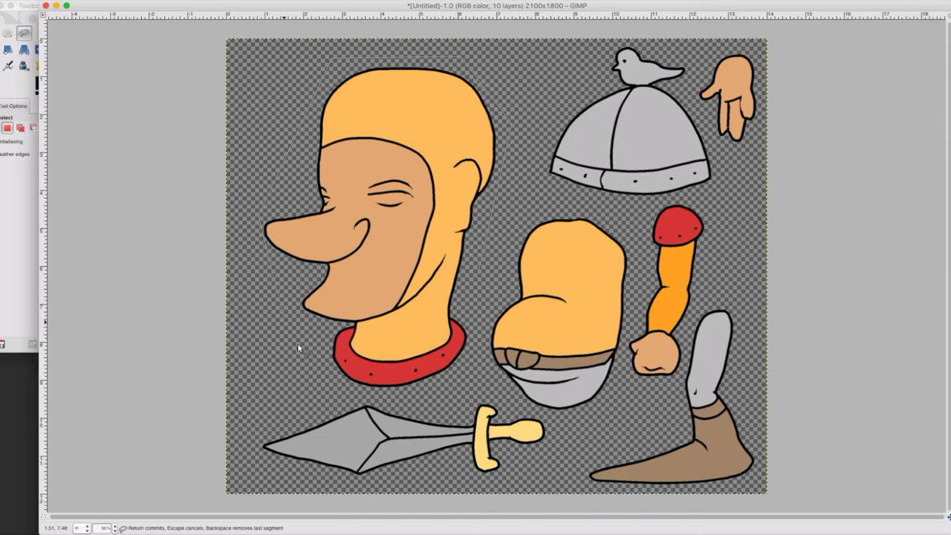
pyautogui.click(344, 391)
pyautogui.click(461, 389)
pyautogui.click(473, 275)
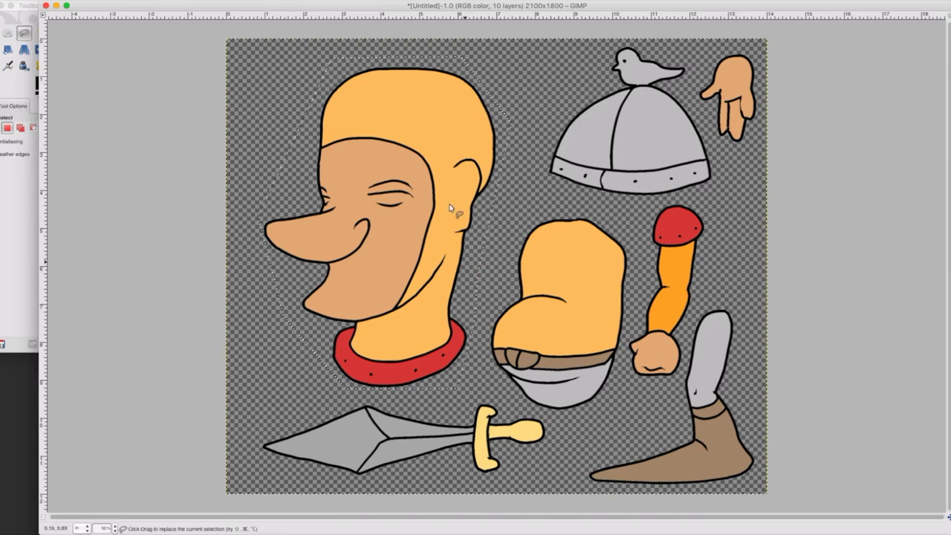
# Cut the outlined head from the base artwork, paste it onto a new layer and hide that layer.
pyautogui.click(62, 1)
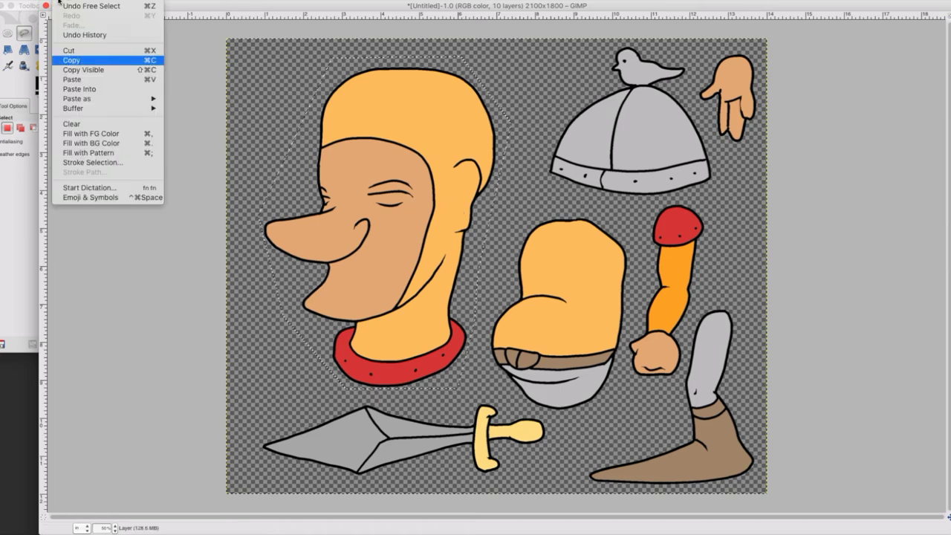
pyautogui.click(71, 60)
pyautogui.click(60, 2)
pyautogui.click(72, 50)
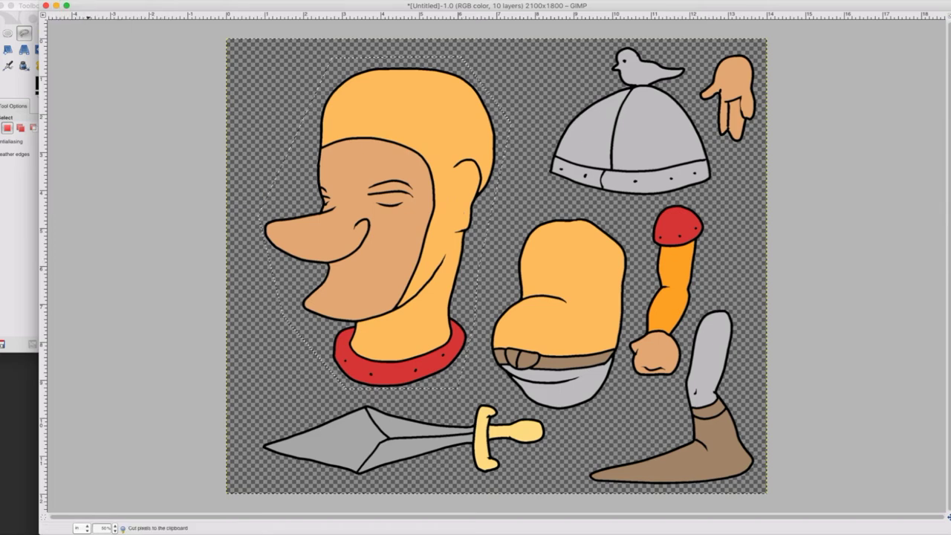
pyautogui.click(948, 146)
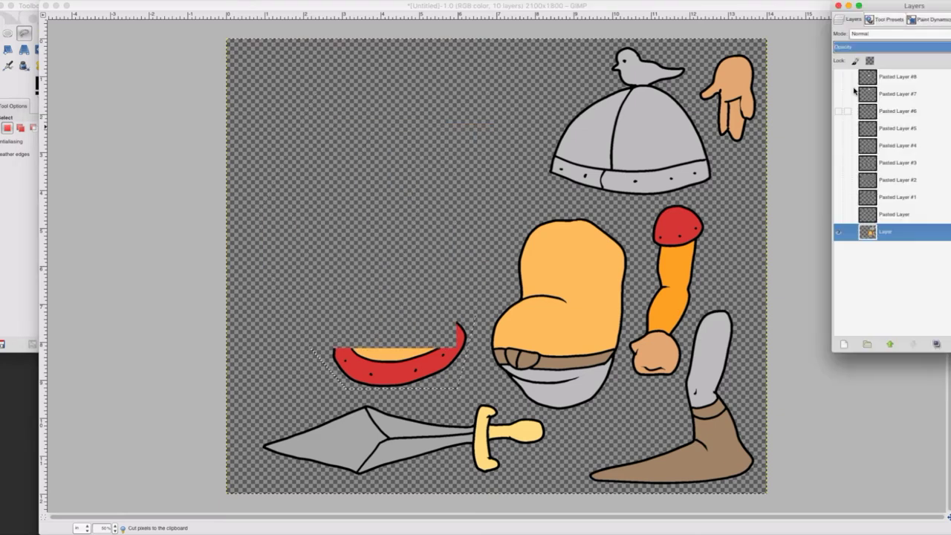
pyautogui.hotkey('ctrl', 'v')
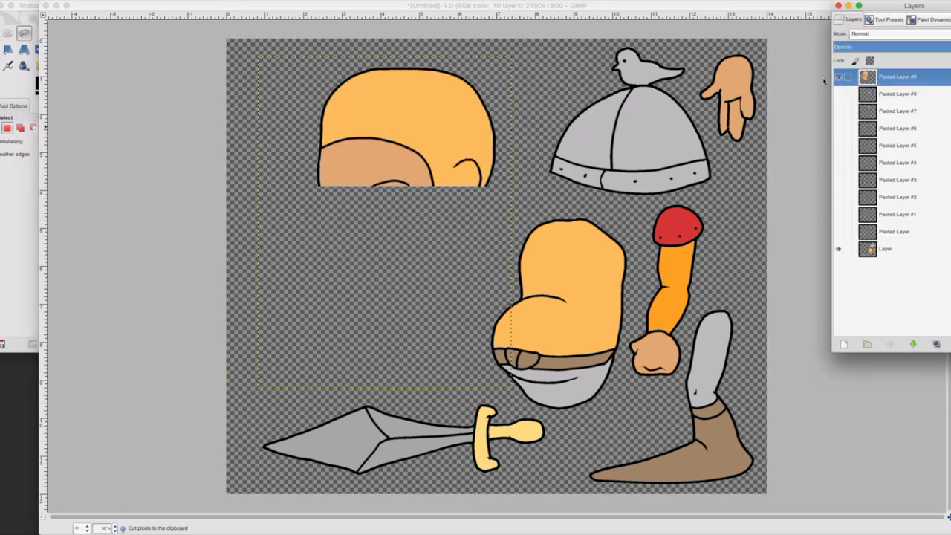
pyautogui.click(838, 77)
# Activate the base artwork layer and outline the orange torso with its belt using the Free Select tool.
pyautogui.click(885, 249)
pyautogui.click(25, 34)
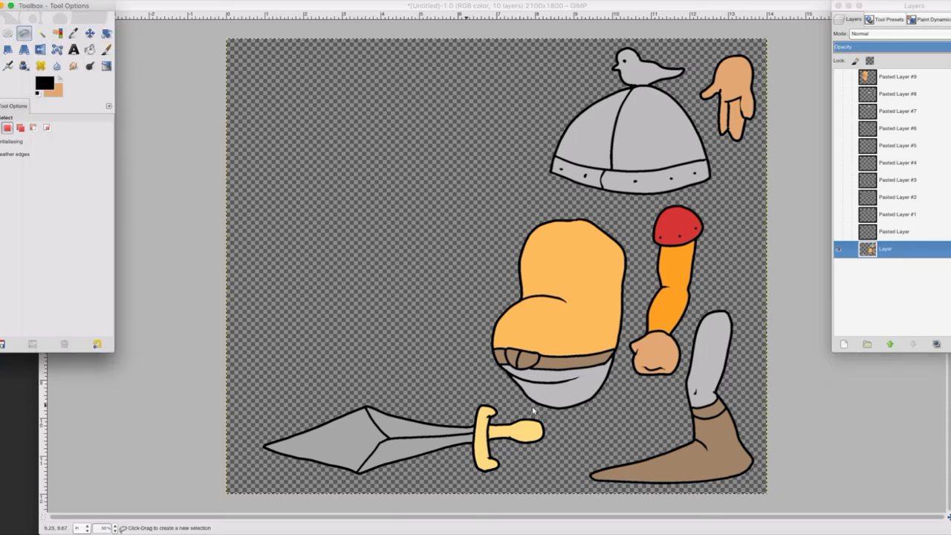
pyautogui.moveTo(533, 410); pyautogui.dragTo(482, 387)
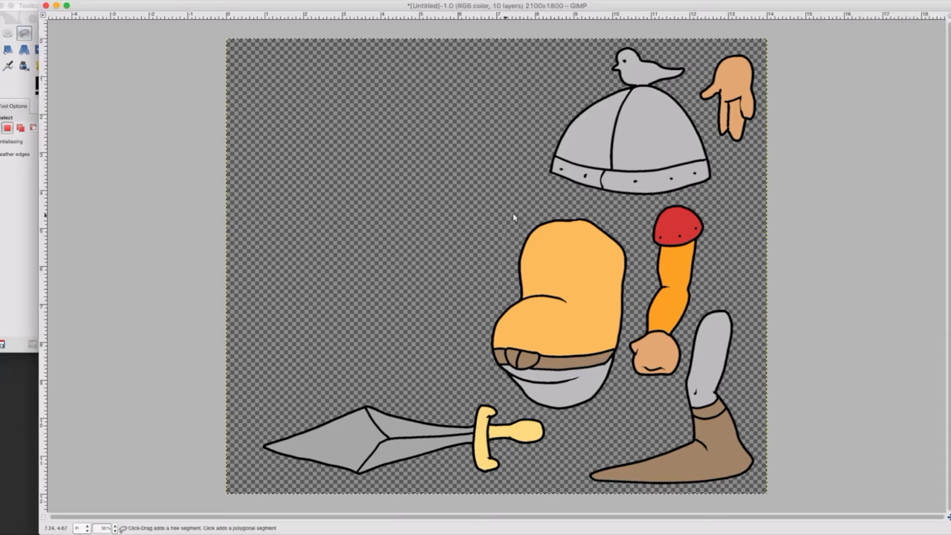
pyautogui.press('Escape')
pyautogui.click(479, 339)
pyautogui.click(476, 343)
pyautogui.click(512, 402)
pyautogui.click(566, 421)
pyautogui.moveTo(606, 386)
pyautogui.mouseDown()
pyautogui.moveTo(623, 300)
pyautogui.moveTo(492, 232)
pyautogui.moveTo(499, 236)
pyautogui.mouseUp()
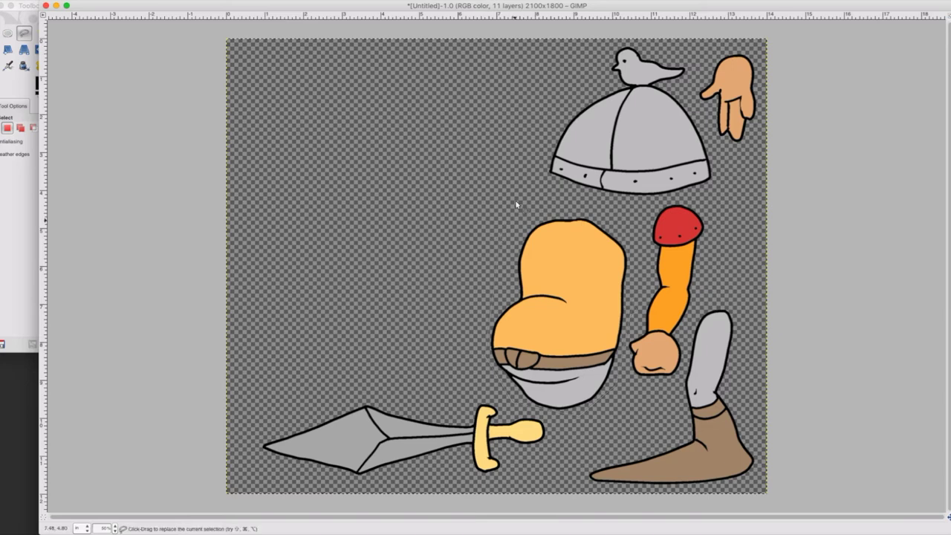
# Cut the outlined torso from the base artwork, paste it onto a new layer and hide that layer.
pyautogui.click(63, 0)
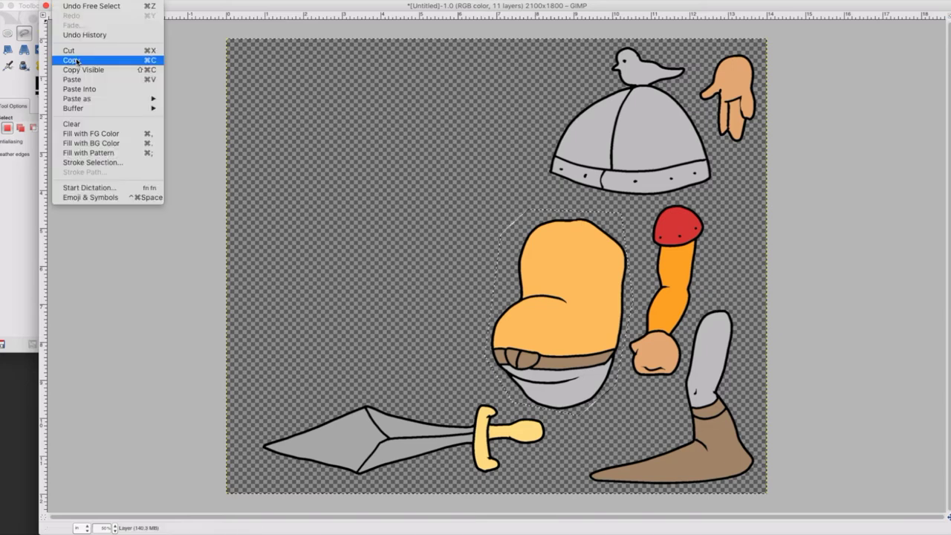
pyautogui.click(73, 59)
pyautogui.click(69, 53)
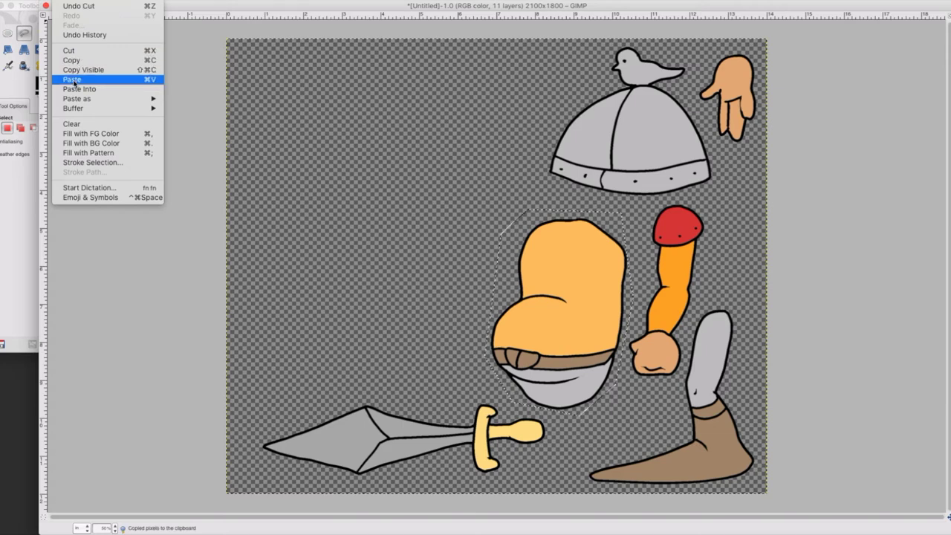
pyautogui.click(73, 79)
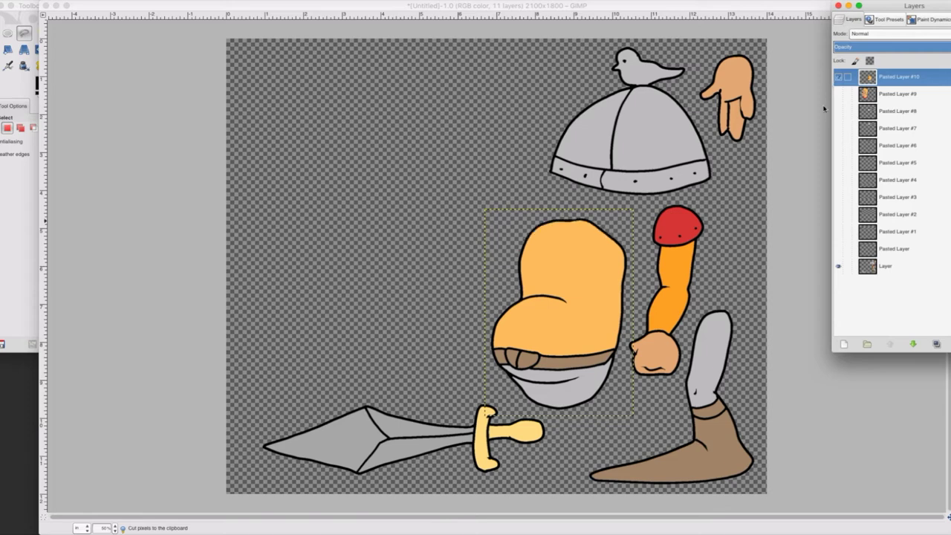
pyautogui.click(838, 77)
# Activate the base artwork layer and outline the grey helmet together with the bird using Free Select.
pyautogui.click(870, 266)
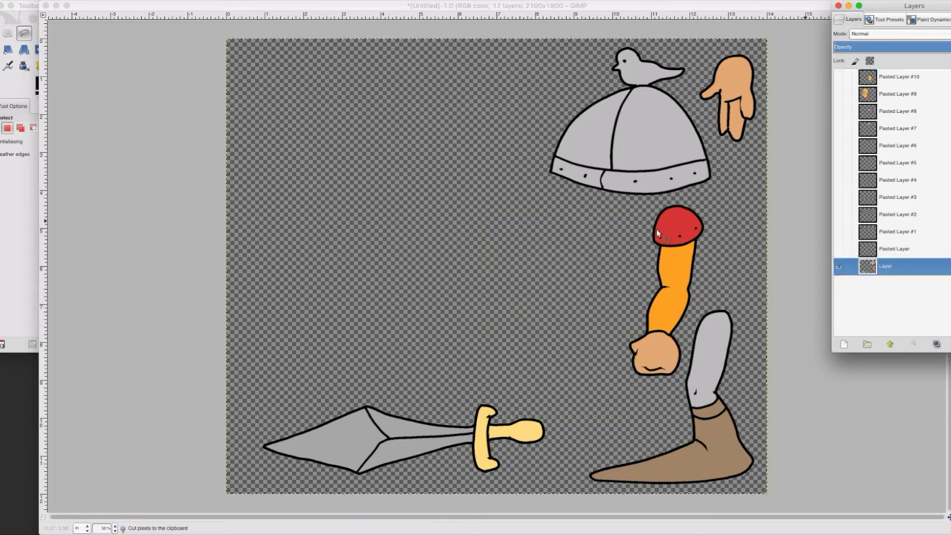
pyautogui.click(530, 183)
pyautogui.click(603, 202)
pyautogui.click(706, 190)
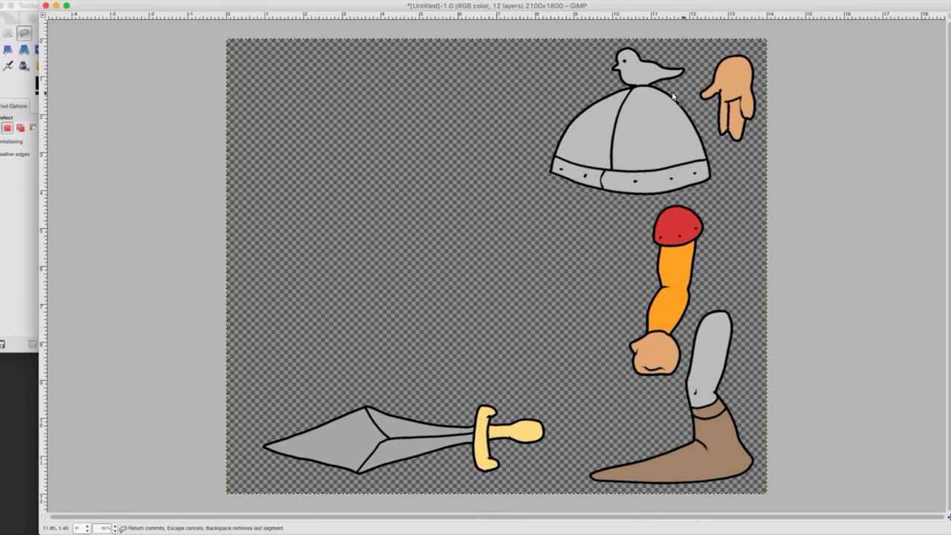
pyautogui.click(692, 62)
pyautogui.click(617, 43)
pyautogui.click(537, 177)
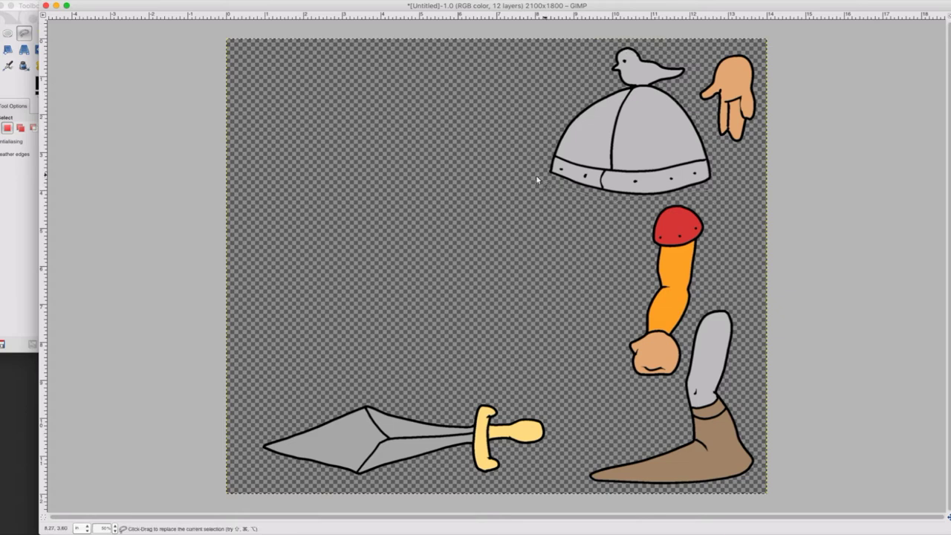
# Cut the outlined helmet and bird, paste them onto a new layer and hide that layer.
pyautogui.click(70, 2)
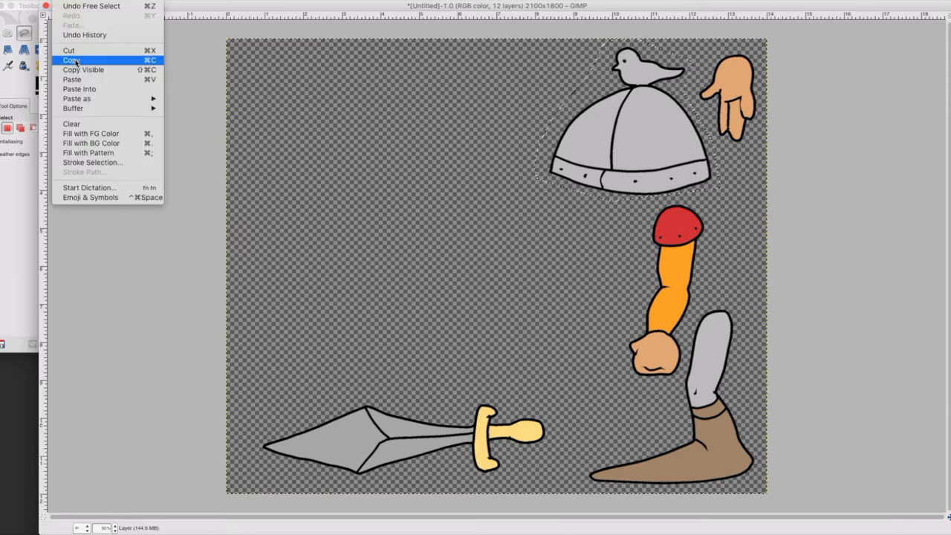
pyautogui.click(75, 61)
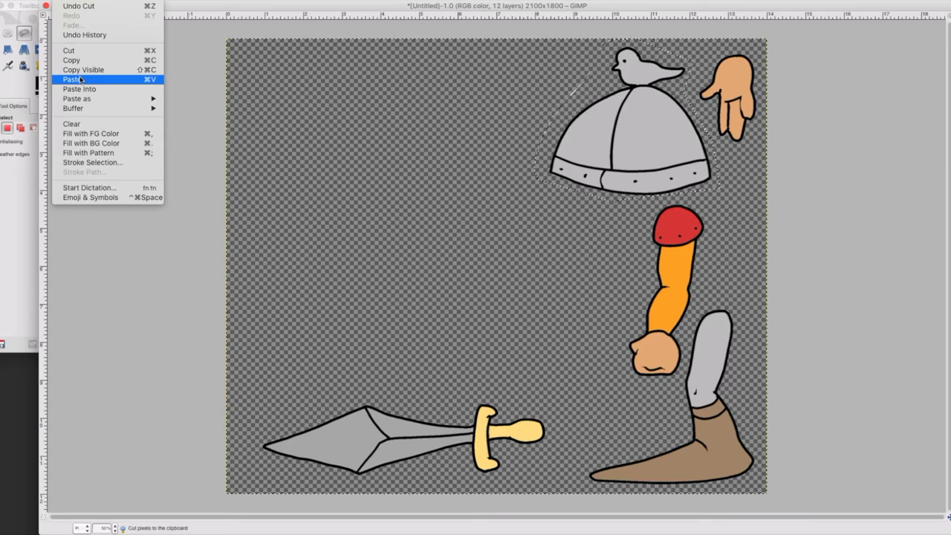
pyautogui.click(81, 79)
pyautogui.click(180, 1)
pyautogui.click(183, 6)
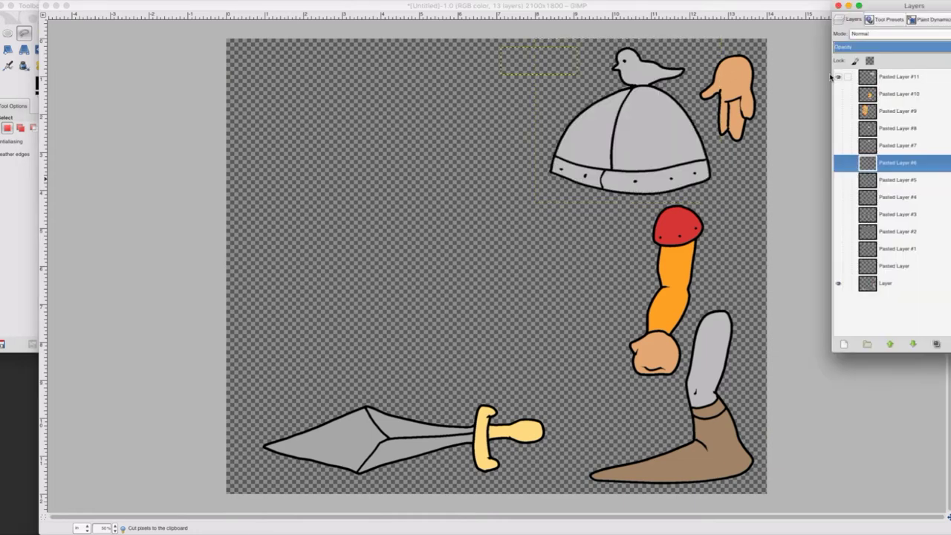
pyautogui.click(838, 77)
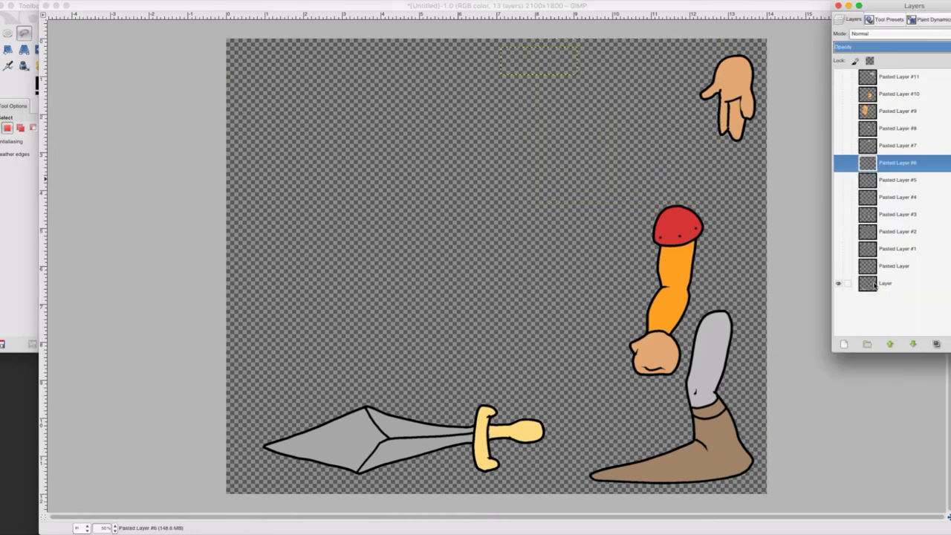
# Activate the base artwork layer and outline the open hand with the Free Select tool.
pyautogui.click(874, 286)
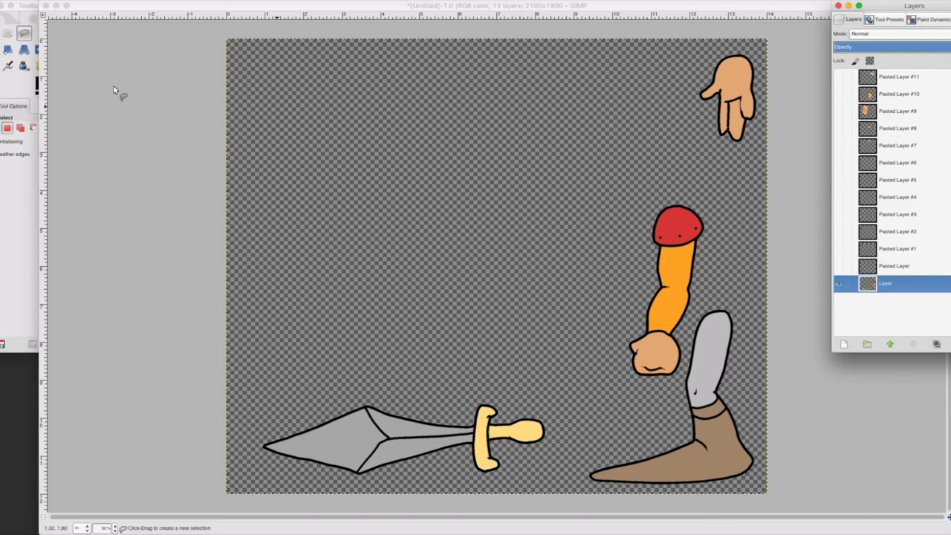
pyautogui.click(703, 60)
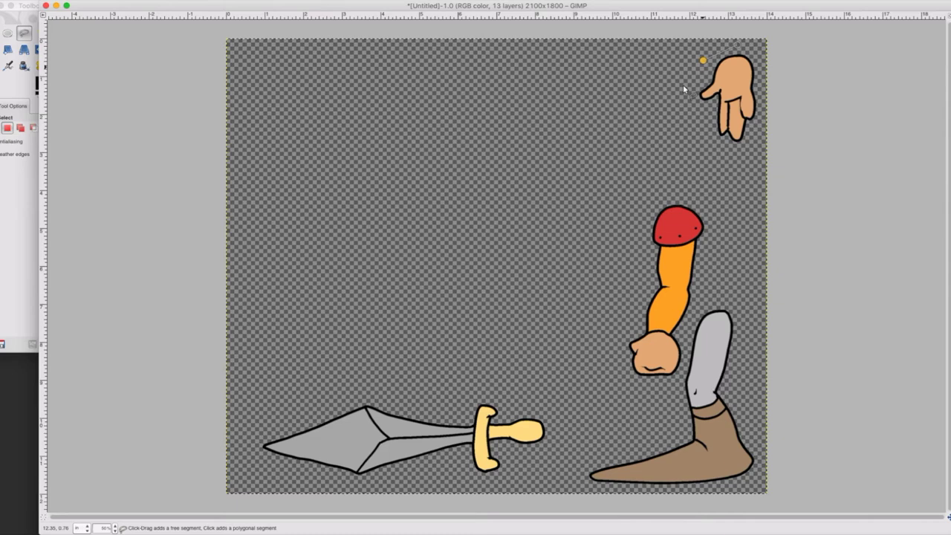
pyautogui.click(684, 88)
pyautogui.click(722, 155)
pyautogui.click(741, 147)
pyautogui.click(700, 58)
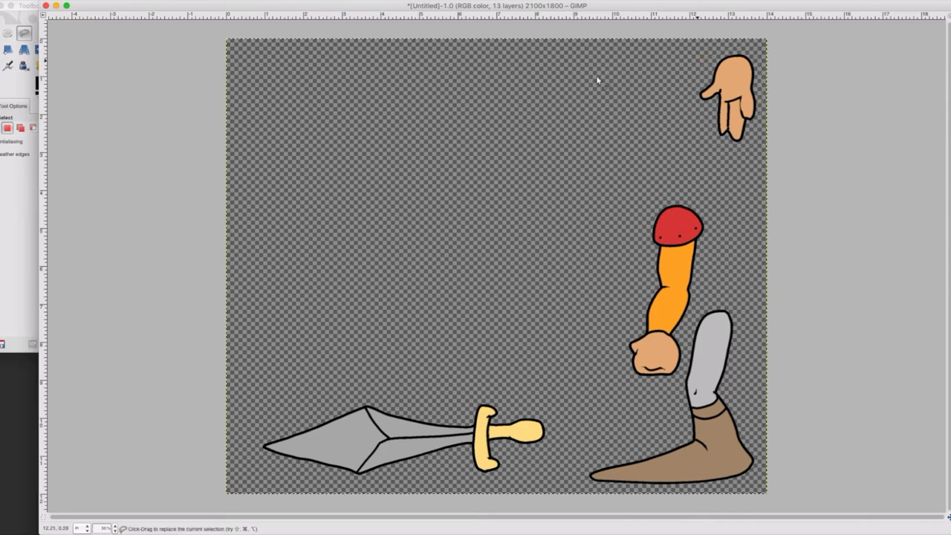
# Cut the outlined open hand from the base artwork, paste it onto a new layer and hide that layer.
pyautogui.click(64, 2)
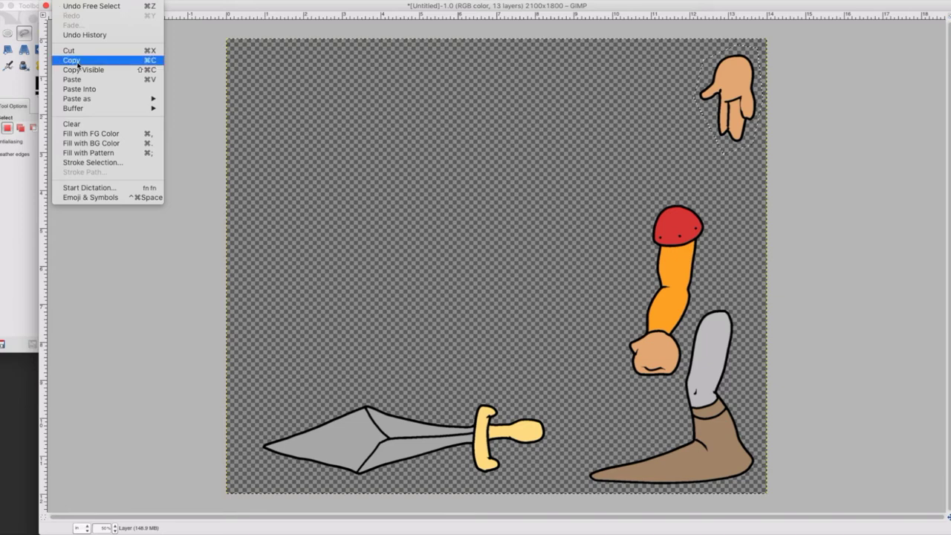
pyautogui.click(75, 63)
pyautogui.click(63, 1)
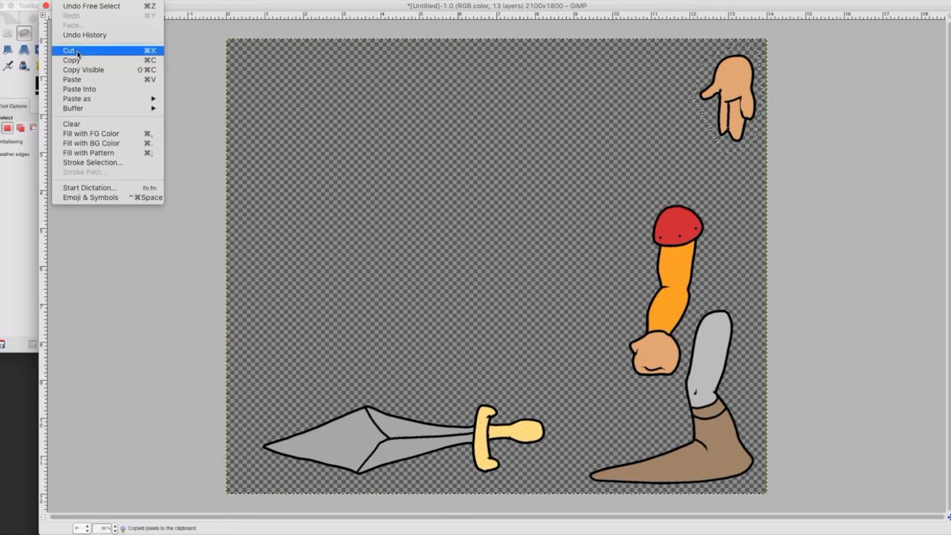
pyautogui.press('super+x')
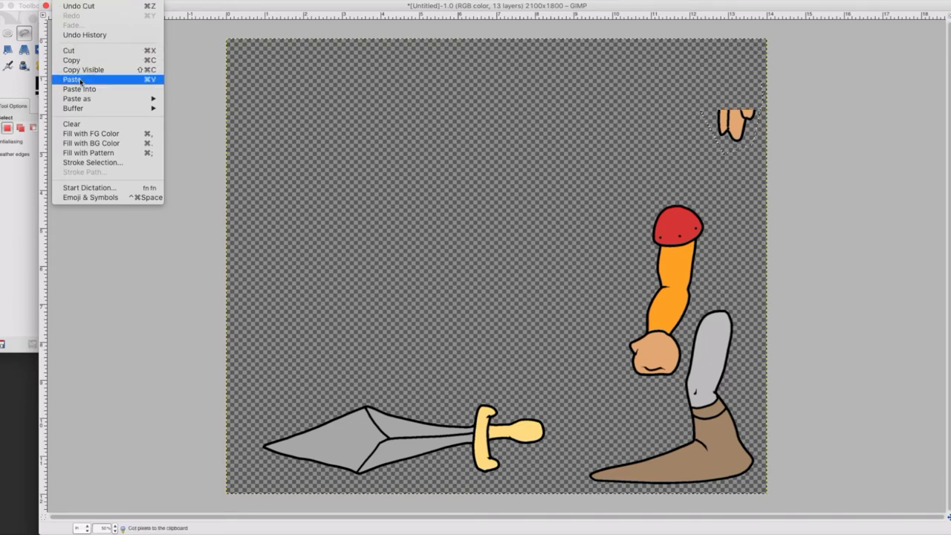
pyautogui.click(80, 81)
pyautogui.click(174, 2)
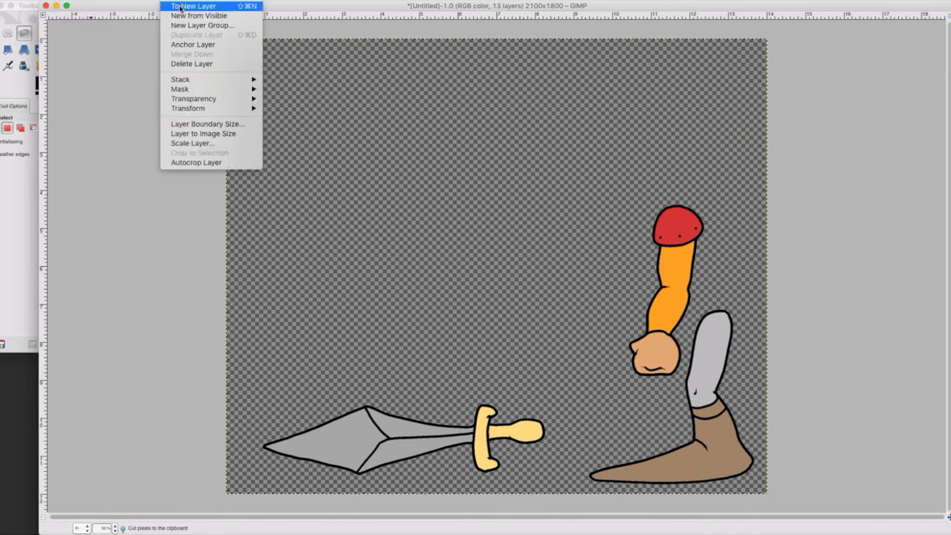
pyautogui.click(182, 7)
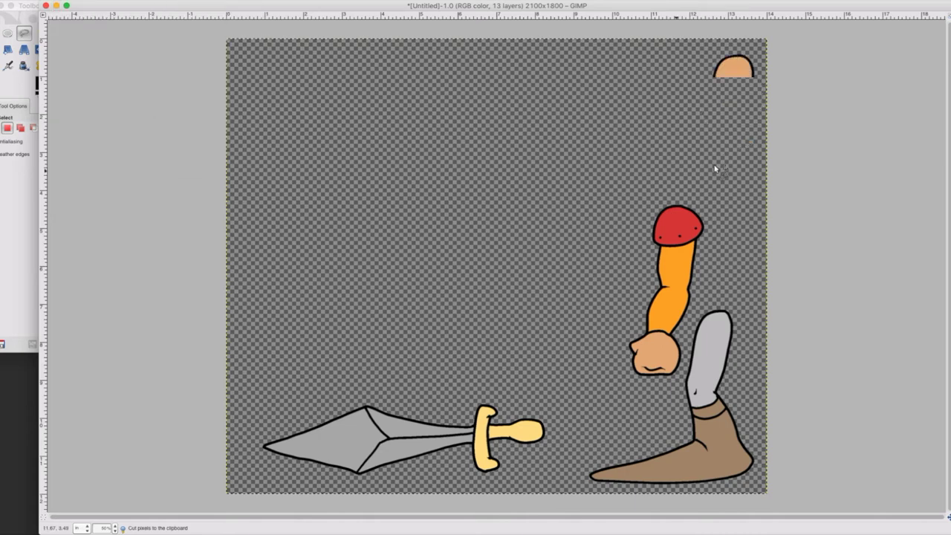
pyautogui.click(948, 145)
pyautogui.click(838, 77)
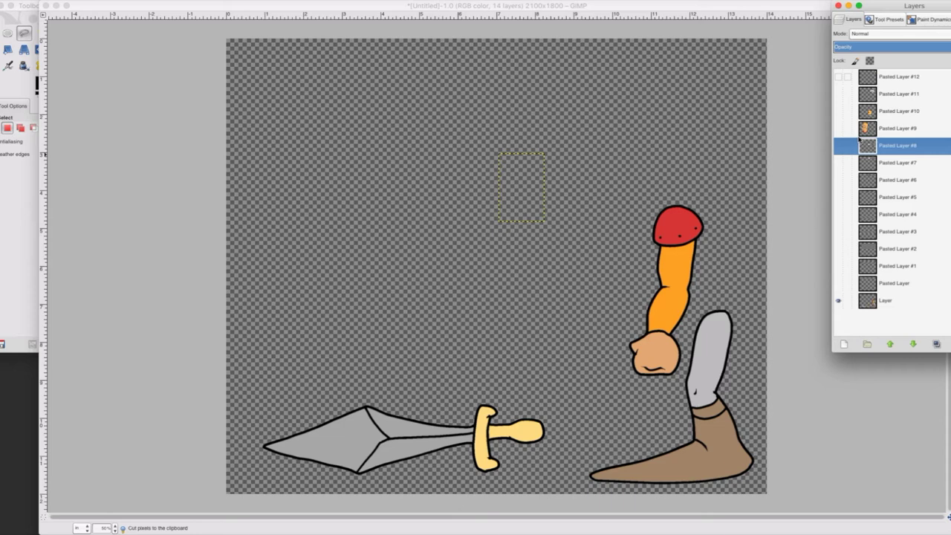
# Activate the base artwork layer and outline the arm with its red shoulder and fist using Free Select.
pyautogui.click(876, 300)
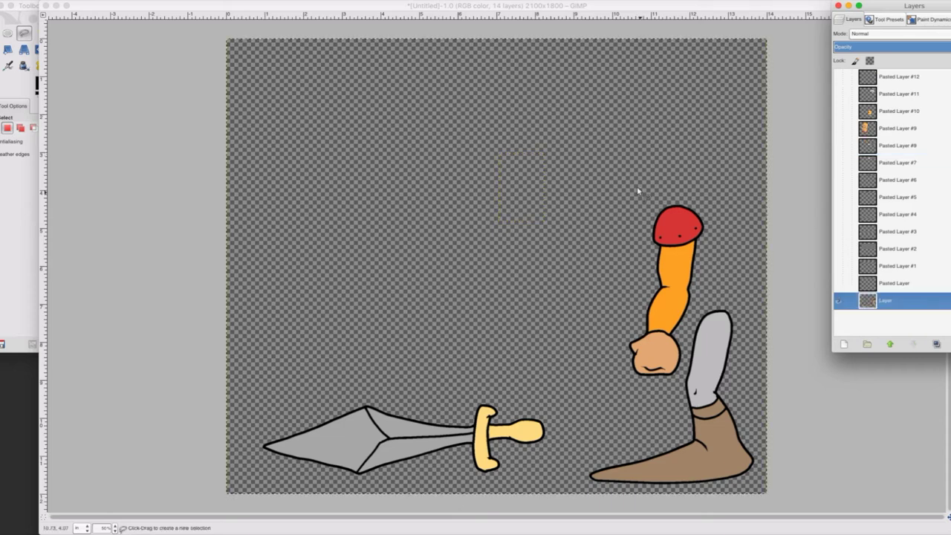
pyautogui.click(637, 188)
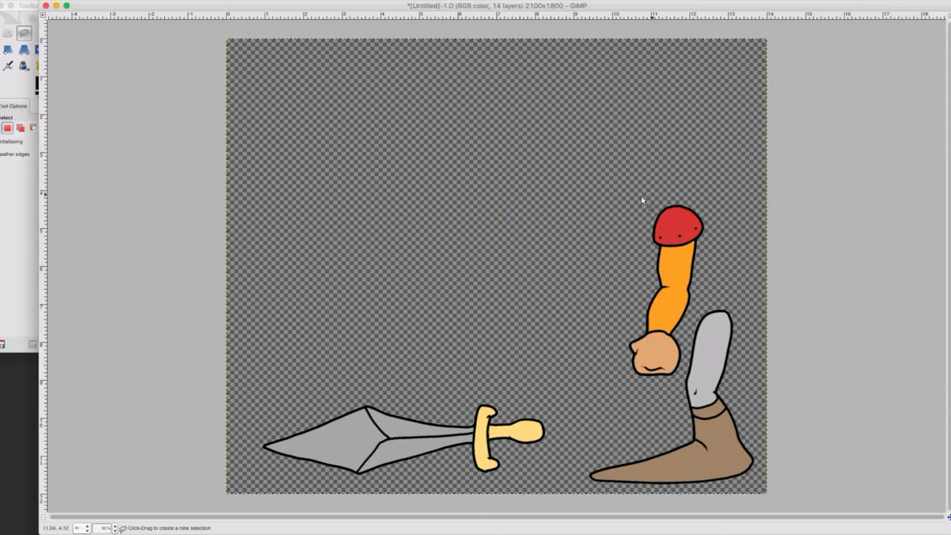
pyautogui.click(623, 375)
pyautogui.click(648, 196)
# Cut the outlined arm from the base artwork, paste it onto a new layer and hide that layer.
pyautogui.click(69, 1)
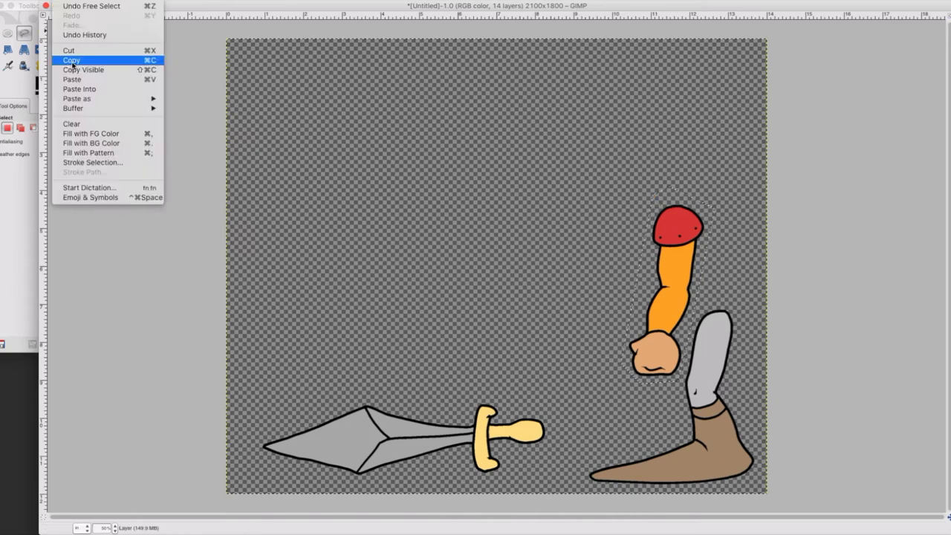
pyautogui.click(73, 64)
pyautogui.click(69, 1)
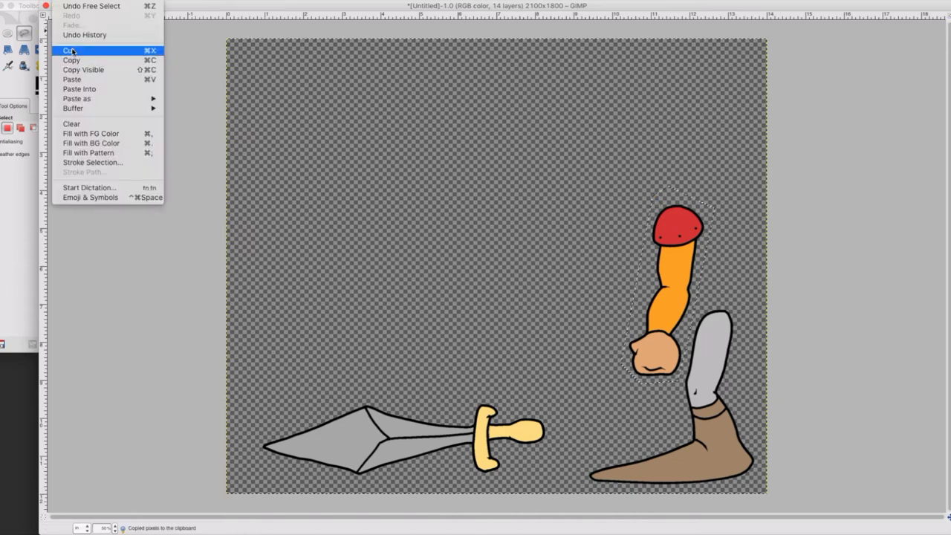
pyautogui.click(72, 51)
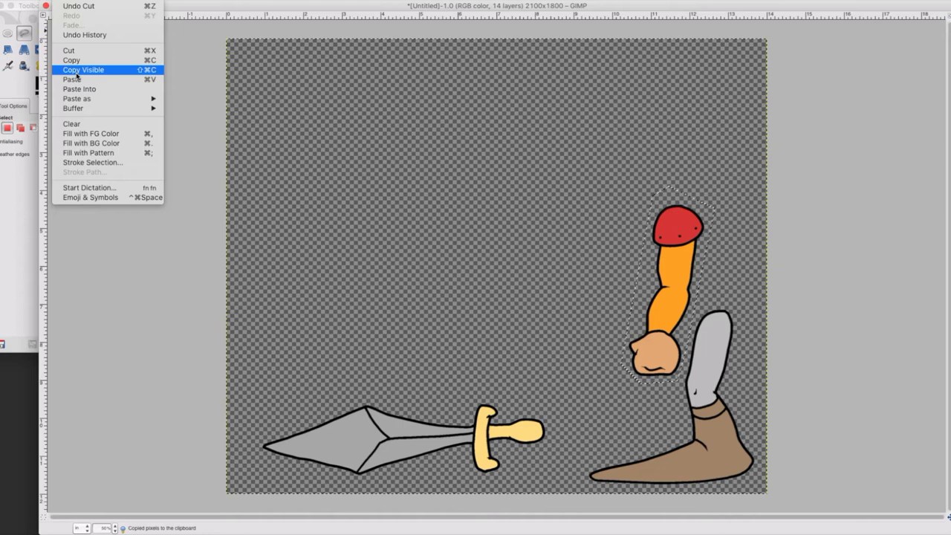
pyautogui.moveTo(174, 1)
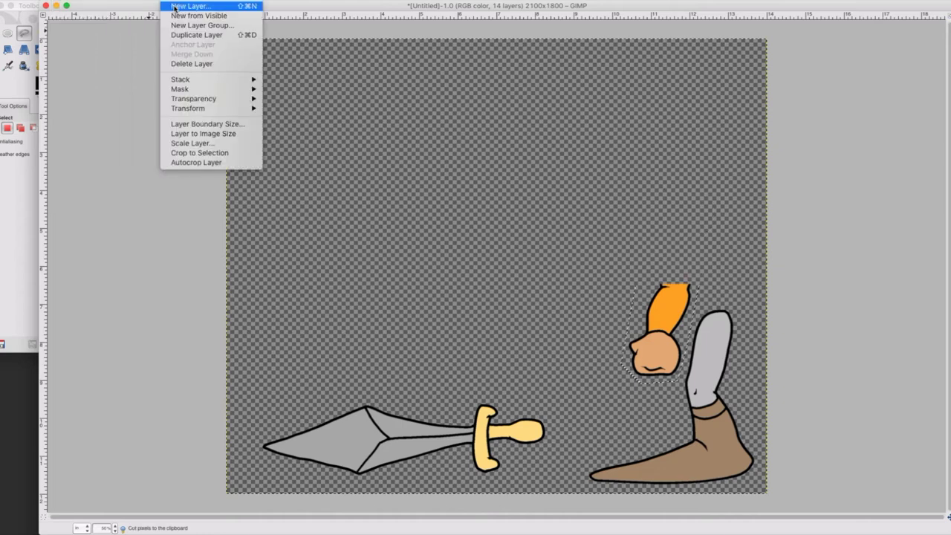
pyautogui.click(175, 8)
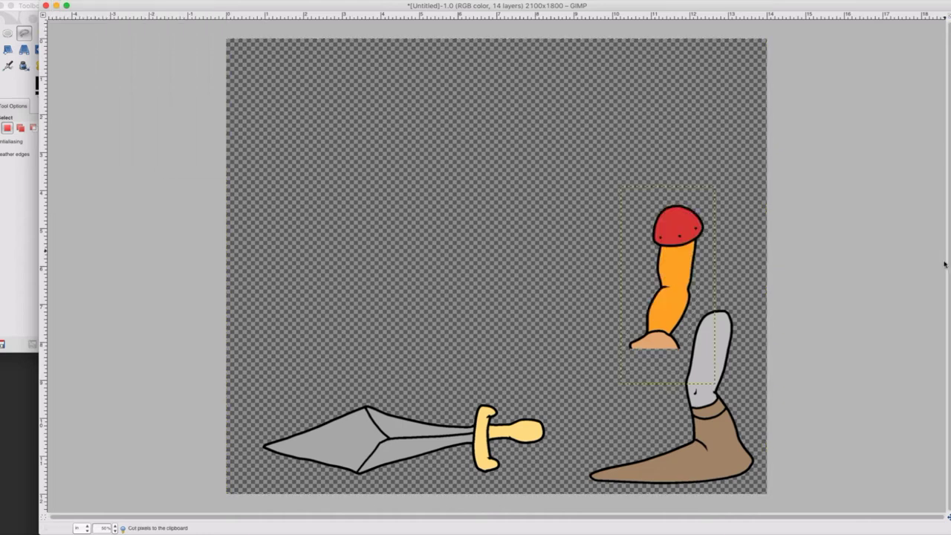
pyautogui.click(948, 264)
pyautogui.click(837, 77)
# Activate the base artwork layer and outline the grey leg with its brown boot using Free Select.
pyautogui.click(886, 318)
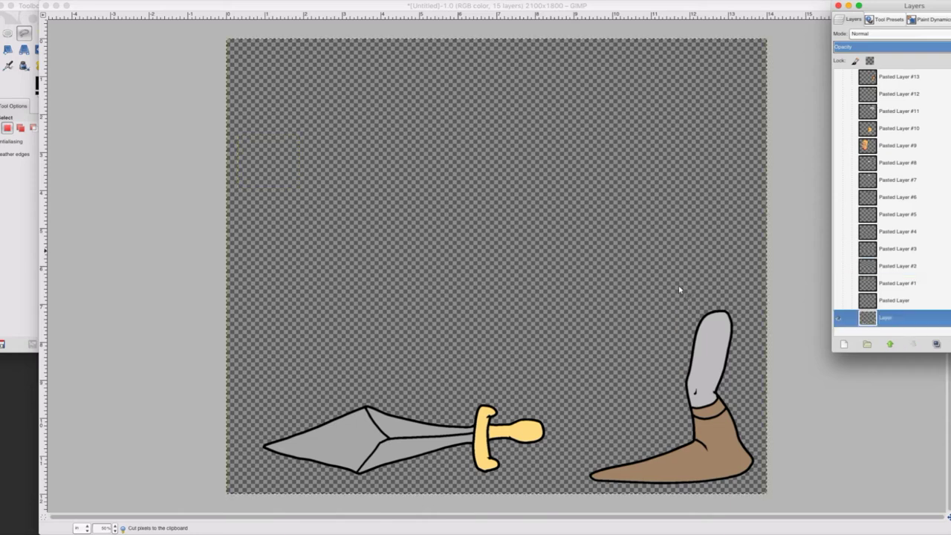
pyautogui.click(273, 168)
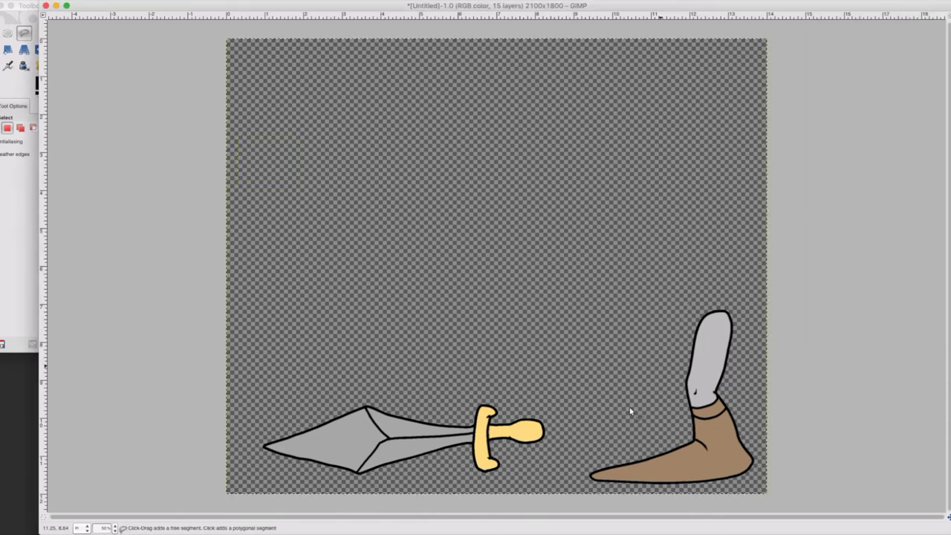
pyautogui.click(564, 477)
pyautogui.click(763, 486)
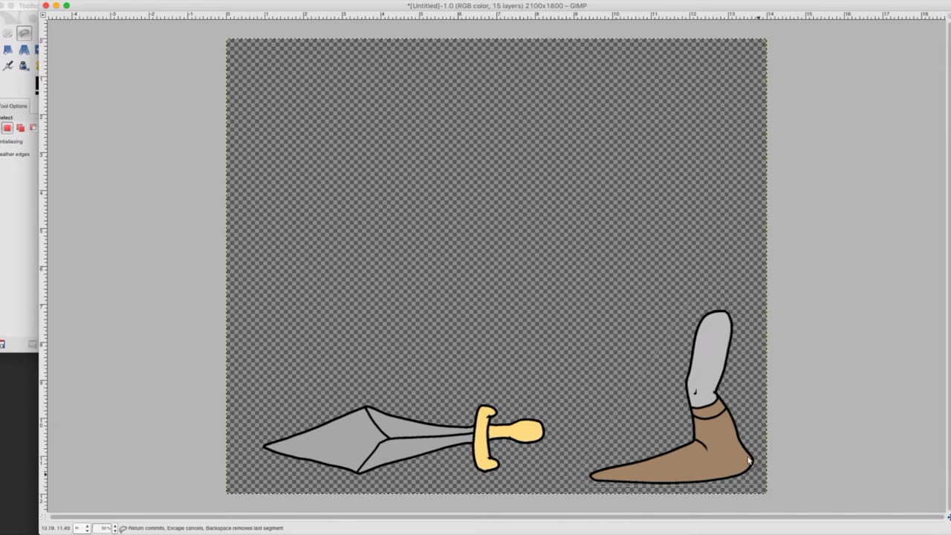
pyautogui.click(676, 308)
# Cut the outlined leg and boot, paste them onto a new layer and hide that layer.
pyautogui.click(61, 0)
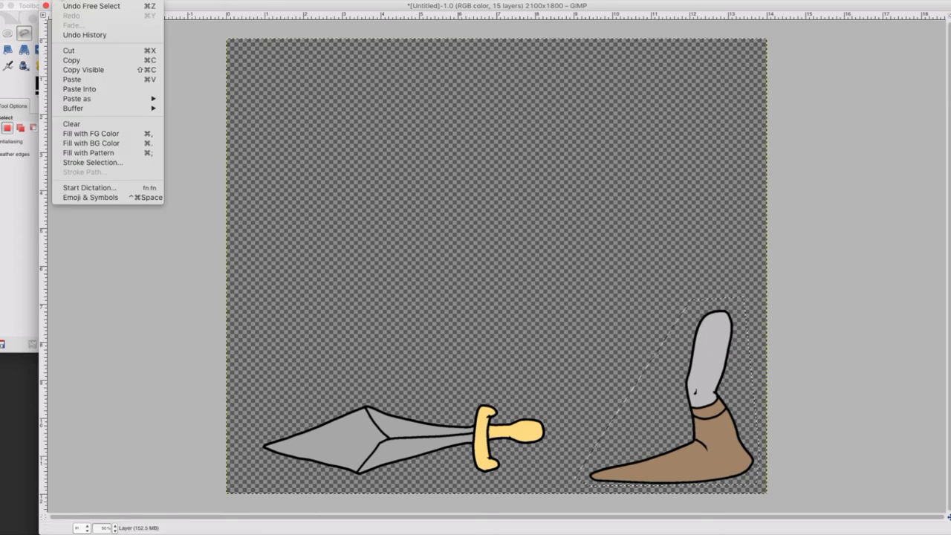
pyautogui.click(72, 61)
pyautogui.press('super+c')
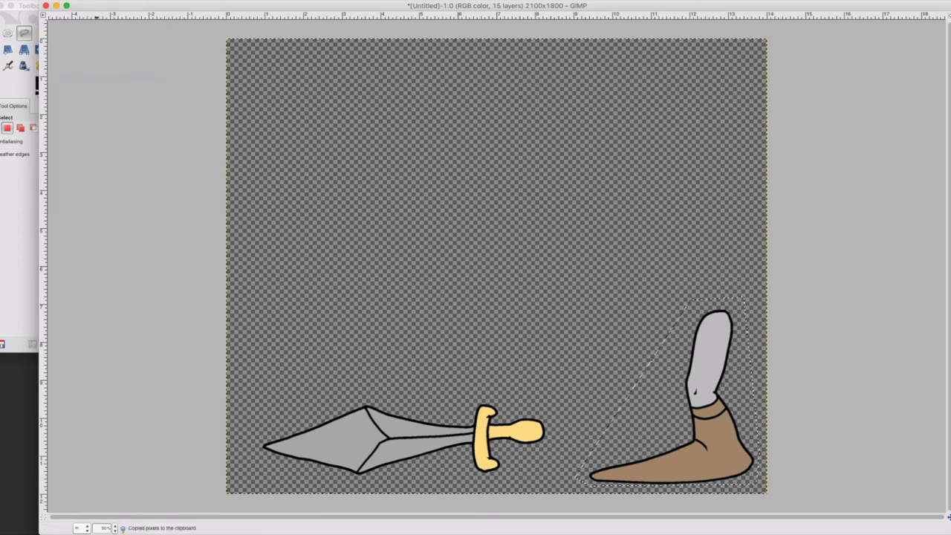
pyautogui.press('super+x')
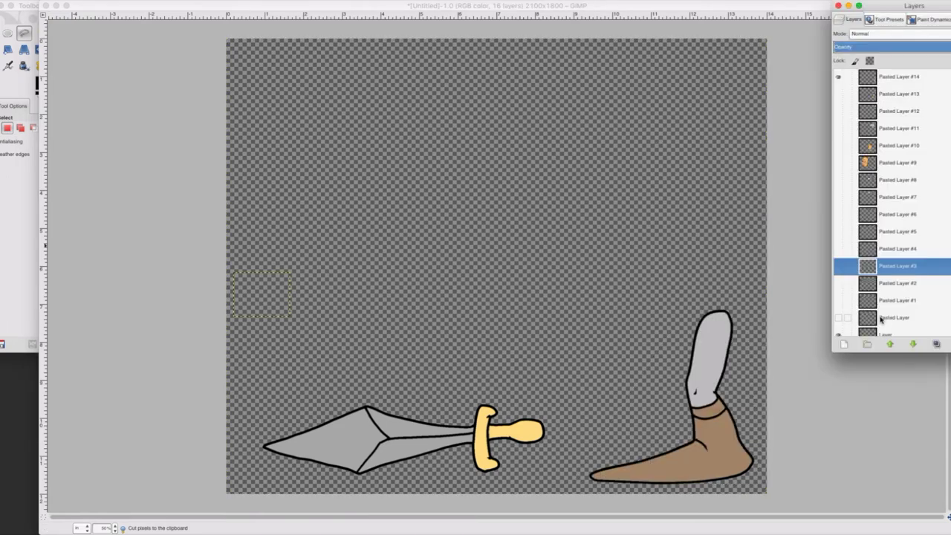
pyautogui.moveTo(878, 9); pyautogui.dragTo(851, 7)
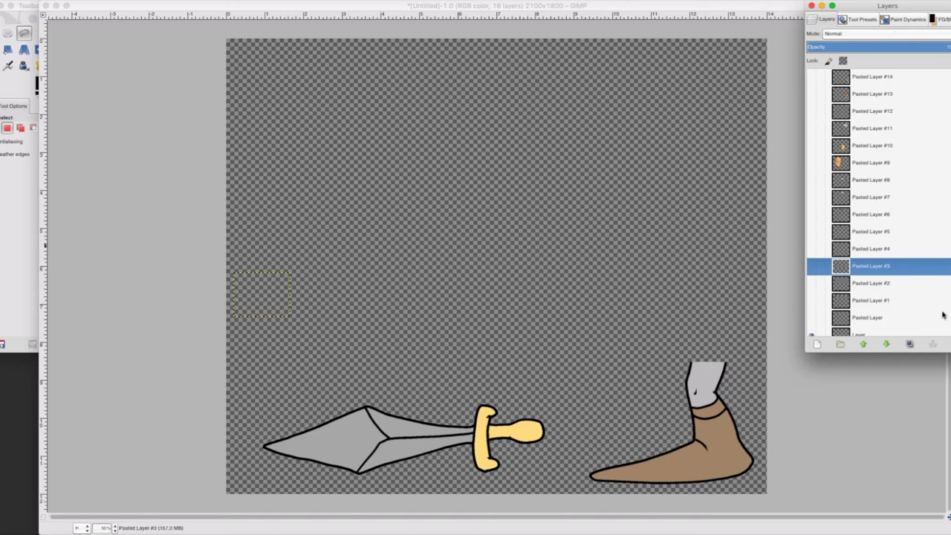
# Activate the base artwork layer and enclose the whole sword in a rectangular selection.
pyautogui.click(857, 332)
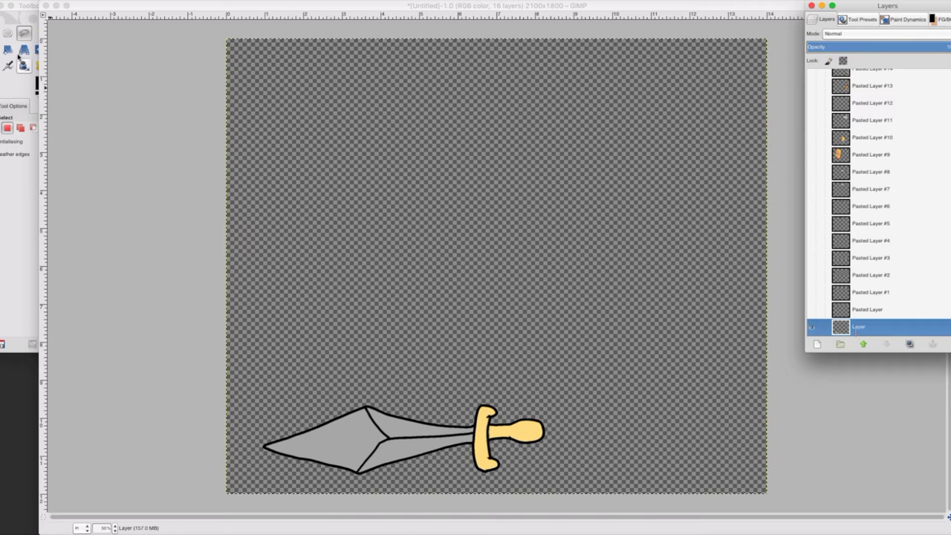
pyautogui.click(0, 34)
pyautogui.moveTo(550, 379); pyautogui.dragTo(255, 485)
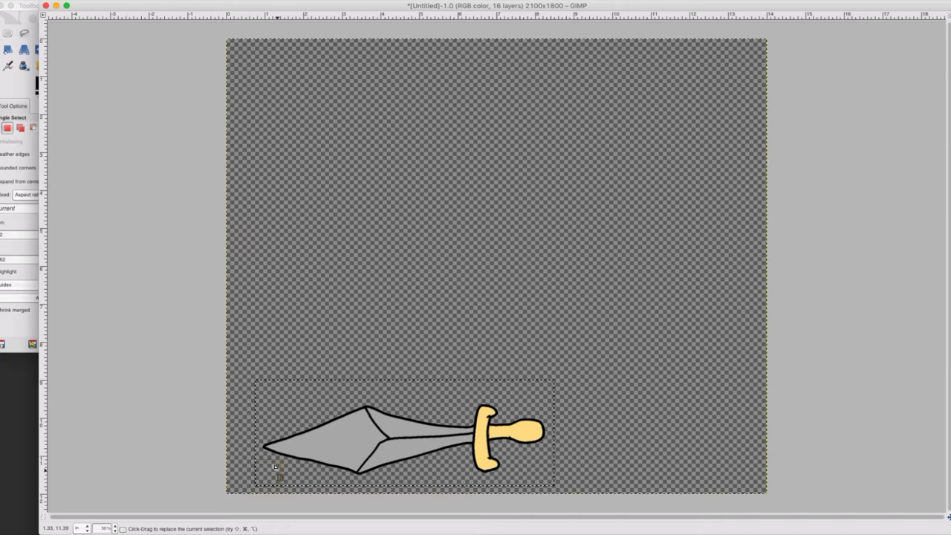
# Cut the selected sword from the base artwork and paste it onto a new layer.
pyautogui.click(63, 0)
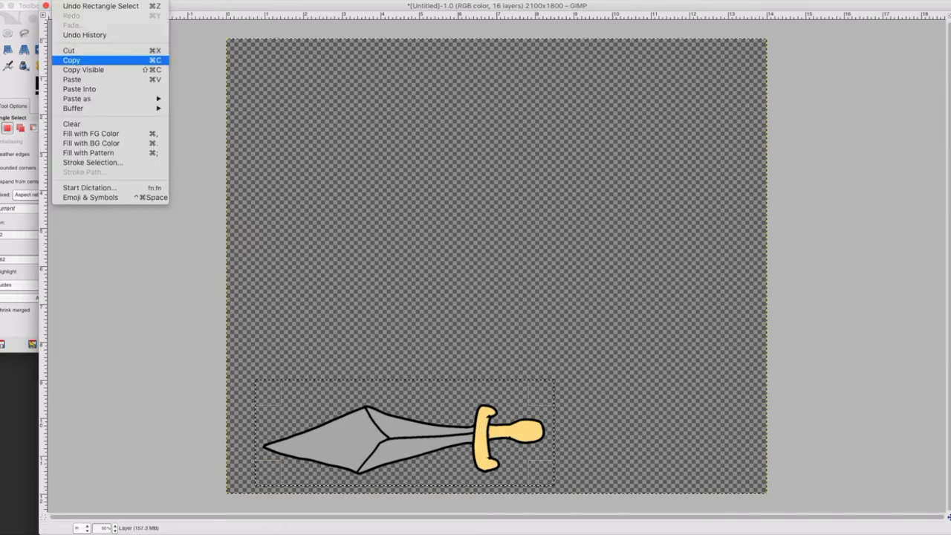
pyautogui.click(72, 61)
pyautogui.click(63, 0)
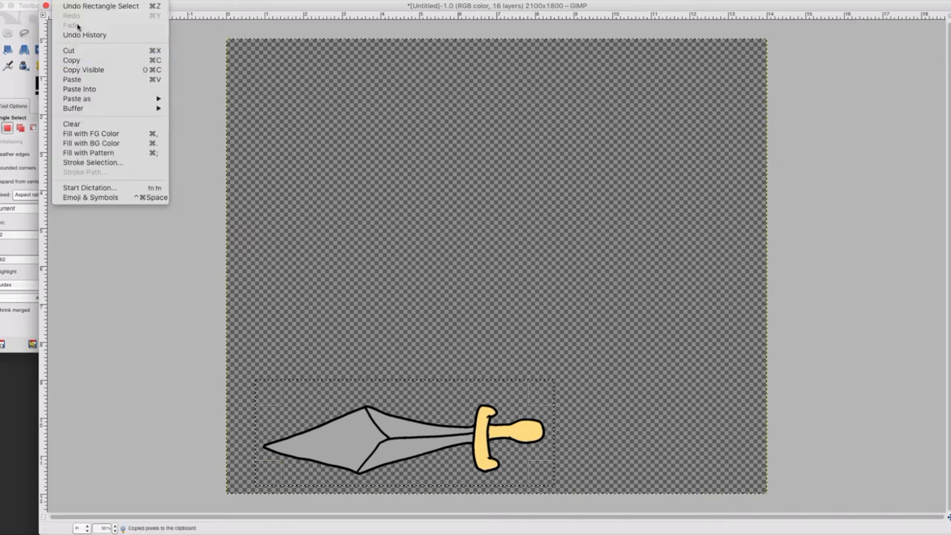
pyautogui.click(88, 79)
pyautogui.click(175, 0)
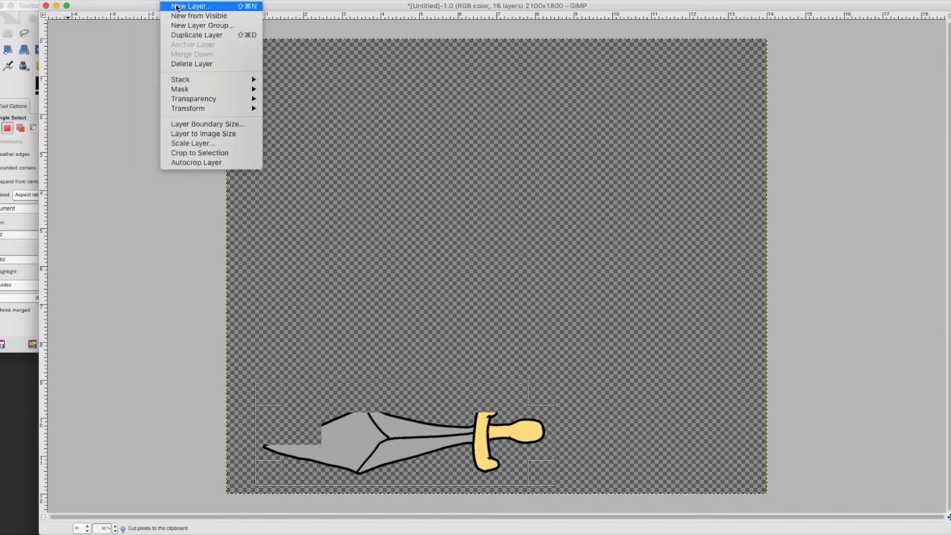
pyautogui.click(176, 7)
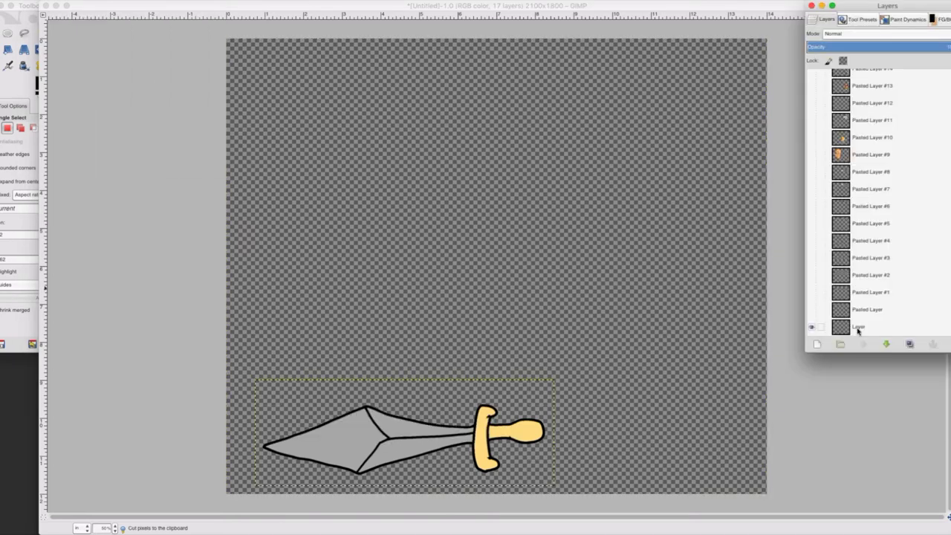
# Delete the emptied base artwork layer named Layer.
pyautogui.click(854, 327)
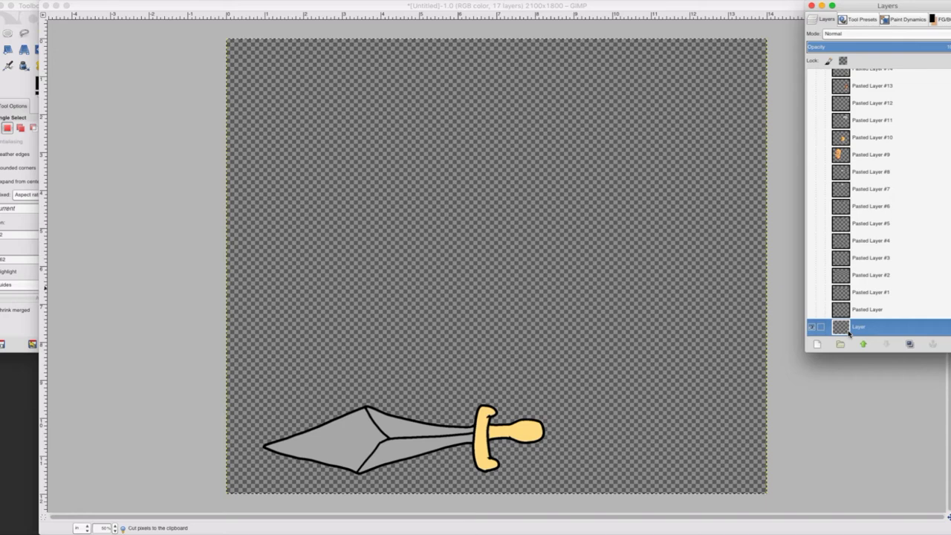
pyautogui.rightClick(854, 330)
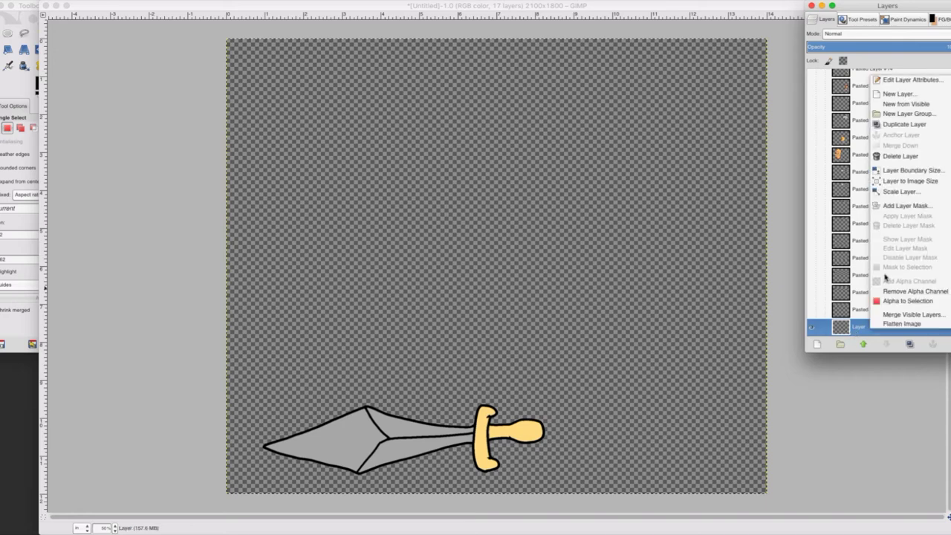
pyautogui.click(892, 156)
# Turn on the visibility of all the pasted layers so every body part is displayed.
pyautogui.click(811, 309)
pyautogui.press('Up')
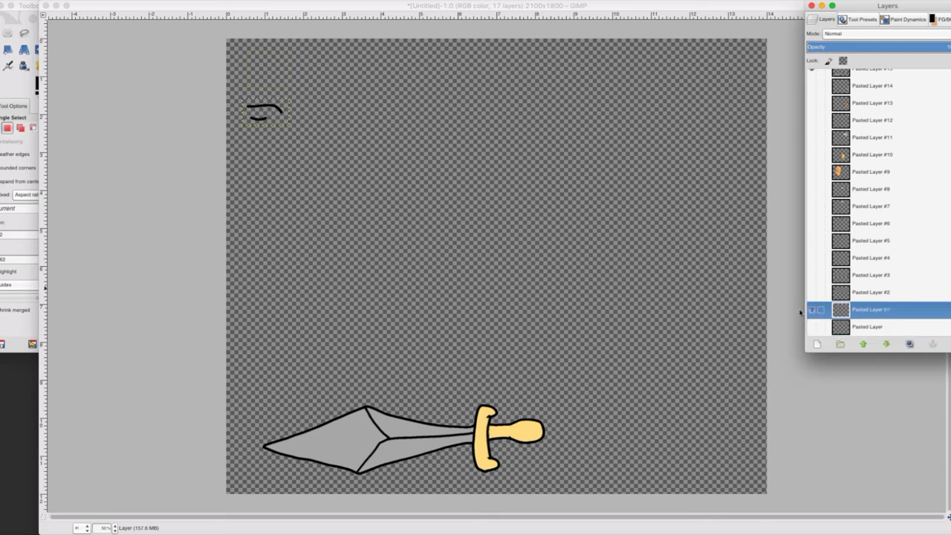
pyautogui.click(811, 310)
pyautogui.click(811, 293)
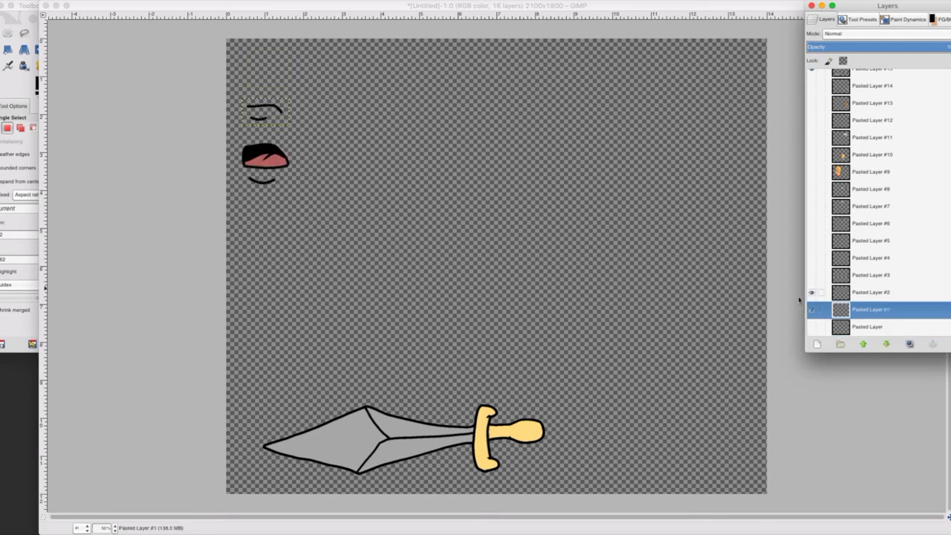
pyautogui.keyDown('shift'); pyautogui.click(811, 293); pyautogui.keyUp('shift')
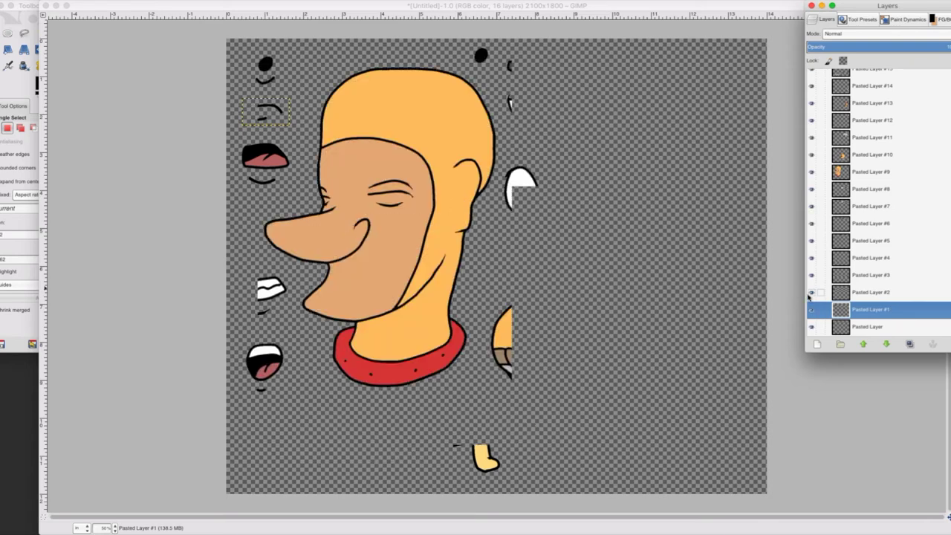
# Activate Pasted Layer #9, which holds the large head with the red collar.
pyautogui.click(115, 527)
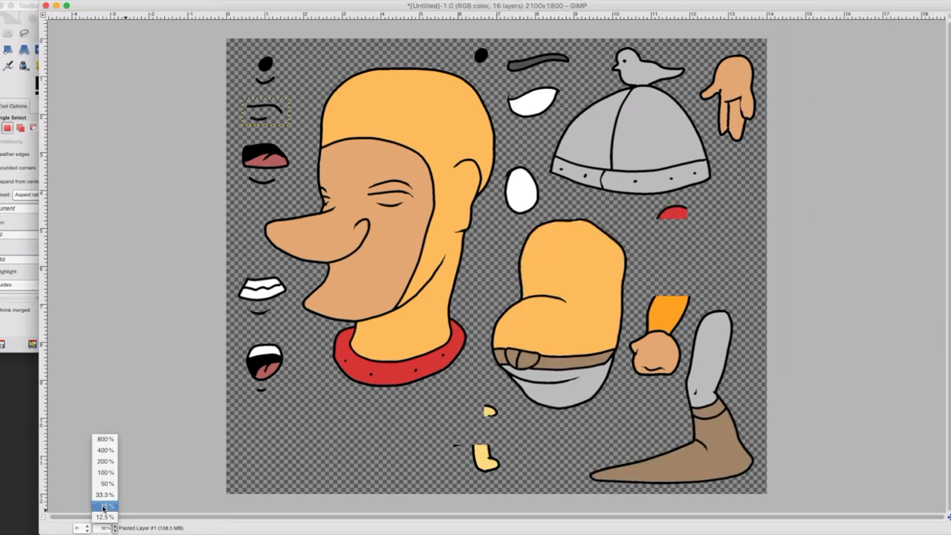
pyautogui.click(104, 506)
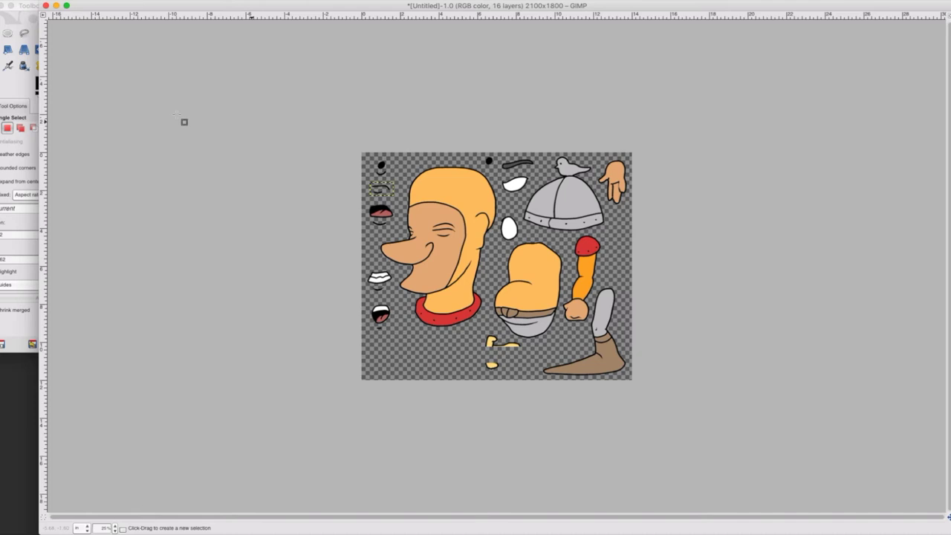
pyautogui.click(27, 7)
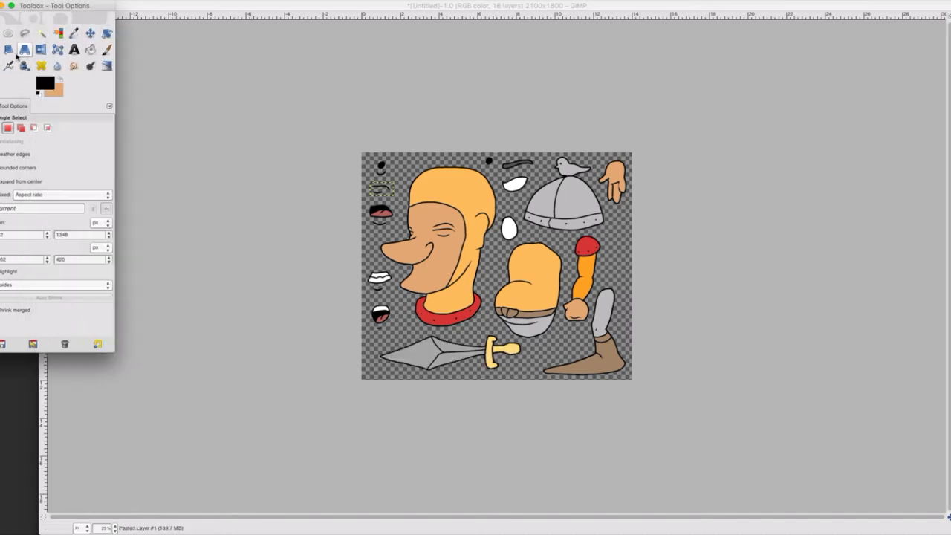
pyautogui.click(24, 50)
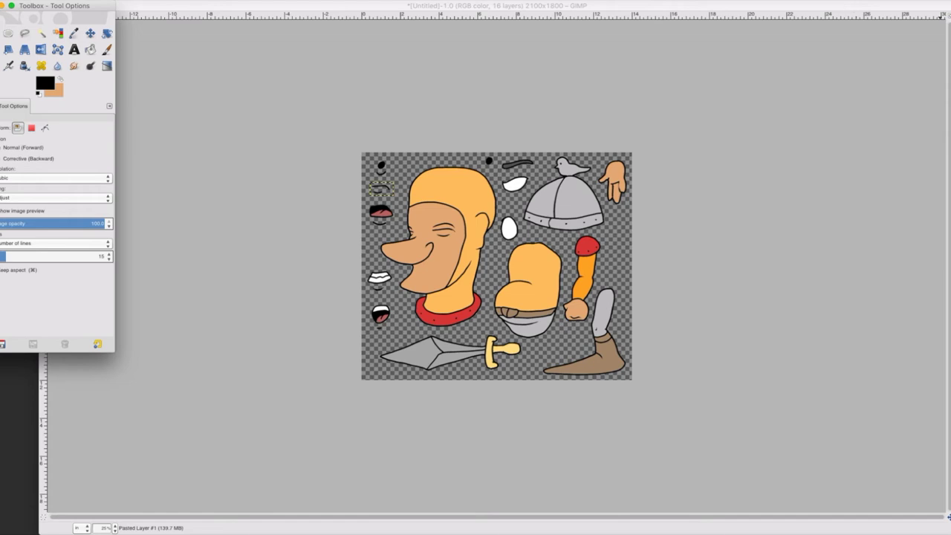
pyautogui.click(949, 90)
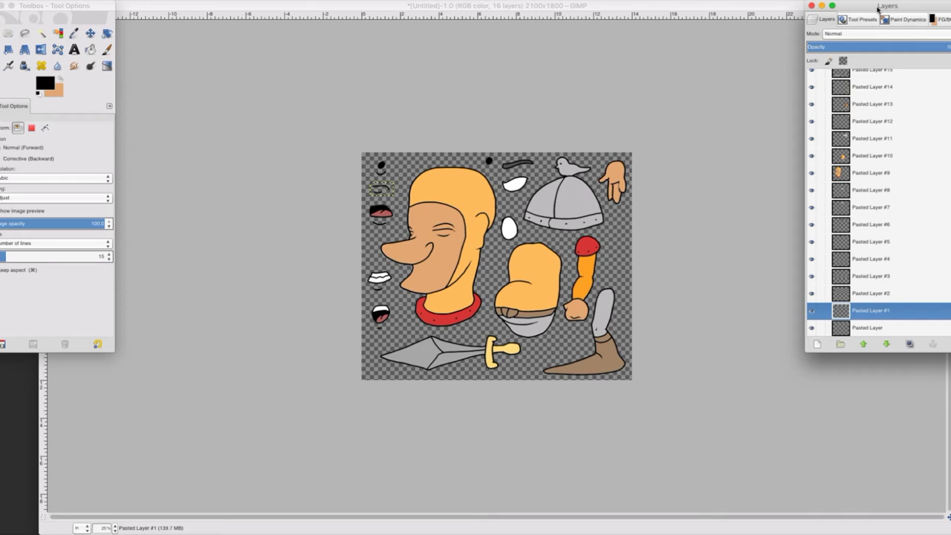
pyautogui.moveTo(891, 9); pyautogui.dragTo(890, 11)
pyautogui.click(882, 174)
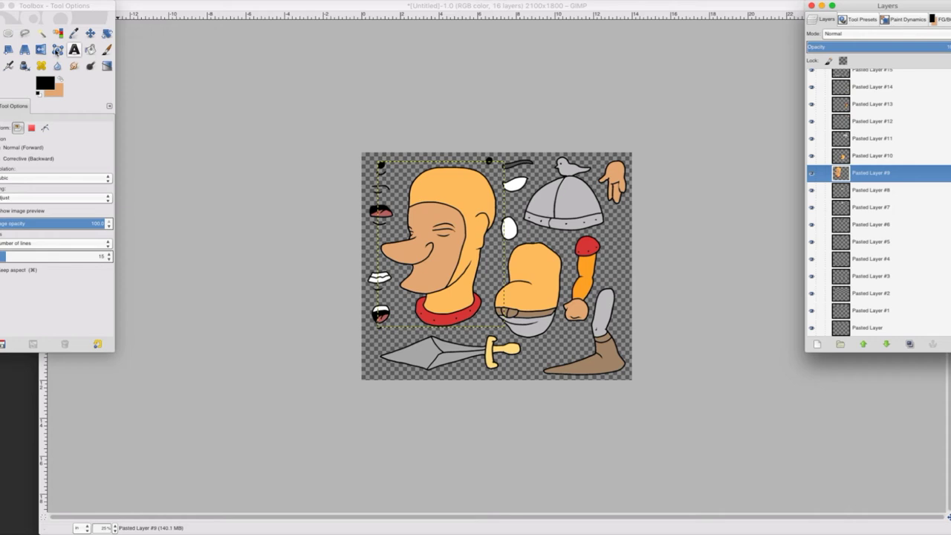
pyautogui.moveTo(551, 9); pyautogui.dragTo(542, 6)
pyautogui.click(946, 177)
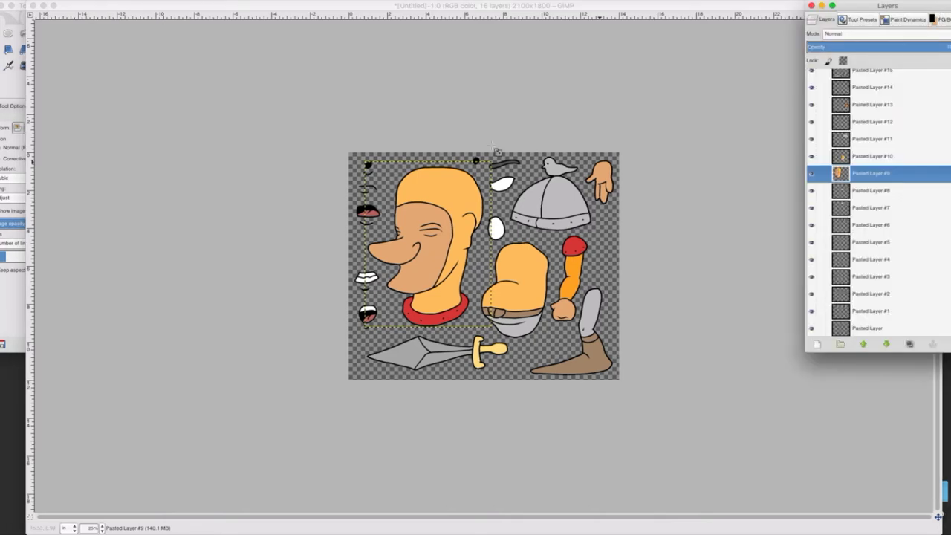
# Scale the head layer proportionally down to about 4.51 in wide by 6.03 in high.
pyautogui.click(7, 49)
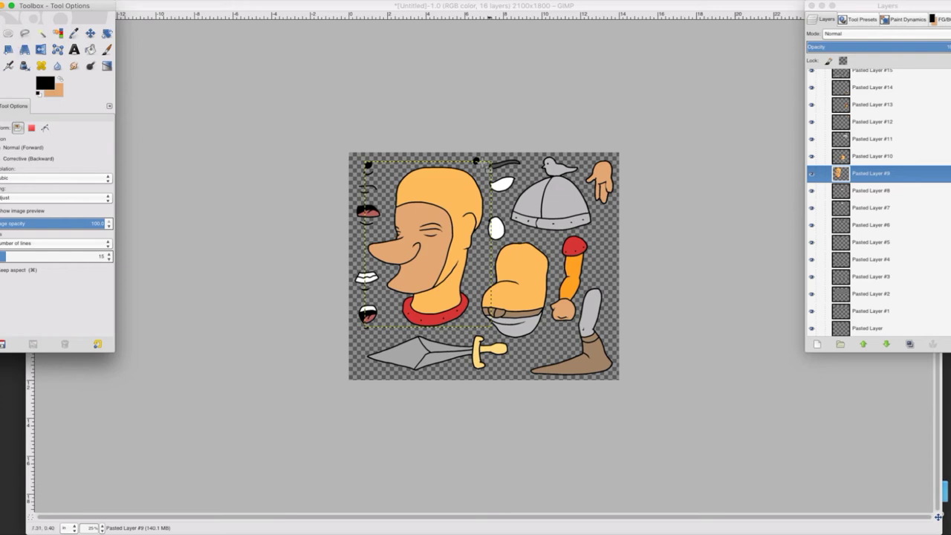
pyautogui.click(479, 160)
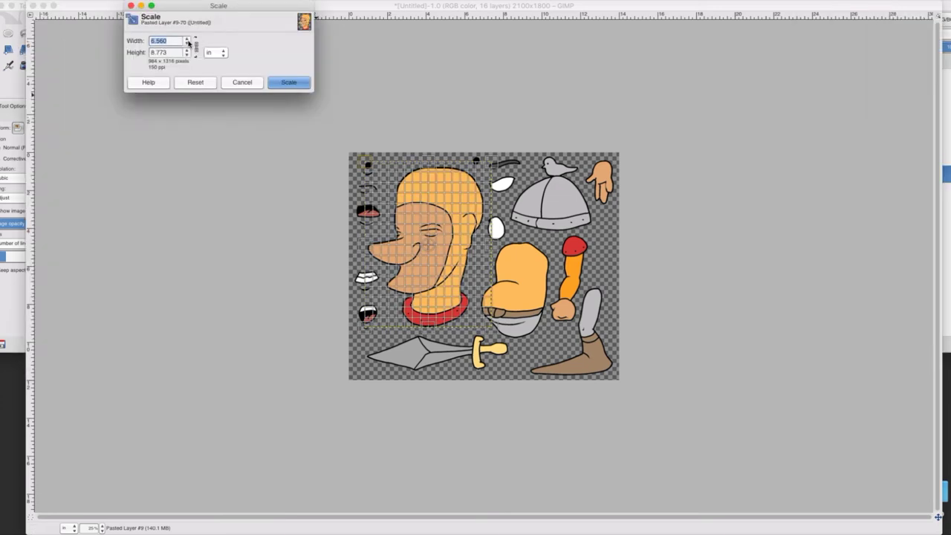
pyautogui.click(195, 52)
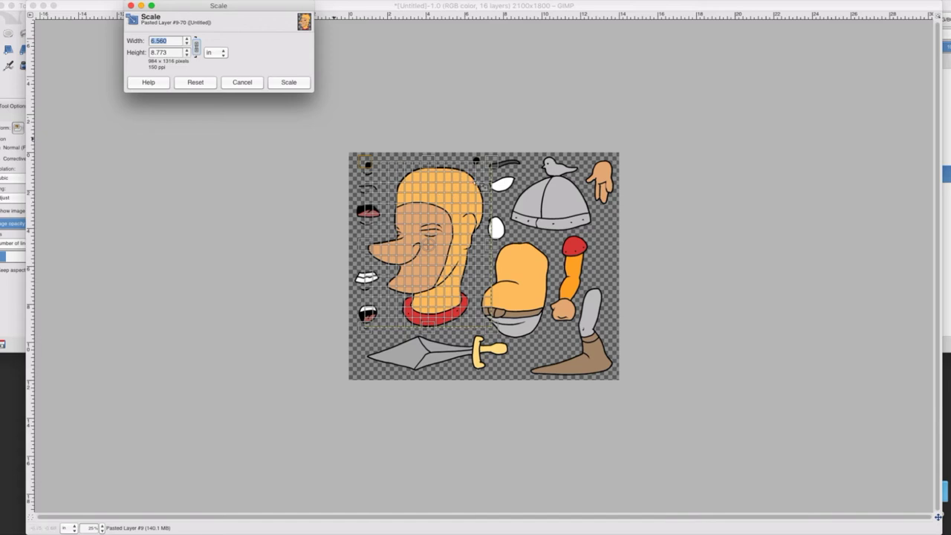
pyautogui.moveTo(480, 171); pyautogui.dragTo(431, 225)
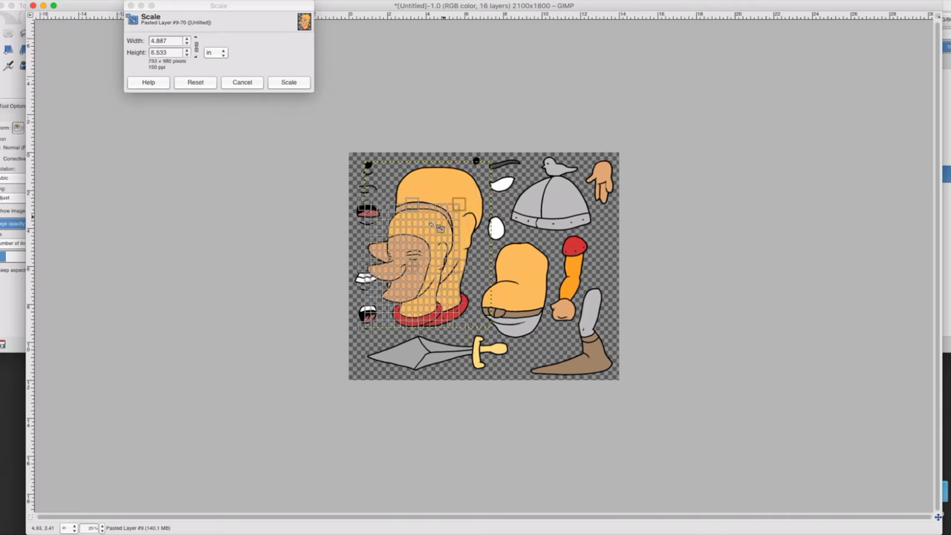
pyautogui.moveTo(458, 205); pyautogui.dragTo(446, 223)
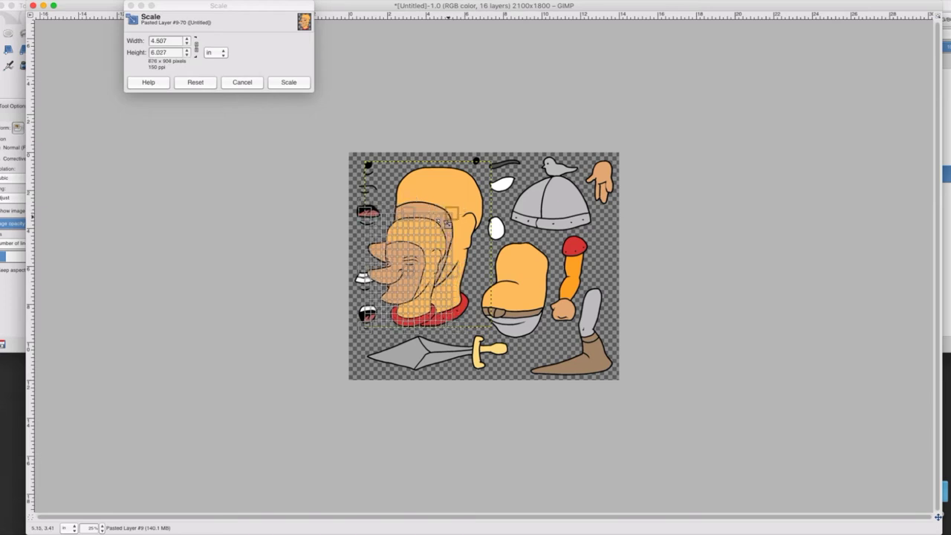
pyautogui.click(289, 84)
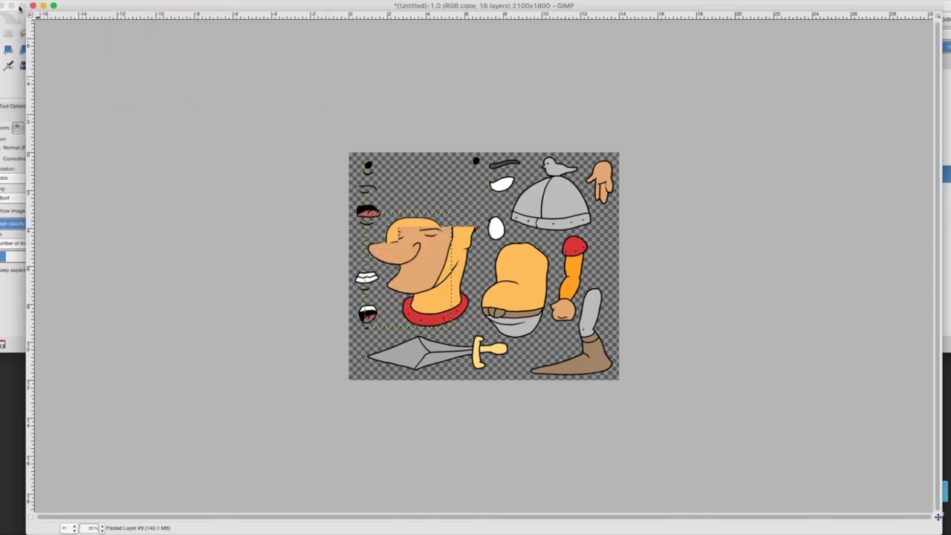
# Move the scaled head onto the top of the torso so its neck meets the shoulders.
pyautogui.click(20, 8)
pyautogui.click(90, 34)
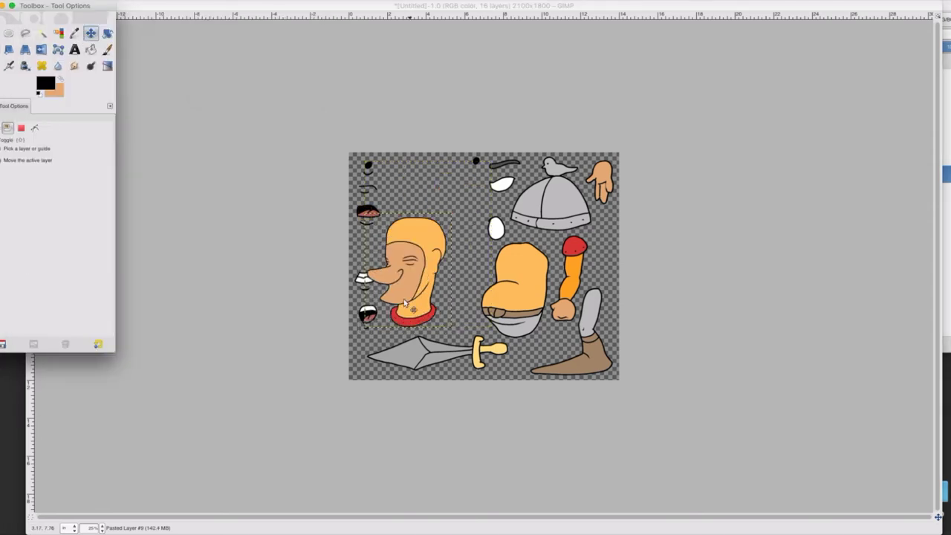
pyautogui.moveTo(405, 303); pyautogui.dragTo(513, 238)
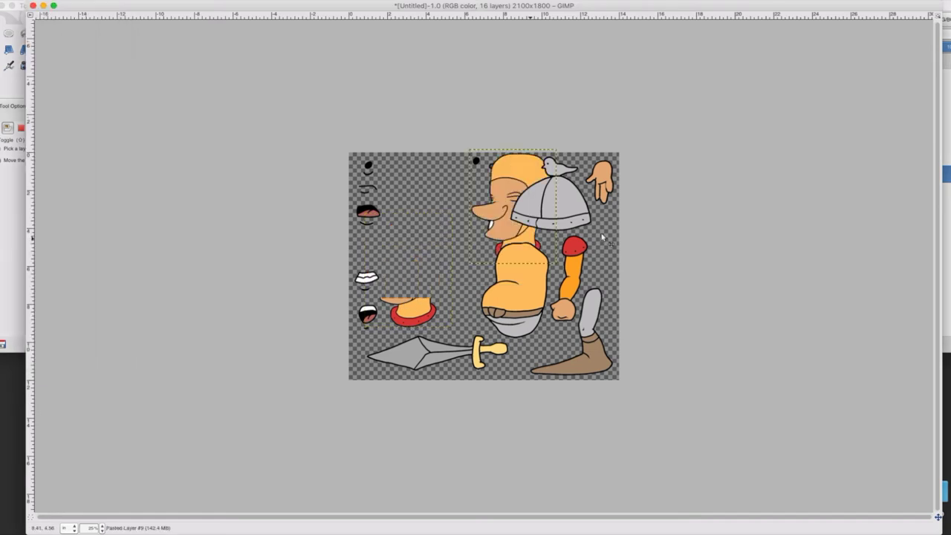
# Rename the head layer as Face and place the torso layer, Pasted Layer #10, directly beneath it.
pyautogui.click(946, 175)
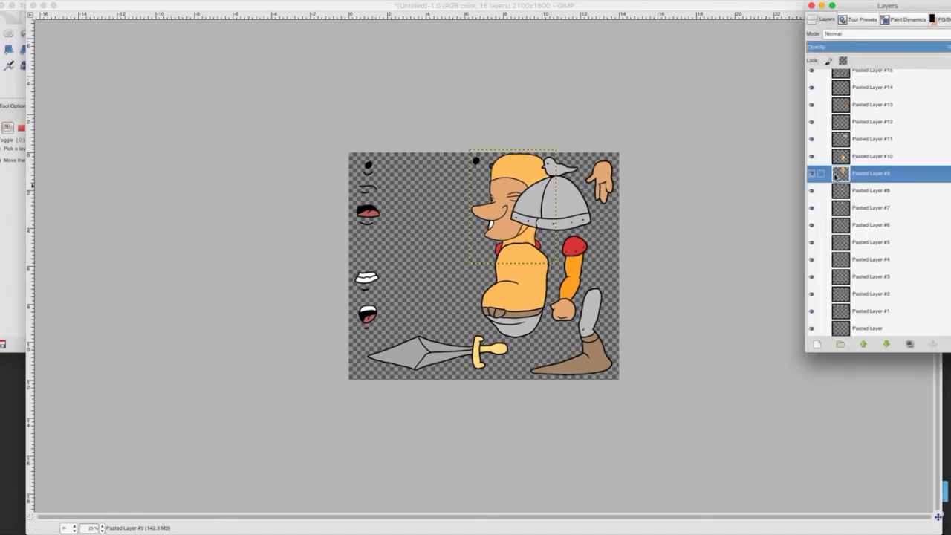
pyautogui.doubleClick(865, 175)
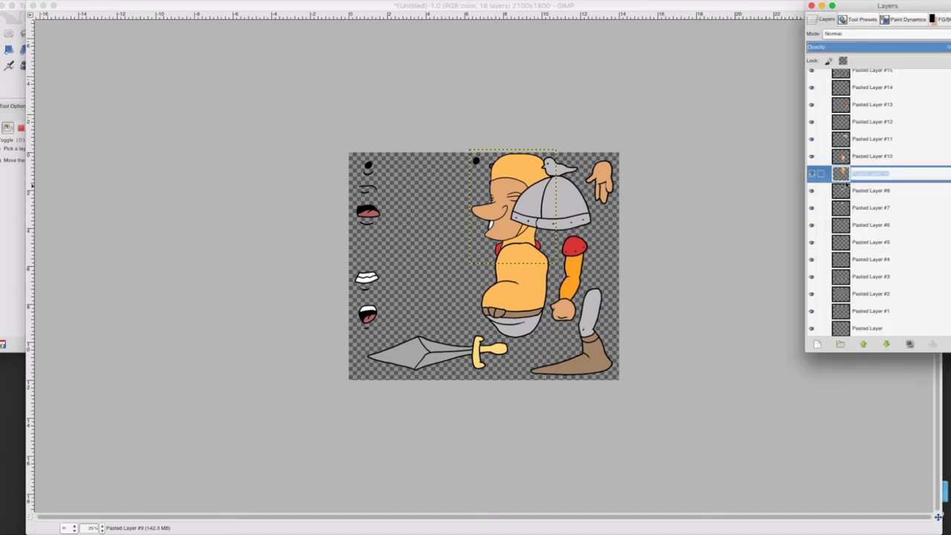
pyautogui.write('Face')
pyautogui.press('Return')
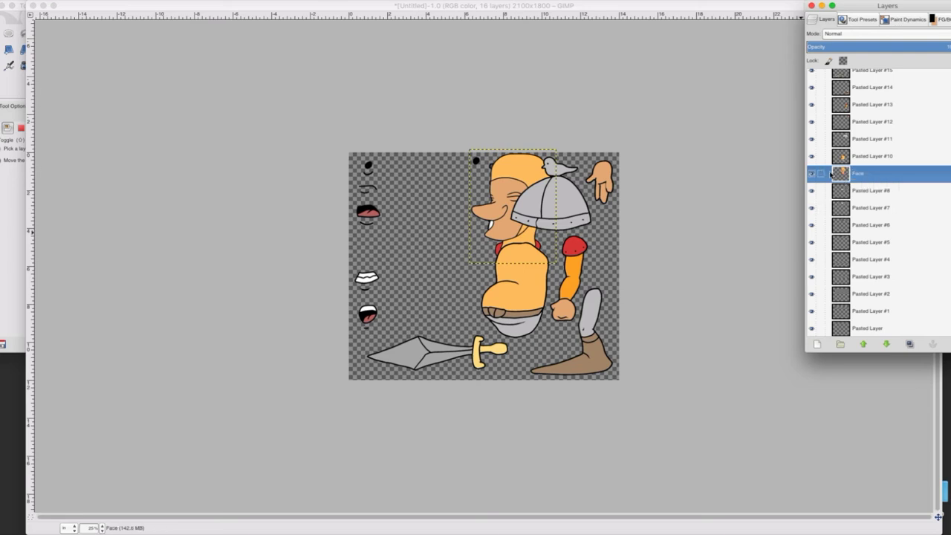
pyautogui.moveTo(833, 158); pyautogui.dragTo(834, 175)
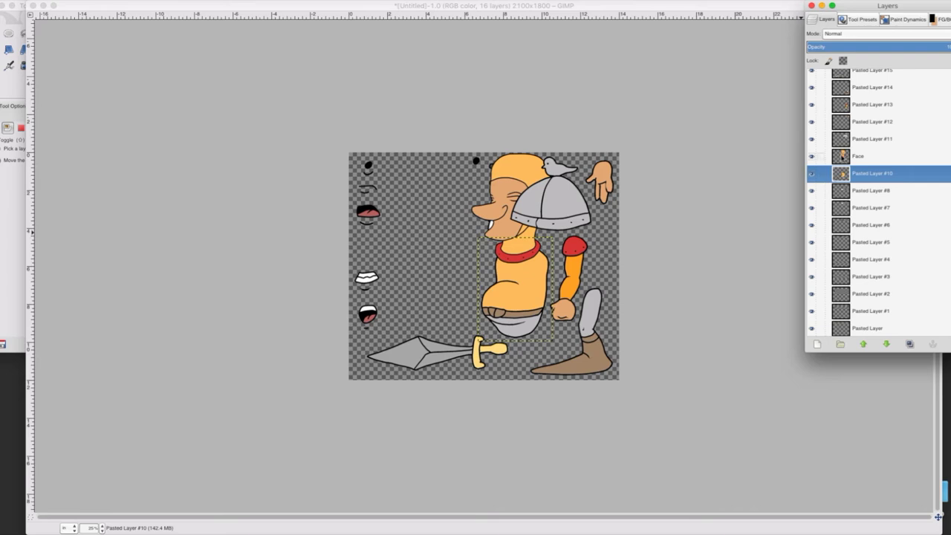
# Bring the arm layer, Pasted Layer #13, to the top of the layer stack and rename it as Arm.
pyautogui.click(829, 105)
pyautogui.moveTo(830, 108); pyautogui.dragTo(836, 76)
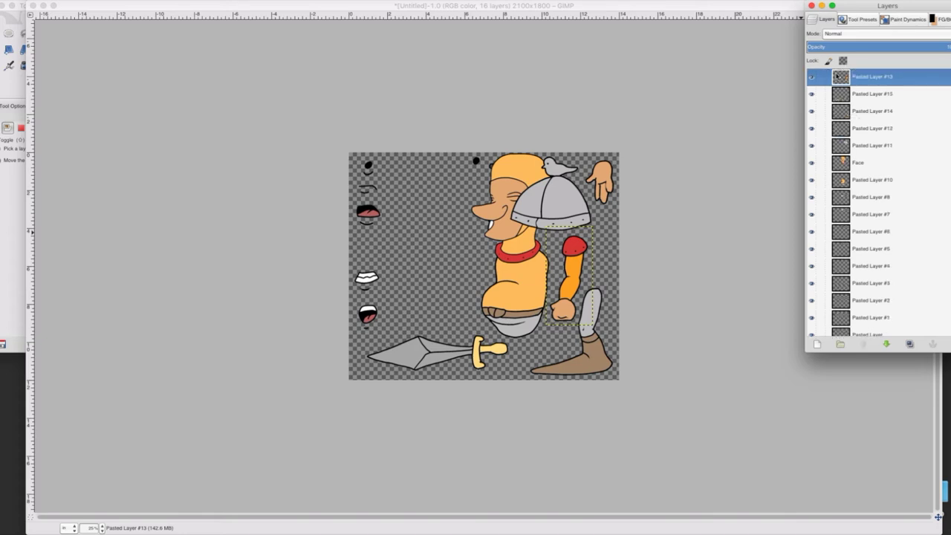
pyautogui.doubleClick(854, 78)
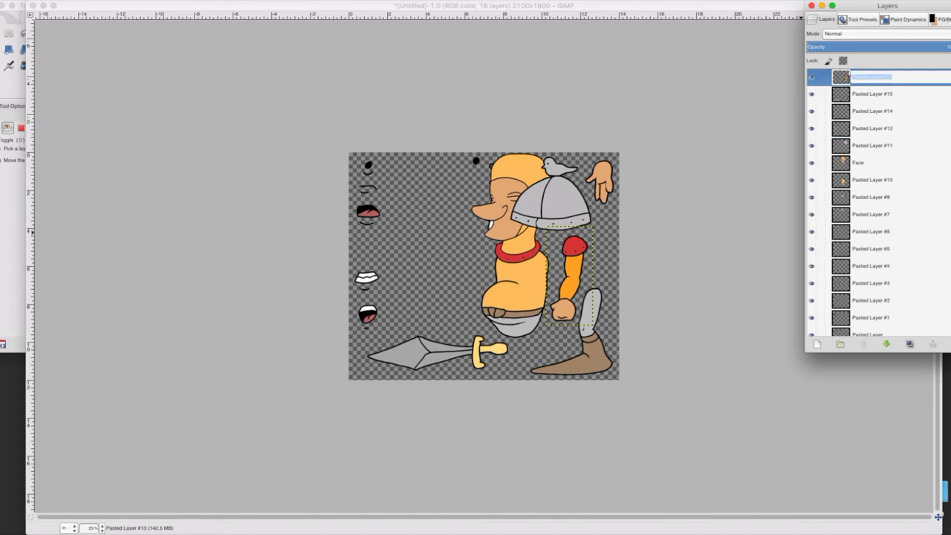
pyautogui.write('Arm')
pyautogui.press('Return')
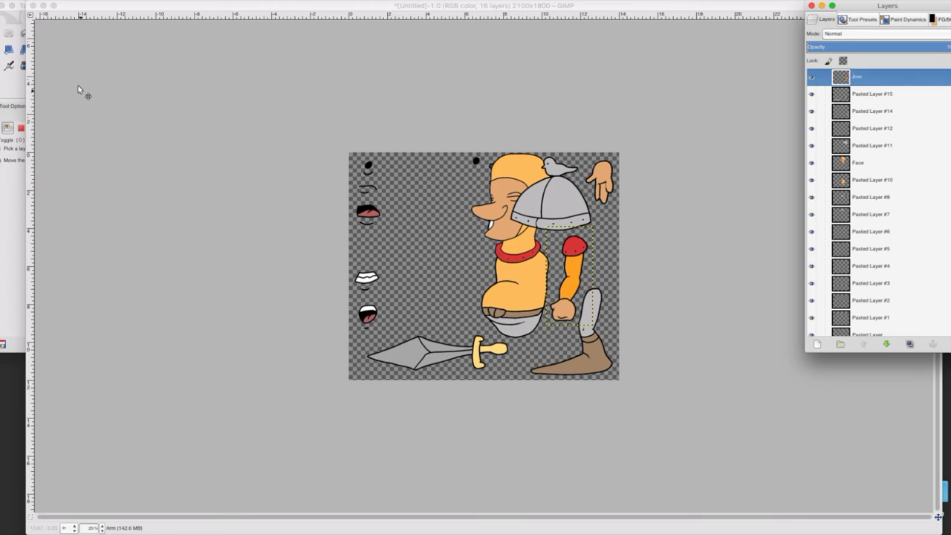
# Move the arm onto the torso so its red shoulder cap sits at the back shoulder, beside the collar.
pyautogui.click(21, 34)
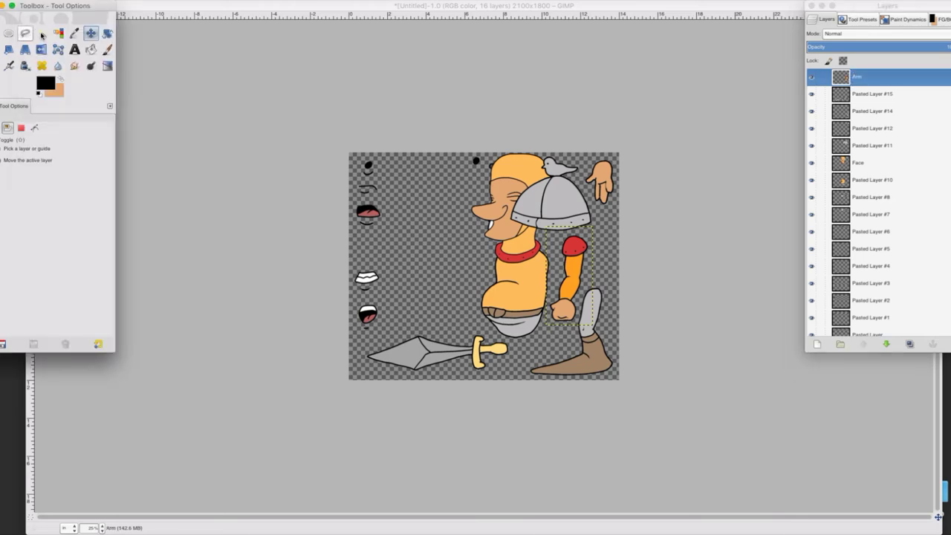
pyautogui.click(540, 263)
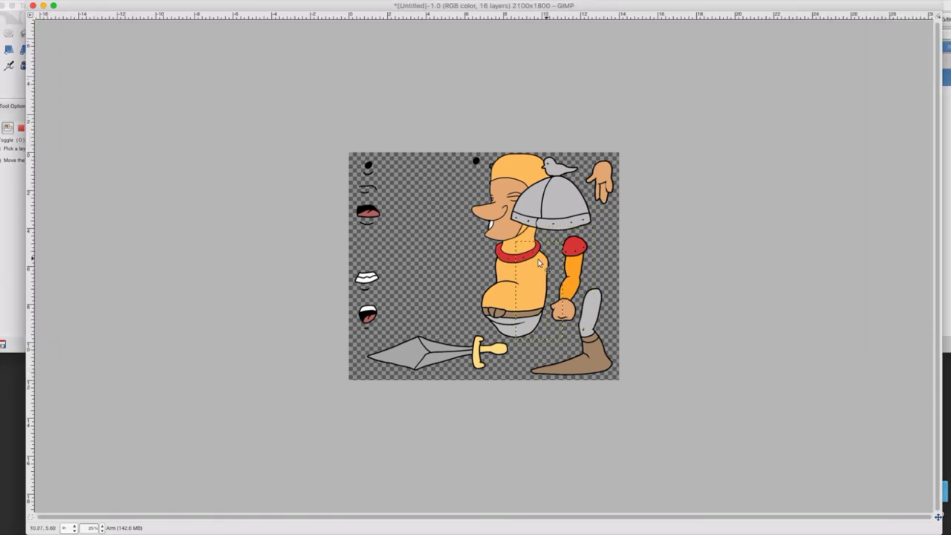
pyautogui.moveTo(538, 260); pyautogui.dragTo(539, 269)
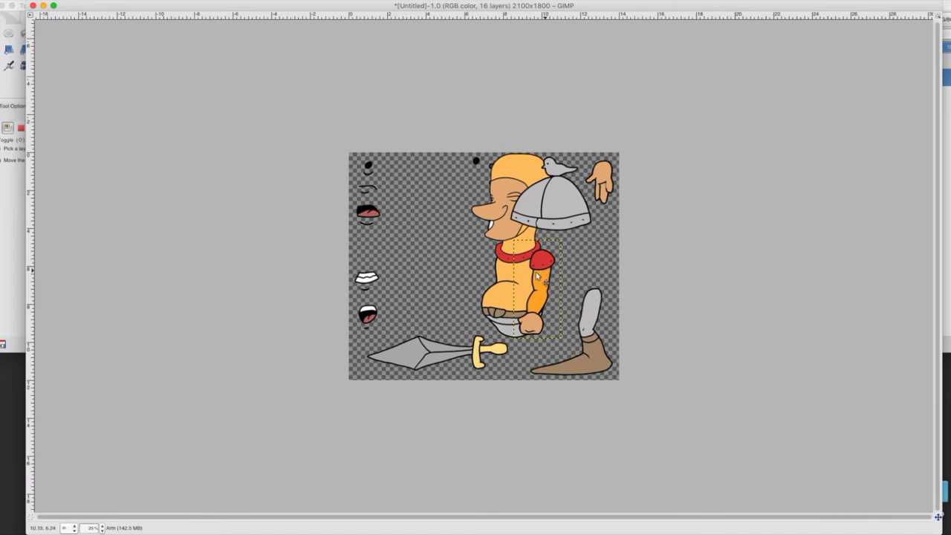
# Duplicate the Arm layer and send the copy to the bottom of the layer stack.
pyautogui.click(947, 206)
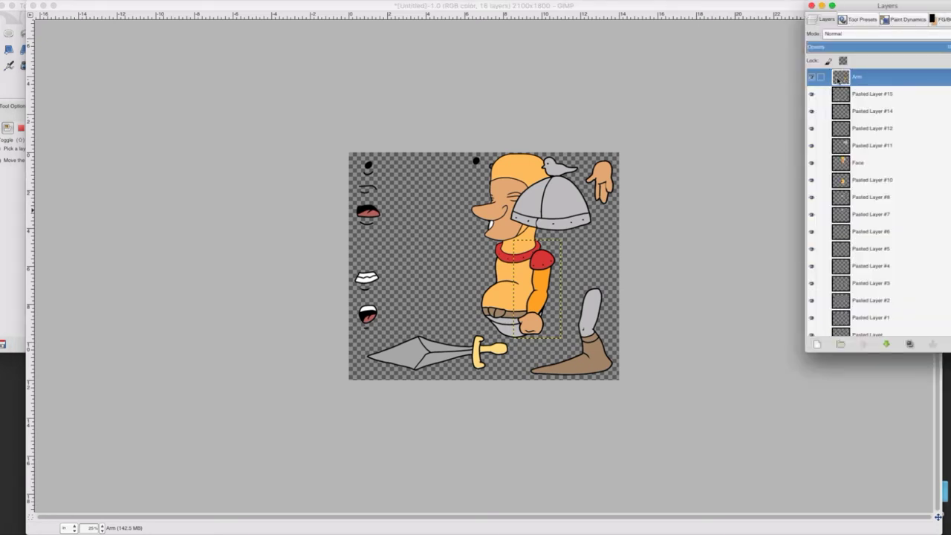
pyautogui.rightClick(853, 87)
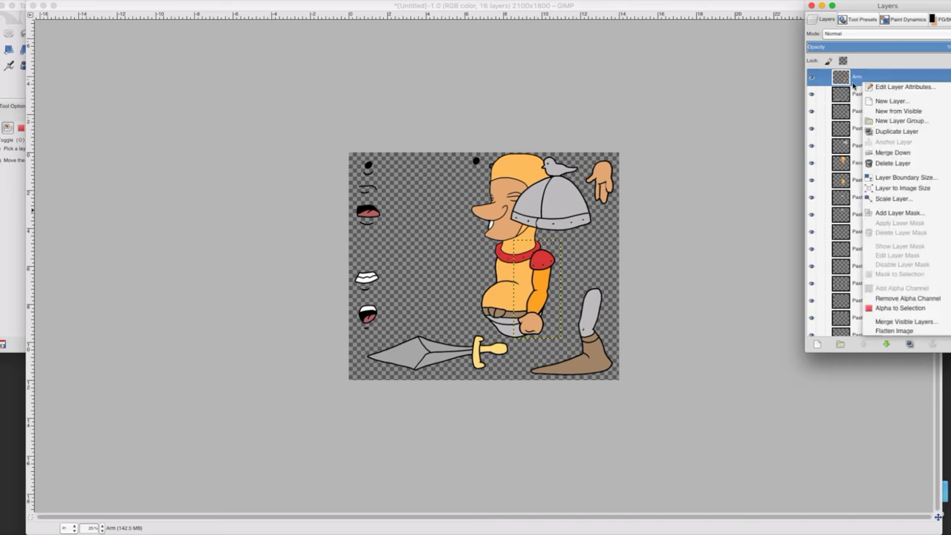
pyautogui.click(876, 133)
pyautogui.moveTo(828, 89); pyautogui.dragTo(830, 334)
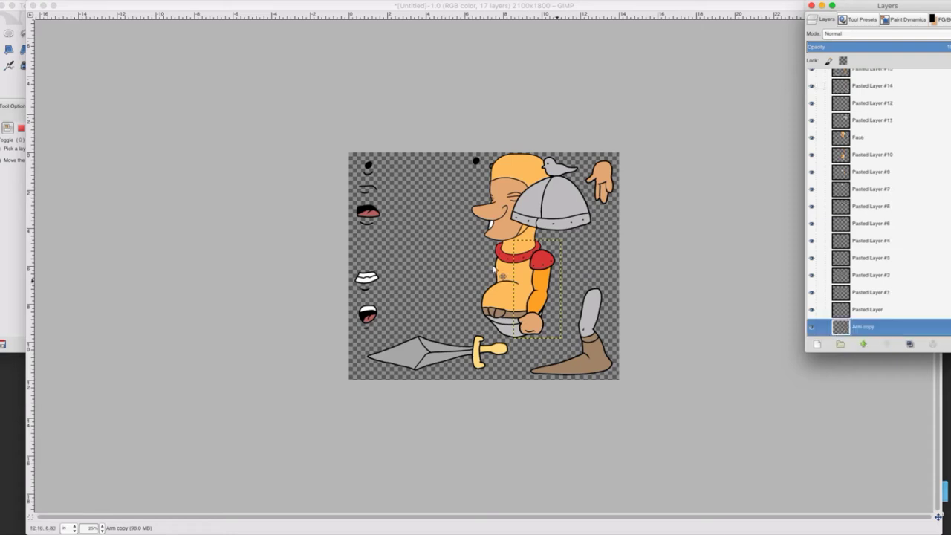
# Move the arm copy behind the torso's front shoulder and rotate it about the shoulder so the fist swings forward.
pyautogui.click(14, 84)
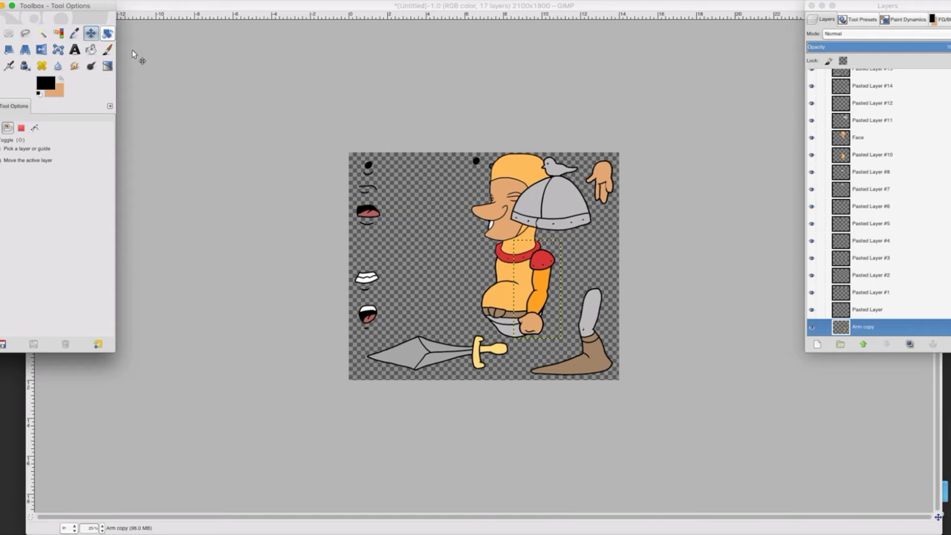
pyautogui.moveTo(546, 261); pyautogui.dragTo(496, 258)
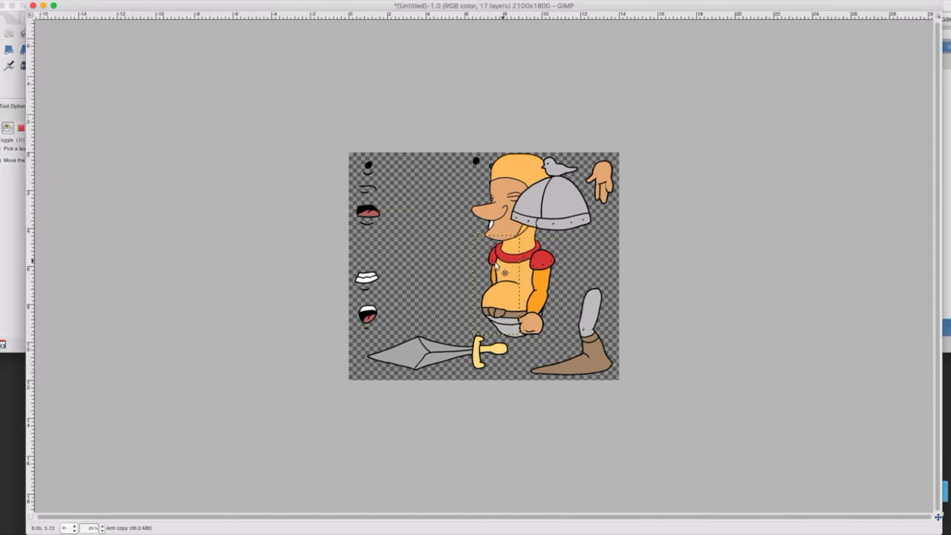
pyautogui.click(11, 50)
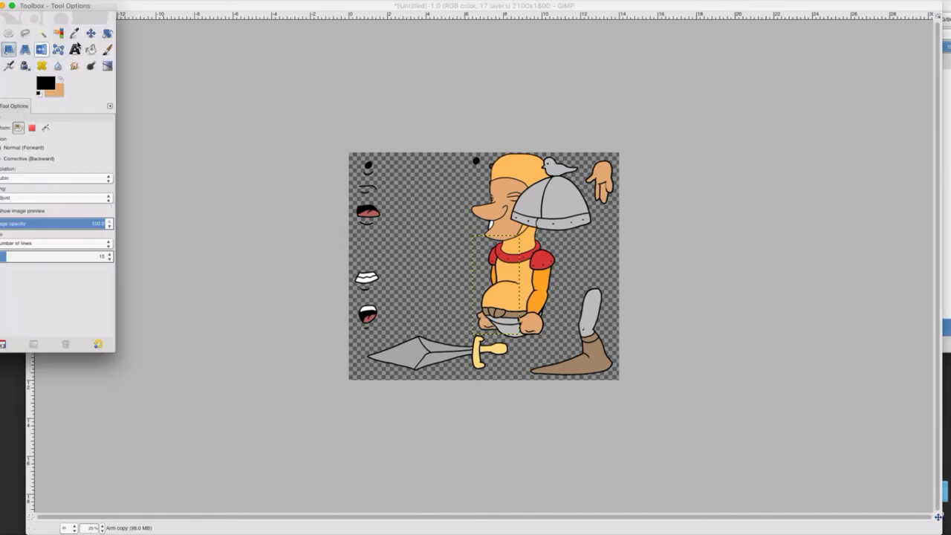
pyautogui.click(108, 34)
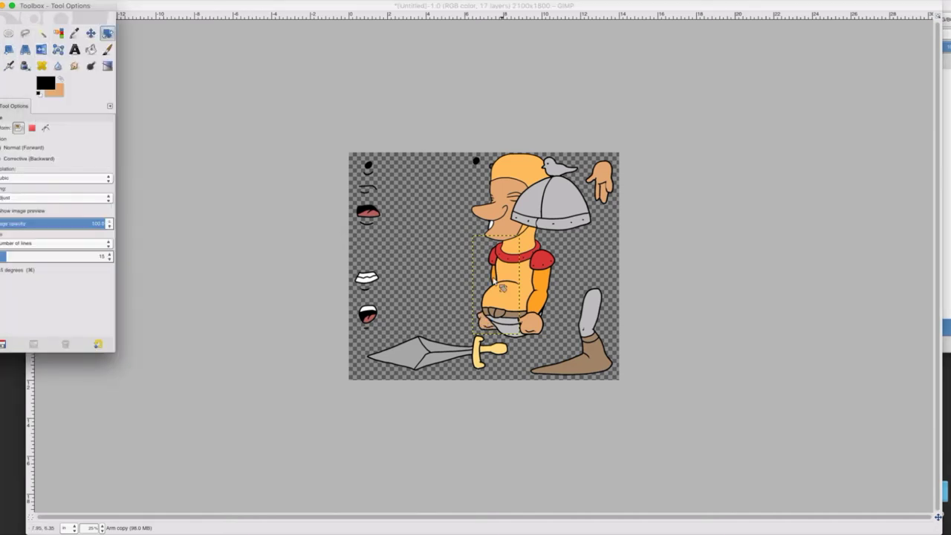
pyautogui.click(502, 288)
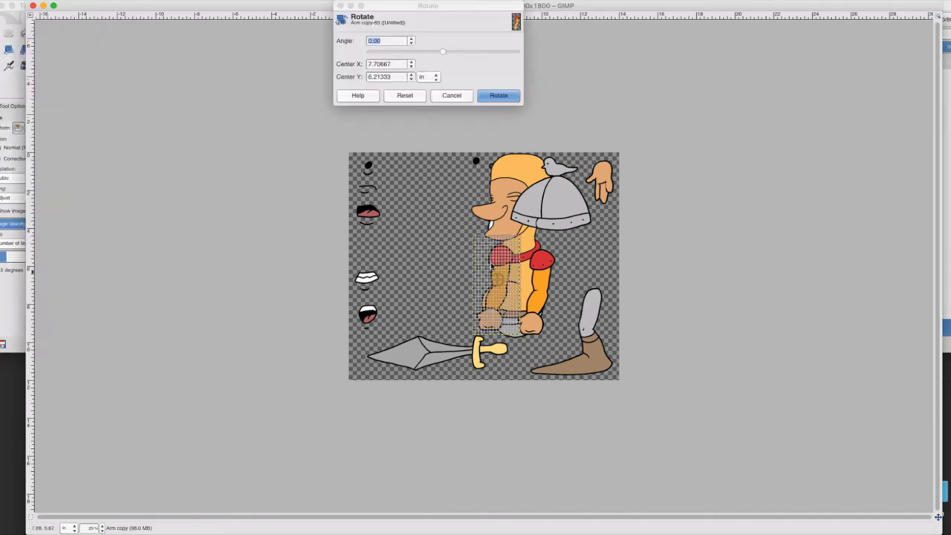
pyautogui.moveTo(492, 282); pyautogui.dragTo(489, 263)
pyautogui.moveTo(491, 319); pyautogui.dragTo(483, 325)
pyautogui.click(497, 95)
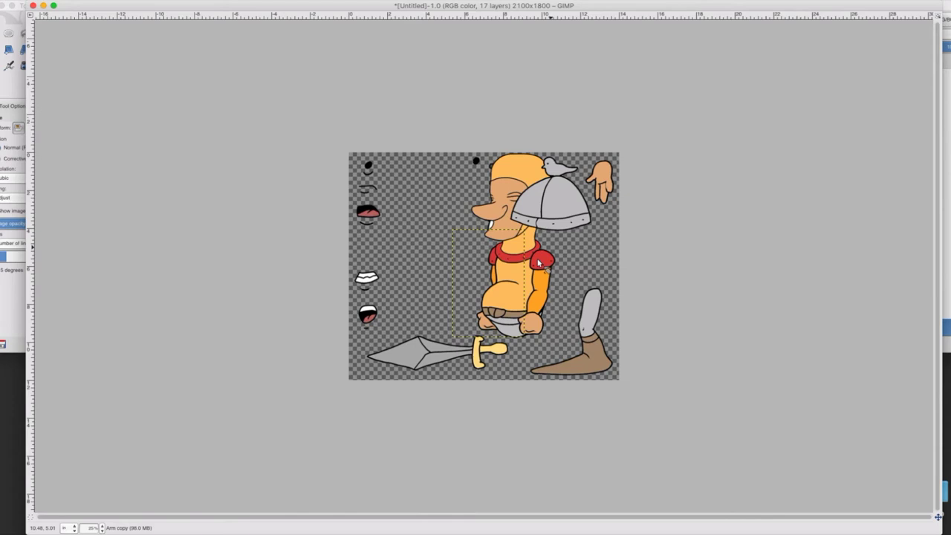
# Rotate the original Arm layer by -18.27 degrees about its shoulder so the fist swings away from the torso.
pyautogui.click(946, 122)
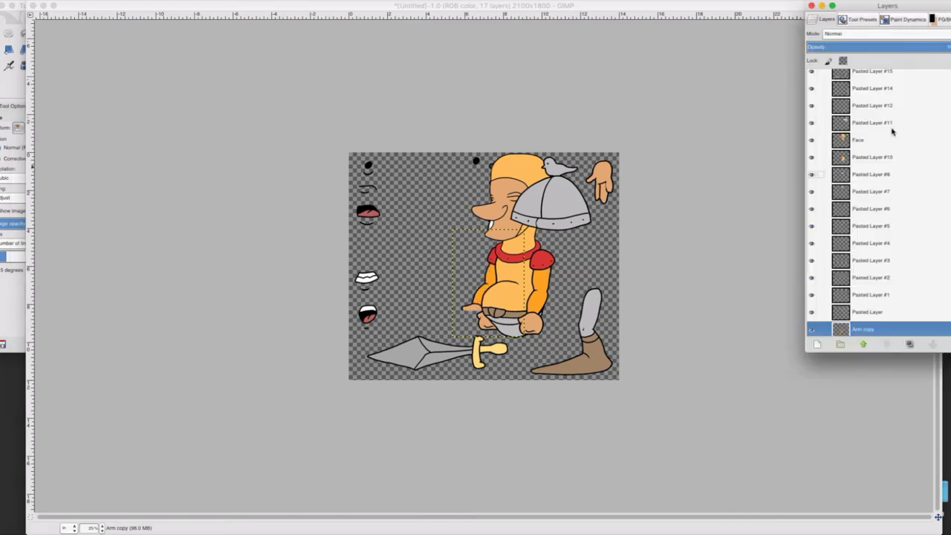
pyautogui.scroll(2, 946, 134)
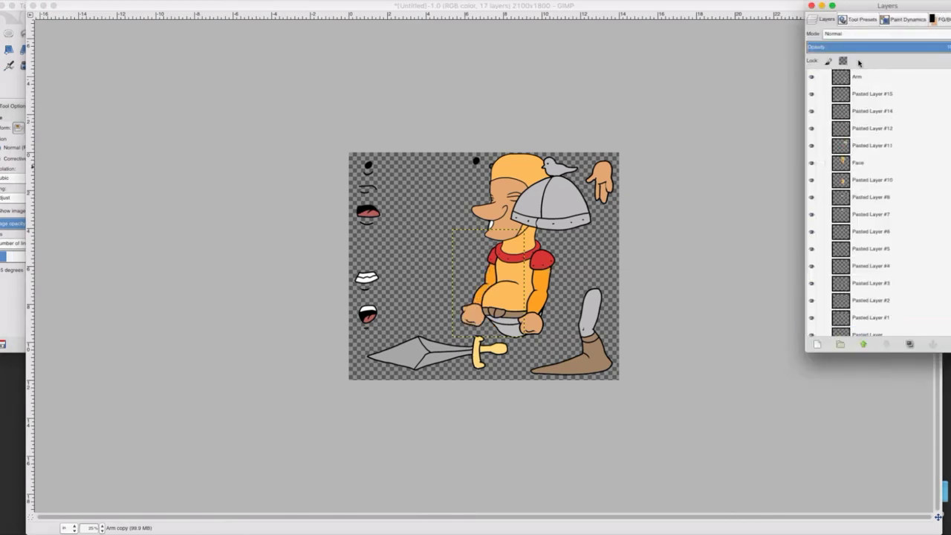
pyautogui.click(859, 76)
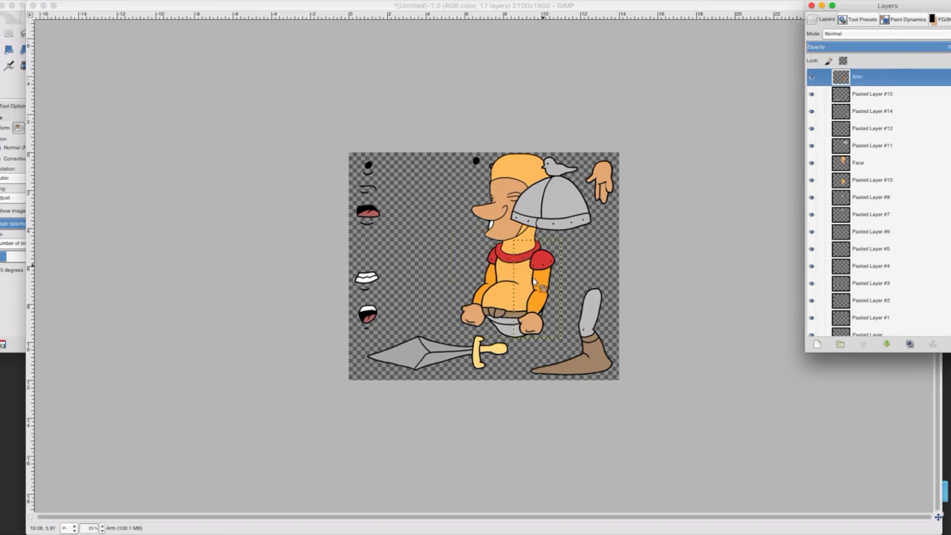
pyautogui.moveTo(534, 281)
pyautogui.mouseDown()
pyautogui.moveTo(530, 288)
pyautogui.moveTo(541, 261)
pyautogui.moveTo(537, 300)
pyautogui.mouseUp()
pyautogui.click(499, 90)
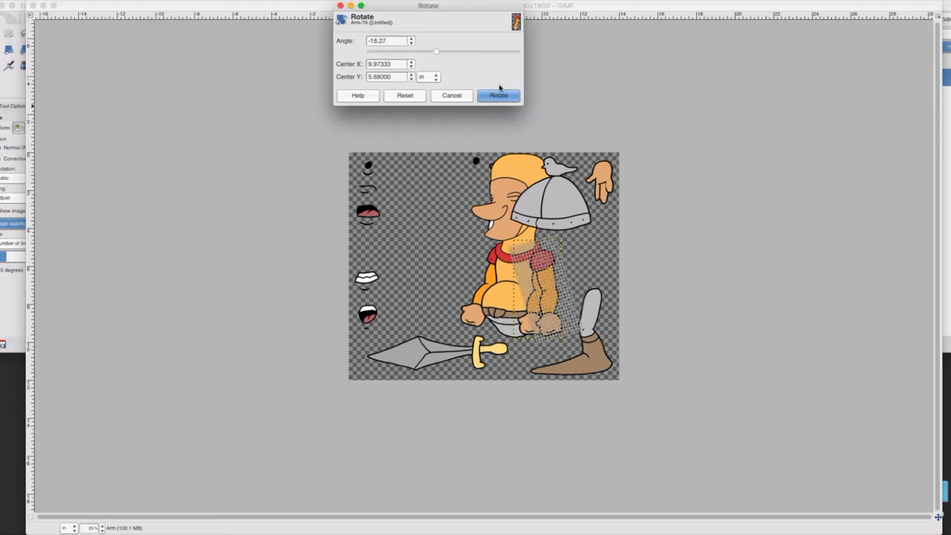
pyautogui.click(499, 95)
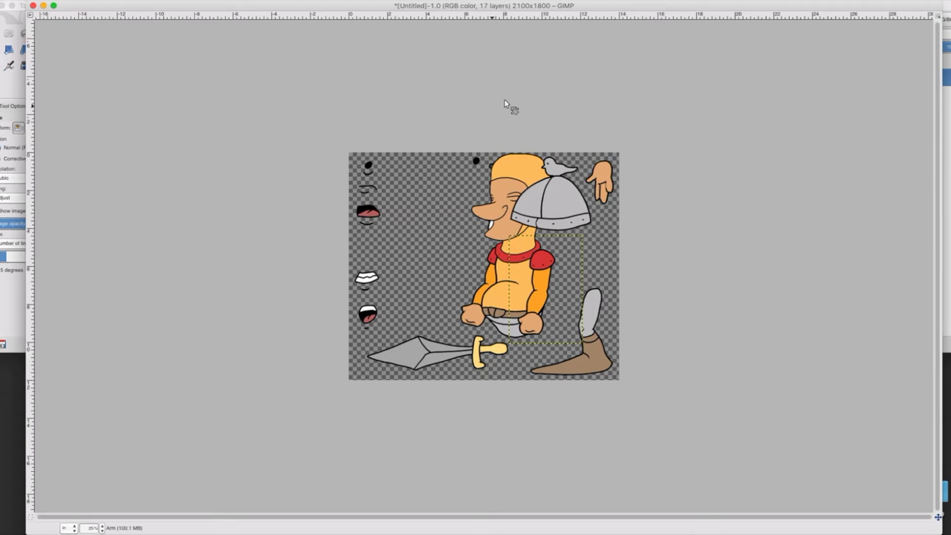
# Move the helmet on Pasted Layer #11 onto the top of the knight's head.
pyautogui.click(946, 194)
pyautogui.scroll(-2, 870, 136)
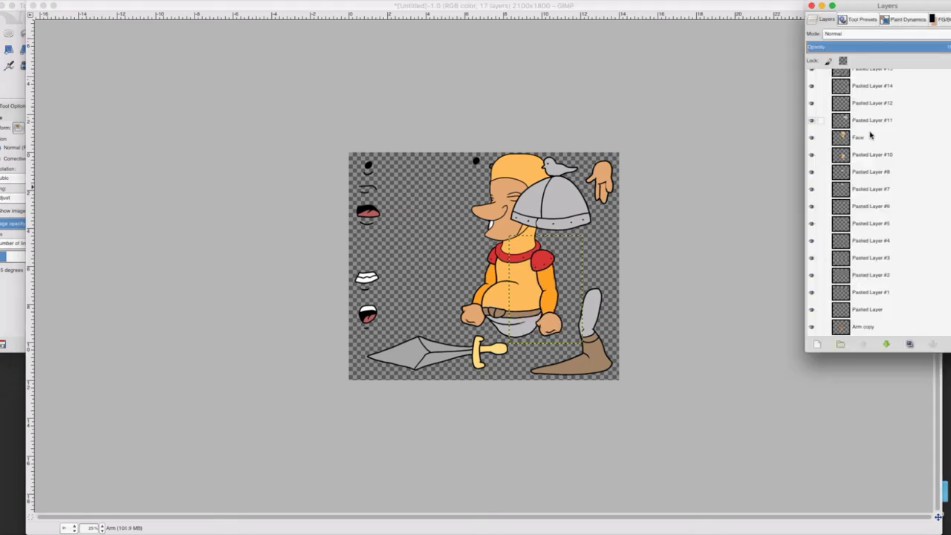
pyautogui.click(842, 125)
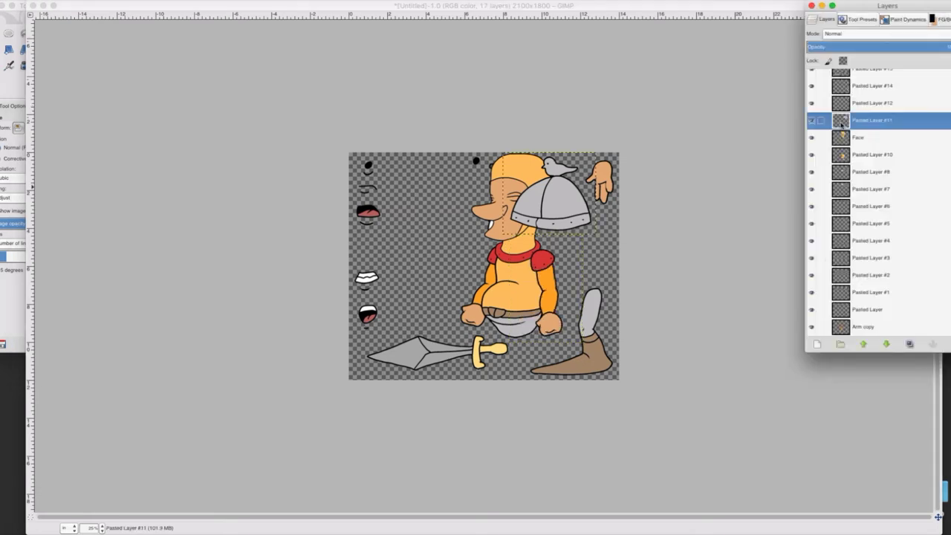
pyautogui.click(15, 86)
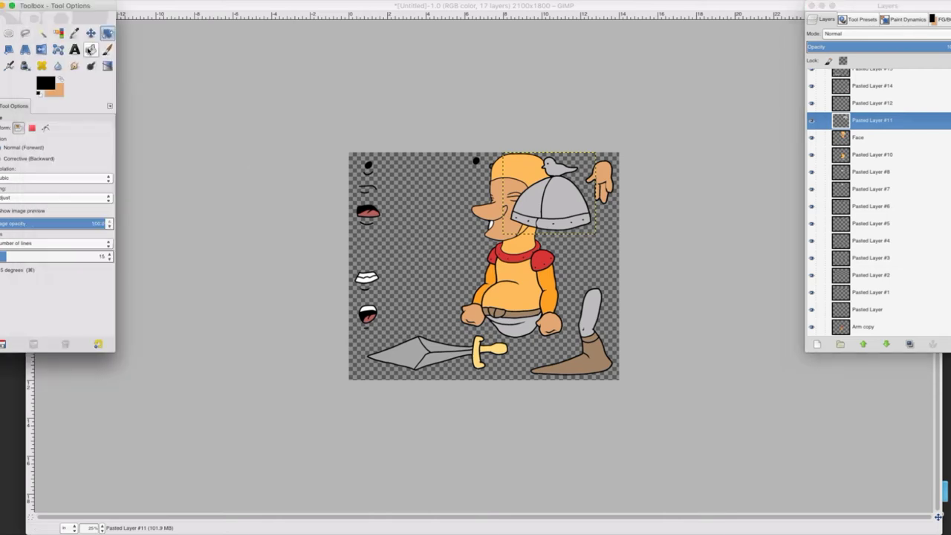
pyautogui.click(91, 33)
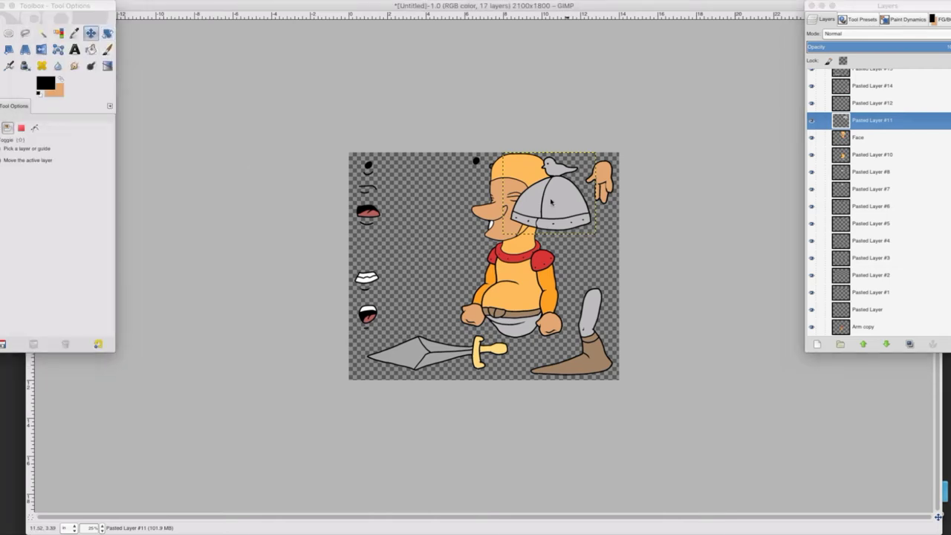
pyautogui.moveTo(550, 200); pyautogui.dragTo(528, 181)
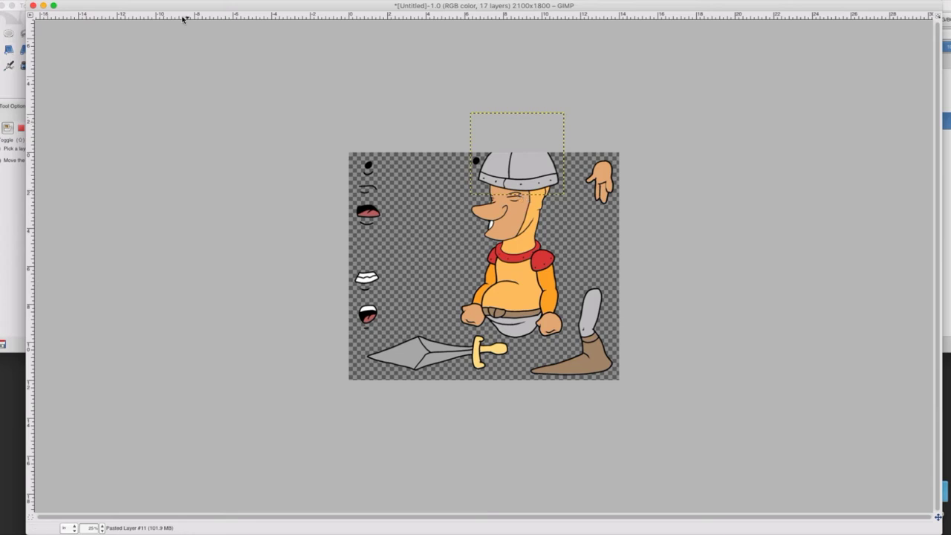
# Scale the helmet layer to 4.300 in wide and 3.840 in high.
pyautogui.click(17, 70)
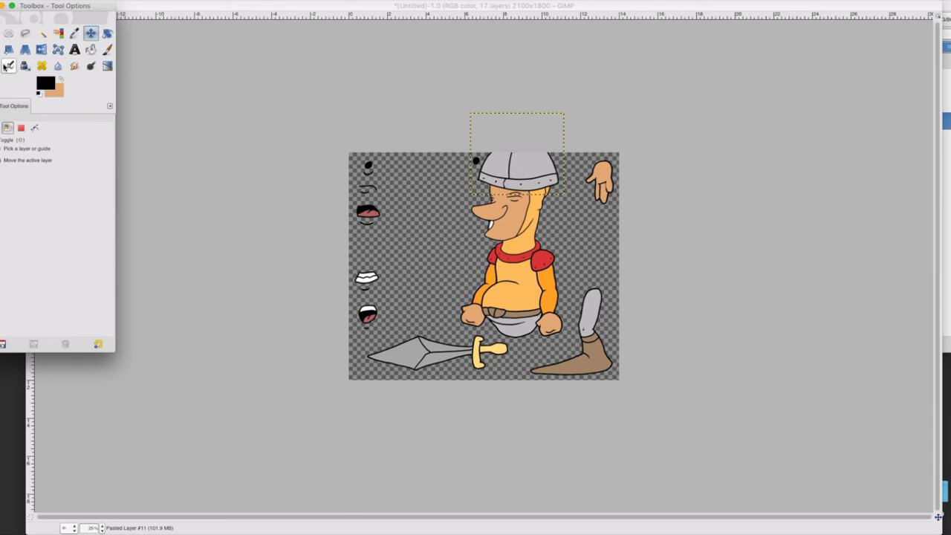
pyautogui.hotkey('shift', 's')
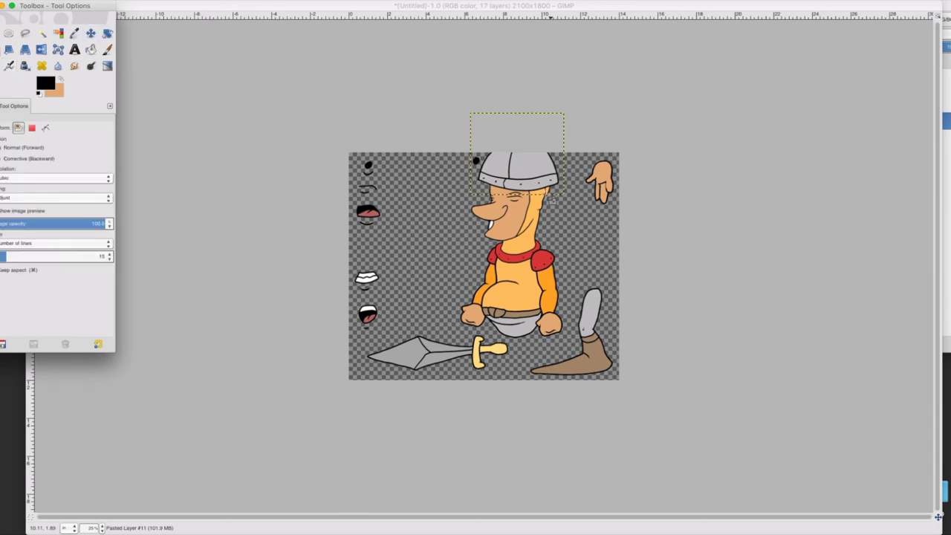
pyautogui.click(551, 199)
pyautogui.moveTo(550, 199); pyautogui.dragTo(534, 192)
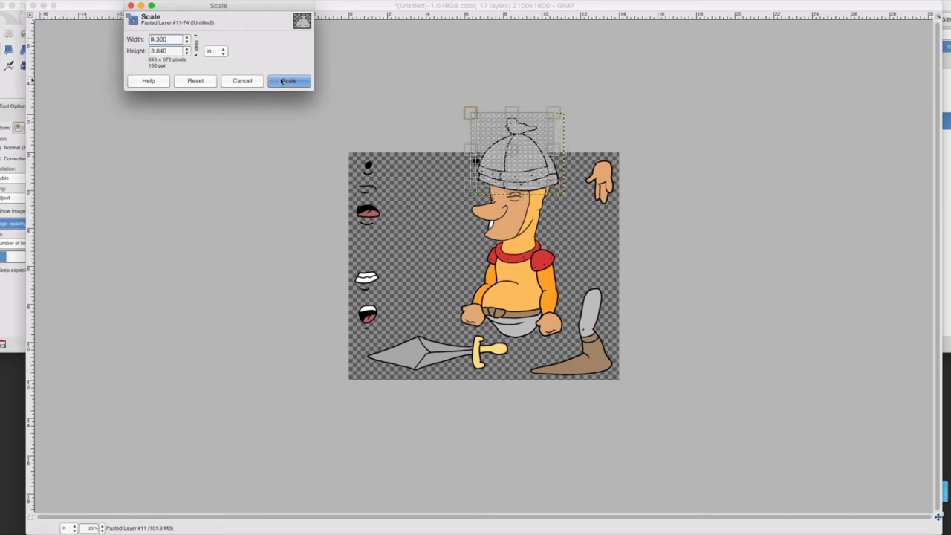
pyautogui.click(286, 80)
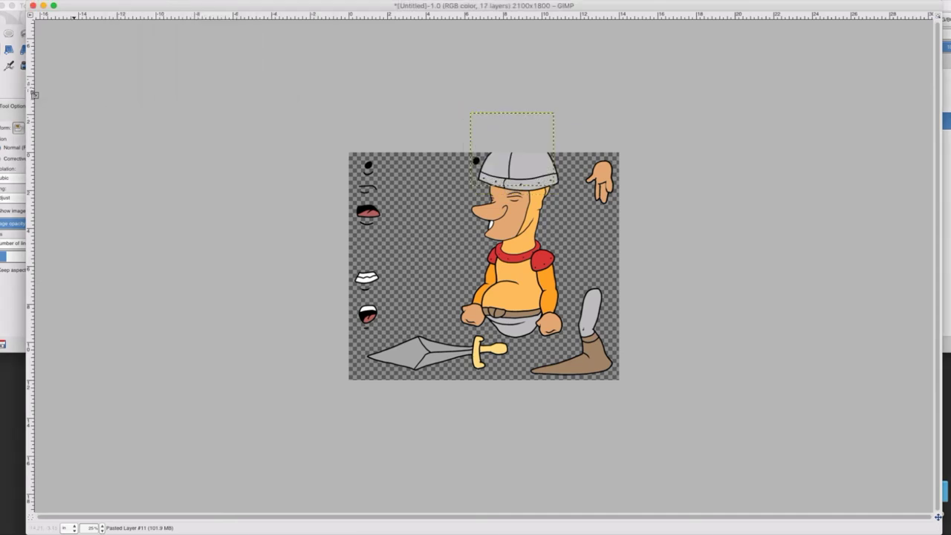
# Reposition the scaled helmet so its rim sits centred across the knight's forehead.
pyautogui.click(16, 88)
pyautogui.click(91, 34)
pyautogui.moveTo(503, 172)
pyautogui.mouseDown()
pyautogui.moveTo(497, 163)
pyautogui.moveTo(505, 177)
pyautogui.mouseUp()
pyautogui.moveTo(506, 180); pyautogui.dragTo(503, 192)
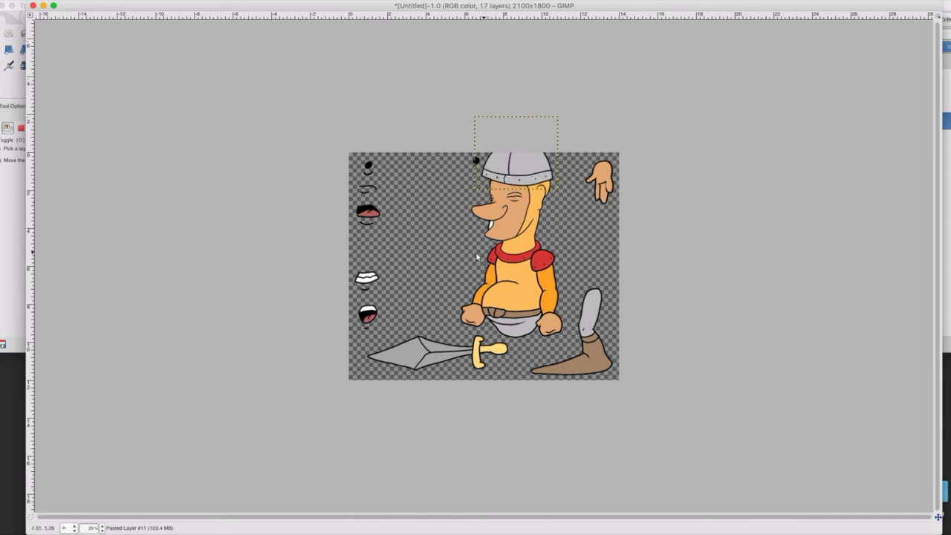
# Move the open hand on Pasted Layer #12 over the fist of the back arm, aligned with the wrist.
pyautogui.click(950, 177)
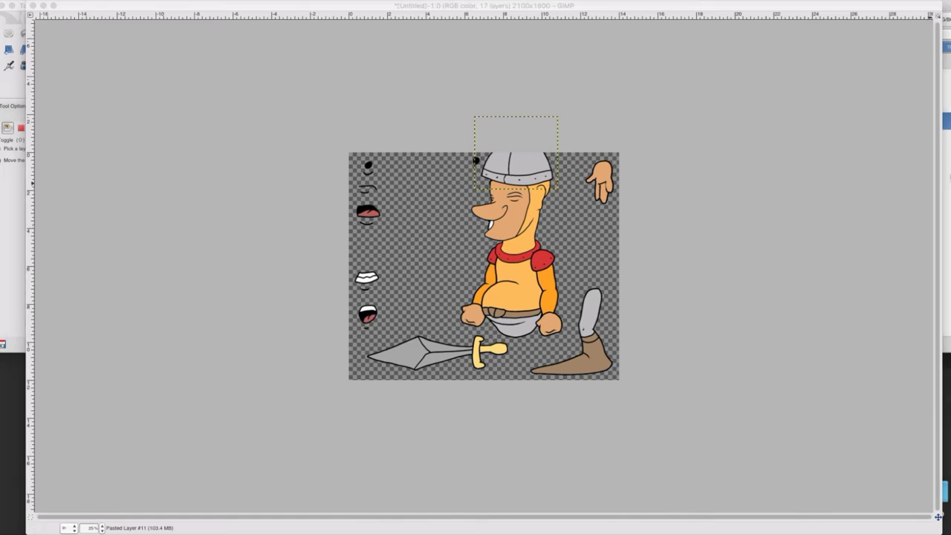
pyautogui.click(900, 138)
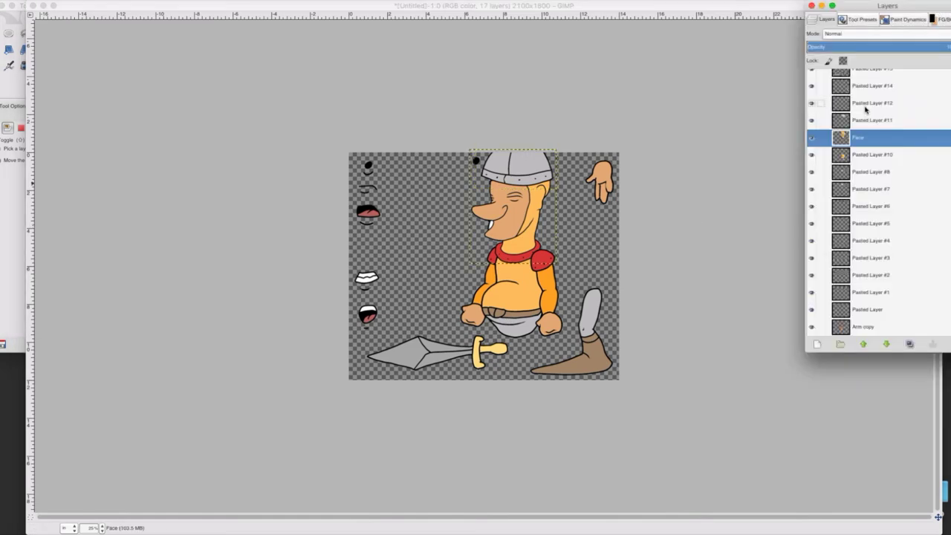
pyautogui.click(866, 106)
pyautogui.click(9, 49)
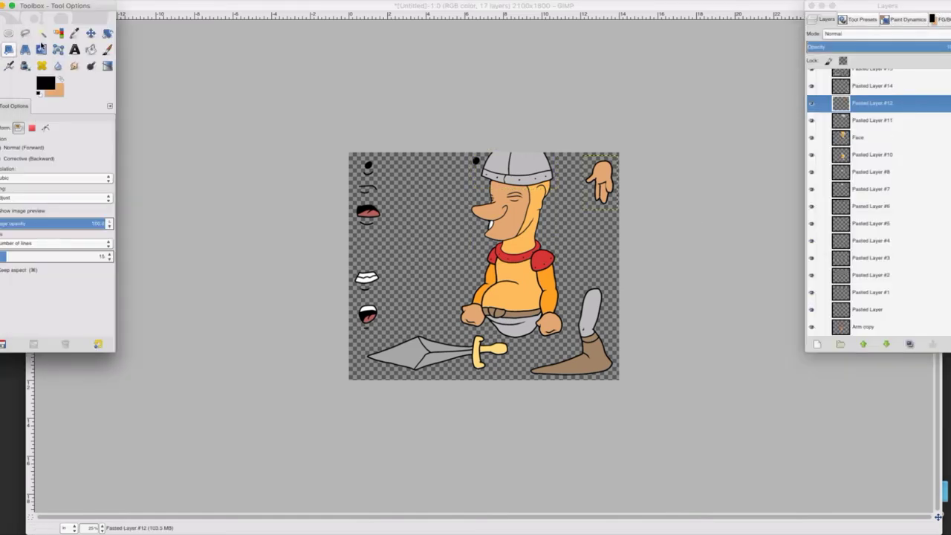
pyautogui.click(91, 33)
pyautogui.moveTo(597, 169); pyautogui.dragTo(544, 320)
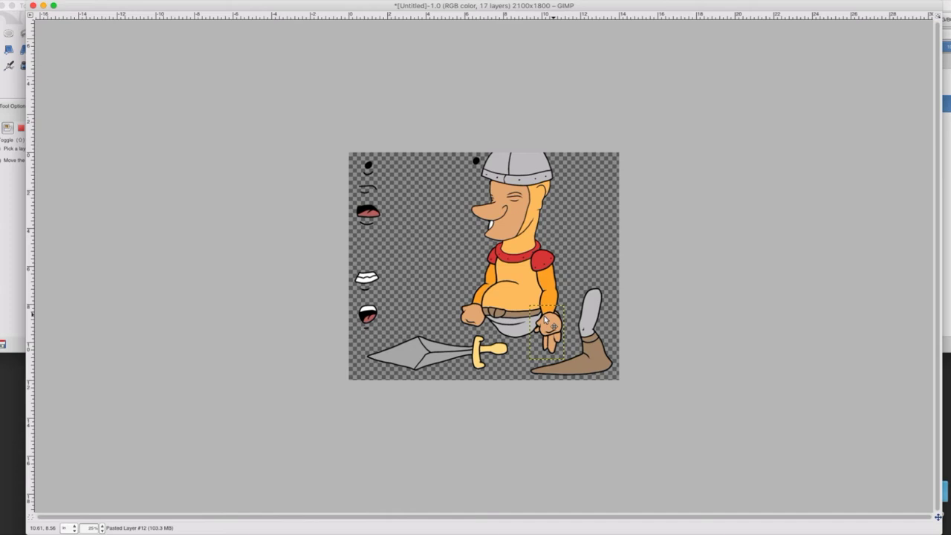
# Reorder the white oval layer so it sits directly above the Face layer in the stack.
pyautogui.click(946, 172)
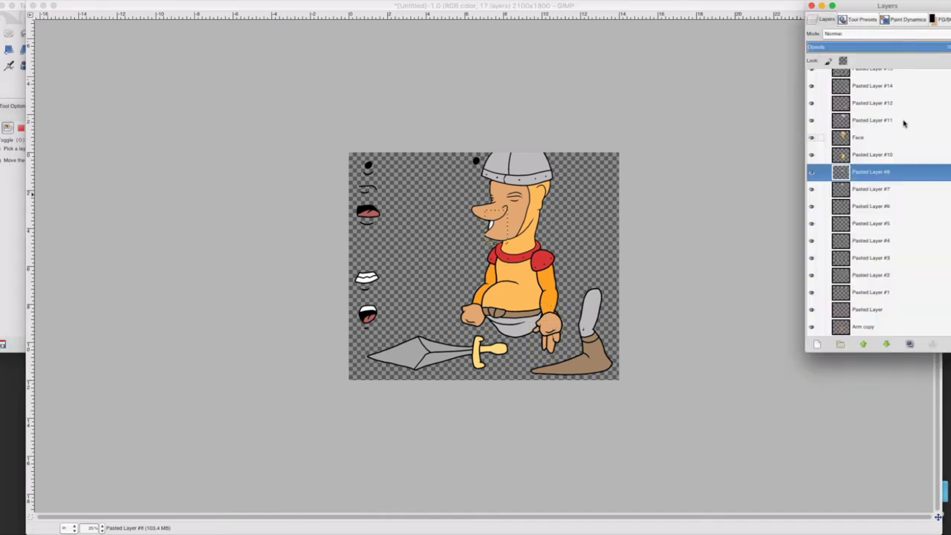
pyautogui.moveTo(852, 173); pyautogui.dragTo(839, 77)
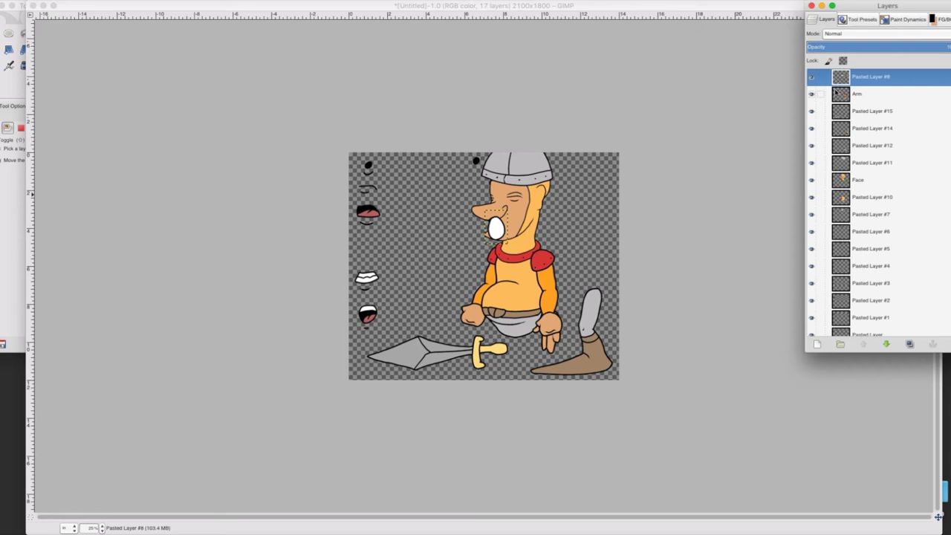
pyautogui.moveTo(840, 179); pyautogui.dragTo(837, 175)
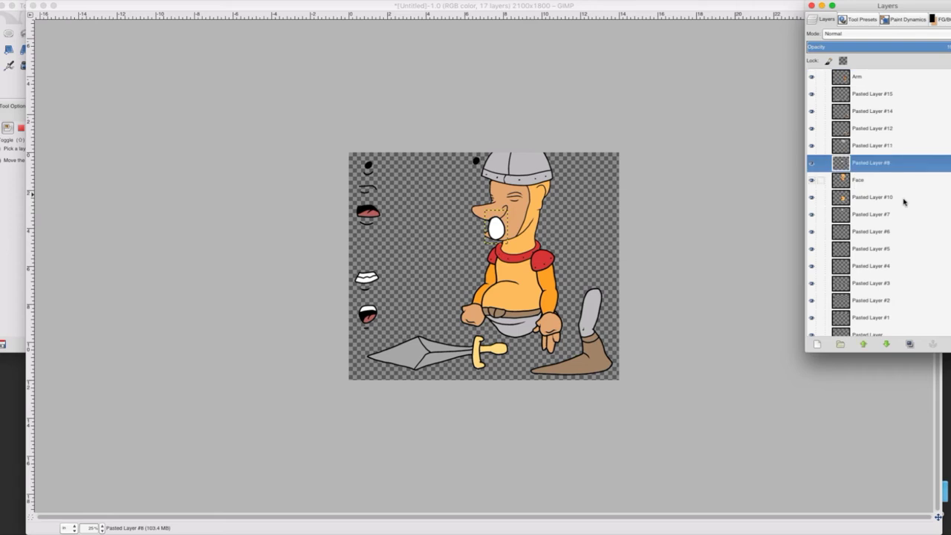
# Bring the open hand's Pasted Layer #12 to the top of the layer stack so it covers the fist.
pyautogui.scroll(-1, 944, 220)
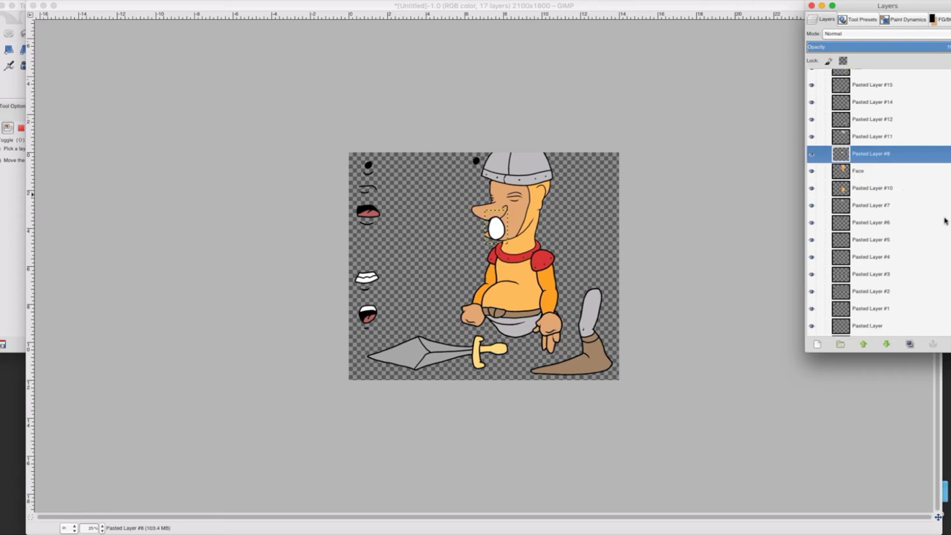
pyautogui.scroll(1, 825, 134)
pyautogui.click(825, 133)
pyautogui.moveTo(826, 134); pyautogui.dragTo(818, 91)
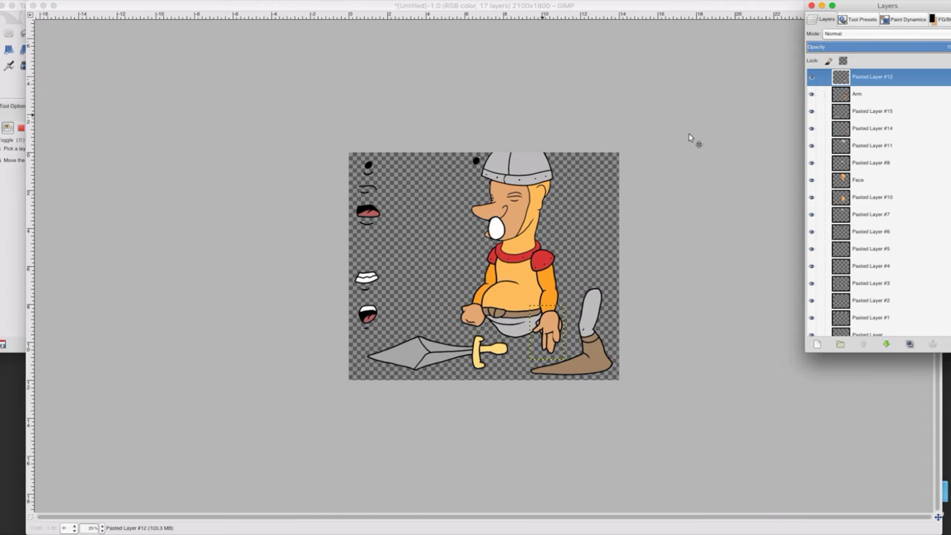
# Duplicate Pasted Layer #12 and place the copy directly above the Arm copy layer near the stack's bottom.
pyautogui.rightClick(847, 80)
pyautogui.click(840, 81)
pyautogui.rightClick(840, 80)
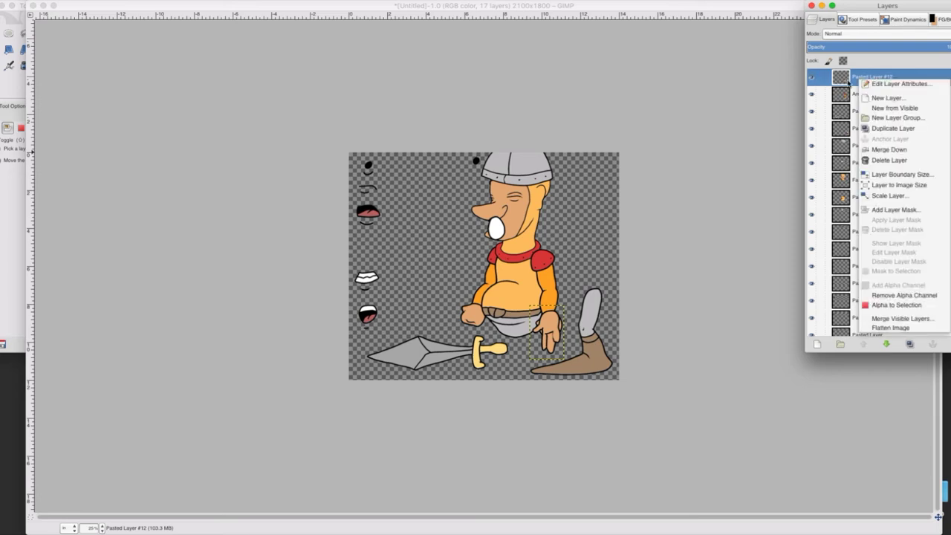
pyautogui.click(891, 128)
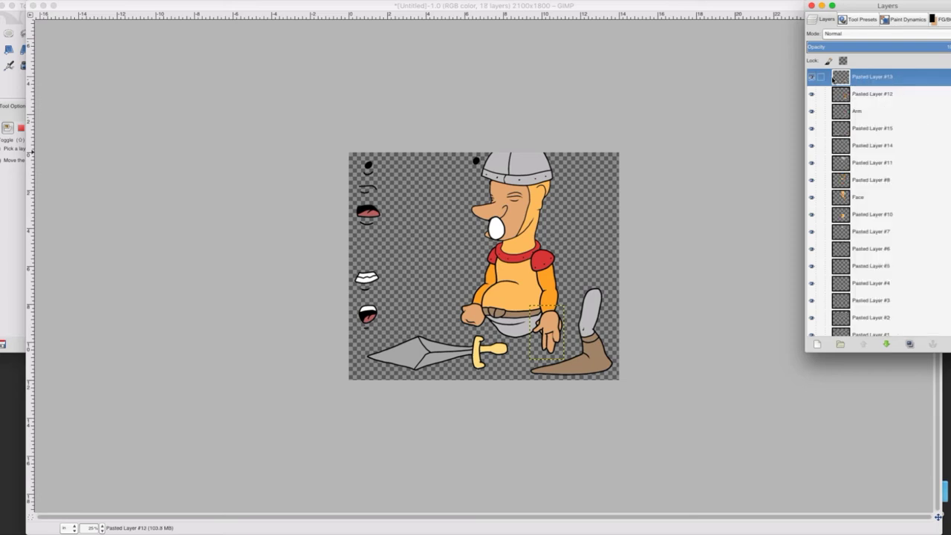
pyautogui.moveTo(828, 80); pyautogui.dragTo(818, 326)
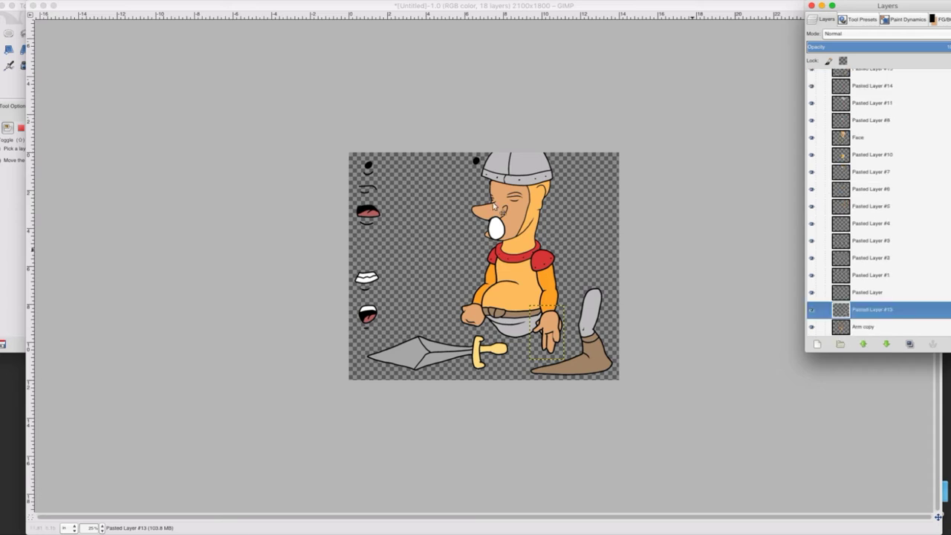
# Move the open hand copy over the forward arm's fist and rotate it by 23.44 degrees to follow the forearm.
pyautogui.click(14, 84)
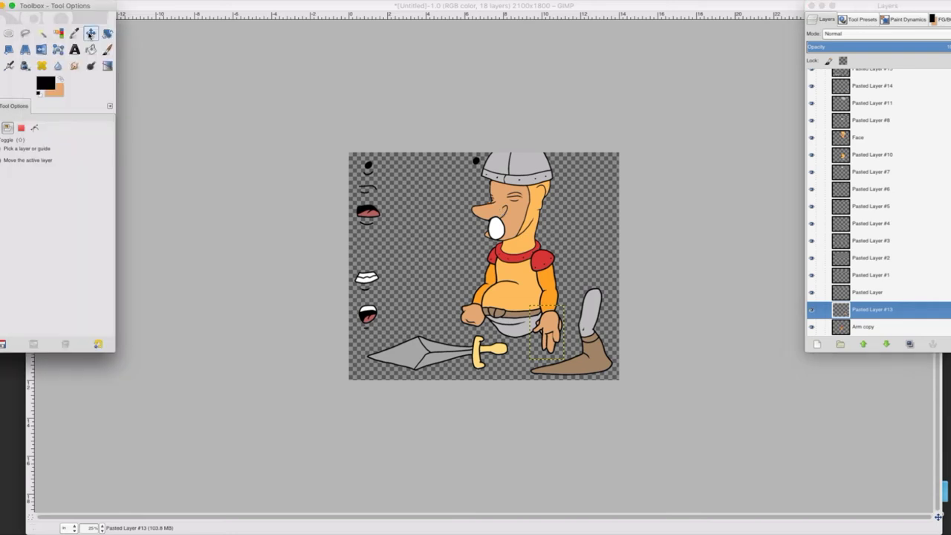
pyautogui.moveTo(558, 325); pyautogui.dragTo(477, 323)
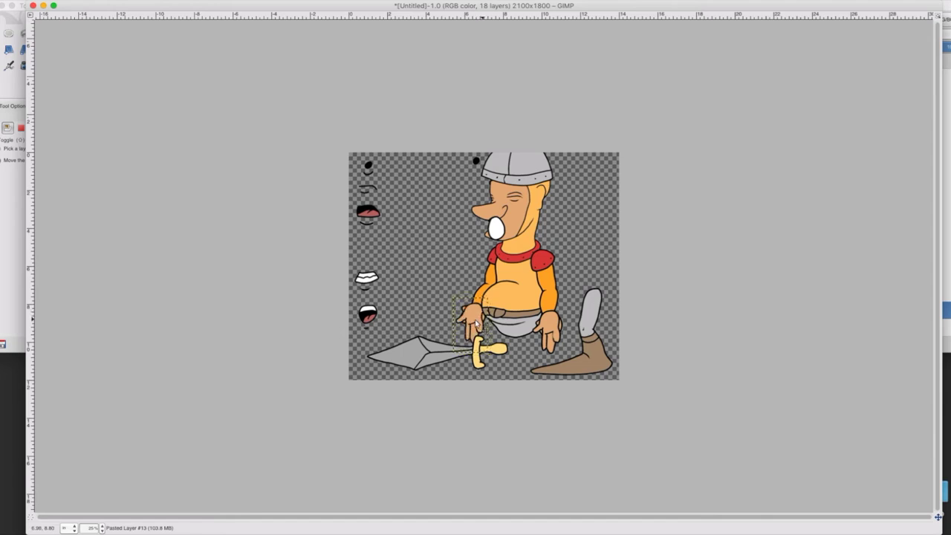
pyautogui.click(2, 58)
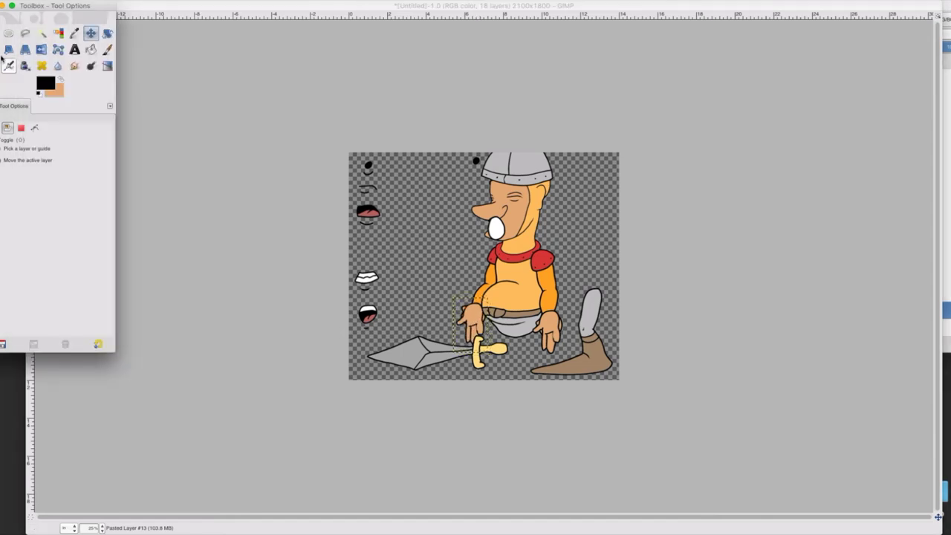
pyautogui.click(107, 34)
pyautogui.click(462, 327)
pyautogui.moveTo(463, 327); pyautogui.dragTo(463, 341)
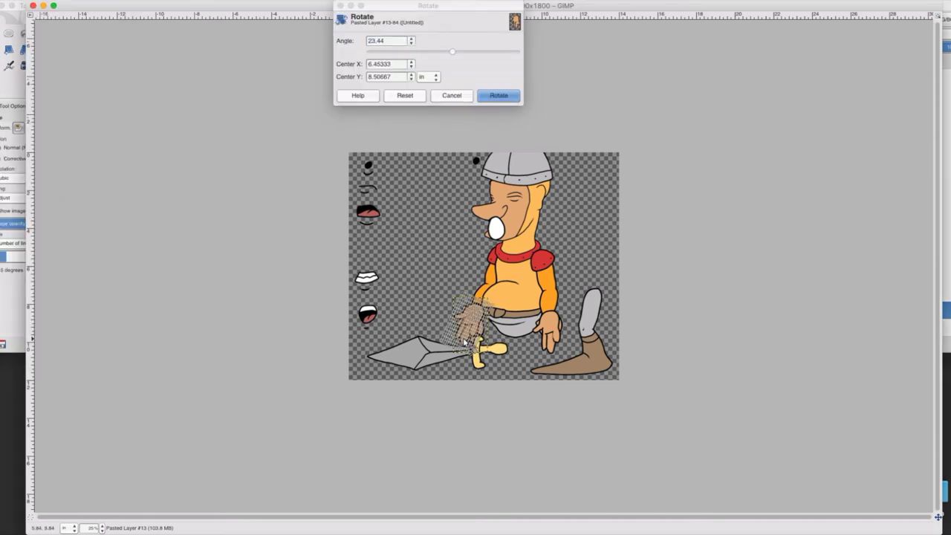
pyautogui.click(498, 95)
# Draw a curved black ink line from the base of the thumb into the palm of the forward open hand.
pyautogui.click(23, 82)
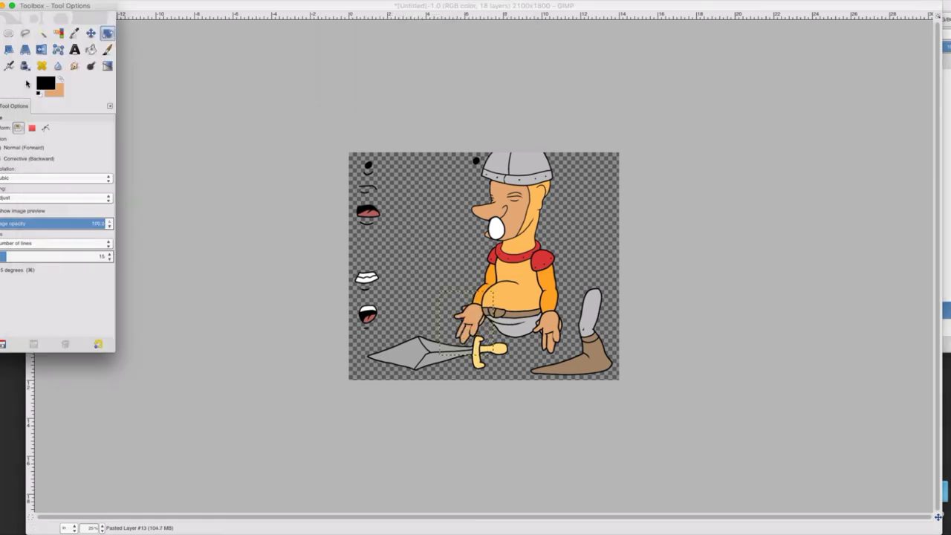
pyautogui.click(101, 528)
pyautogui.click(91, 473)
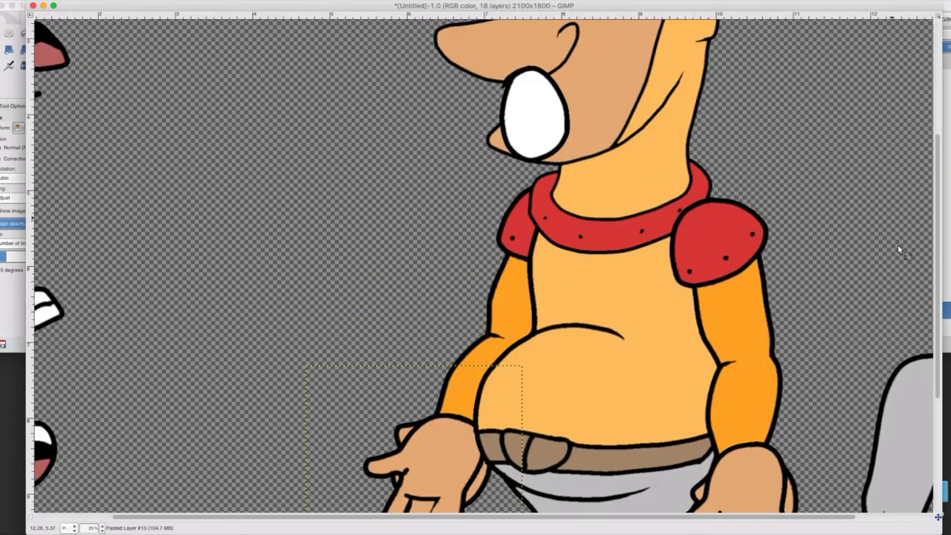
pyautogui.scroll(-3, 899, 275)
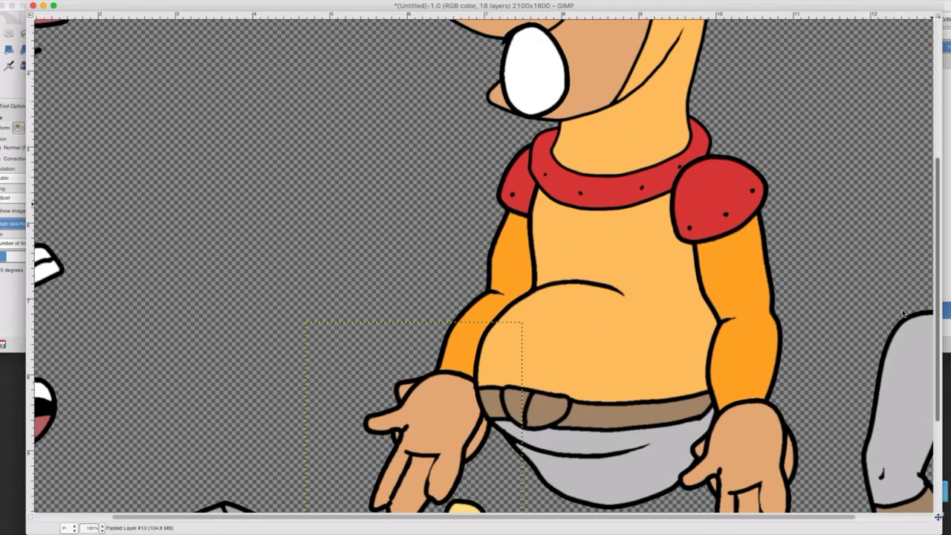
pyautogui.scroll(-5, 574, 195)
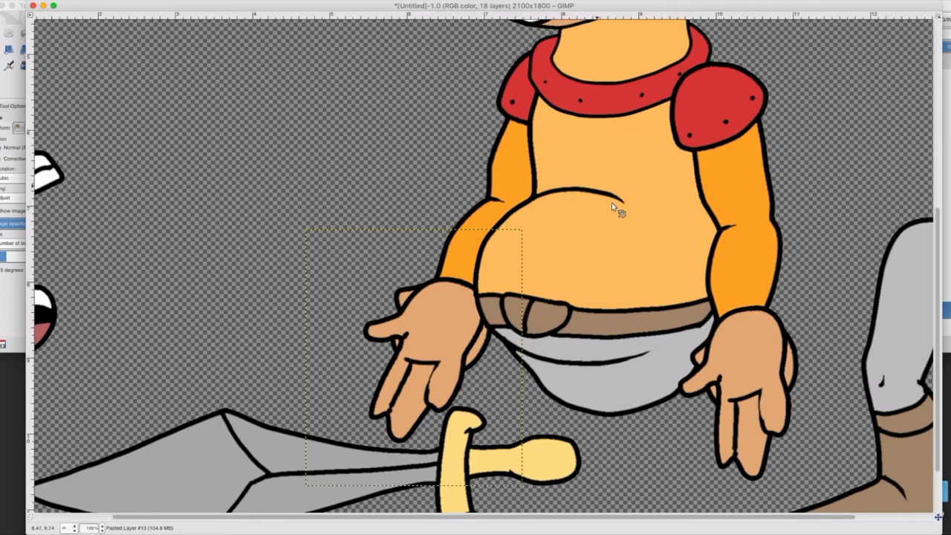
pyautogui.click(18, 20)
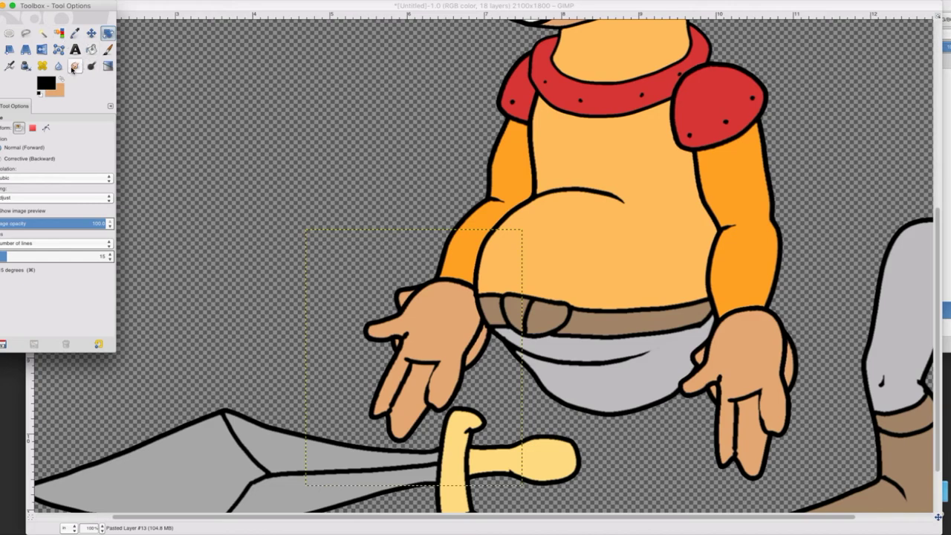
pyautogui.click(73, 67)
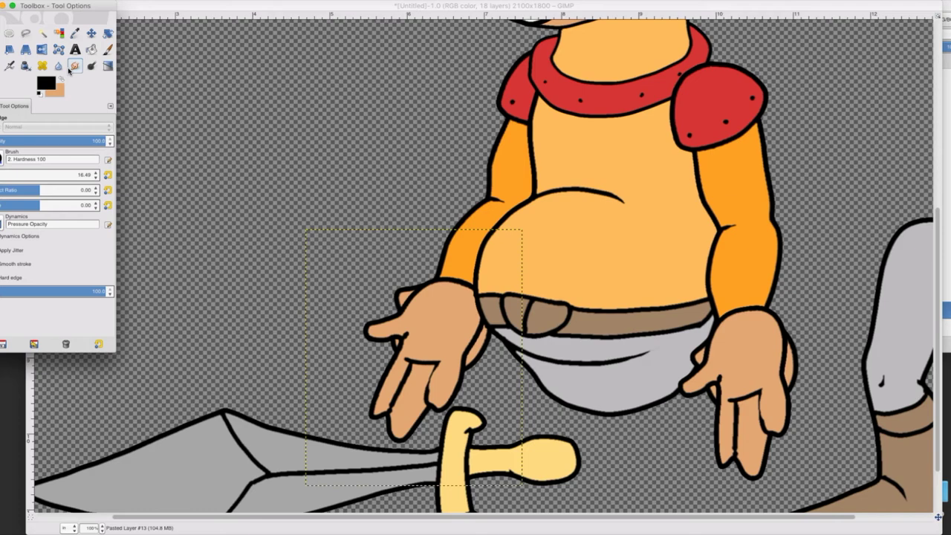
pyautogui.click(92, 49)
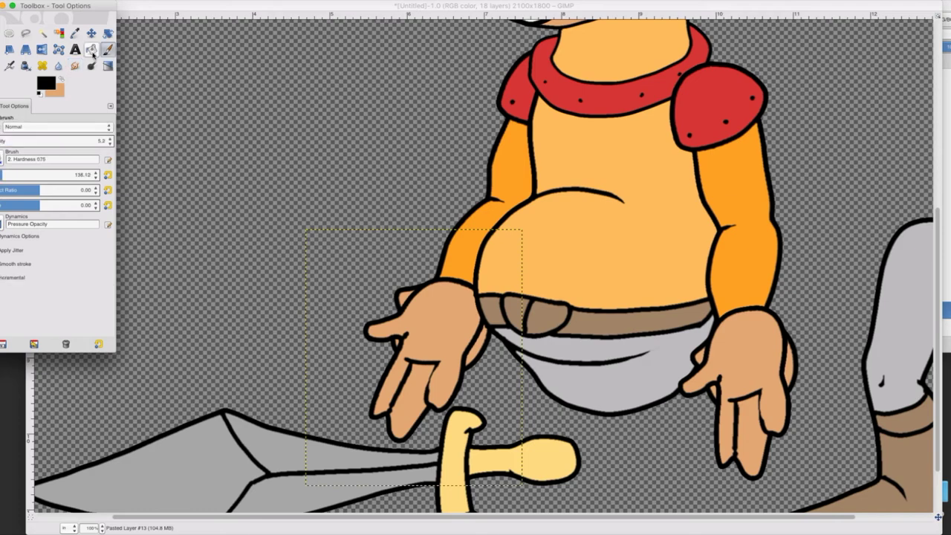
pyautogui.click(26, 66)
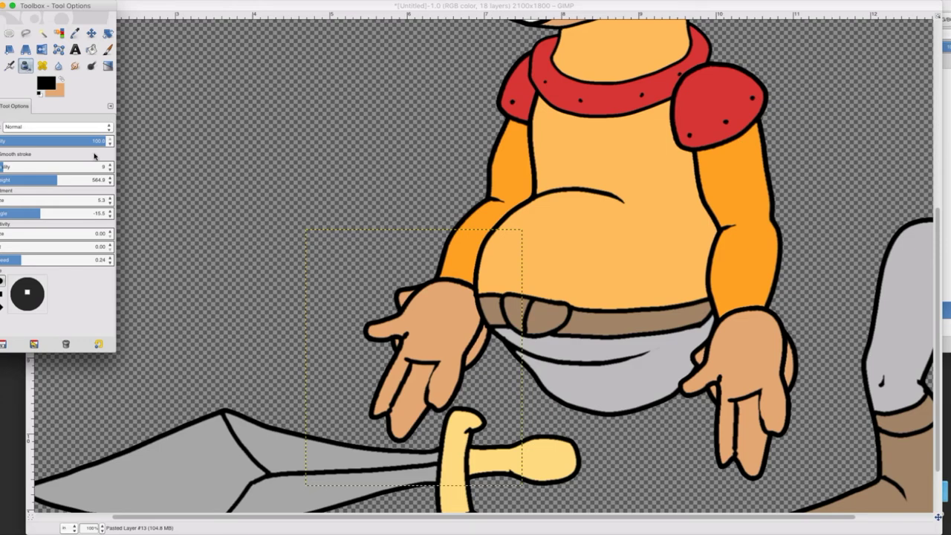
pyautogui.click(402, 335)
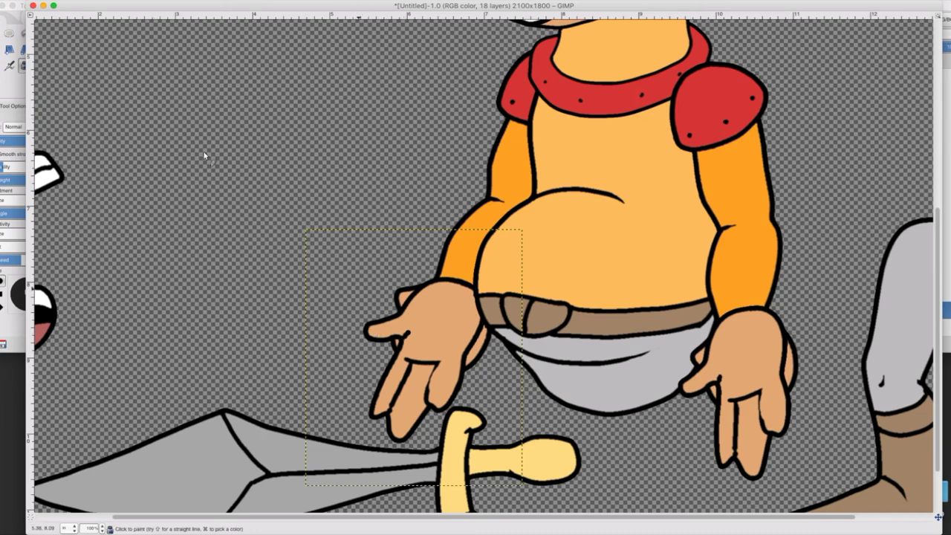
pyautogui.click(71, 1)
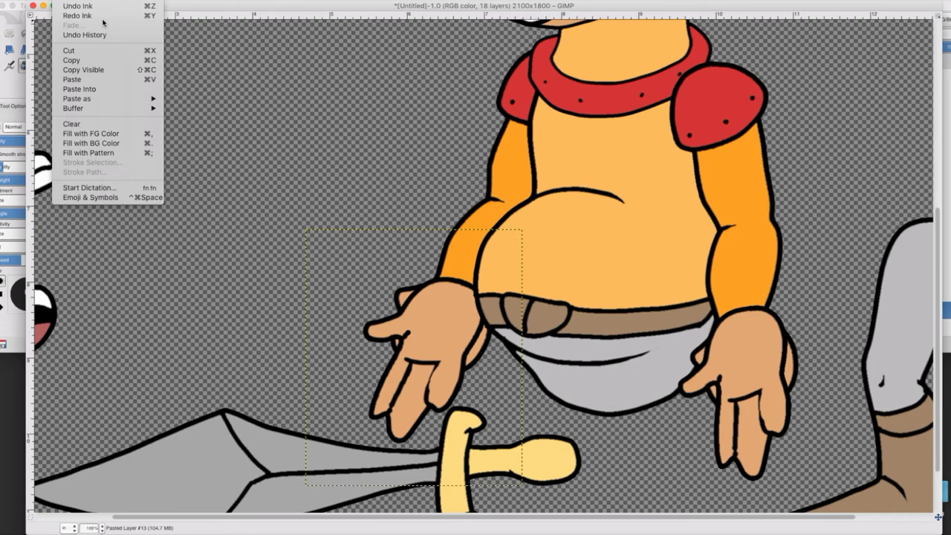
pyautogui.click(398, 341)
pyautogui.moveTo(403, 334); pyautogui.dragTo(439, 324)
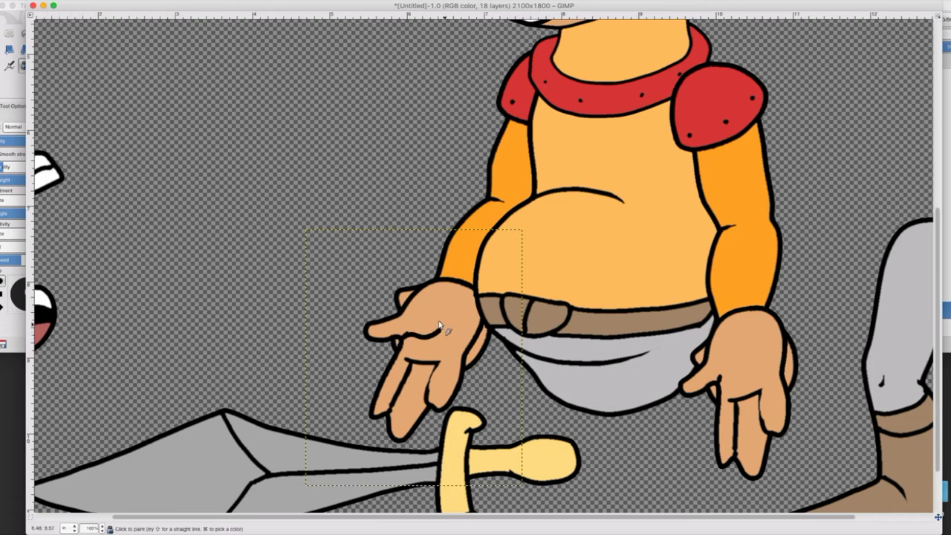
# Smudge the inner end of the forward hand's new palm line into a taper.
pyautogui.click(4, 90)
pyautogui.click(75, 67)
pyautogui.click(441, 325)
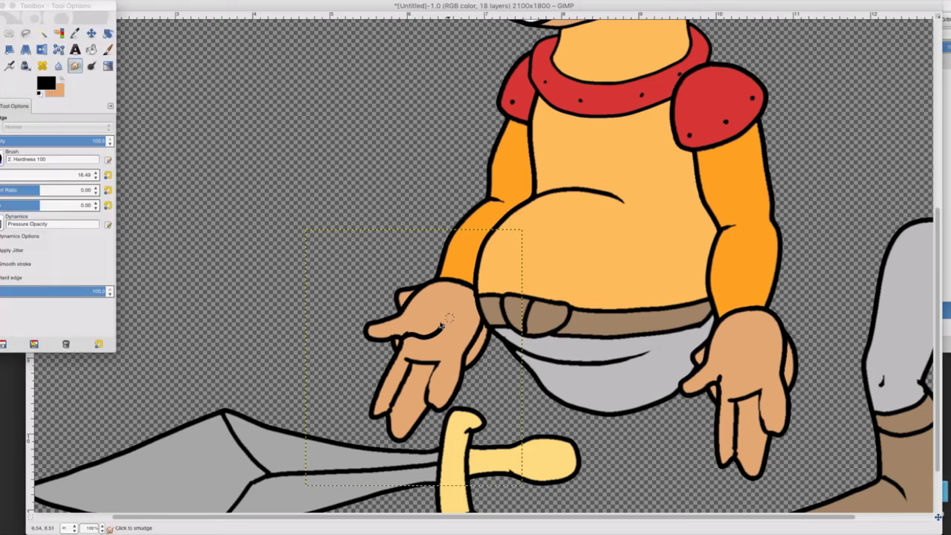
pyautogui.moveTo(449, 317); pyautogui.dragTo(431, 341)
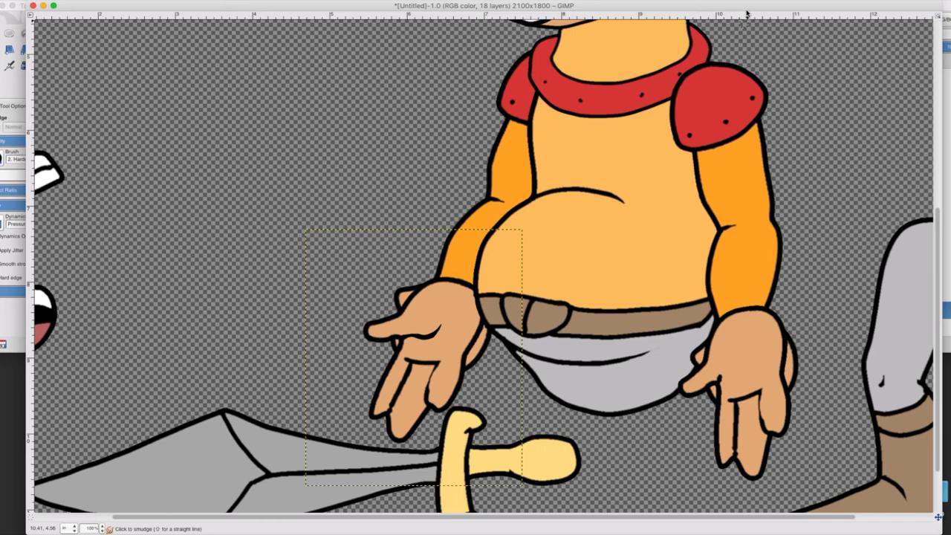
# Smudge the ends of the finger lines at the palm of the other hand on Pasted Layer #12.
pyautogui.click(949, 120)
pyautogui.scroll(3, 941, 80)
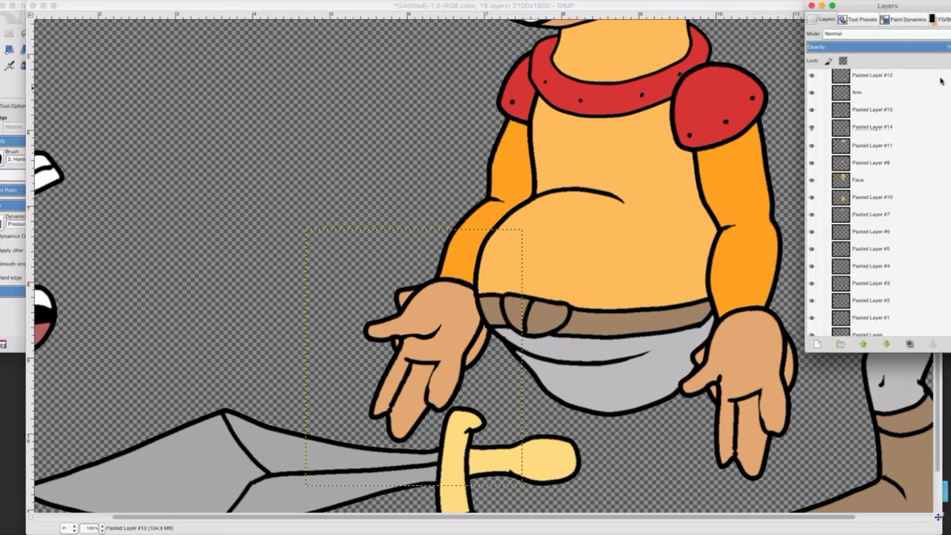
pyautogui.click(941, 77)
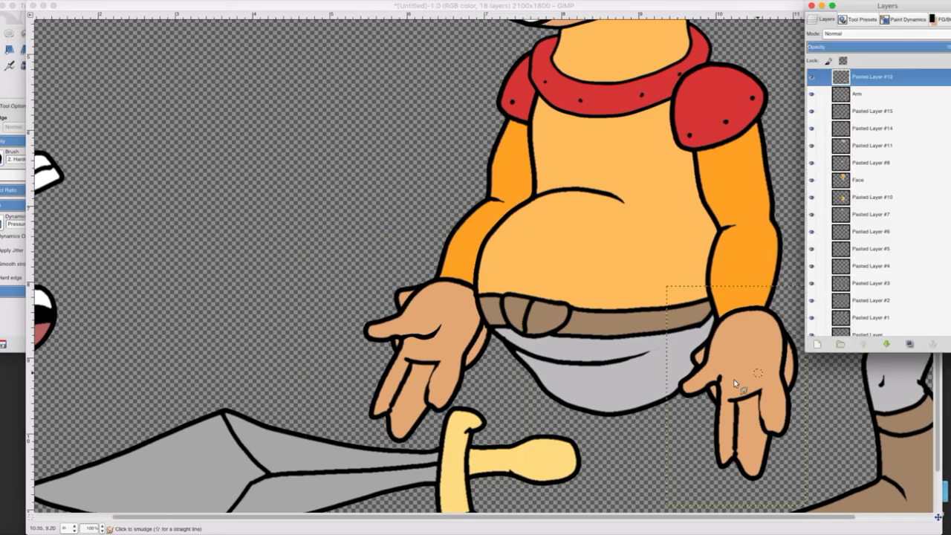
pyautogui.click(715, 386)
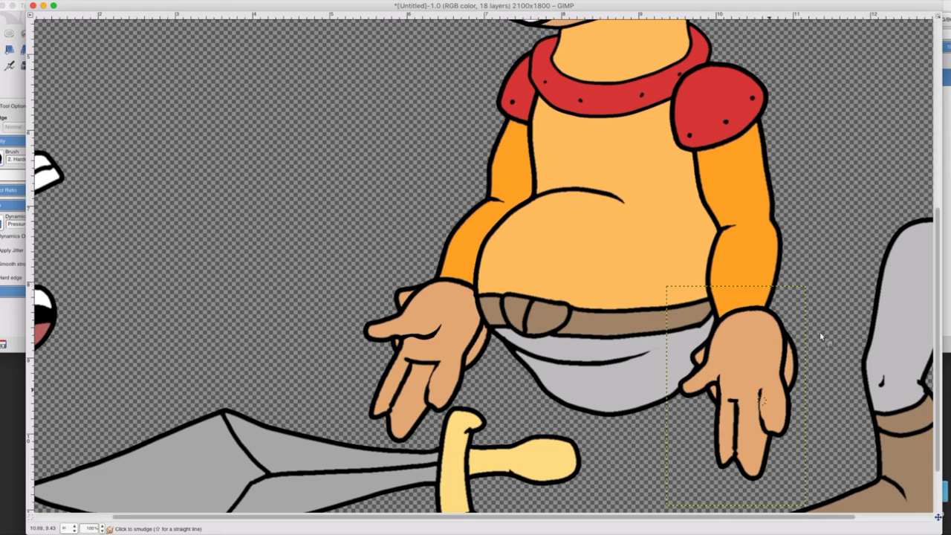
# Set the zoom to 50% to show the whole knight and export the image to Lirk.psd.
pyautogui.click(99, 527)
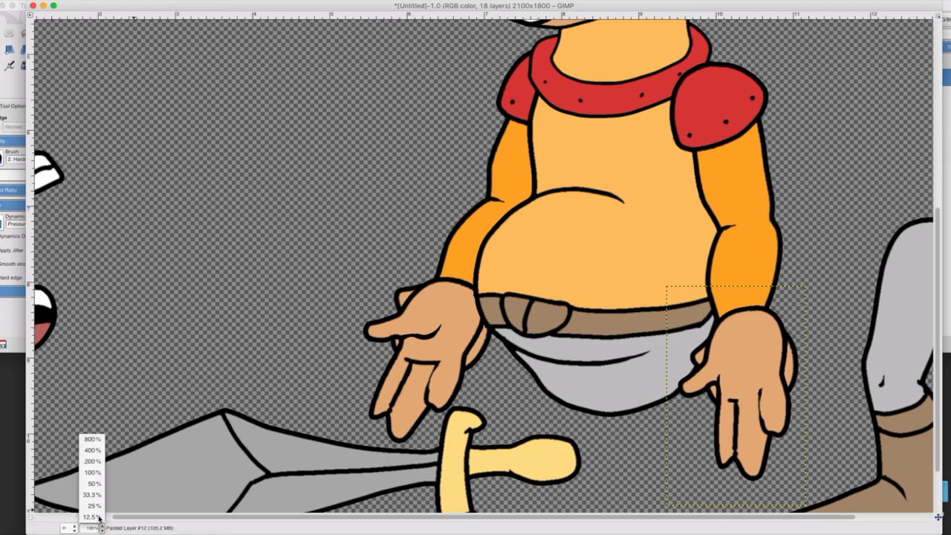
pyautogui.click(102, 505)
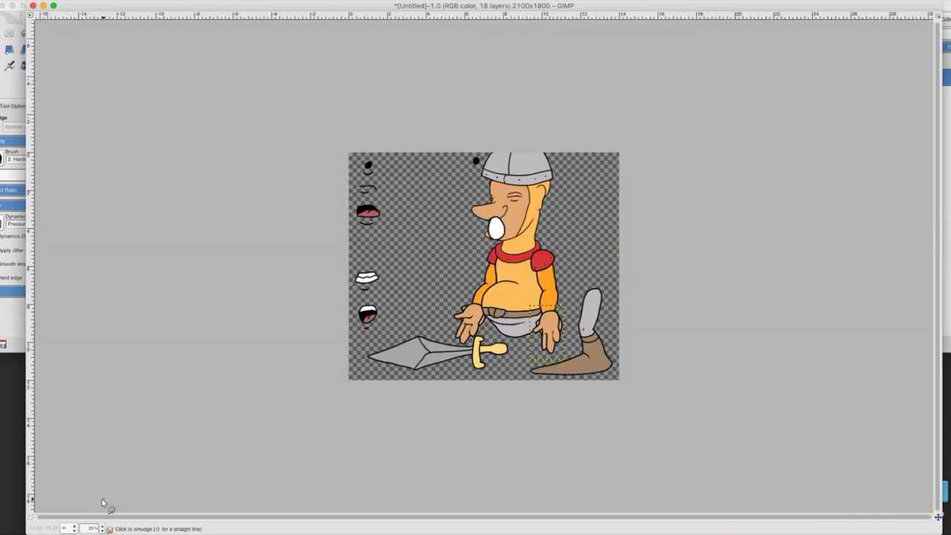
pyautogui.click(101, 529)
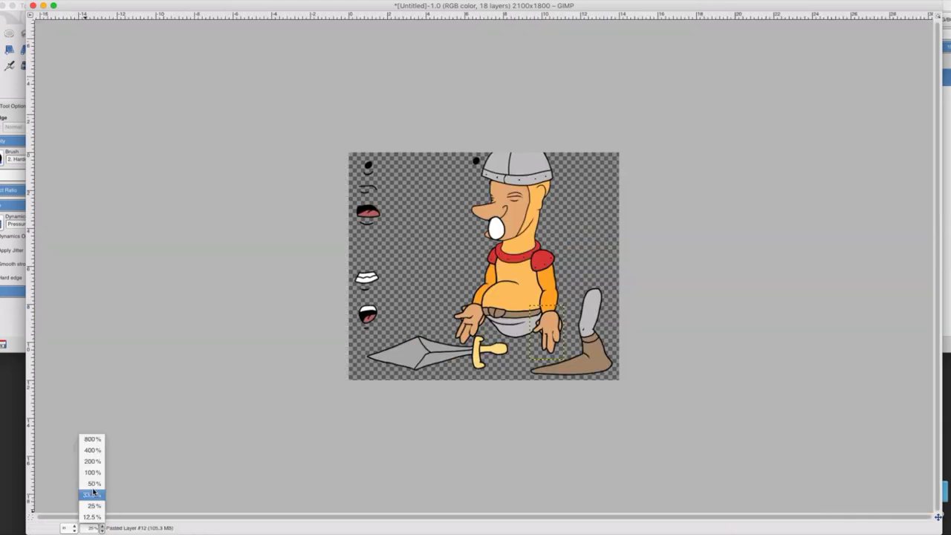
pyautogui.click(92, 494)
pyautogui.click(91, 527)
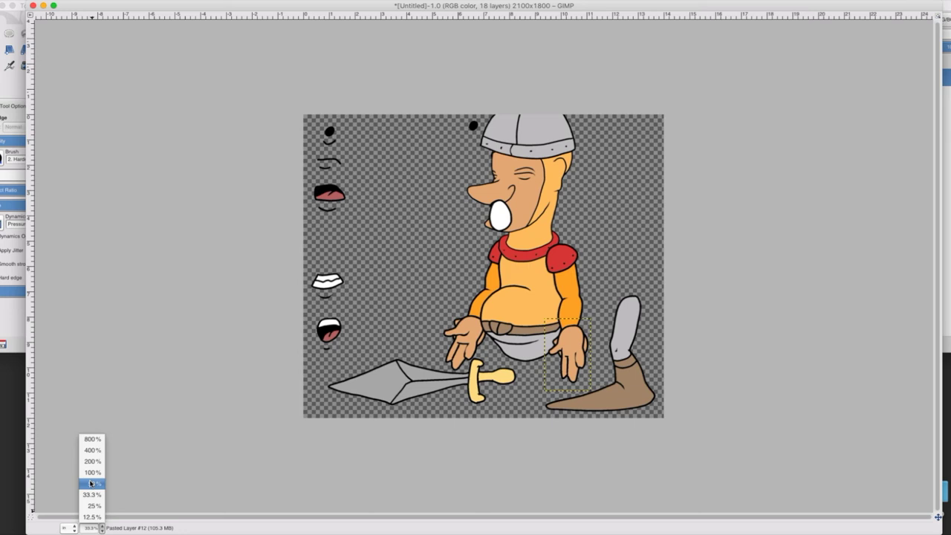
pyautogui.click(91, 482)
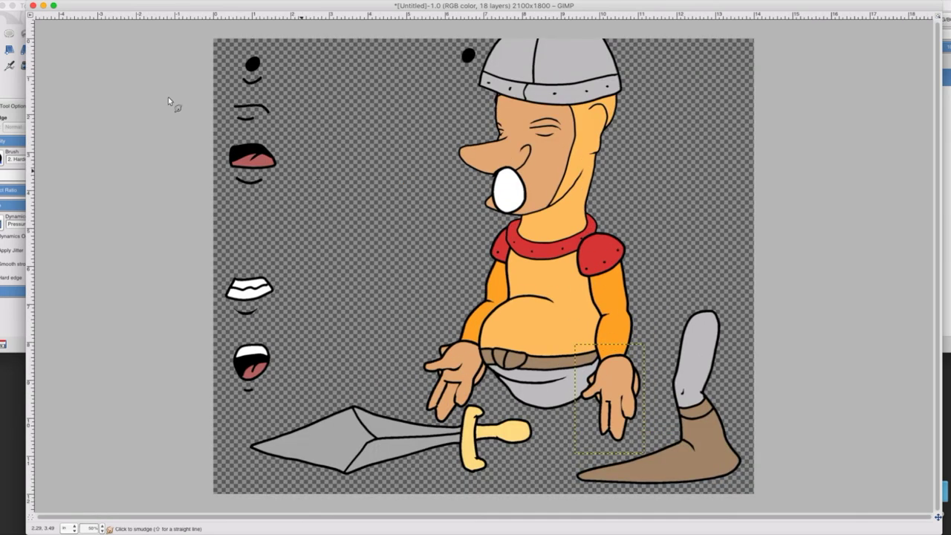
pyautogui.click(42, 1)
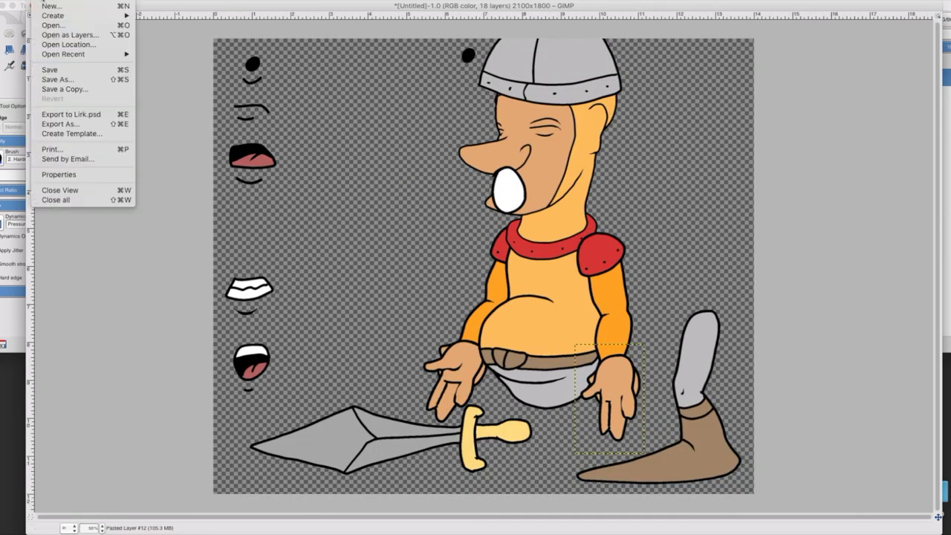
pyautogui.click(67, 116)
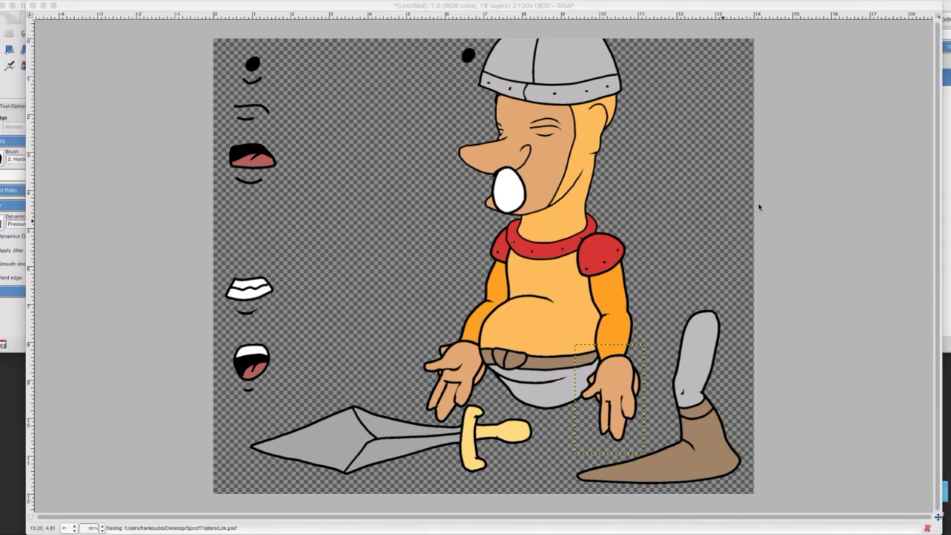
# Reorder Pasted Layers #7, #6, #5 and #4 so they sit directly above the Face layer.
pyautogui.click(946, 221)
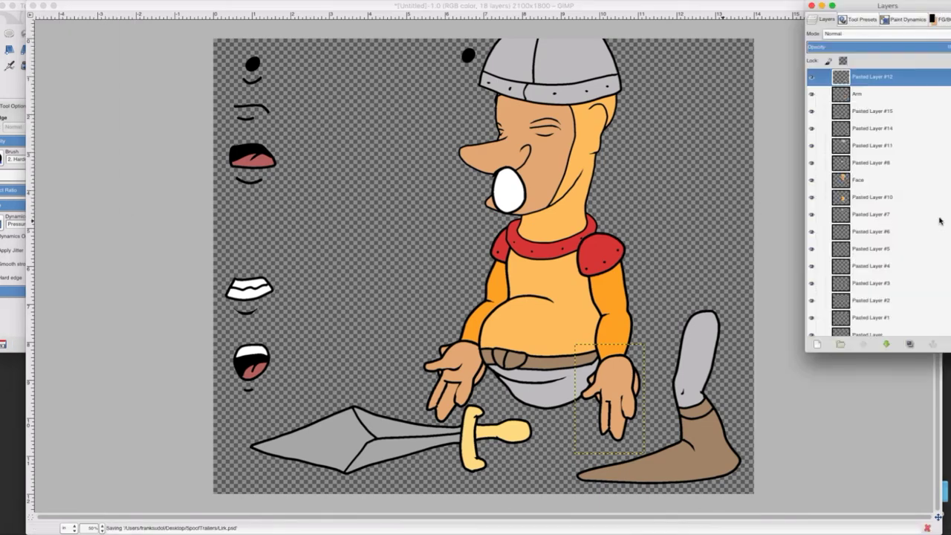
pyautogui.click(844, 179)
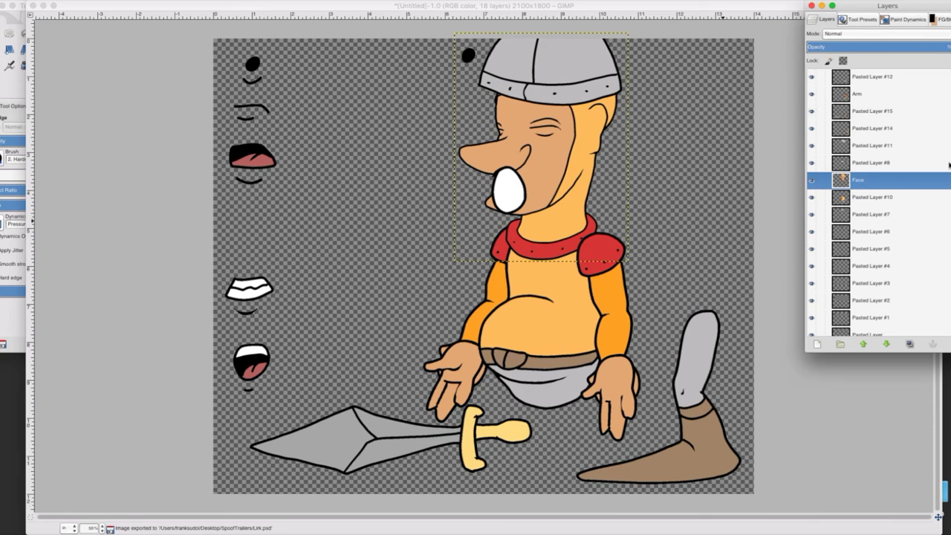
pyautogui.click(837, 214)
pyautogui.moveTo(836, 218)
pyautogui.mouseDown()
pyautogui.moveTo(842, 177)
pyautogui.moveTo(841, 194)
pyautogui.mouseUp()
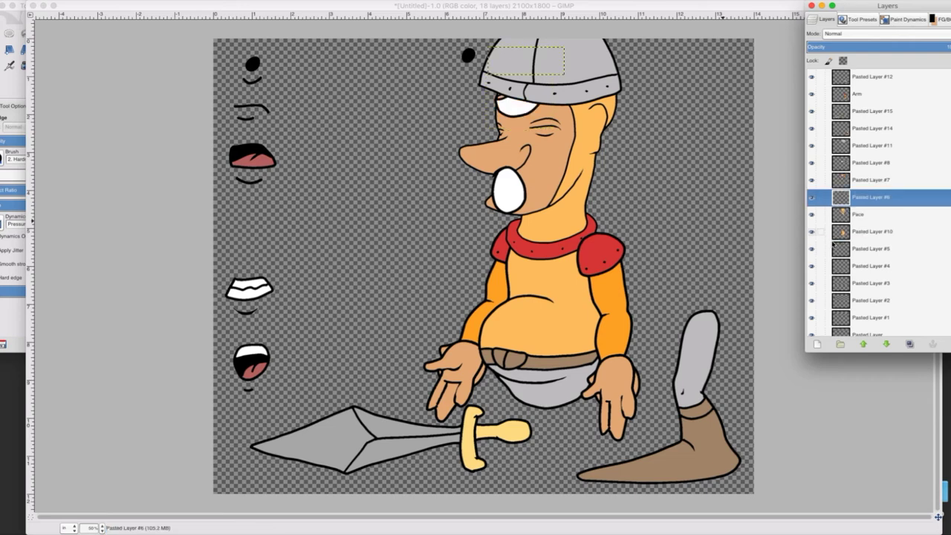
pyautogui.moveTo(835, 248); pyautogui.dragTo(839, 210)
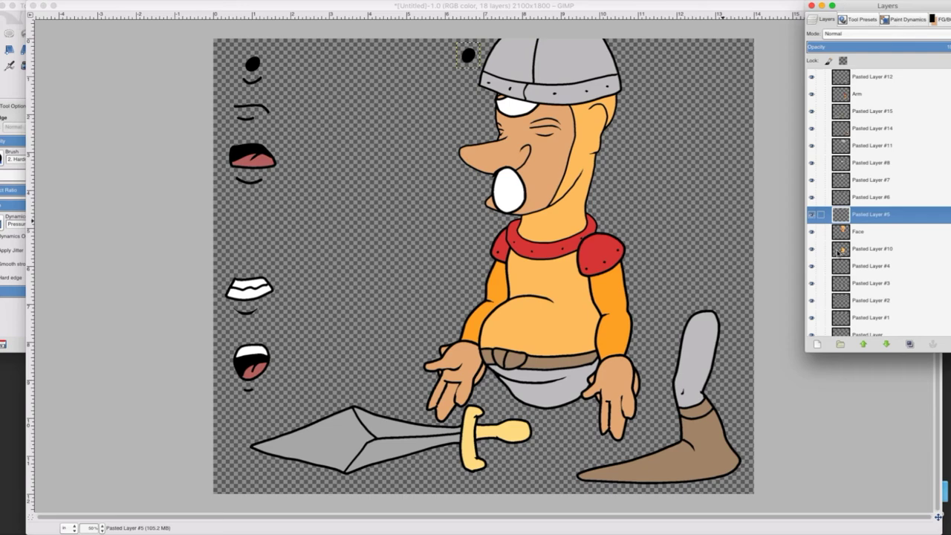
pyautogui.moveTo(838, 266); pyautogui.dragTo(839, 227)
# Move Pasted Layer #10 and the Face layer down the stack below Pasted Layer, keeping Face above #10.
pyautogui.moveTo(836, 273); pyautogui.dragTo(829, 339)
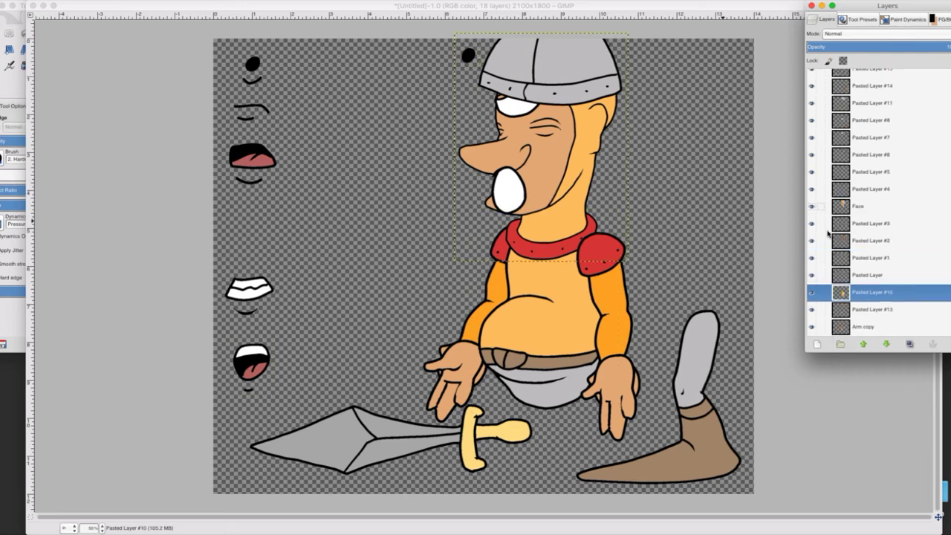
pyautogui.moveTo(827, 231); pyautogui.dragTo(829, 277)
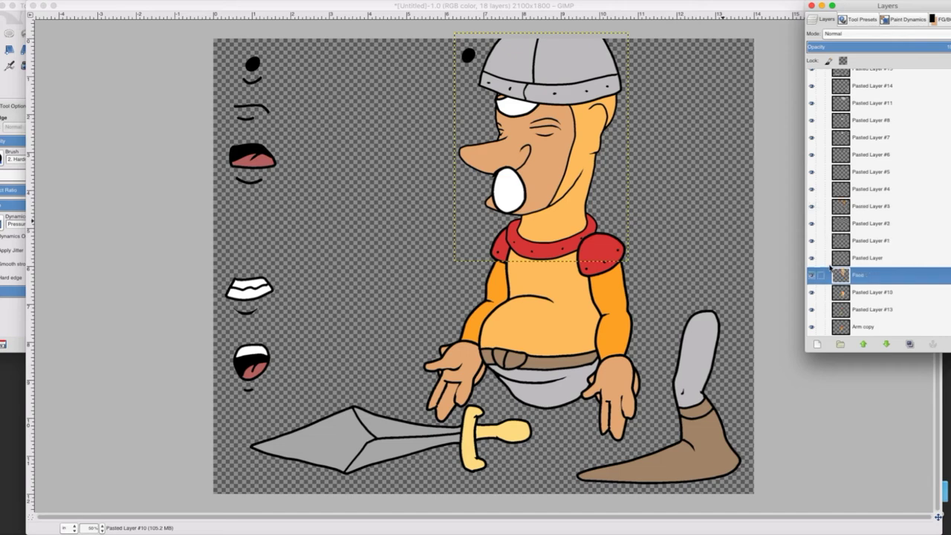
pyautogui.click(829, 259)
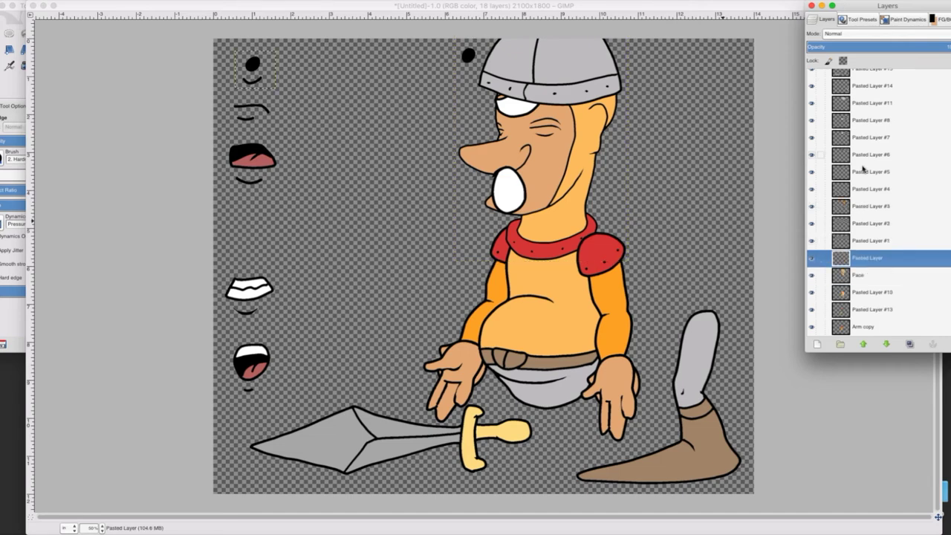
# Hide the white oval on Pasted Layer #8 and move Pasted Layer #7's eye white over the knight's closed near eye.
pyautogui.scroll(2, 862, 169)
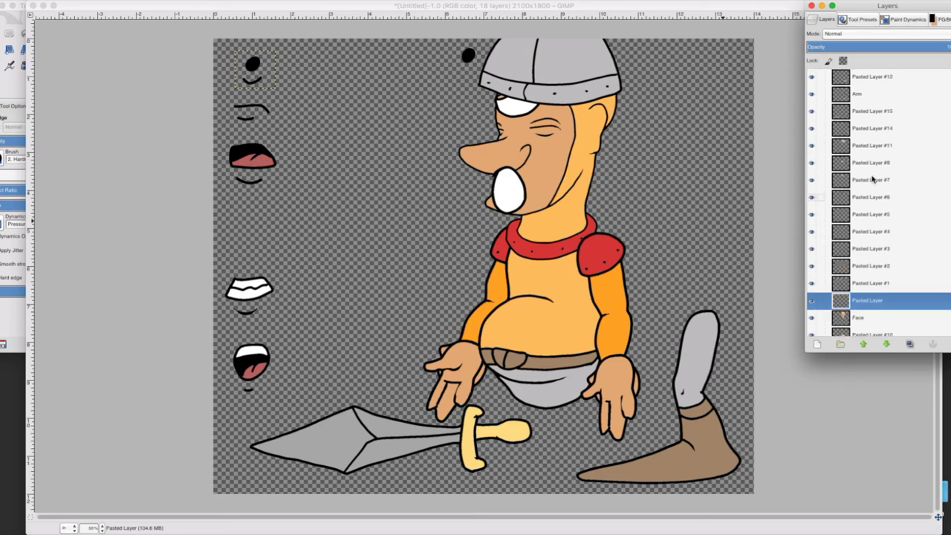
pyautogui.click(871, 179)
pyautogui.click(809, 180)
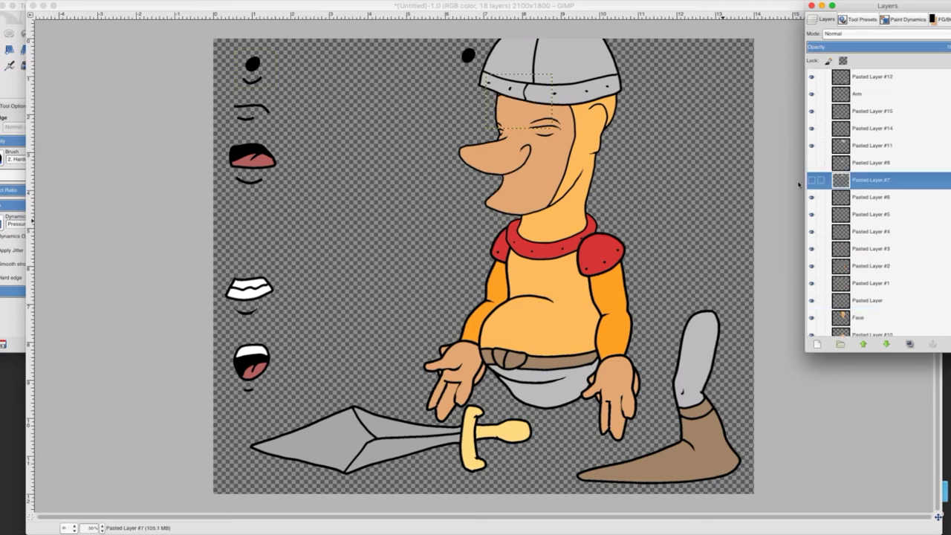
pyautogui.click(810, 180)
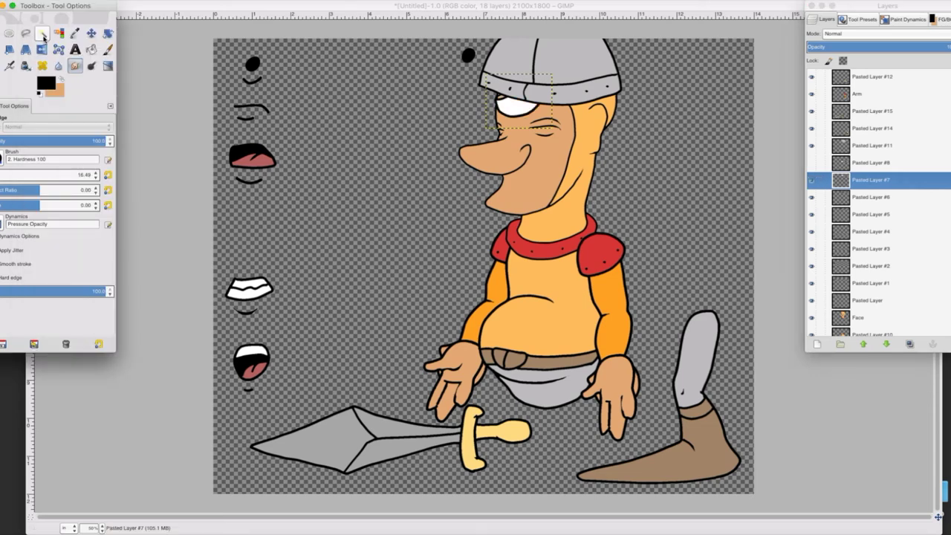
pyautogui.click(91, 34)
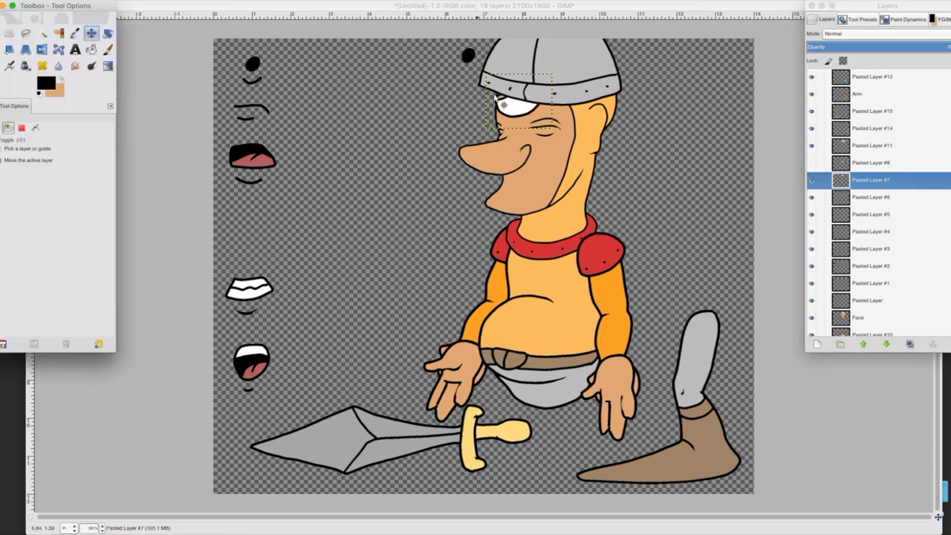
pyautogui.moveTo(494, 97); pyautogui.dragTo(534, 132)
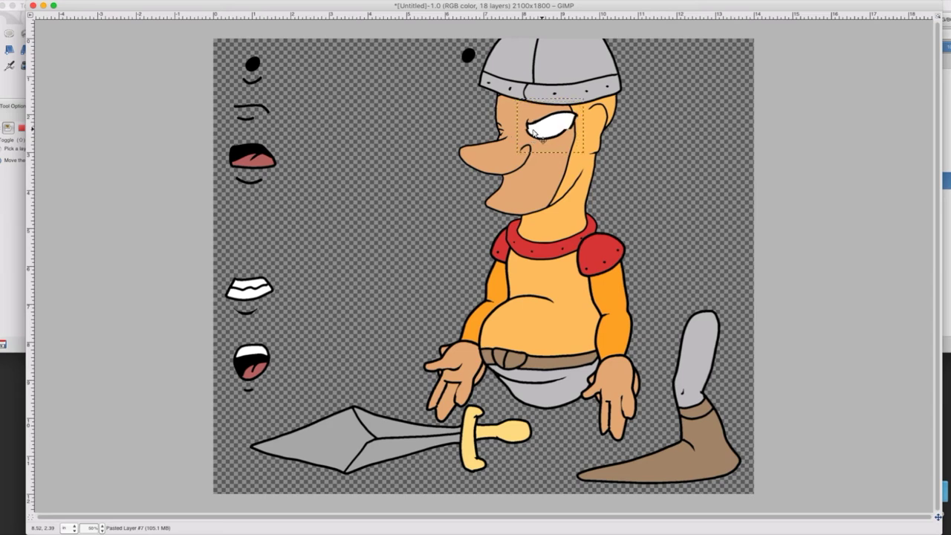
# Scale Pasted Layer #7's eye white down to about 208 × 174 pixels and reposition it over the closed near eye.
pyautogui.click(12, 77)
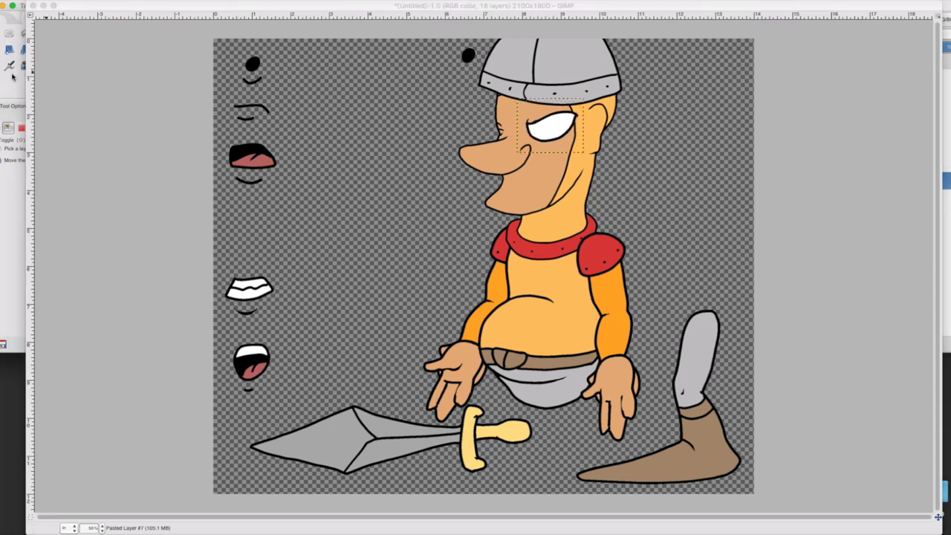
pyautogui.click(9, 50)
pyautogui.click(576, 110)
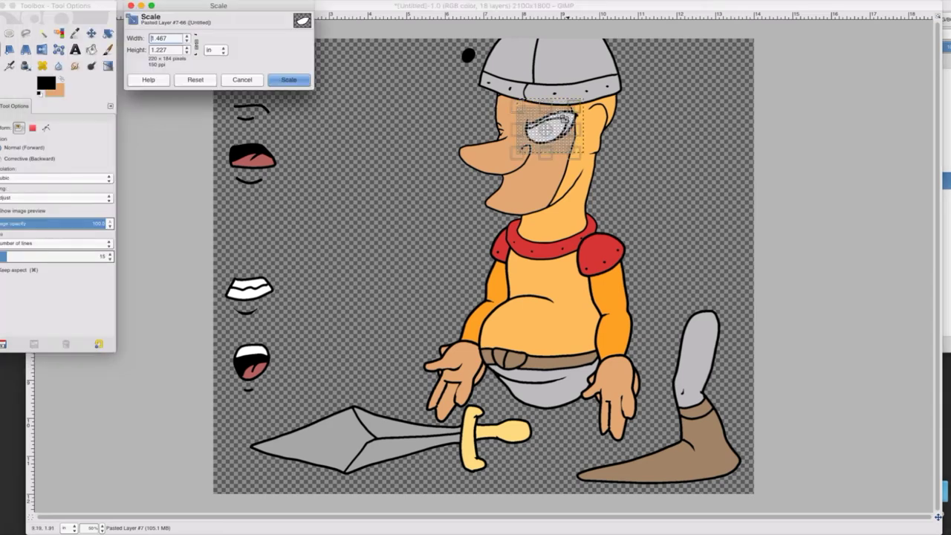
pyautogui.moveTo(564, 119); pyautogui.dragTo(563, 133)
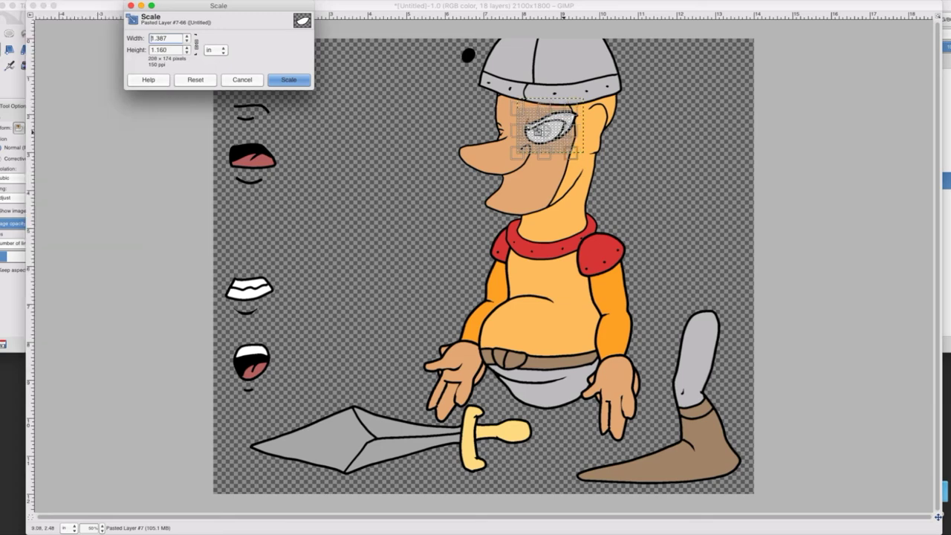
pyautogui.click(289, 80)
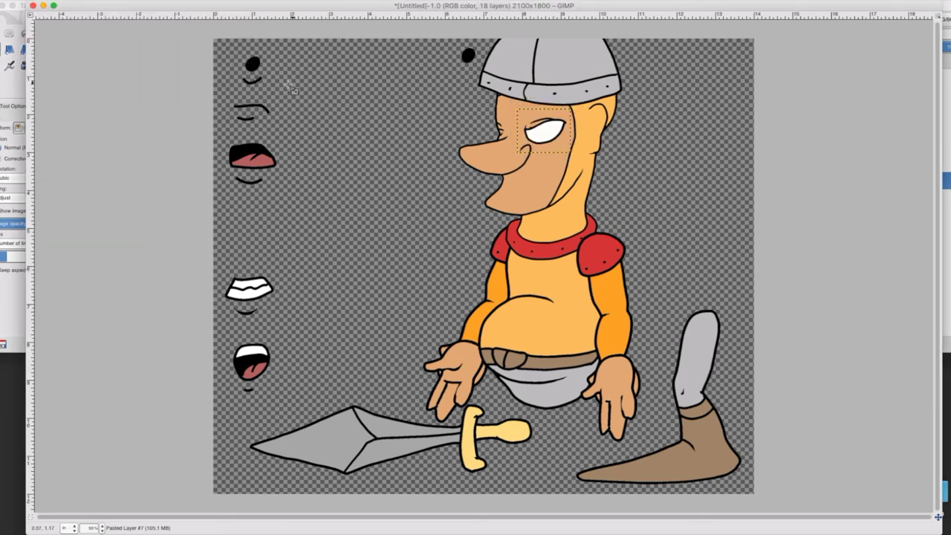
pyautogui.click(15, 88)
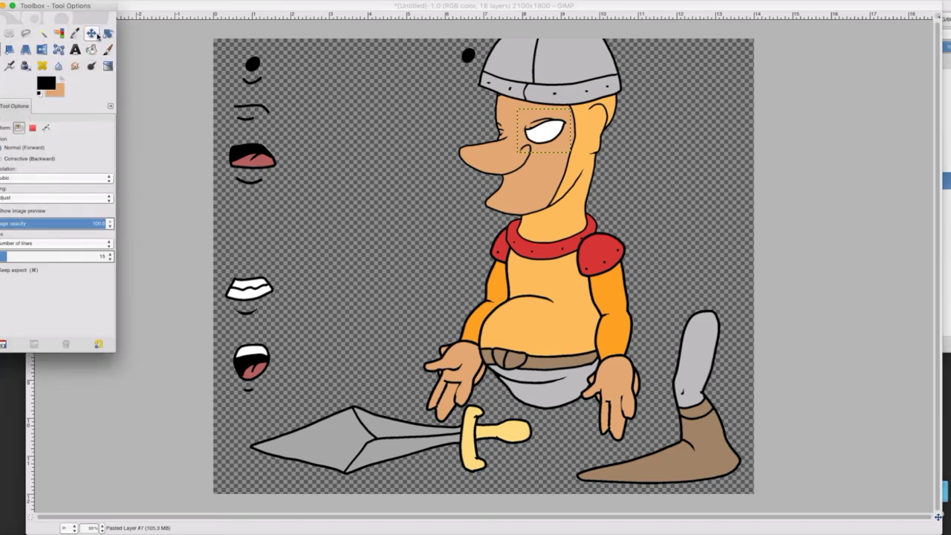
pyautogui.click(97, 36)
pyautogui.moveTo(532, 144); pyautogui.dragTo(531, 137)
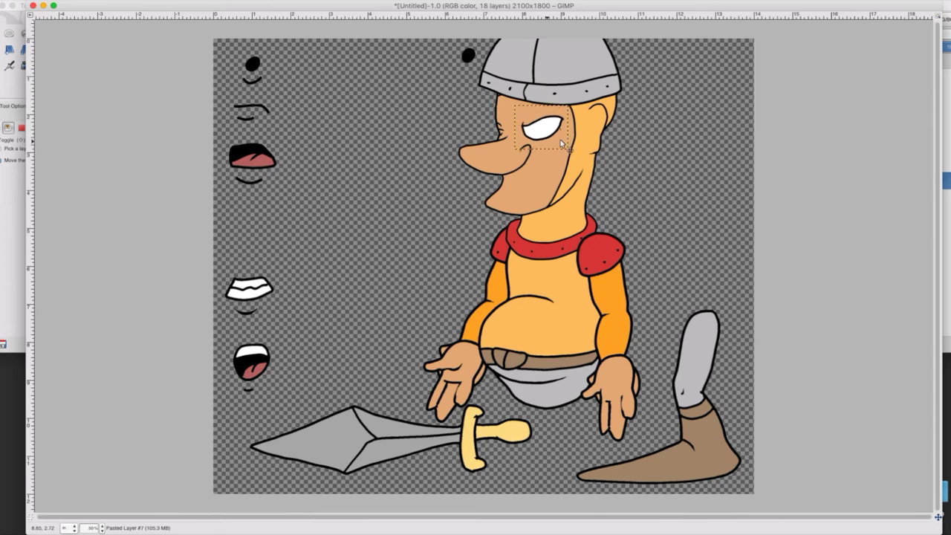
# Switch Pasted Layer #7 off and on to compare the open eye with the closed eye beneath it.
pyautogui.click(946, 102)
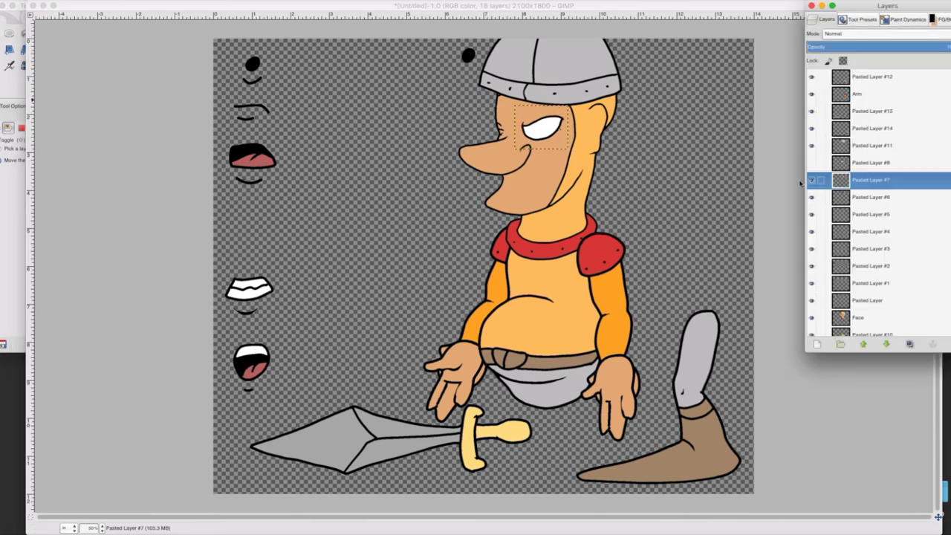
pyautogui.click(802, 182)
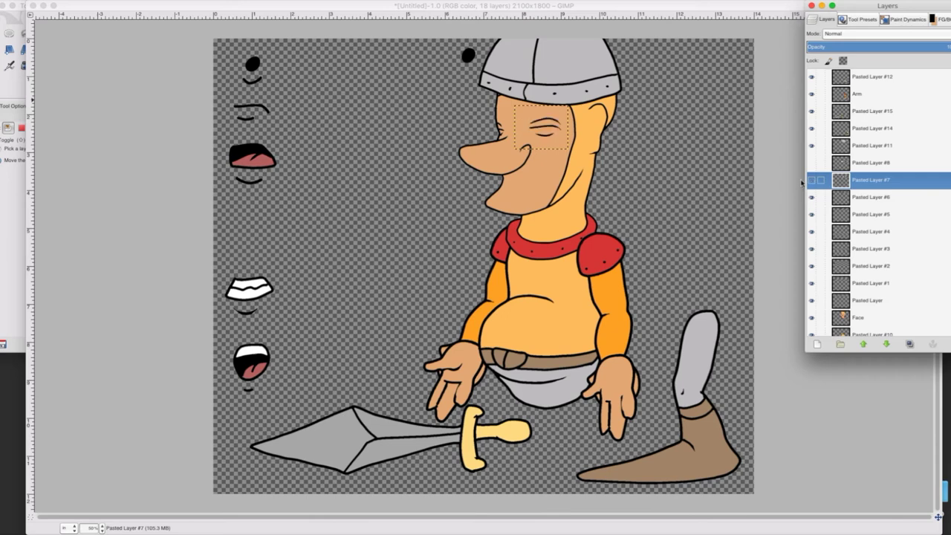
pyautogui.click(810, 180)
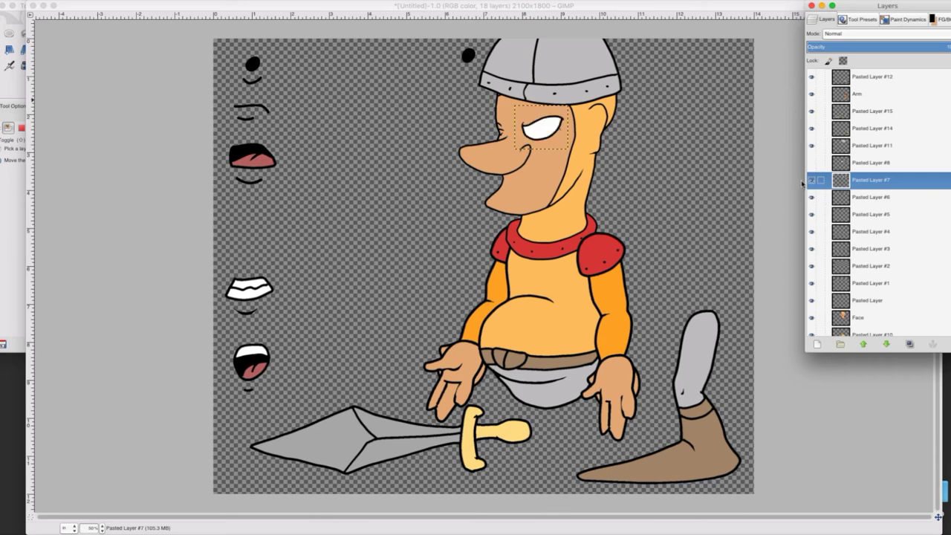
pyautogui.click(802, 183)
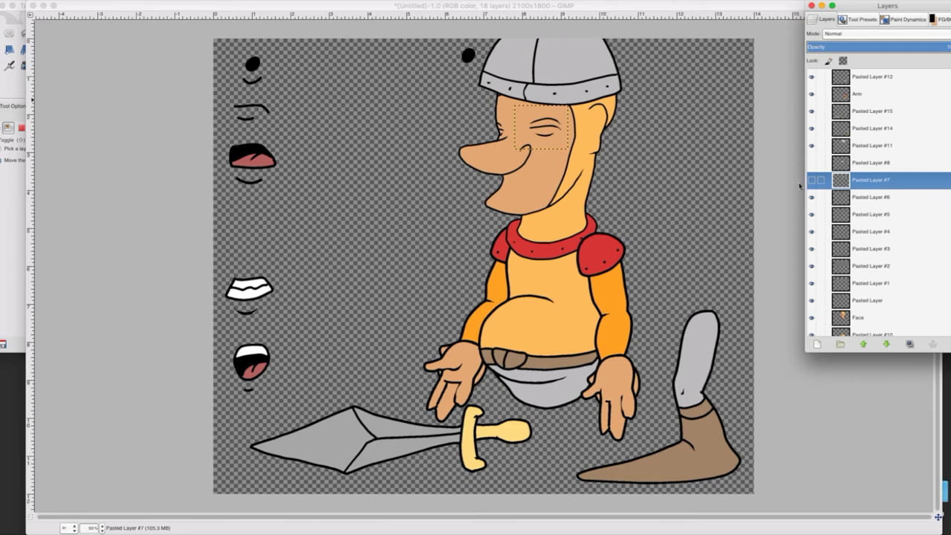
pyautogui.click(799, 186)
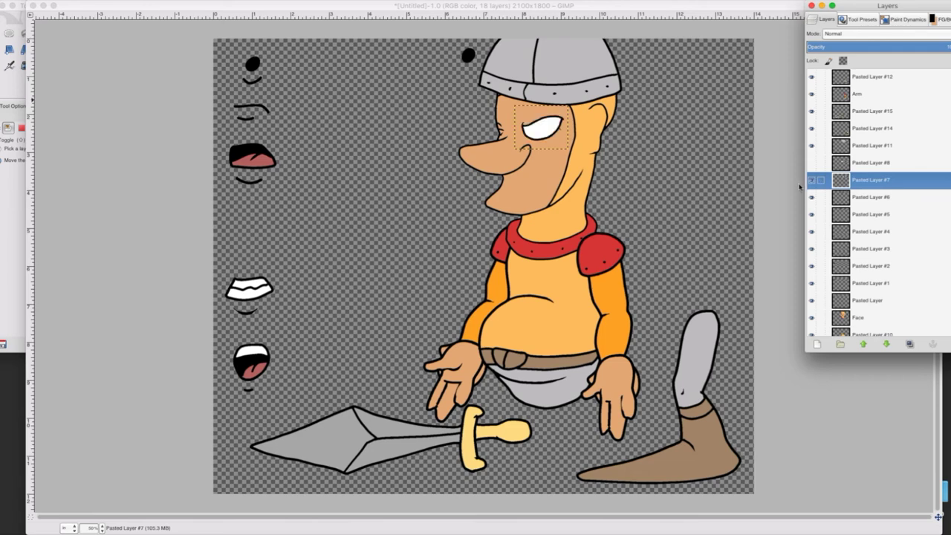
pyautogui.click(800, 186)
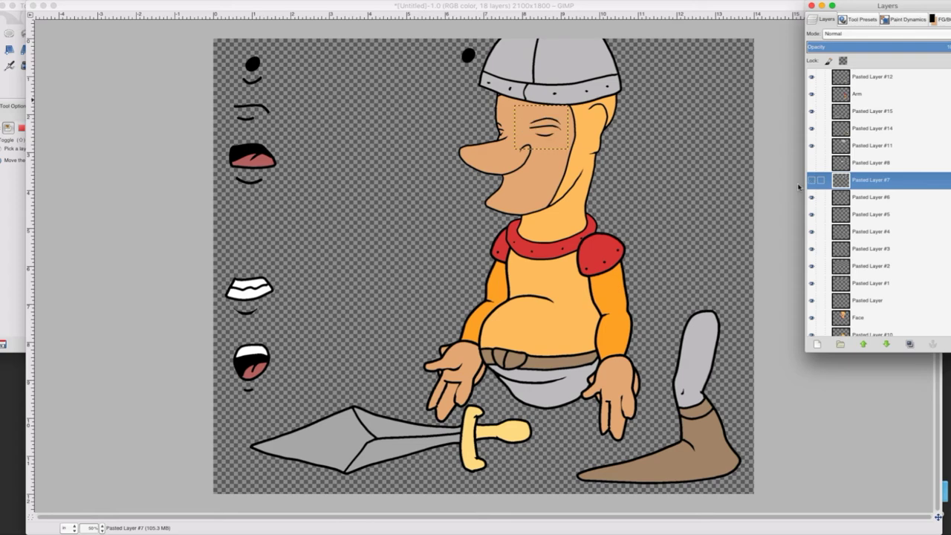
pyautogui.click(799, 186)
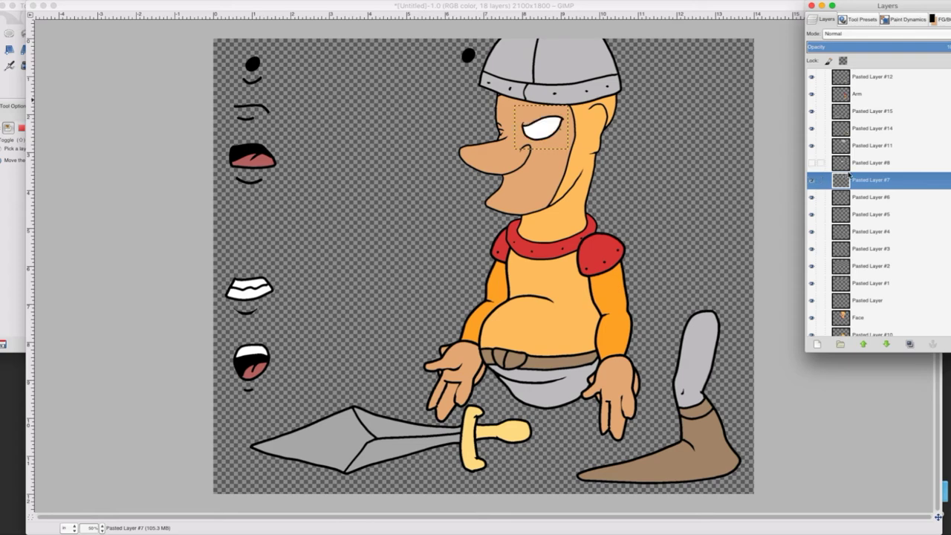
# Duplicate Pasted Layer #7 and merge the copy back down into it.
pyautogui.click(842, 148)
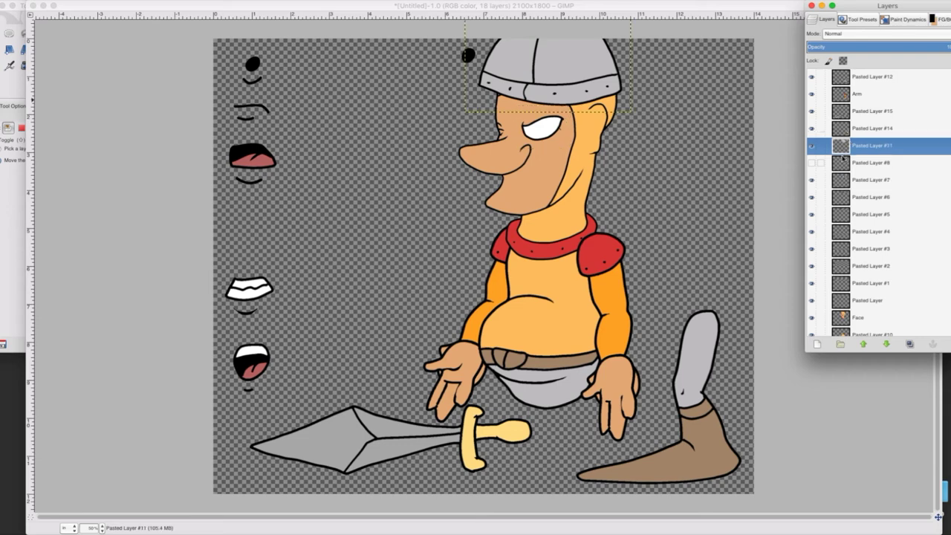
pyautogui.click(837, 182)
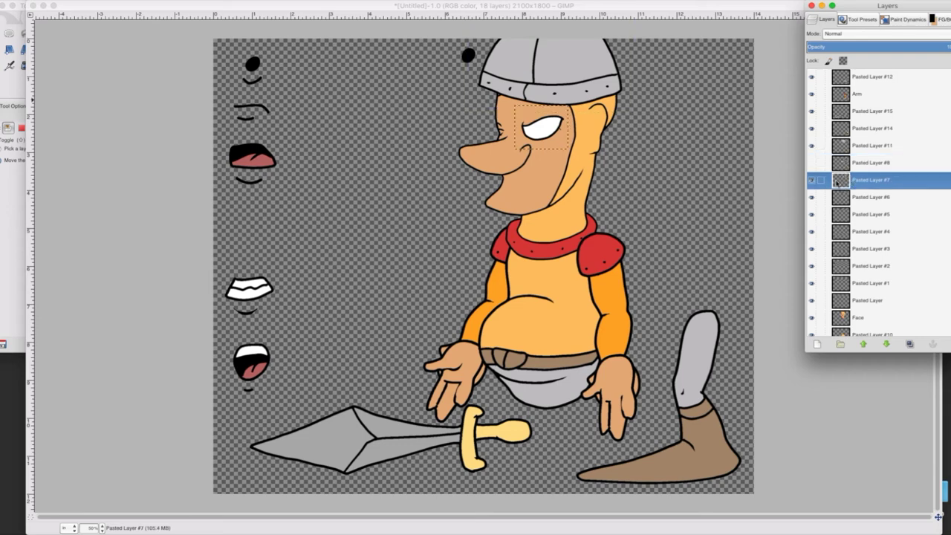
pyautogui.rightClick(853, 183)
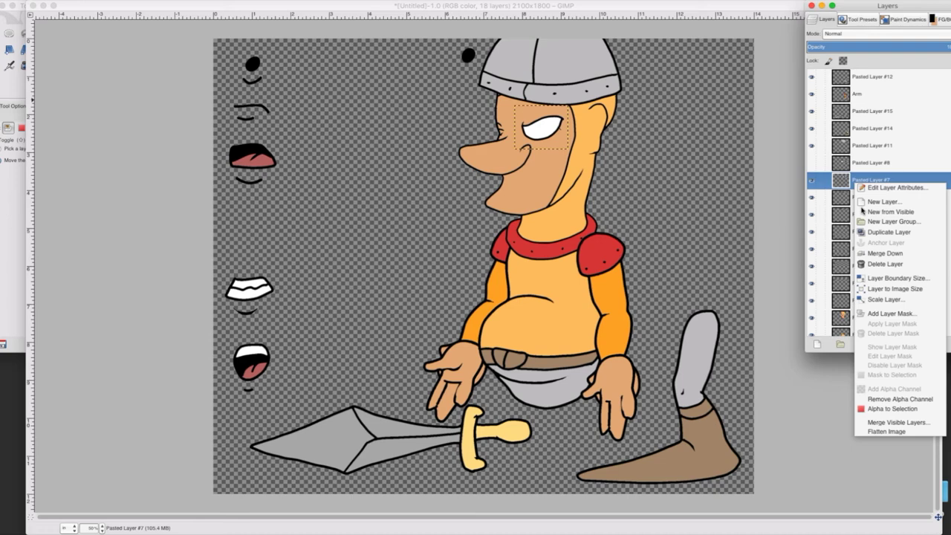
pyautogui.click(872, 232)
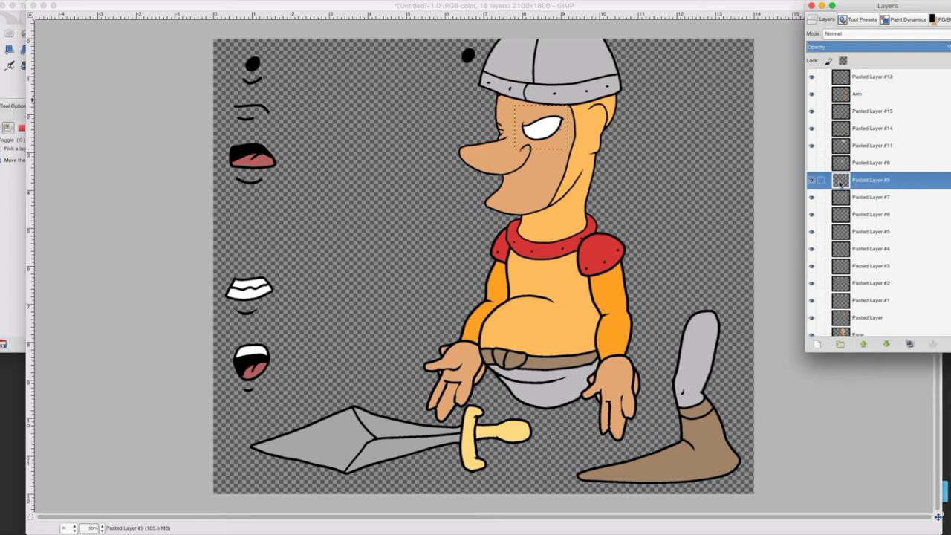
pyautogui.rightClick(843, 184)
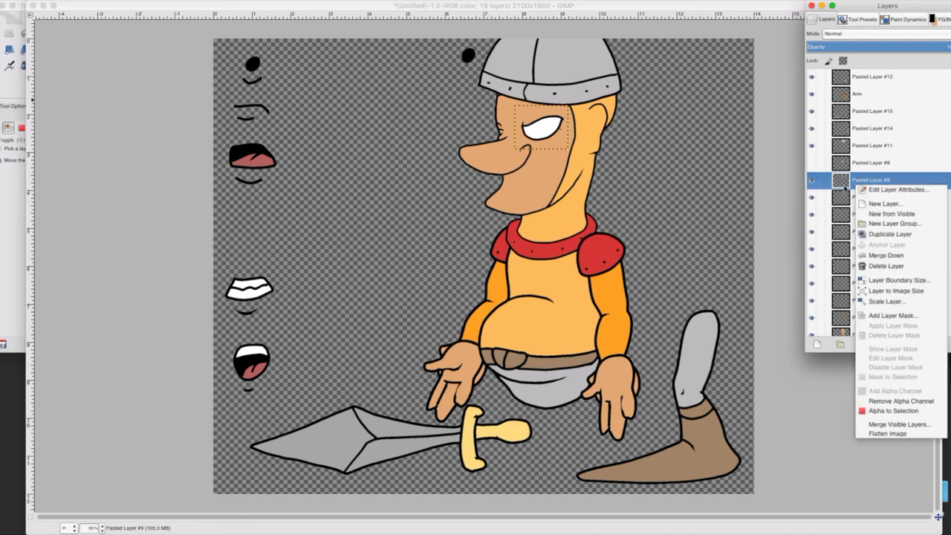
pyautogui.click(874, 256)
# Rename Pasted Layer #7 as Eye1.
pyautogui.doubleClick(854, 180)
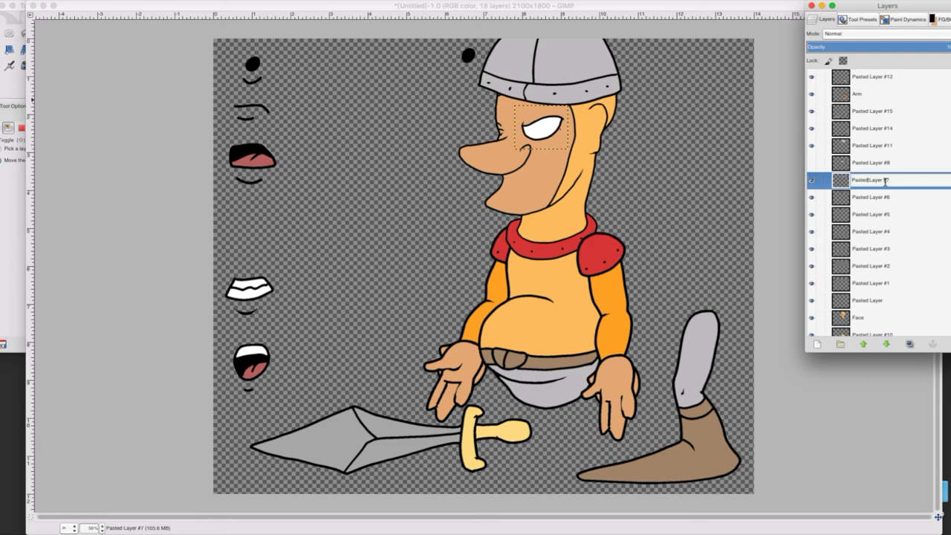
pyautogui.moveTo(889, 181); pyautogui.dragTo(837, 183)
pyautogui.write('Eye1')
pyautogui.press('Return')
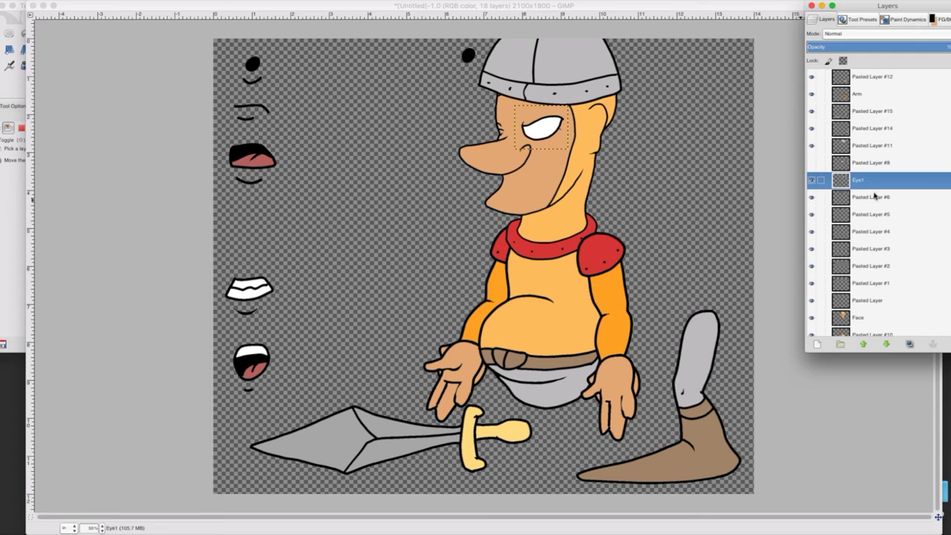
# Duplicate the Eye1 layer and flip the copy horizontally.
pyautogui.rightClick(858, 179)
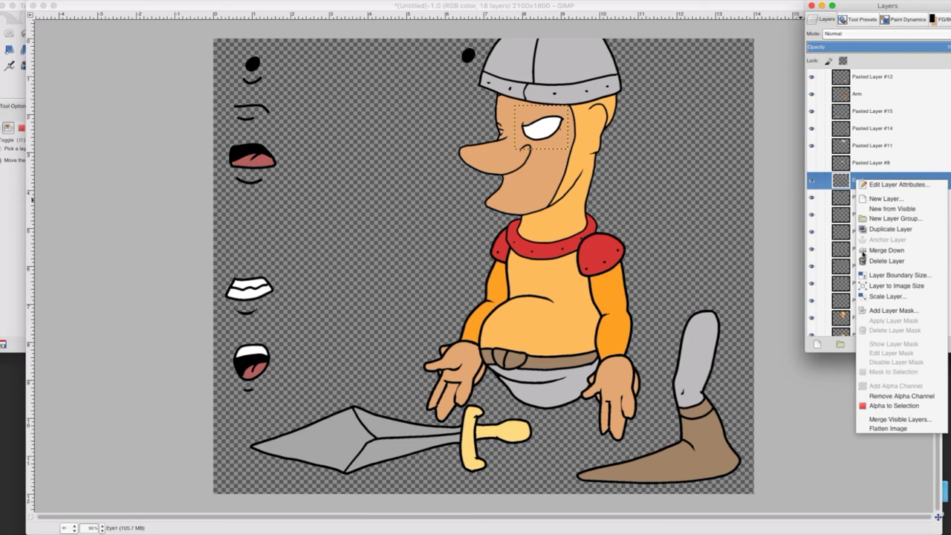
pyautogui.click(865, 229)
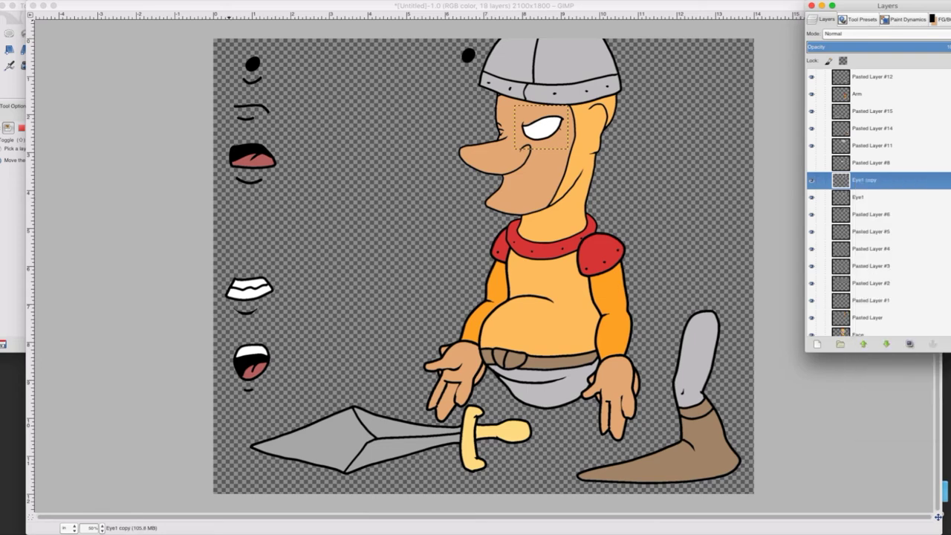
pyautogui.click(173, 0)
pyautogui.moveTo(201, 108)
pyautogui.click(293, 107)
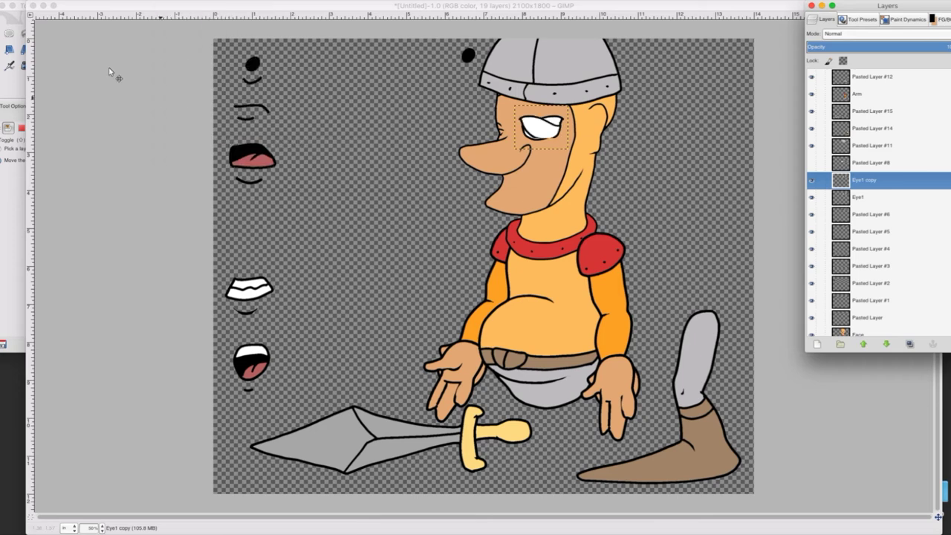
# Move the flipped eye copy to the knight's far eye and narrow it to about 102 × 174 pixels.
pyautogui.click(15, 80)
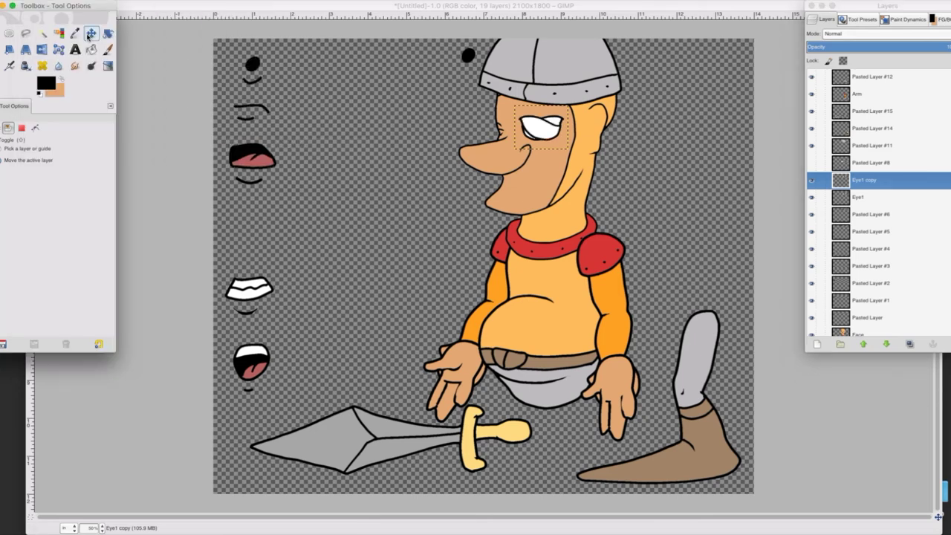
pyautogui.moveTo(540, 138); pyautogui.dragTo(498, 142)
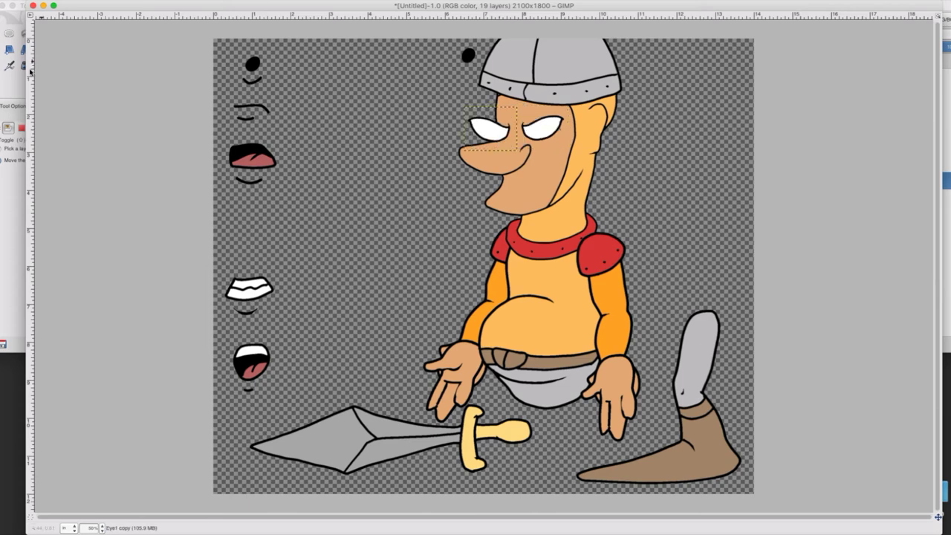
pyautogui.click(1, 50)
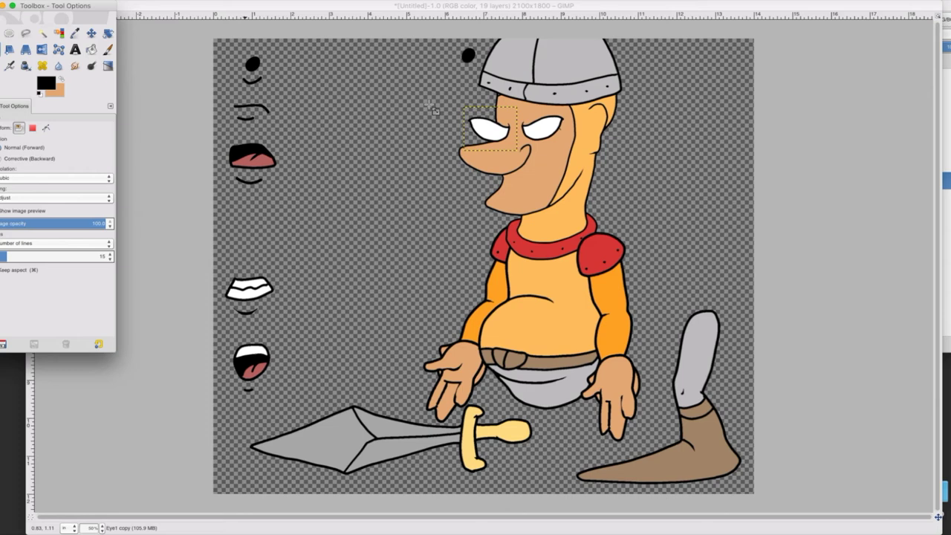
pyautogui.click(433, 109)
pyautogui.moveTo(493, 129); pyautogui.dragTo(487, 135)
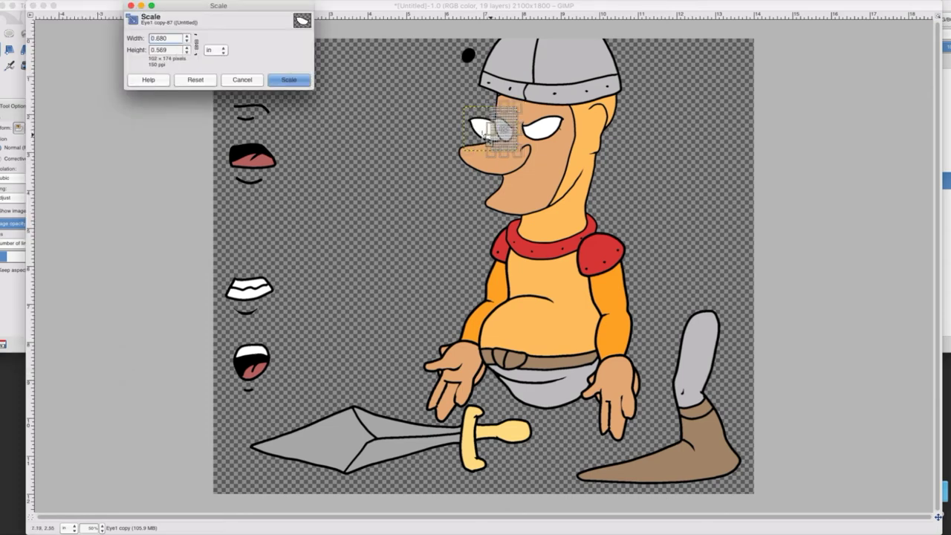
pyautogui.click(279, 80)
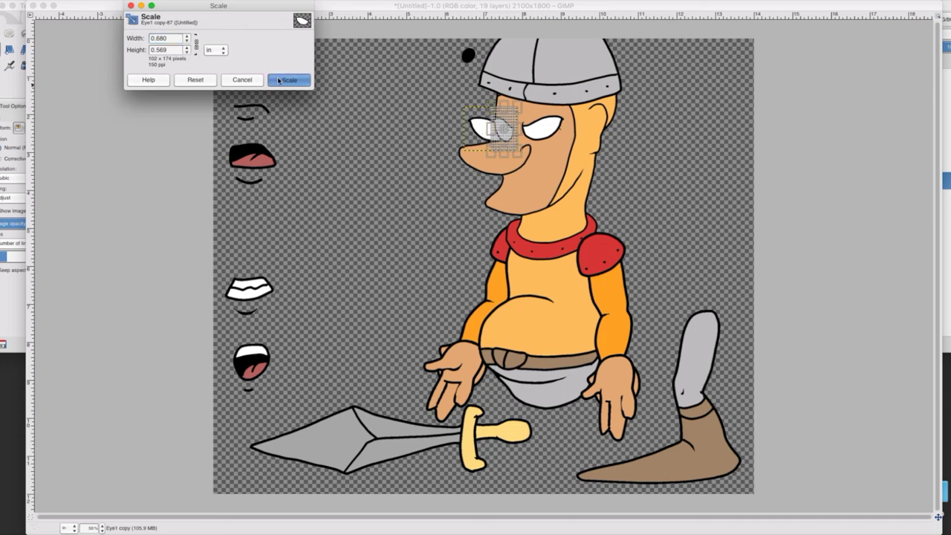
pyautogui.click(280, 80)
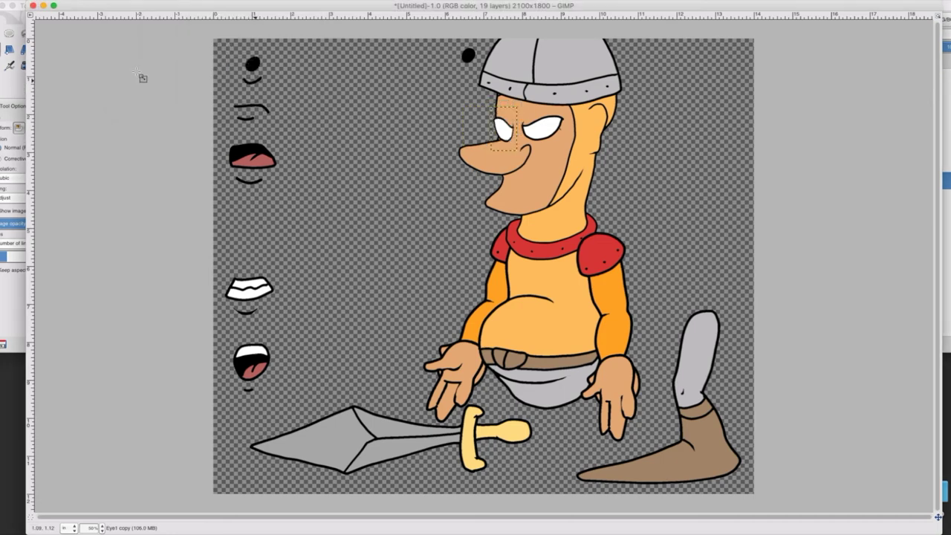
# Shift the narrowed eye copy slightly up and nudge it left to fit over the far eye.
pyautogui.press('m')
pyautogui.moveTo(501, 148); pyautogui.dragTo(500, 146)
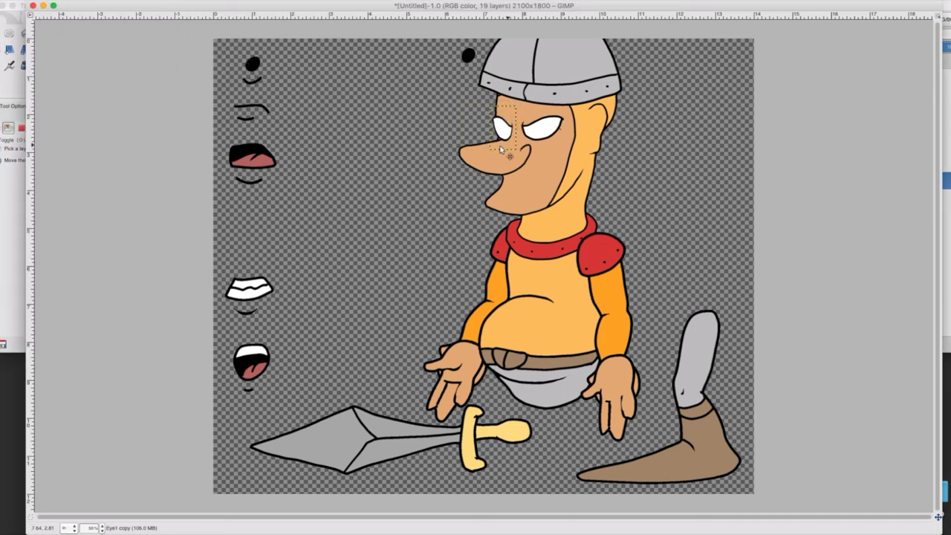
pyautogui.press('Left')
pyautogui.press('Left')
pyautogui.press('Left')
pyautogui.press('Left')
pyautogui.press('Left')
# Check the Eye1 copy by toggling its visibility and merge it down into Eye1.
pyautogui.click(945, 201)
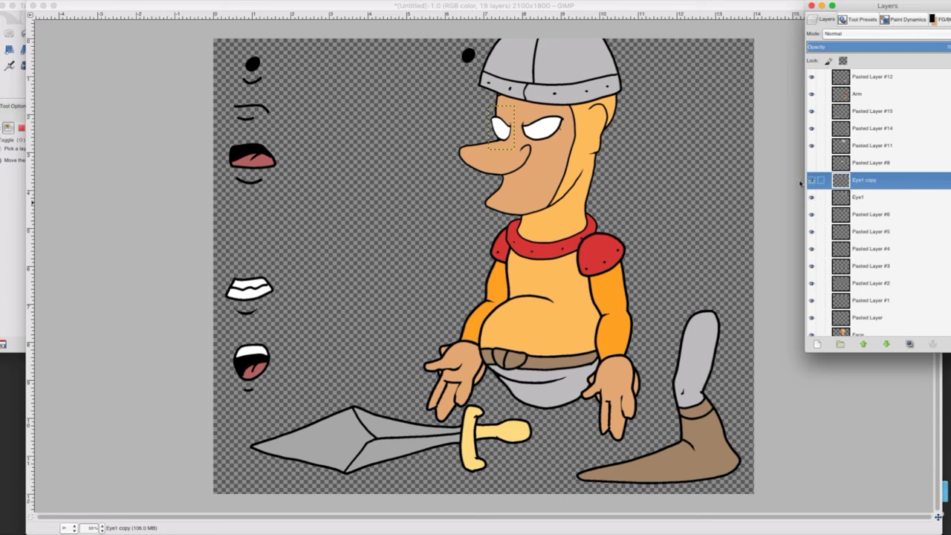
pyautogui.click(811, 179)
pyautogui.click(811, 179)
pyautogui.rightClick(852, 180)
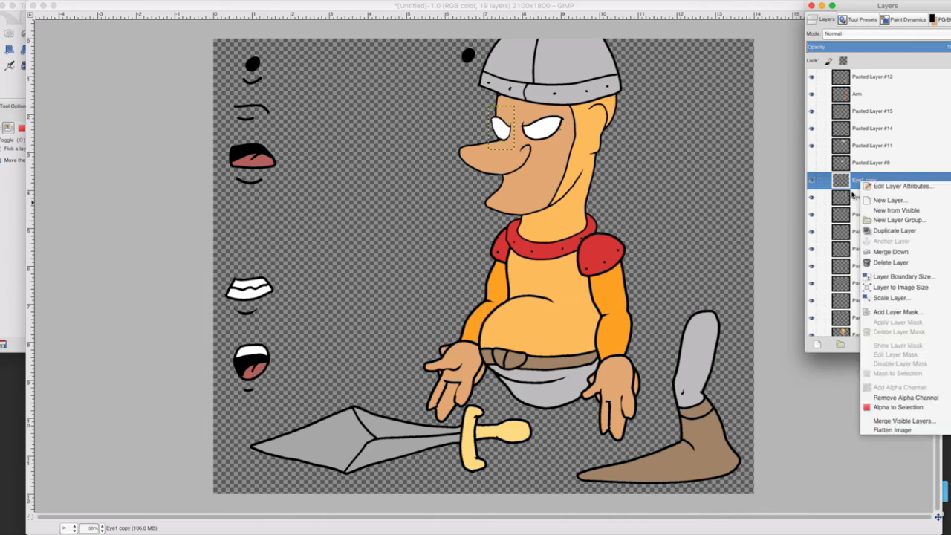
pyautogui.click(890, 251)
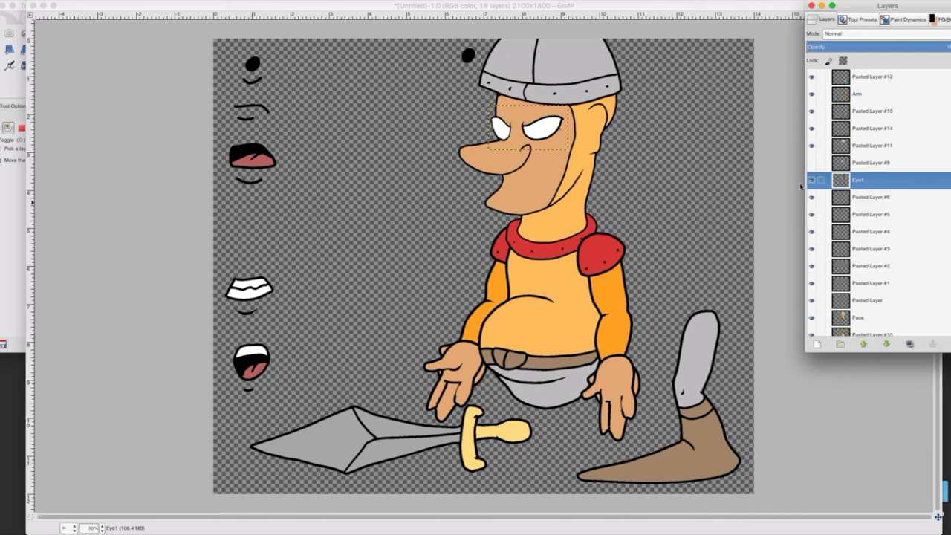
# Lower the Eye1 layer's opacity so the closed eyes beneath show through.
pyautogui.click(867, 46)
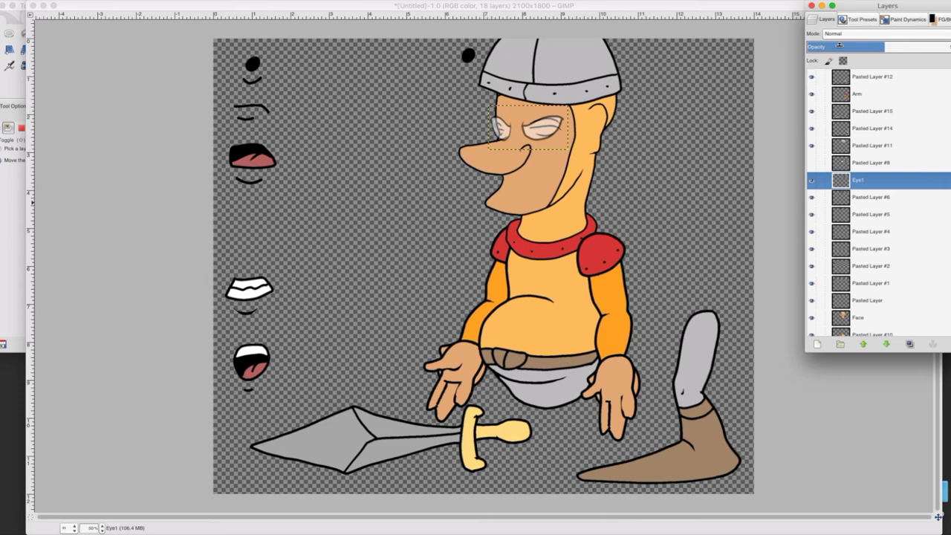
pyautogui.click(839, 46)
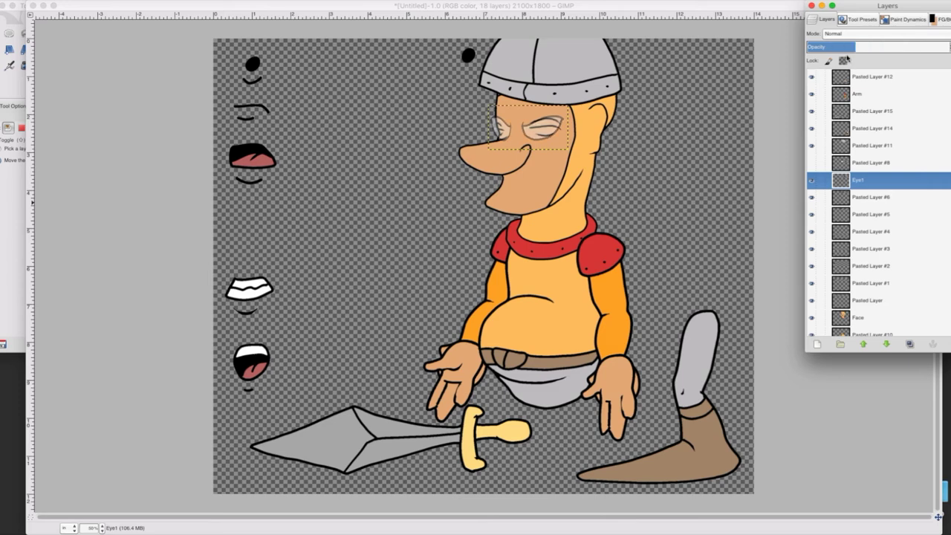
# Make the Face layer active and switch to the Ink tool for retouching the closed eyes at 100% zoom.
pyautogui.click(844, 319)
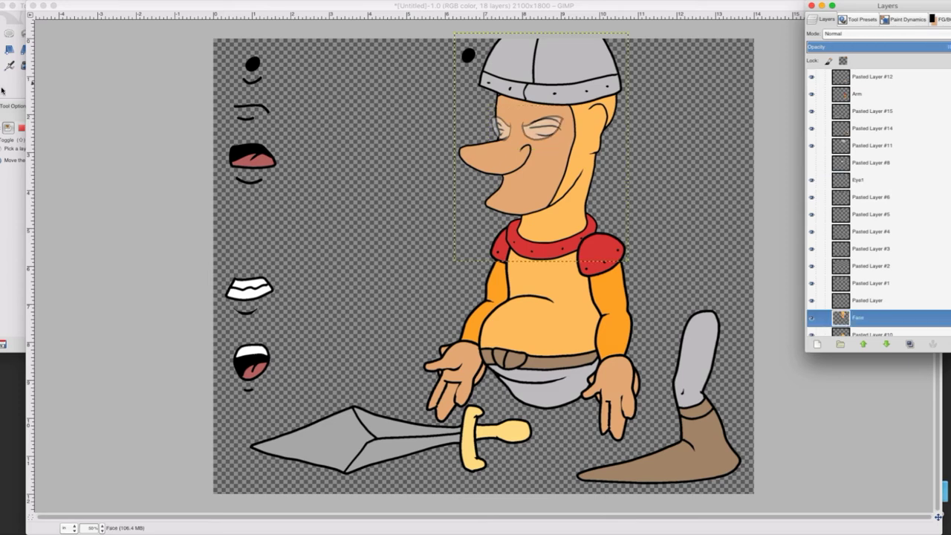
pyautogui.click(2, 90)
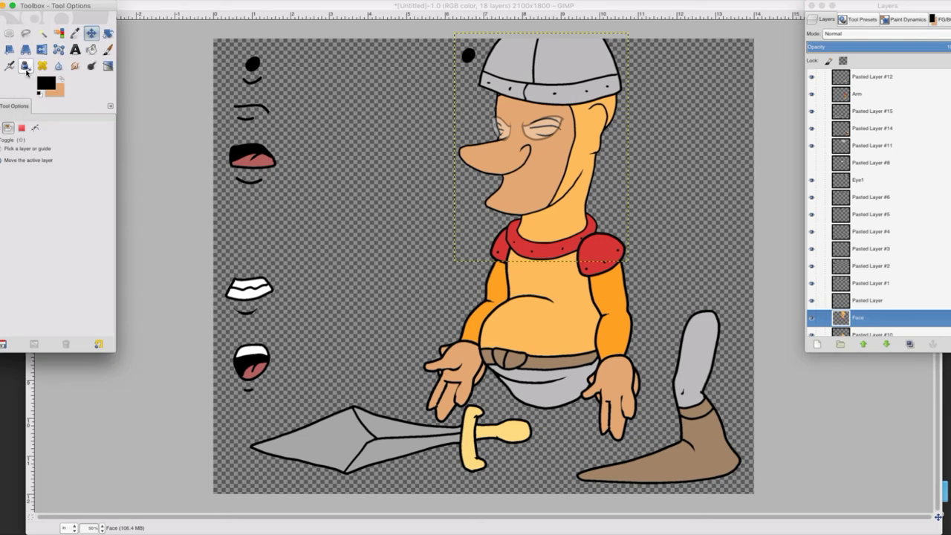
pyautogui.click(75, 66)
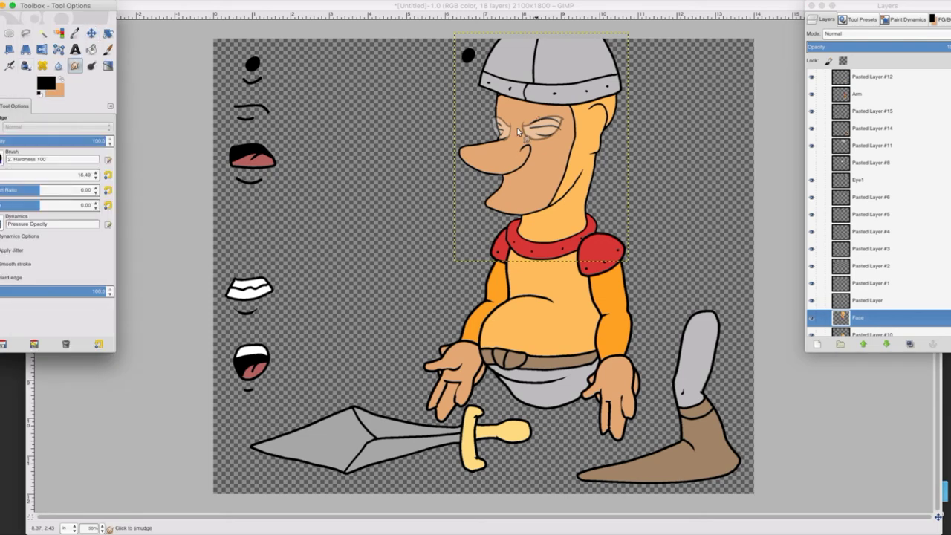
pyautogui.click(103, 528)
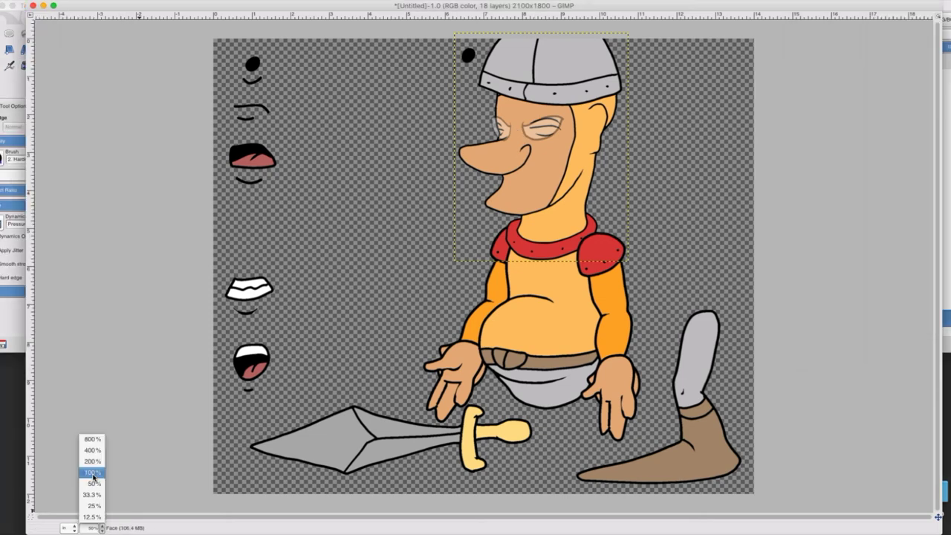
pyautogui.click(92, 472)
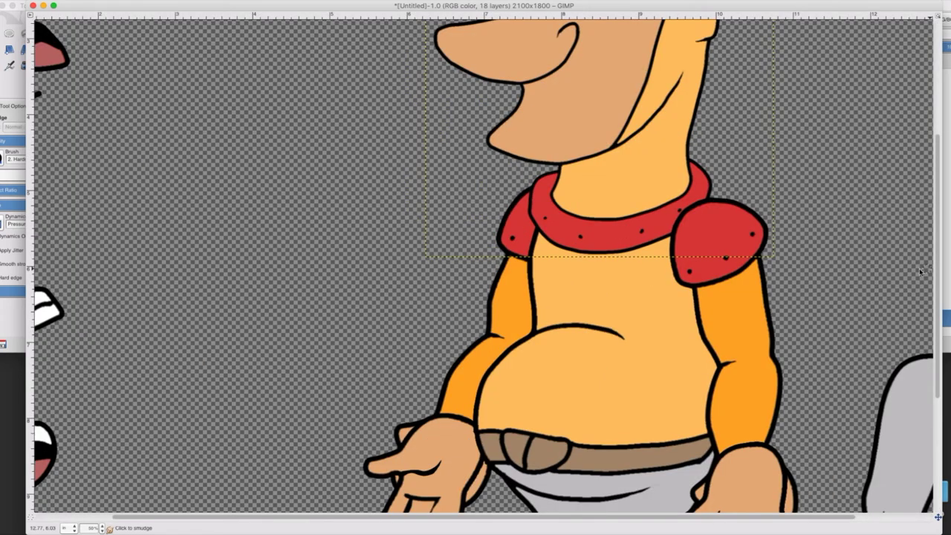
pyautogui.scroll(5, 376, 209)
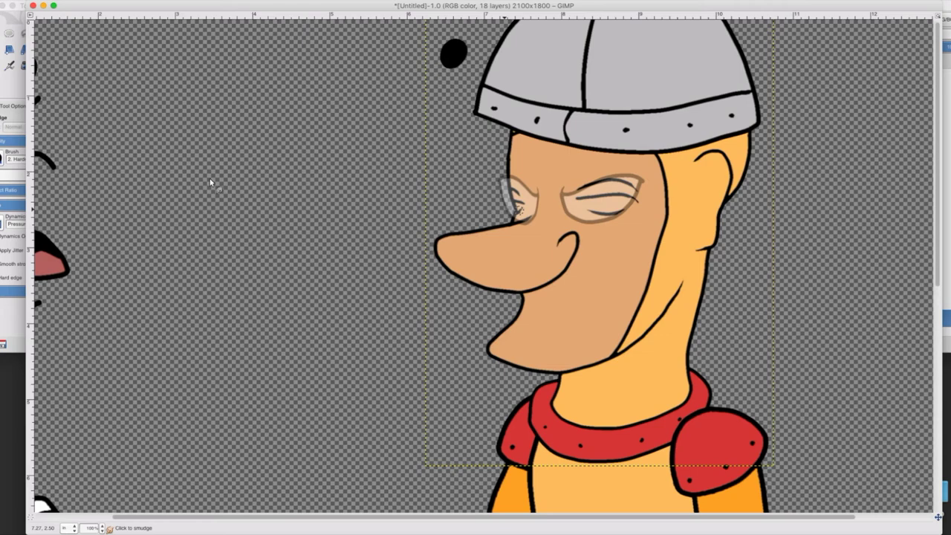
pyautogui.click(23, 66)
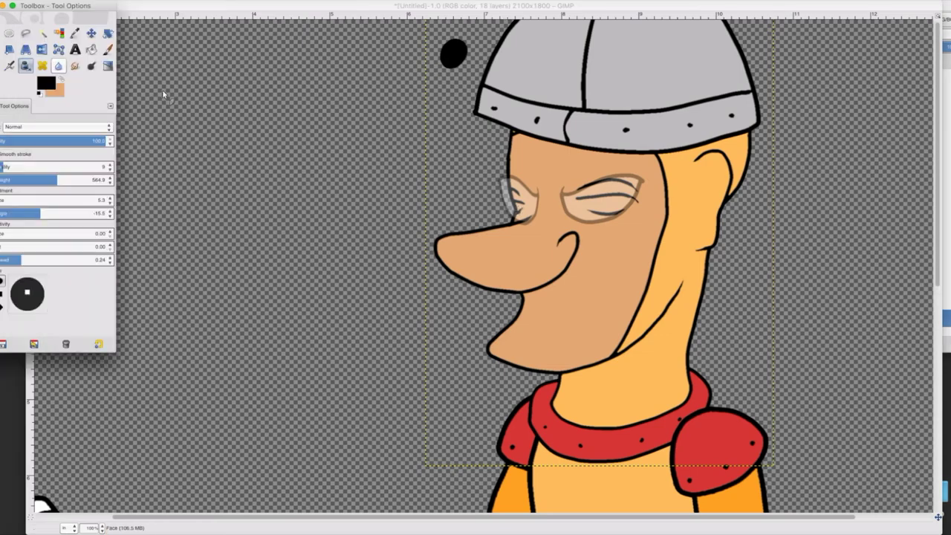
# Try to extend the near eye's closed-lid line toward the nose with the Ink tool at size 5.3.
pyautogui.click(567, 198)
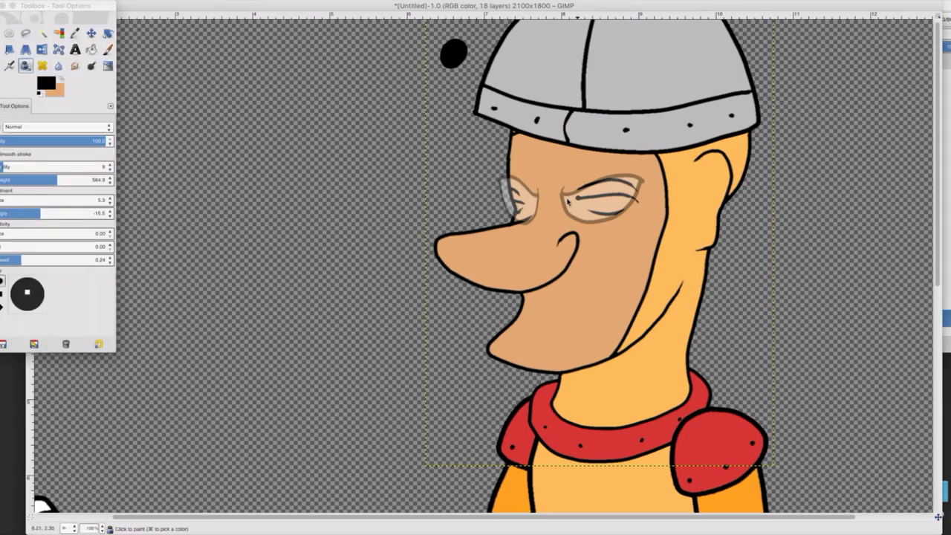
pyautogui.moveTo(578, 199); pyautogui.dragTo(566, 199)
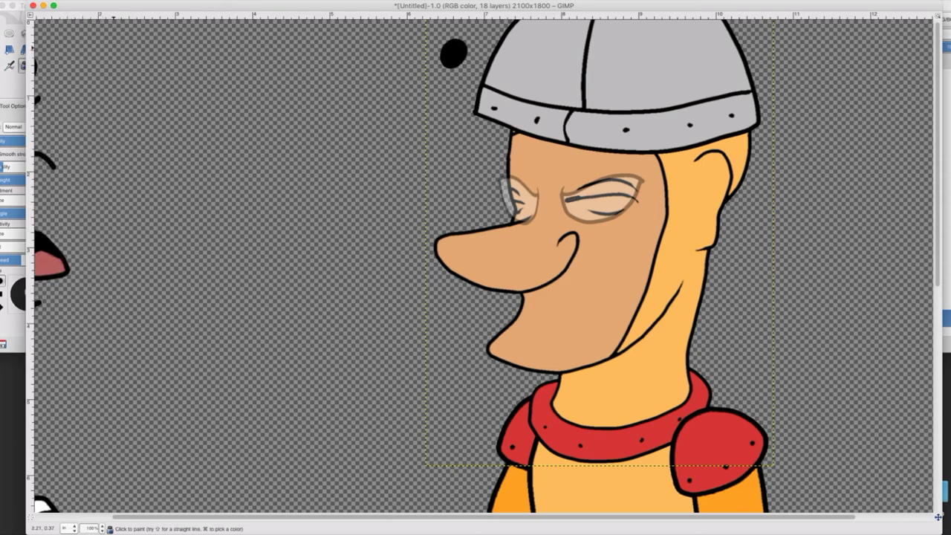
pyautogui.click(61, 0)
pyautogui.click(78, 6)
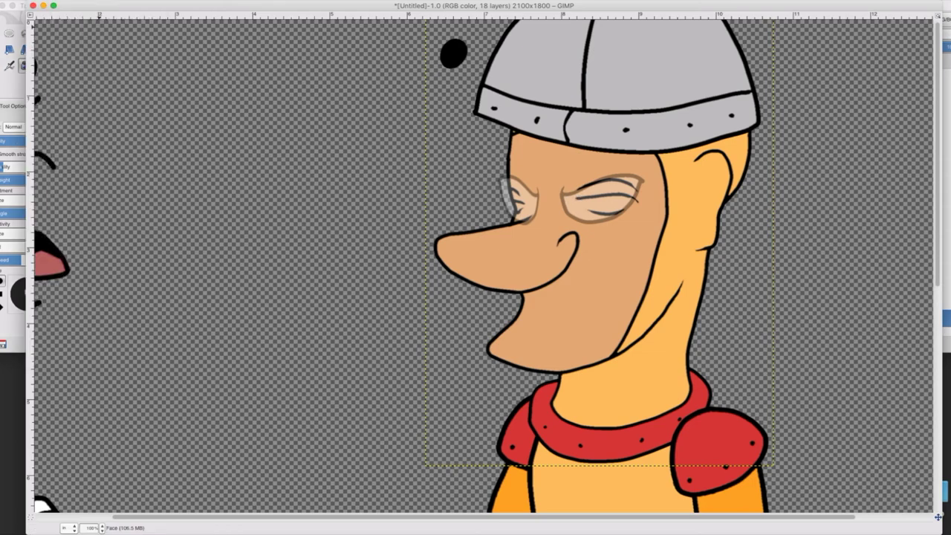
# Set the Ink size to 3.3 and extend the closed-lid and crease lines of both eyes toward the nose bridge.
pyautogui.click(15, 154)
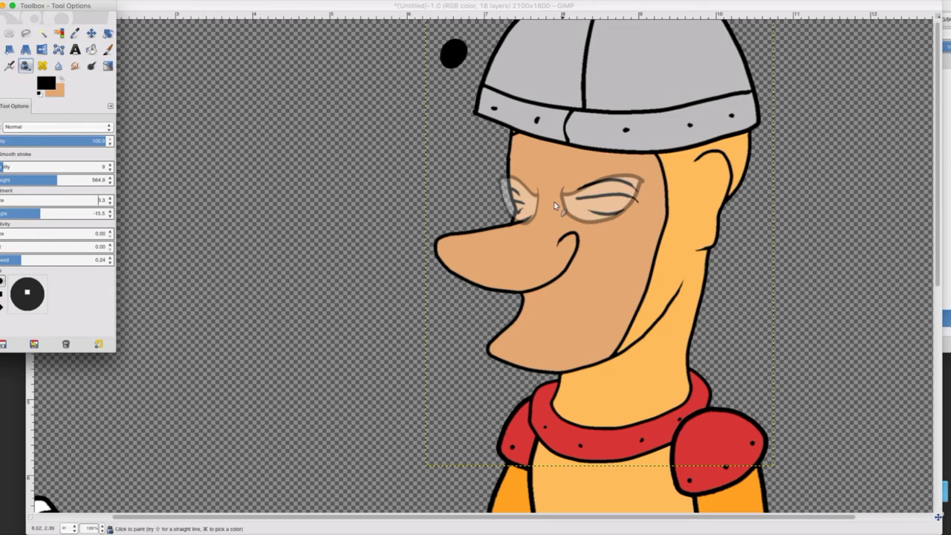
pyautogui.moveTo(564, 201); pyautogui.dragTo(571, 199)
pyautogui.click(522, 209)
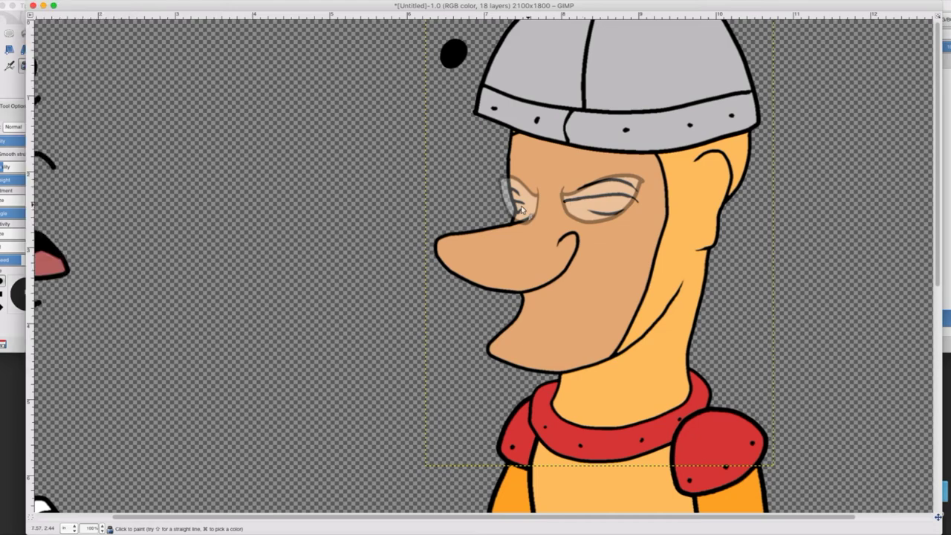
pyautogui.moveTo(537, 209); pyautogui.dragTo(515, 205)
pyautogui.click(580, 209)
pyautogui.click(575, 209)
pyautogui.moveTo(573, 210); pyautogui.dragTo(591, 214)
pyautogui.moveTo(562, 196); pyautogui.dragTo(587, 186)
# Taper the ends of the newly inked eyelid lines on both eyes with the Smudge tool.
pyautogui.click(16, 81)
pyautogui.click(75, 66)
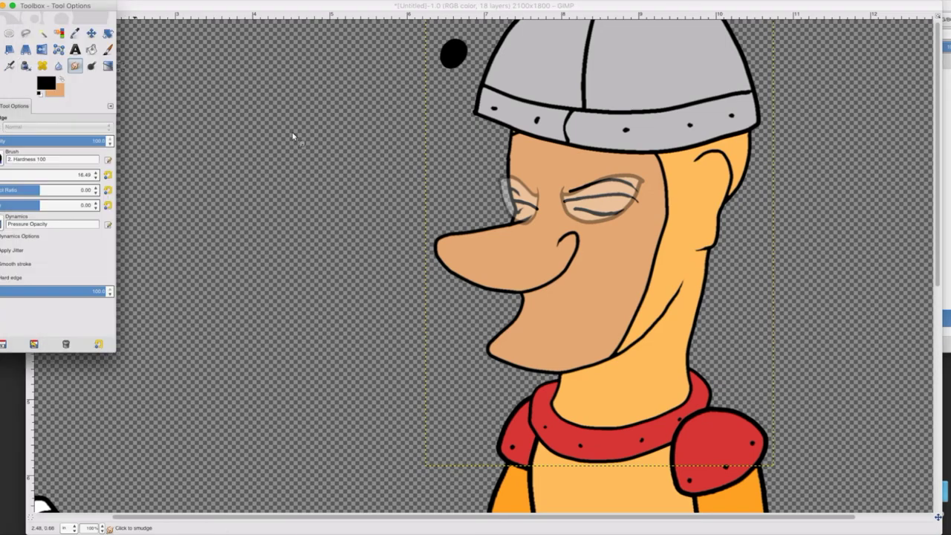
pyautogui.click(292, 136)
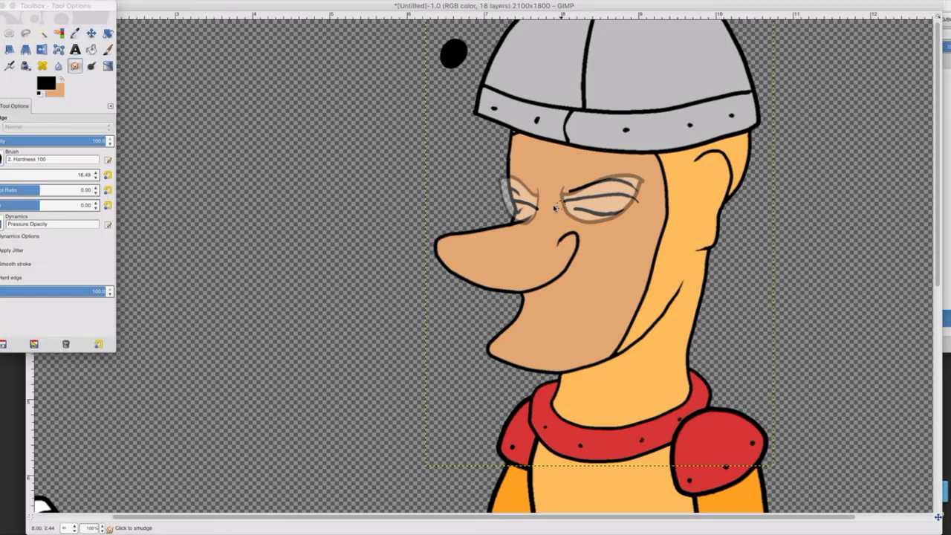
pyautogui.click(554, 209)
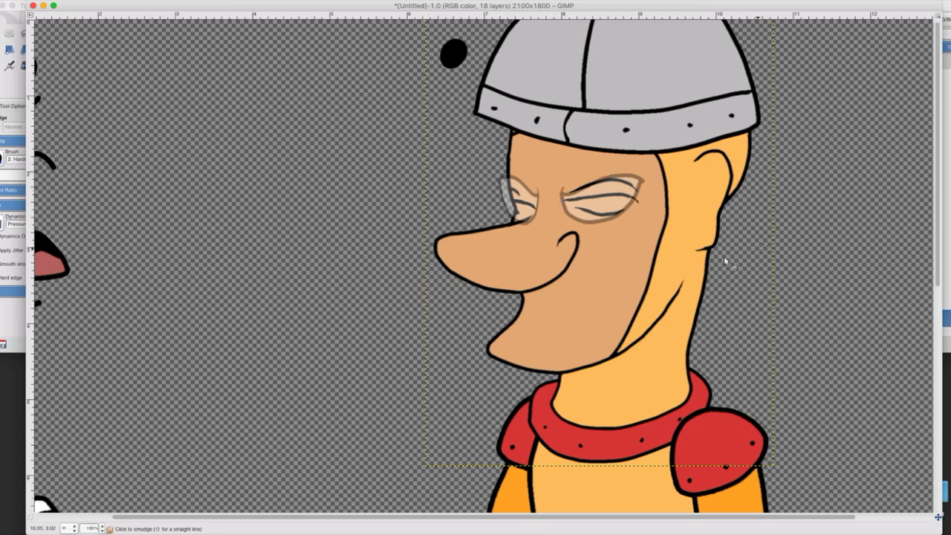
# Restore the Eye1 layer to full opacity and hide it to expose the closed eyes.
pyautogui.click(947, 155)
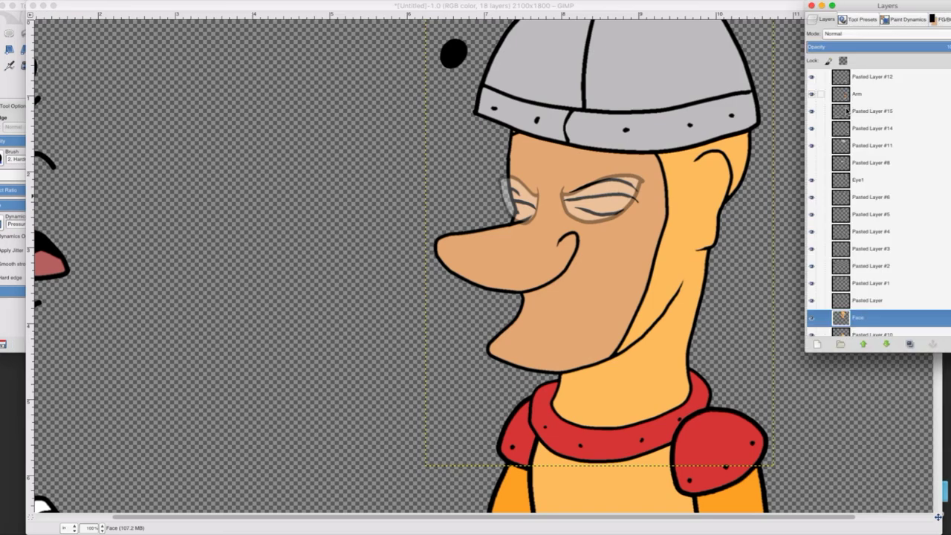
pyautogui.click(857, 180)
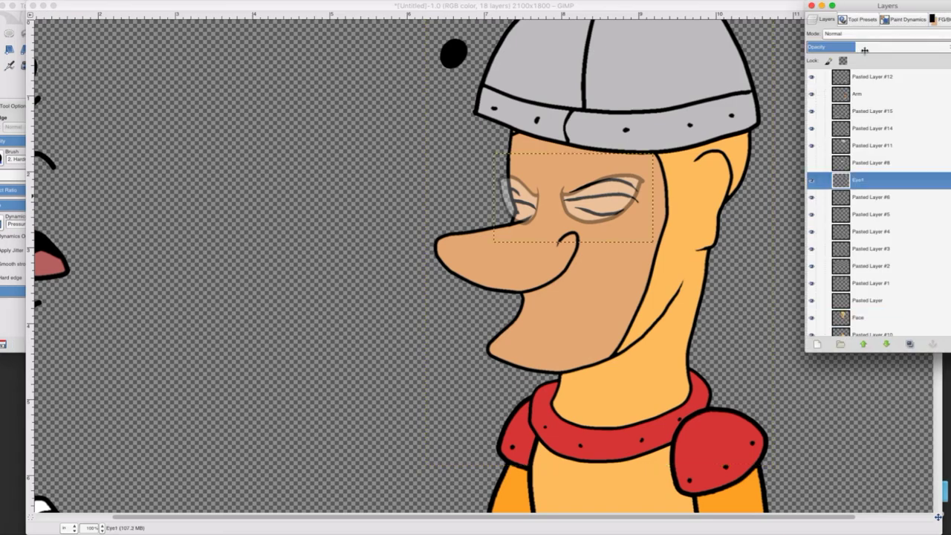
pyautogui.moveTo(864, 50); pyautogui.dragTo(949, 47)
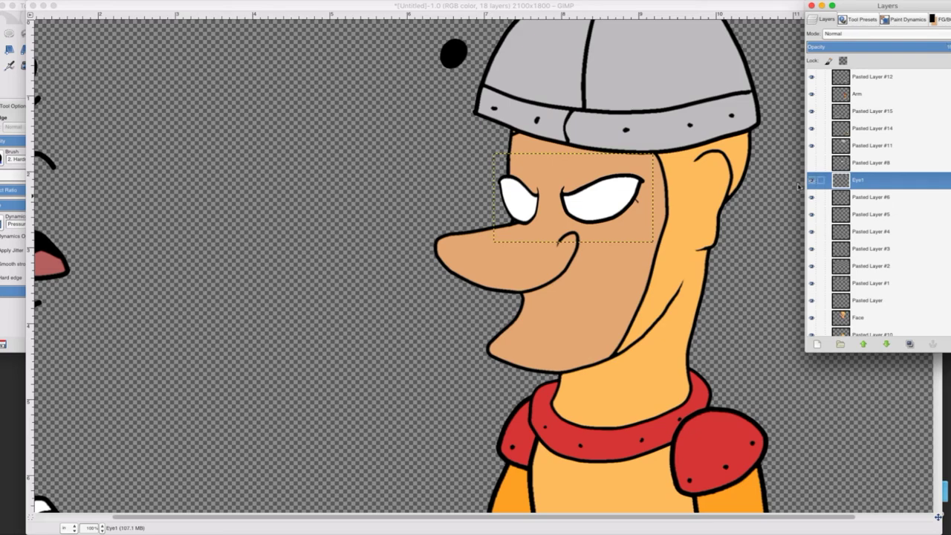
pyautogui.click(811, 180)
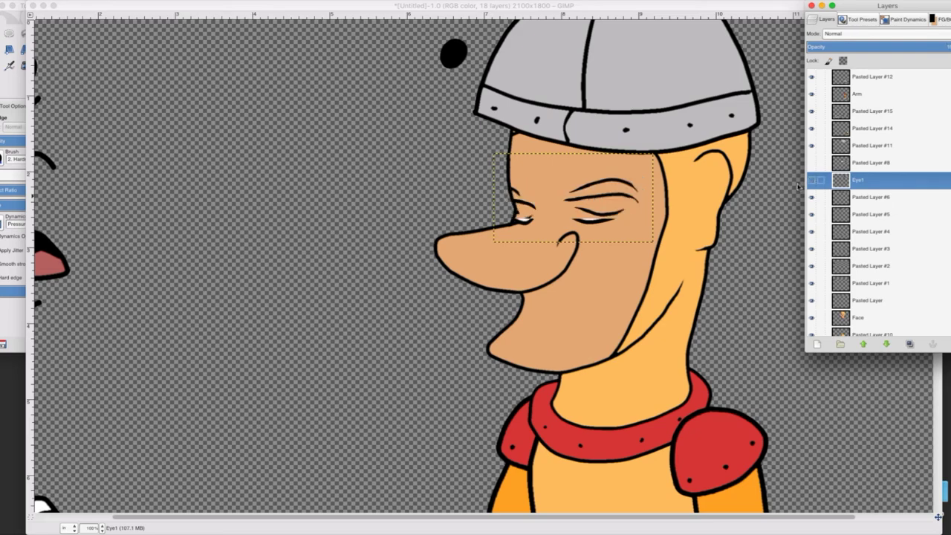
# Smudge away the leftover crease fragment above the far closed eye on the Face layer.
pyautogui.click(848, 318)
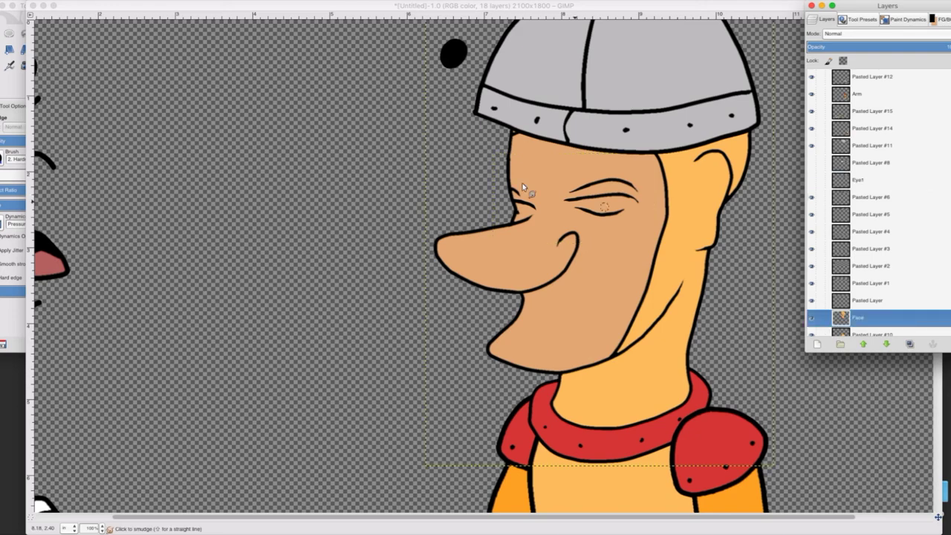
pyautogui.click(522, 188)
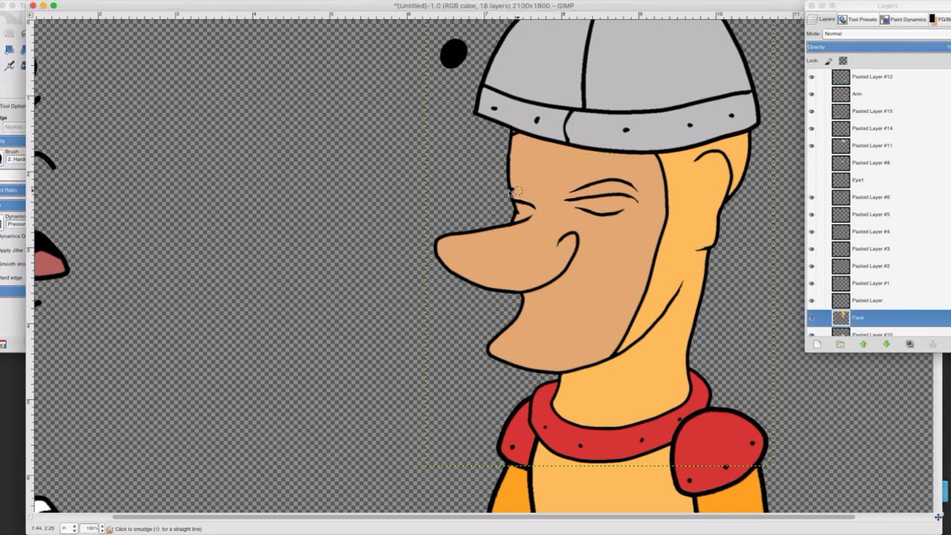
pyautogui.click(516, 190)
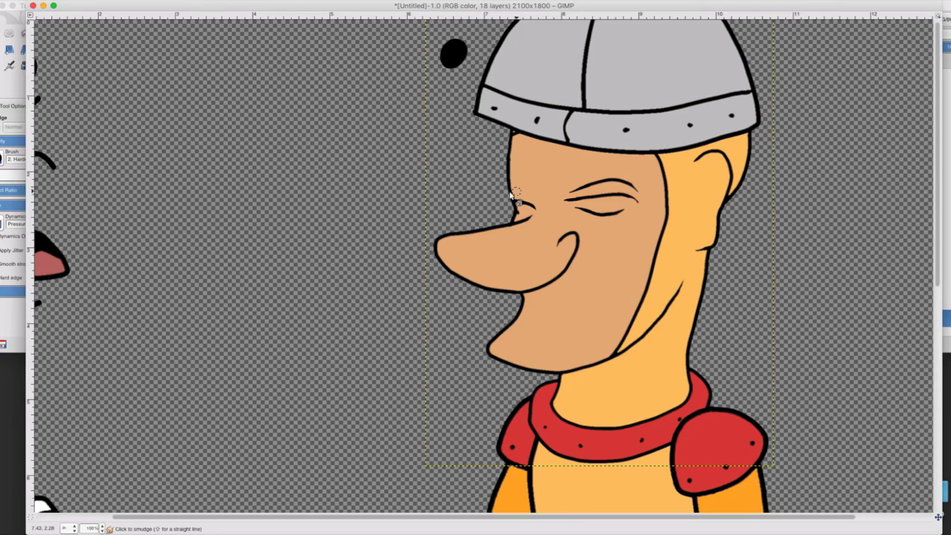
# Ink a short curved crease above the far closed eye and taper its inner end with the Smudge tool.
pyautogui.click(23, 67)
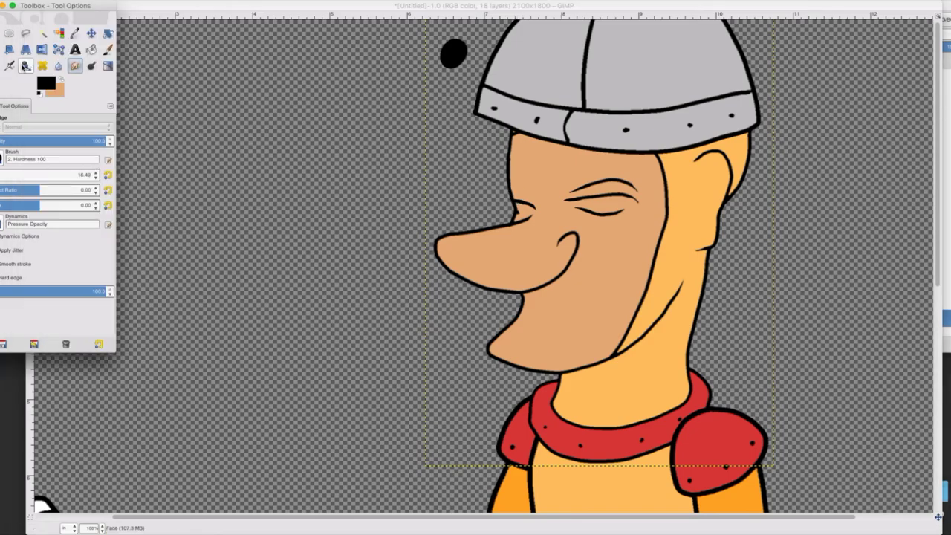
pyautogui.click(25, 66)
pyautogui.moveTo(530, 195); pyautogui.dragTo(511, 188)
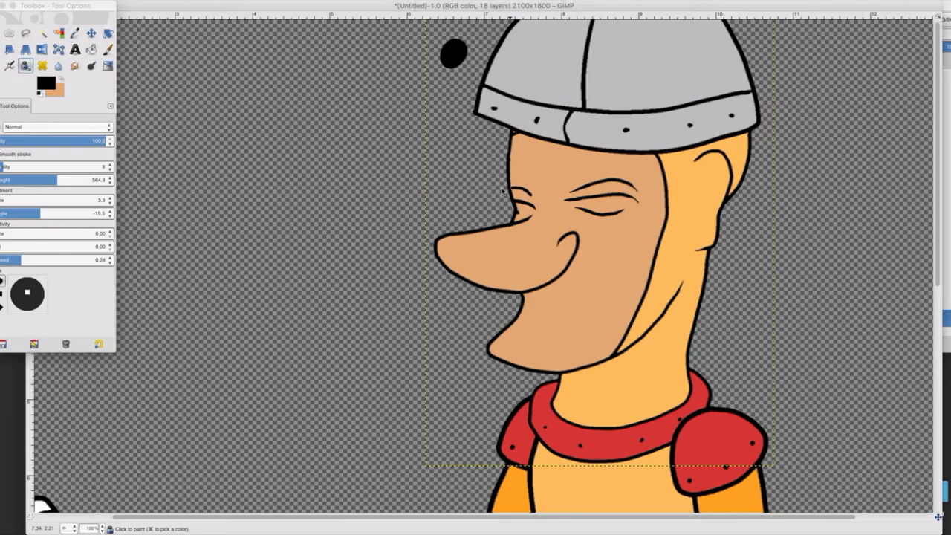
pyautogui.click(21, 77)
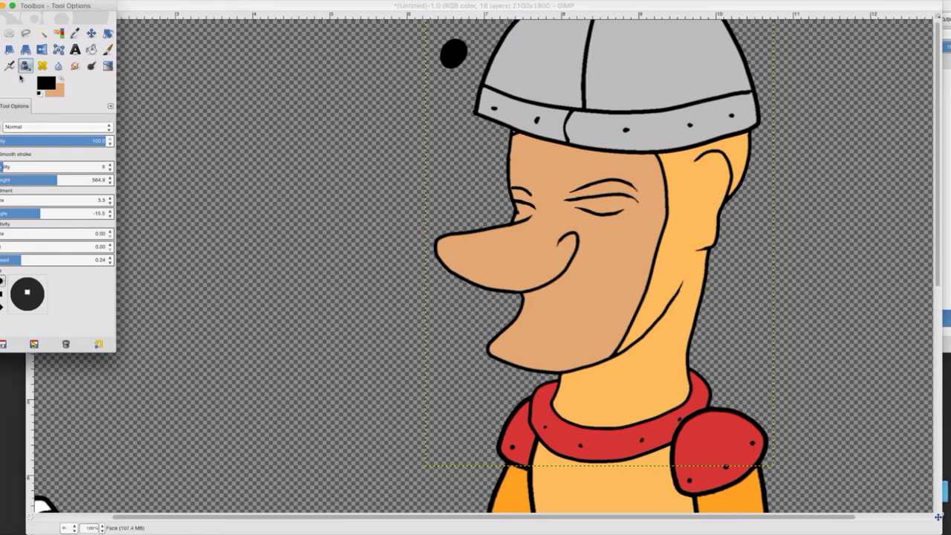
pyautogui.click(75, 67)
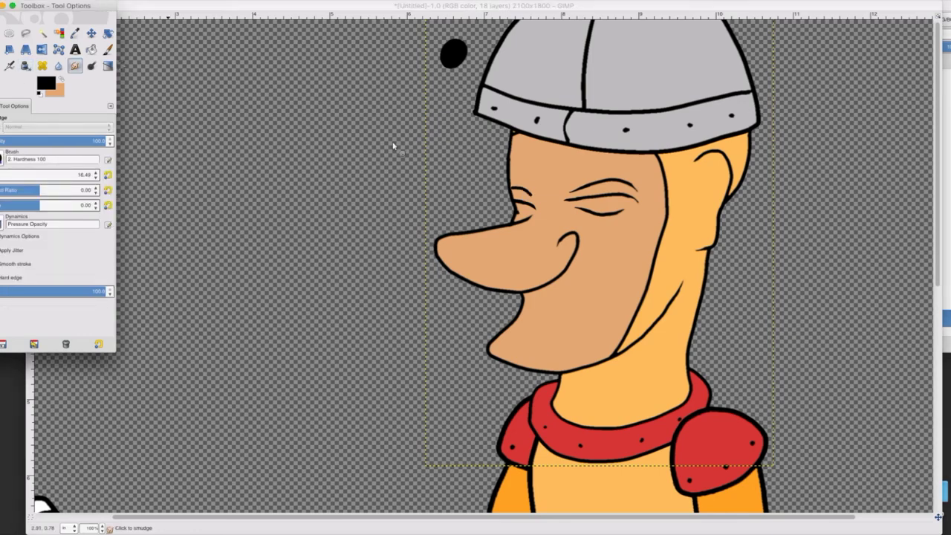
pyautogui.click(525, 191)
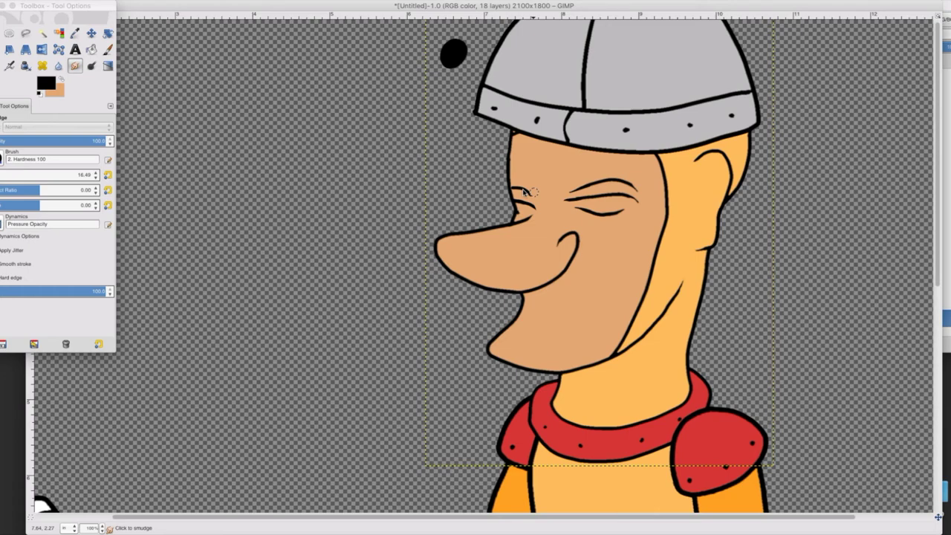
pyautogui.click(524, 192)
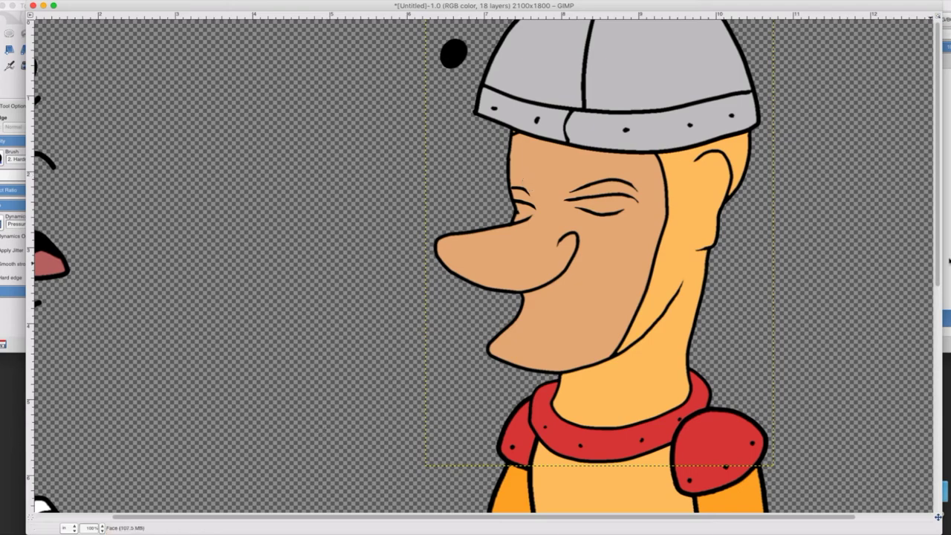
# Toggle the Eye1 layer's visibility to compare open and closed eyes, leaving the open eyes shown.
pyautogui.click(949, 259)
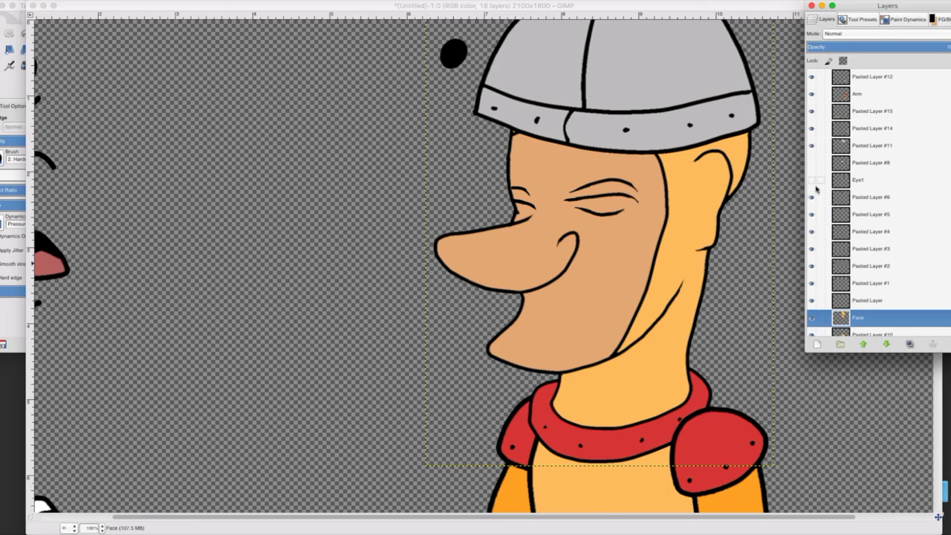
pyautogui.click(811, 181)
pyautogui.click(848, 183)
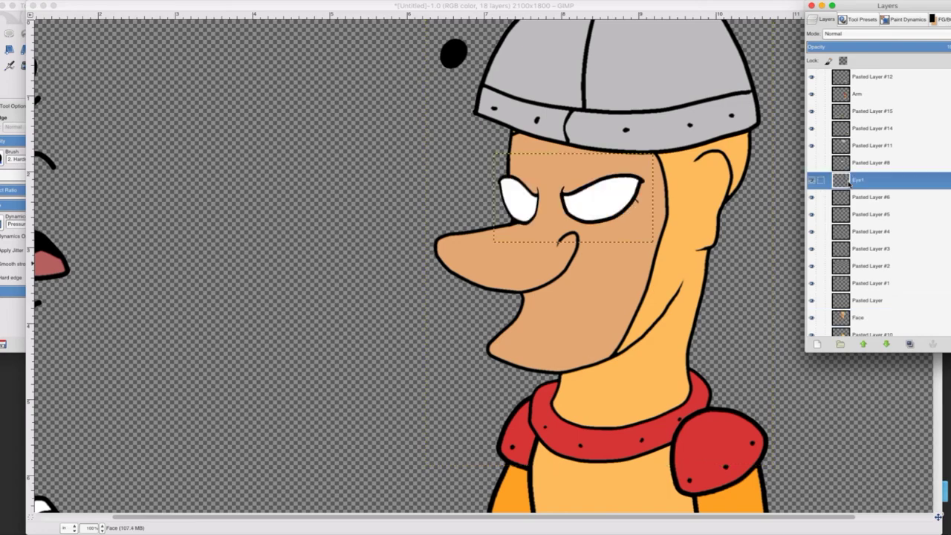
pyautogui.click(811, 180)
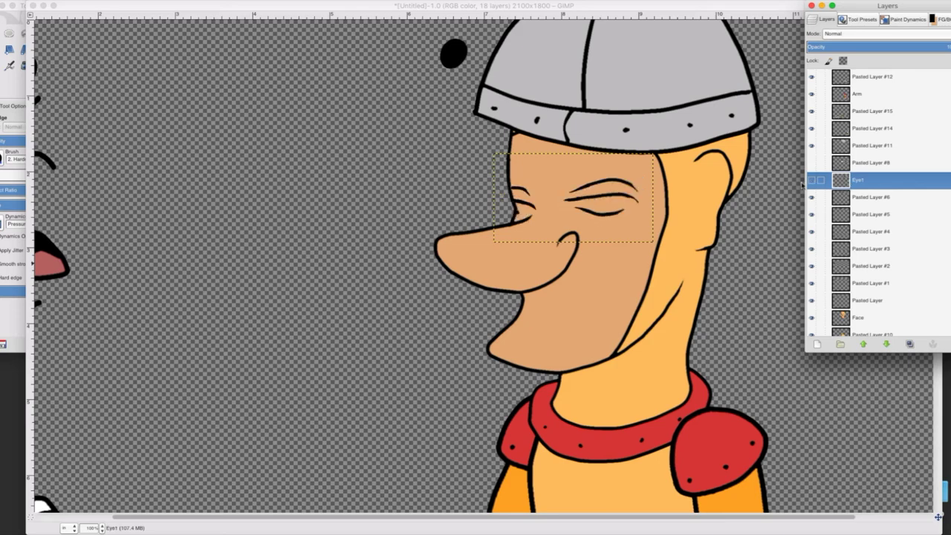
pyautogui.click(810, 180)
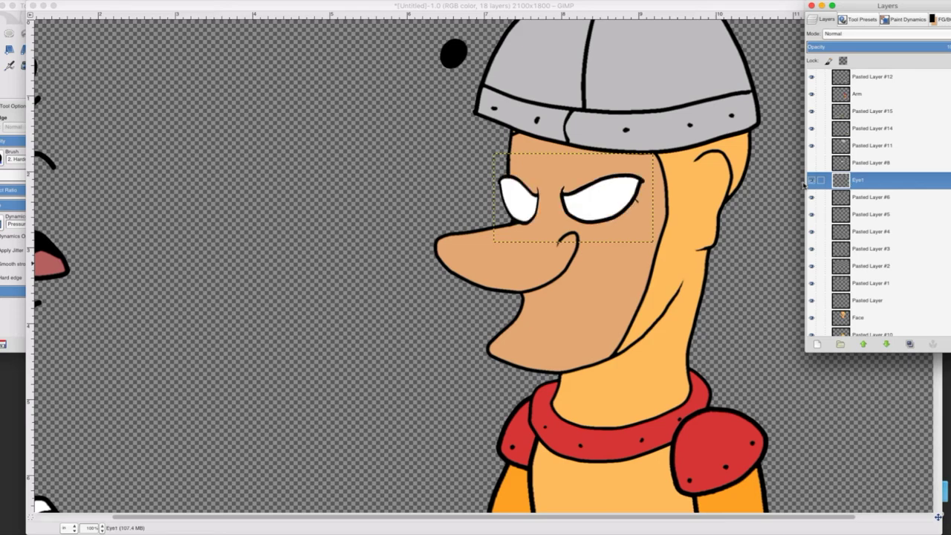
# Smudge back the closed-lid line tip sticking out past the near eye's outer corner on the Face layer.
pyautogui.click(848, 318)
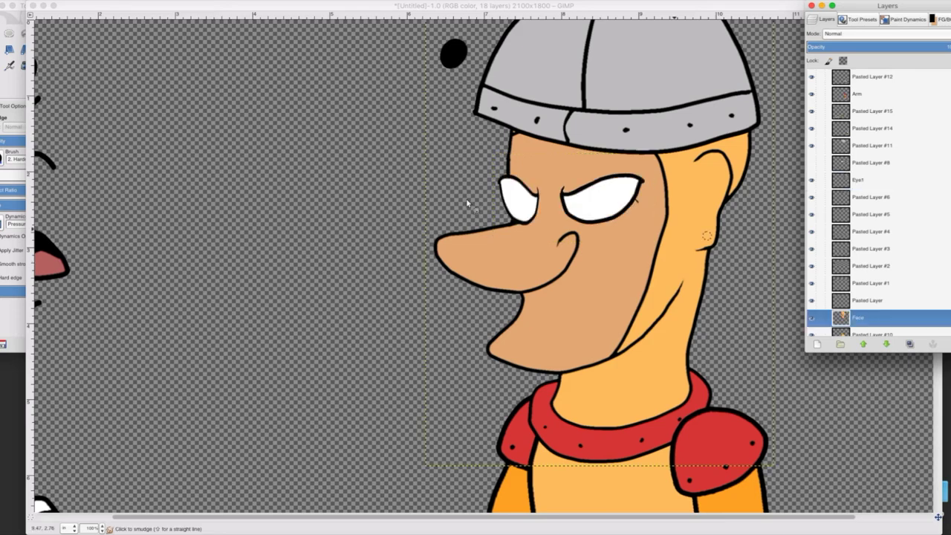
pyautogui.click(14, 85)
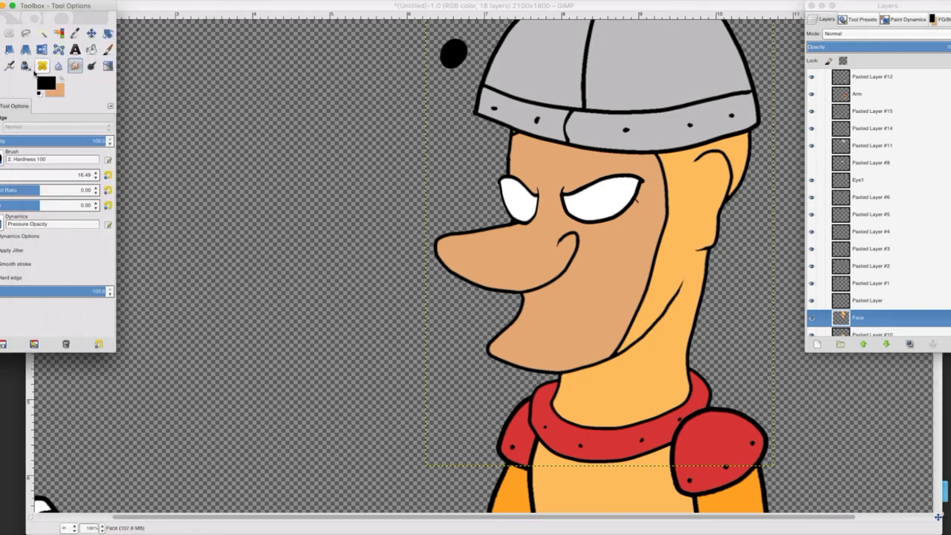
pyautogui.click(630, 208)
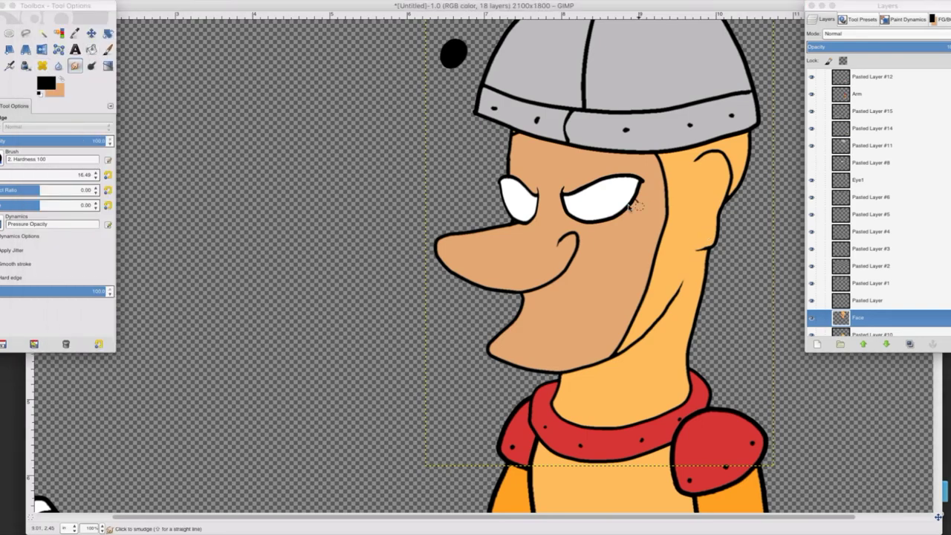
# Smudge the last of the lid line below the near eye's outer corner on the Face layer.
pyautogui.moveTo(629, 207); pyautogui.dragTo(630, 204)
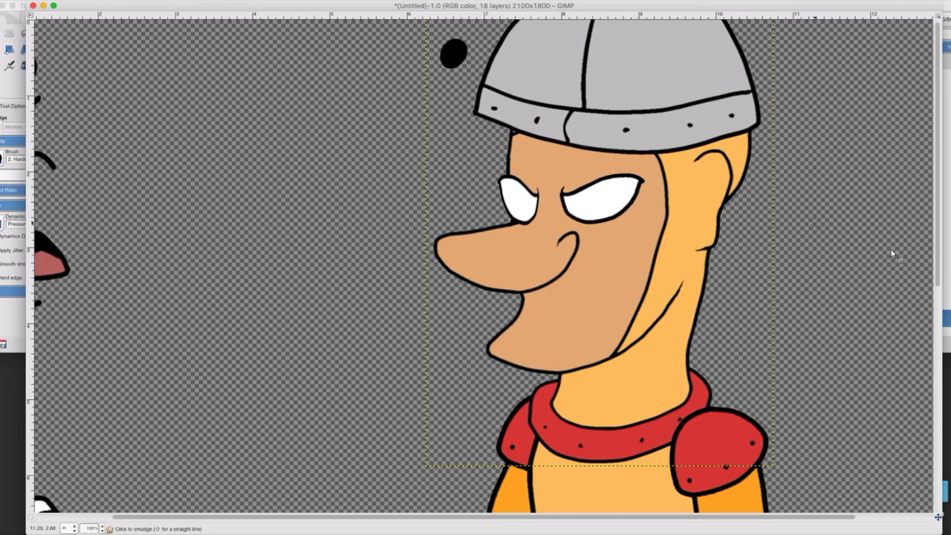
# Move the black pupil on Pasted Layer #5 from beside the helmet onto the near eye.
pyautogui.click(946, 294)
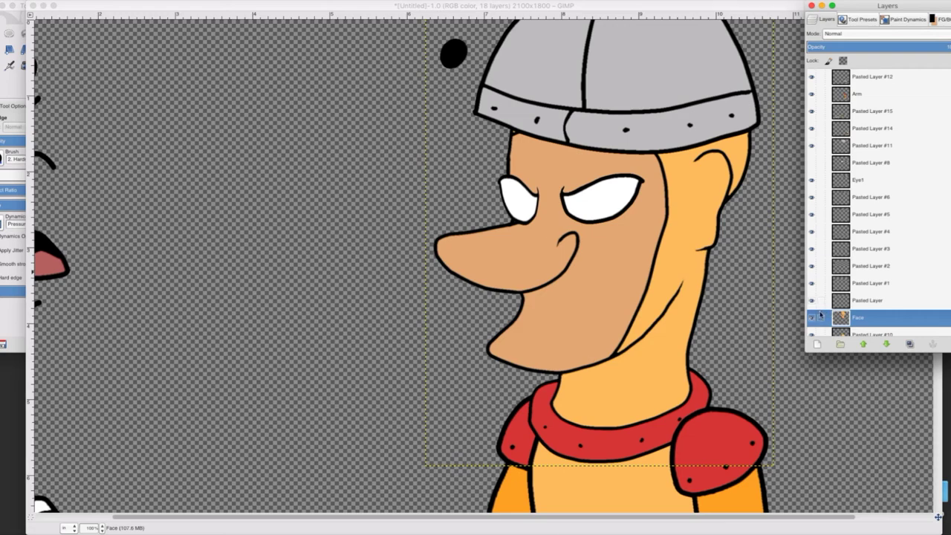
pyautogui.click(851, 162)
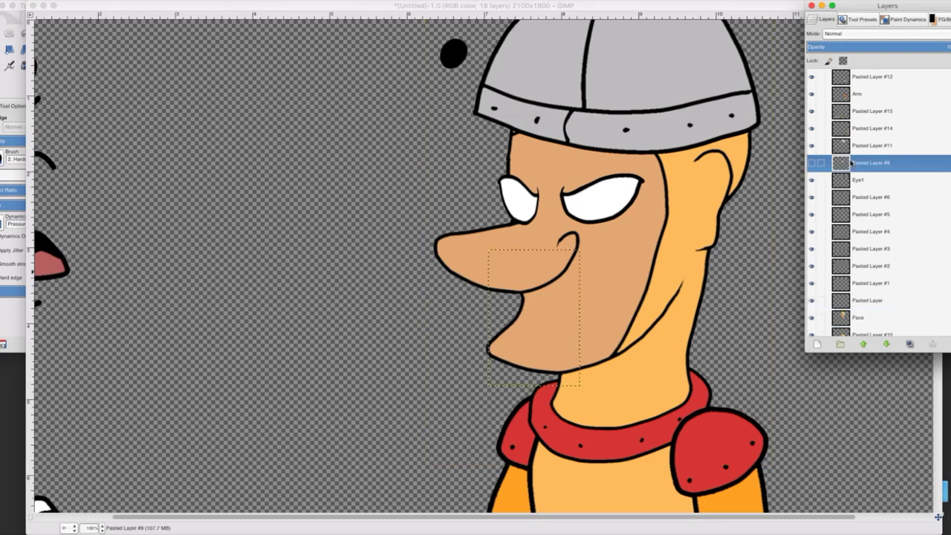
pyautogui.click(850, 197)
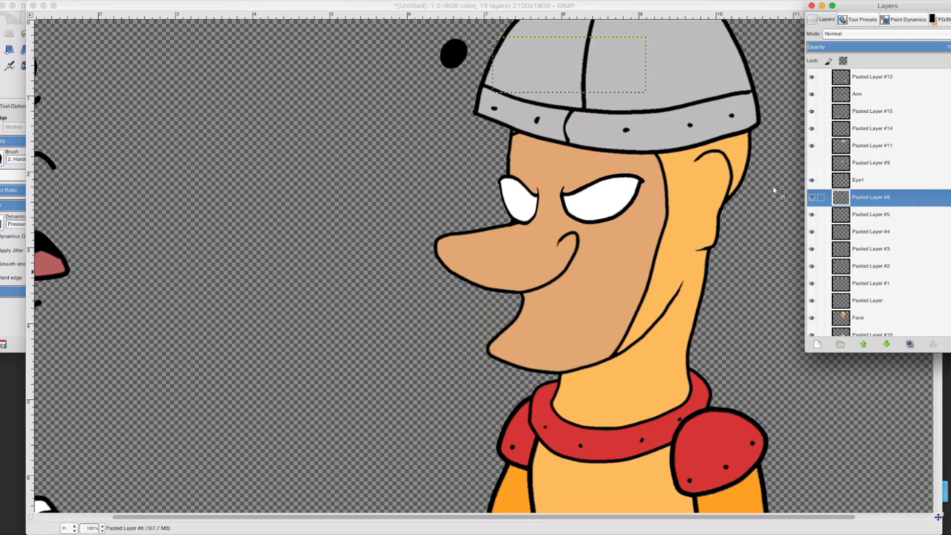
pyautogui.click(15, 80)
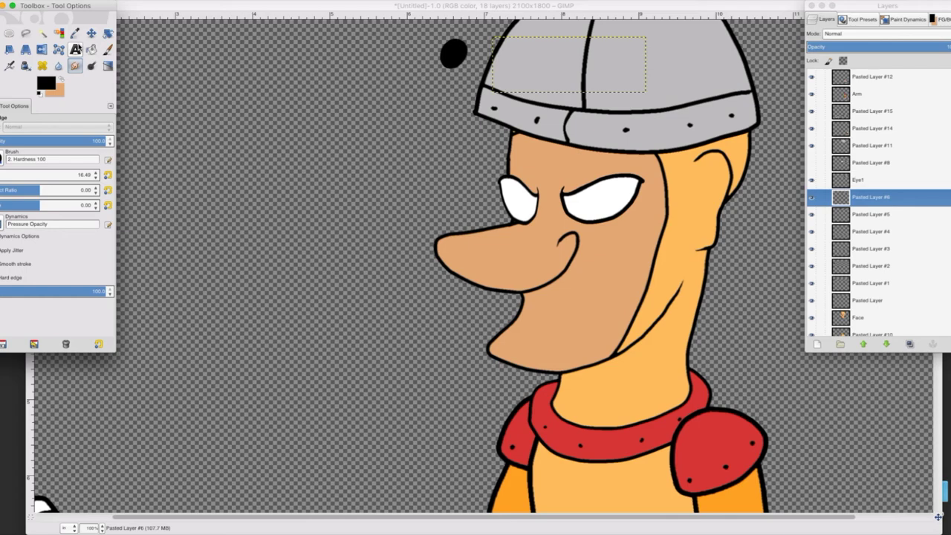
pyautogui.click(92, 33)
pyautogui.click(849, 214)
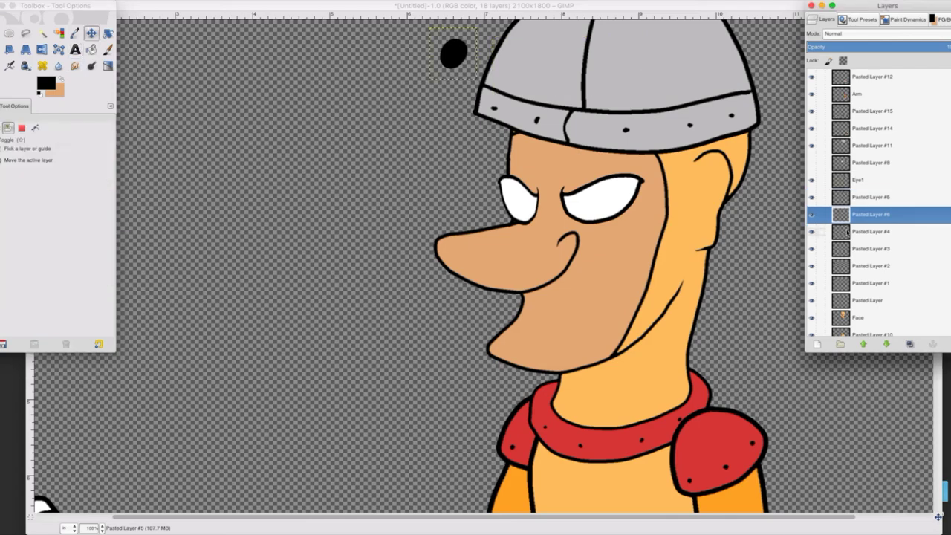
pyautogui.click(89, 34)
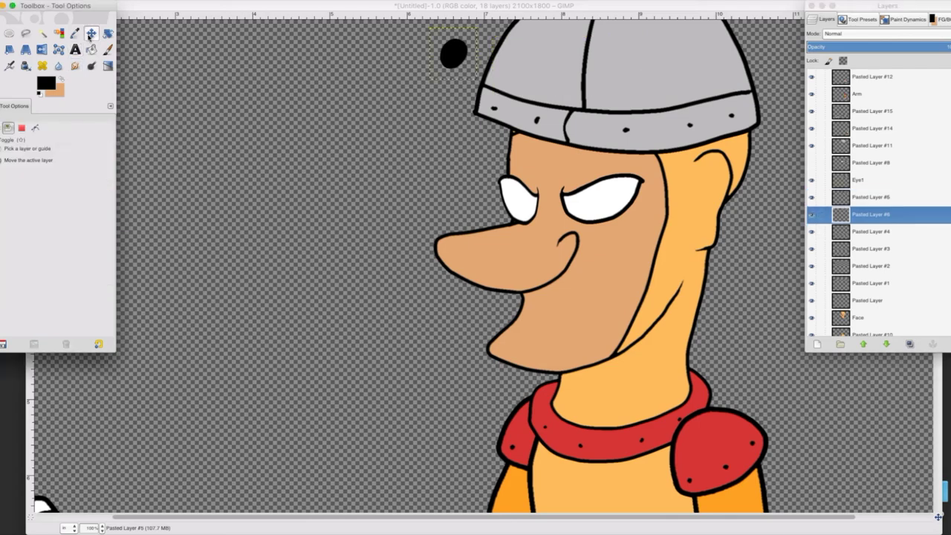
pyautogui.moveTo(456, 64); pyautogui.dragTo(587, 216)
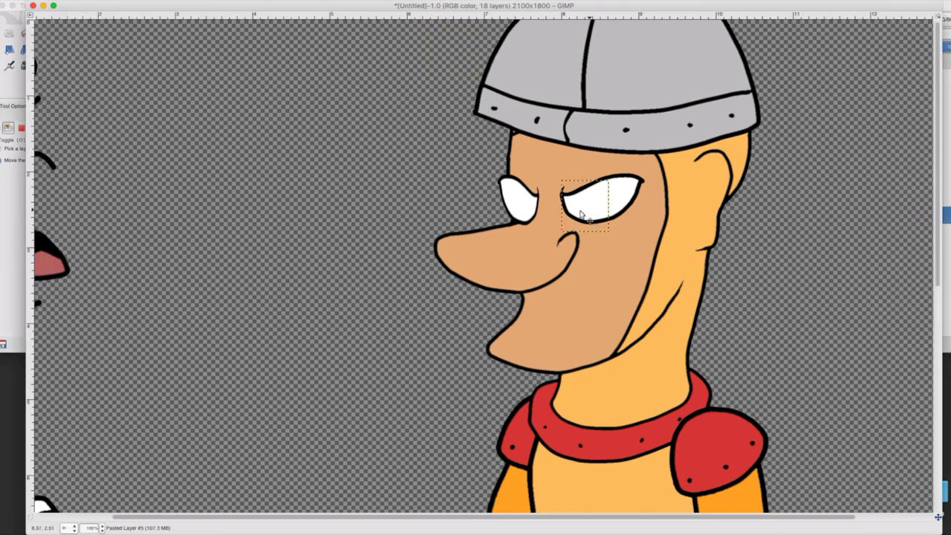
# Raise Pasted Layer #5 above the Eye1 layer and fit its pupil inside the near eye's white.
pyautogui.click(946, 211)
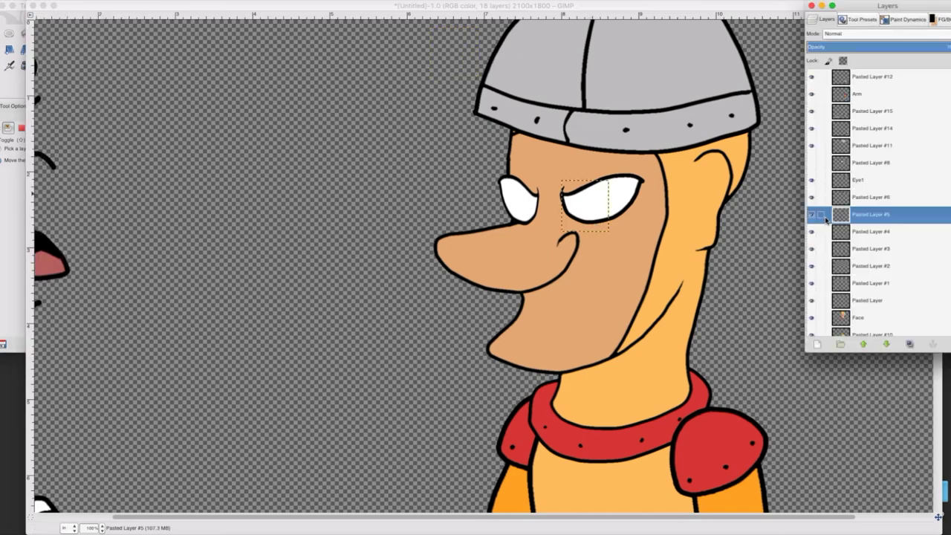
pyautogui.moveTo(825, 218); pyautogui.dragTo(858, 182)
pyautogui.moveTo(584, 216); pyautogui.dragTo(588, 212)
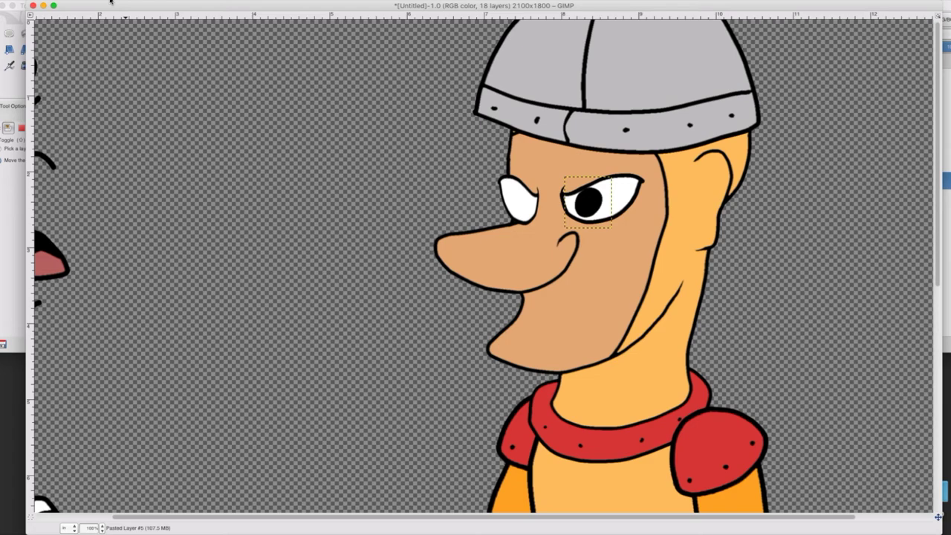
# Scale the near eye's pupil layer down to about 76 × 84 pixels and reposition it in the eye.
pyautogui.click(2, 51)
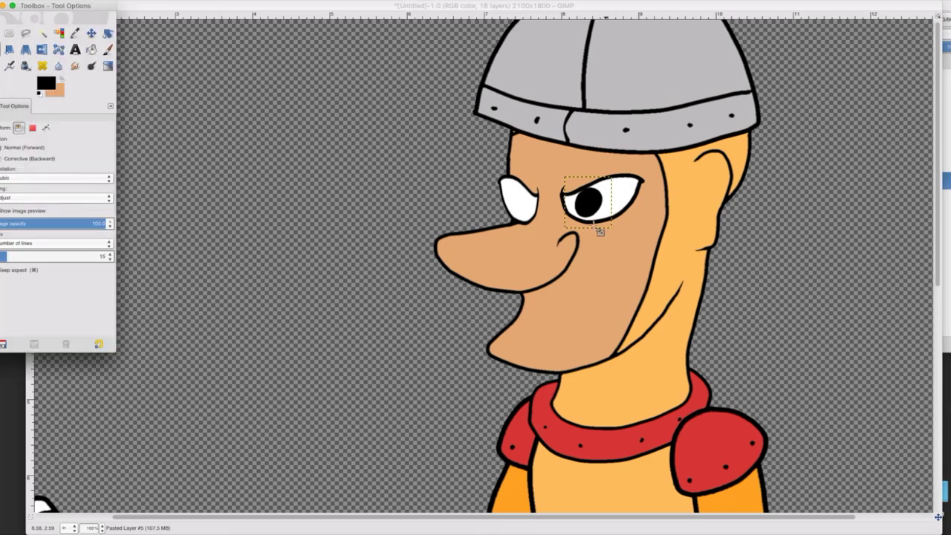
pyautogui.click(599, 230)
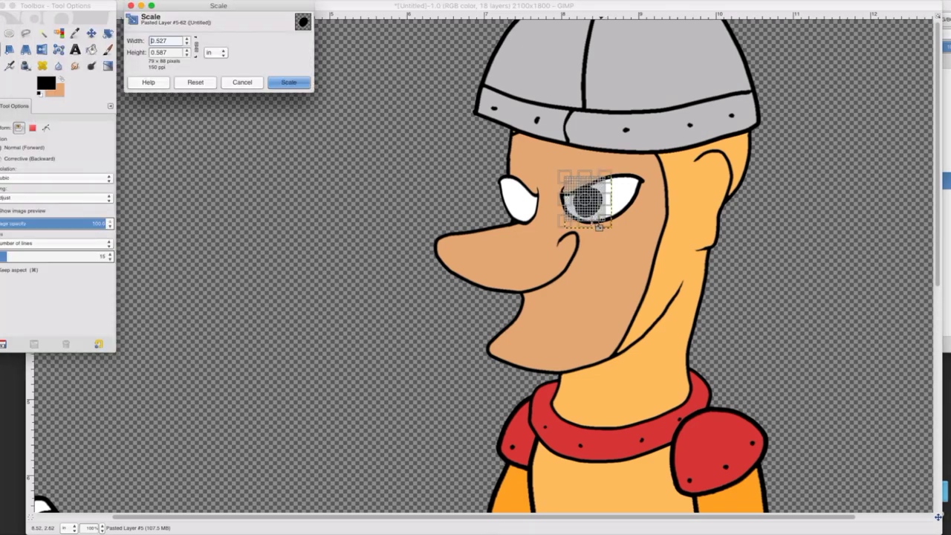
pyautogui.click(290, 82)
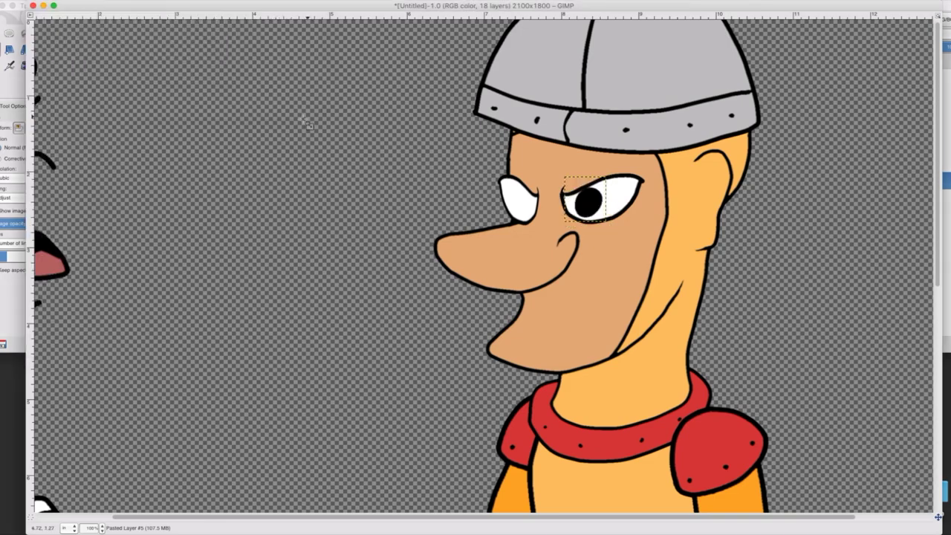
pyautogui.click(13, 88)
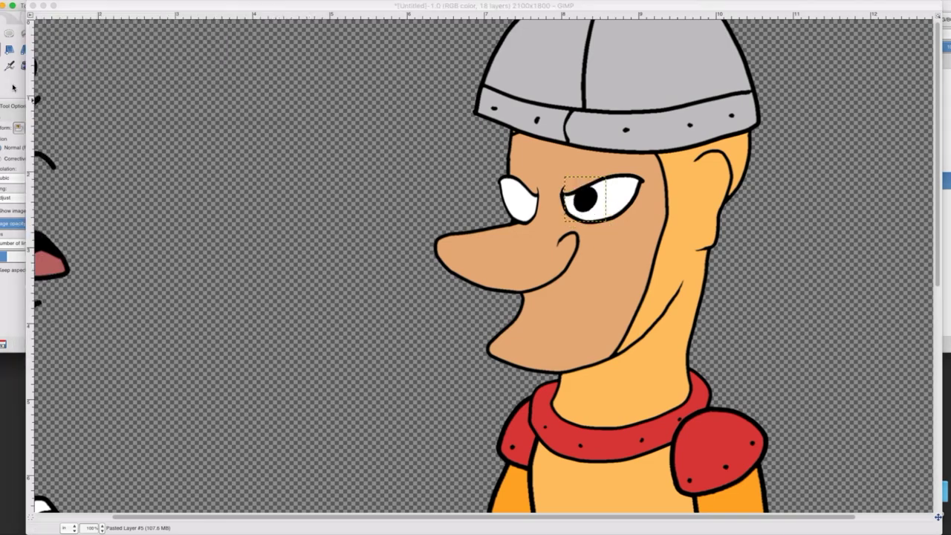
pyautogui.click(92, 34)
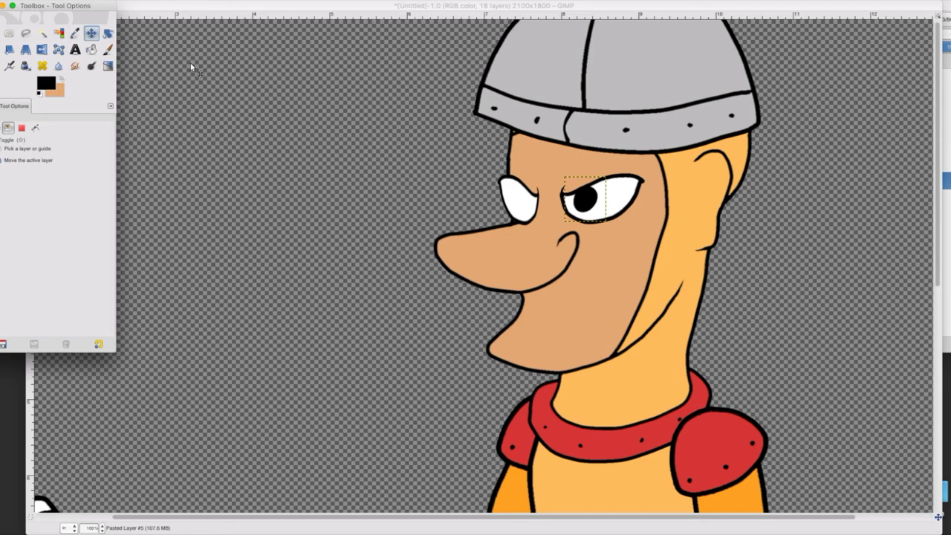
pyautogui.moveTo(580, 202); pyautogui.dragTo(582, 206)
# Duplicate the near eye's pupil layer and move the copy onto the far eye.
pyautogui.click(175, 0)
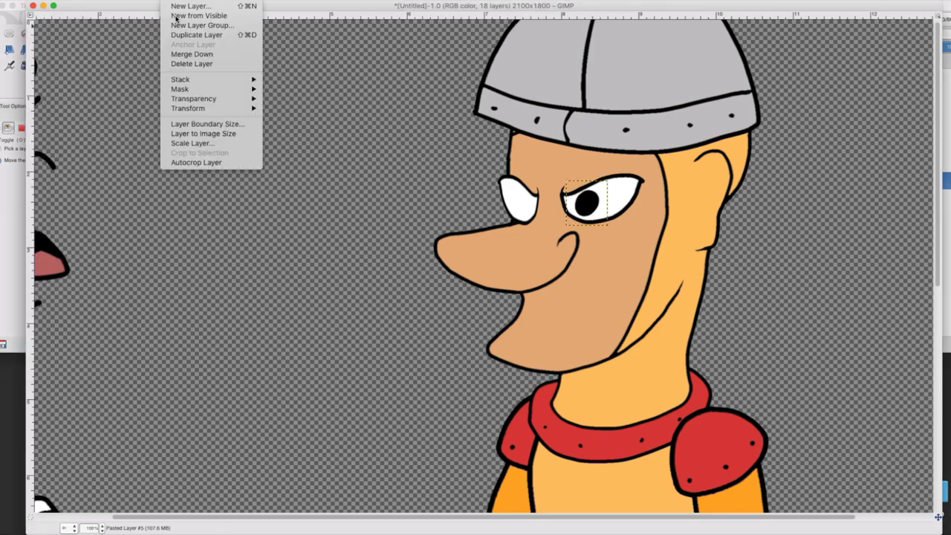
pyautogui.click(185, 35)
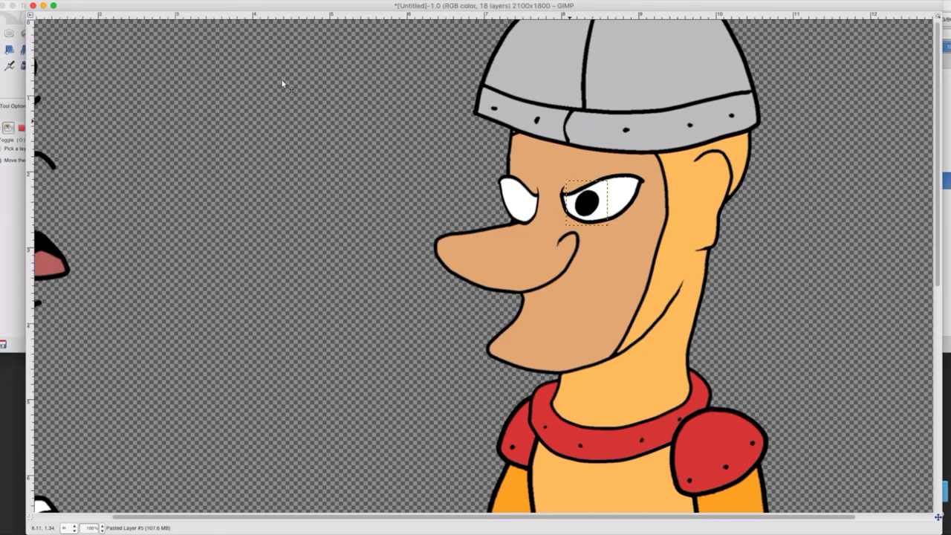
pyautogui.click(168, 1)
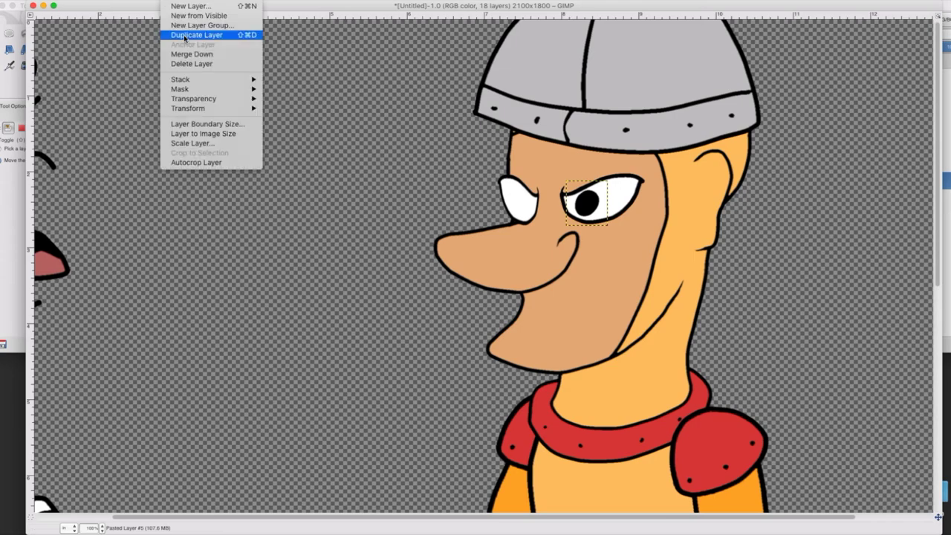
pyautogui.click(186, 37)
pyautogui.moveTo(586, 216); pyautogui.dragTo(530, 219)
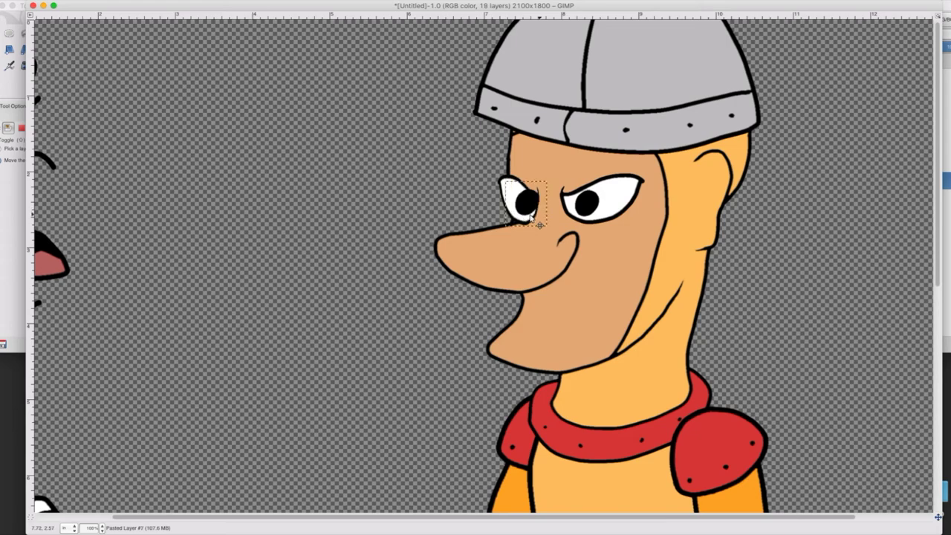
# Scale the far eye's pupil down to about 0.34 in wide and place it inside the eye's white.
pyautogui.click(1, 49)
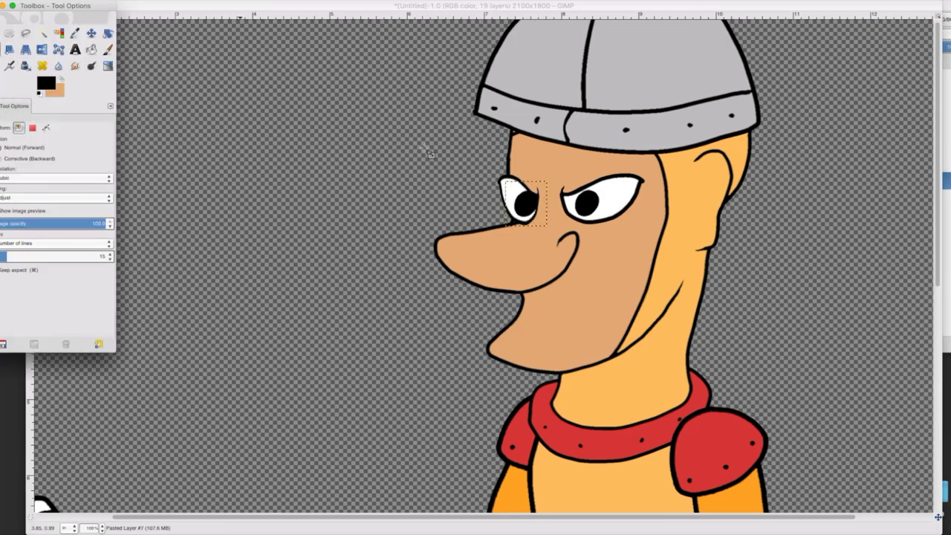
pyautogui.click(524, 200)
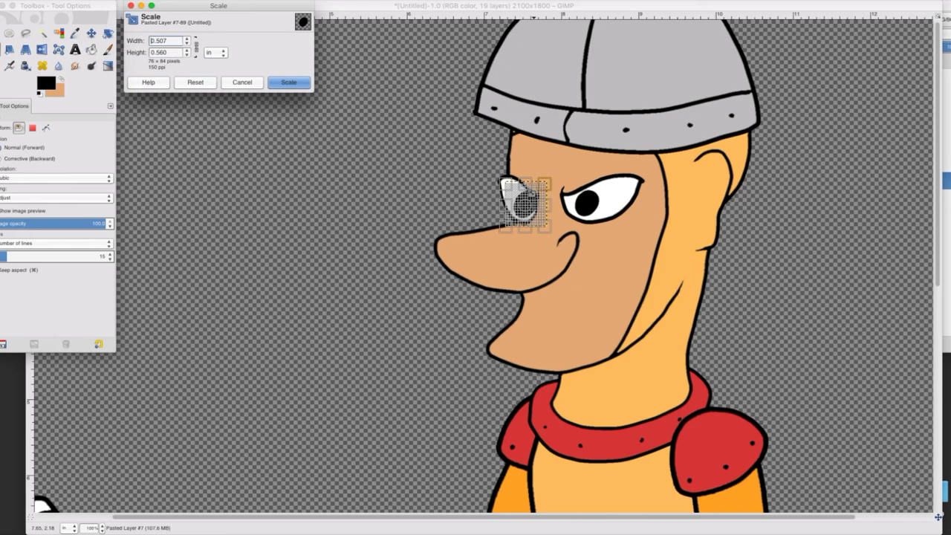
pyautogui.moveTo(545, 185); pyautogui.dragTo(532, 208)
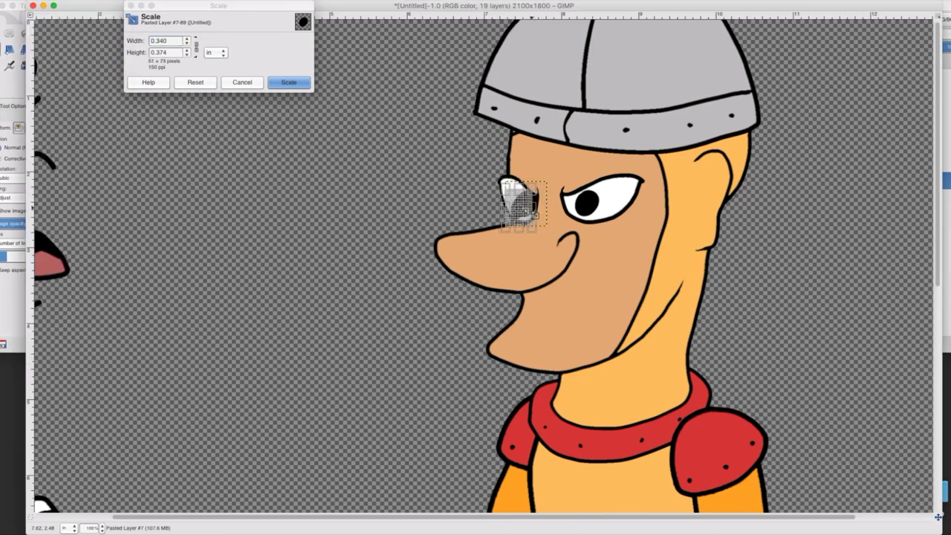
pyautogui.click(288, 81)
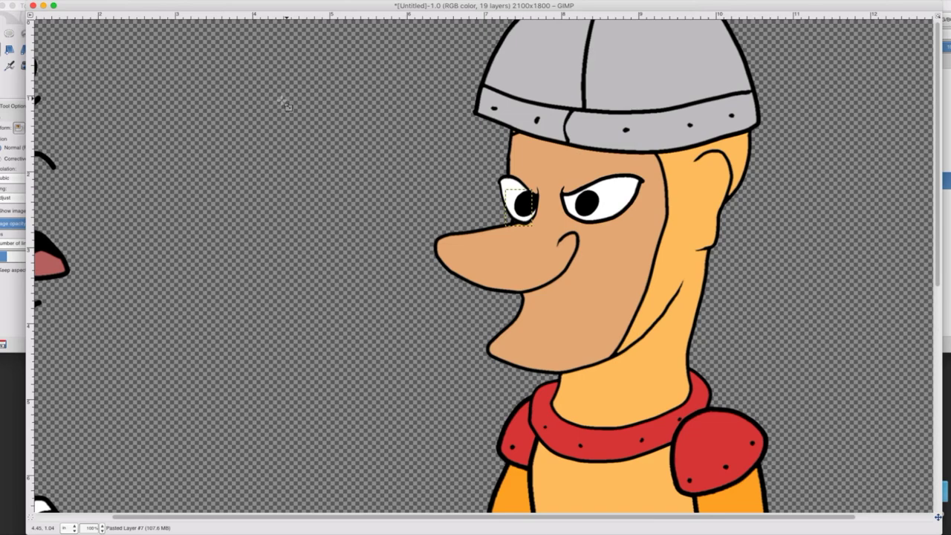
pyautogui.click(15, 82)
pyautogui.click(91, 33)
pyautogui.moveTo(518, 213)
pyautogui.mouseDown()
pyautogui.moveTo(525, 210)
pyautogui.moveTo(513, 211)
pyautogui.mouseUp()
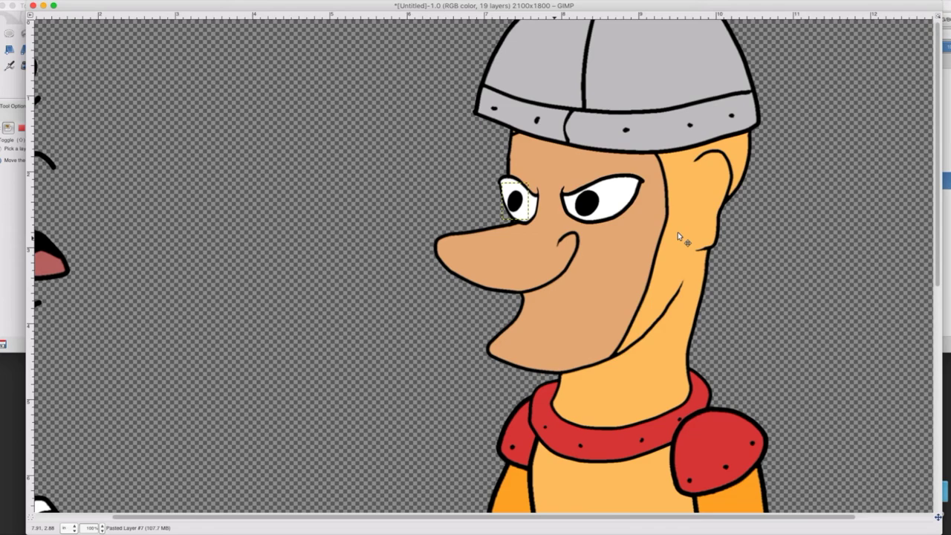
# Link Pasted Layer #7 with Pasted Layer #5 and shift both pupils together toward the ear side of the eyes.
pyautogui.click(947, 174)
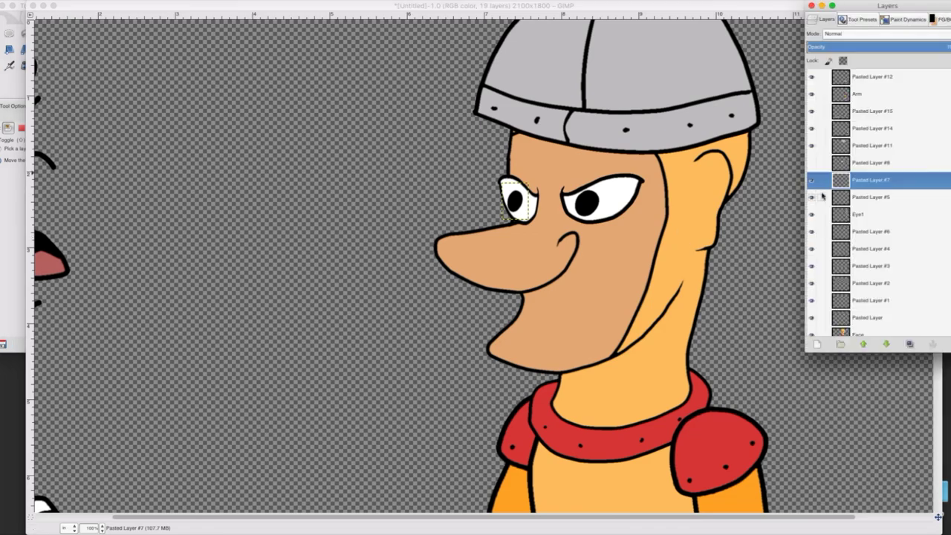
pyautogui.click(836, 197)
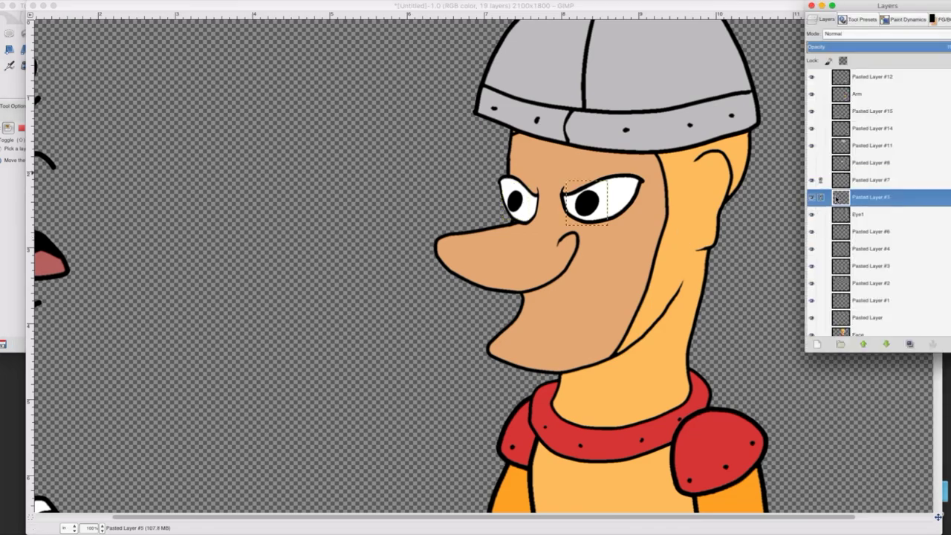
pyautogui.click(14, 81)
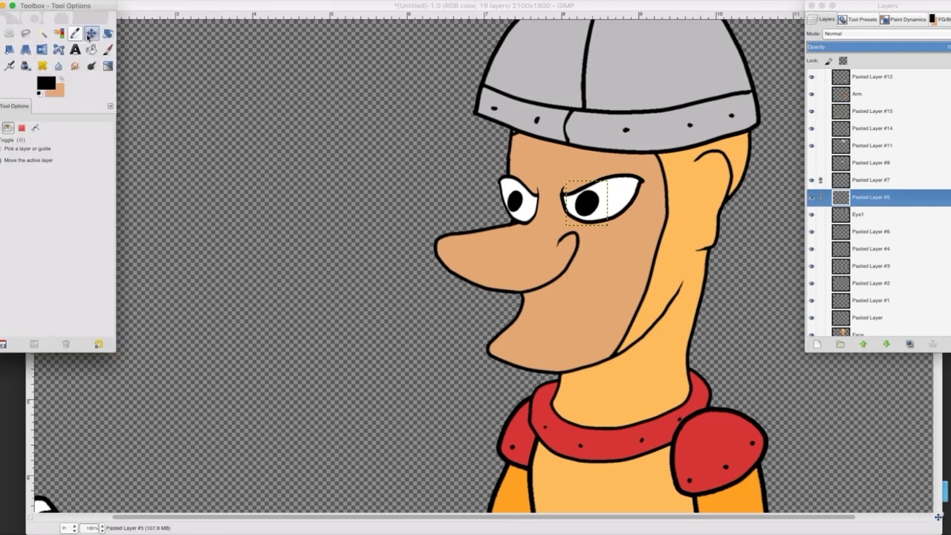
pyautogui.moveTo(572, 218); pyautogui.dragTo(595, 219)
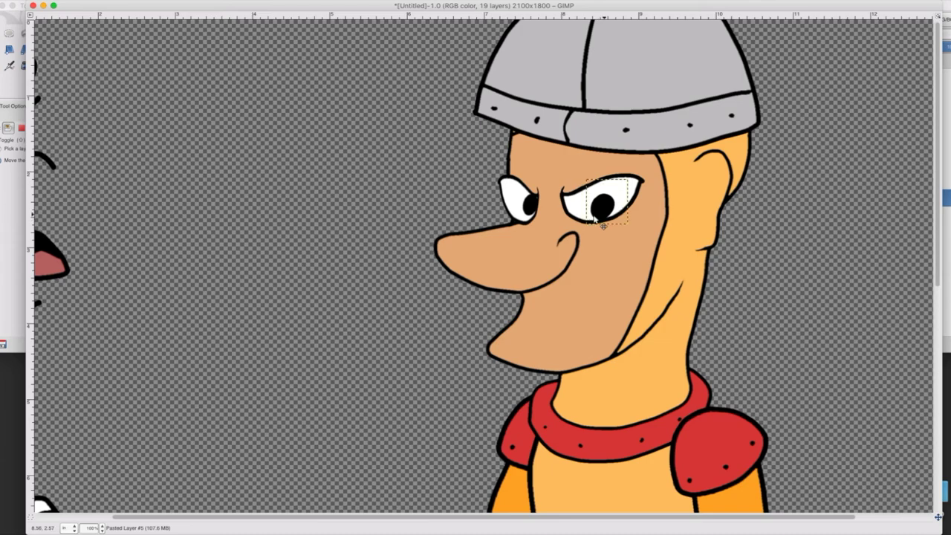
pyautogui.moveTo(595, 218); pyautogui.dragTo(609, 206)
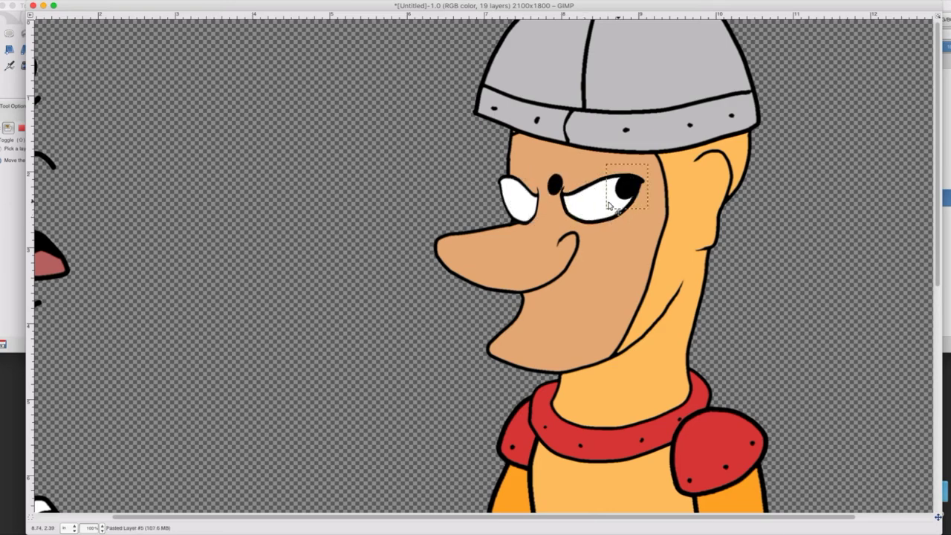
pyautogui.moveTo(609, 206); pyautogui.dragTo(590, 217)
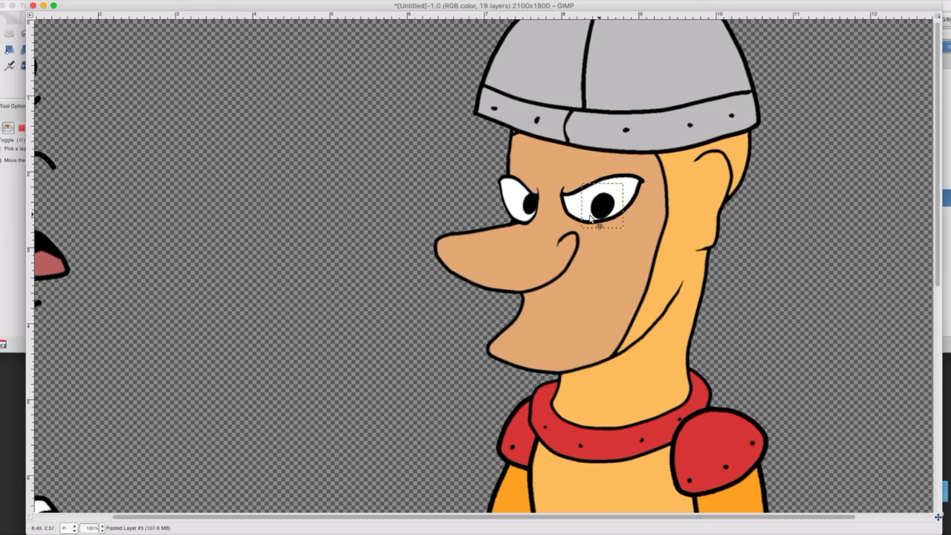
# Look over the whole character and its layer stack, and export the image to Lirk.psd.
pyautogui.click(91, 527)
pyautogui.click(99, 514)
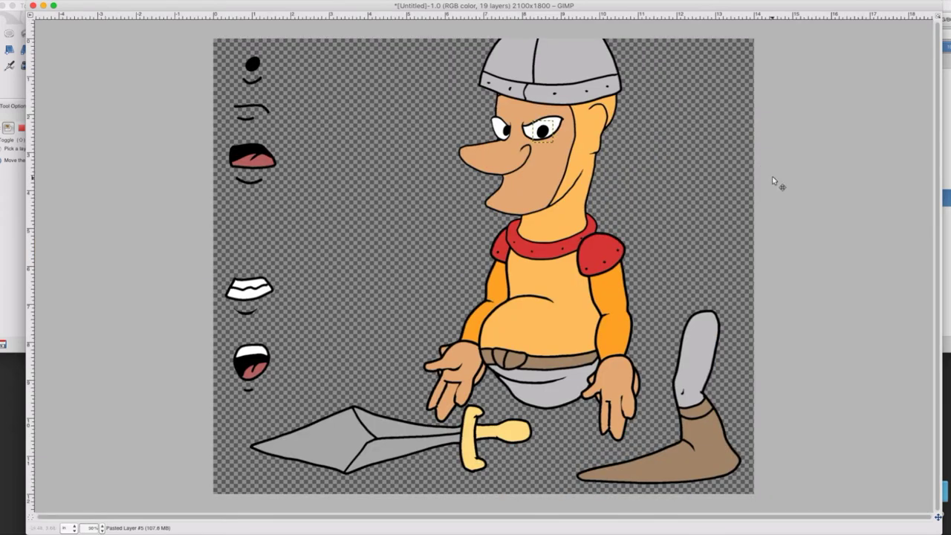
pyautogui.click(946, 203)
pyautogui.scroll(-2, 923, 205)
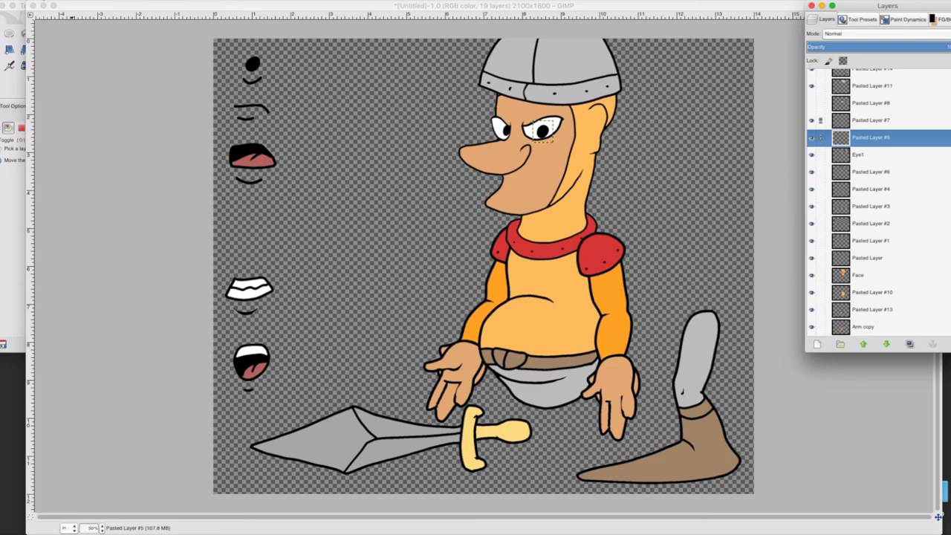
pyautogui.click(42, 0)
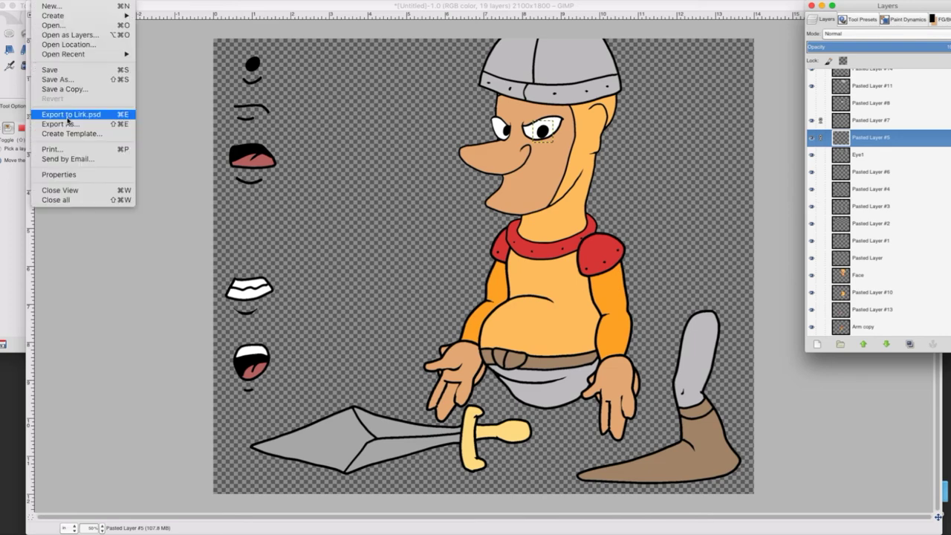
pyautogui.click(69, 115)
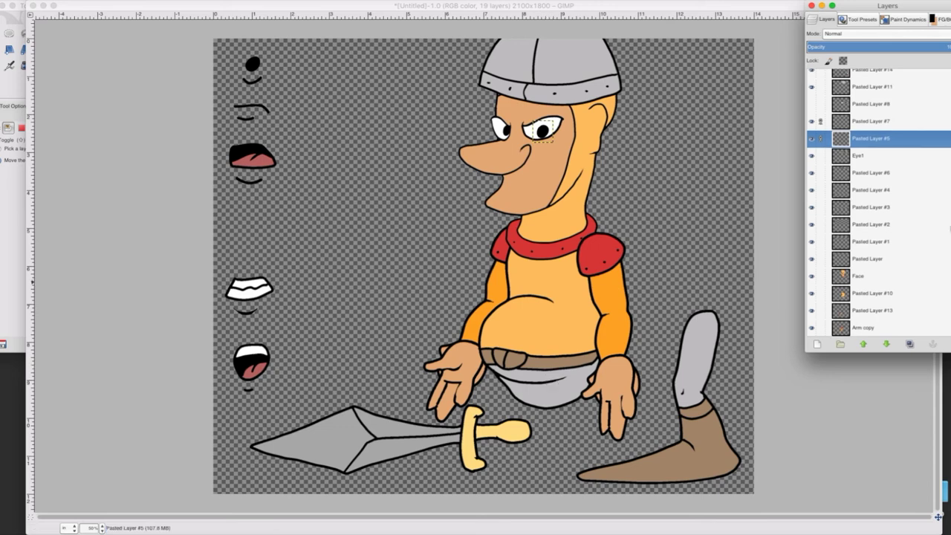
pyautogui.scroll(2, 934, 167)
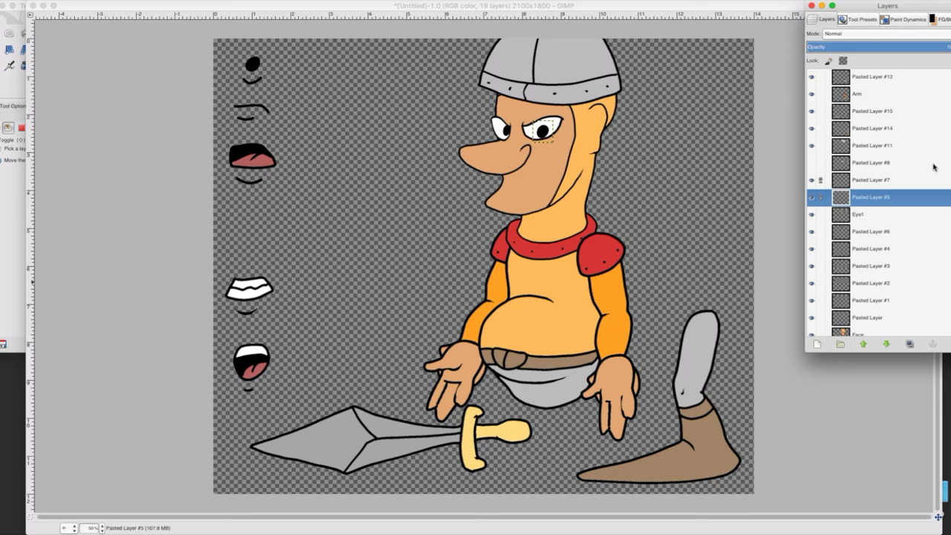
# Move the linked pupils of both eyes slightly toward the nose inside the eye whites.
pyautogui.scroll(-2, 917, 262)
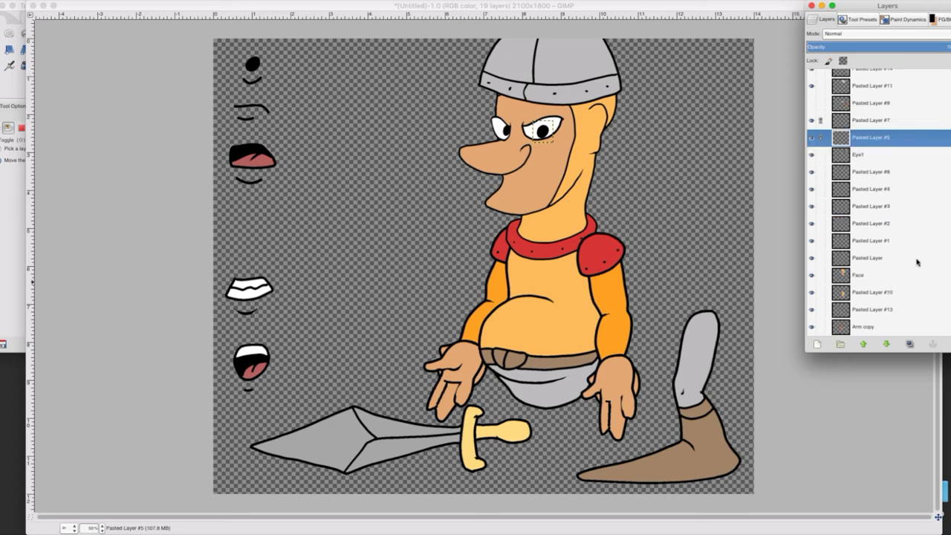
pyautogui.click(820, 138)
pyautogui.click(845, 124)
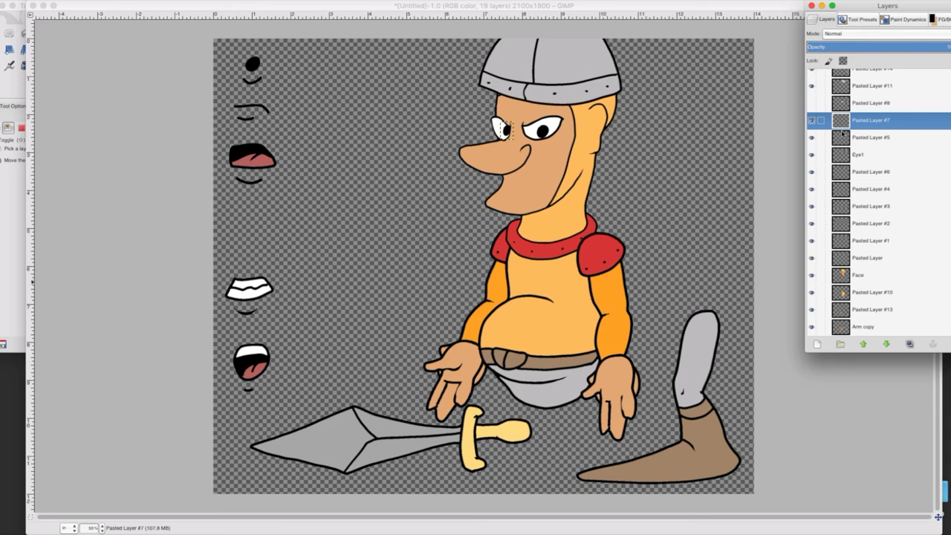
pyautogui.click(841, 137)
pyautogui.click(16, 26)
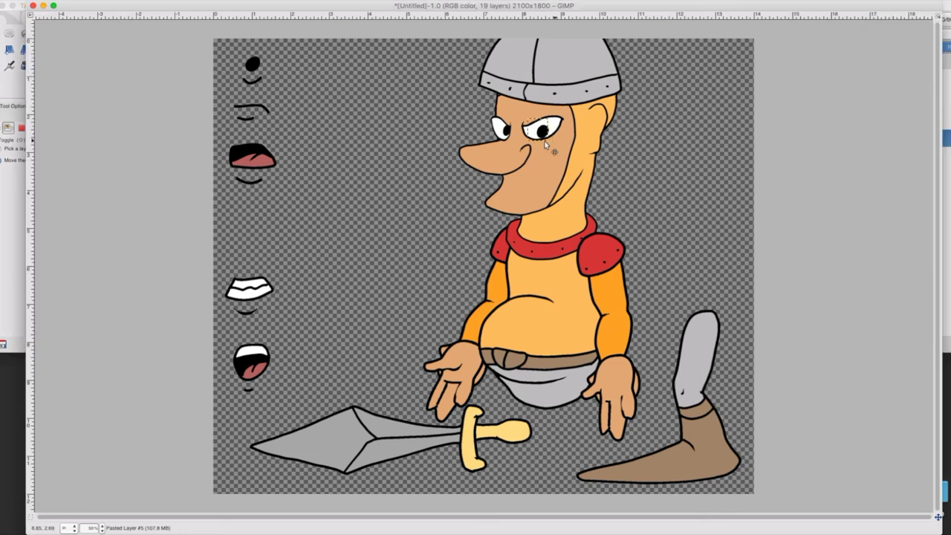
pyautogui.moveTo(544, 142); pyautogui.dragTo(540, 143)
# Try shifting the Eye1 layer toward the ear, undo it, and move the linked pupils back toward the ear.
pyautogui.click(948, 161)
pyautogui.click(841, 153)
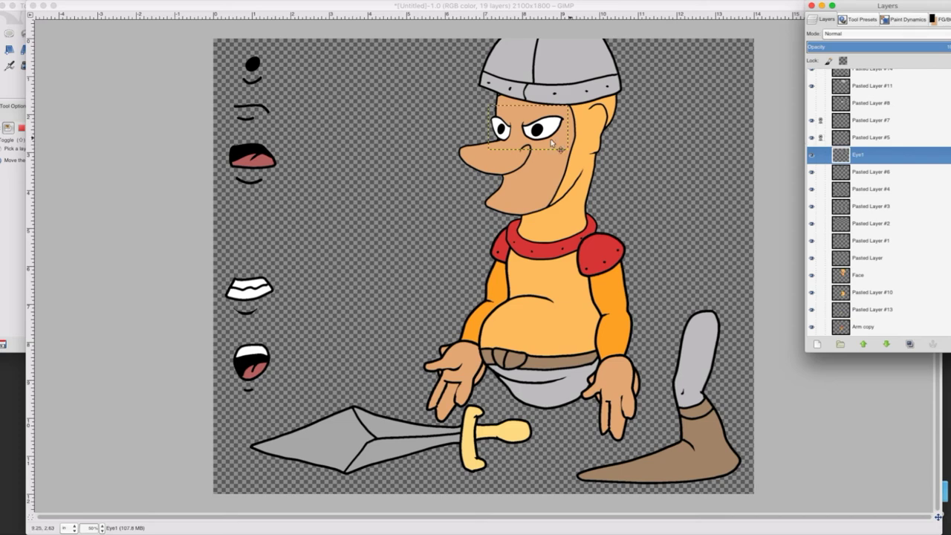
pyautogui.moveTo(550, 141); pyautogui.dragTo(558, 140)
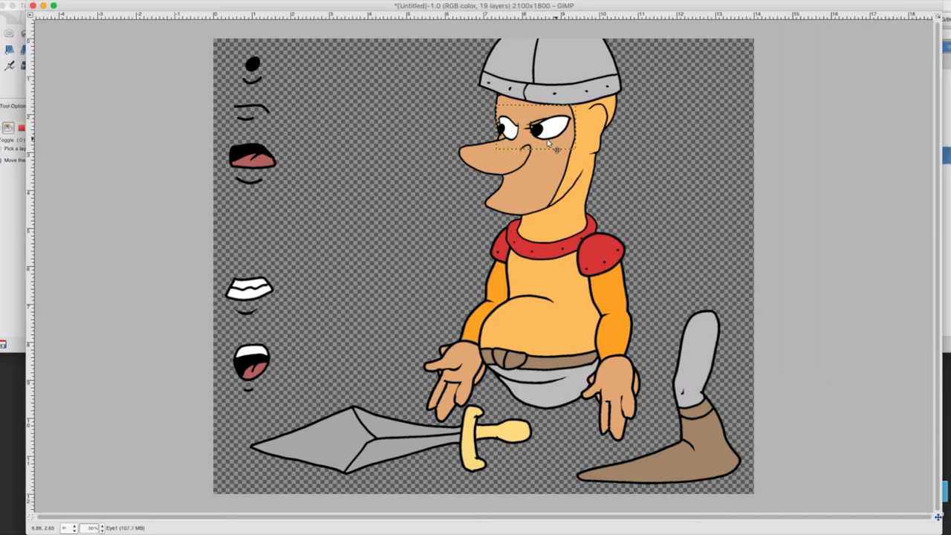
pyautogui.click(61, 0)
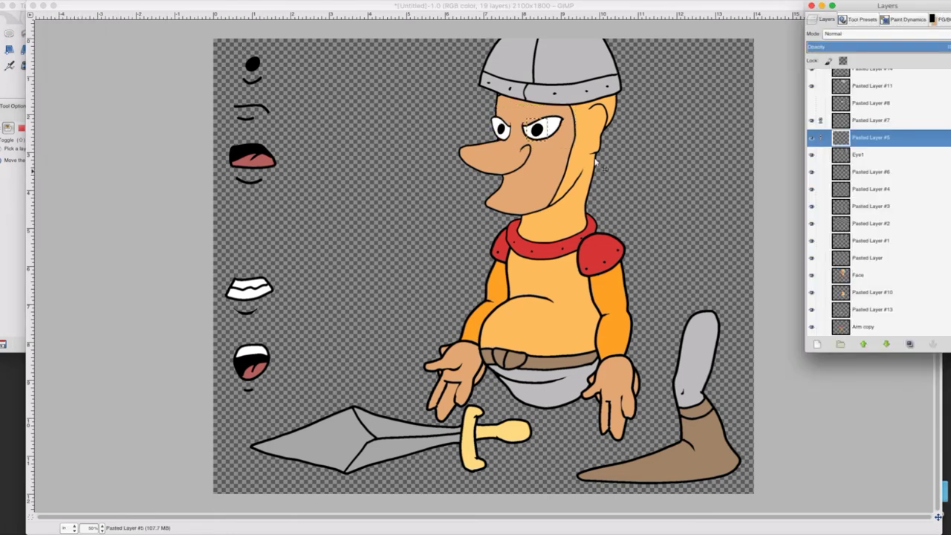
pyautogui.moveTo(532, 137)
pyautogui.mouseDown()
pyautogui.moveTo(544, 147)
pyautogui.moveTo(533, 141)
pyautogui.mouseUp()
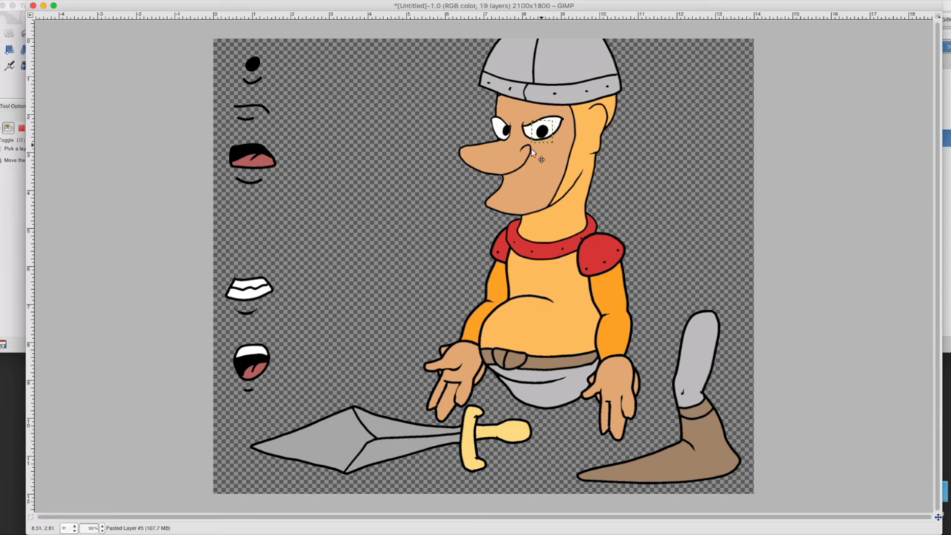
# Unlink the two pupil layers and nudge the far eye's pupil on Pasted Layer #7 slightly into place.
pyautogui.click(16, 21)
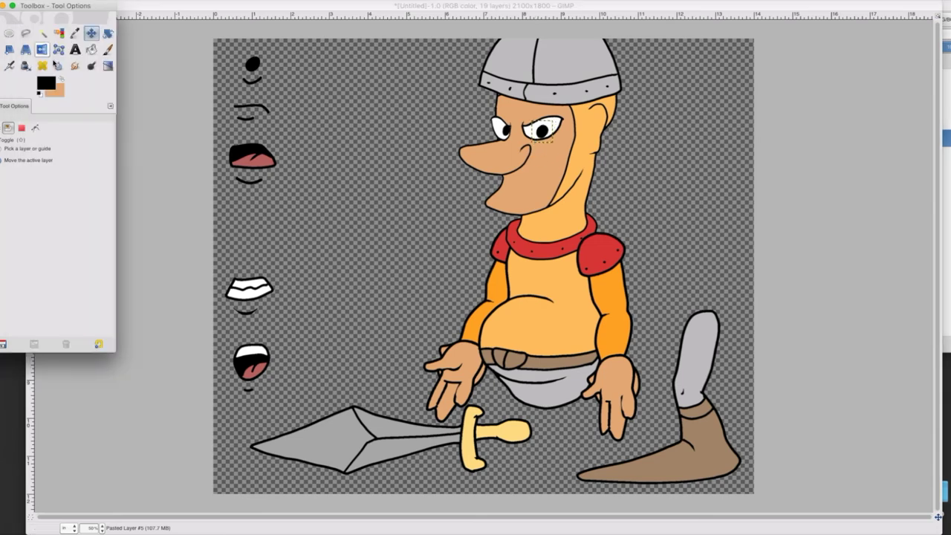
pyautogui.click(946, 112)
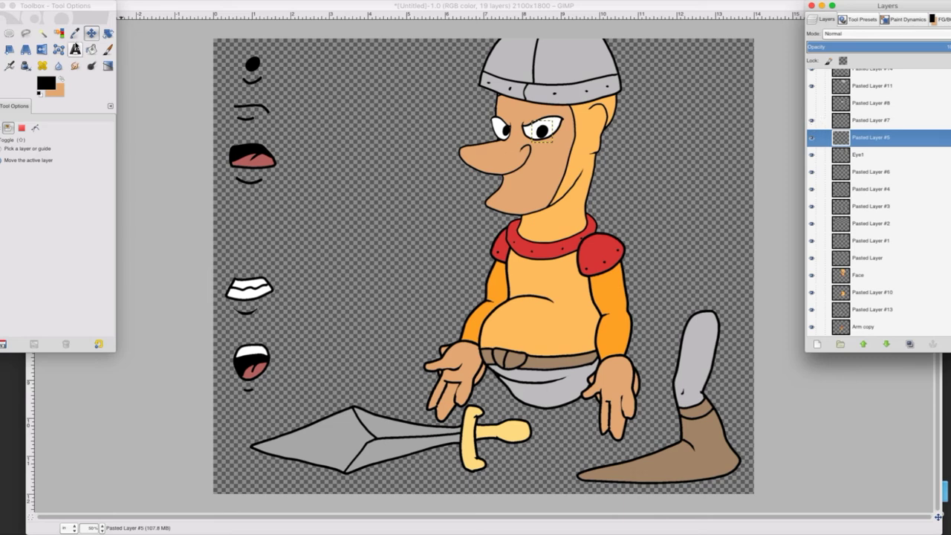
pyautogui.click(75, 49)
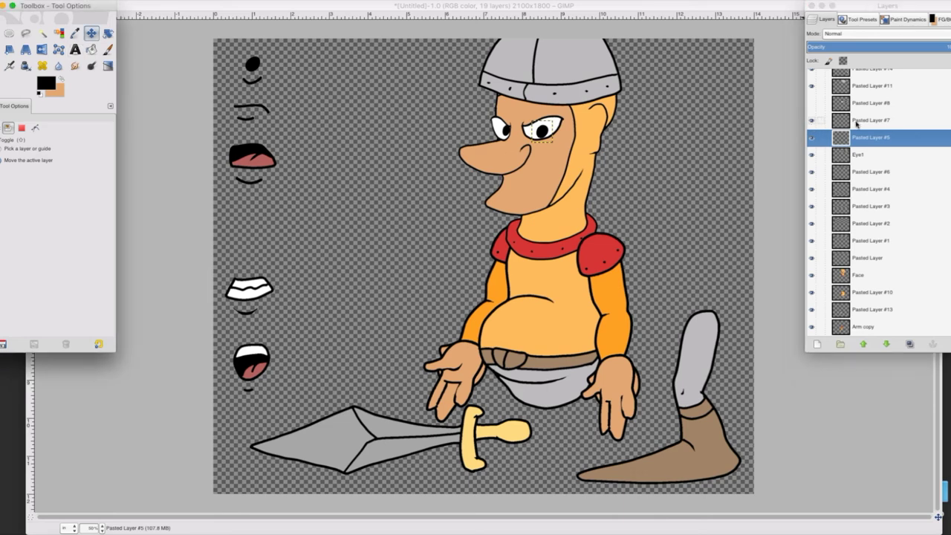
pyautogui.click(855, 122)
pyautogui.moveTo(494, 145); pyautogui.dragTo(493, 148)
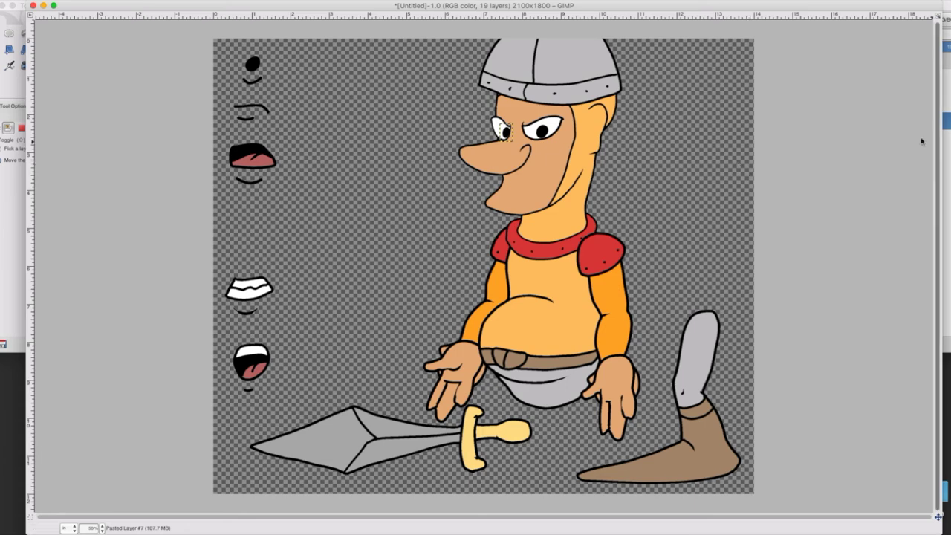
# Merge Pasted Layer #7 down into Pasted Layer #5 so both pupils share one layer.
pyautogui.click(946, 138)
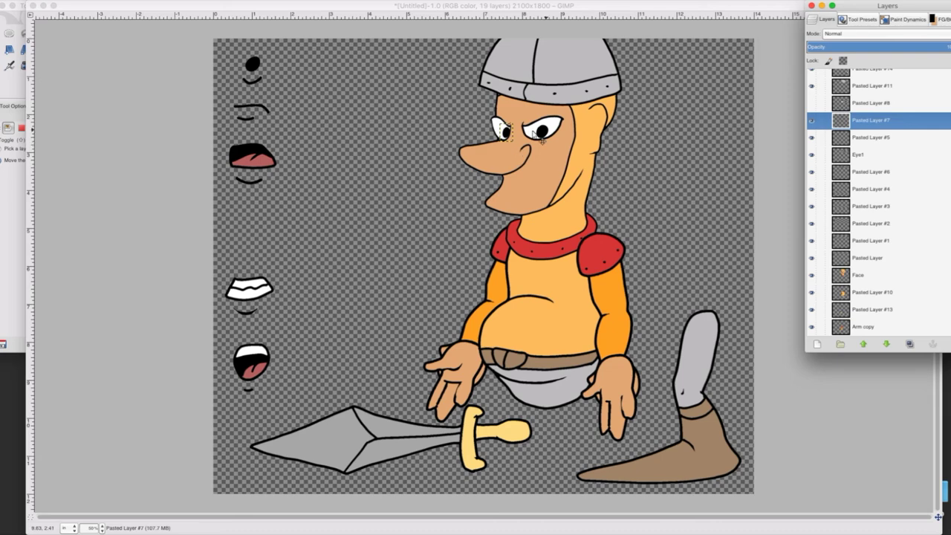
pyautogui.rightClick(840, 124)
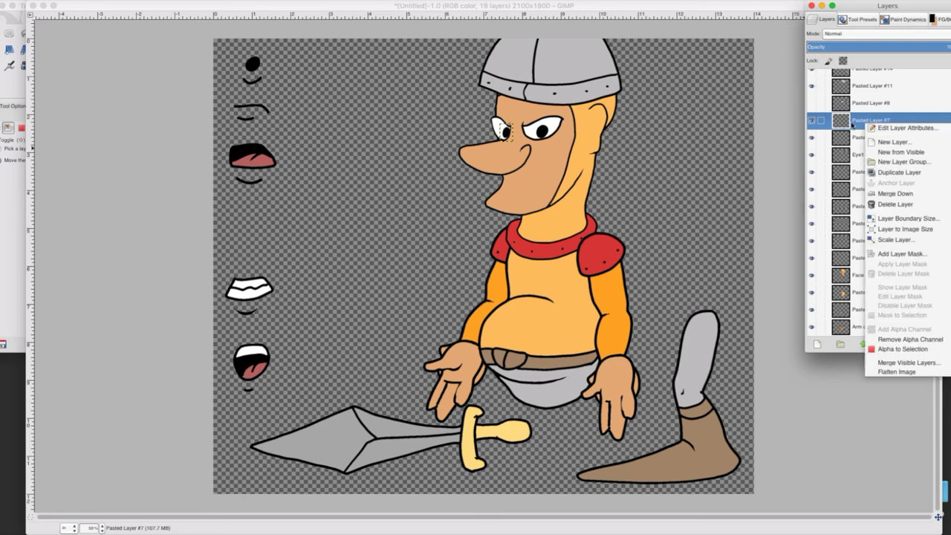
pyautogui.click(894, 194)
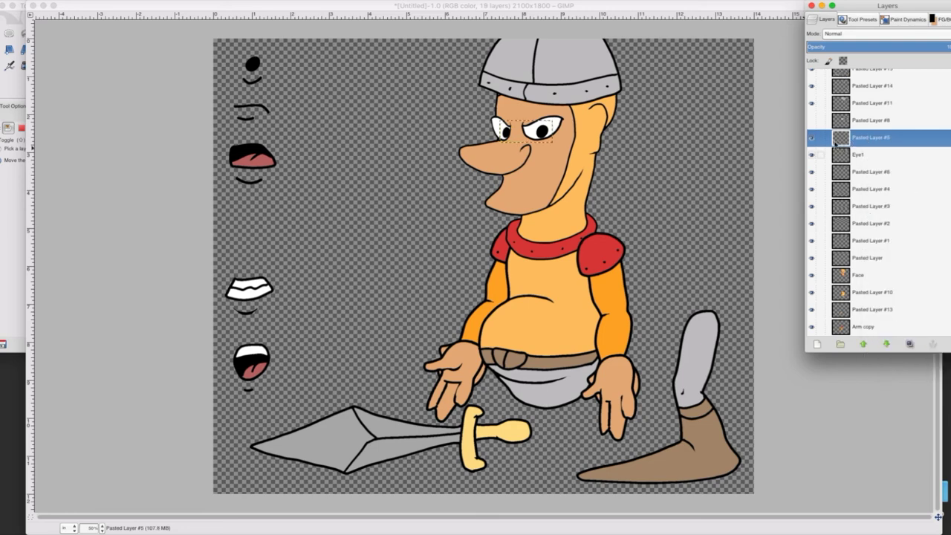
# Rename the merged layer as pupils and move both pupils together slightly toward the nose.
pyautogui.doubleClick(836, 142)
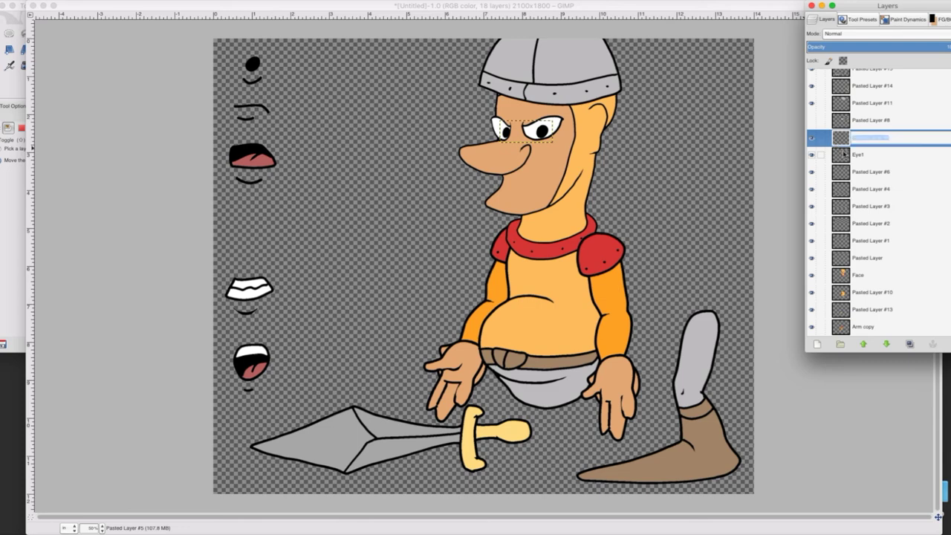
pyautogui.write('pupils')
pyautogui.press('Return')
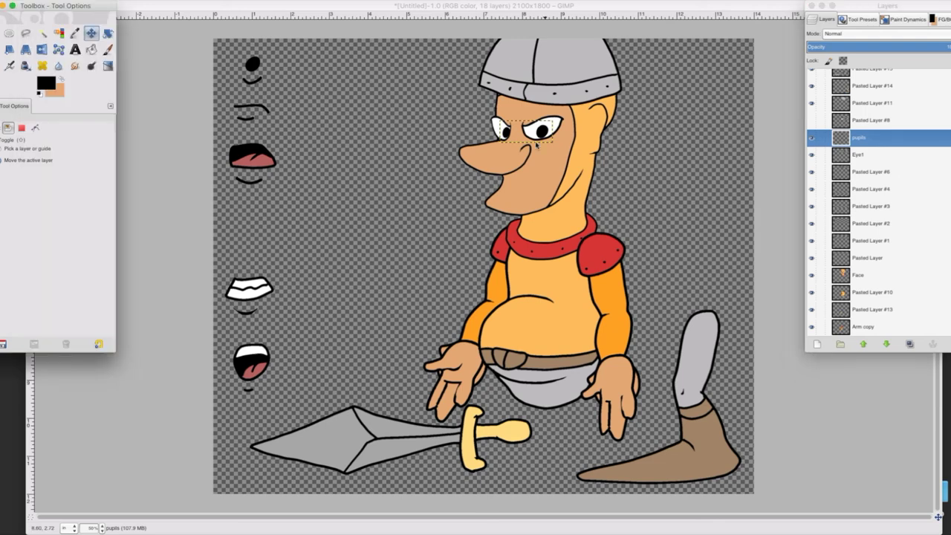
pyautogui.moveTo(536, 145); pyautogui.dragTo(536, 145)
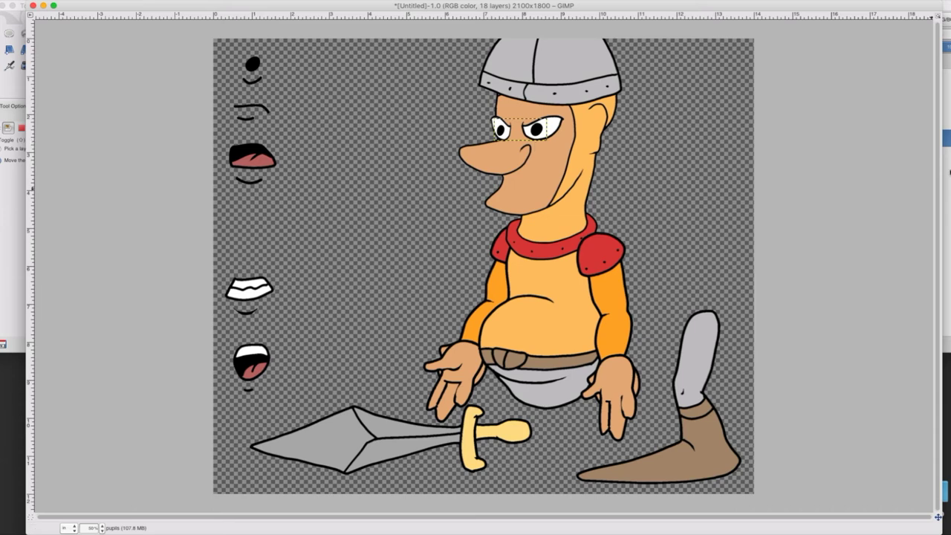
# Show Pasted Layer #8 in place of the hidden pupils and Eye1 layers, and reorder it directly below pupils.
pyautogui.click(947, 124)
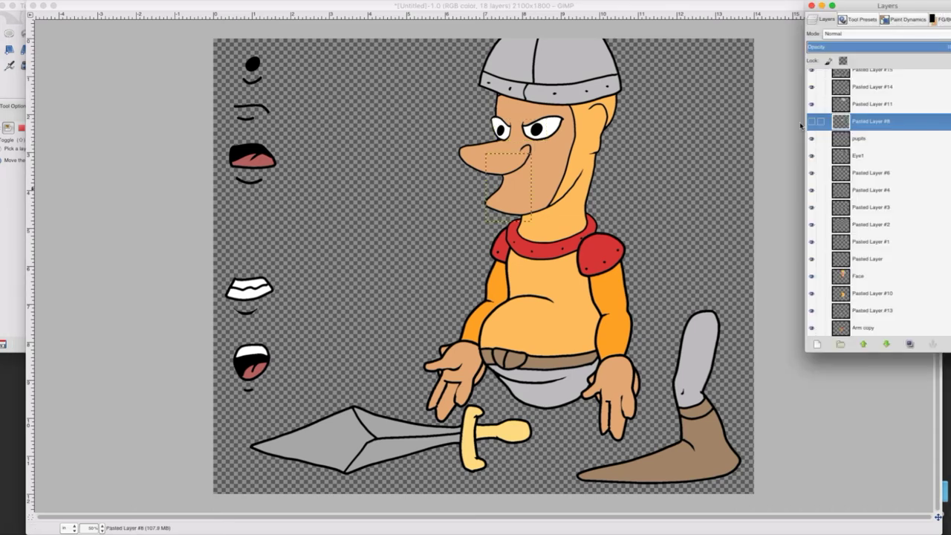
pyautogui.click(811, 121)
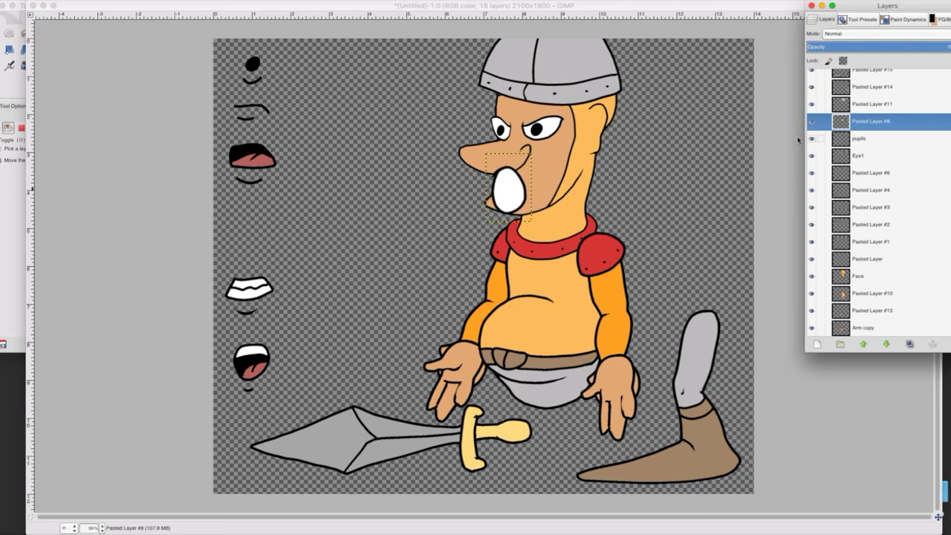
pyautogui.click(811, 139)
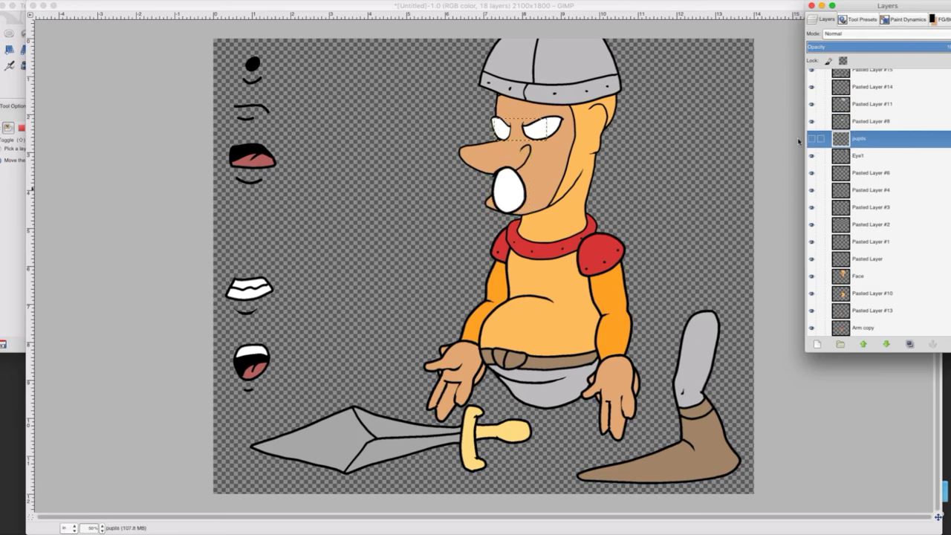
pyautogui.click(811, 156)
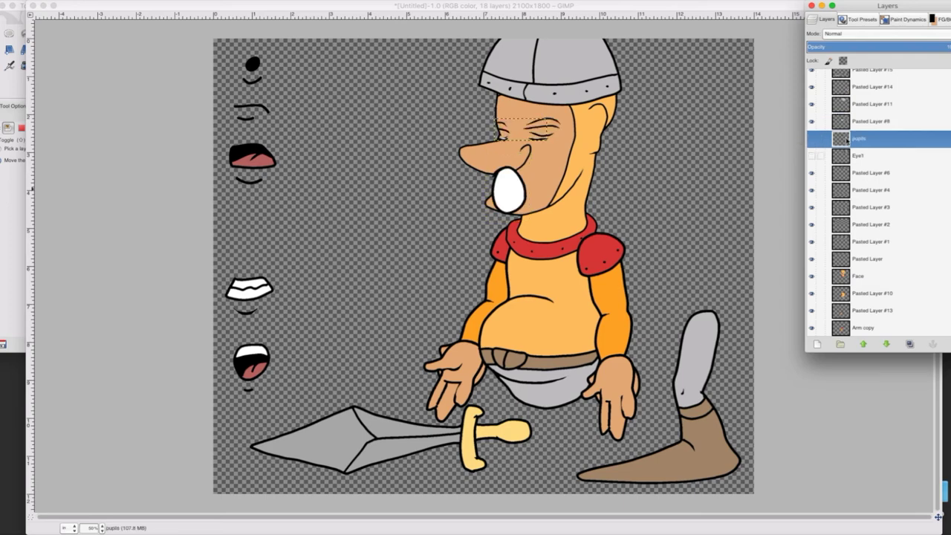
pyautogui.moveTo(845, 122); pyautogui.dragTo(846, 141)
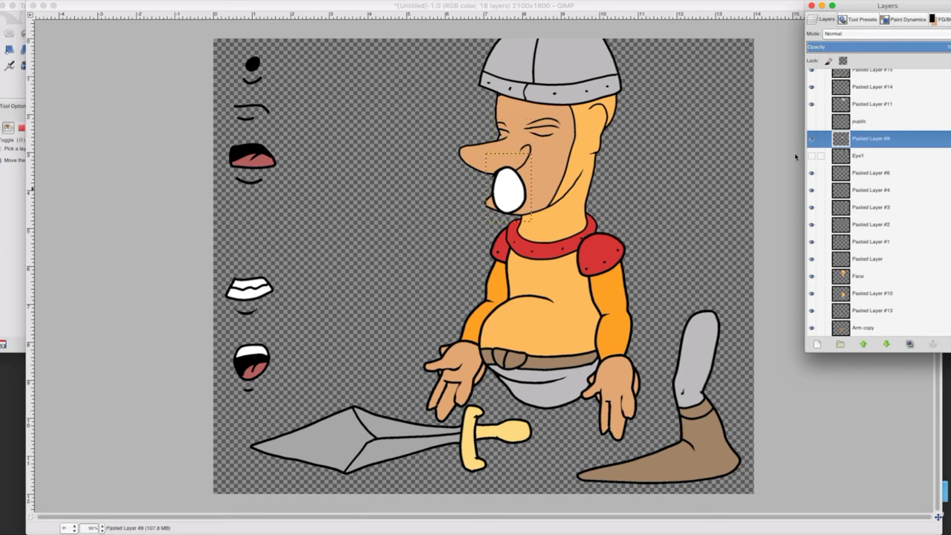
# Move the white oval eye on Pasted Layer #8 from the mouth area up onto the near eye.
pyautogui.click(15, 62)
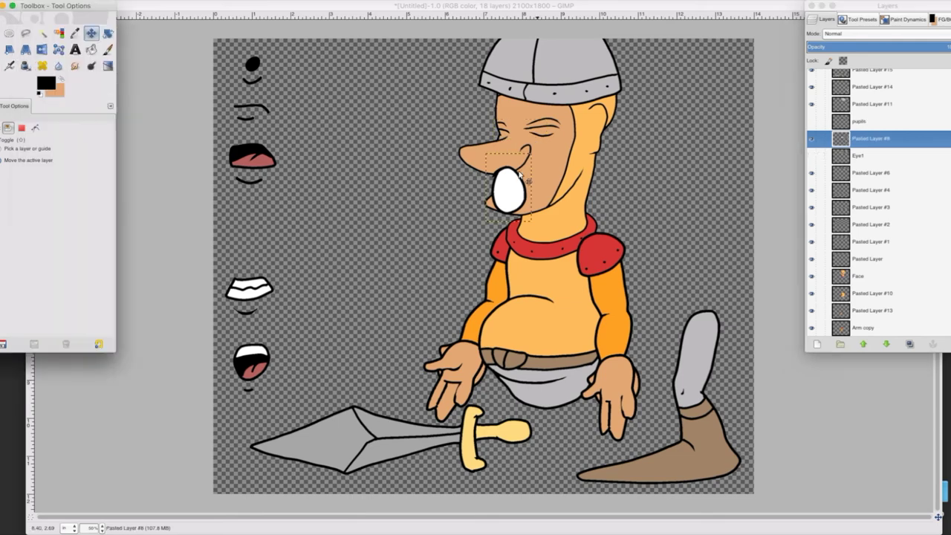
pyautogui.moveTo(520, 175); pyautogui.dragTo(533, 124)
pyautogui.click(14, 61)
pyautogui.click(15, 80)
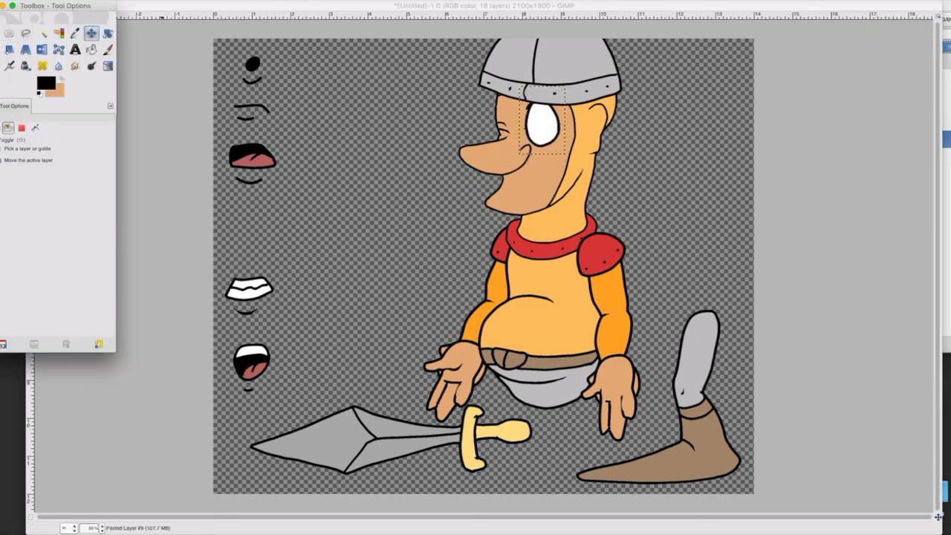
pyautogui.click(264, 0)
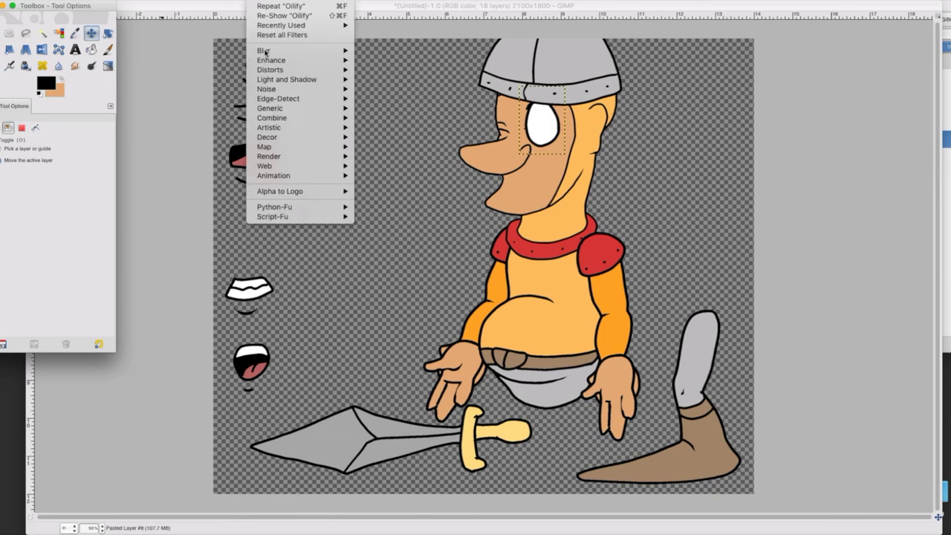
pyautogui.moveTo(279, 131)
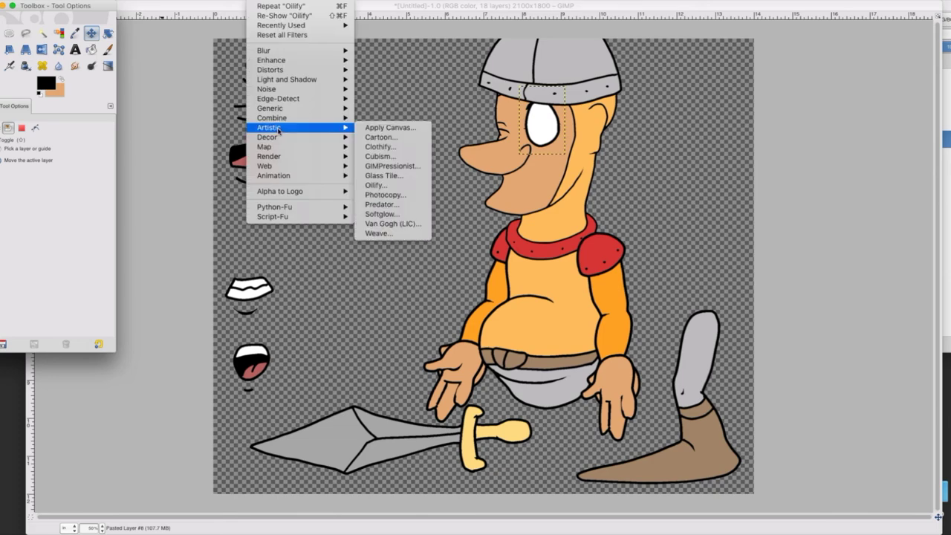
pyautogui.click(365, 125)
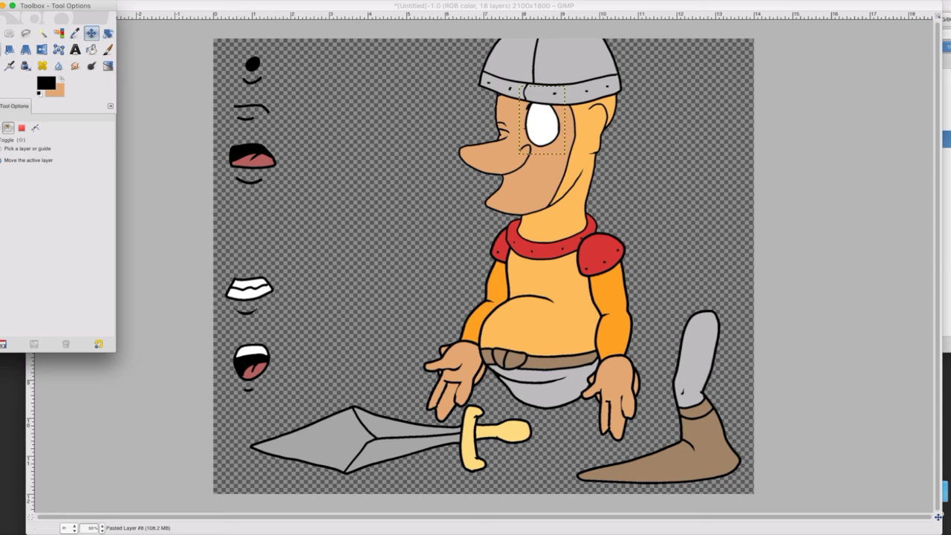
# Scale the near white oval eye down to about 1.09 in wide and 1.65 in high.
pyautogui.hotkey('shift', 't')
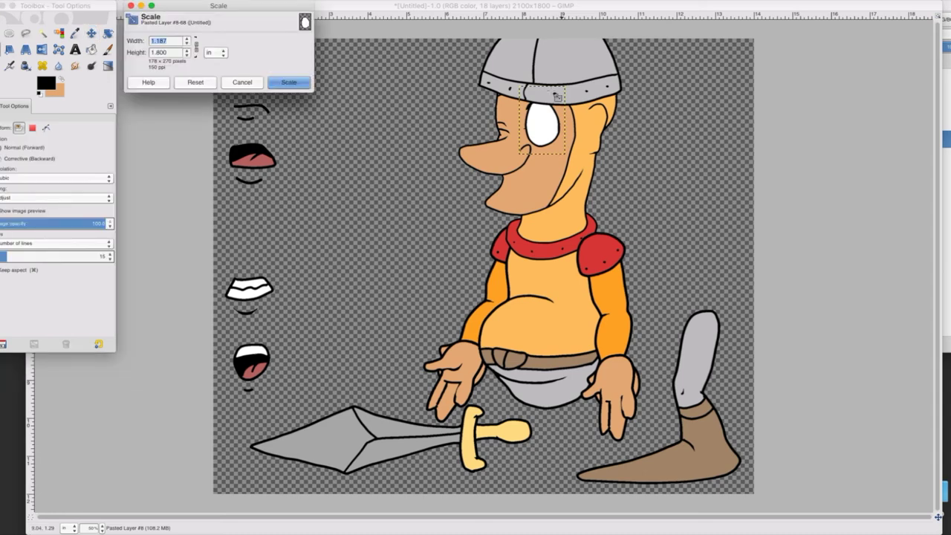
pyautogui.moveTo(556, 96); pyautogui.dragTo(551, 104)
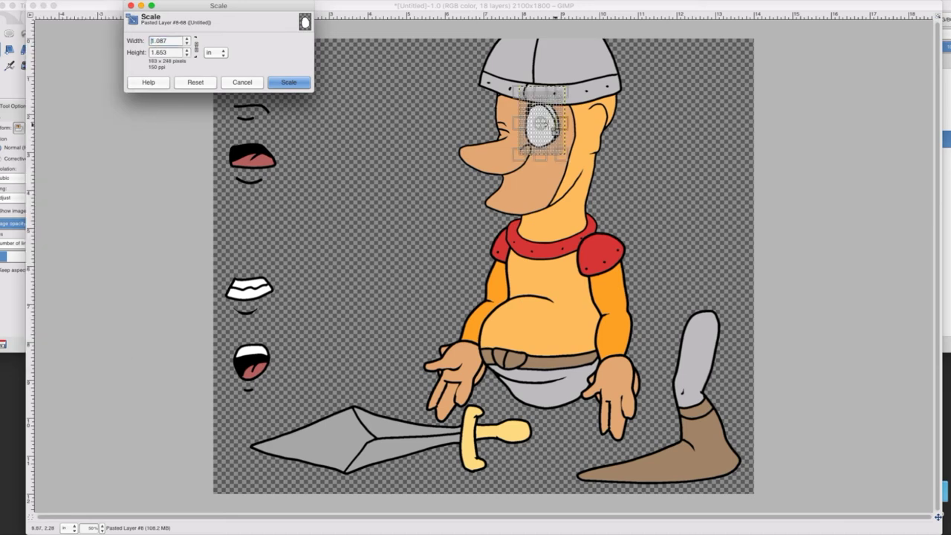
pyautogui.click(289, 83)
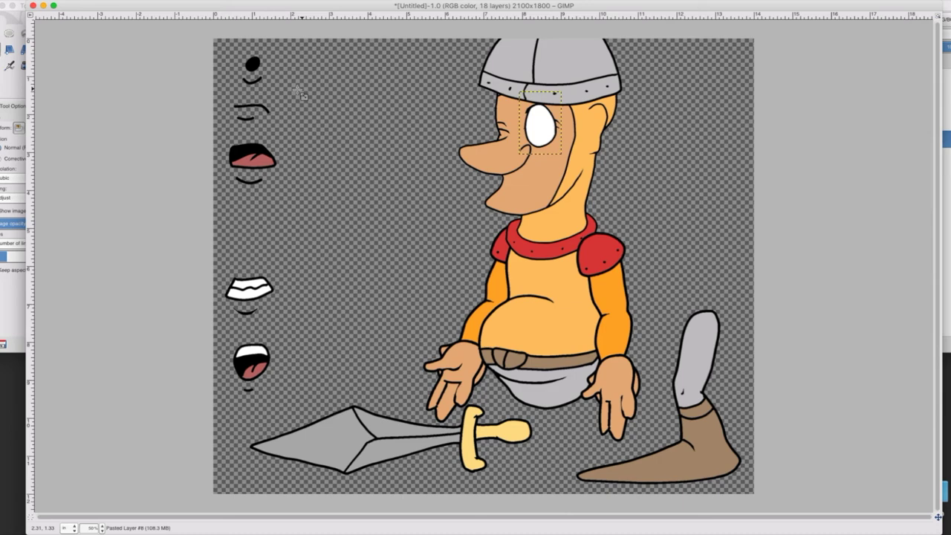
# Duplicate the white oval eye layer and move the copy onto the far eye beside the nose.
pyautogui.click(194, 2)
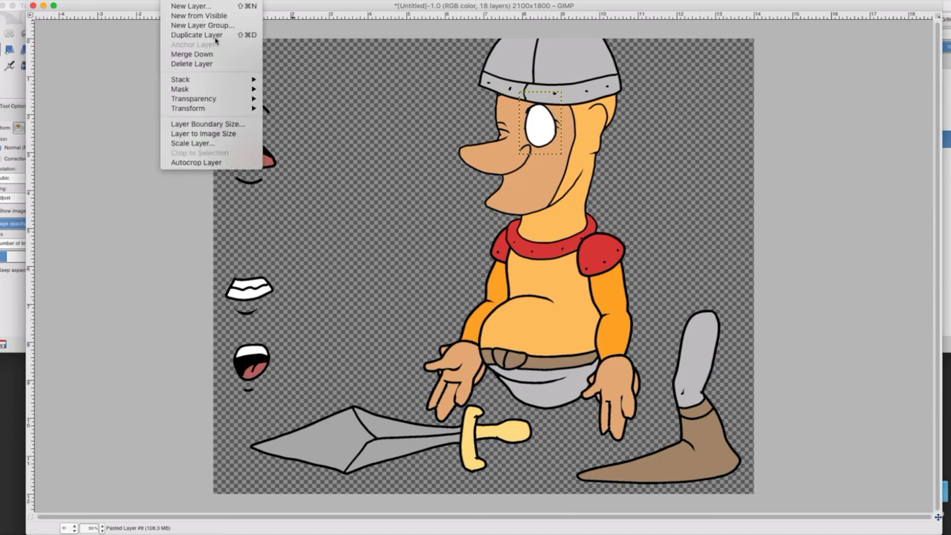
pyautogui.moveTo(262, 109)
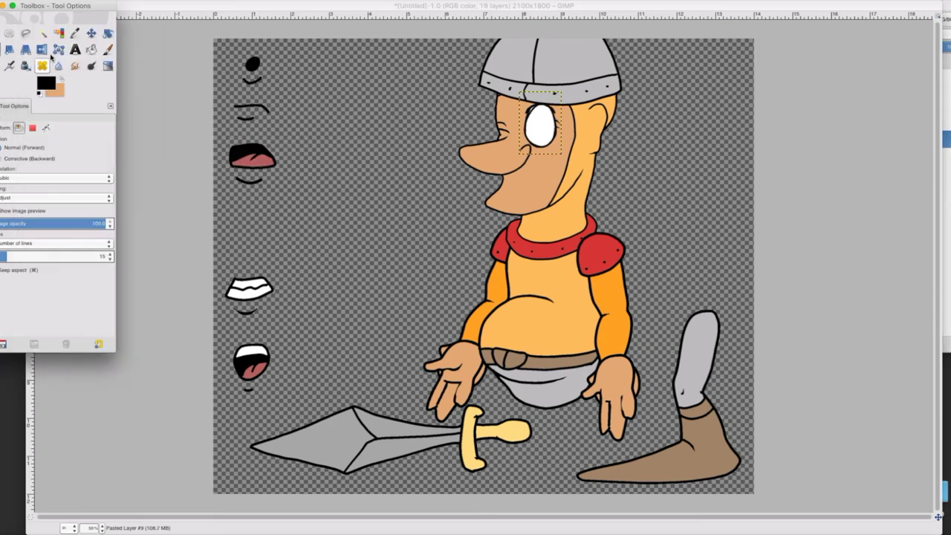
pyautogui.click(92, 33)
pyautogui.moveTo(524, 147); pyautogui.dragTo(499, 150)
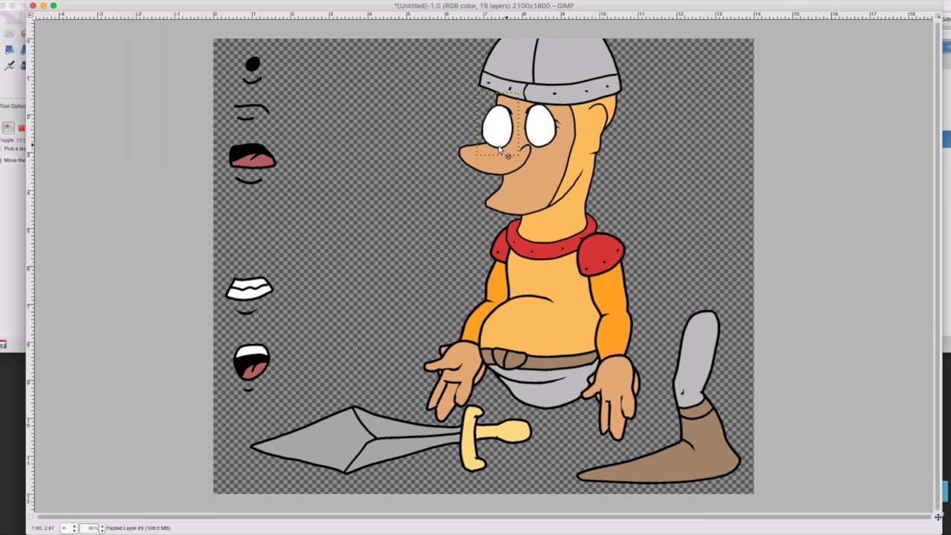
# Scale the far white oval eye to about 116 × 238 pixels and move it down against the bridge of the nose.
pyautogui.click(9, 65)
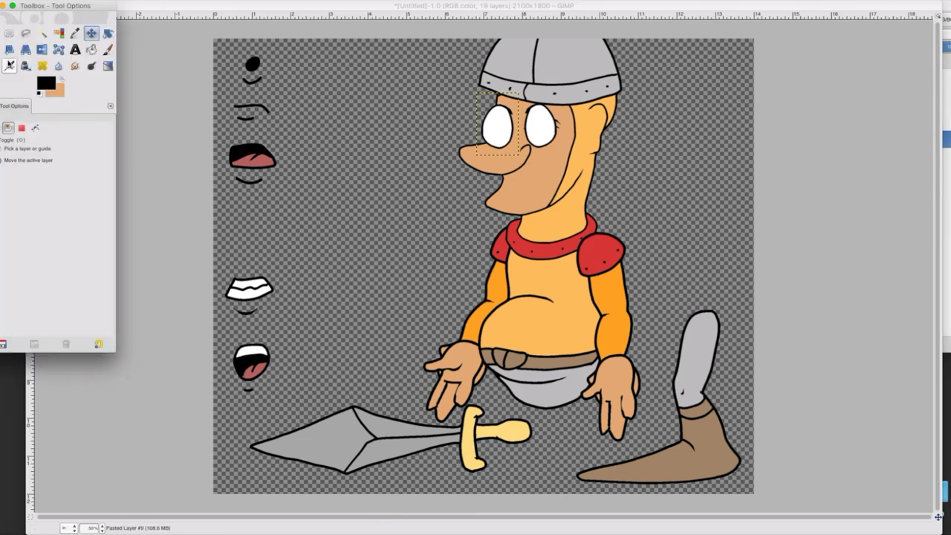
pyautogui.hotkey('shift', 't')
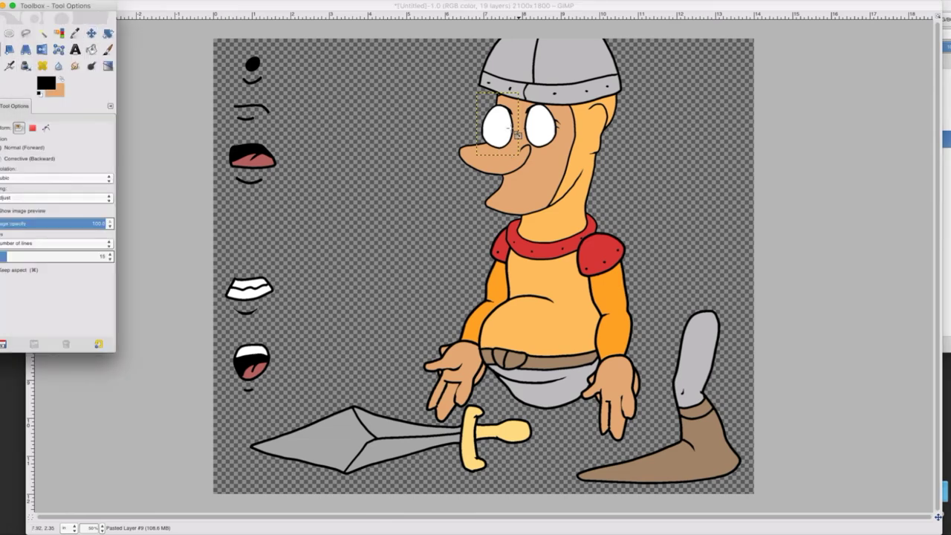
pyautogui.click(516, 134)
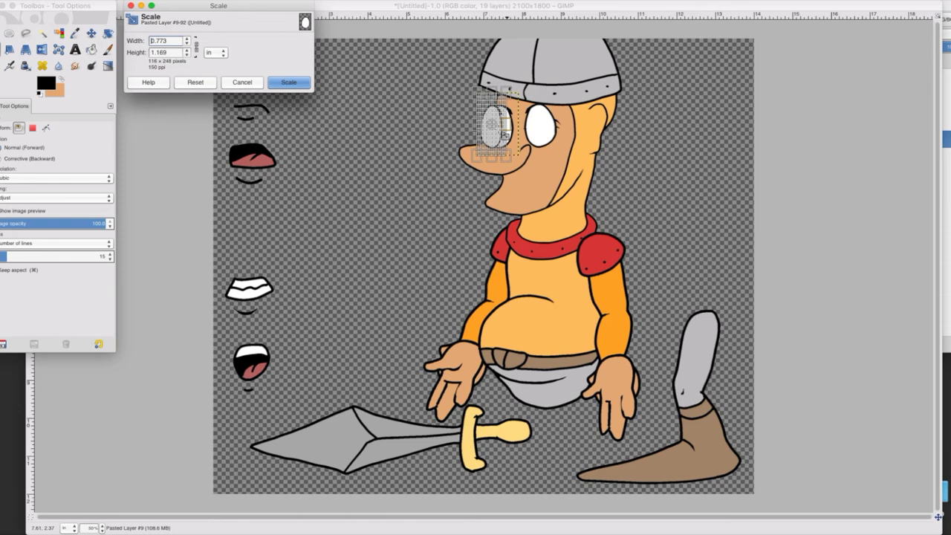
pyautogui.moveTo(505, 136); pyautogui.dragTo(488, 77)
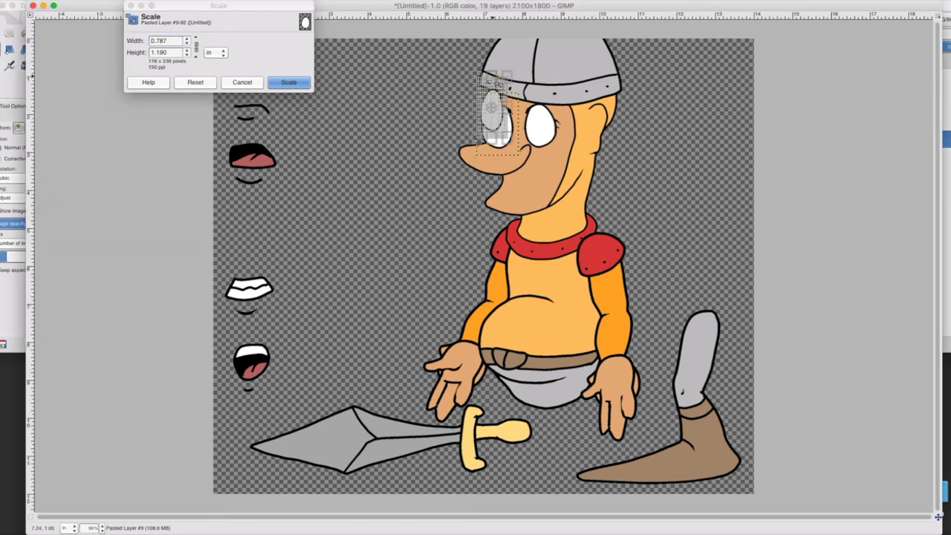
pyautogui.press('Return')
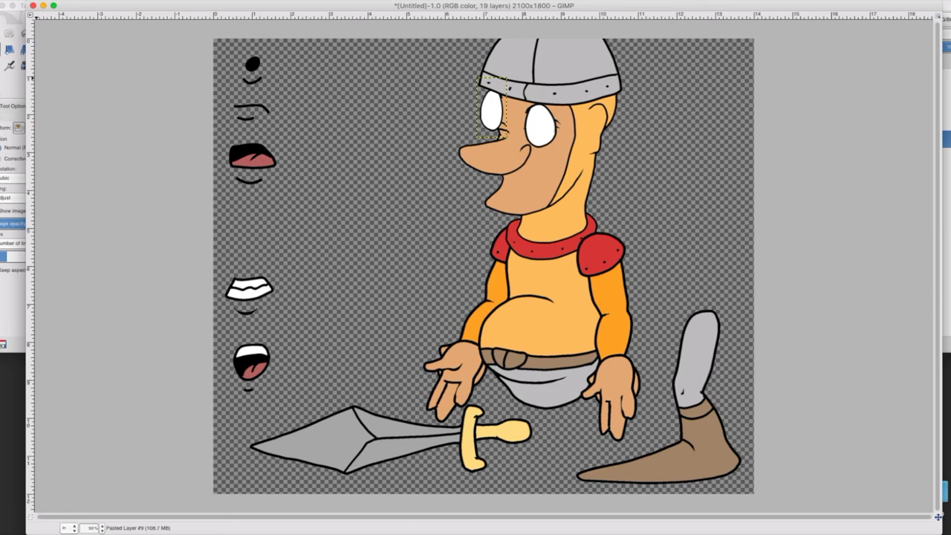
pyautogui.press('m')
pyautogui.moveTo(500, 128); pyautogui.dragTo(504, 141)
# Hide the far oval eye on Pasted Layer #9 and make the Face layer active.
pyautogui.click(947, 143)
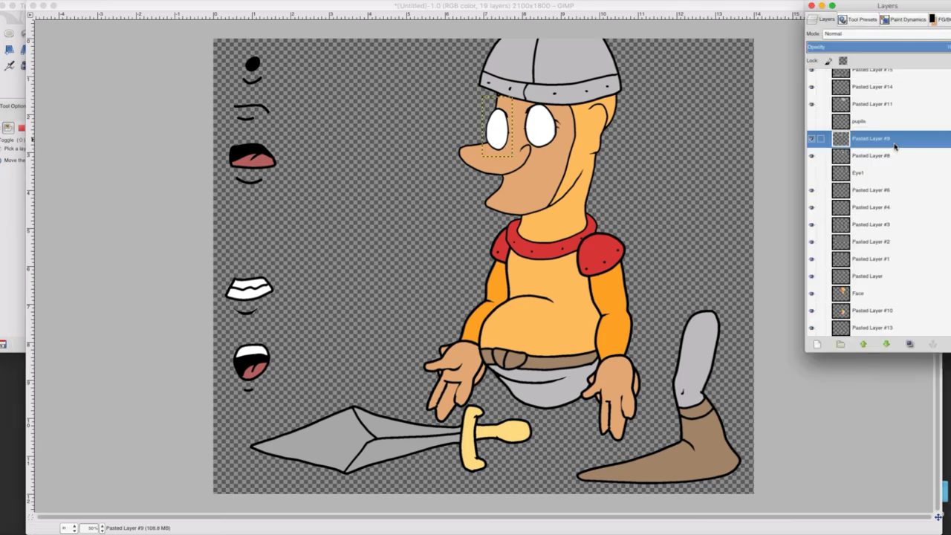
pyautogui.click(878, 293)
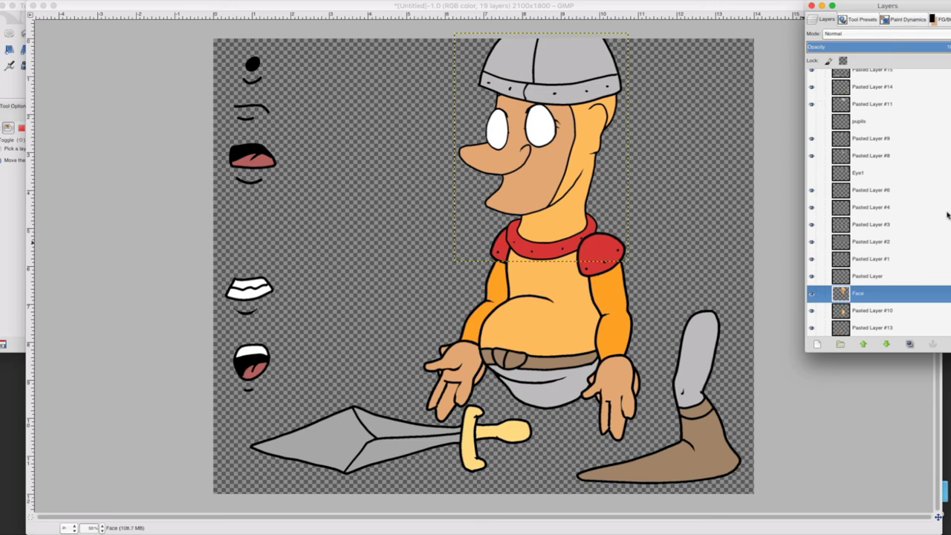
pyautogui.scroll(2, 947, 216)
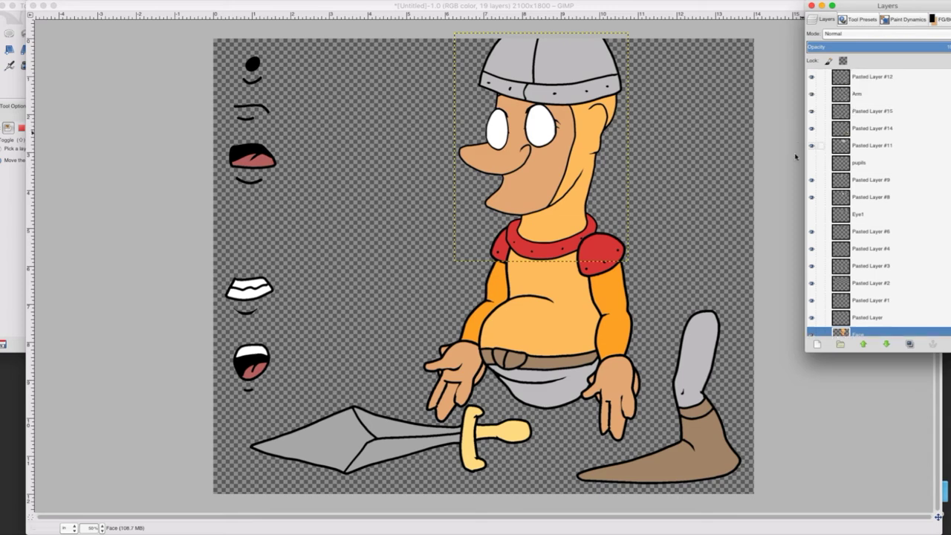
pyautogui.click(811, 180)
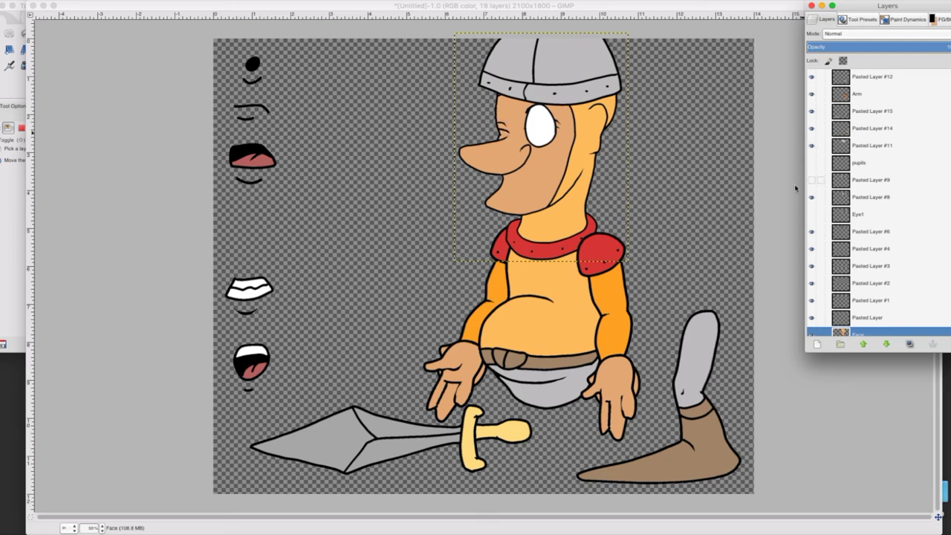
pyautogui.scroll(-3, 845, 277)
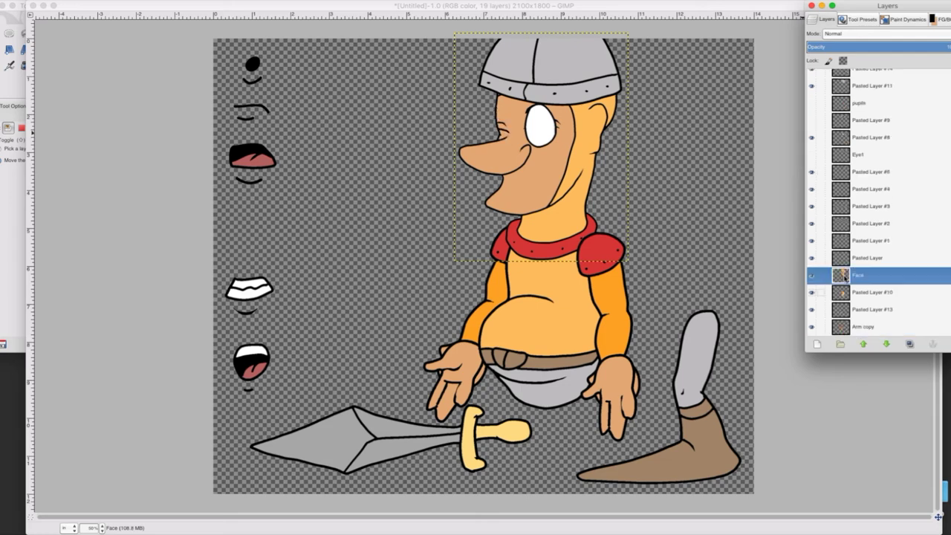
# Outline the nose on the Face layer with a closed Free Select selection, following its contour from bridge to nostril.
pyautogui.click(13, 85)
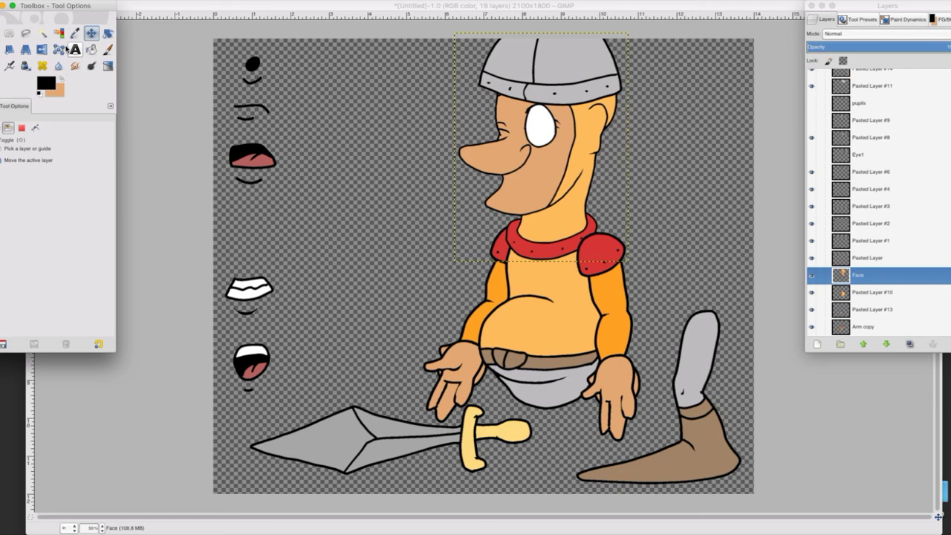
pyautogui.click(26, 33)
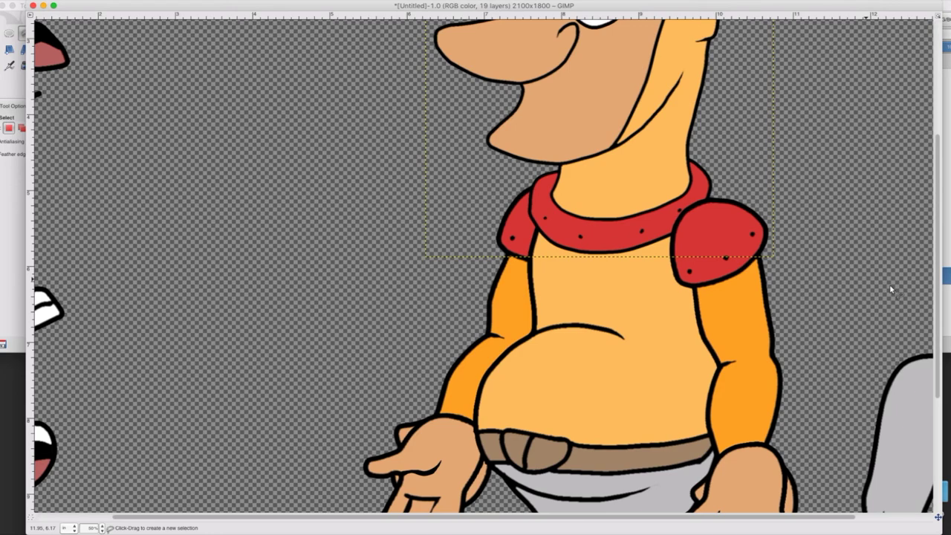
pyautogui.scroll(5, 889, 283)
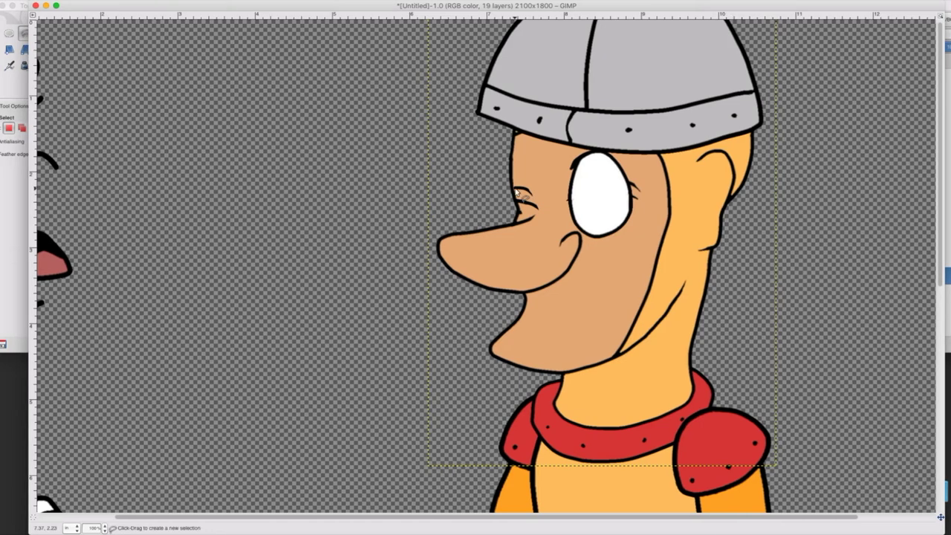
pyautogui.click(535, 215)
pyautogui.click(525, 219)
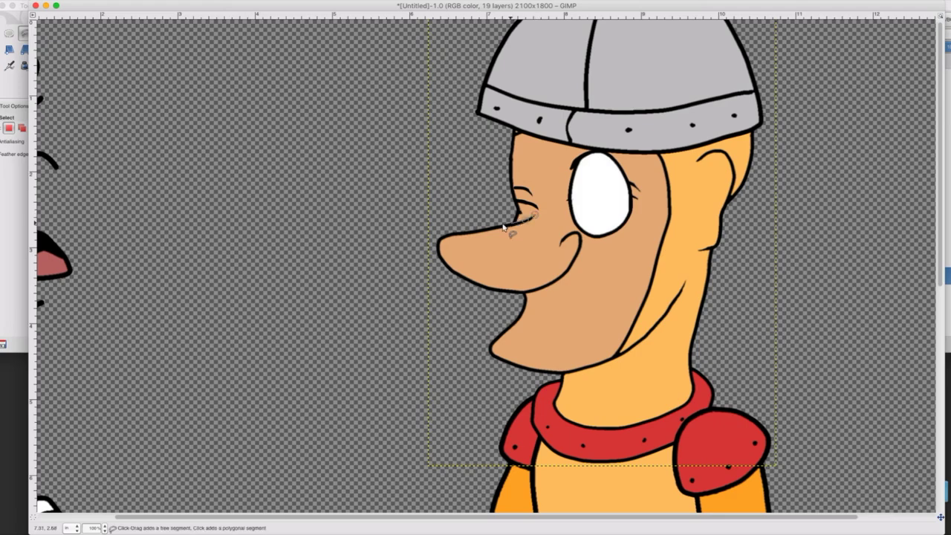
pyautogui.click(437, 225)
pyautogui.moveTo(432, 283)
pyautogui.mouseDown()
pyautogui.moveTo(534, 289)
pyautogui.moveTo(558, 278)
pyautogui.moveTo(572, 248)
pyautogui.moveTo(568, 234)
pyautogui.mouseUp()
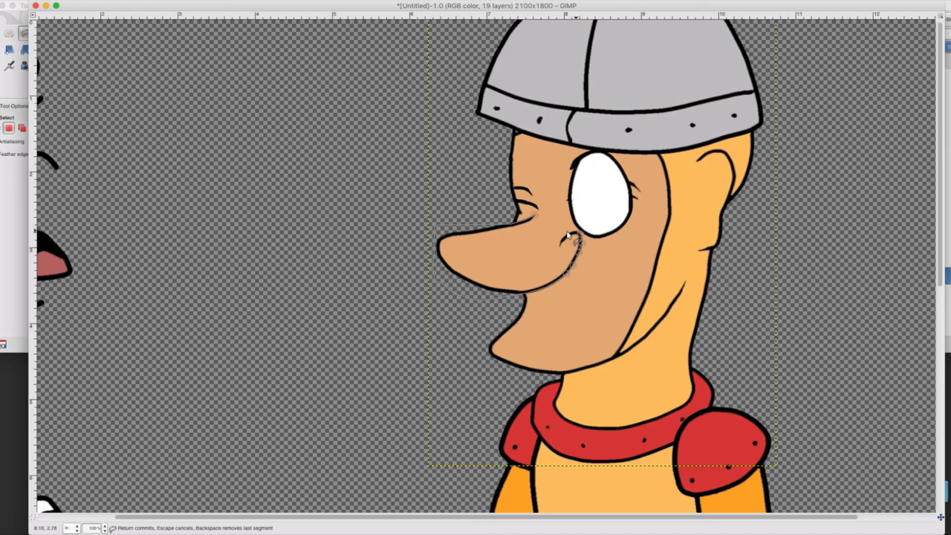
pyautogui.click(524, 218)
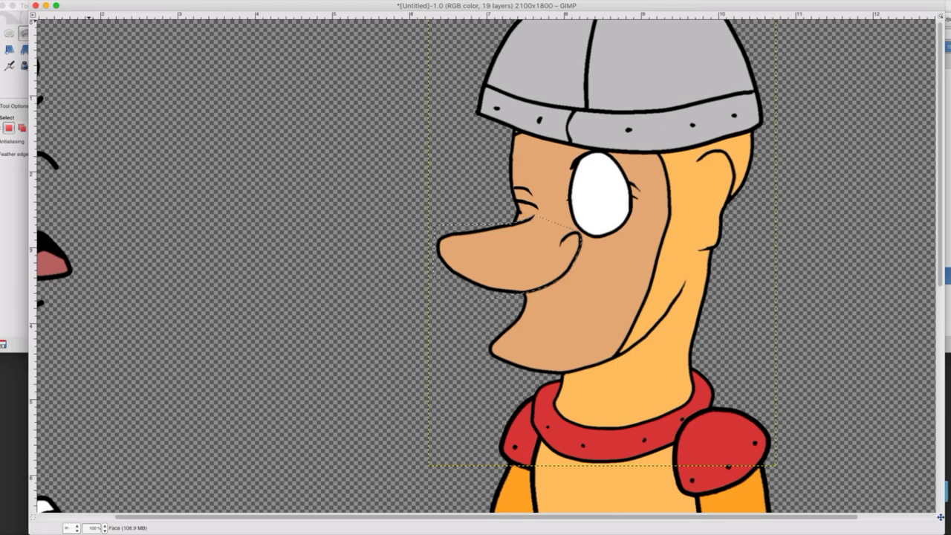
# Copy the selected nose into a new layer and reorder that layer directly above the helmet's Pasted Layer #11.
pyautogui.click(62, 0)
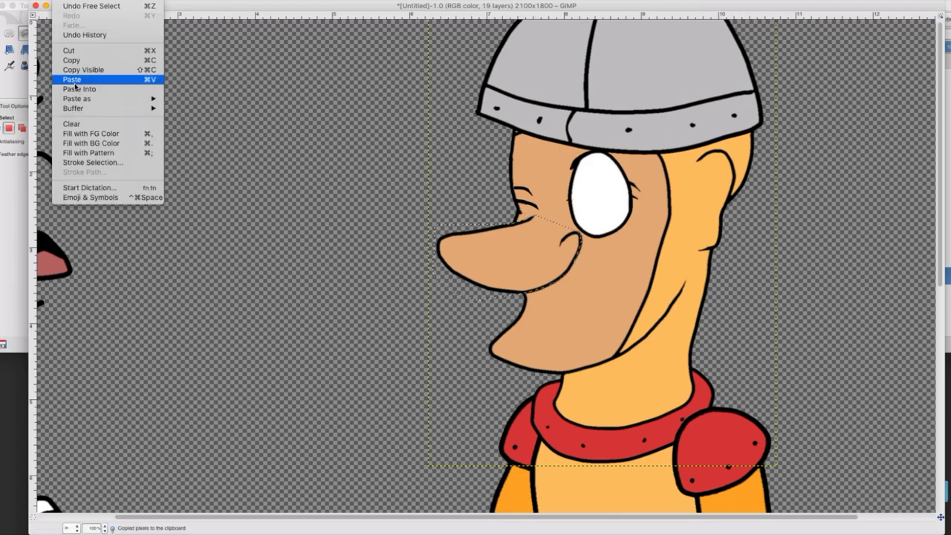
pyautogui.click(74, 81)
pyautogui.click(173, 0)
pyautogui.click(178, 9)
pyautogui.click(947, 146)
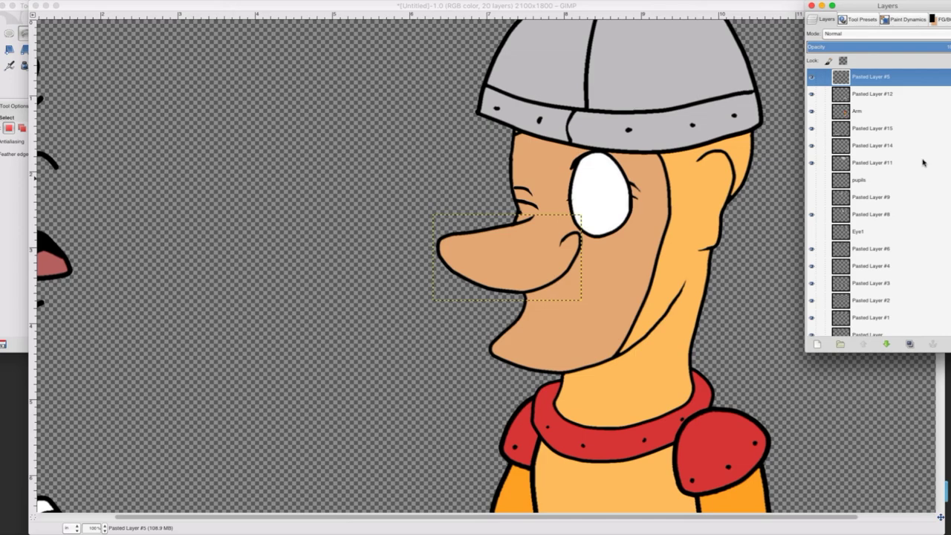
pyautogui.moveTo(923, 162); pyautogui.dragTo(856, 176)
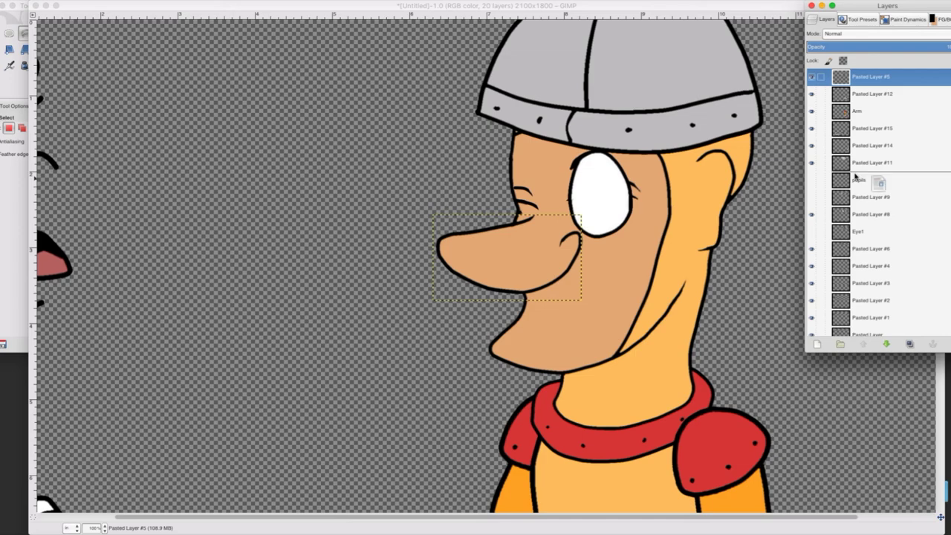
pyautogui.moveTo(855, 176); pyautogui.dragTo(806, 165)
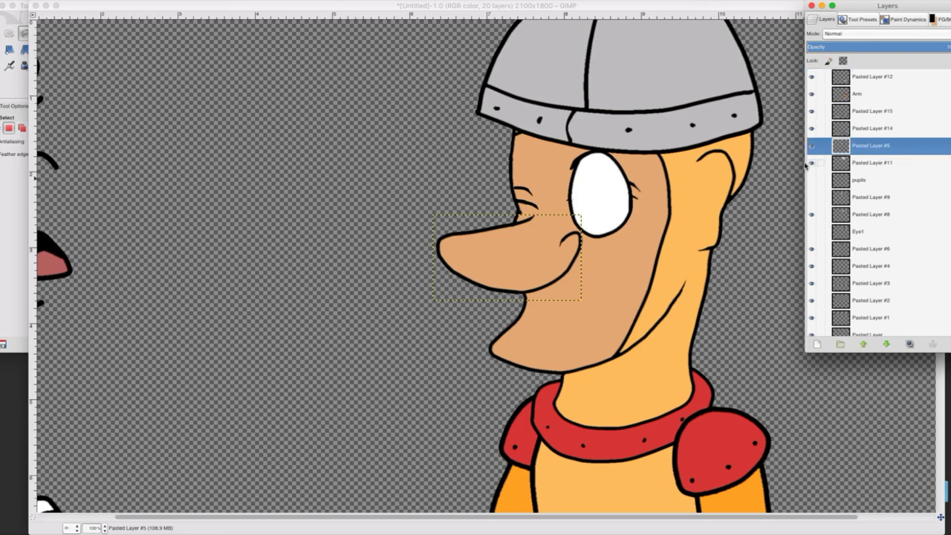
# Rename Pasted Layer #11 as Helmet.
pyautogui.doubleClick(858, 164)
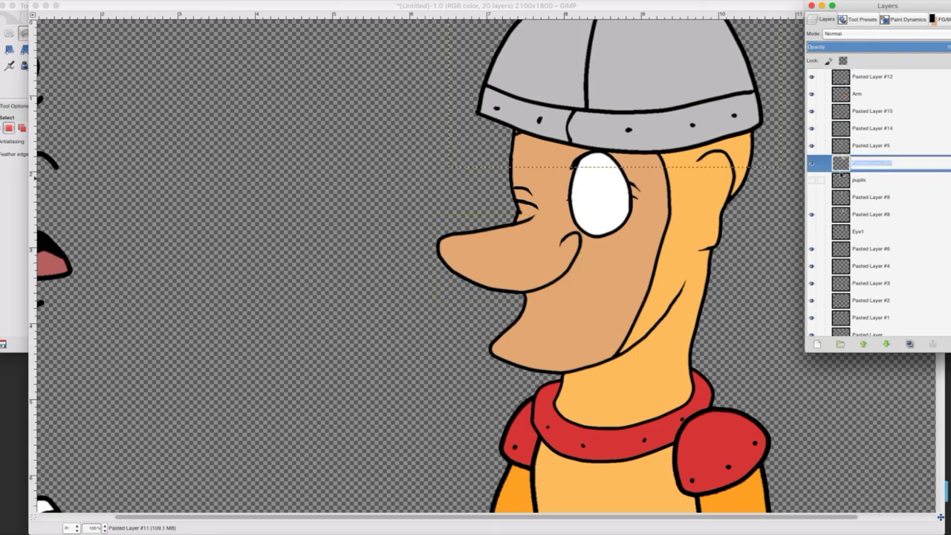
pyautogui.write('Helmet')
pyautogui.press('Return')
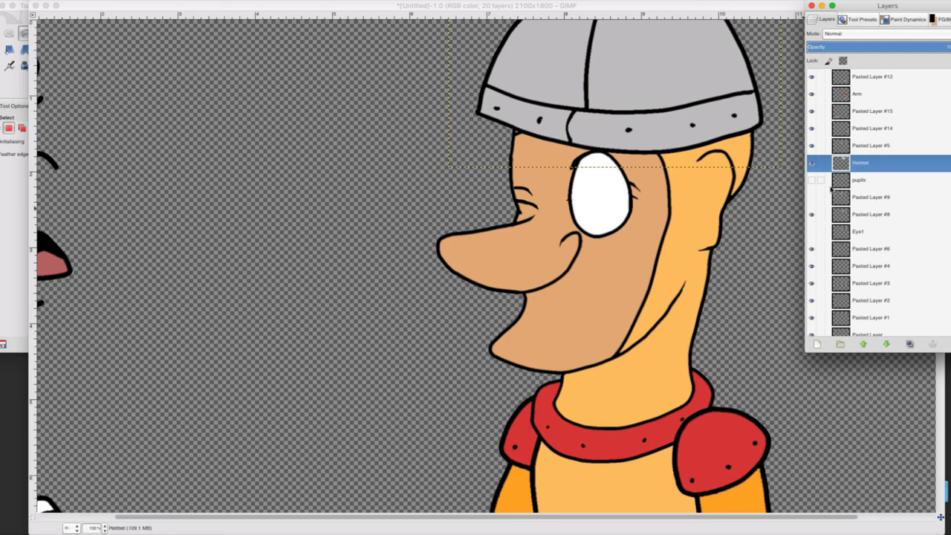
# Show the pupils layer and the far oval eye on Pasted Layer #9.
pyautogui.click(820, 185)
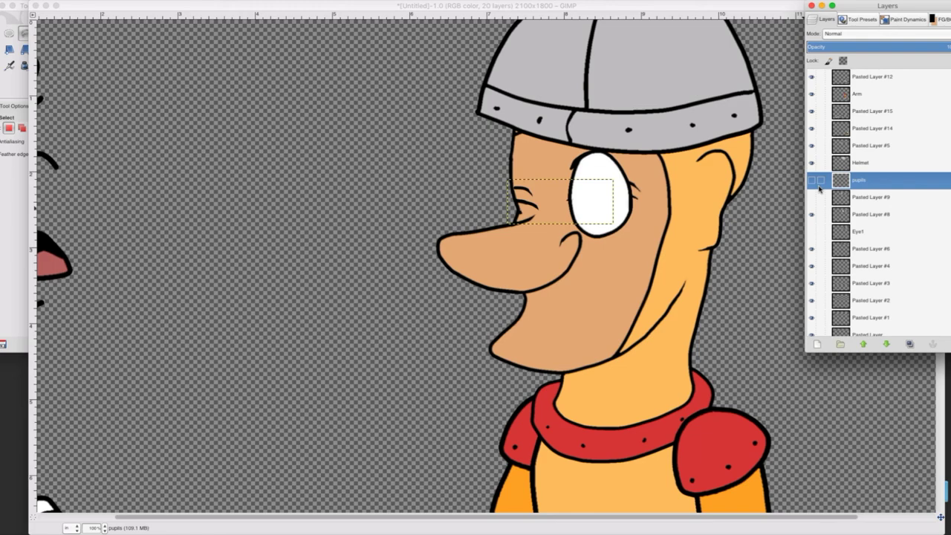
pyautogui.click(812, 179)
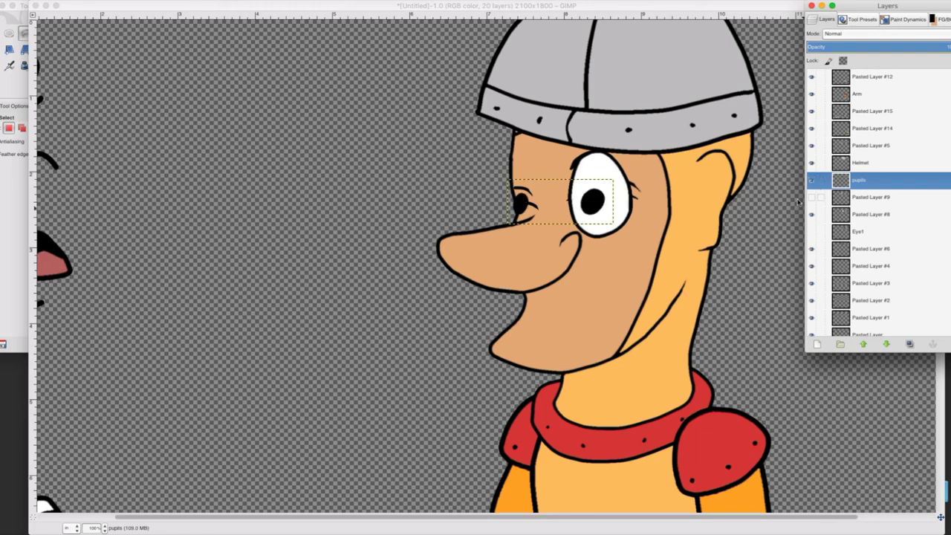
pyautogui.click(811, 197)
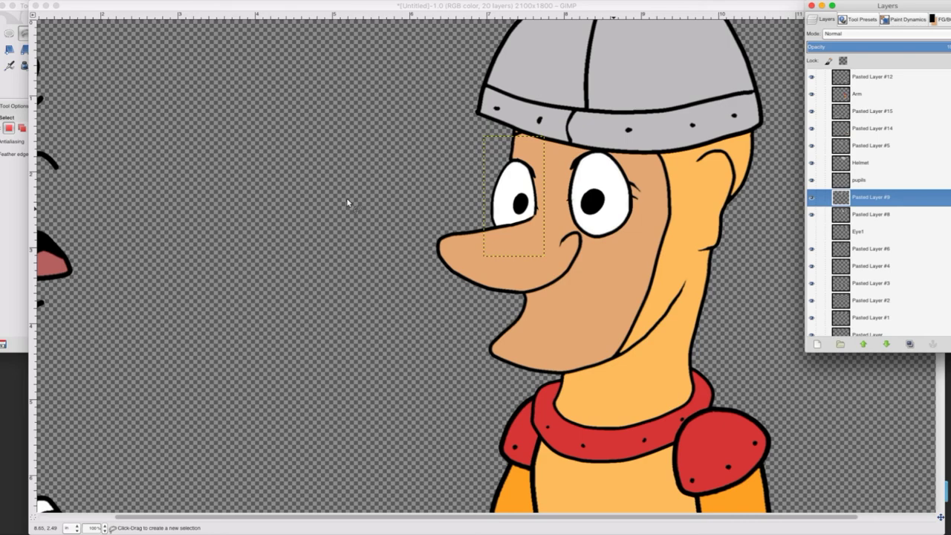
# Nudge the far oval eye slightly upward and scale it to about 0.67 in wide and 1.36 in high behind the nose.
pyautogui.click(15, 88)
pyautogui.click(91, 33)
pyautogui.moveTo(516, 217); pyautogui.dragTo(517, 214)
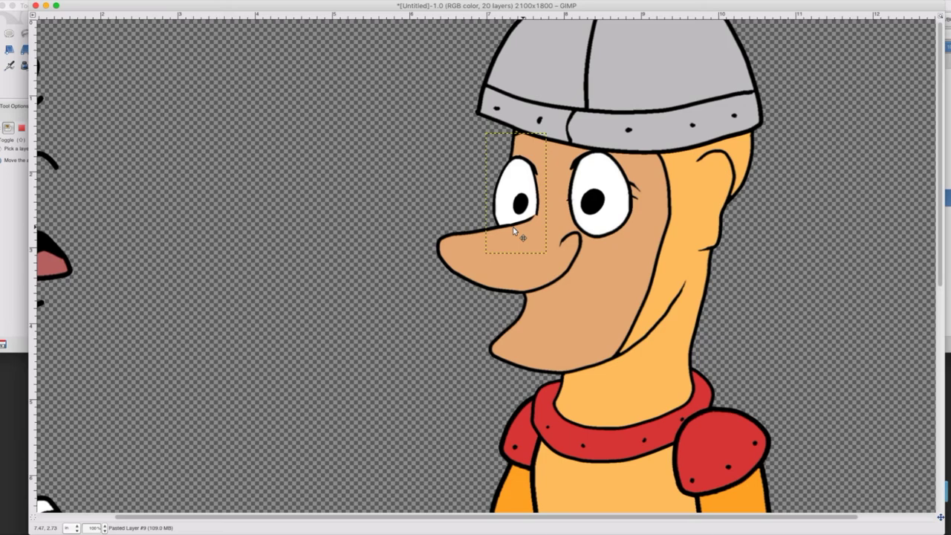
pyautogui.click(9, 50)
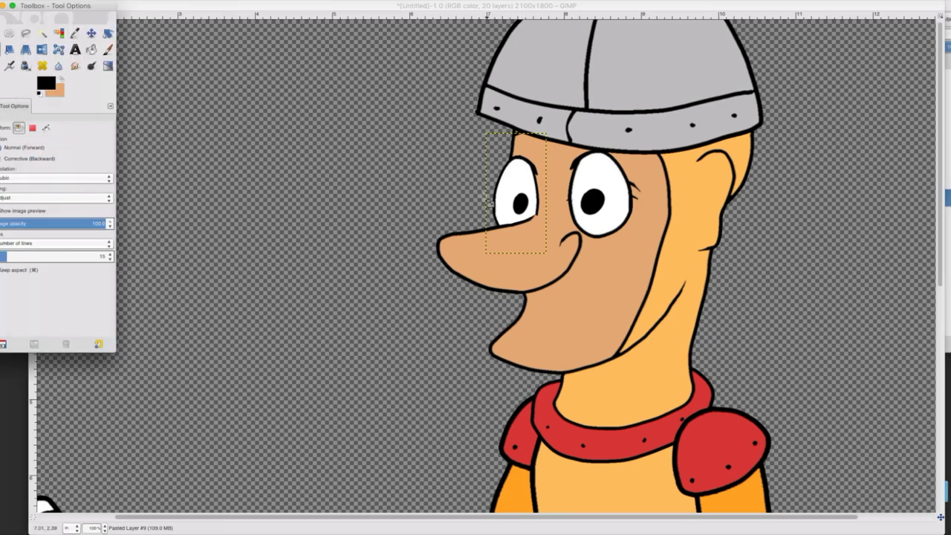
pyautogui.click(491, 201)
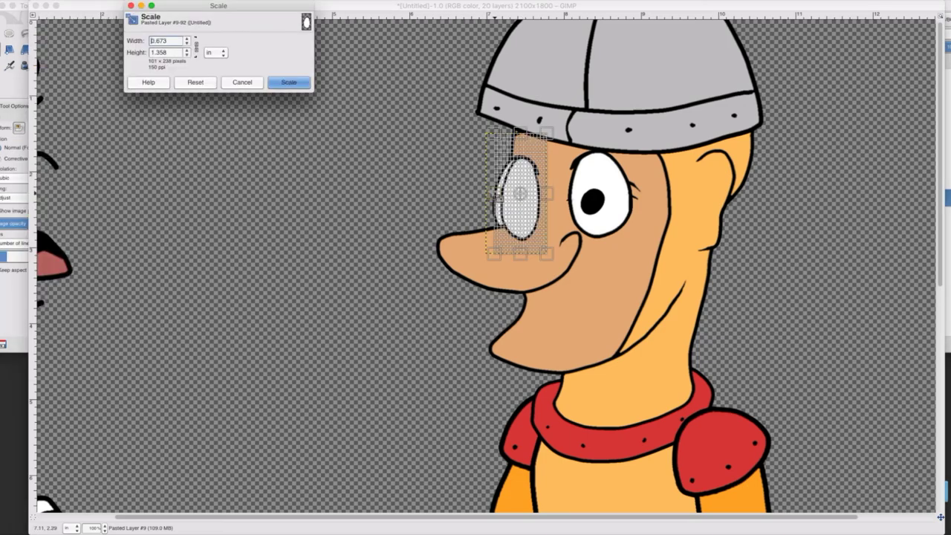
pyautogui.press('Return')
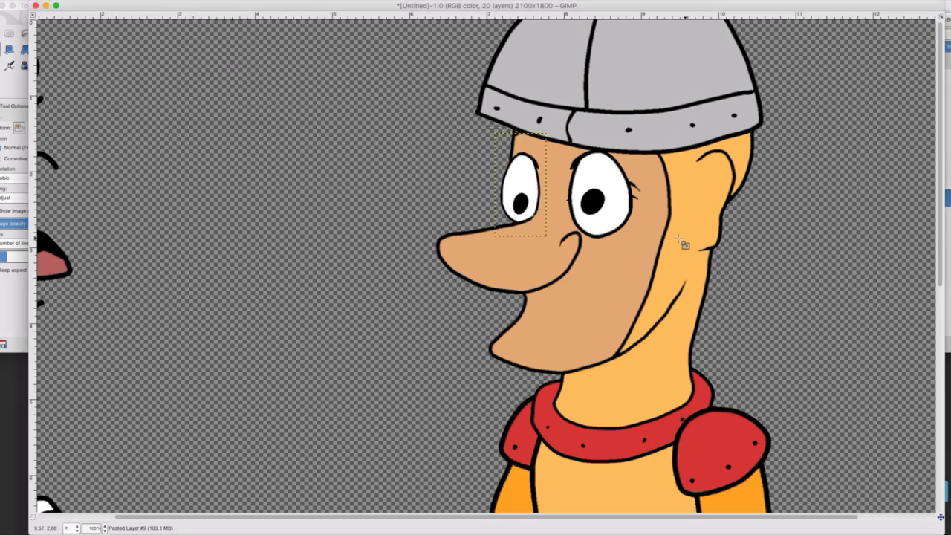
# Rename the topmost layer, Pasted Layer #12, as Nose.
pyautogui.click(948, 235)
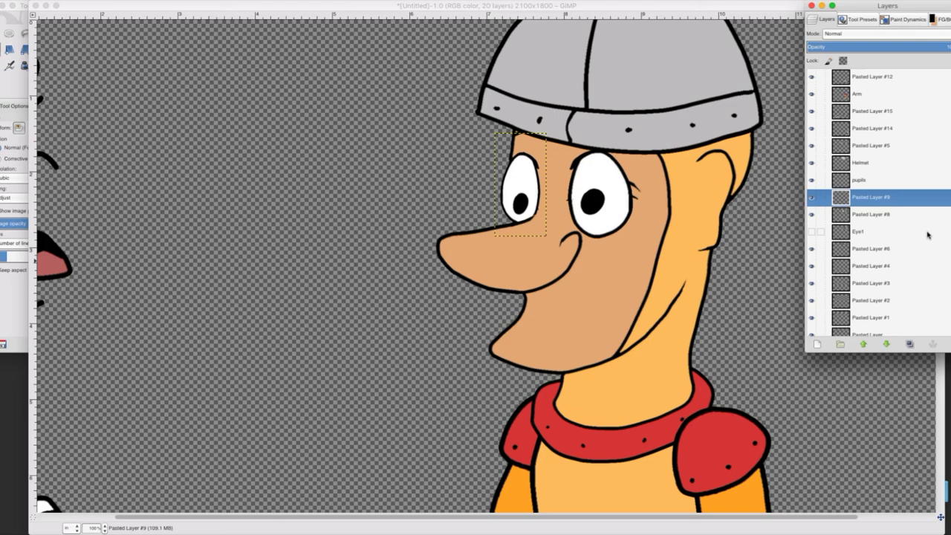
pyautogui.doubleClick(855, 80)
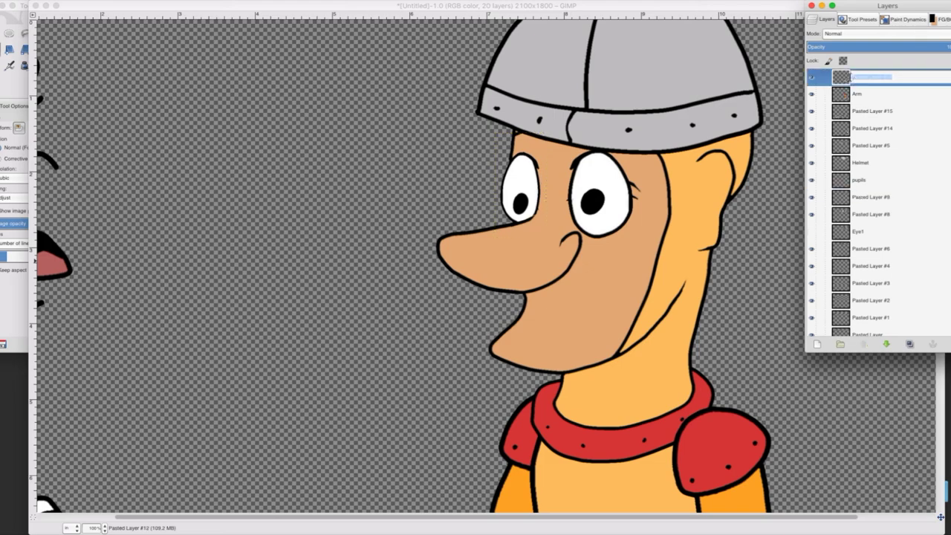
pyautogui.write('Nose')
pyautogui.press('Return')
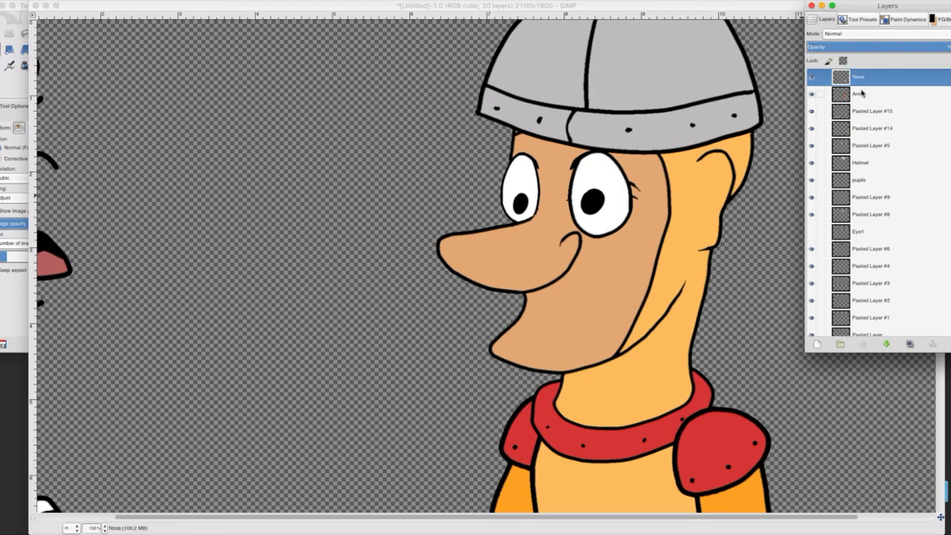
# Check what the topmost layer contains by toggling its visibility, and select Pasted Layer #5 to compare.
pyautogui.click(811, 76)
pyautogui.click(812, 77)
pyautogui.click(853, 147)
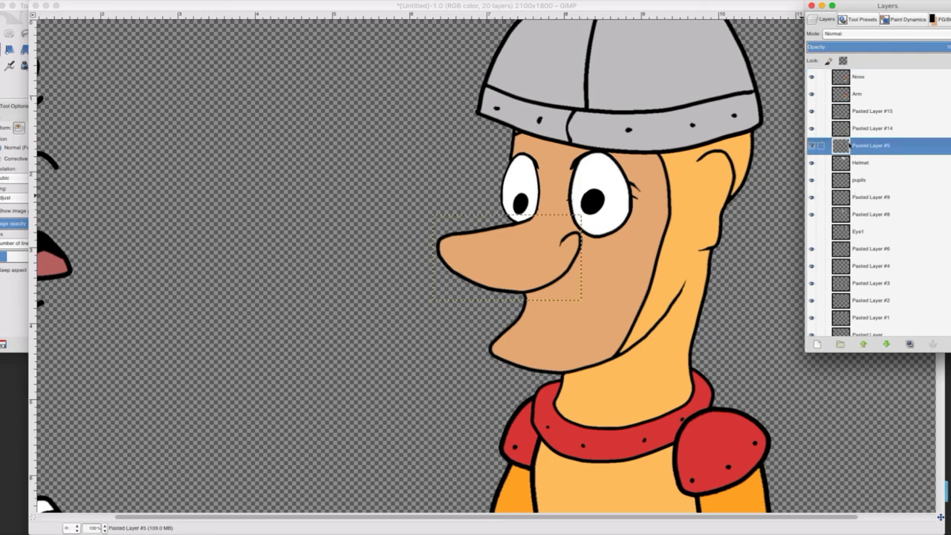
# Clear the name Nose from the topmost layer so it takes a generic layer name.
pyautogui.click(843, 79)
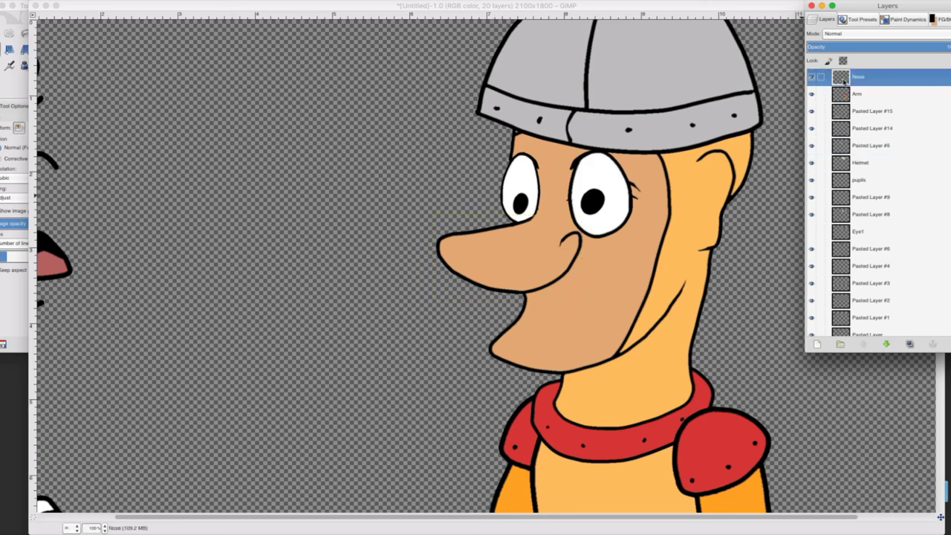
pyautogui.doubleClick(846, 79)
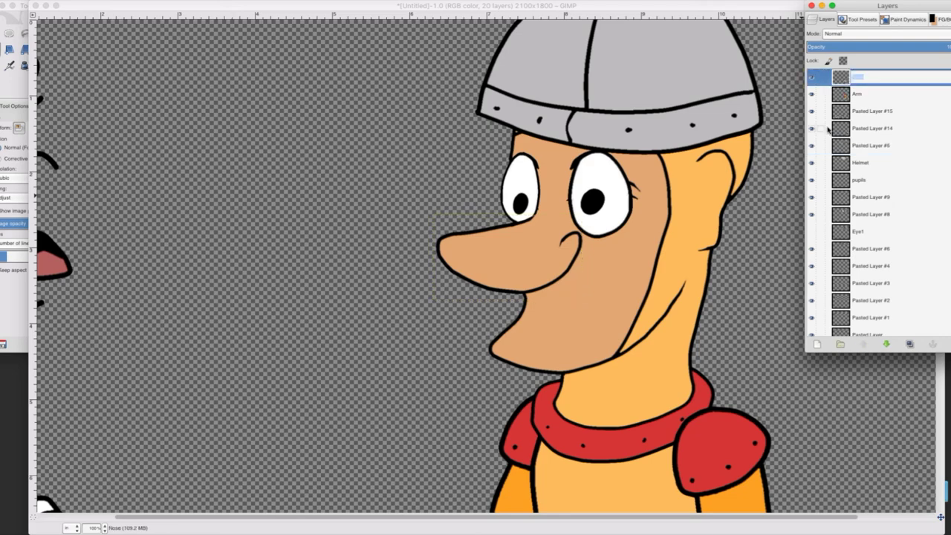
pyautogui.press('BackSpace')
pyautogui.press('Return')
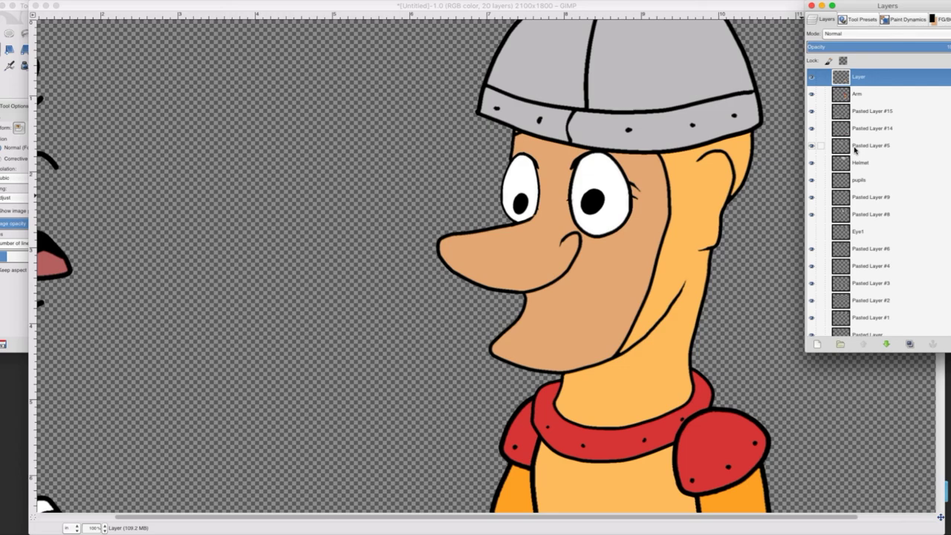
# Open the name of the copied nose's layer, Pasted Layer #5, for editing.
pyautogui.doubleClick(856, 146)
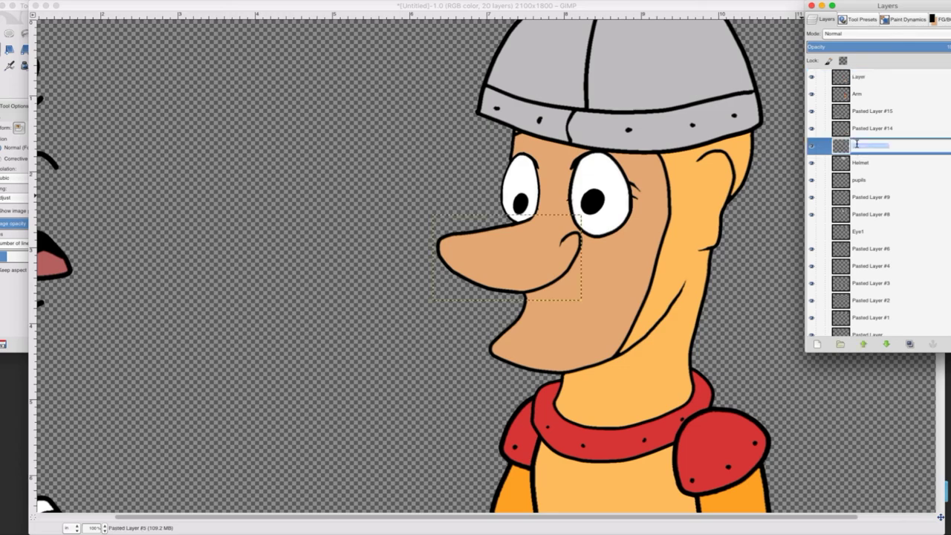
# Name the nose's layer "Nose", and hide and reshow it to check its contents.
pyautogui.write('Nose')
pyautogui.press('Return')
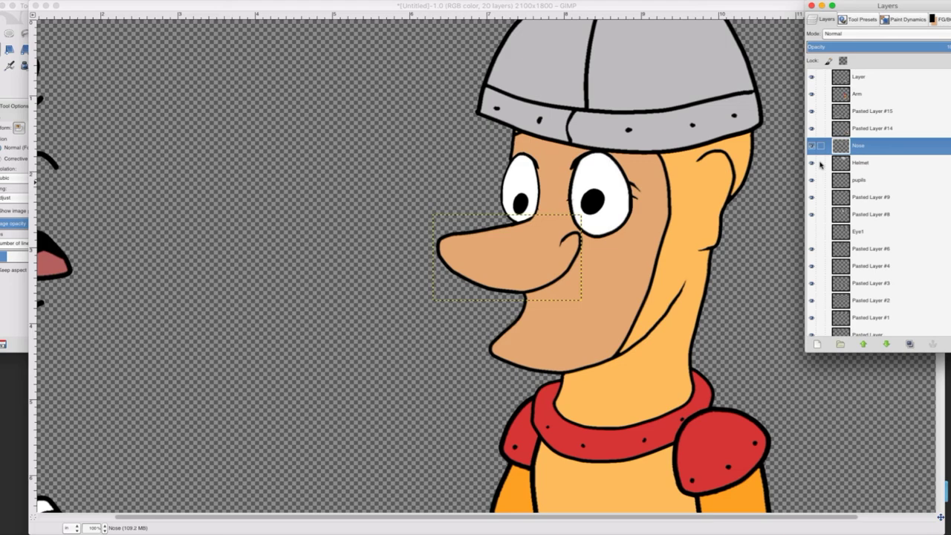
pyautogui.click(812, 146)
pyautogui.click(856, 247)
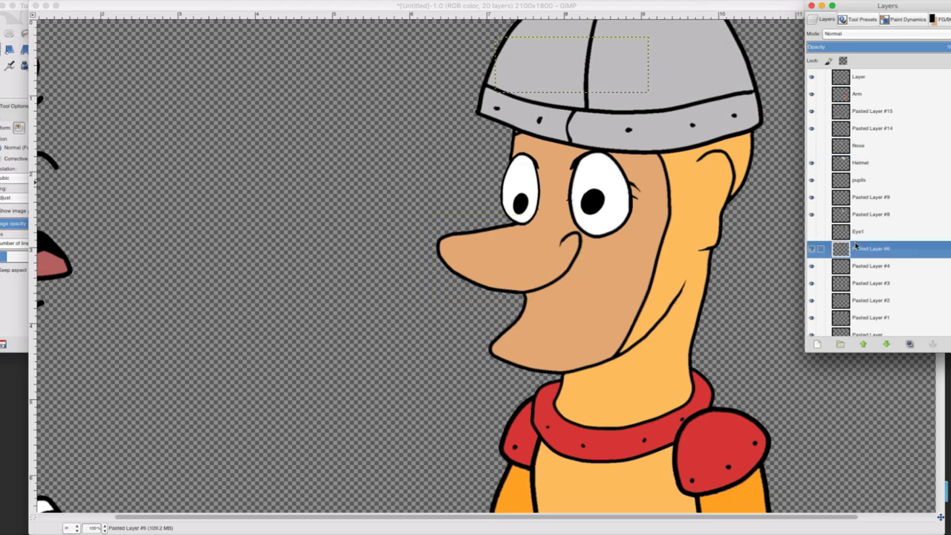
pyautogui.click(811, 145)
pyautogui.click(854, 148)
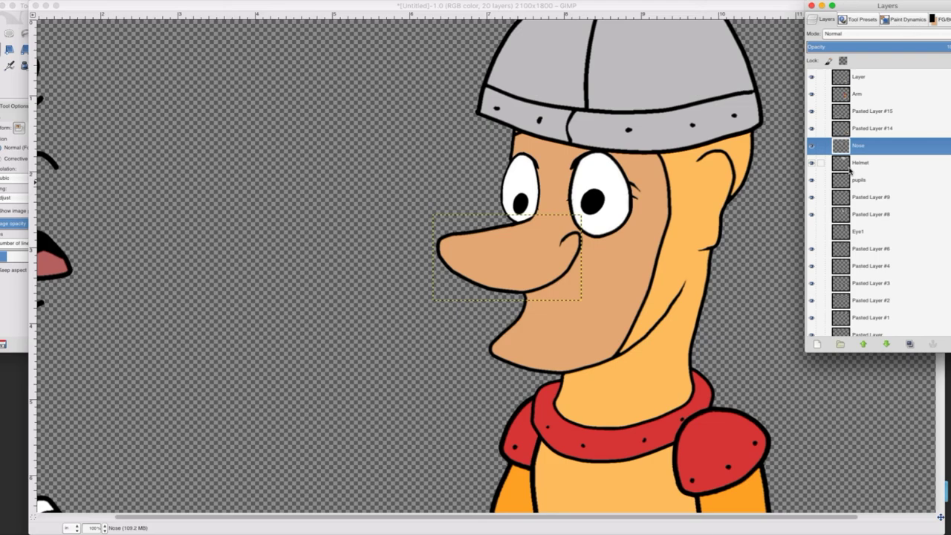
# Merge Pasted Layer #9 down into Pasted Layer #8 and rename the merged wide-eyes layer "Eyeswide".
pyautogui.click(851, 179)
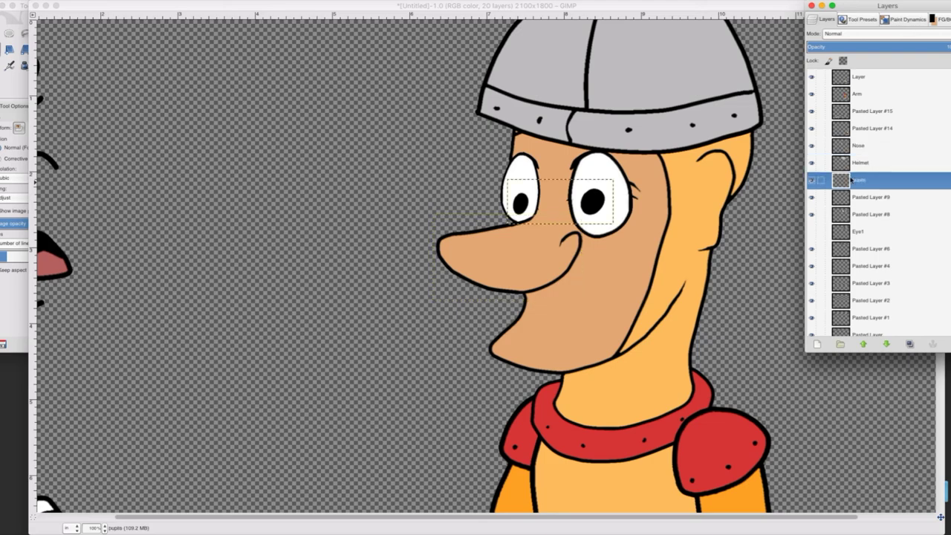
pyautogui.rightClick(868, 197)
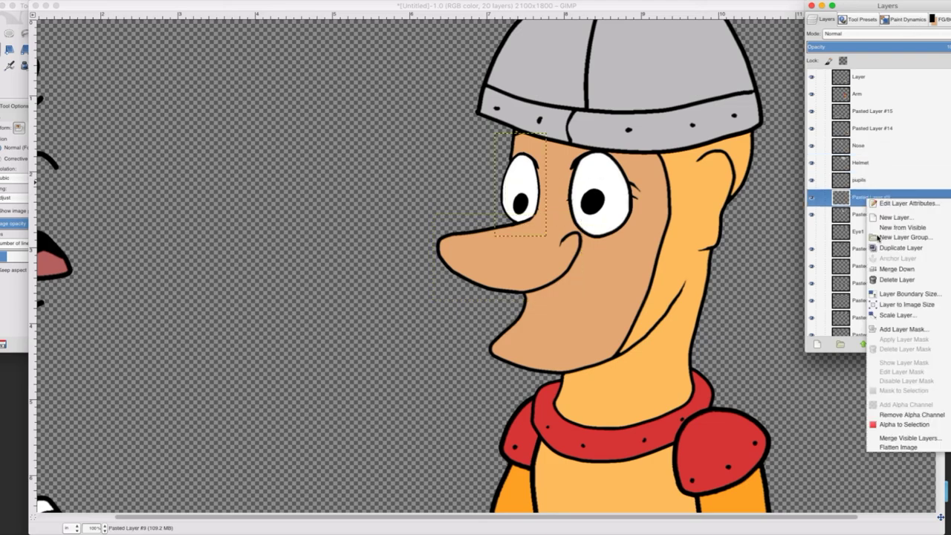
pyautogui.click(896, 269)
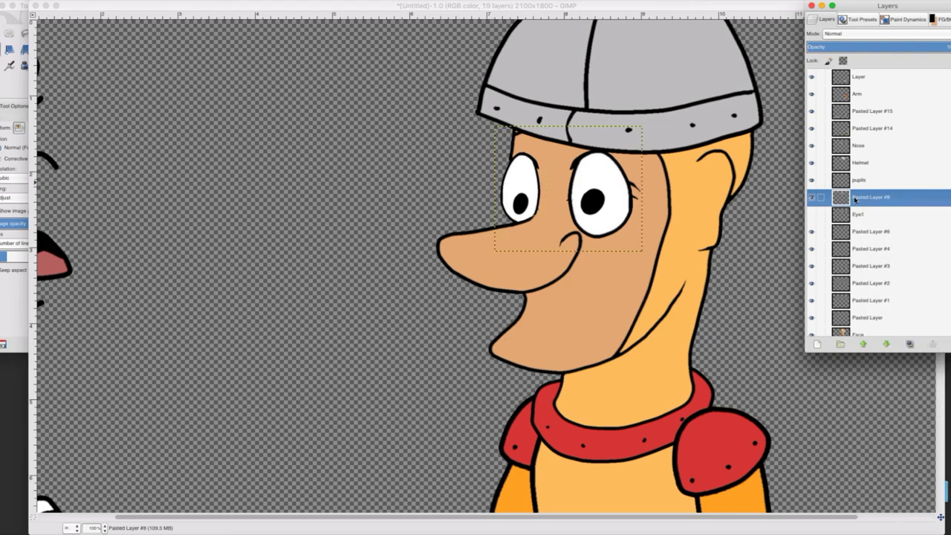
pyautogui.doubleClick(869, 196)
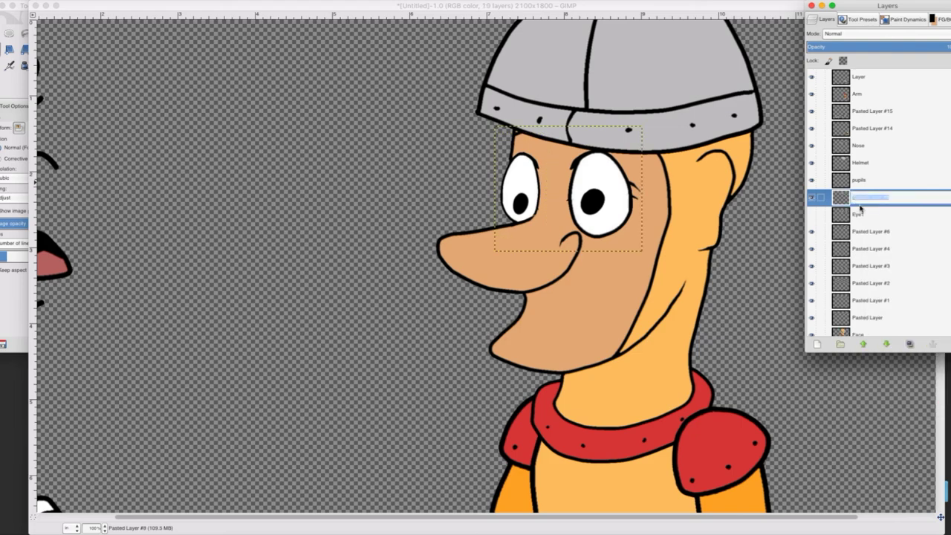
pyautogui.write('Eyeswide')
pyautogui.press('Return')
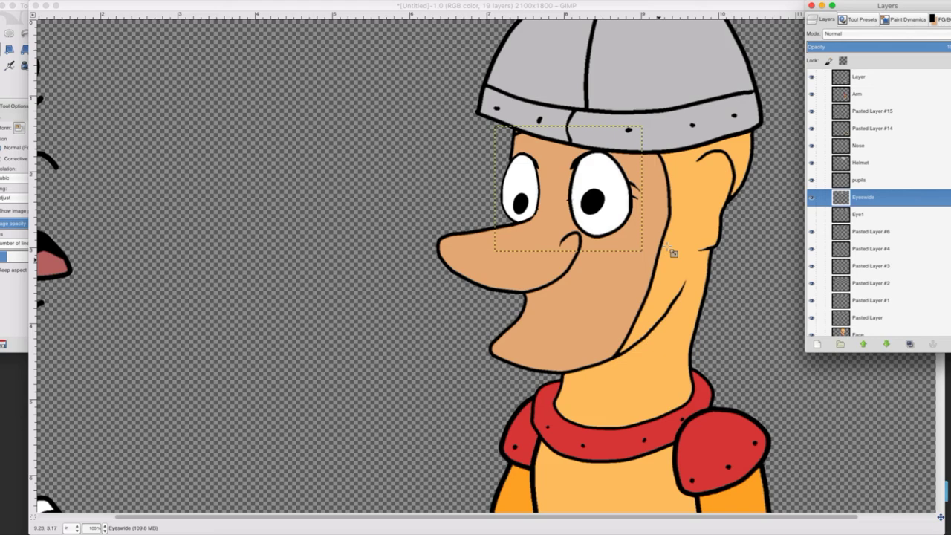
# Hide the Eyeswide layer and show Eye1, toggling the pupils layer off and back on to check it.
pyautogui.click(810, 197)
pyautogui.click(811, 214)
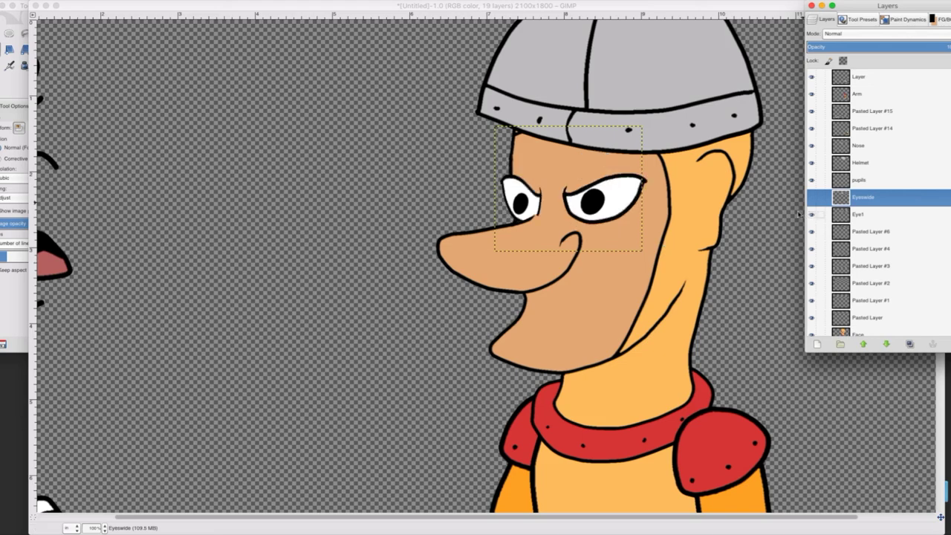
pyautogui.click(811, 214)
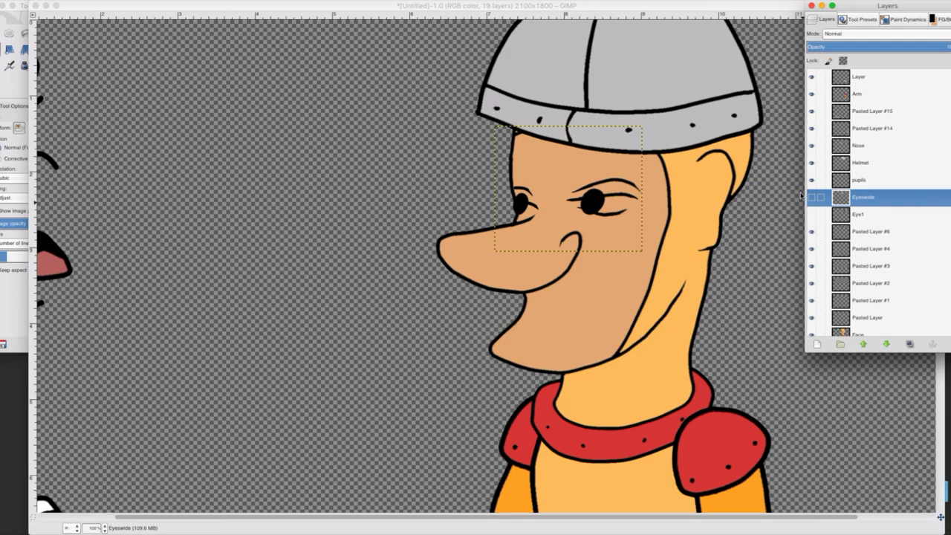
pyautogui.click(811, 215)
pyautogui.click(811, 180)
pyautogui.click(810, 179)
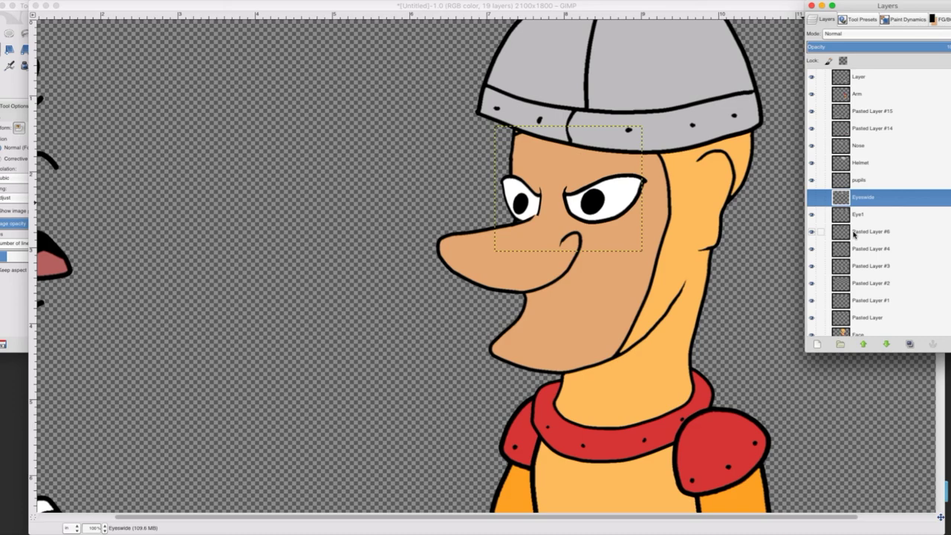
# Select the Face layer and export the image as Lirk.psd in the SpoofTrailers folder.
pyautogui.click(853, 235)
pyautogui.scroll(-2, 859, 286)
pyautogui.click(858, 282)
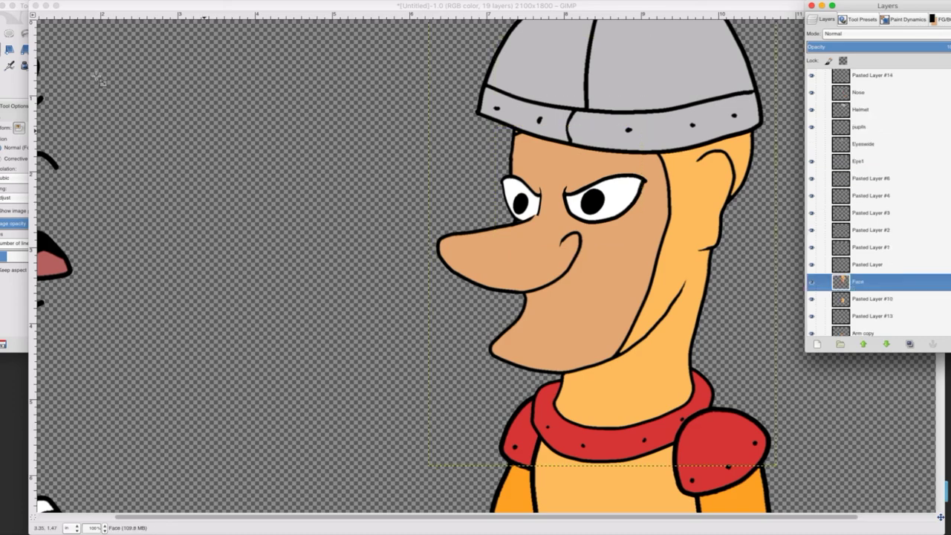
pyautogui.click(41, 1)
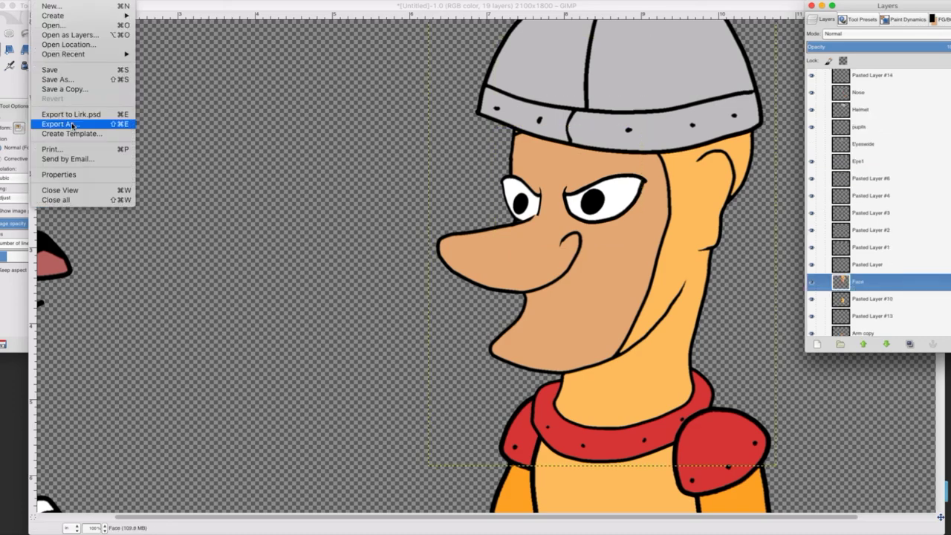
pyautogui.click(72, 125)
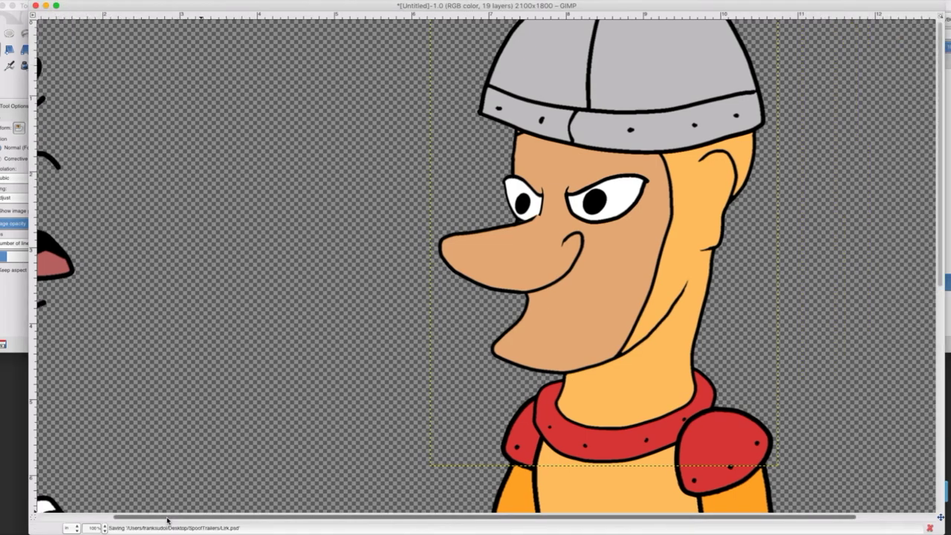
# Move the round open mouth on Pasted Layer onto the face, just below the nose.
pyautogui.moveTo(167, 518); pyautogui.dragTo(92, 517)
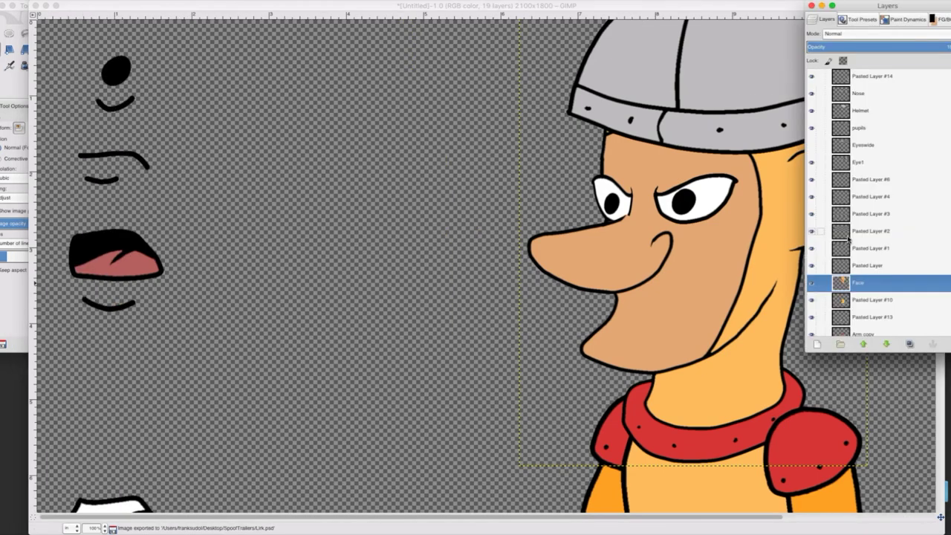
pyautogui.click(854, 265)
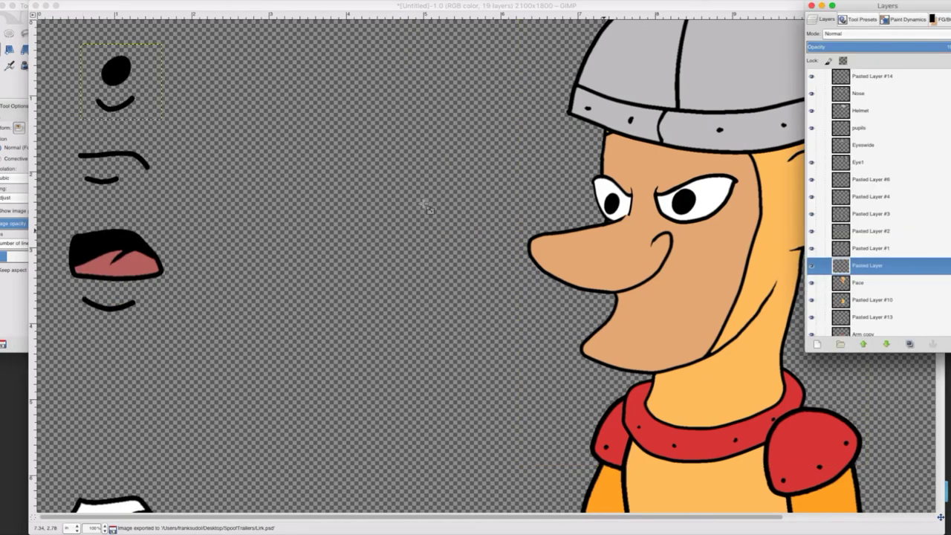
pyautogui.click(15, 84)
pyautogui.click(92, 33)
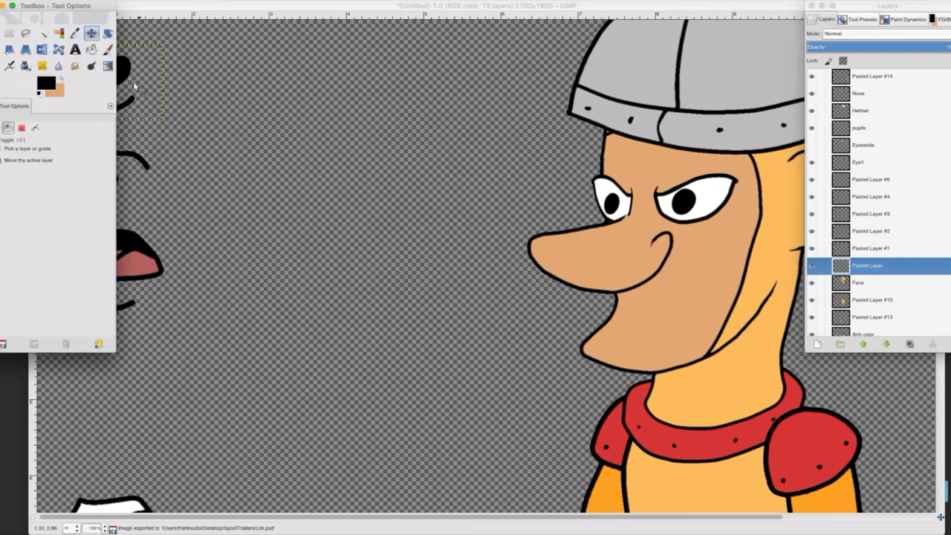
pyautogui.click(638, 319)
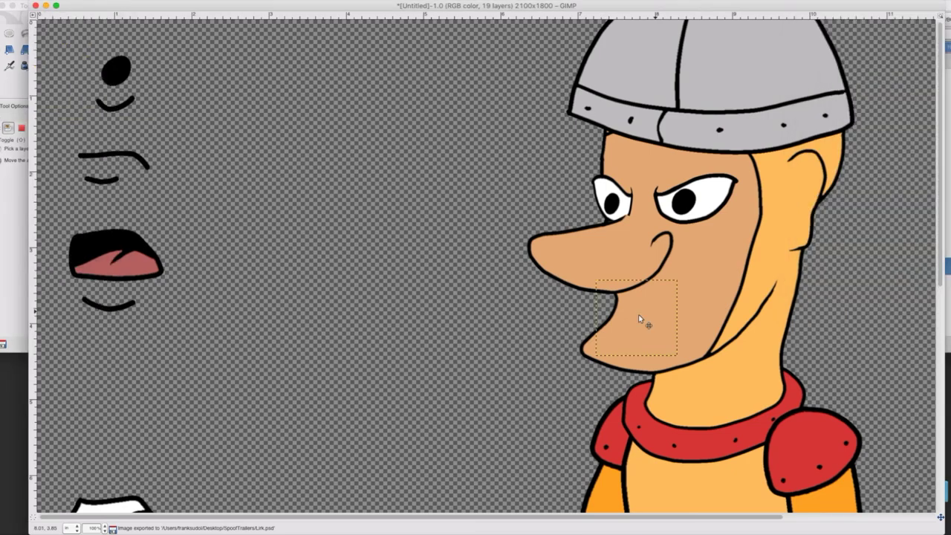
pyautogui.moveTo(639, 319); pyautogui.dragTo(642, 307)
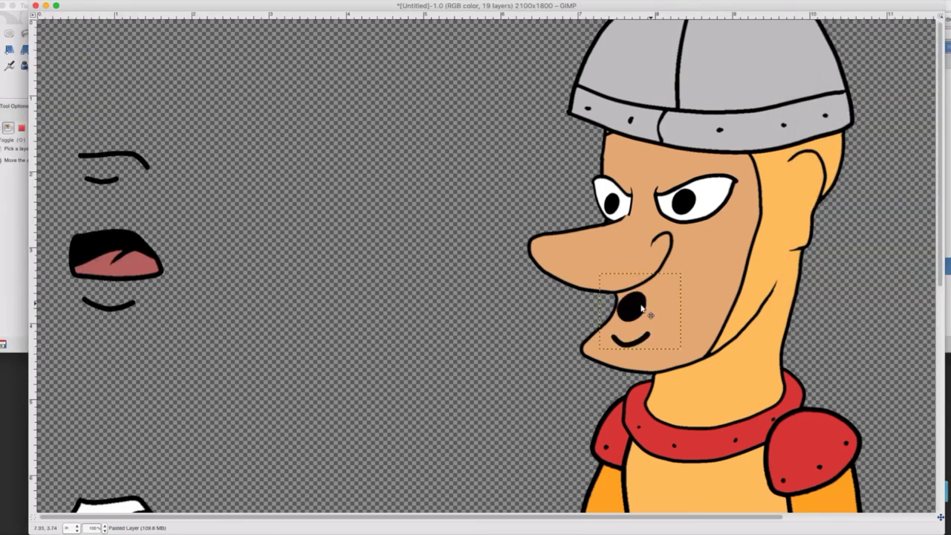
# Smudge the curved lip line below the round mouth to thin and taper its end.
pyautogui.click(2, 70)
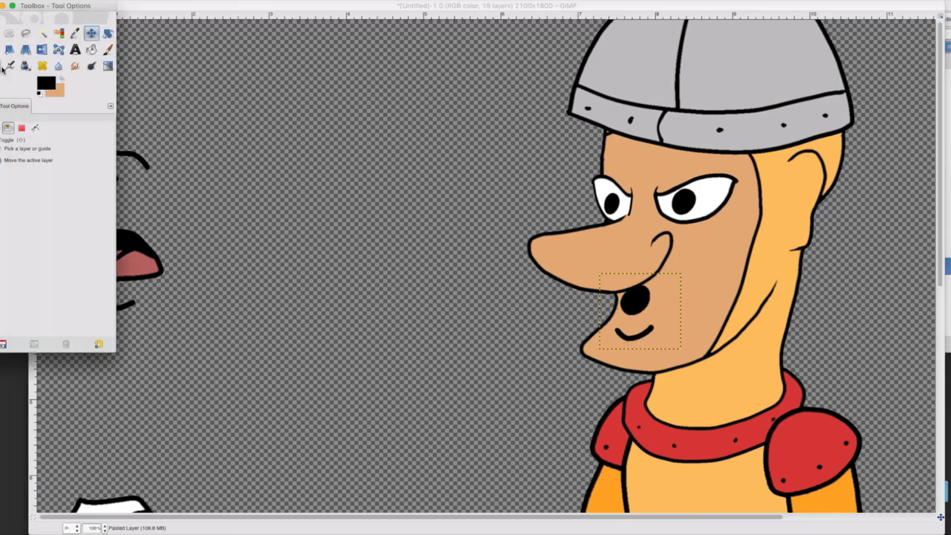
pyautogui.click(75, 66)
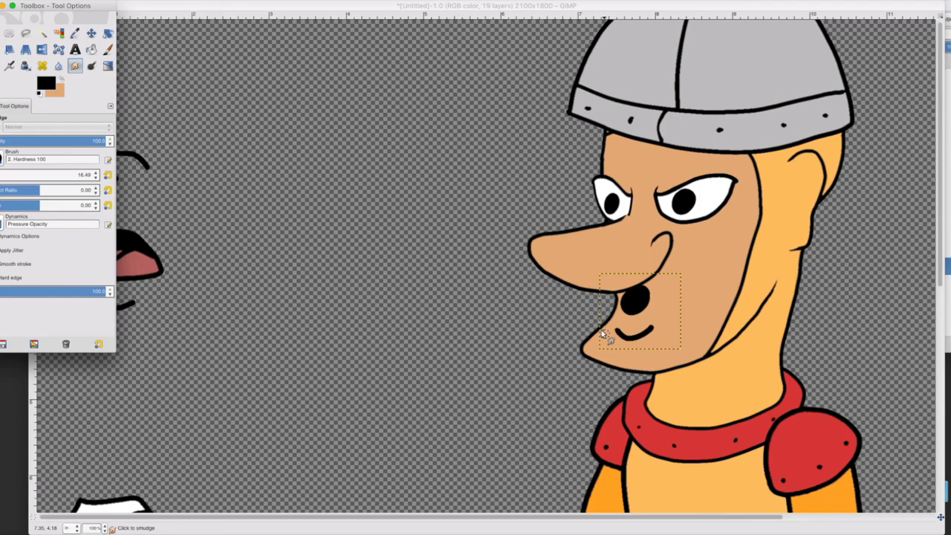
pyautogui.moveTo(603, 333); pyautogui.dragTo(624, 333)
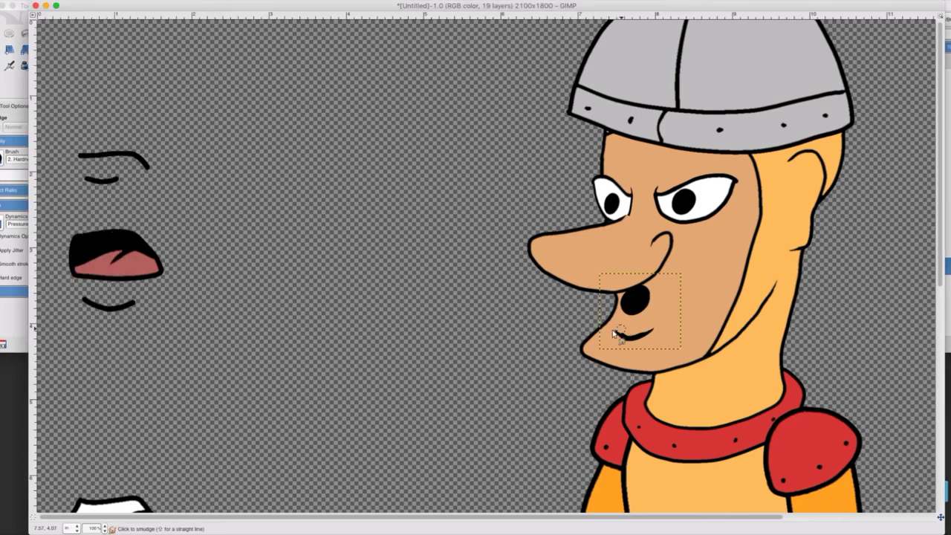
# Scale the round mouth layer down to 0.927 × 0.880 in.
pyautogui.click(23, 59)
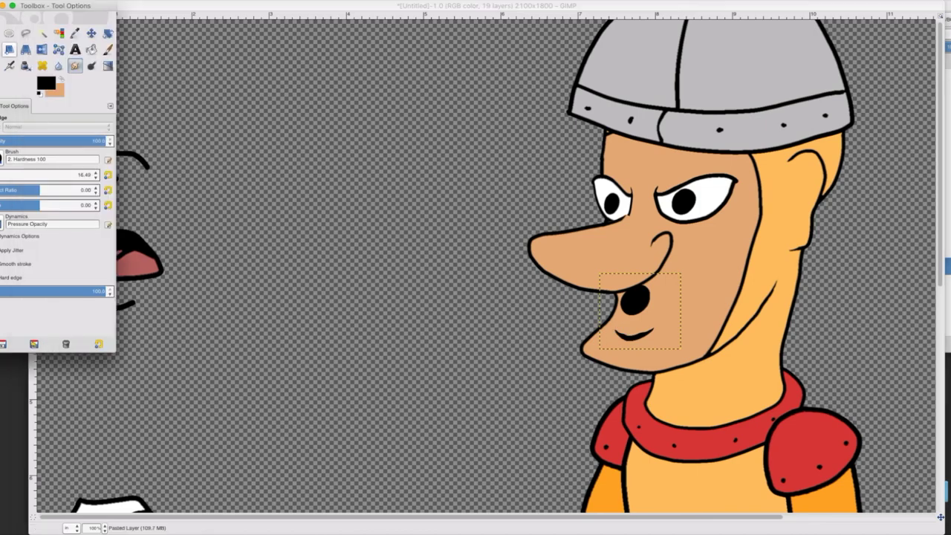
pyautogui.click(1, 50)
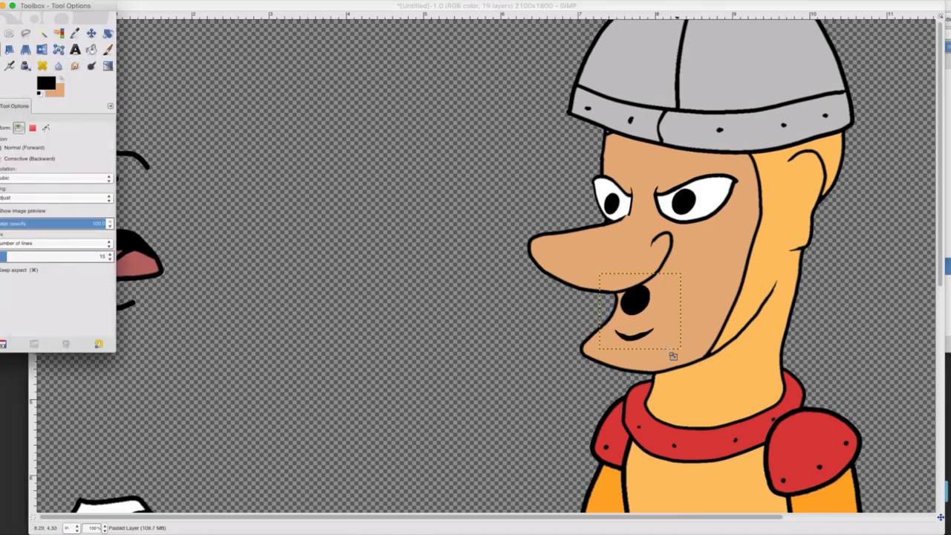
pyautogui.click(672, 356)
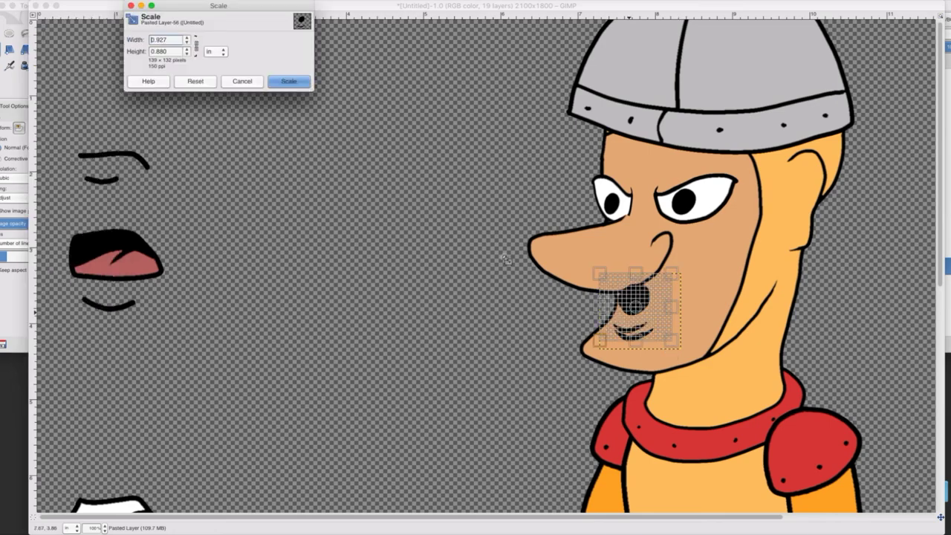
pyautogui.click(289, 81)
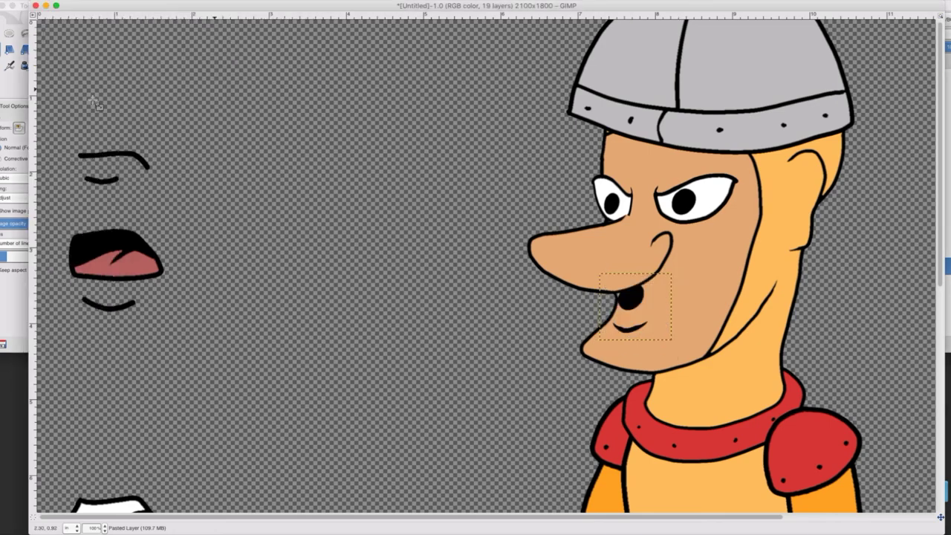
# Reposition the scaled round mouth slightly further back on the face, tucked just below the nose.
pyautogui.click(15, 91)
pyautogui.click(91, 33)
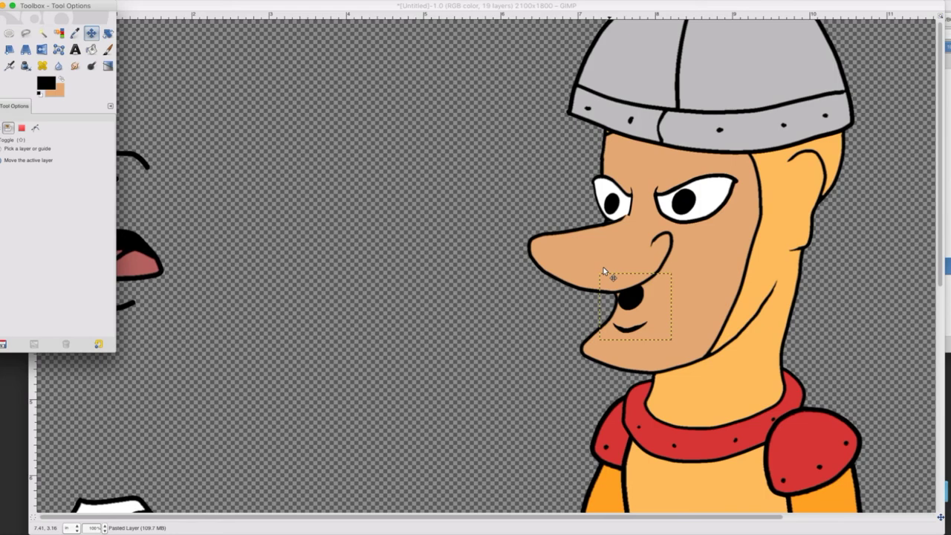
pyautogui.moveTo(625, 297); pyautogui.dragTo(631, 300)
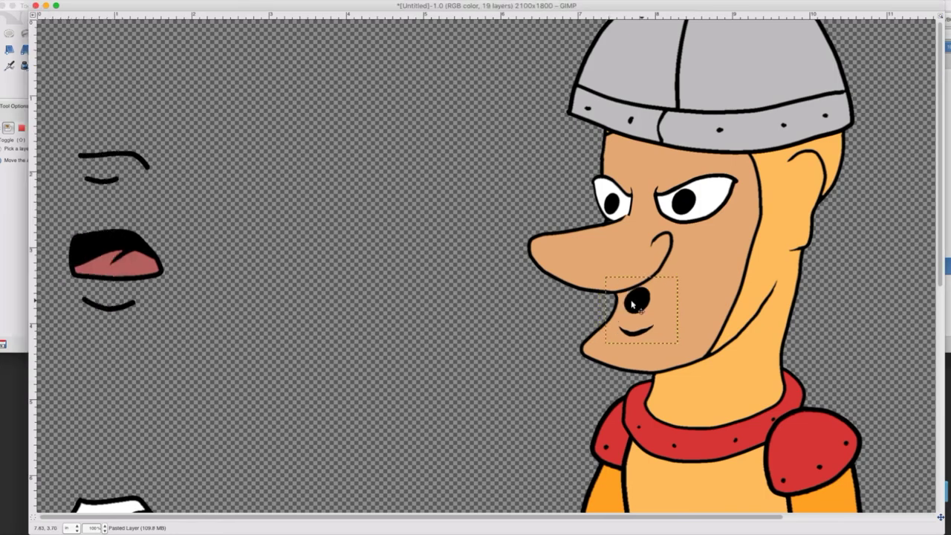
pyautogui.moveTo(631, 303); pyautogui.dragTo(631, 303)
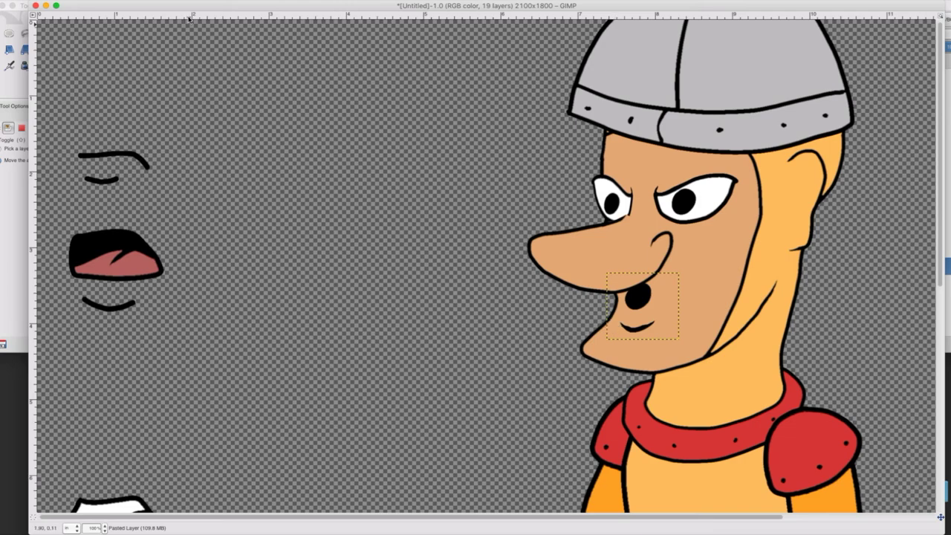
# Rename the round mouth's layer "Mouth oo" and hide it.
pyautogui.moveTo(191, 6); pyautogui.dragTo(184, 6)
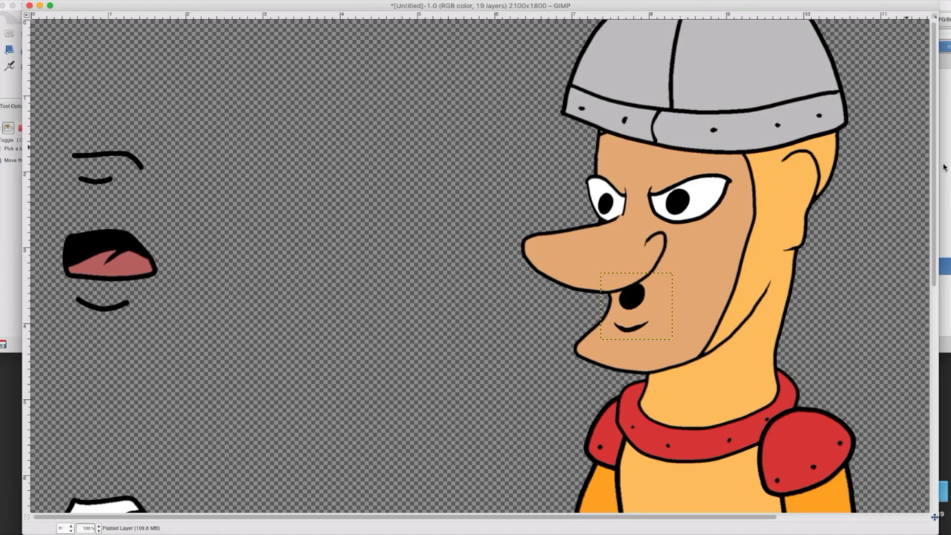
pyautogui.click(943, 166)
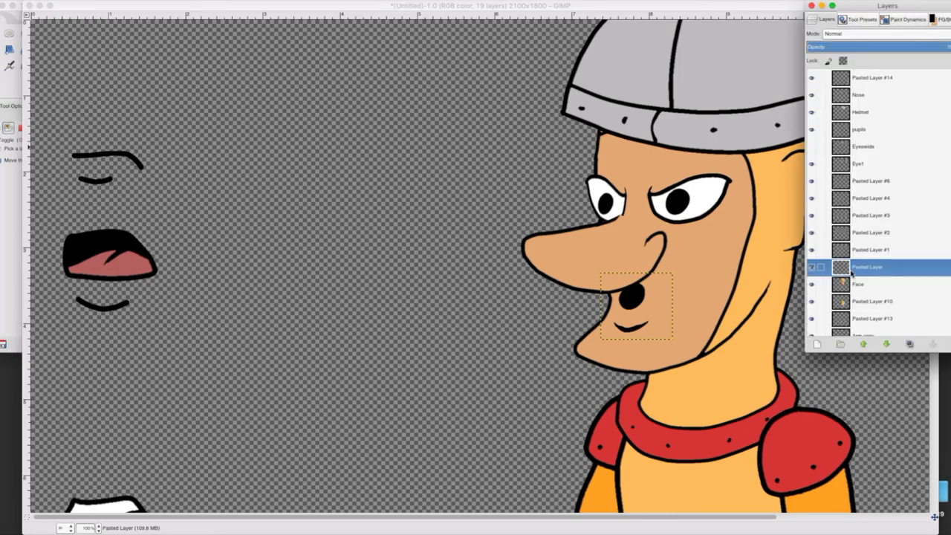
pyautogui.doubleClick(851, 272)
pyautogui.write('Mo')
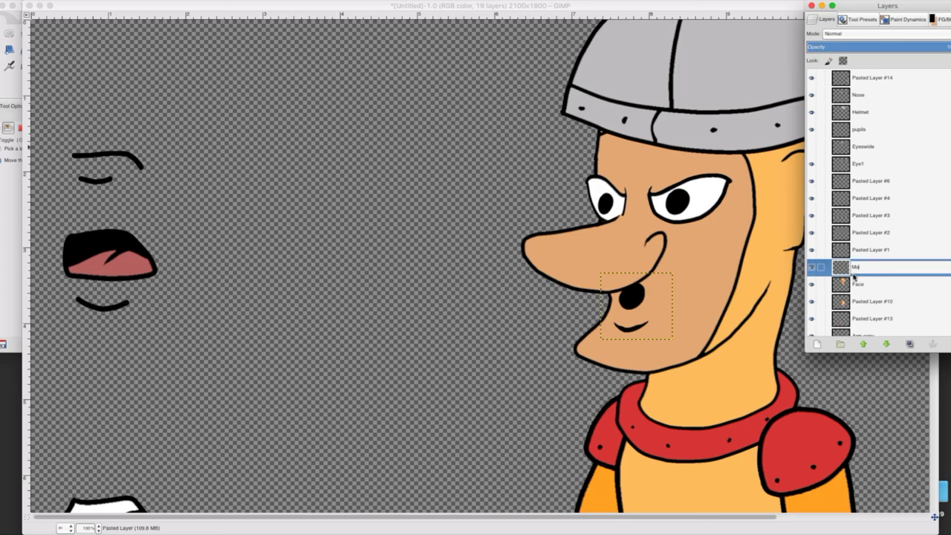
pyautogui.write('uth co')
pyautogui.press('Return')
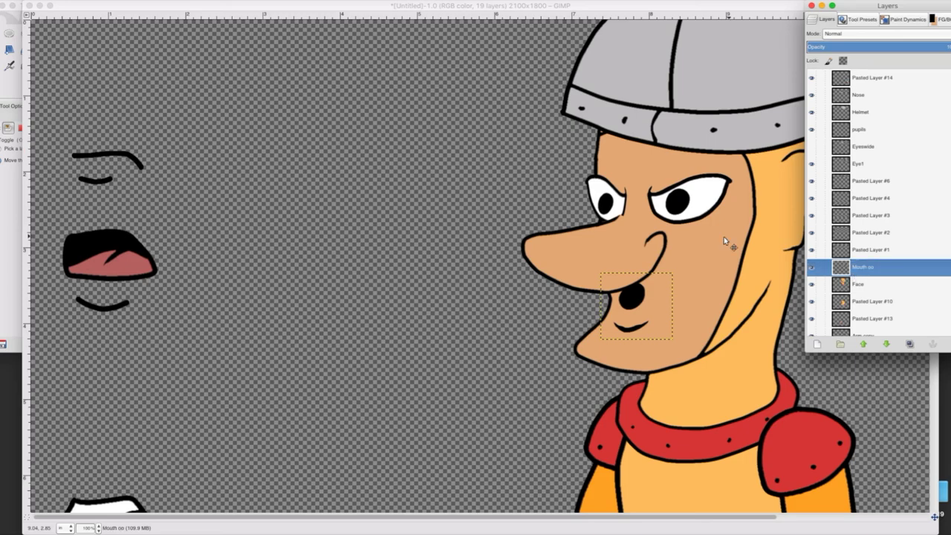
pyautogui.click(811, 267)
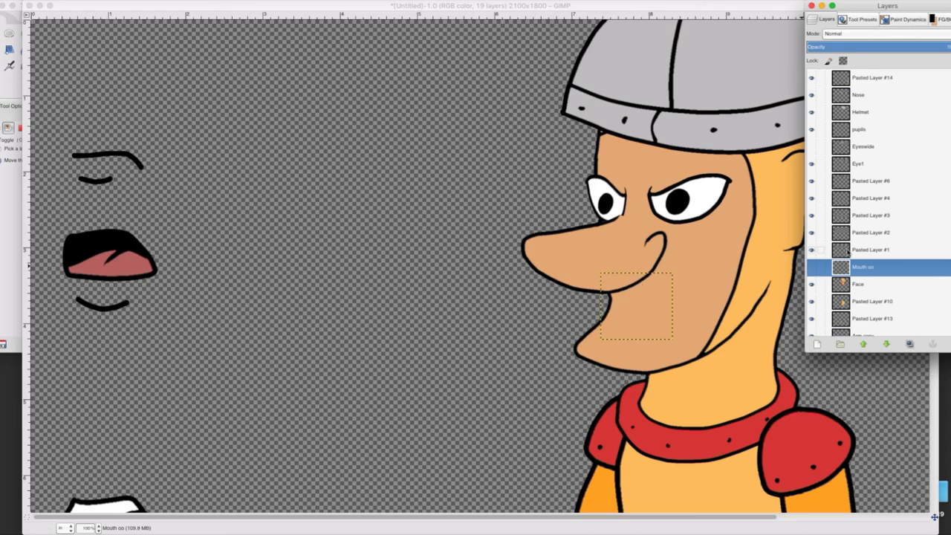
# Move the closed, frowning mouth from the side of the canvas onto the face, tucked just below the nose.
pyautogui.click(847, 251)
pyautogui.click(4, 59)
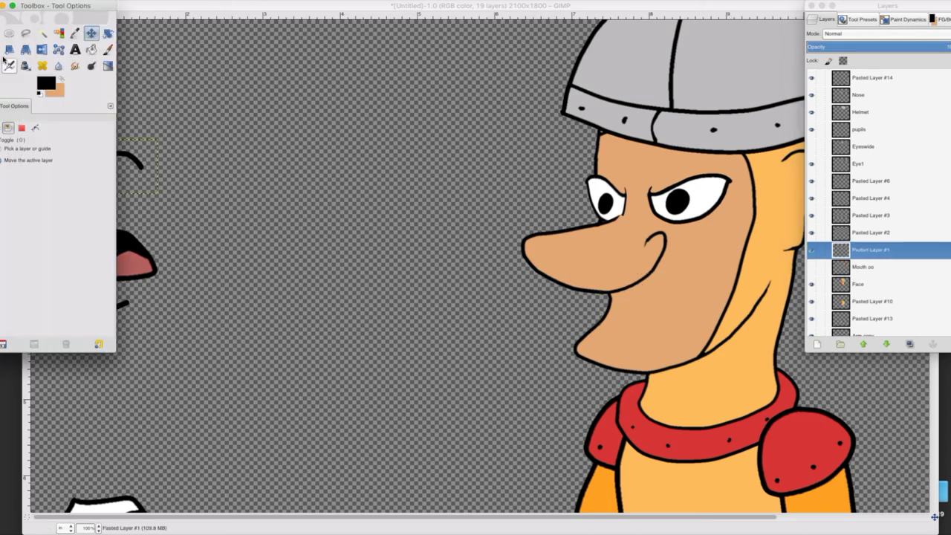
pyautogui.moveTo(136, 167); pyautogui.dragTo(573, 286)
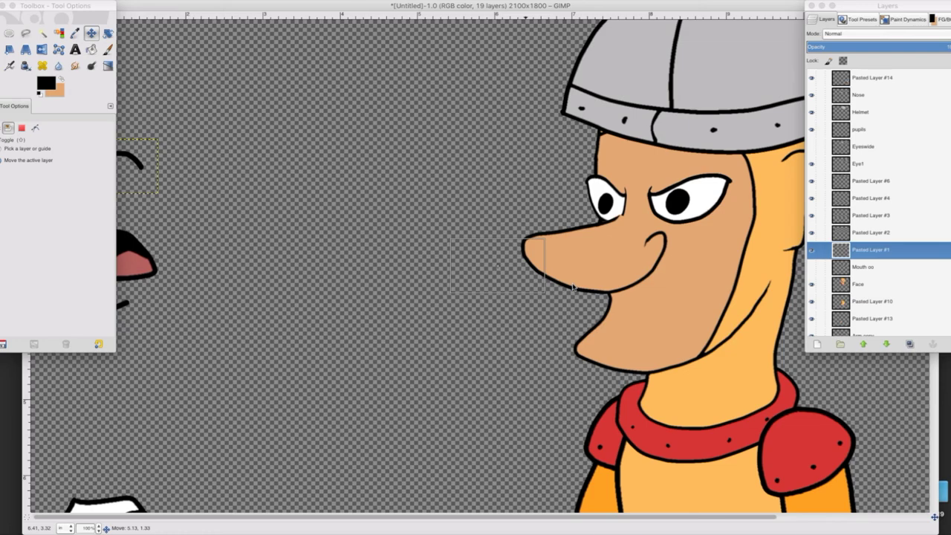
pyautogui.moveTo(573, 287); pyautogui.dragTo(638, 311)
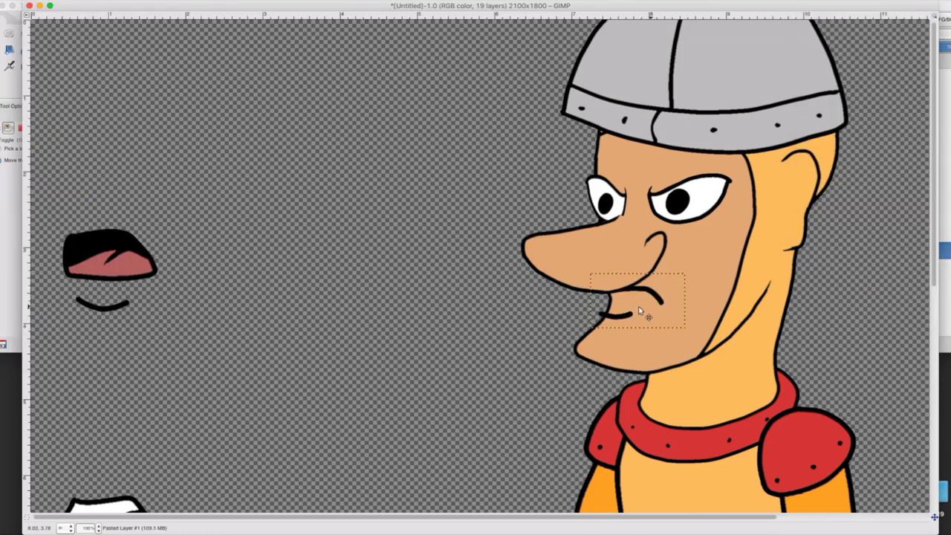
pyautogui.moveTo(639, 311); pyautogui.dragTo(641, 312)
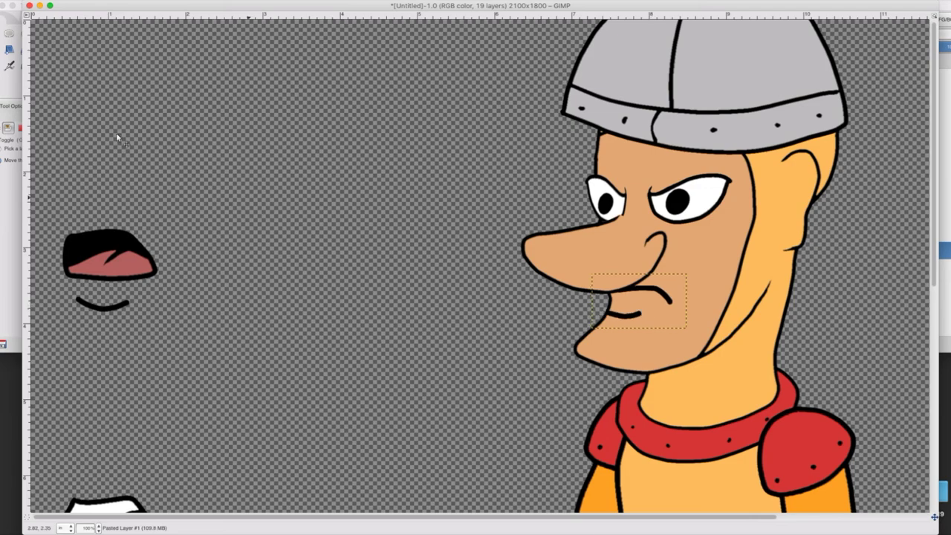
# Smudge the ends of the frowning mouth's upper and lower lines to taper them.
pyautogui.click(13, 83)
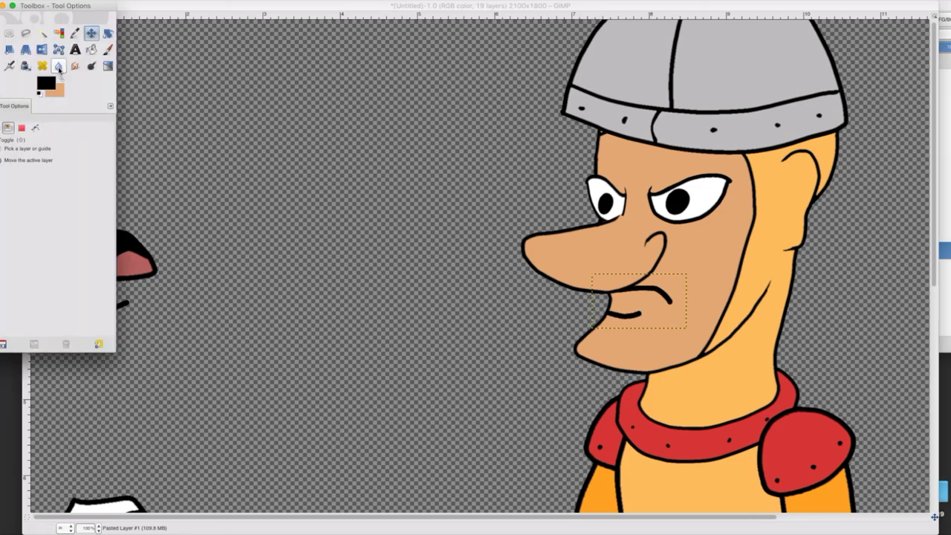
pyautogui.click(75, 67)
pyautogui.click(643, 312)
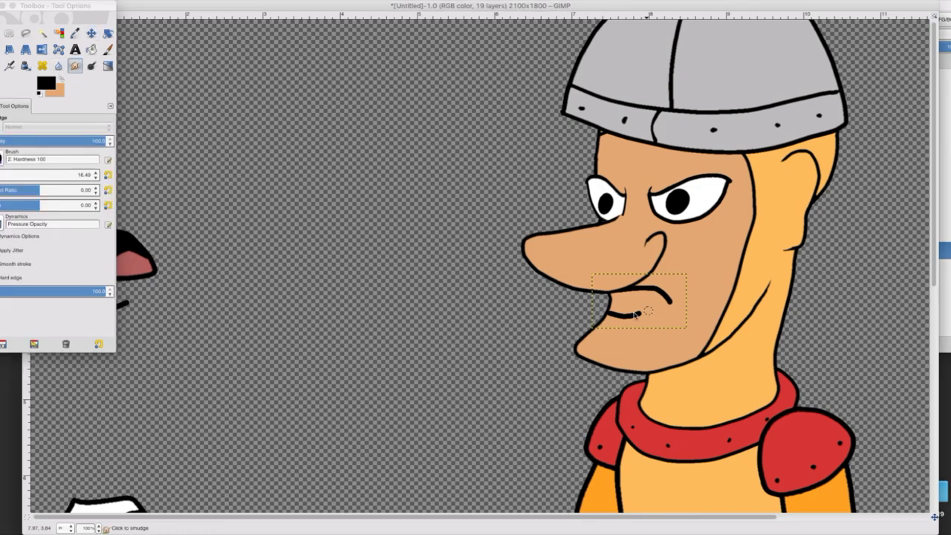
pyautogui.moveTo(647, 312); pyautogui.dragTo(629, 315)
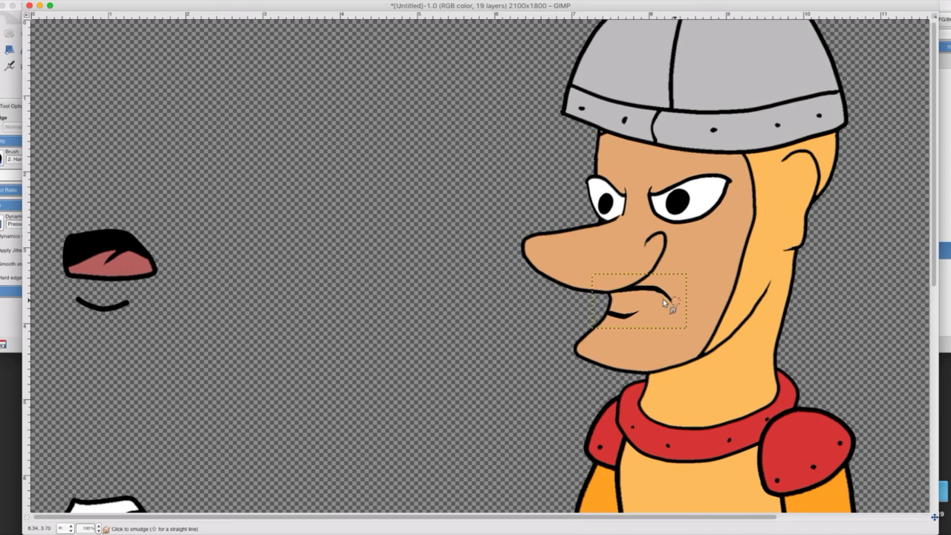
# Hide the frowning mouth's layer and rename it "Mouth M".
pyautogui.click(943, 251)
pyautogui.click(811, 251)
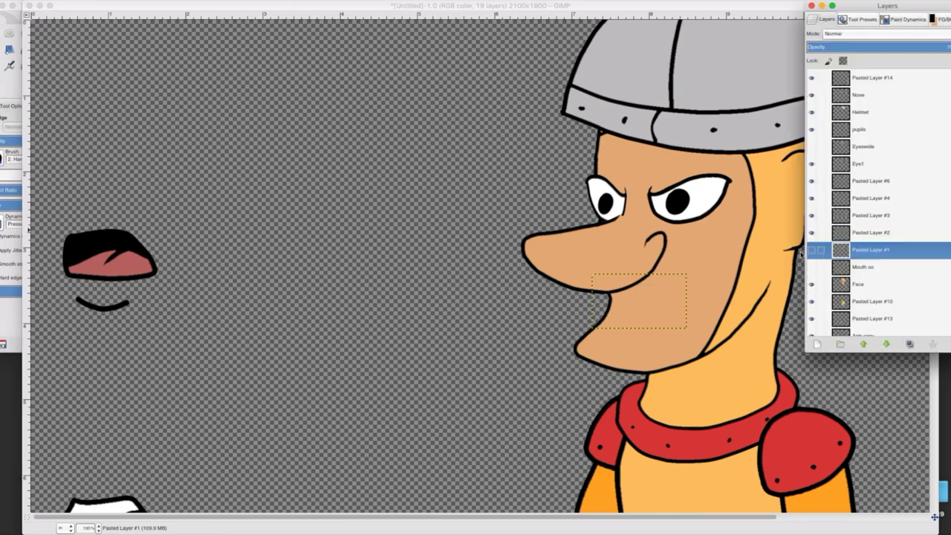
pyautogui.doubleClick(860, 256)
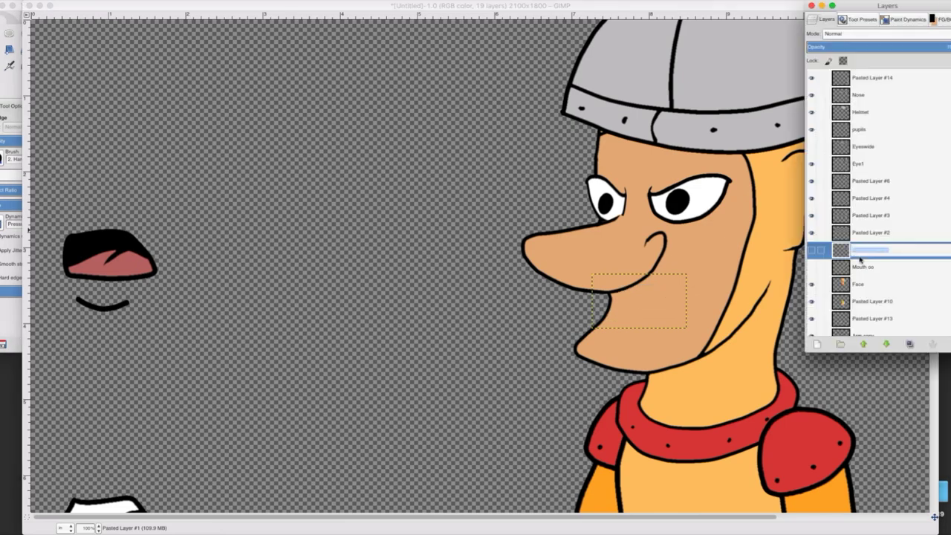
pyautogui.write('Mouth M')
pyautogui.press('Return')
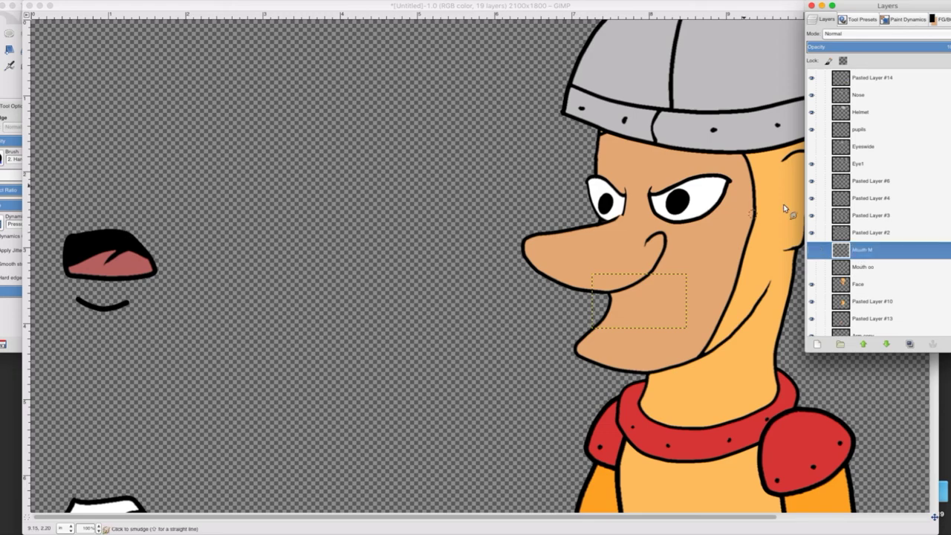
# Move the open mouth with the black interior and tongue onto the face, directly below the nose.
pyautogui.click(831, 232)
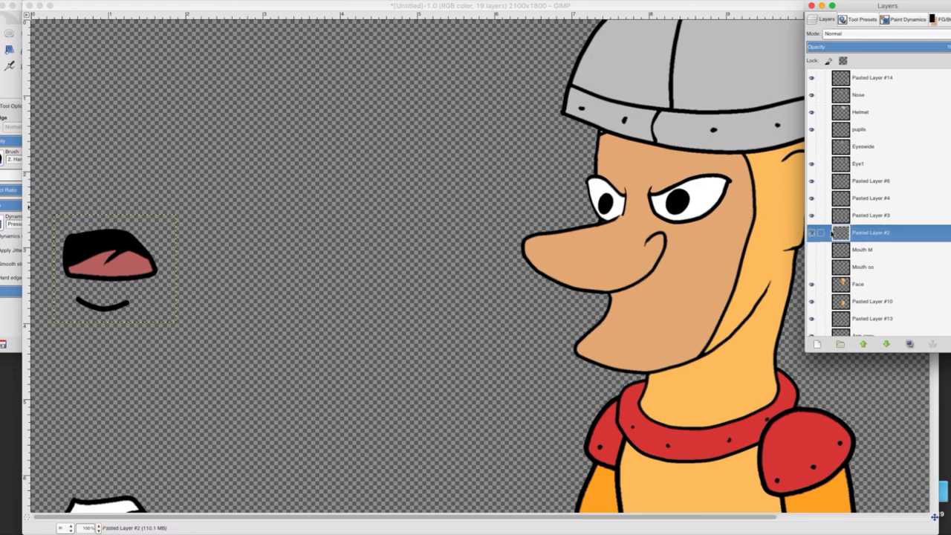
pyautogui.click(13, 80)
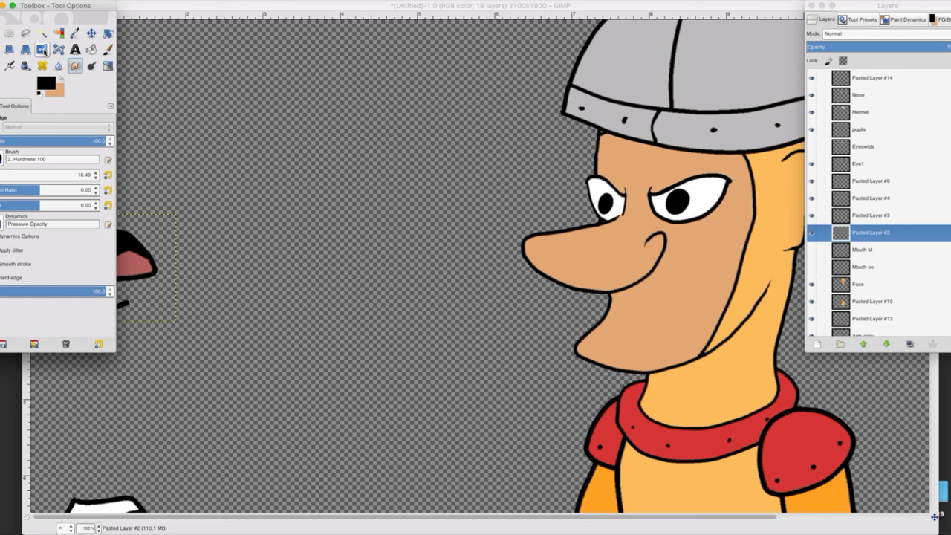
pyautogui.click(91, 34)
pyautogui.moveTo(152, 248); pyautogui.dragTo(660, 299)
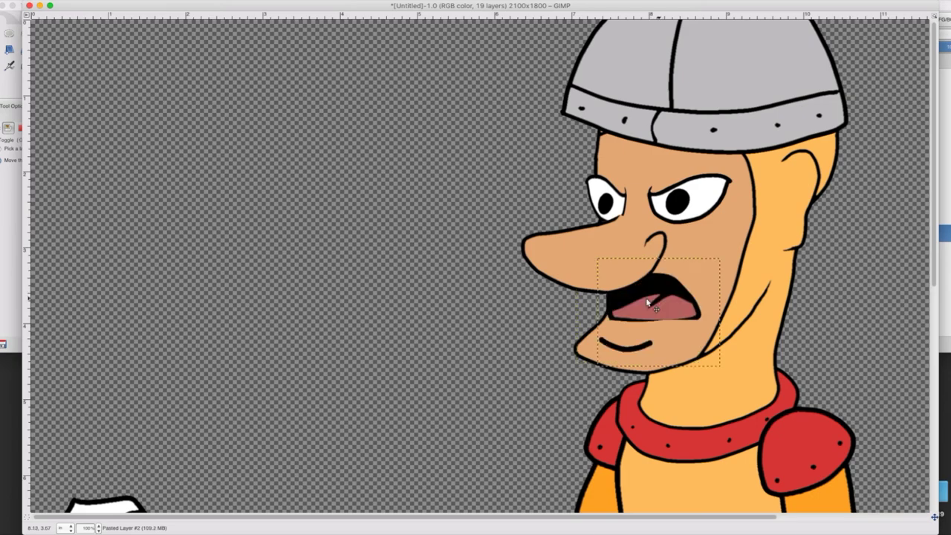
# Scale the open tongue mouth layer down to about 1.25 in wide.
pyautogui.click(20, 54)
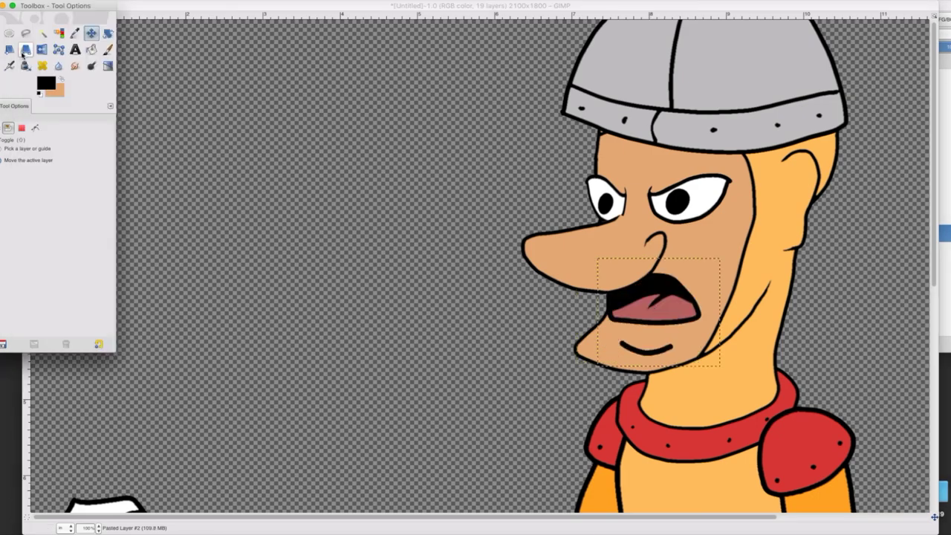
pyautogui.click(25, 49)
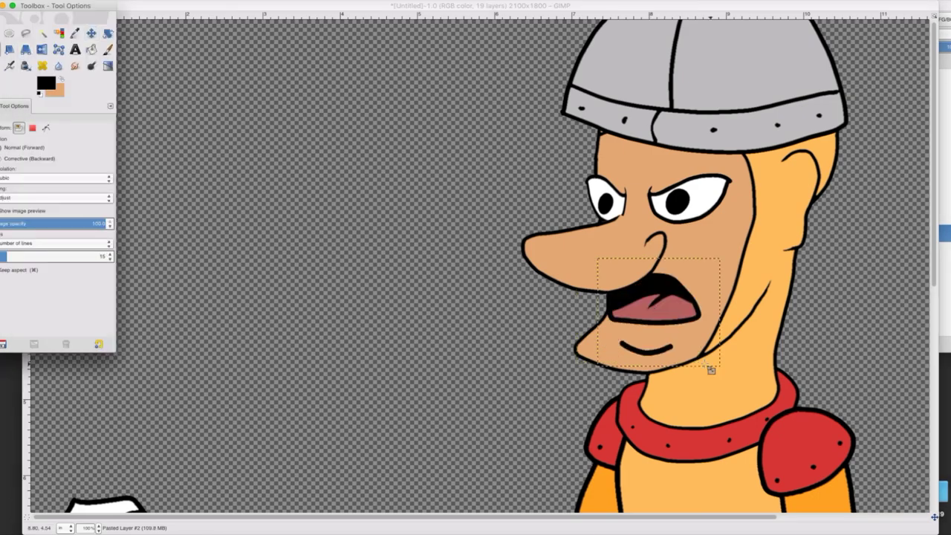
pyautogui.moveTo(710, 369); pyautogui.dragTo(684, 365)
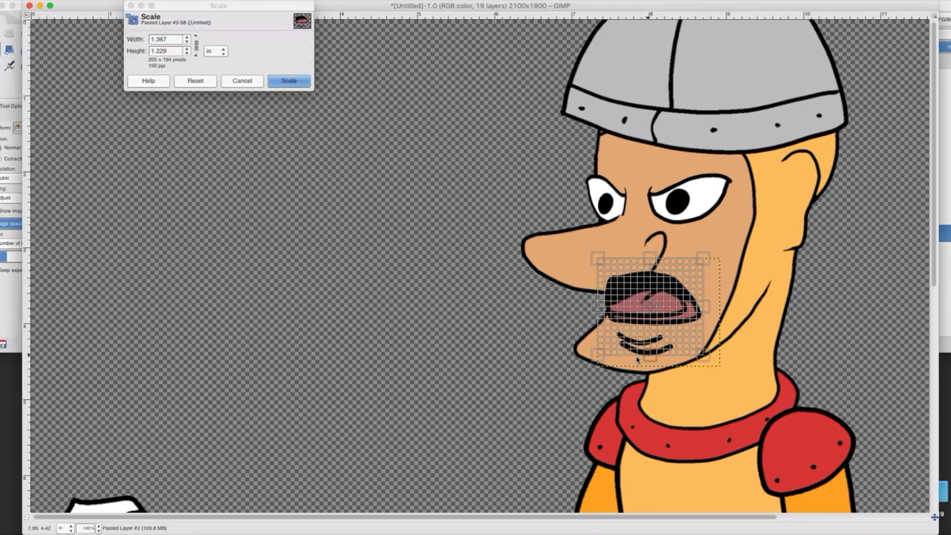
pyautogui.moveTo(637, 357); pyautogui.dragTo(684, 315)
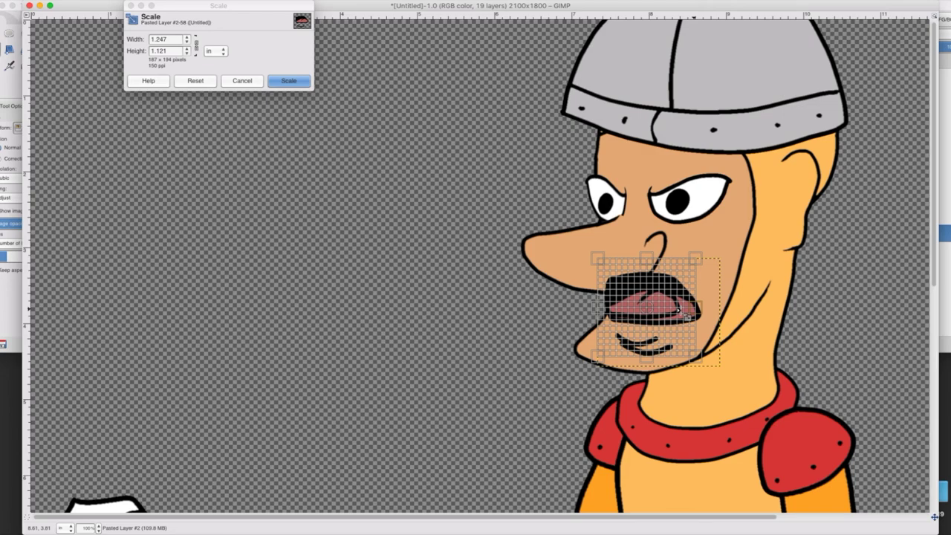
pyautogui.moveTo(644, 258); pyautogui.dragTo(639, 254)
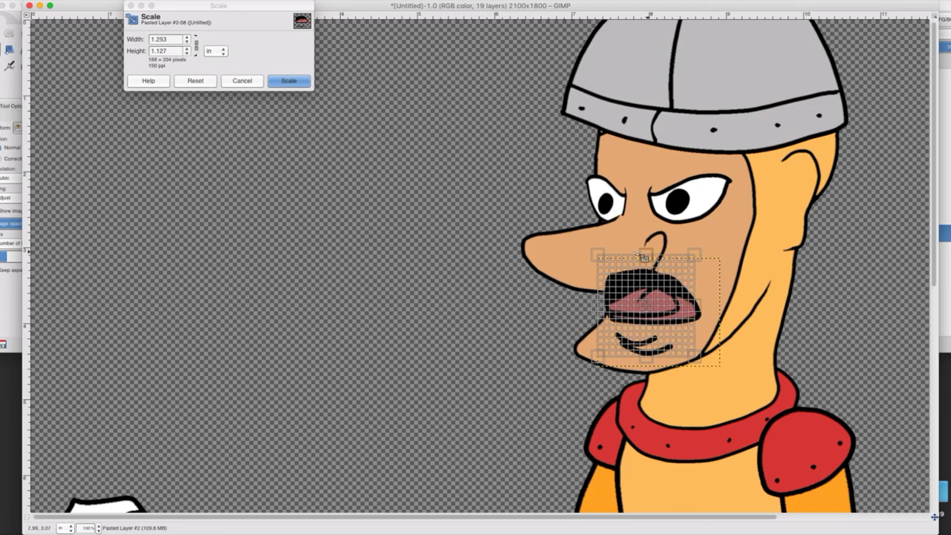
pyautogui.click(280, 83)
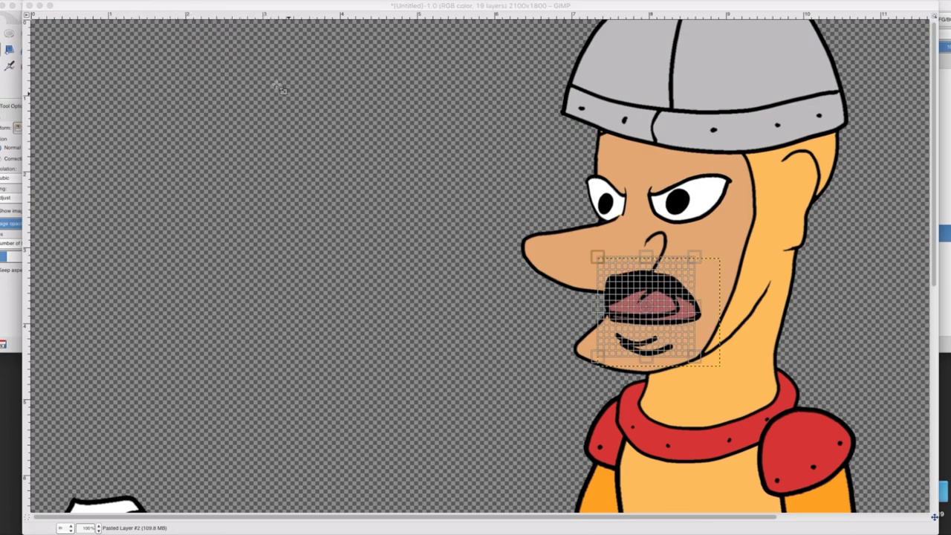
# Nudge the scaled open mouth slightly down and back so it sits against the front edge of the face.
pyautogui.click(92, 33)
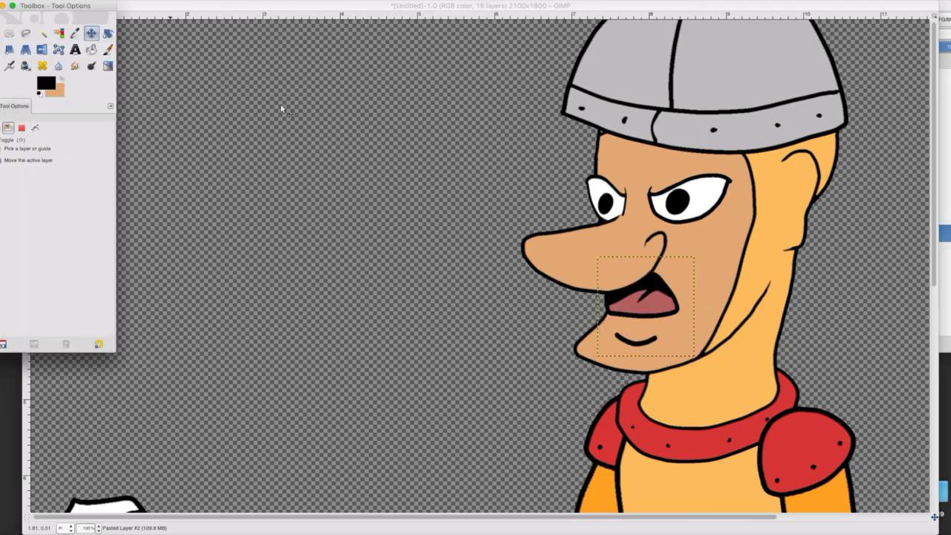
pyautogui.click(281, 106)
pyautogui.moveTo(630, 301); pyautogui.dragTo(633, 307)
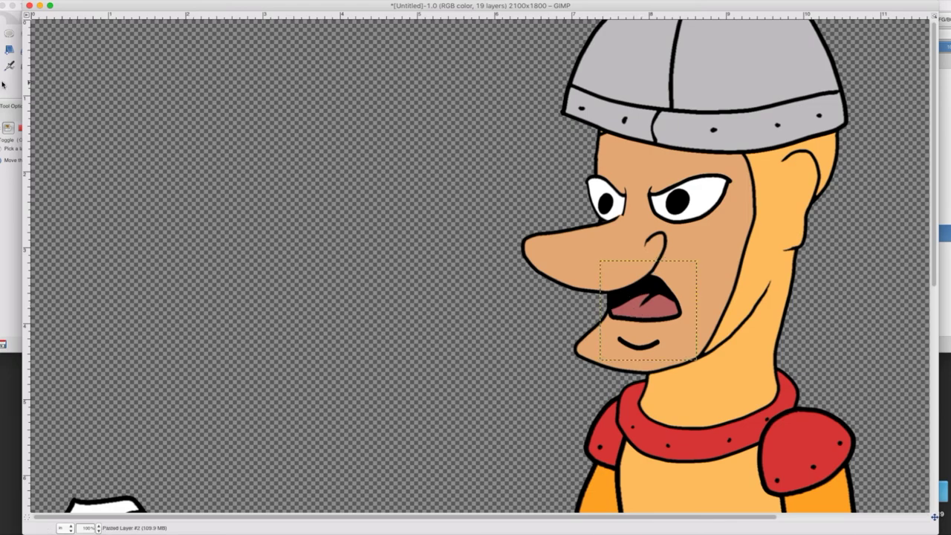
# Smudge both ends of the chin crease to taper them and thin the open mouth's lower outline.
pyautogui.click(3, 85)
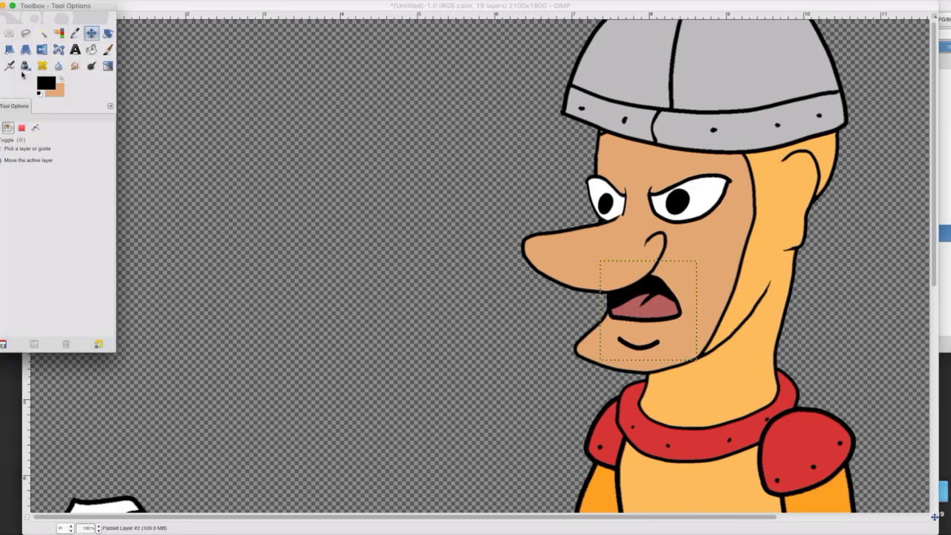
pyautogui.click(75, 66)
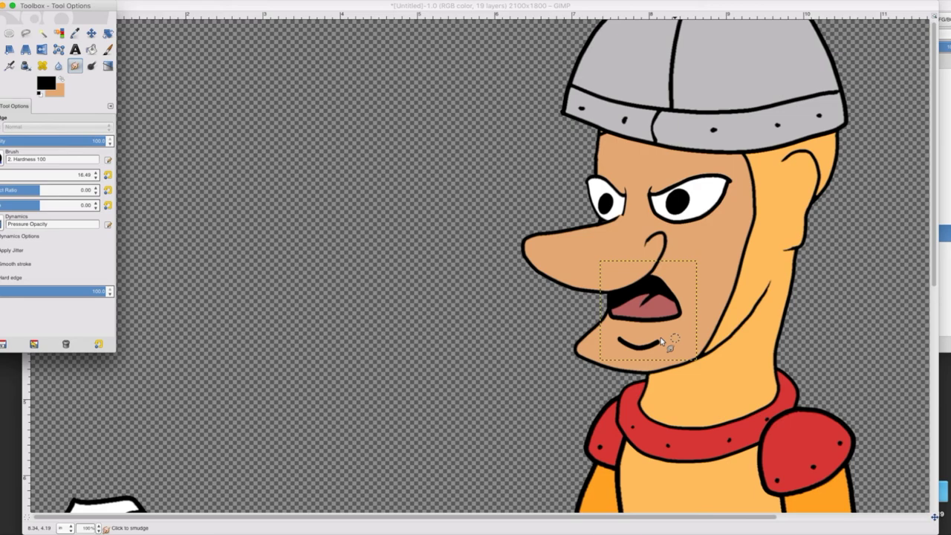
pyautogui.moveTo(661, 341); pyautogui.dragTo(634, 356)
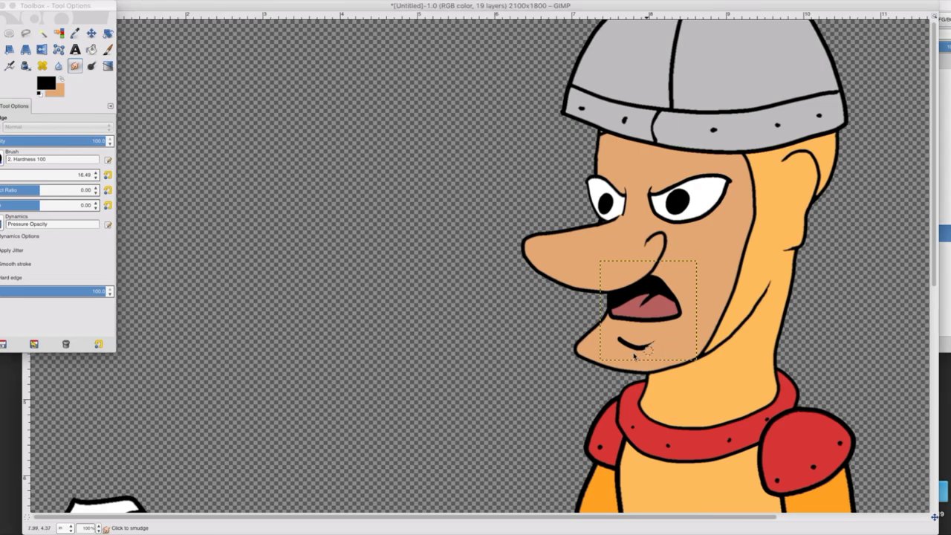
pyautogui.moveTo(617, 338); pyautogui.dragTo(610, 351)
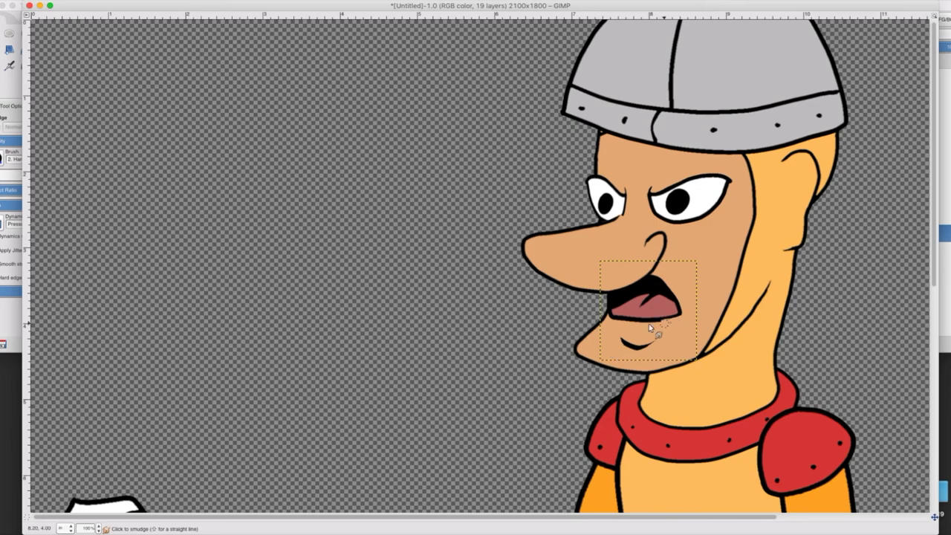
pyautogui.moveTo(649, 324); pyautogui.dragTo(622, 317)
# Scale the open tongue mouth layer down further to 1.133 × 1.187 in.
pyautogui.click(14, 73)
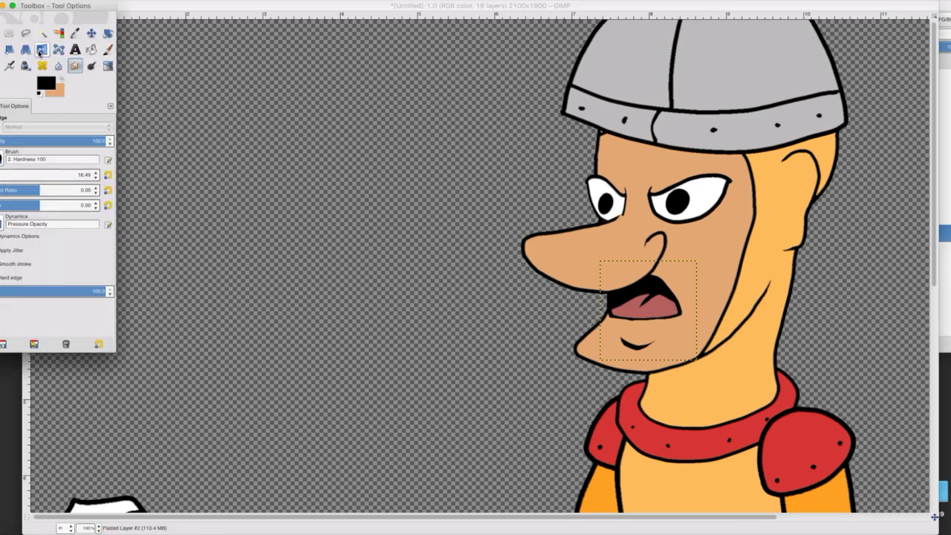
pyautogui.click(40, 50)
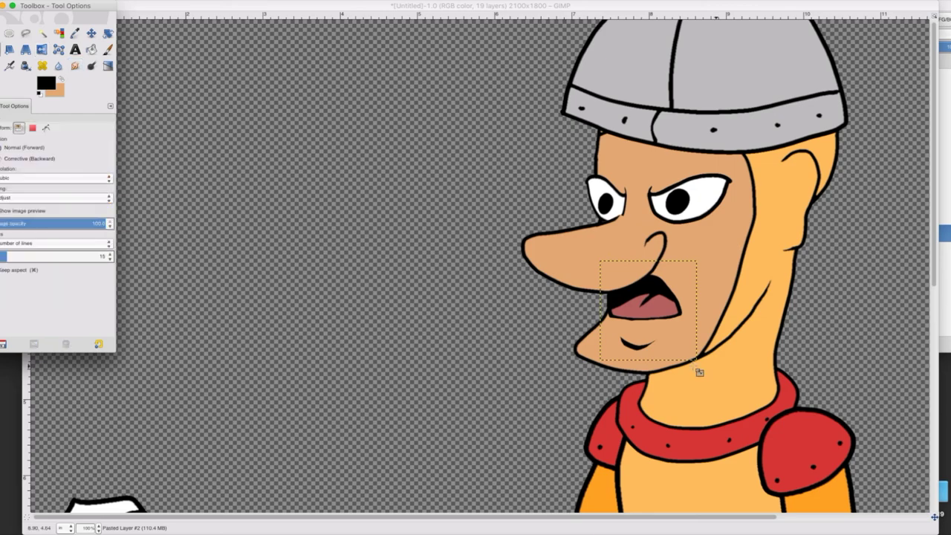
pyautogui.click(693, 353)
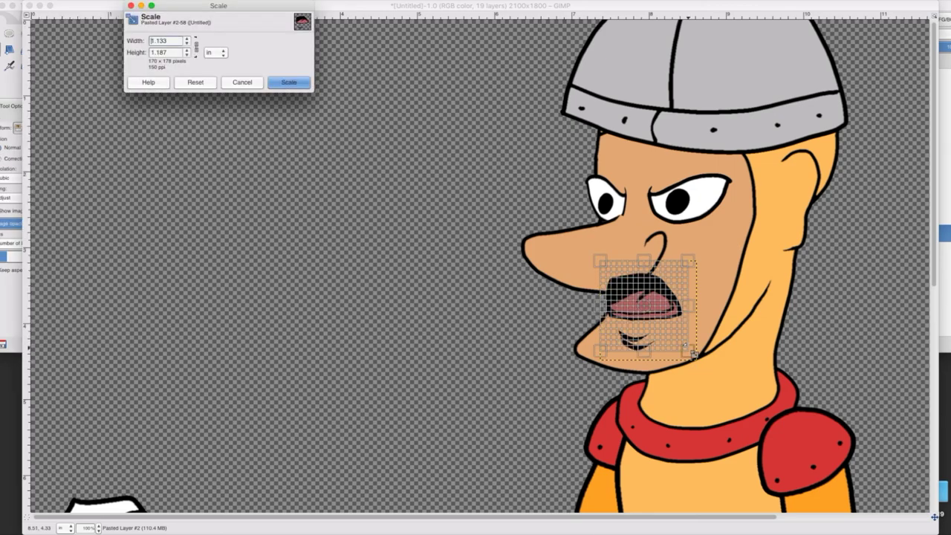
pyautogui.click(289, 82)
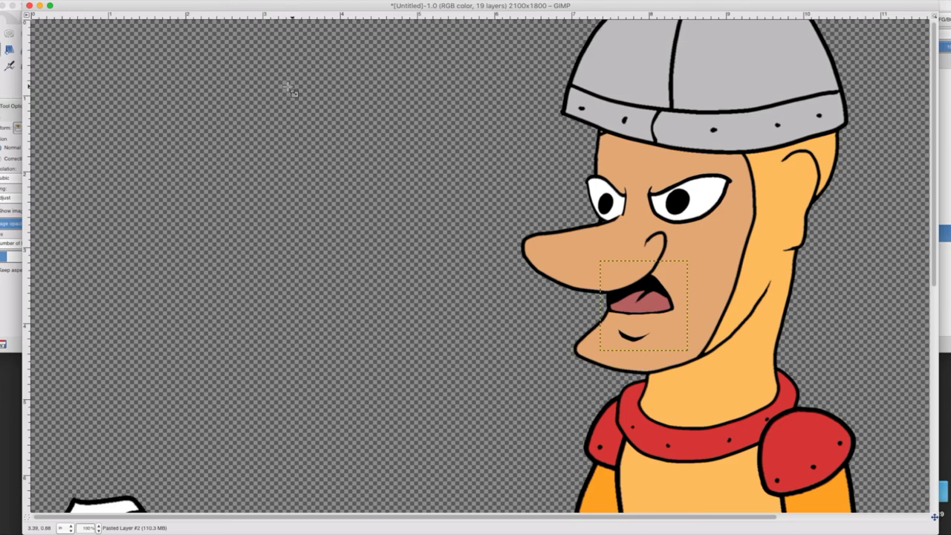
# Rename the open tongue mouth's layer "Mouth Ah".
pyautogui.click(97, 530)
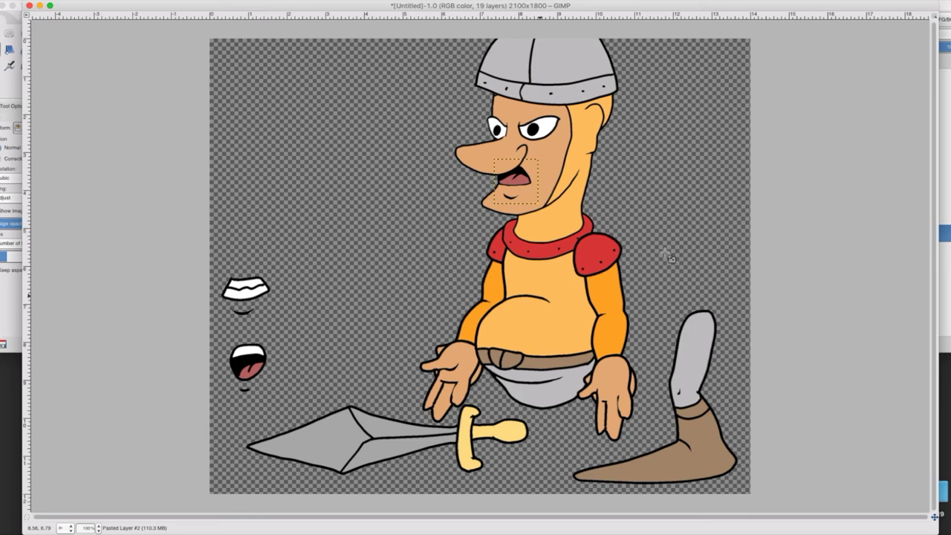
pyautogui.click(943, 218)
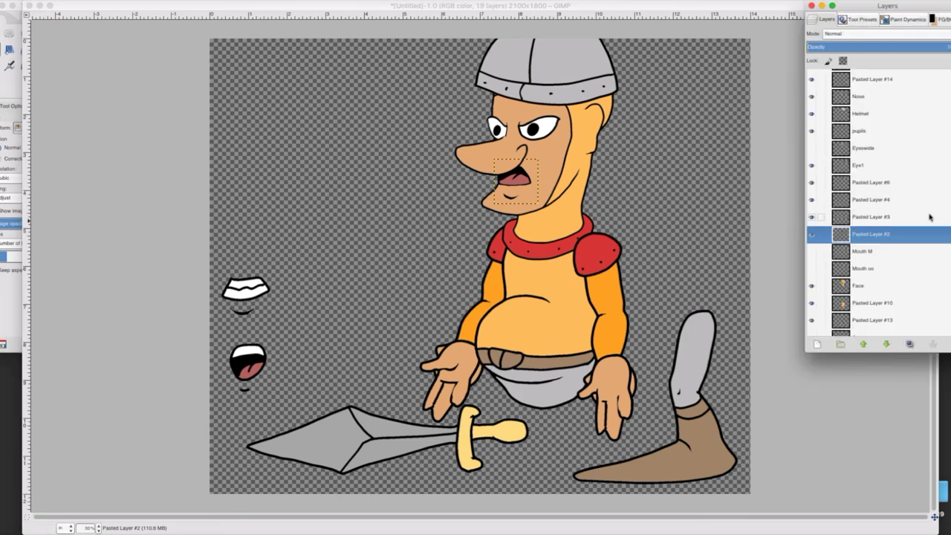
pyautogui.doubleClick(871, 234)
pyautogui.write('Mouth ')
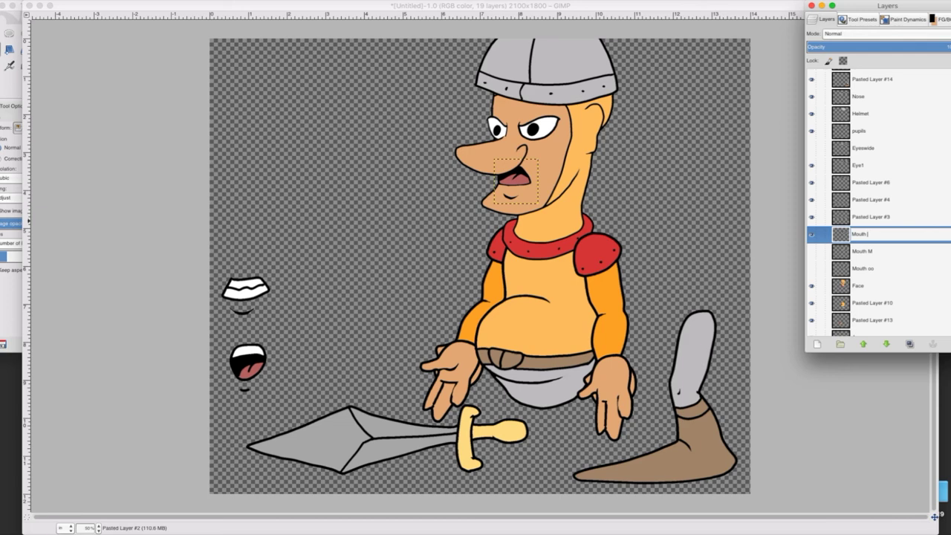
pyautogui.write('Ah')
pyautogui.press('Return')
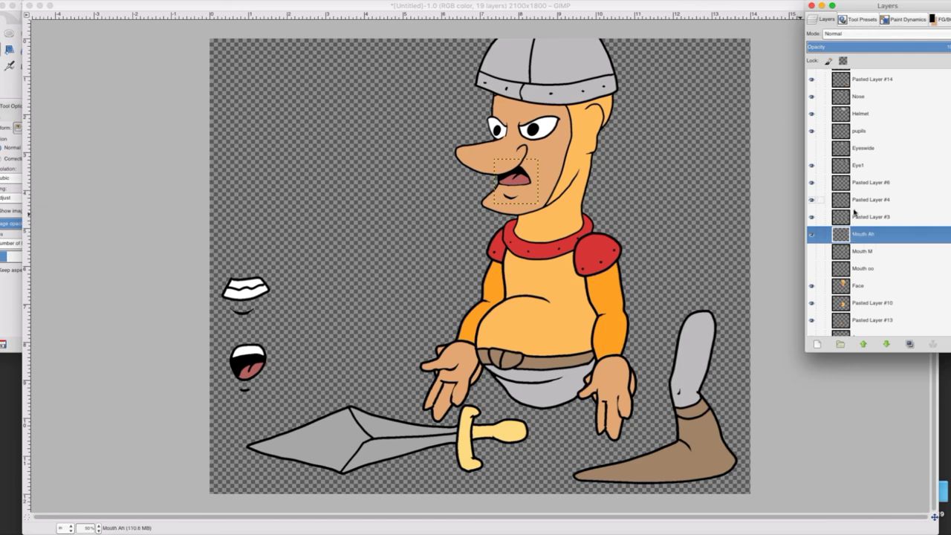
# Rename the clenched-teeth mouth's layer "Mouth T".
pyautogui.doubleClick(861, 216)
pyautogui.write('Mouth ')
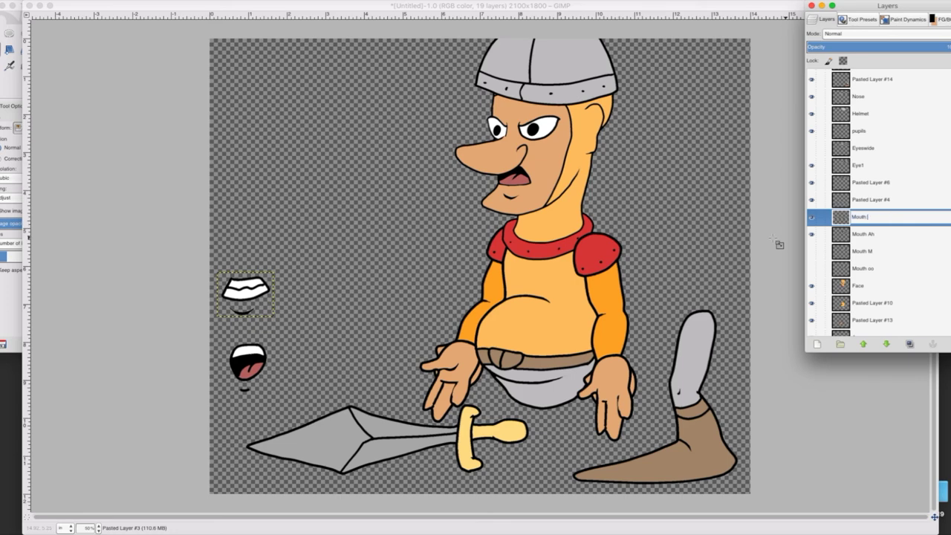
pyautogui.write('T')
pyautogui.press('Return')
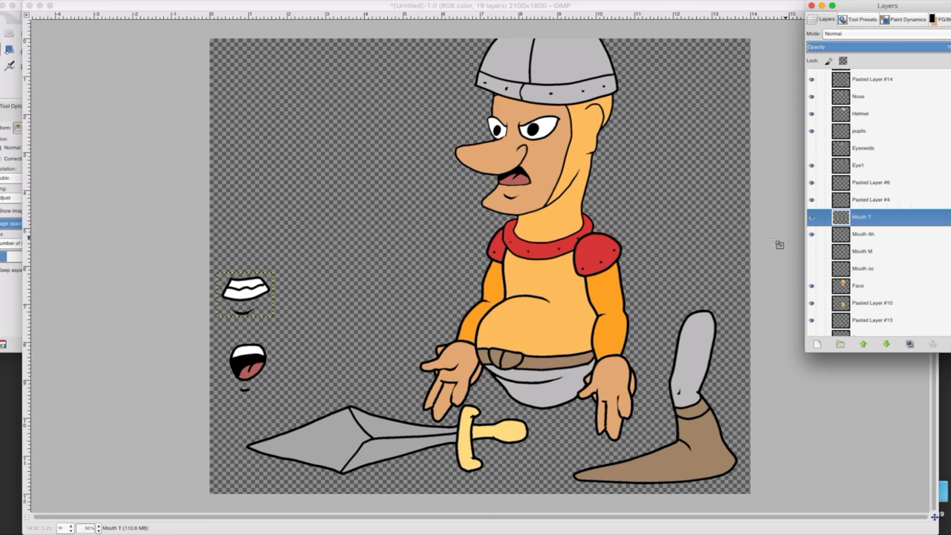
# Move the Mouth T layer onto the face below the nose and hide the Mouth Ah layer.
pyautogui.click(12, 80)
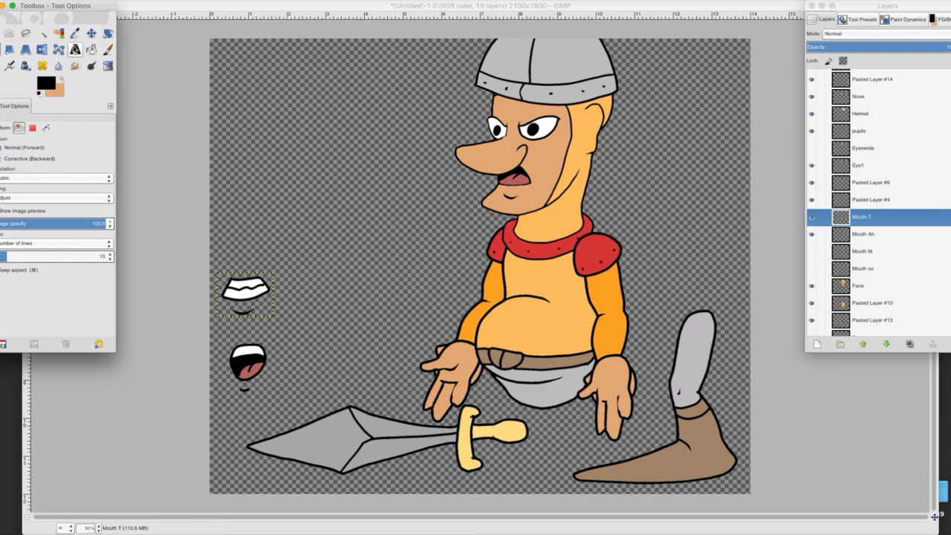
pyautogui.click(92, 33)
pyautogui.moveTo(245, 296); pyautogui.dragTo(515, 193)
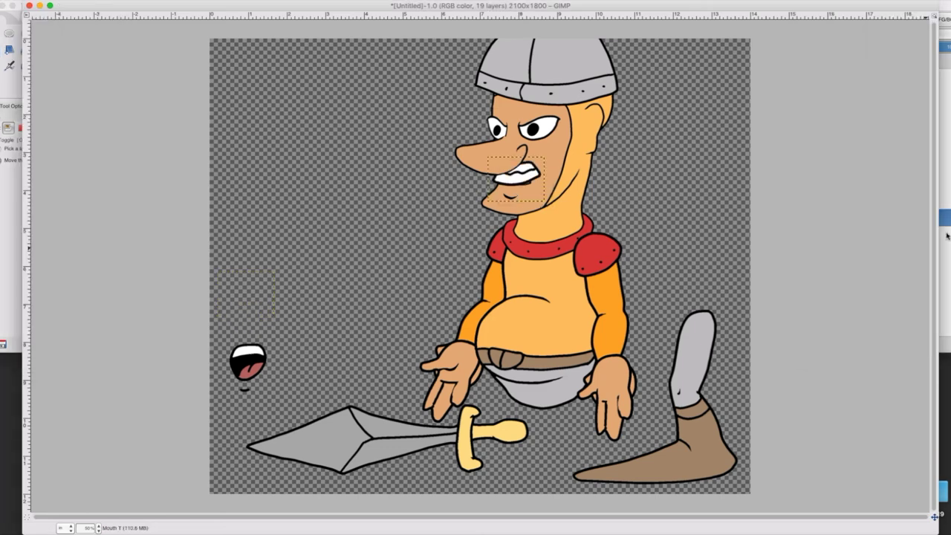
pyautogui.click(946, 236)
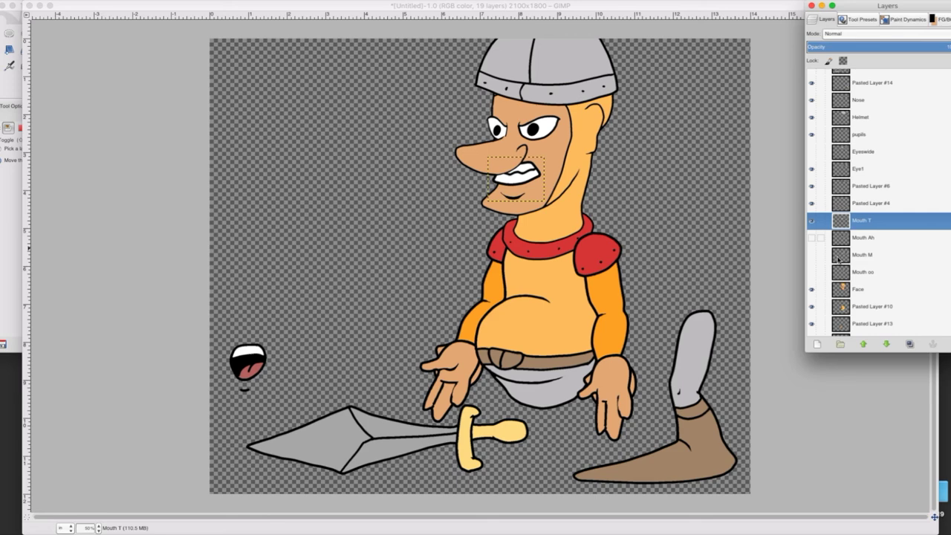
# Scale the Mouth T layer to 1.287 × 1.027 in and reposition it on the face just beneath the nose.
pyautogui.click(4, 90)
pyautogui.click(0, 49)
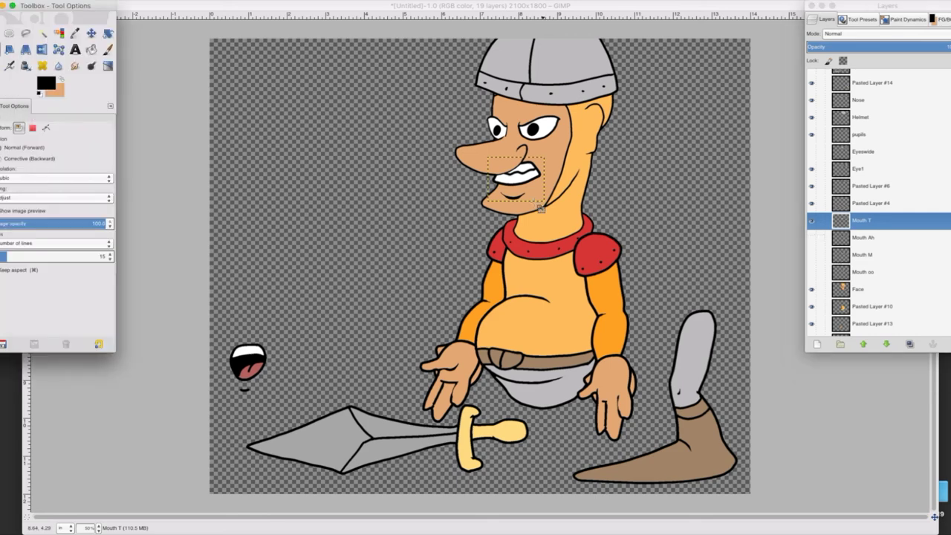
pyautogui.click(541, 209)
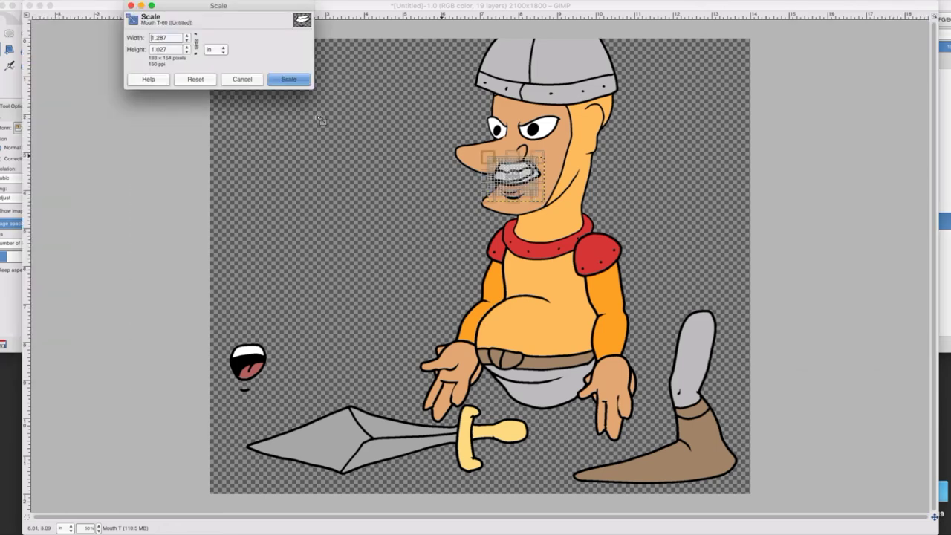
pyautogui.click(288, 79)
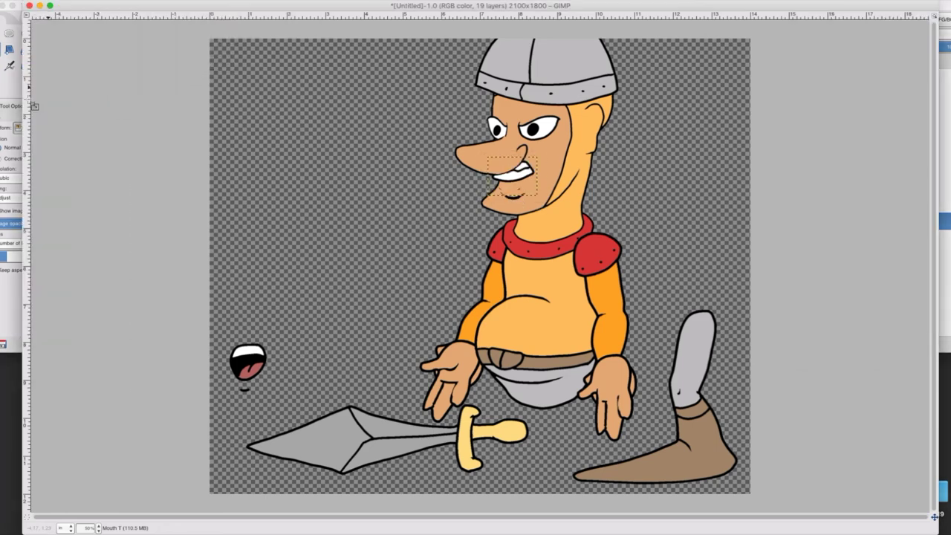
pyautogui.click(12, 92)
pyautogui.click(92, 33)
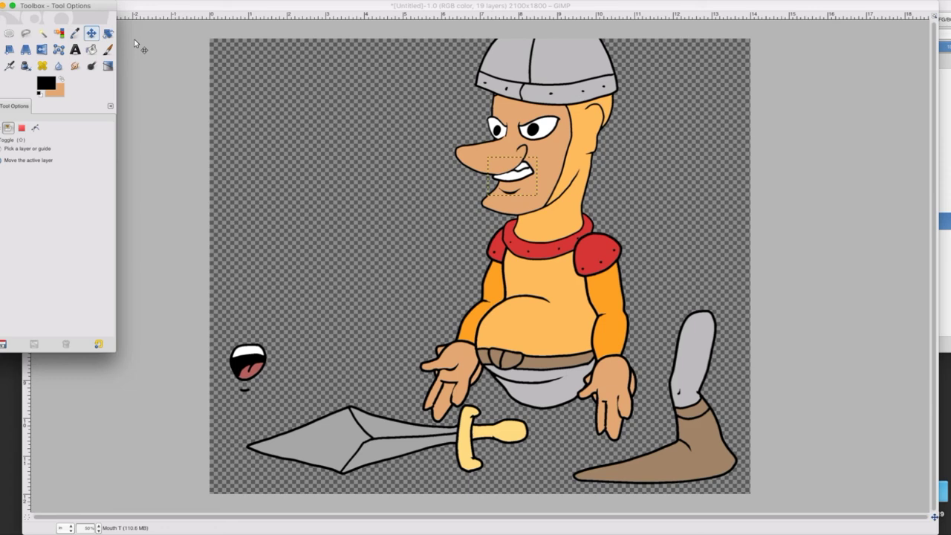
pyautogui.moveTo(508, 178); pyautogui.dragTo(511, 184)
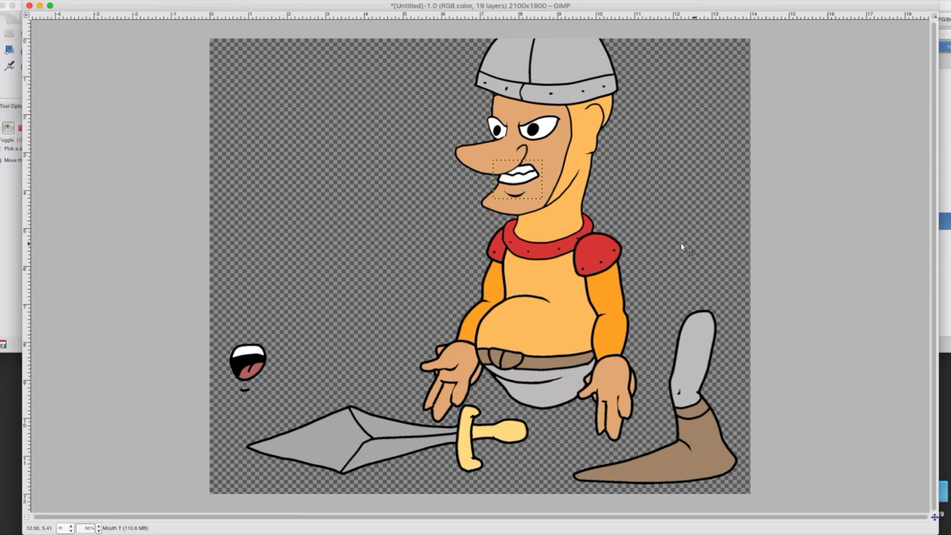
# Check how the clenched-teeth mouth sits by hiding the Nose layer and showing it again.
pyautogui.click(944, 243)
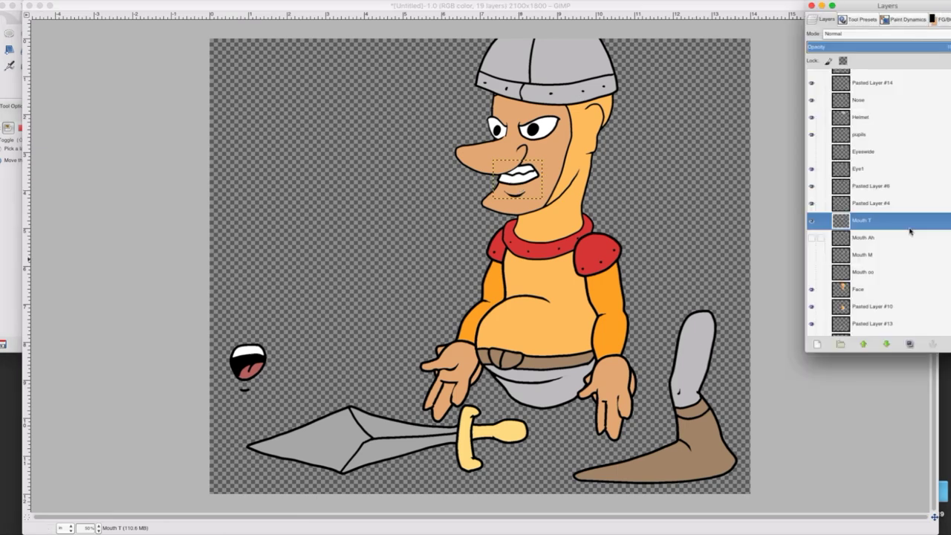
pyautogui.scroll(3, 897, 112)
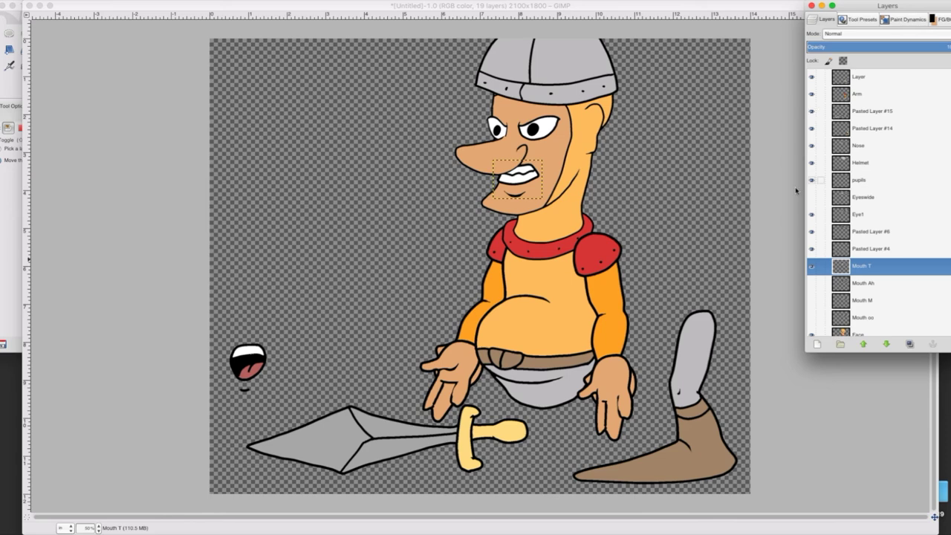
pyautogui.click(811, 146)
pyautogui.click(811, 145)
# Hide the Mouth T layer and move the remaining open mouth, Pasted Layer #4, onto the face below the nose.
pyautogui.scroll(-3, 937, 282)
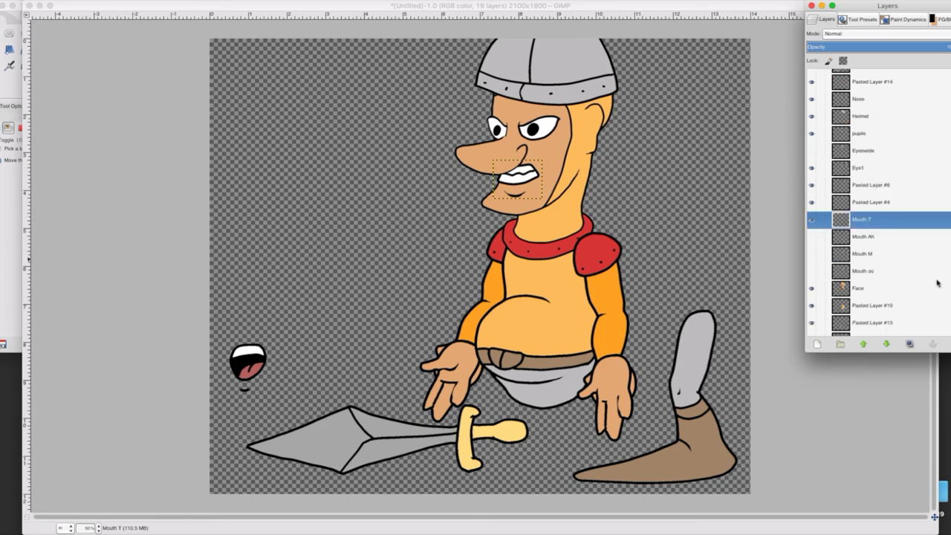
pyautogui.scroll(-1, 842, 196)
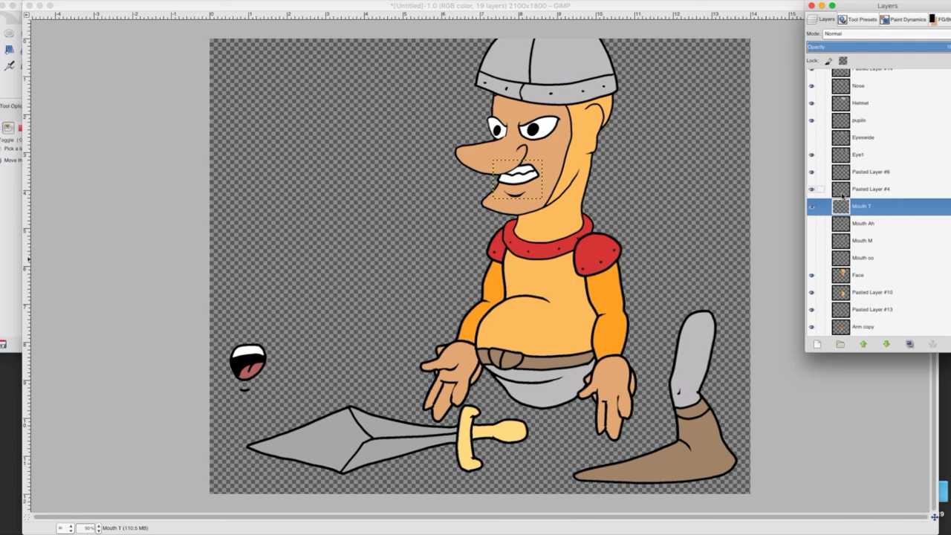
pyautogui.click(842, 195)
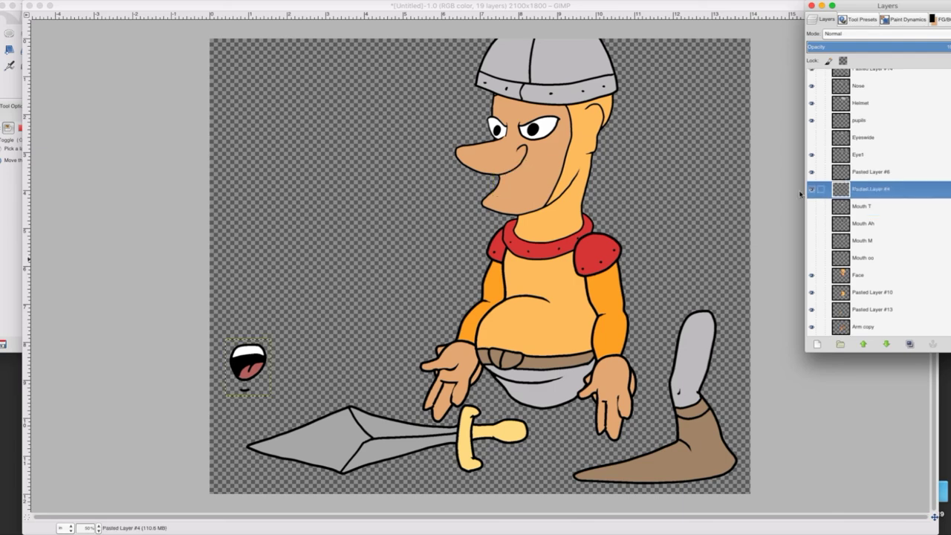
pyautogui.click(5, 94)
pyautogui.moveTo(248, 360); pyautogui.dragTo(511, 189)
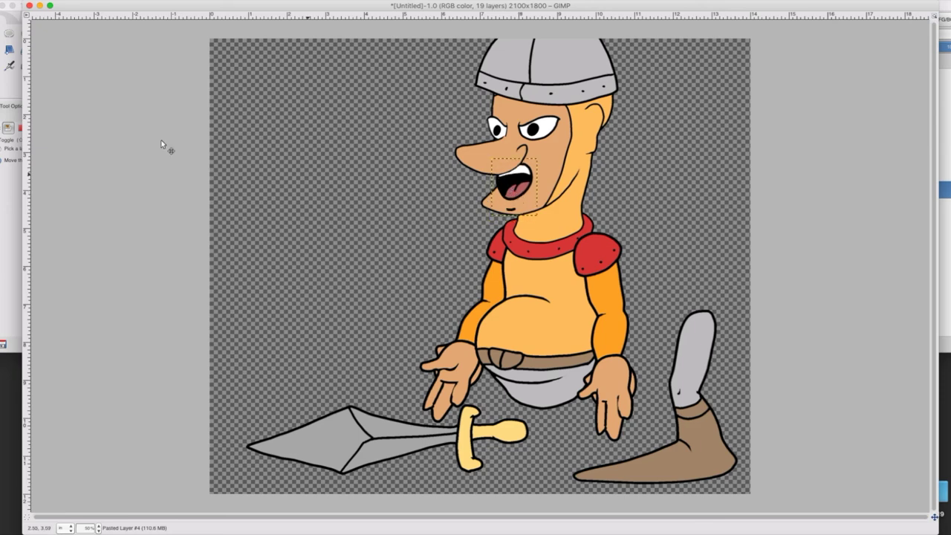
# Scale the open mouth on Pasted Layer #4 down to 0.953 × 1.207 in and reposition it under the nose.
pyautogui.click(2, 50)
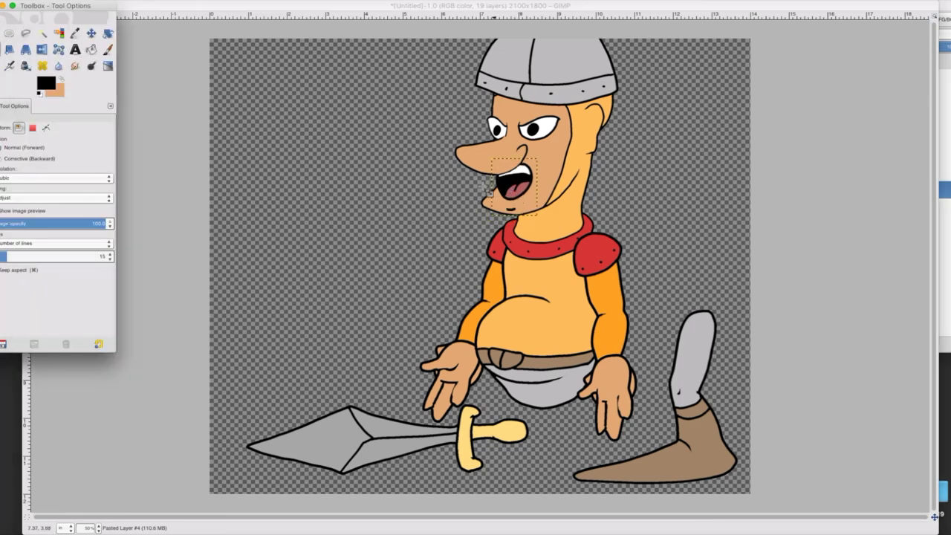
pyautogui.click(489, 189)
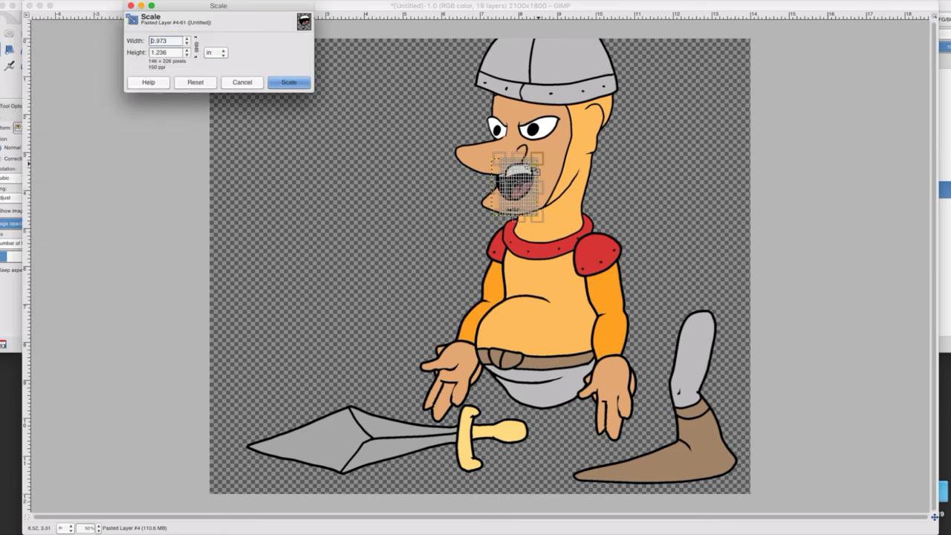
pyautogui.moveTo(527, 168); pyautogui.dragTo(468, 163)
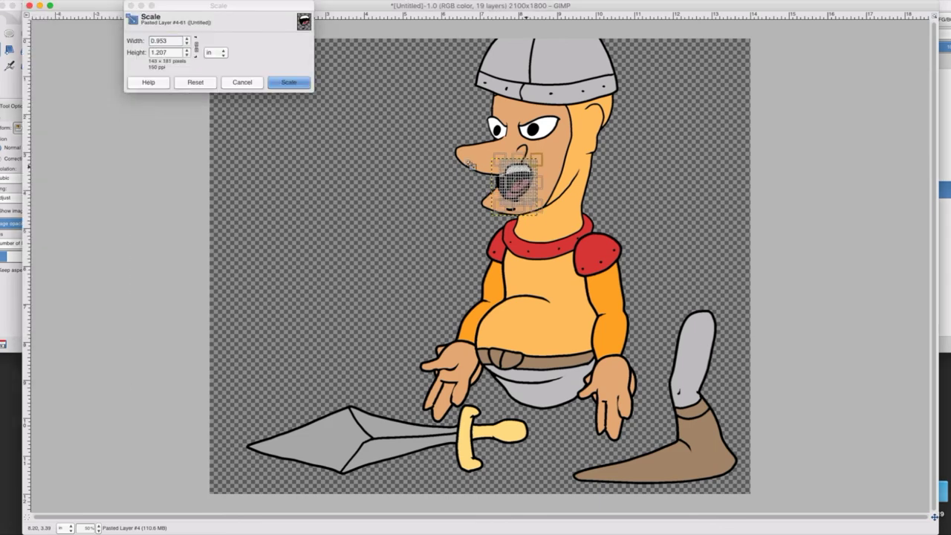
pyautogui.click(288, 82)
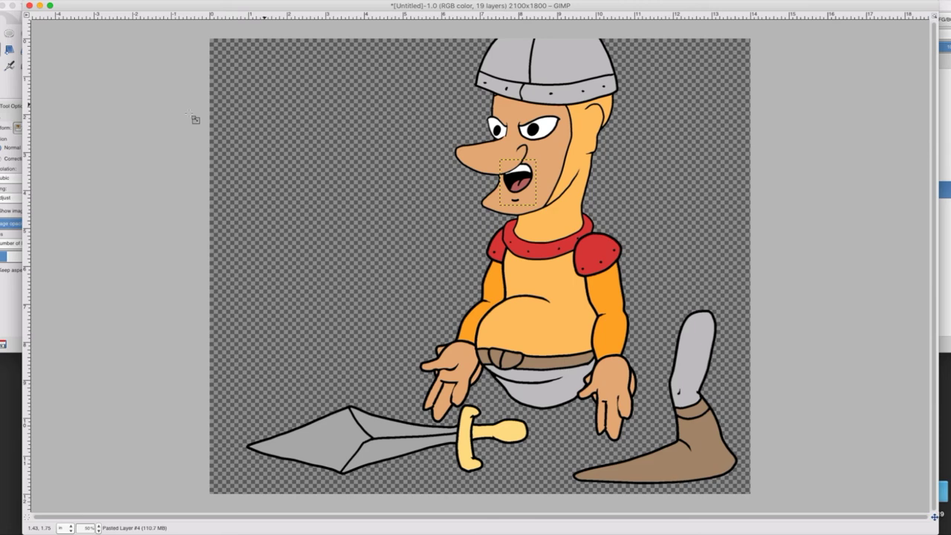
pyautogui.click(11, 93)
pyautogui.click(92, 33)
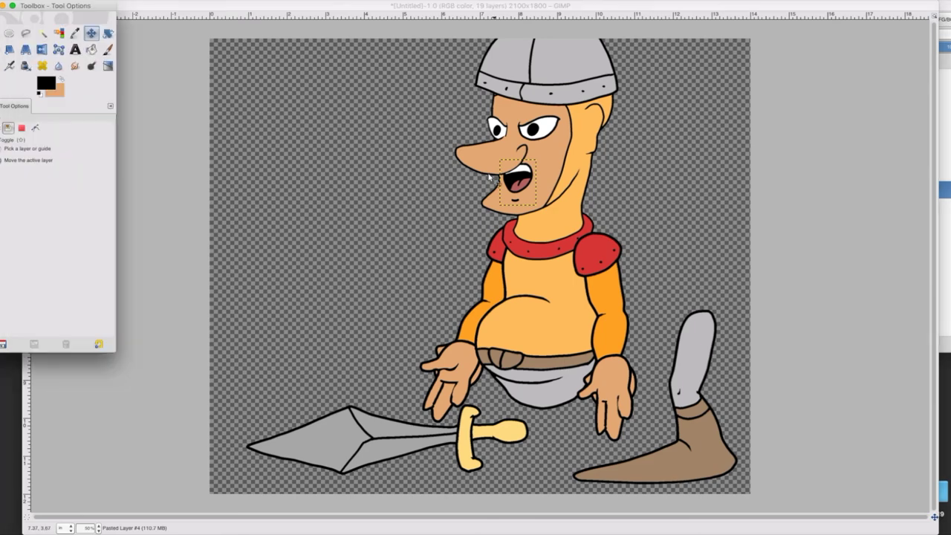
pyautogui.moveTo(512, 187); pyautogui.dragTo(509, 186)
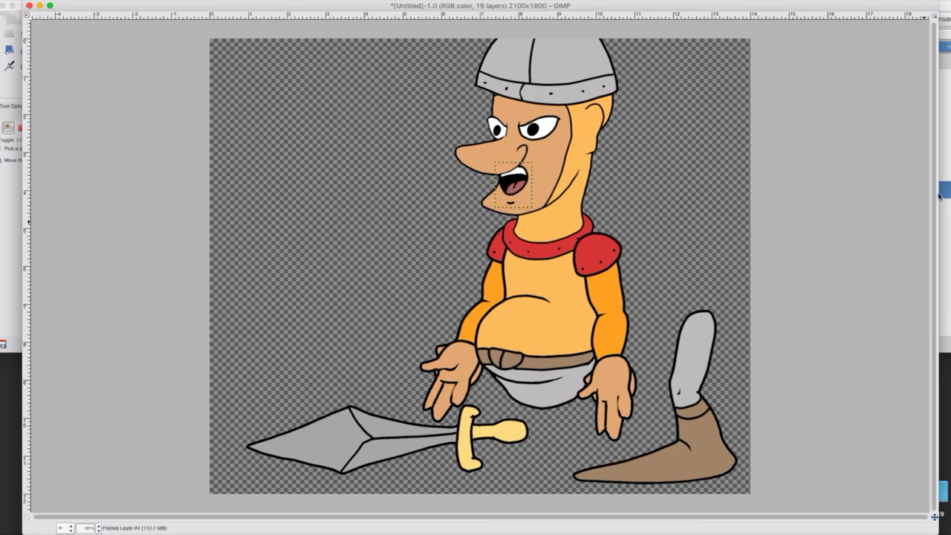
# Rename the open mouth's layer "Mouth Oh".
pyautogui.doubleClick(877, 182)
pyautogui.write('Mo')
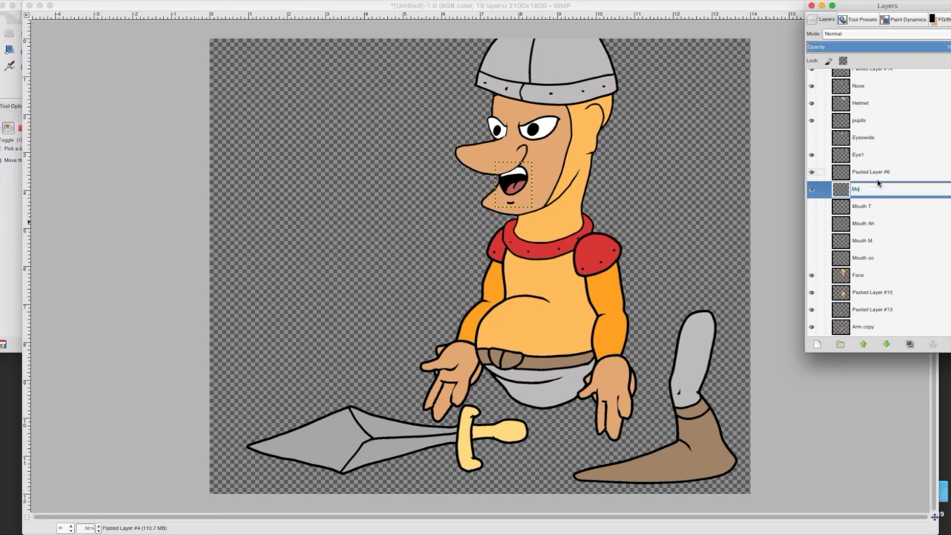
pyautogui.write('uth Oh')
pyautogui.press('Return')
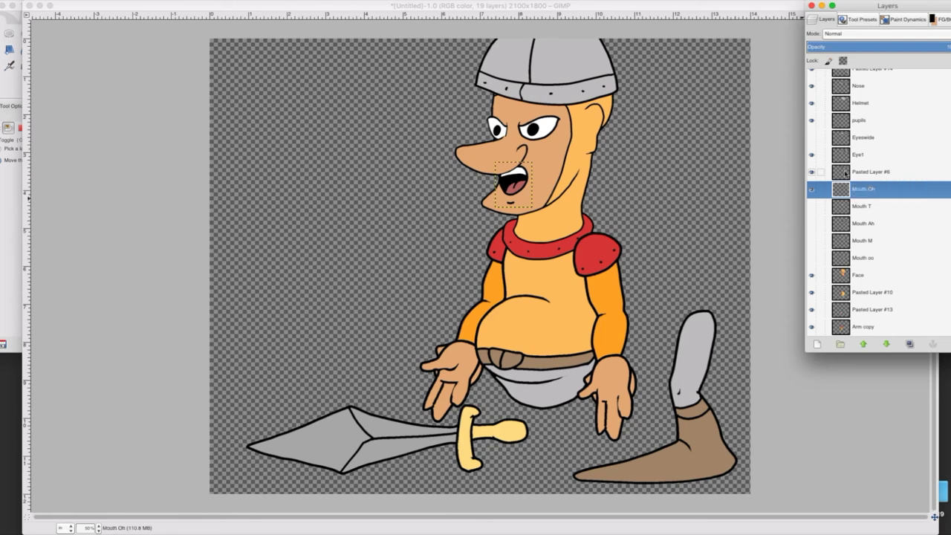
# Move the eyebrow on Pasted Layer #6 from behind the helmet to above the eyes and scale it to about 1.413 × 0.520 in.
pyautogui.click(844, 173)
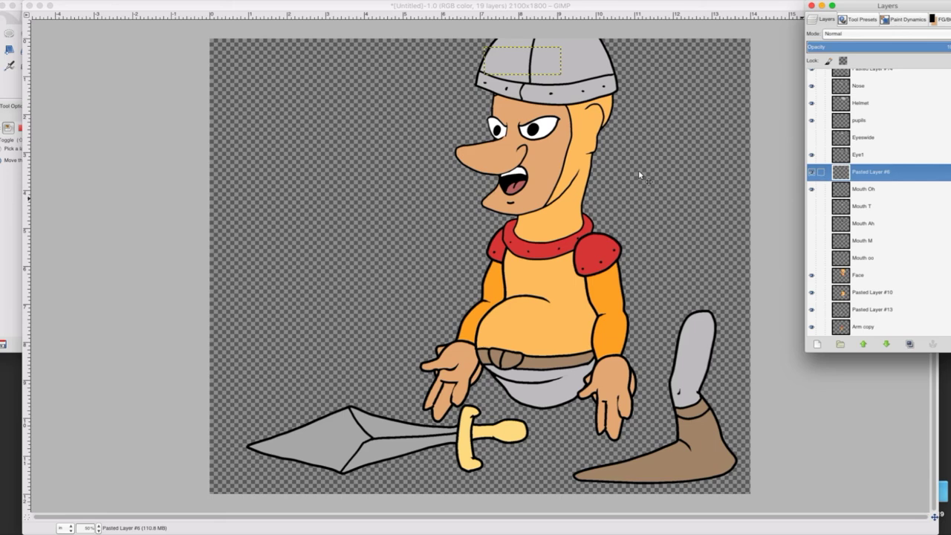
pyautogui.click(12, 22)
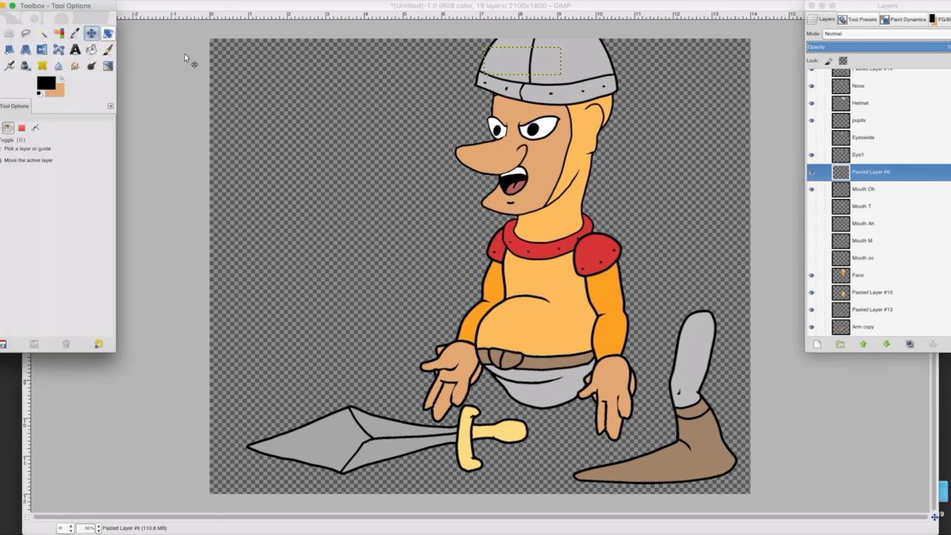
pyautogui.moveTo(520, 72); pyautogui.dragTo(536, 125)
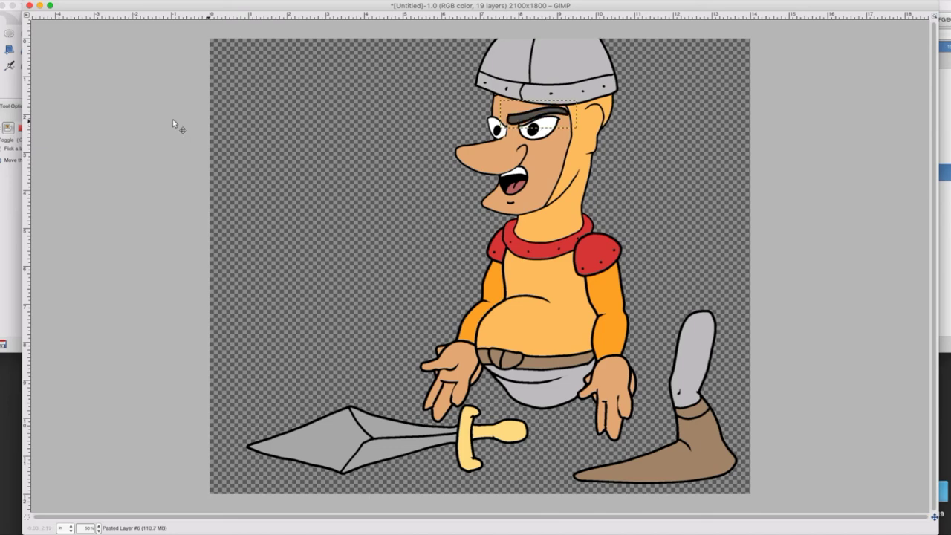
pyautogui.click(5, 49)
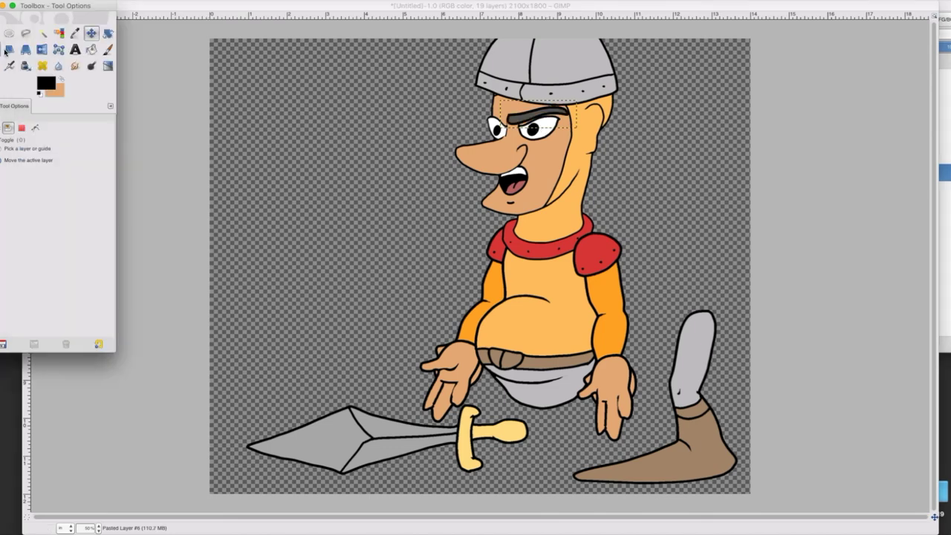
pyautogui.click(4, 50)
pyautogui.moveTo(565, 127); pyautogui.dragTo(539, 120)
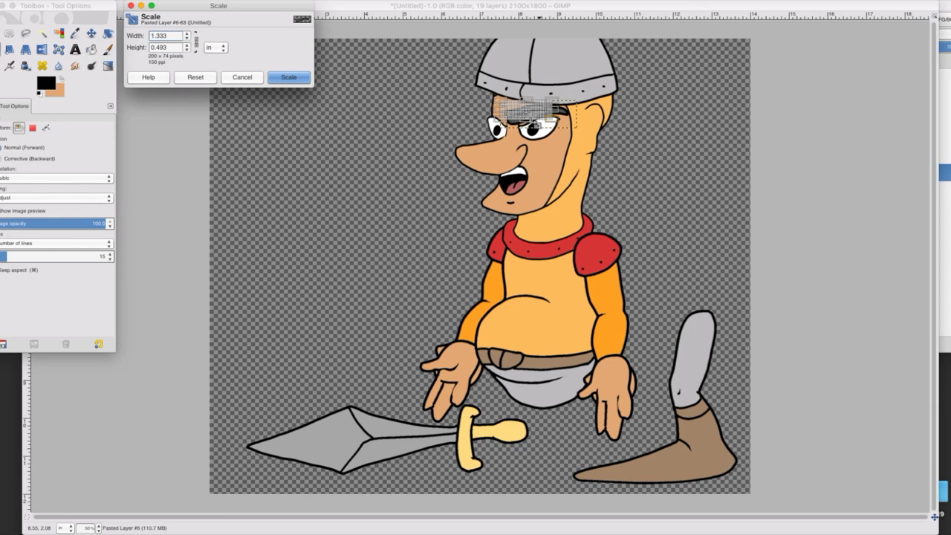
pyautogui.click(289, 78)
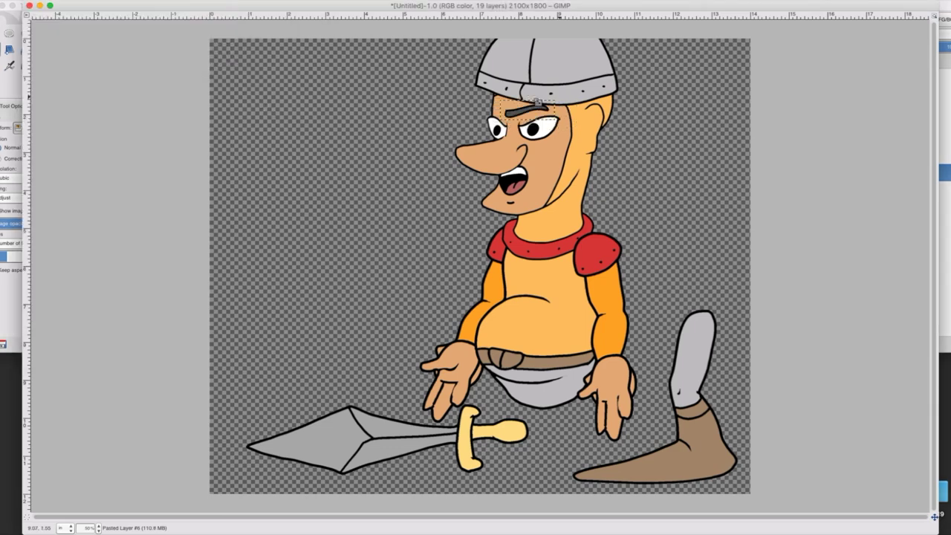
# Shift the eyebrow slightly lower above the larger eye with the Scale tool, applying a size of 1.413 × 0.520 in.
pyautogui.click(514, 105)
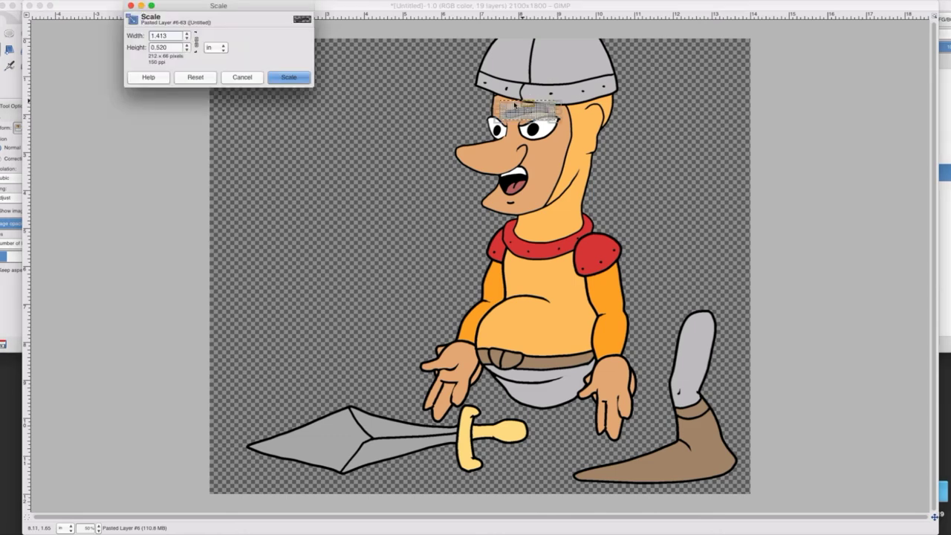
pyautogui.click(289, 77)
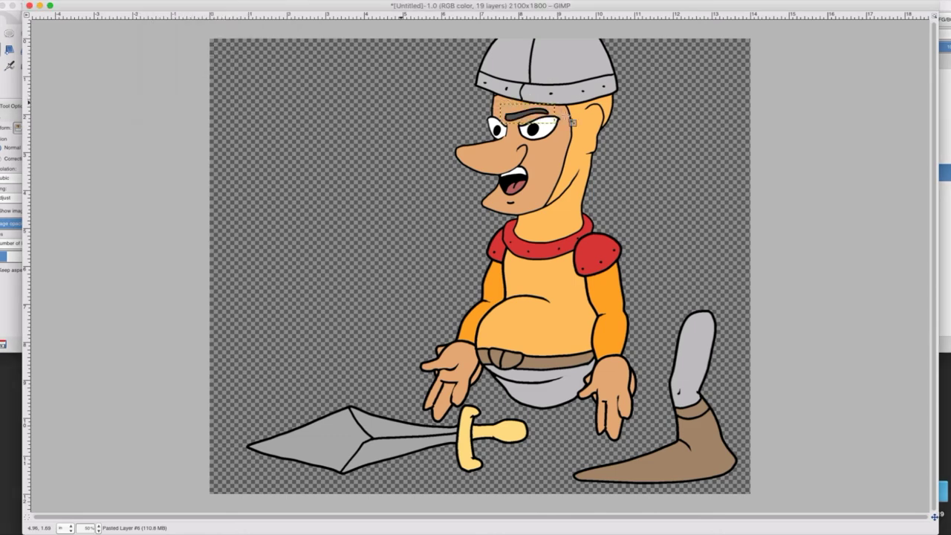
pyautogui.click(572, 122)
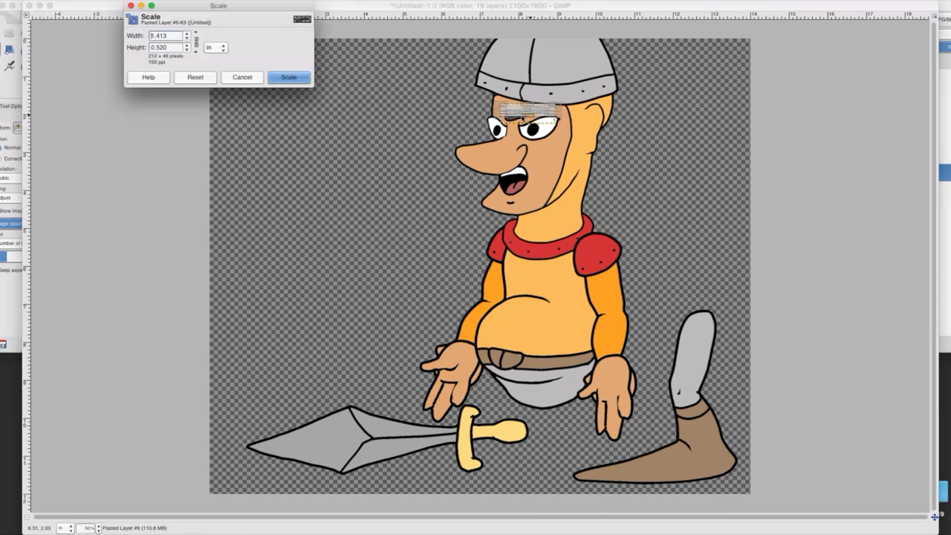
pyautogui.click(288, 77)
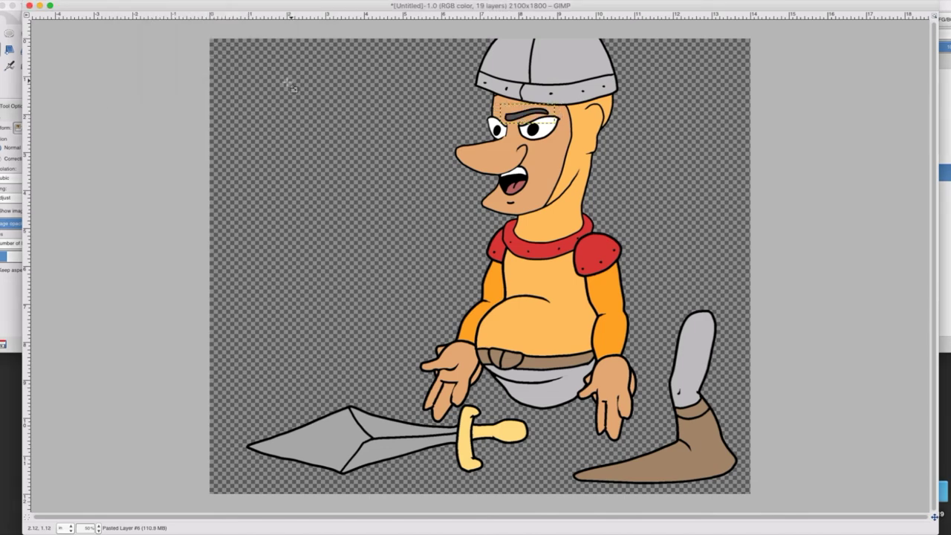
pyautogui.click(526, 117)
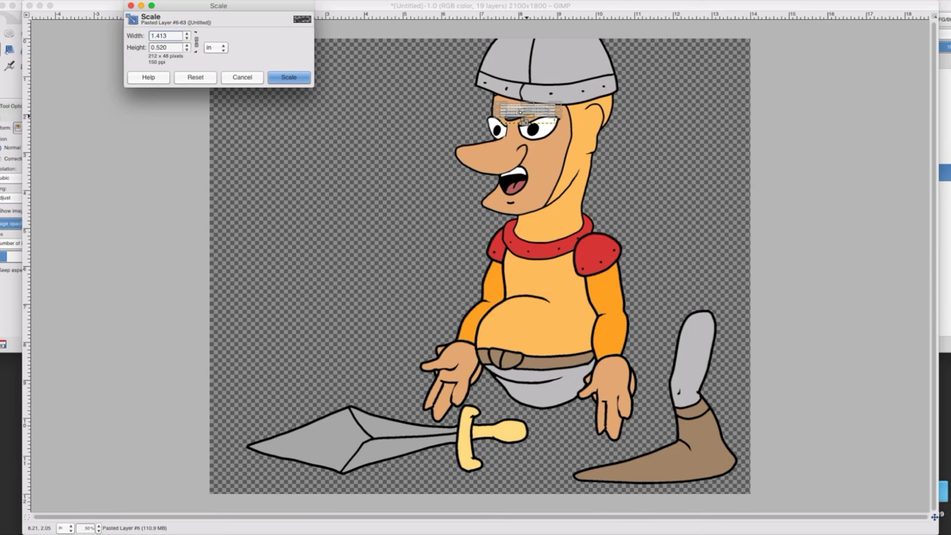
pyautogui.click(288, 77)
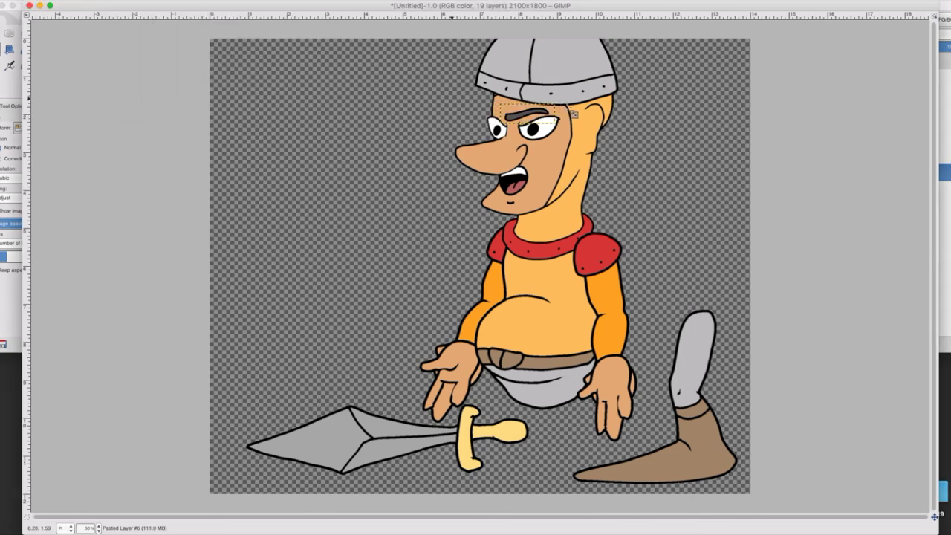
# Flatten the eyebrow on Pasted Layer #6 with the Scale tool, applying a size of 1.380 × 0.413 in.
pyautogui.click(573, 113)
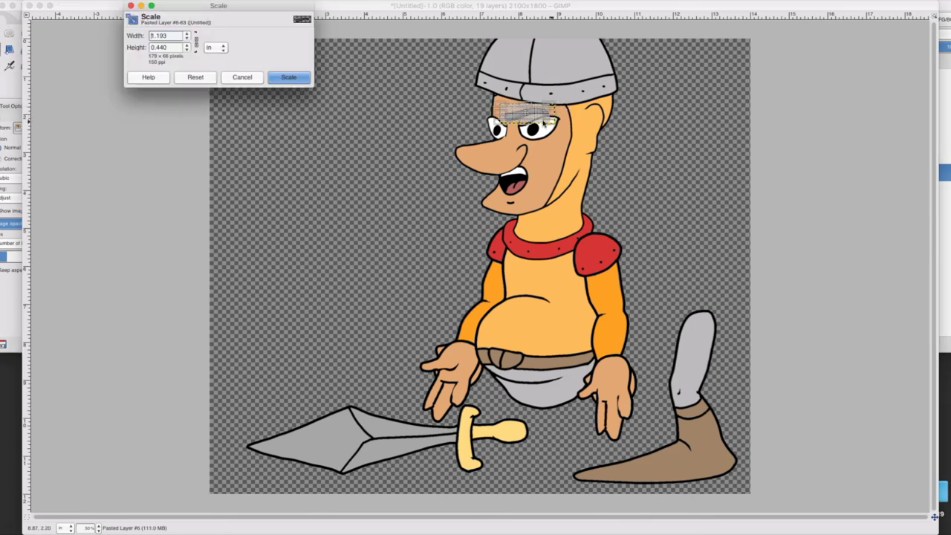
pyautogui.moveTo(474, 123); pyautogui.dragTo(523, 124)
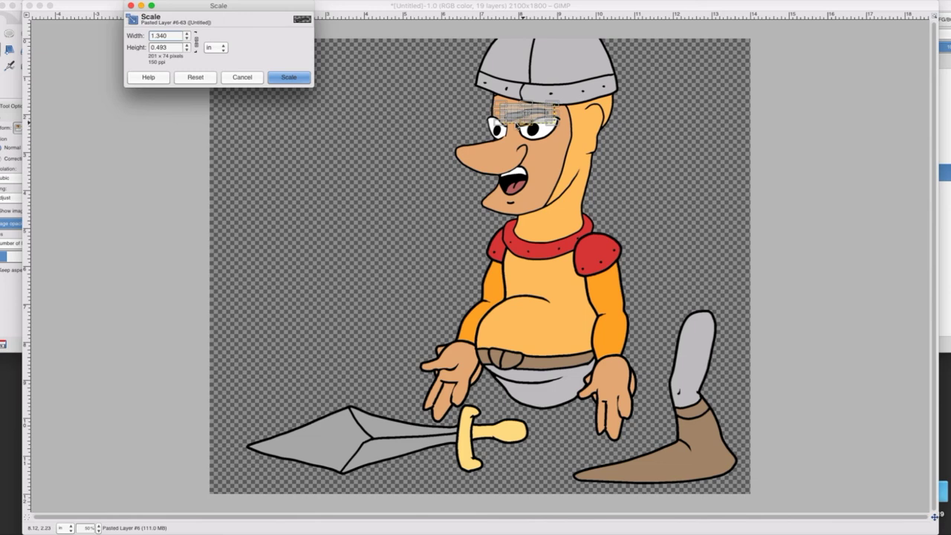
pyautogui.moveTo(521, 124); pyautogui.dragTo(520, 120)
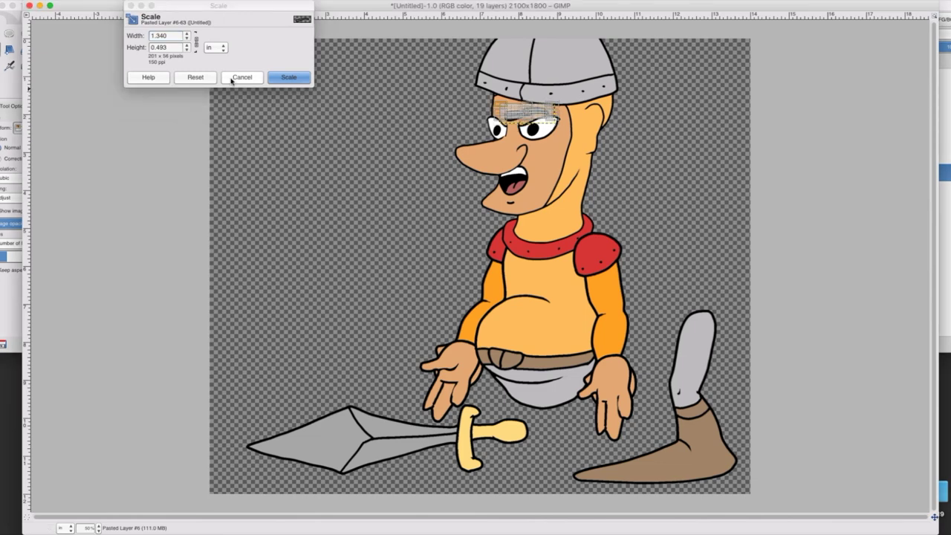
pyautogui.click(201, 78)
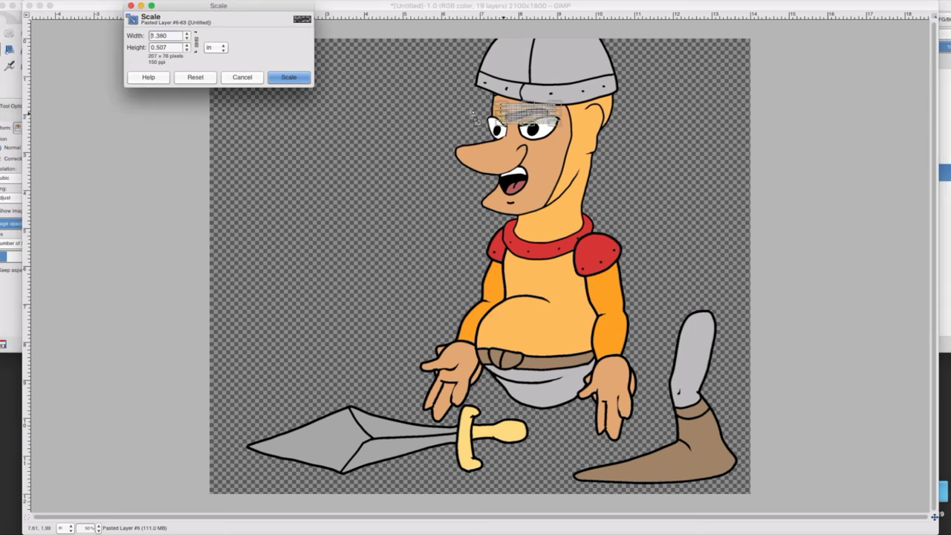
pyautogui.click(526, 126)
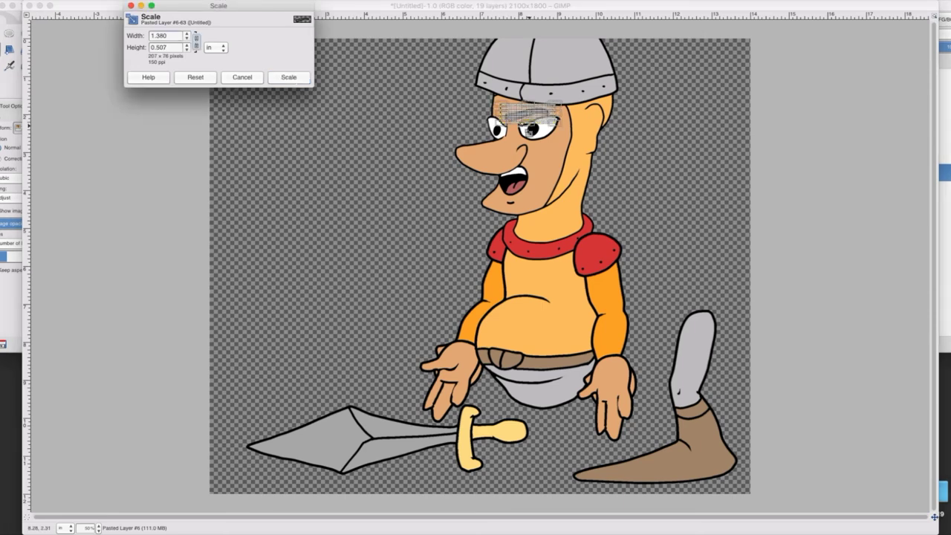
pyautogui.moveTo(527, 125); pyautogui.dragTo(522, 122)
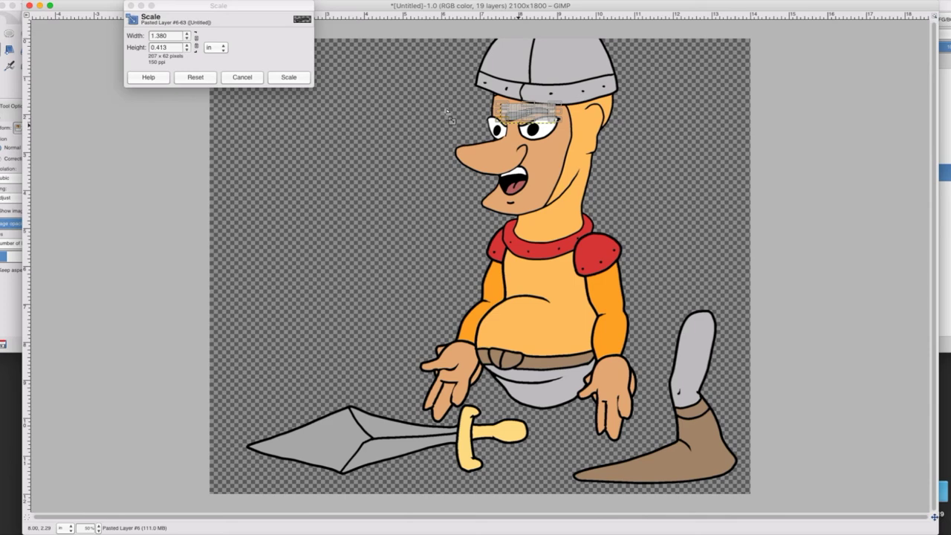
pyautogui.click(289, 78)
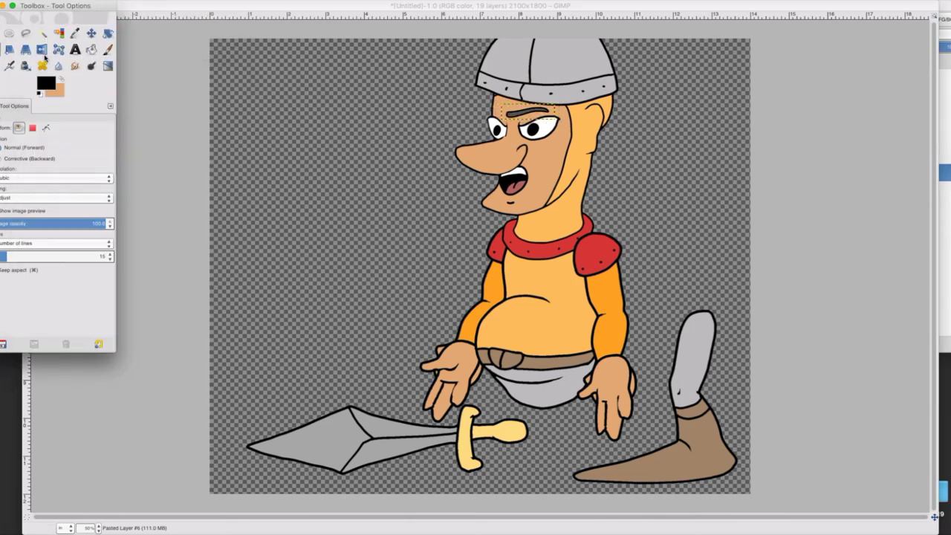
# Move the flattened eyebrow so it sits directly above the larger eye.
pyautogui.click(91, 34)
pyautogui.moveTo(518, 121); pyautogui.dragTo(536, 131)
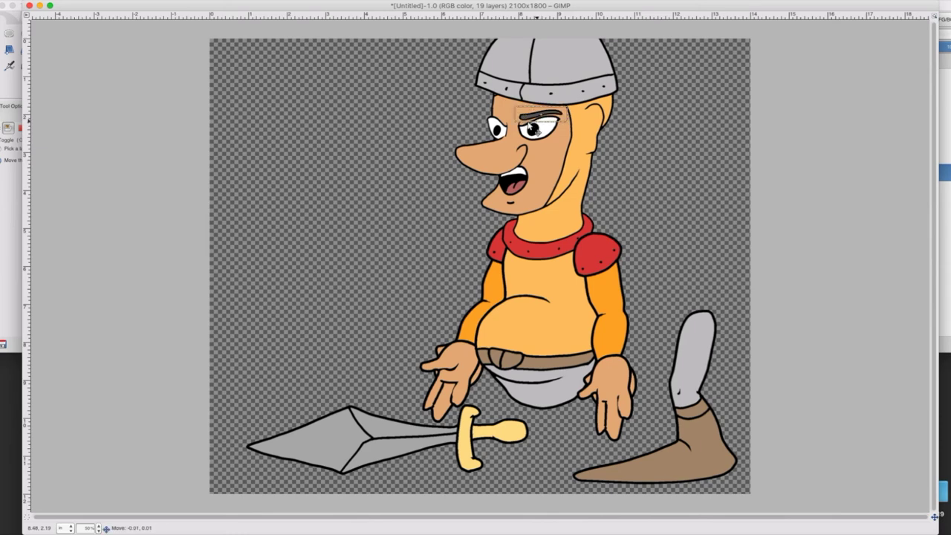
pyautogui.moveTo(529, 125); pyautogui.dragTo(528, 125)
# Rotate the eyebrow by -9.81° so its inner end slants down toward the nose.
pyautogui.click(17, 73)
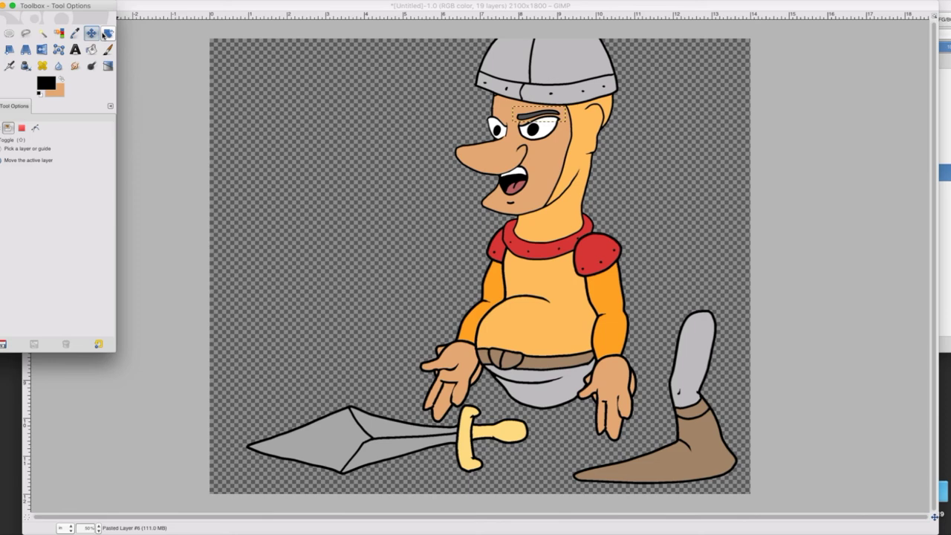
pyautogui.click(106, 33)
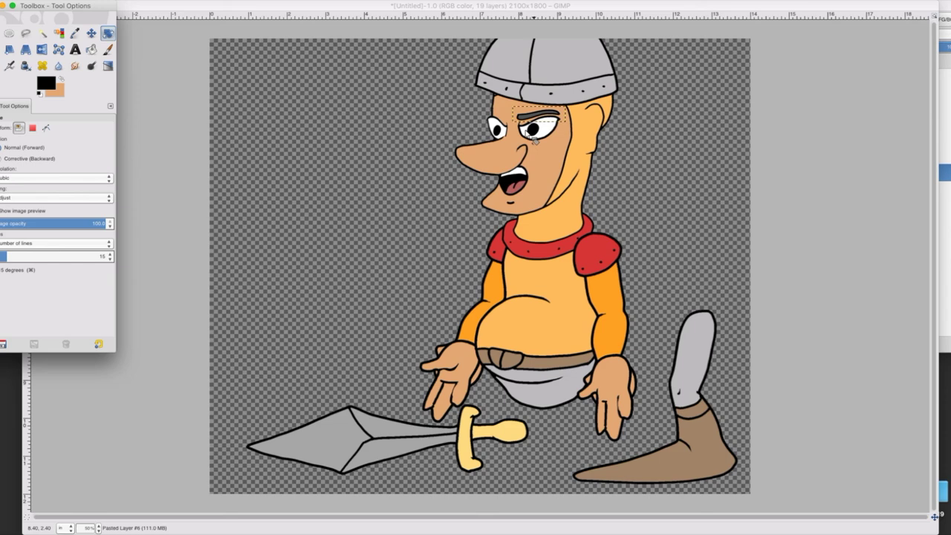
pyautogui.moveTo(535, 139); pyautogui.dragTo(487, 106)
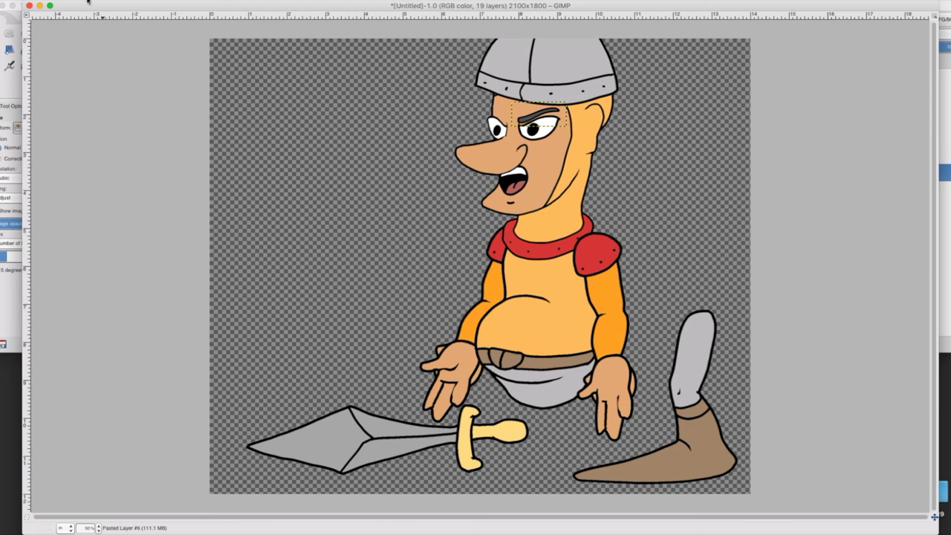
# Undo the eyebrow's rotation and redo it.
pyautogui.press('super+z')
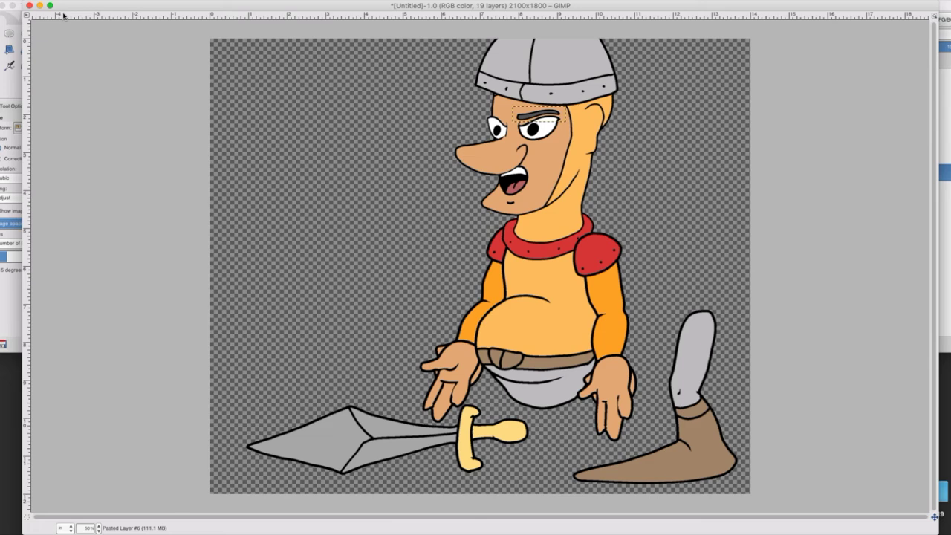
pyautogui.click(64, 1)
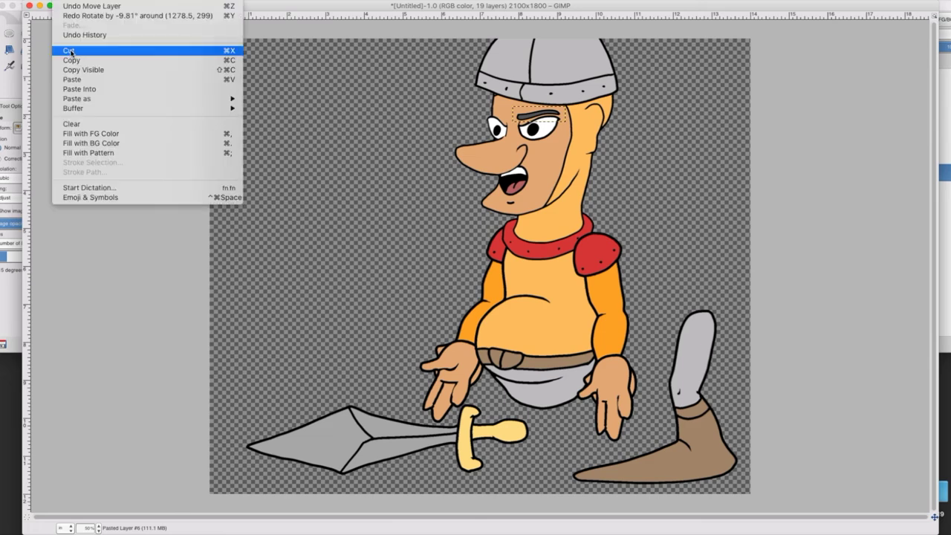
pyautogui.click(69, 51)
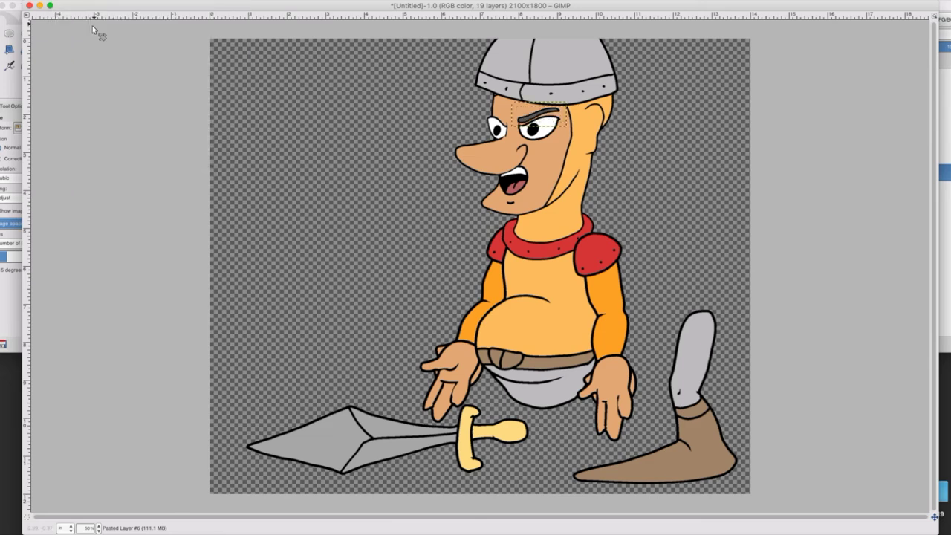
# Reposition the slanted eyebrow so it rests along the upper edge of the larger eye.
pyautogui.click(93, 31)
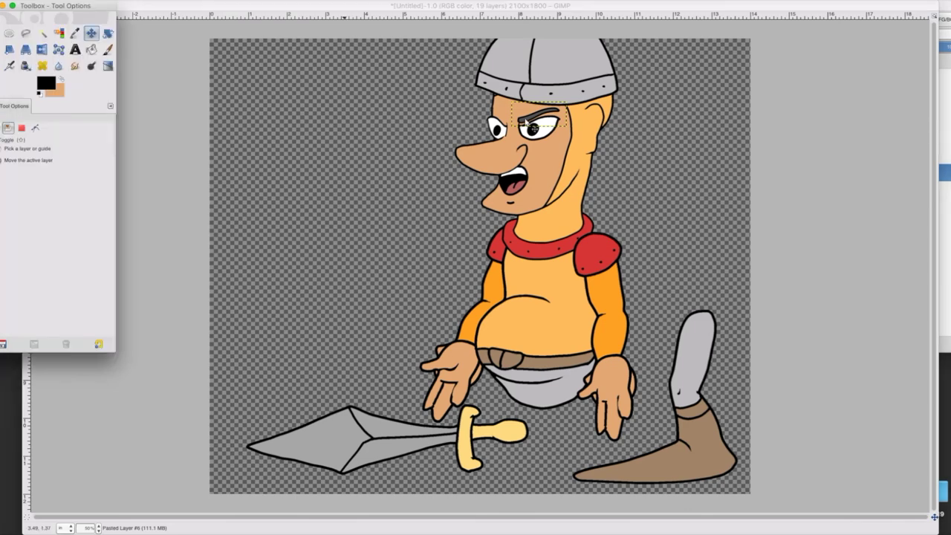
pyautogui.moveTo(532, 123); pyautogui.dragTo(531, 127)
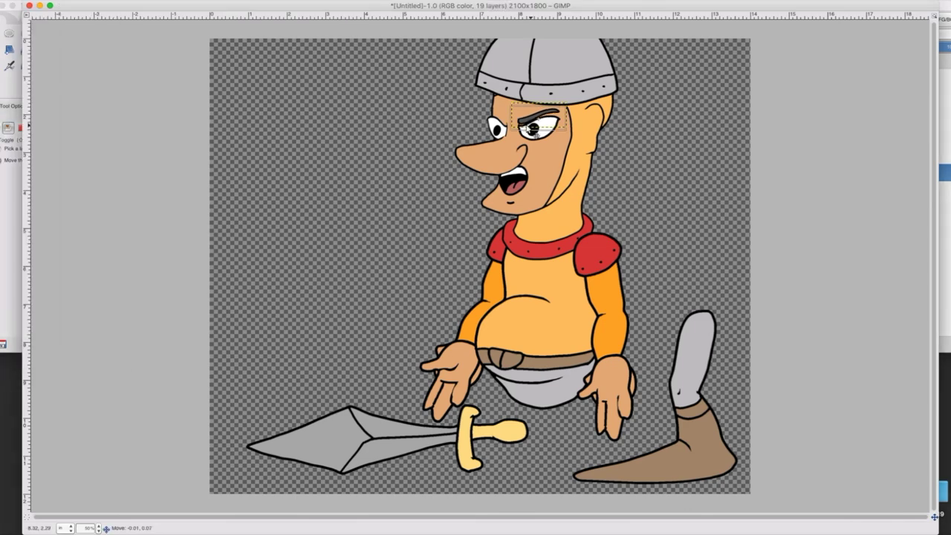
pyautogui.moveTo(529, 151); pyautogui.dragTo(529, 143)
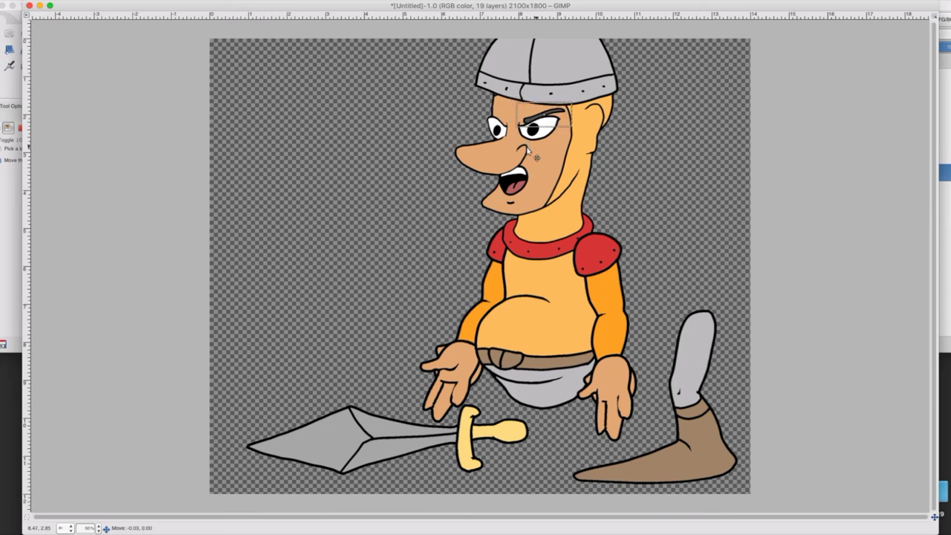
pyautogui.moveTo(527, 149); pyautogui.dragTo(525, 147)
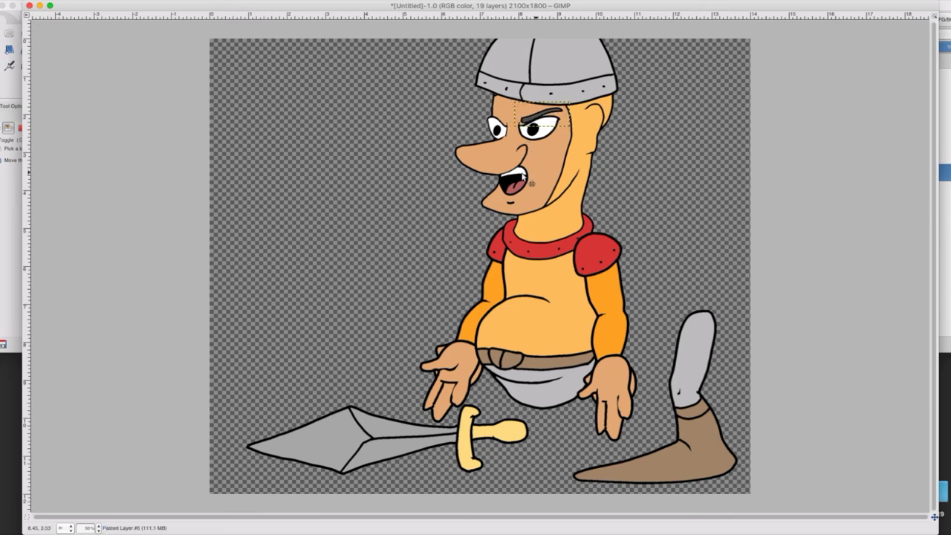
# Duplicate the eyebrow layer and flip the copy horizontally.
pyautogui.click(173, 0)
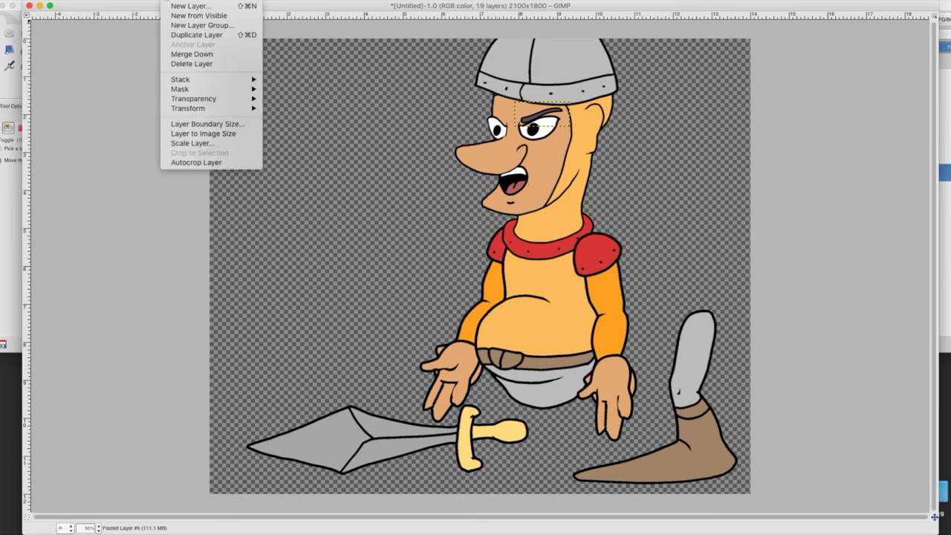
pyautogui.click(182, 37)
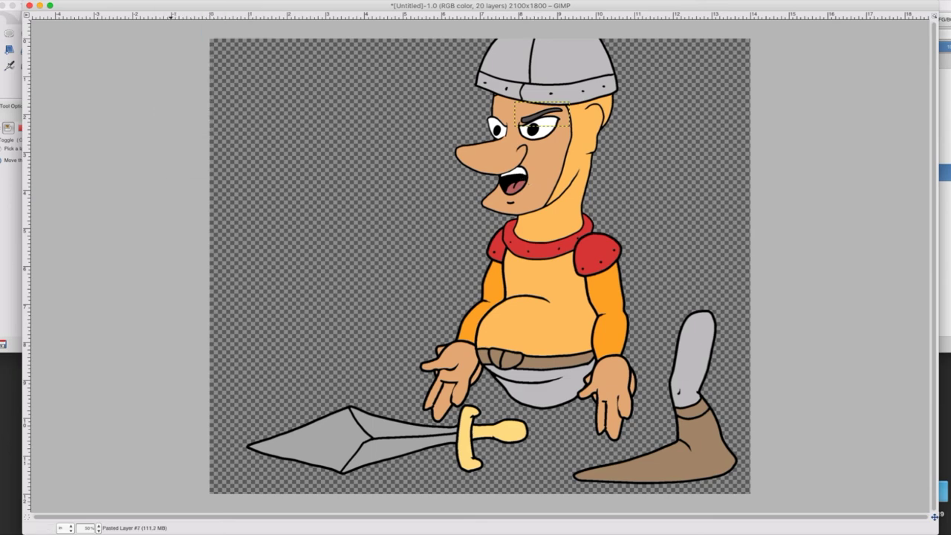
pyautogui.click(172, 0)
pyautogui.moveTo(190, 108)
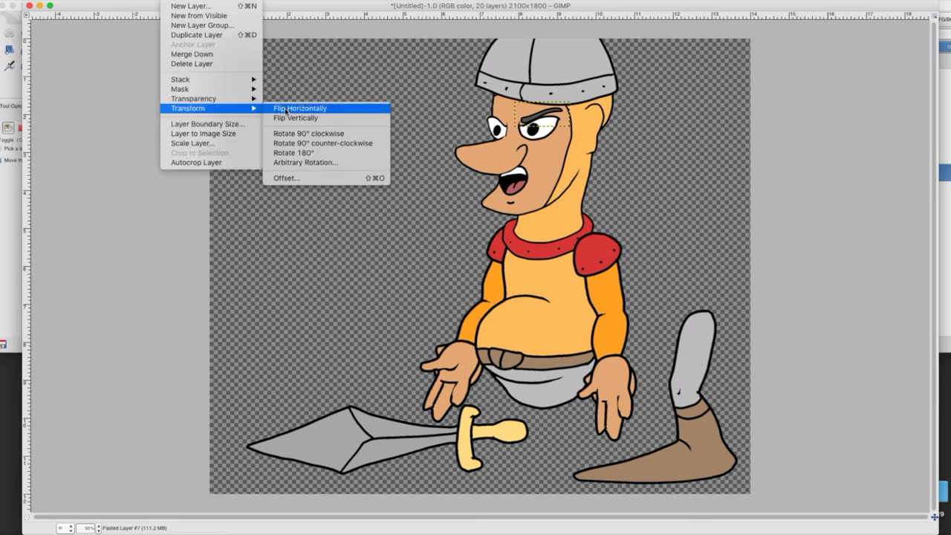
pyautogui.click(286, 109)
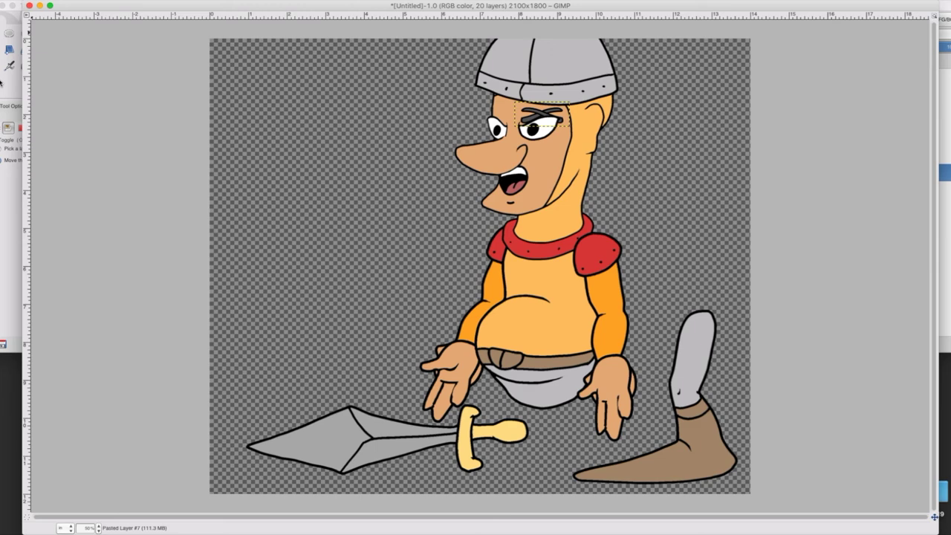
# Scale the flipped eyebrow to about 0.807 × 0.653 in and position it above the smaller eye.
pyautogui.click(1, 83)
pyautogui.moveTo(536, 129); pyautogui.dragTo(501, 132)
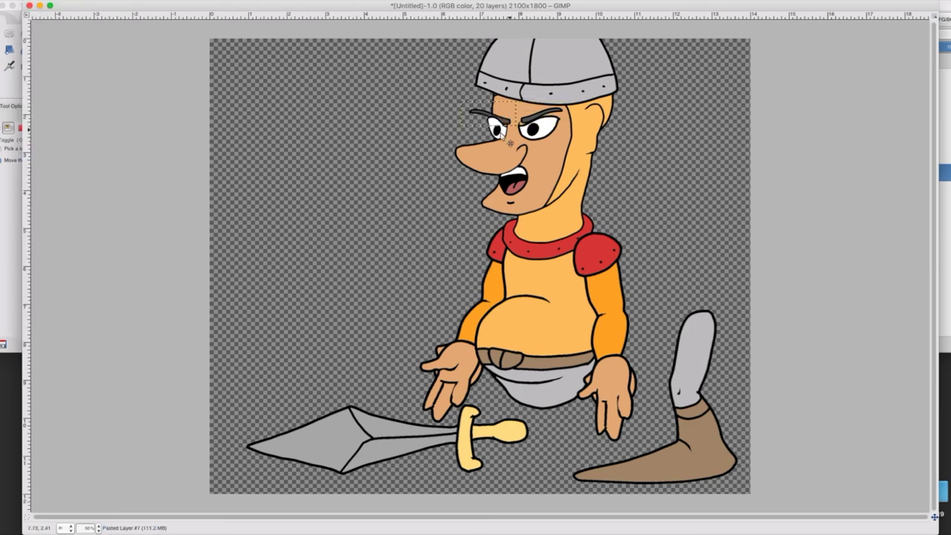
pyautogui.click(2, 50)
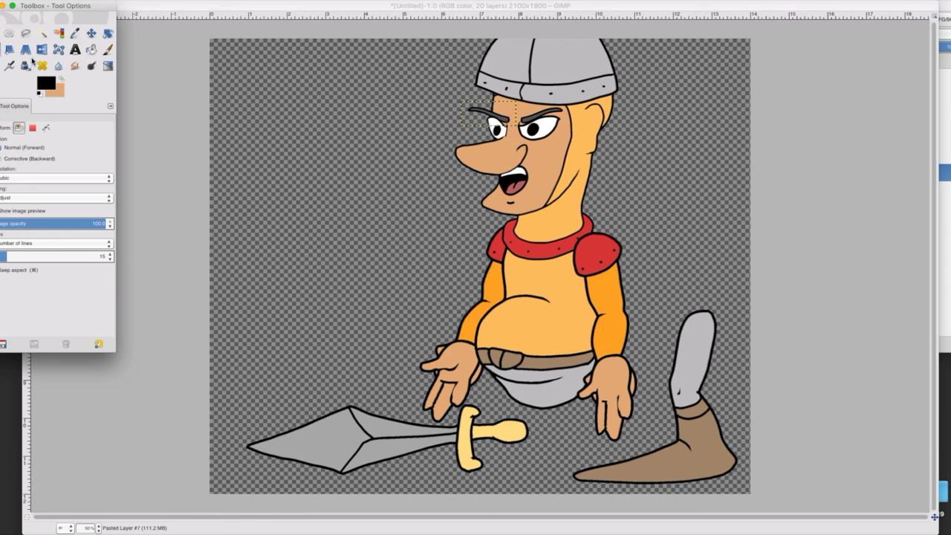
pyautogui.click(476, 115)
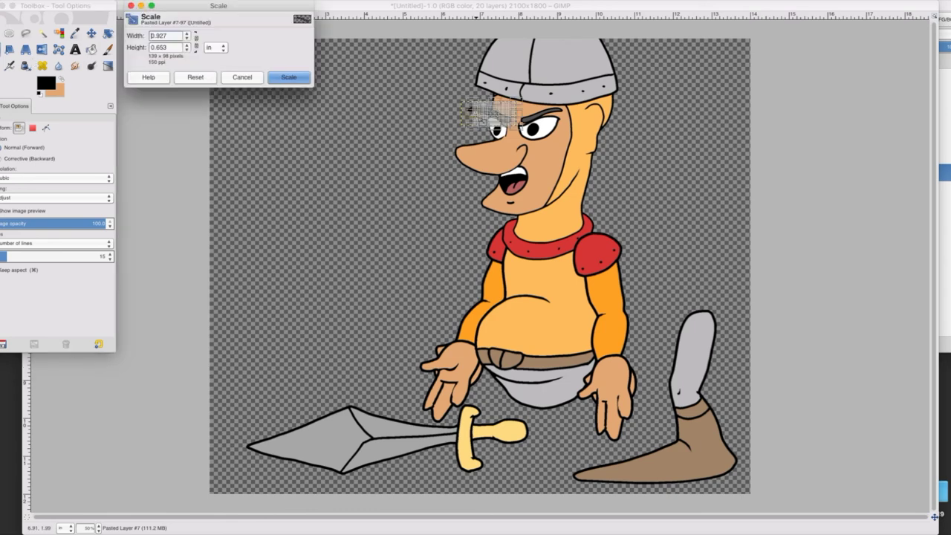
pyautogui.moveTo(476, 115); pyautogui.dragTo(487, 115)
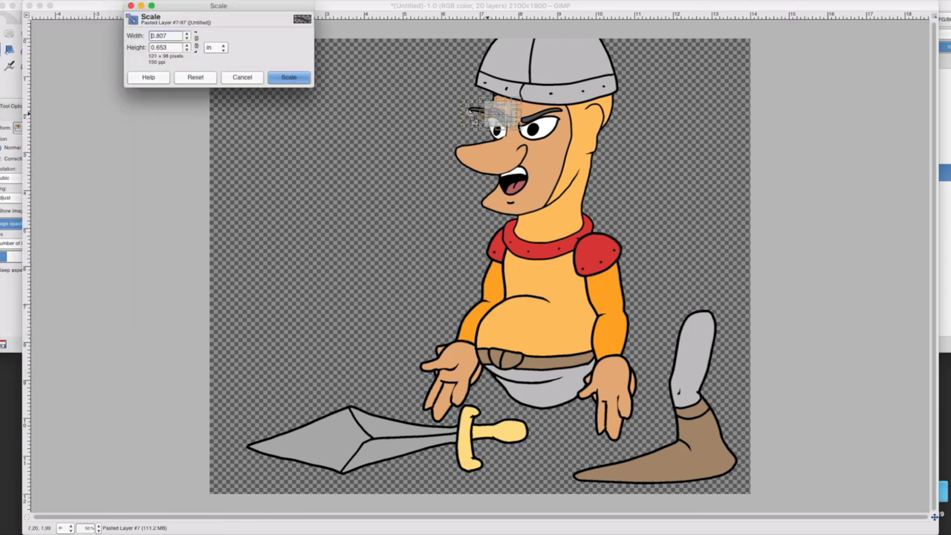
pyautogui.click(297, 78)
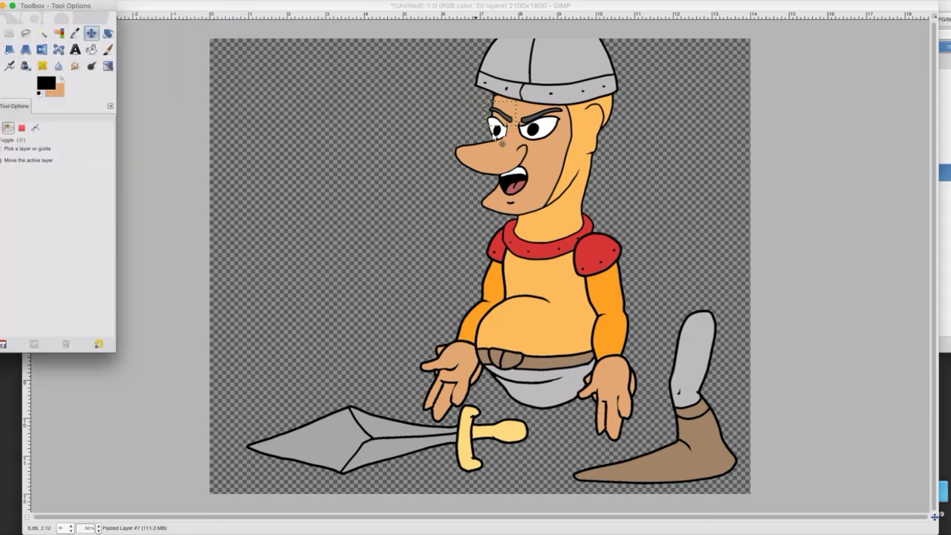
pyautogui.moveTo(495, 135); pyautogui.dragTo(502, 128)
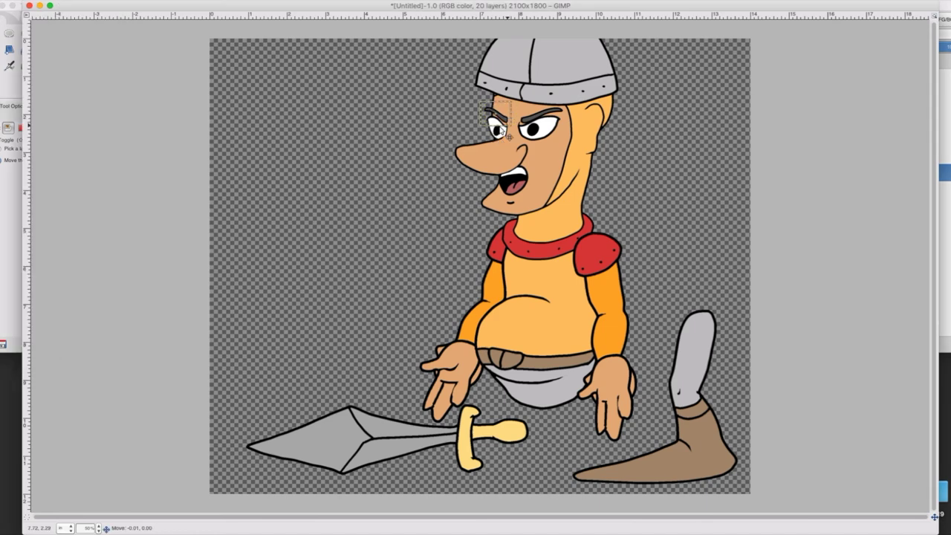
pyautogui.moveTo(500, 128); pyautogui.dragTo(501, 128)
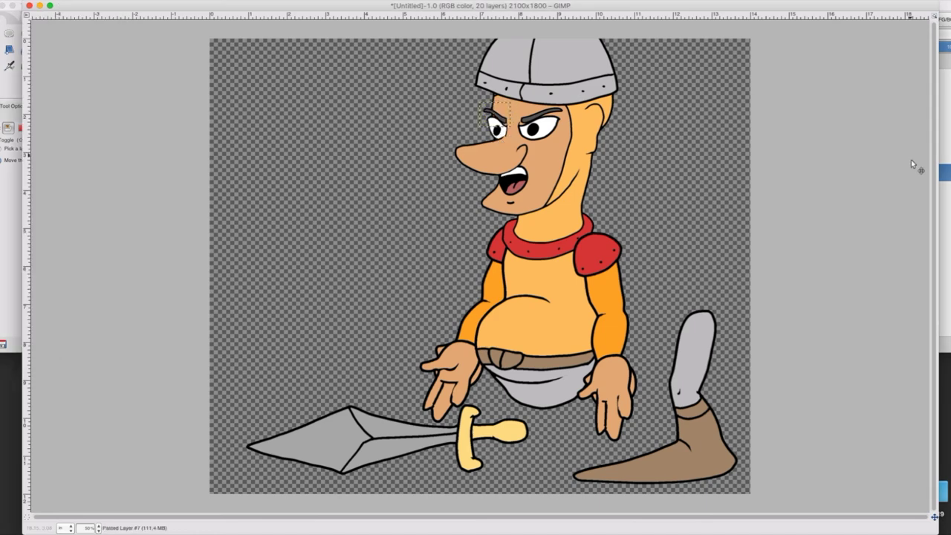
# Rename the flipped eyebrow's layer, Pasted Layer #7, as "browback".
pyautogui.click(944, 170)
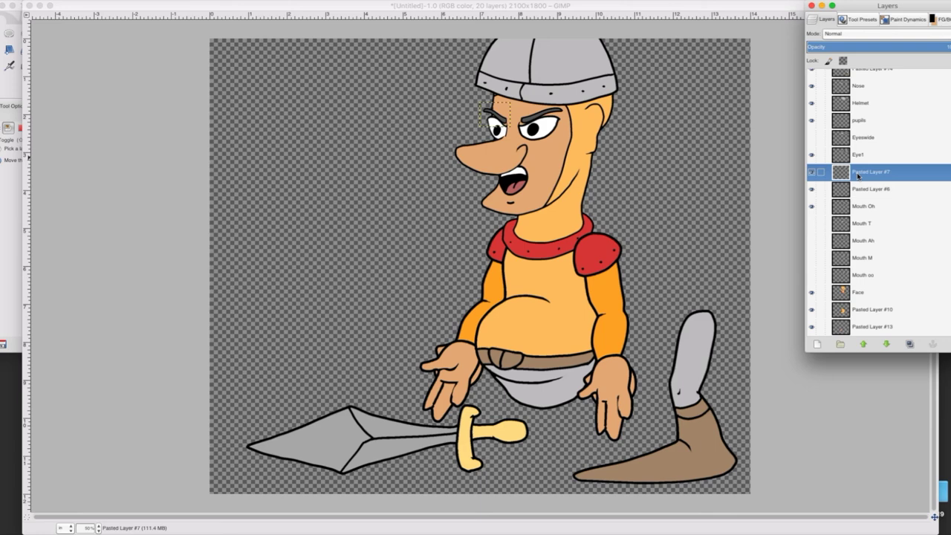
pyautogui.doubleClick(857, 176)
pyautogui.write('B')
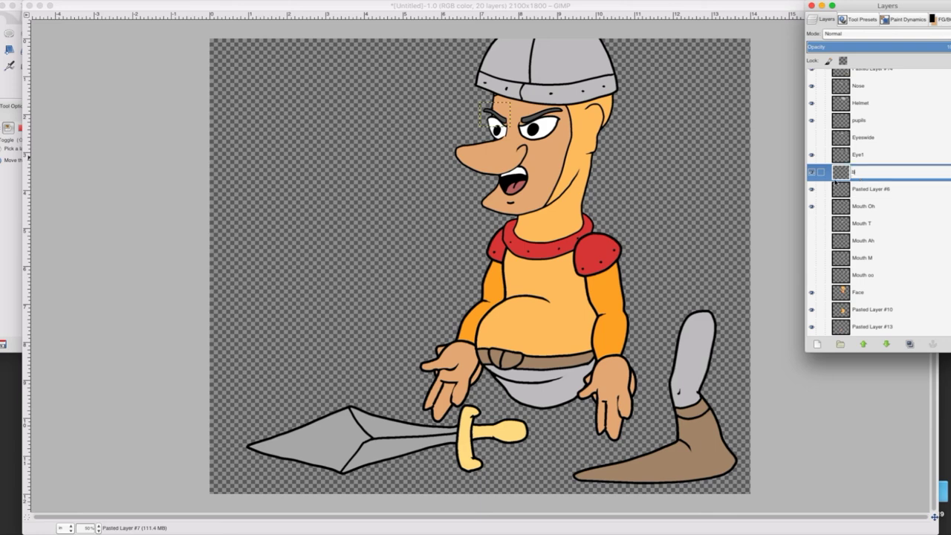
pyautogui.write('rowback')
pyautogui.press('Return')
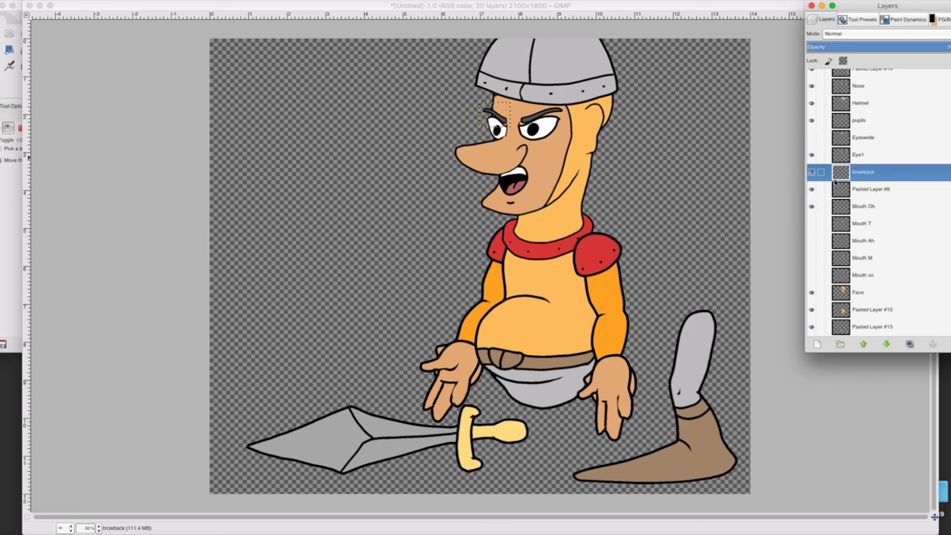
# Rename Pasted Layer #6 as "browfront" and make the browback layer active again.
pyautogui.doubleClick(856, 189)
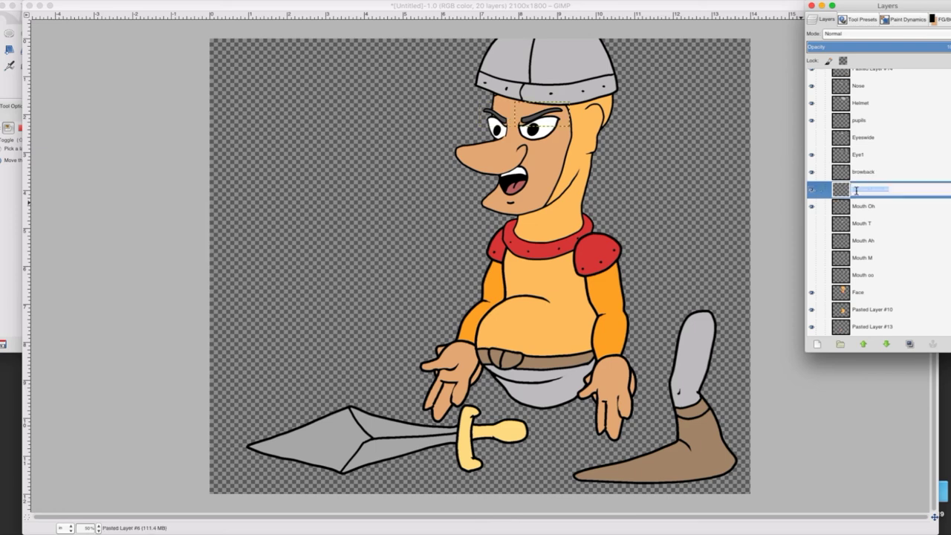
pyautogui.write('browfront')
pyautogui.press('Return')
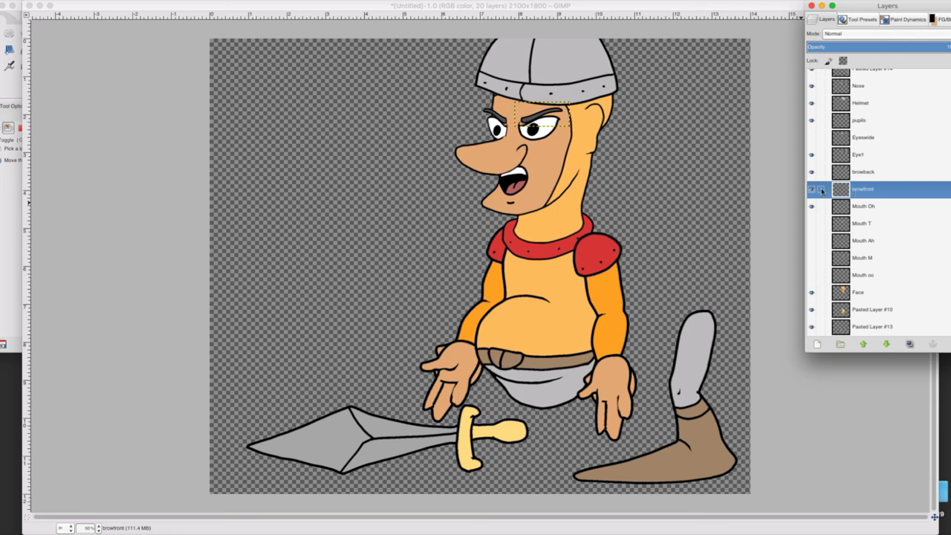
pyautogui.click(827, 174)
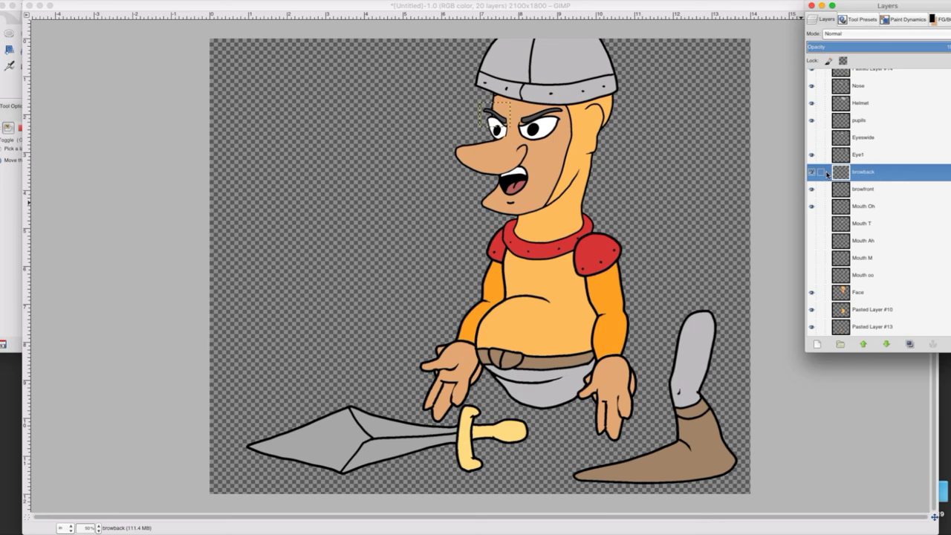
# Move the browback and browfront layers directly above the pupils layer and export the image again to Lirk.psd.
pyautogui.moveTo(826, 174); pyautogui.dragTo(828, 113)
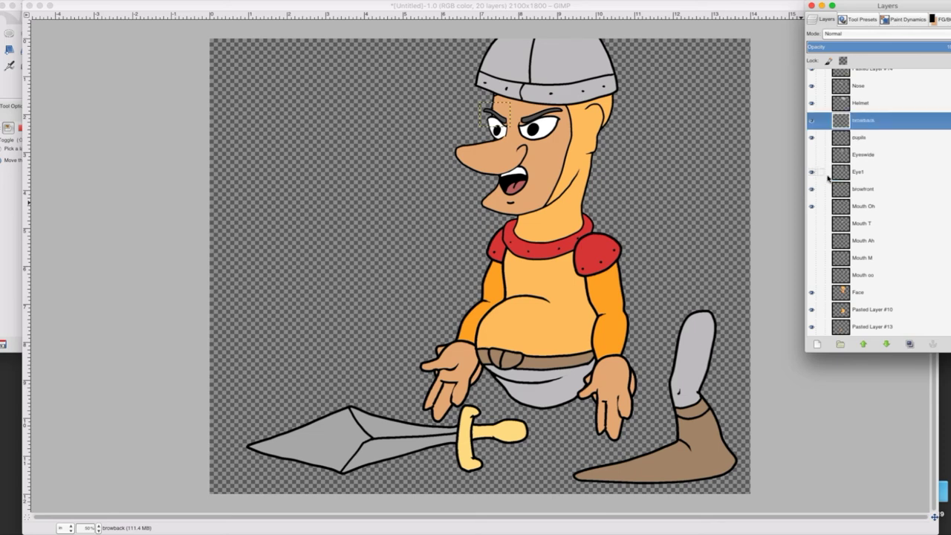
pyautogui.moveTo(831, 190); pyautogui.dragTo(863, 137)
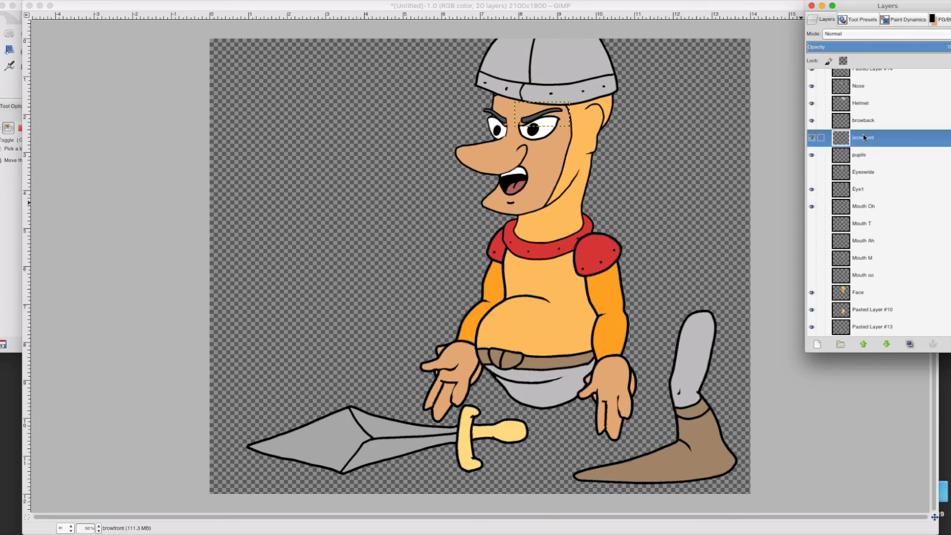
pyautogui.click(849, 155)
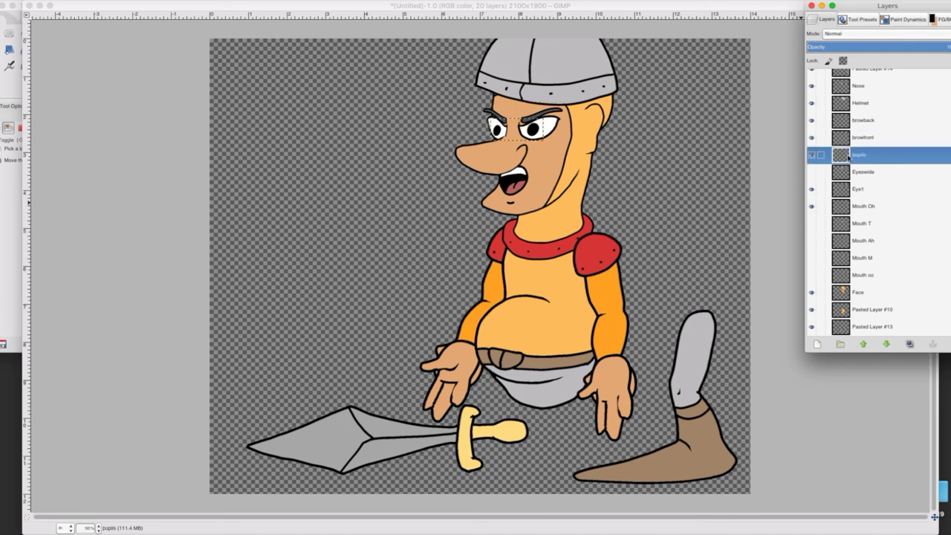
pyautogui.click(42, 1)
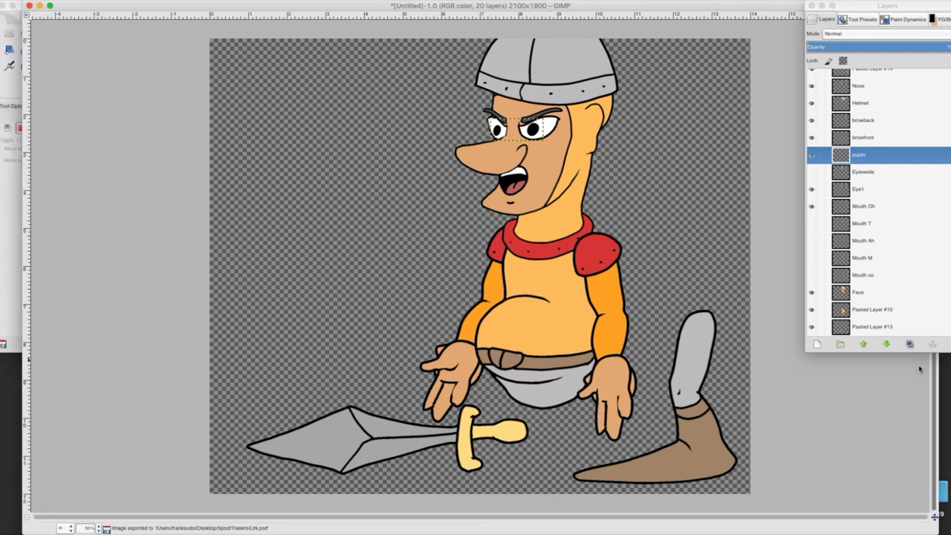
# Hide the Mouth Oh layer, preview Mouth T, and show Mouth M as the face's visible mouth.
pyautogui.click(935, 305)
pyautogui.scroll(1, 935, 305)
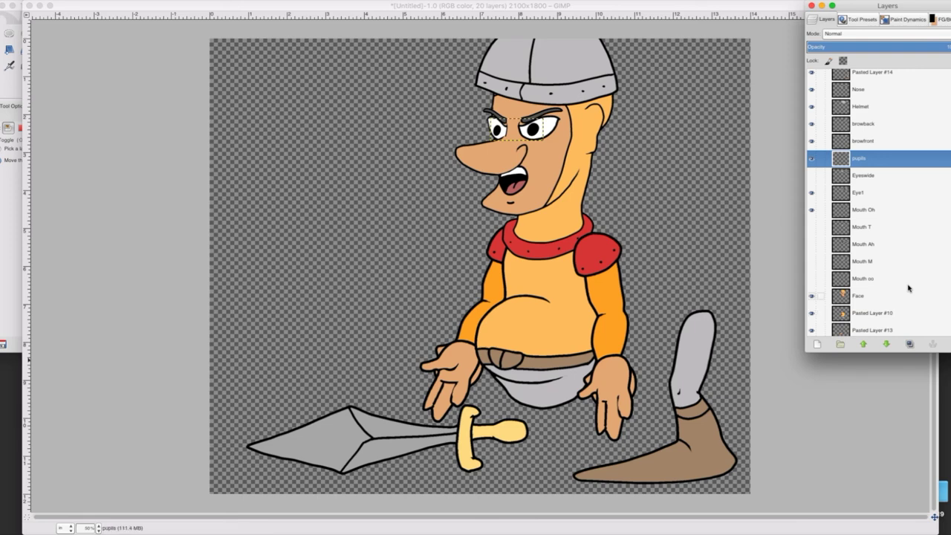
pyautogui.click(855, 192)
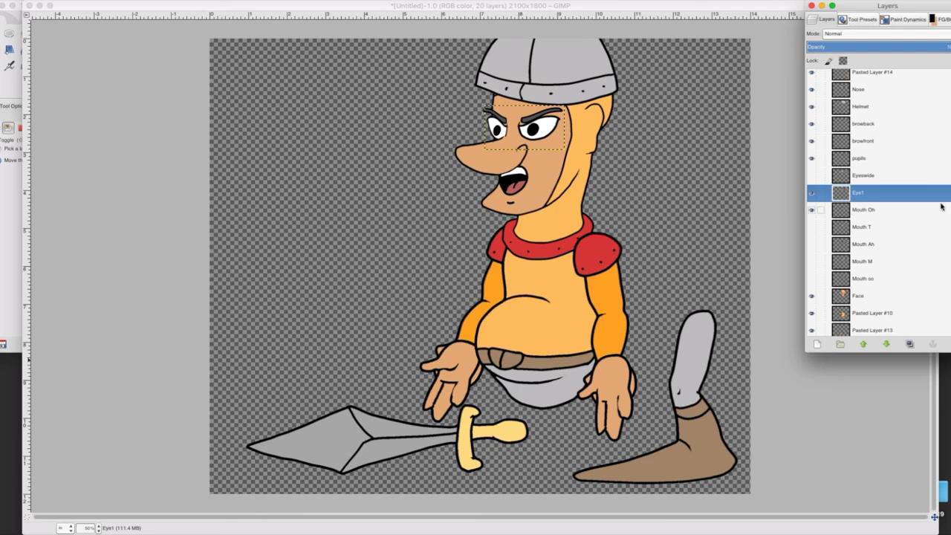
pyautogui.scroll(-1, 877, 195)
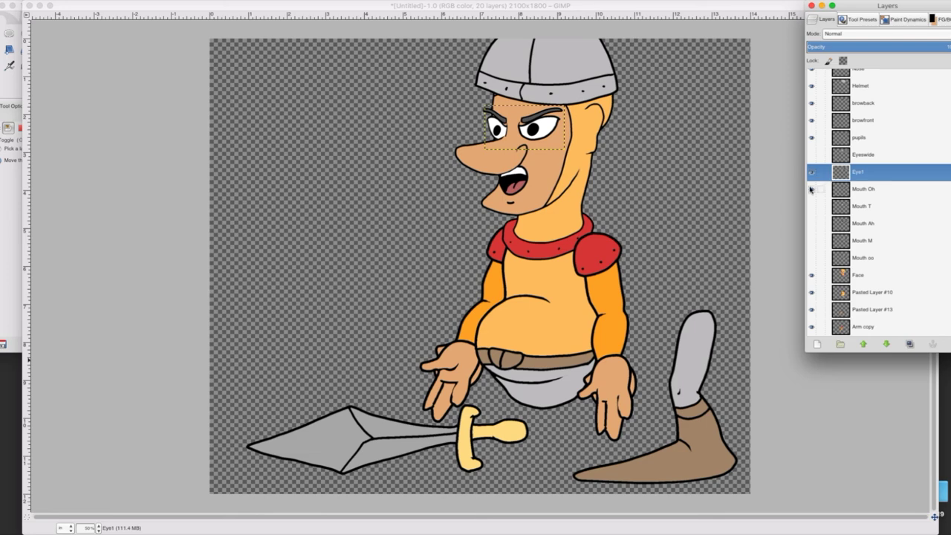
pyautogui.click(811, 189)
pyautogui.click(811, 205)
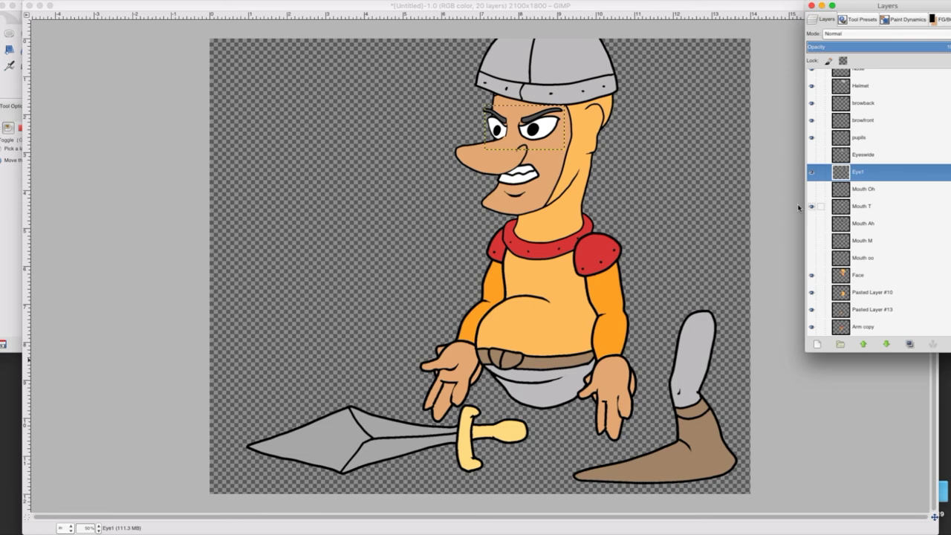
pyautogui.click(811, 205)
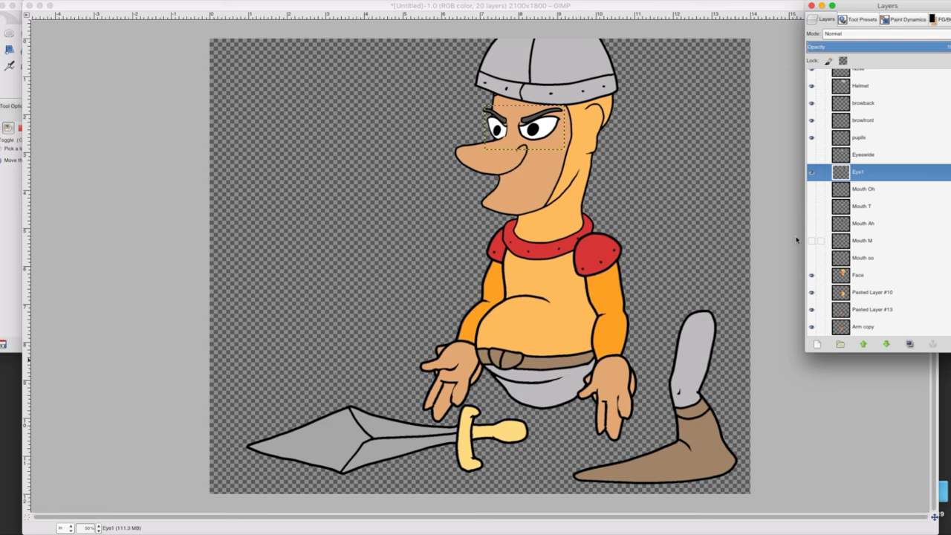
pyautogui.click(811, 240)
# Check which part of the figure the Face, pupils, browfront, browback, Helmet and Nose layers each hold.
pyautogui.click(855, 275)
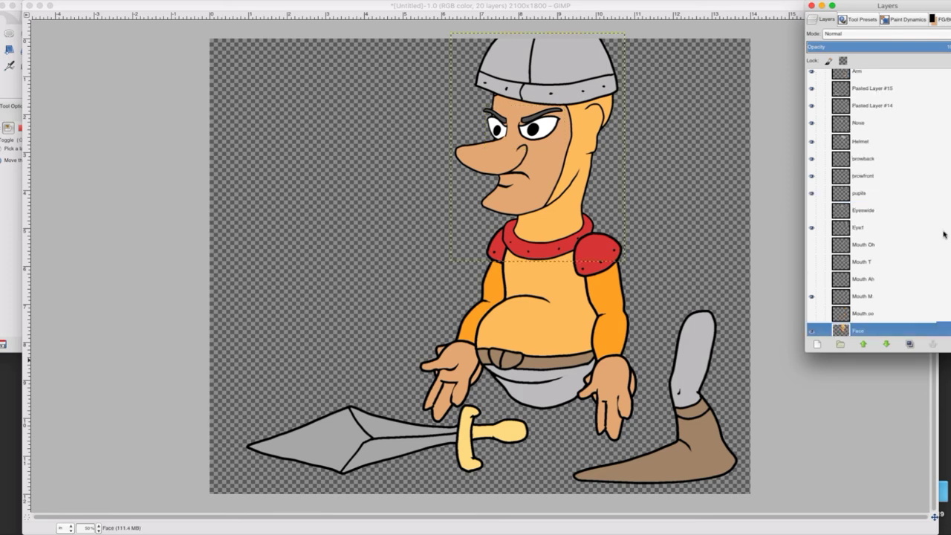
pyautogui.scroll(1, 943, 233)
pyautogui.click(846, 213)
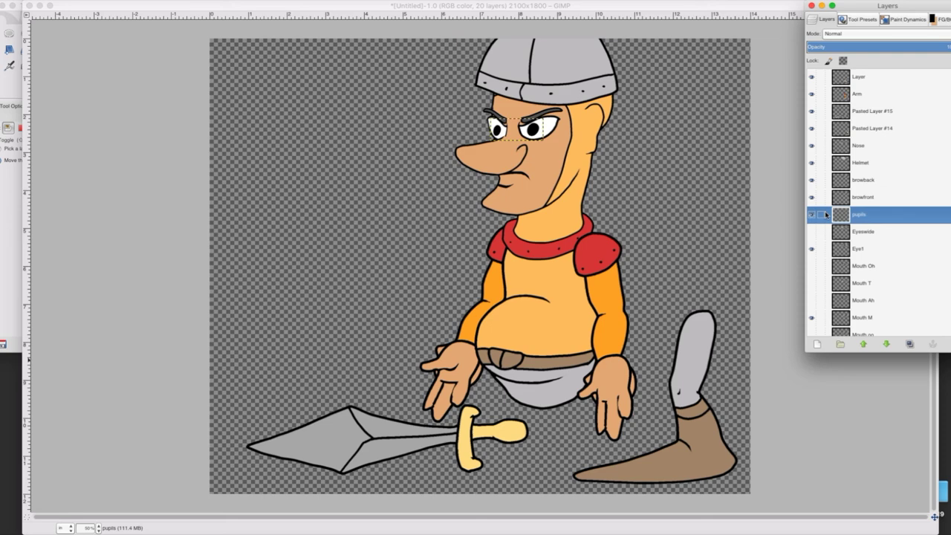
pyautogui.click(895, 197)
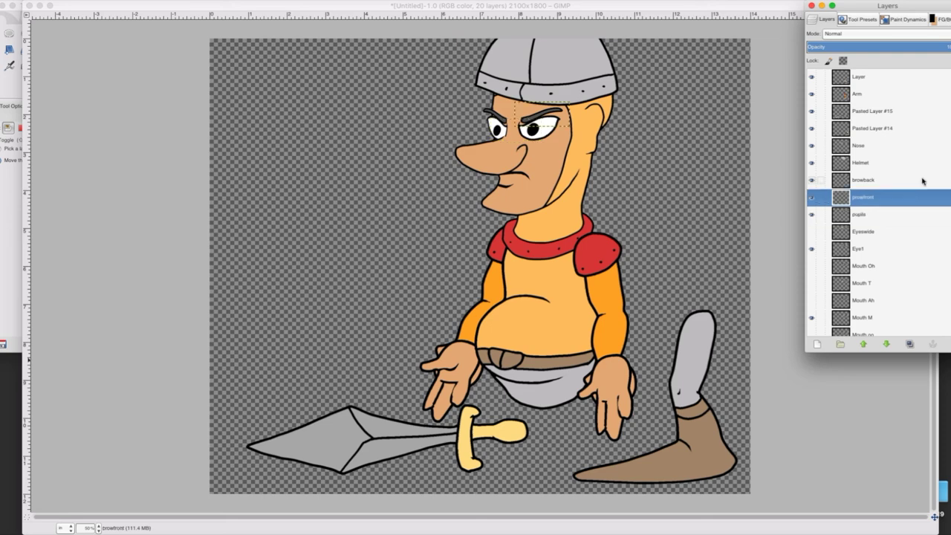
pyautogui.click(921, 181)
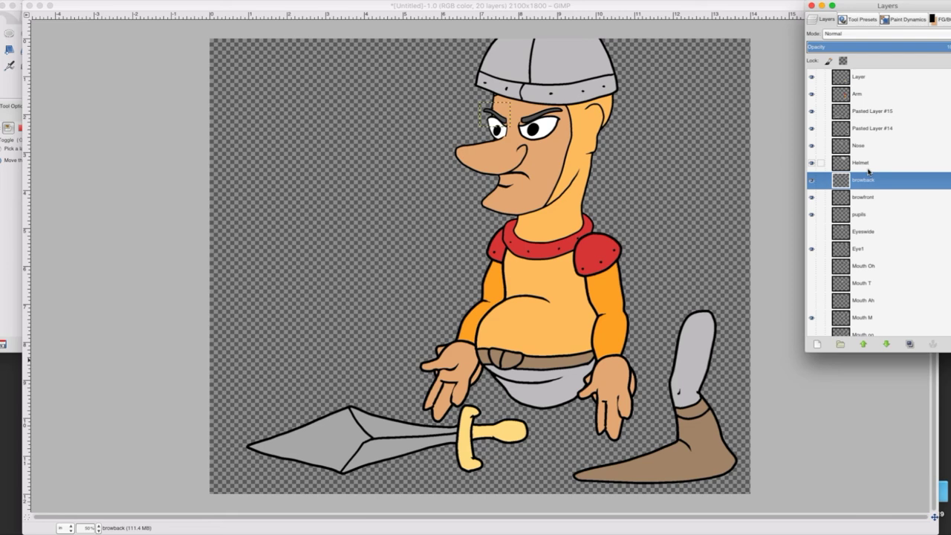
pyautogui.click(948, 169)
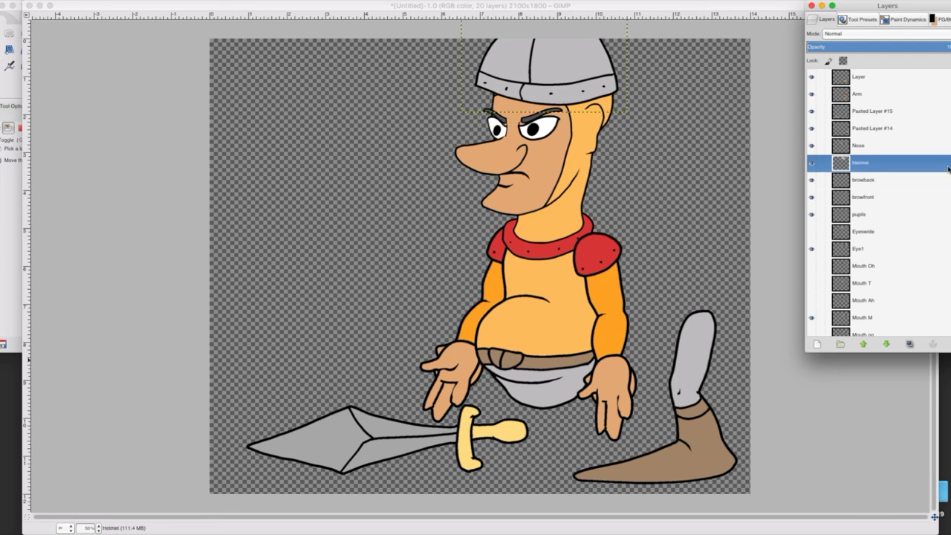
pyautogui.click(881, 140)
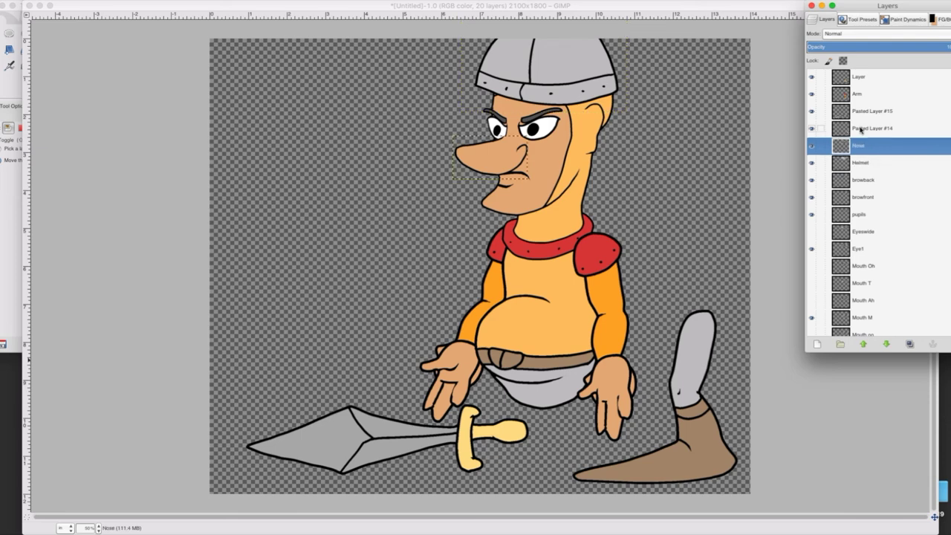
# Identify the leg on Pasted Layer #14 by toggling its visibility and move it under the knight's hips.
pyautogui.click(856, 129)
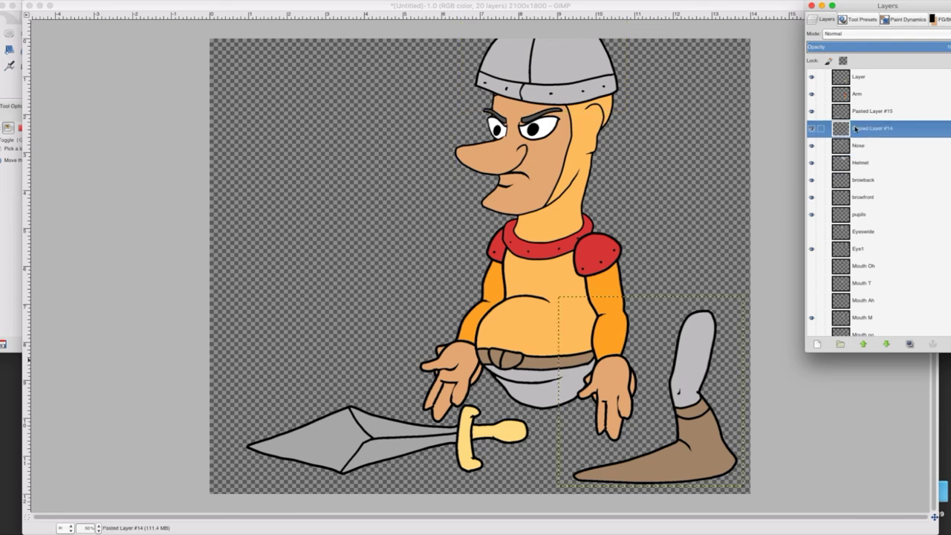
pyautogui.click(811, 128)
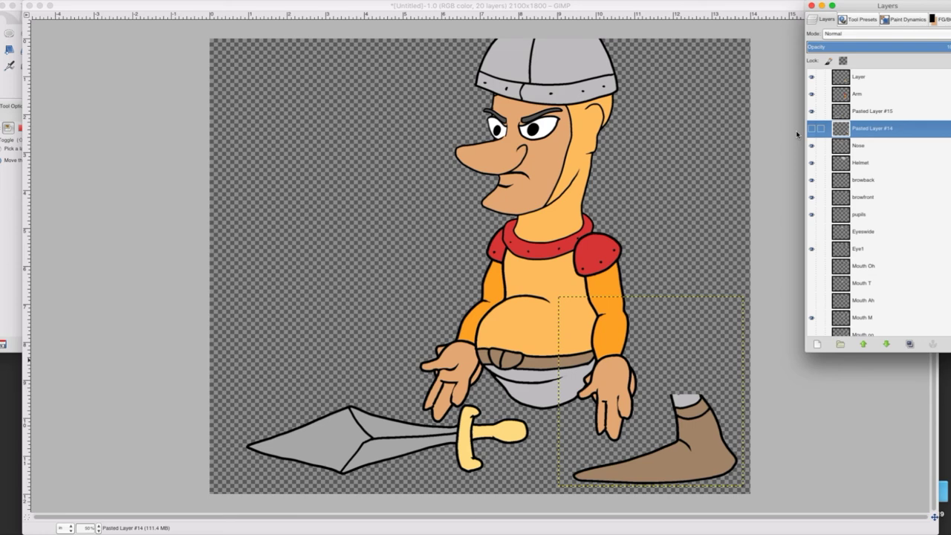
pyautogui.click(811, 127)
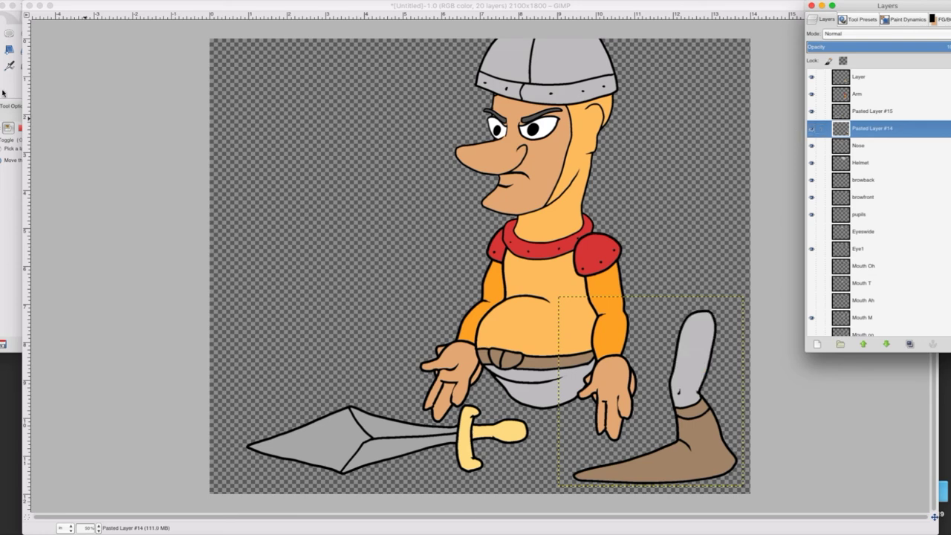
pyautogui.click(3, 92)
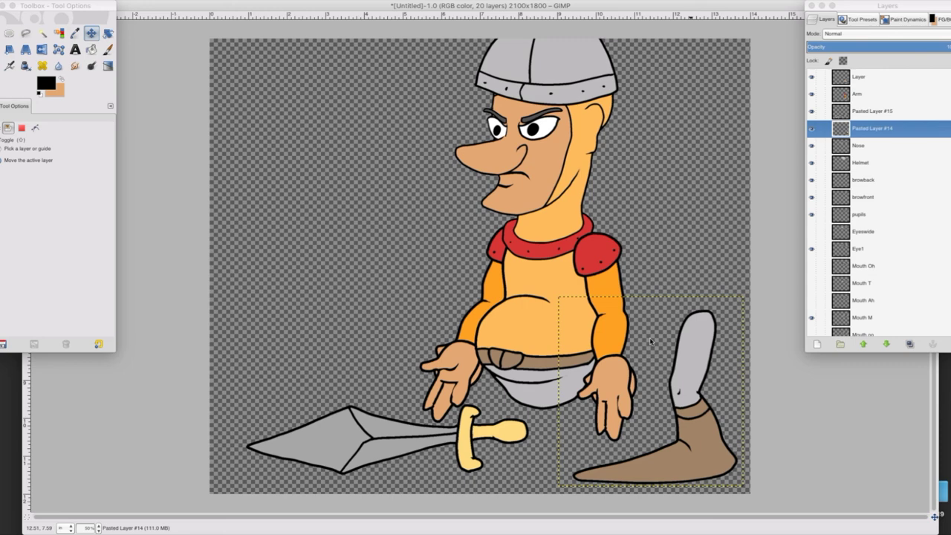
pyautogui.moveTo(686, 321); pyautogui.dragTo(557, 378)
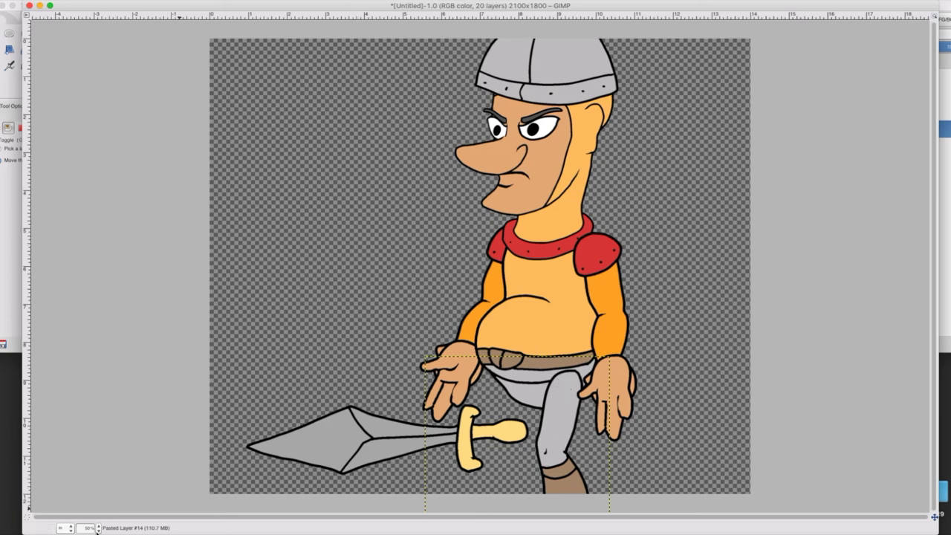
# Fit the canvas to the layers, view the whole knight at 25%, and export the image again to Lirk.psd.
pyautogui.click(98, 529)
pyautogui.click(86, 505)
pyautogui.click(150, 0)
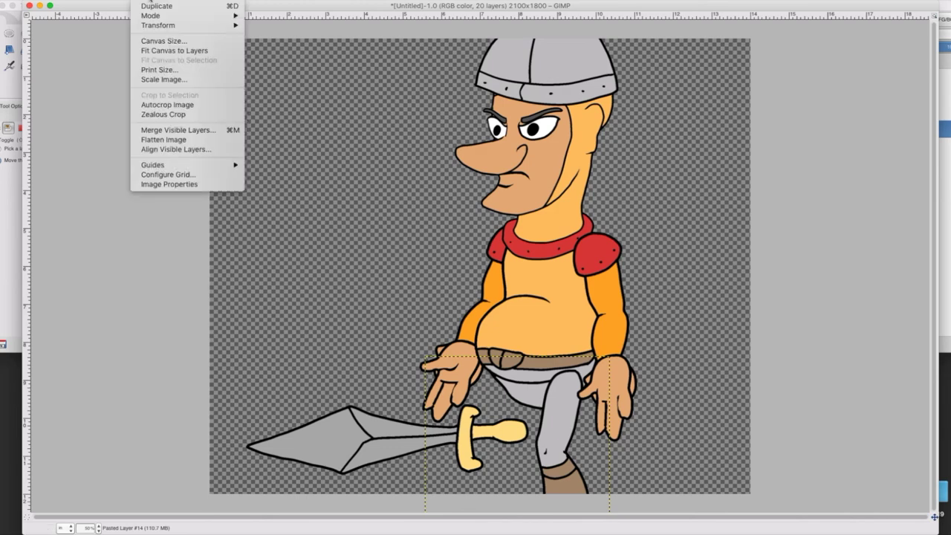
pyautogui.click(174, 50)
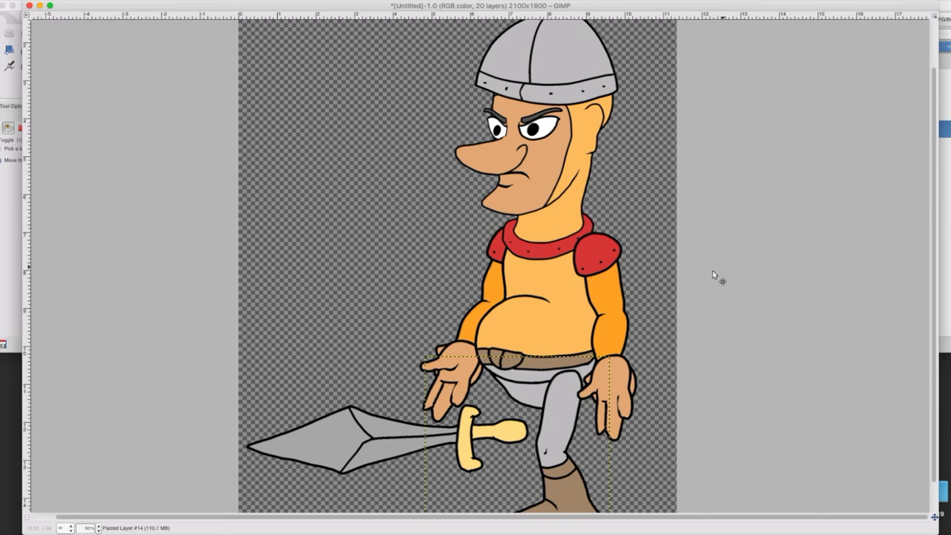
pyautogui.scroll(-2, 698, 301)
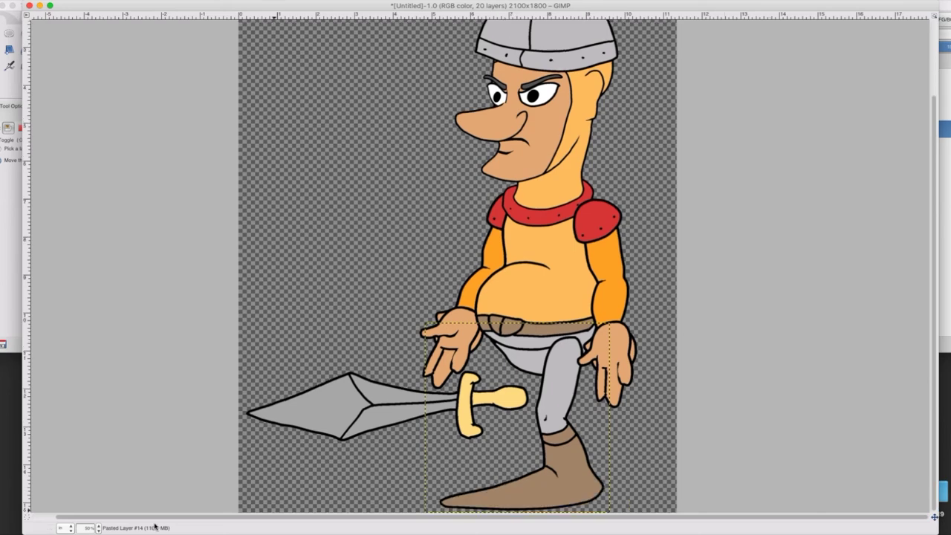
pyautogui.click(88, 527)
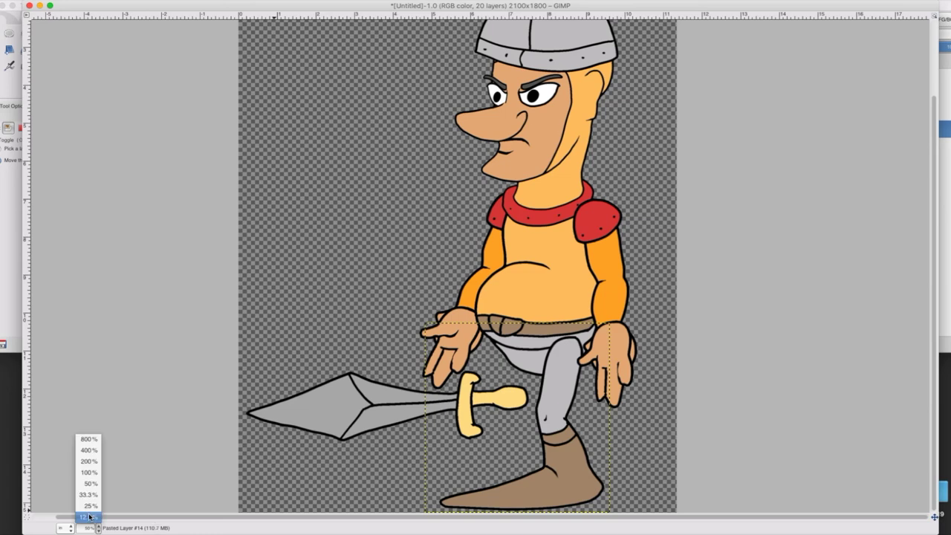
pyautogui.click(89, 516)
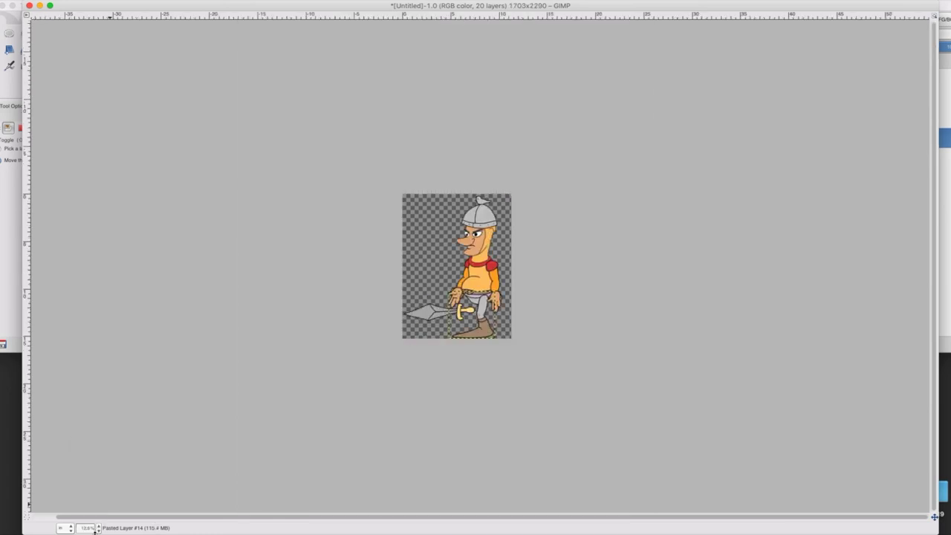
pyautogui.click(95, 528)
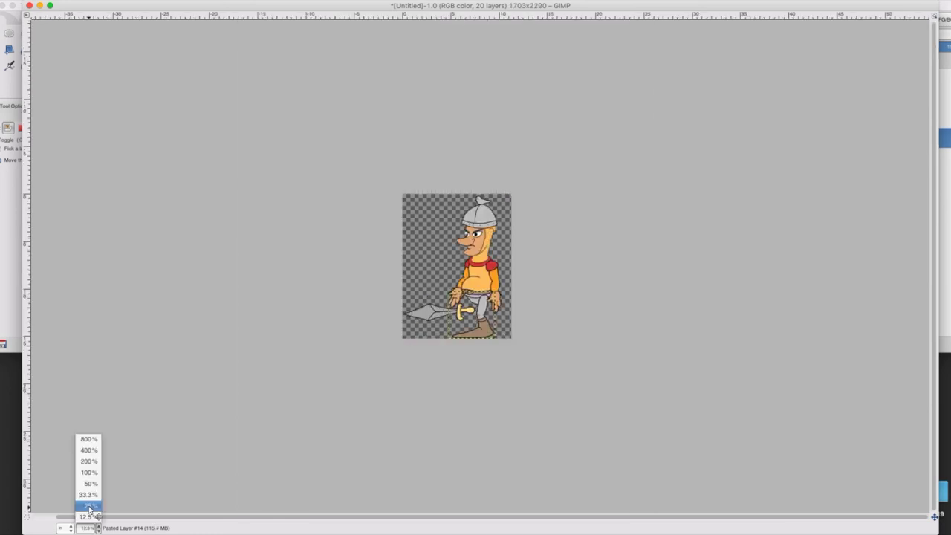
pyautogui.click(90, 506)
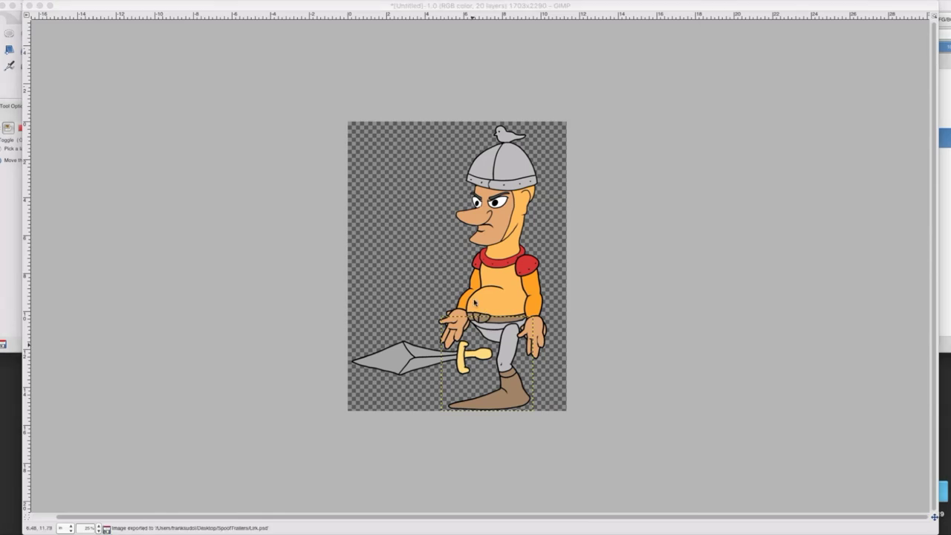
# Set the foreground colour to orange ff823e and bucket-fill the knight's torso on Pasted Layer #10.
pyautogui.click(87, 528)
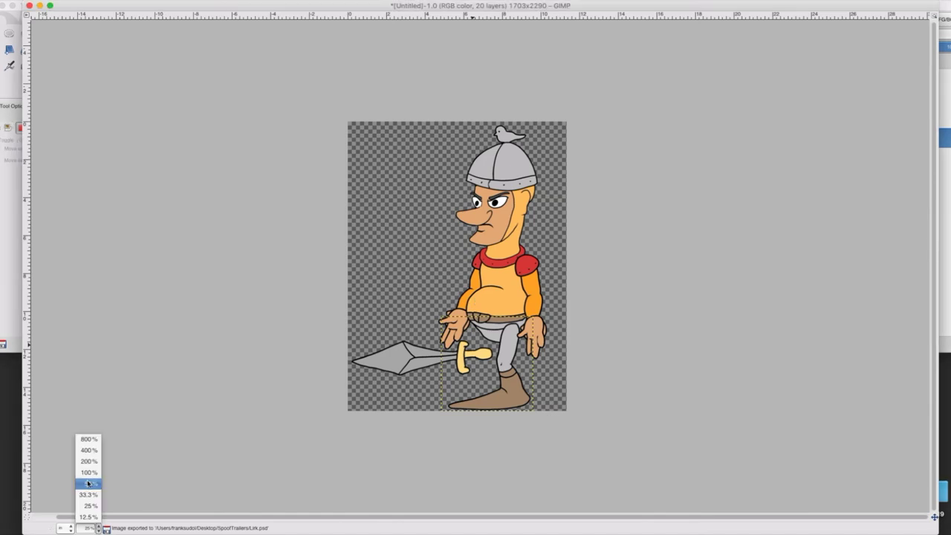
pyautogui.click(88, 483)
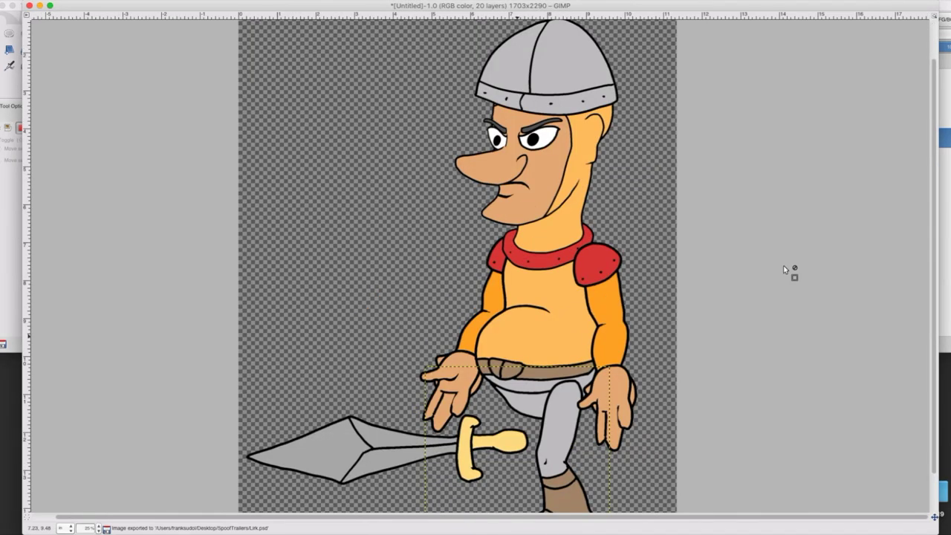
pyautogui.click(949, 215)
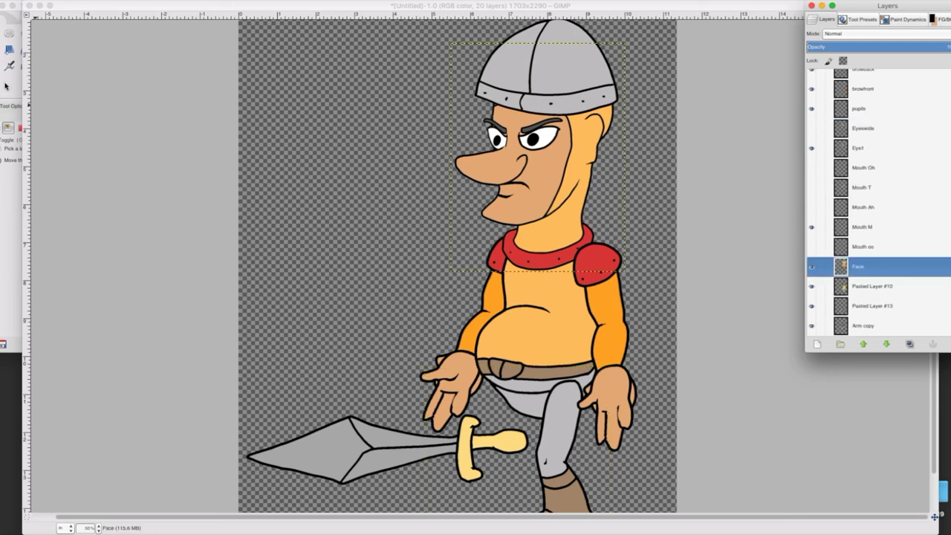
pyautogui.click(6, 86)
pyautogui.click(91, 49)
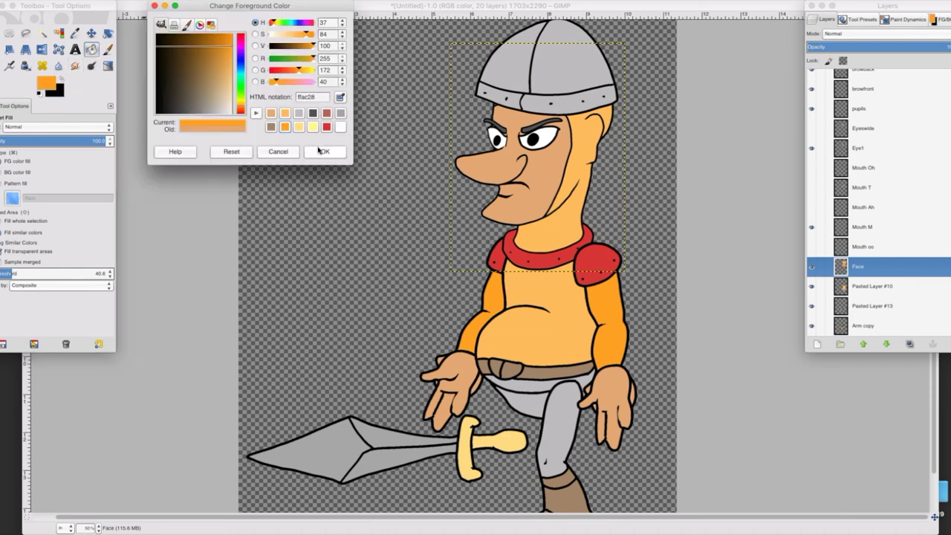
pyautogui.click(271, 127)
pyautogui.moveTo(241, 50); pyautogui.dragTo(238, 112)
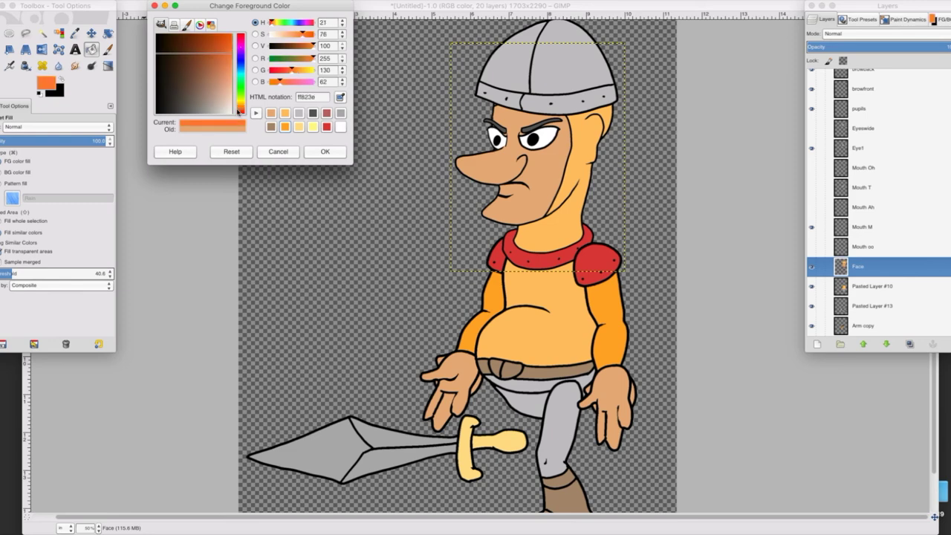
pyautogui.click(324, 151)
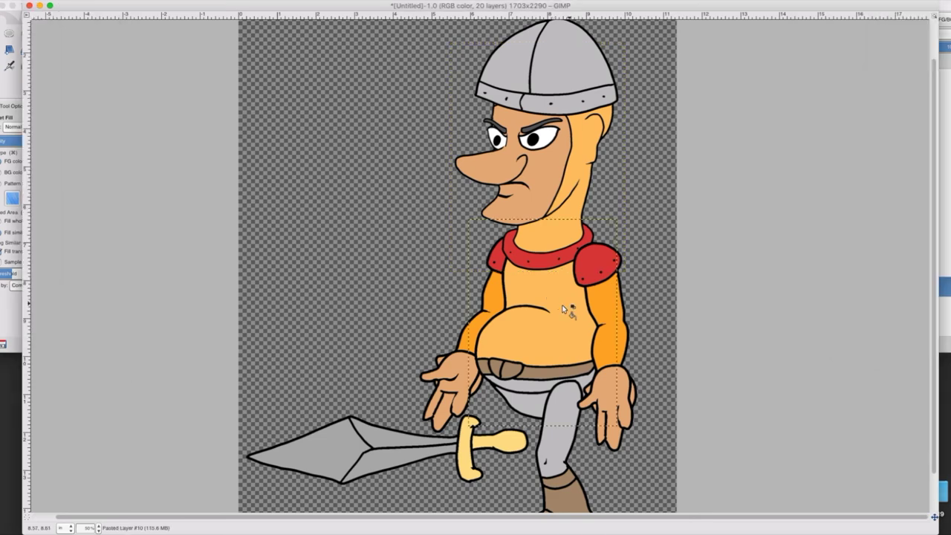
pyautogui.click(562, 336)
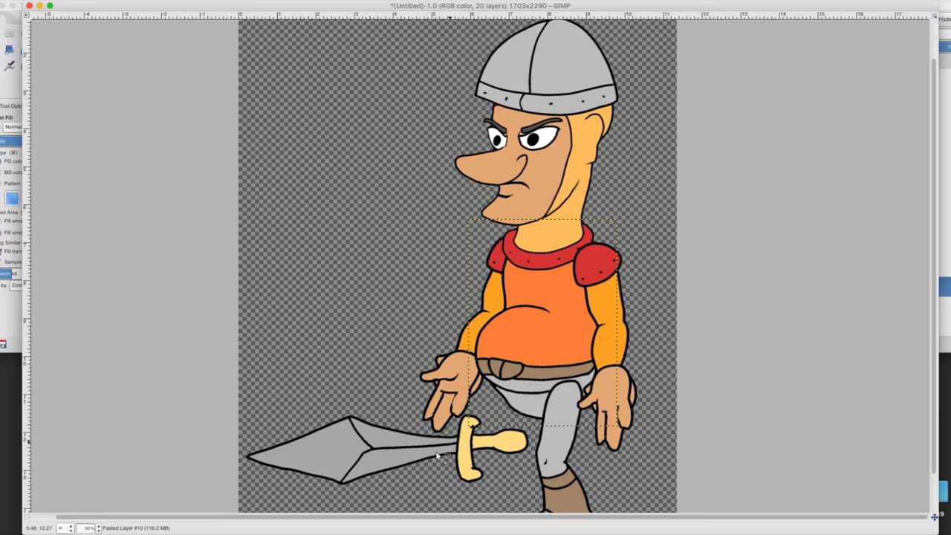
pyautogui.click(949, 279)
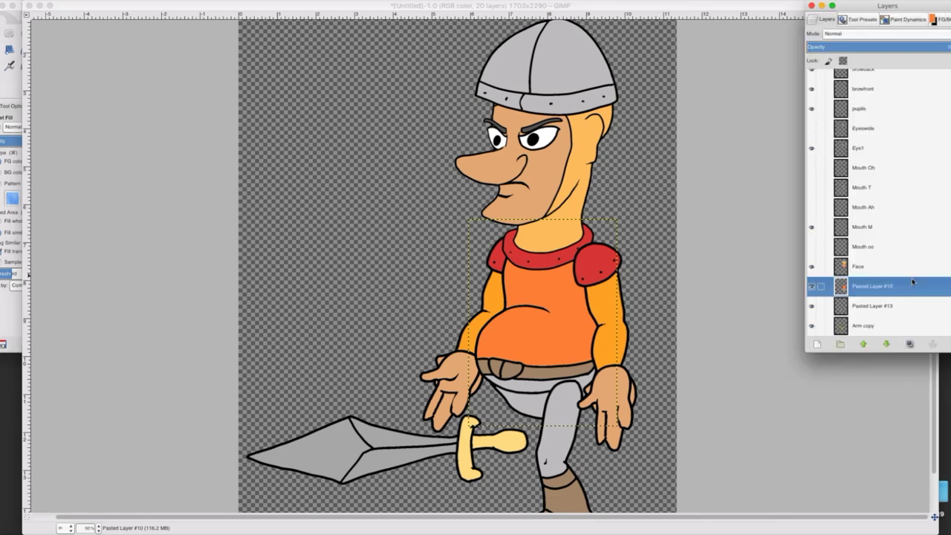
# Rename the topmost layer, which holds the front open hand, to hand and hide it.
pyautogui.click(861, 268)
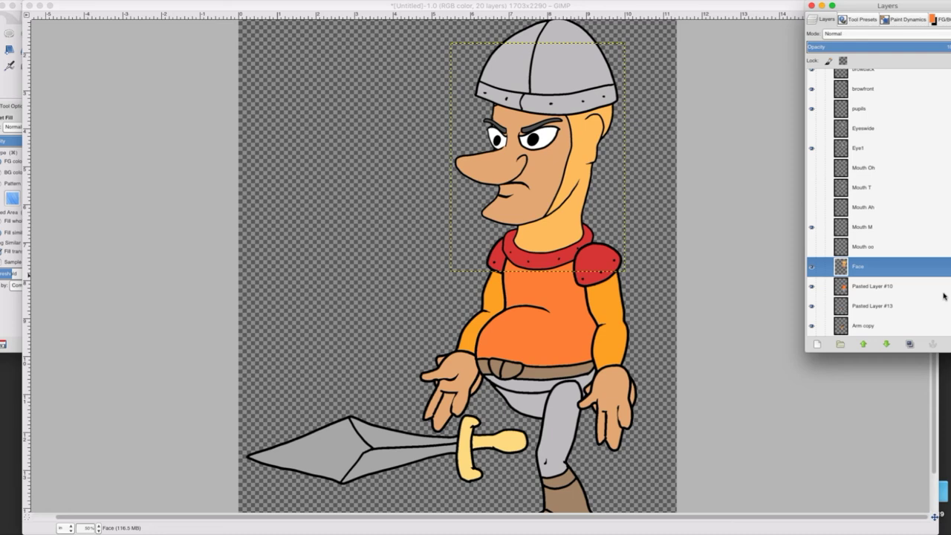
pyautogui.scroll(5, 858, 81)
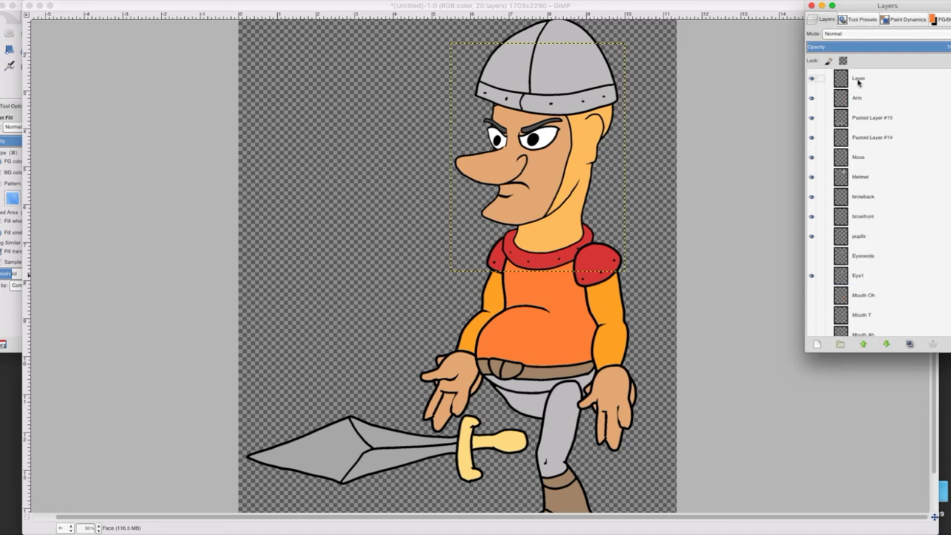
pyautogui.click(858, 80)
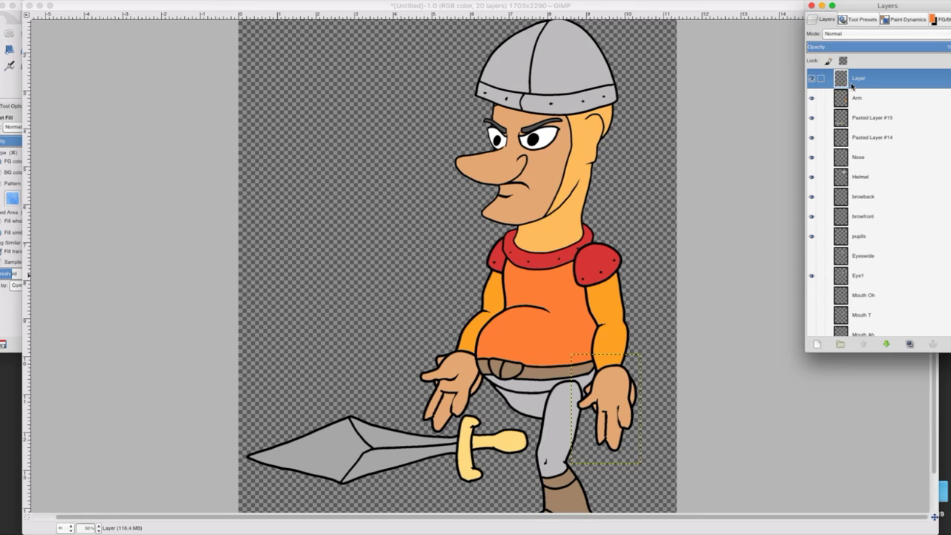
pyautogui.doubleClick(852, 85)
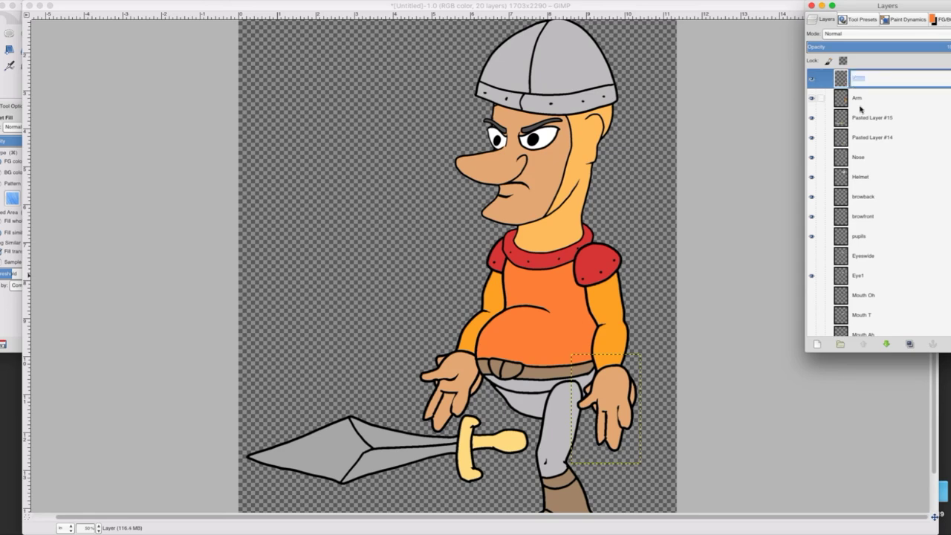
pyautogui.write('han')
pyautogui.press('Return')
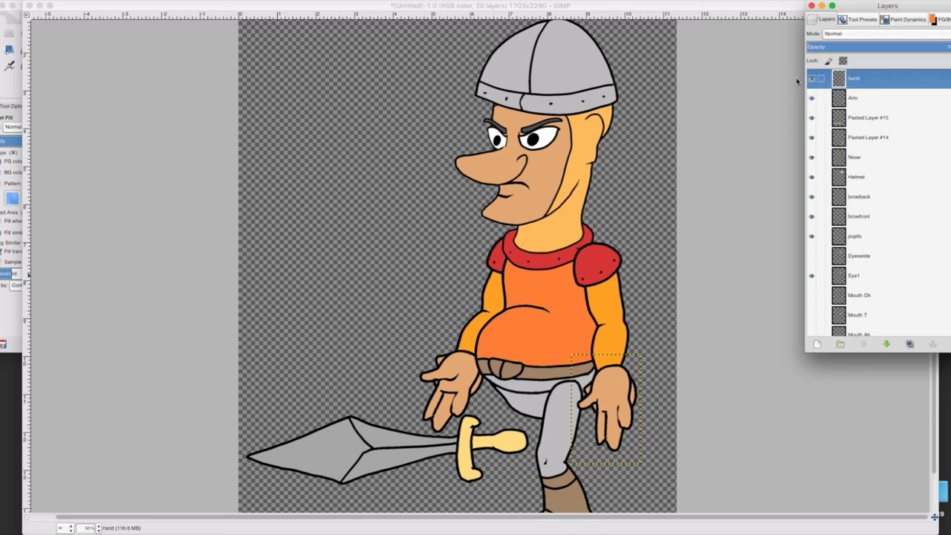
pyautogui.click(811, 78)
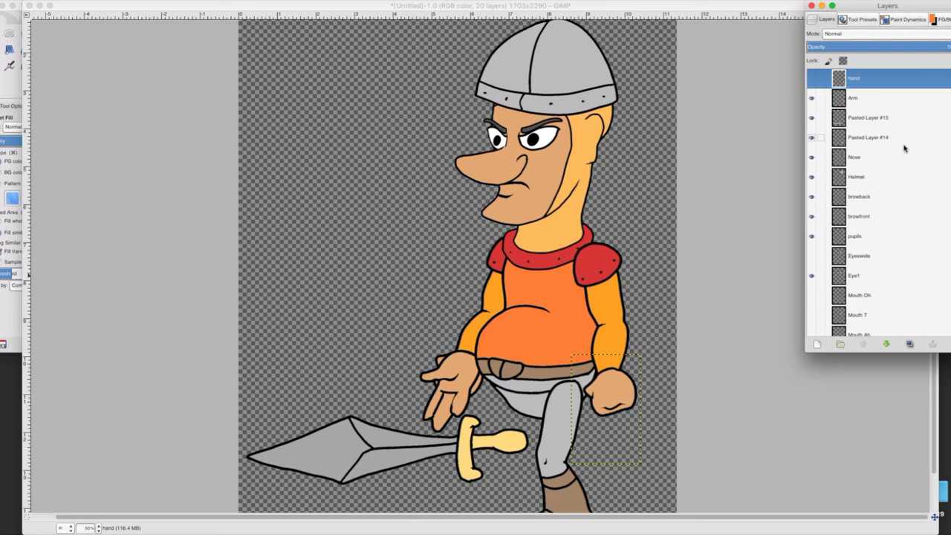
# Identify Pasted Layer #15 by toggling its visibility and rename it to Sword.
pyautogui.click(869, 119)
pyautogui.click(811, 118)
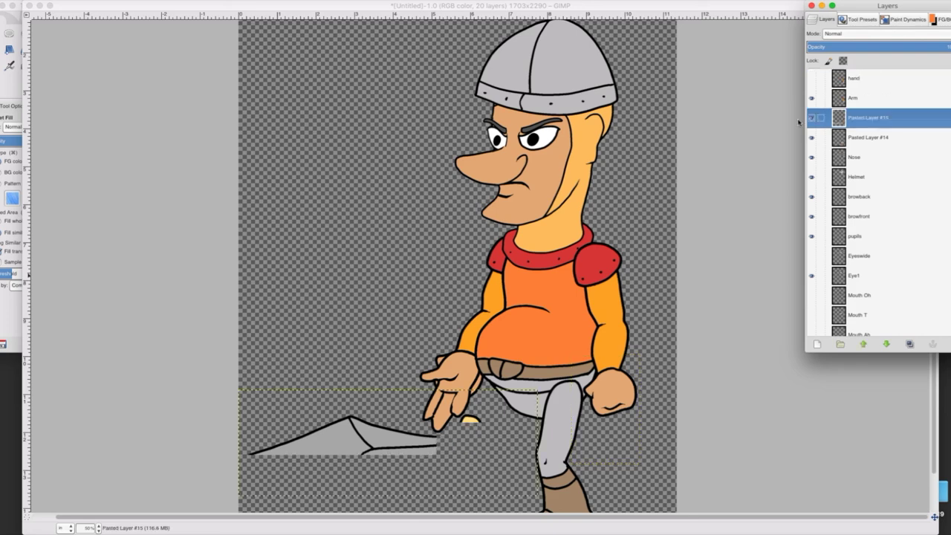
pyautogui.doubleClick(856, 118)
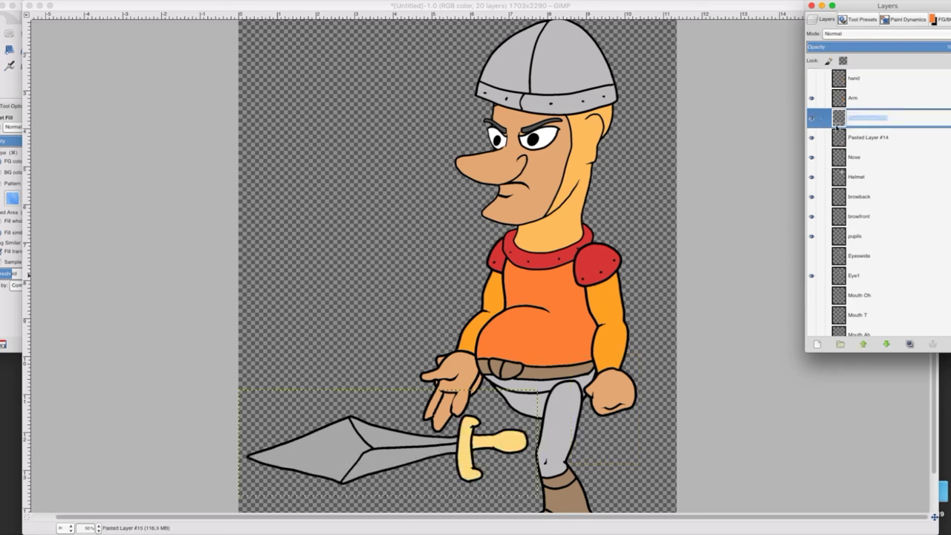
pyautogui.write('sowrd')
pyautogui.press('Return')
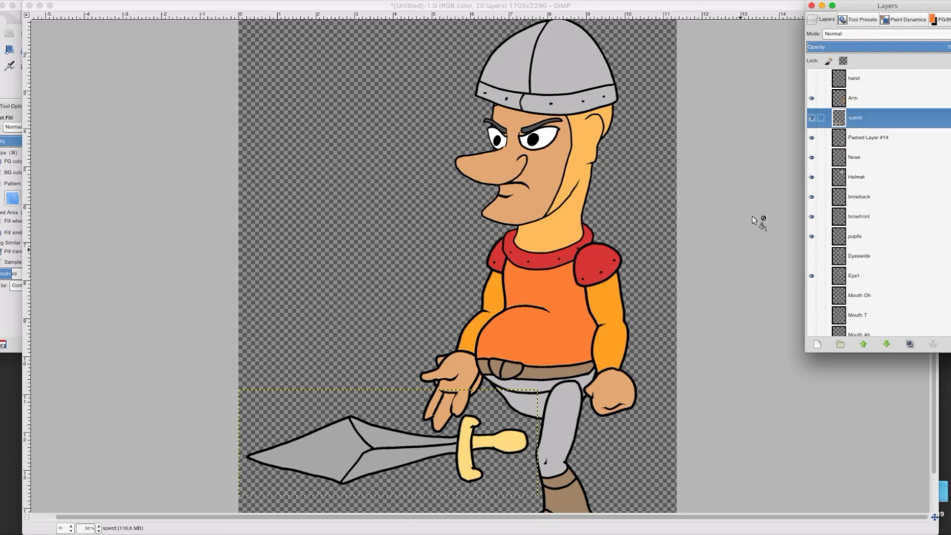
pyautogui.doubleClick(853, 119)
pyautogui.write('s')
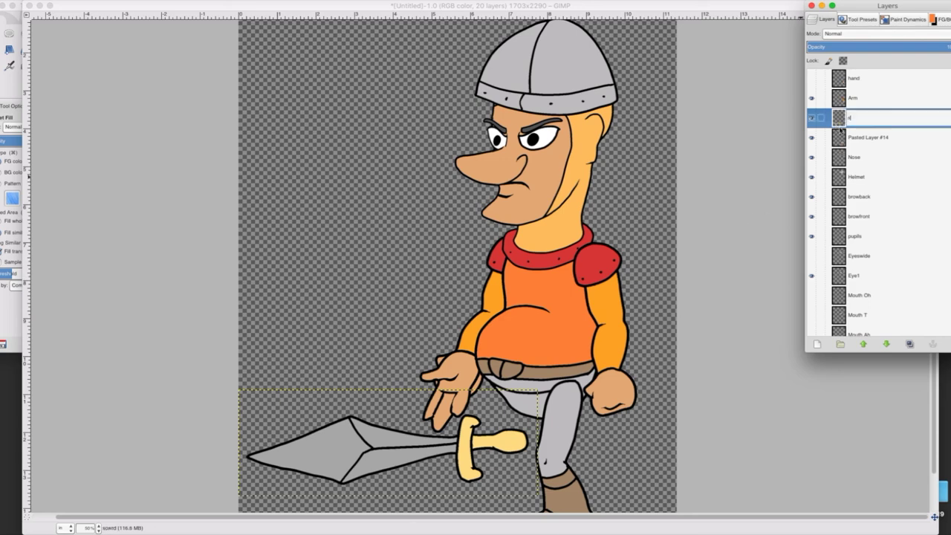
pyautogui.write('word')
pyautogui.press('Return')
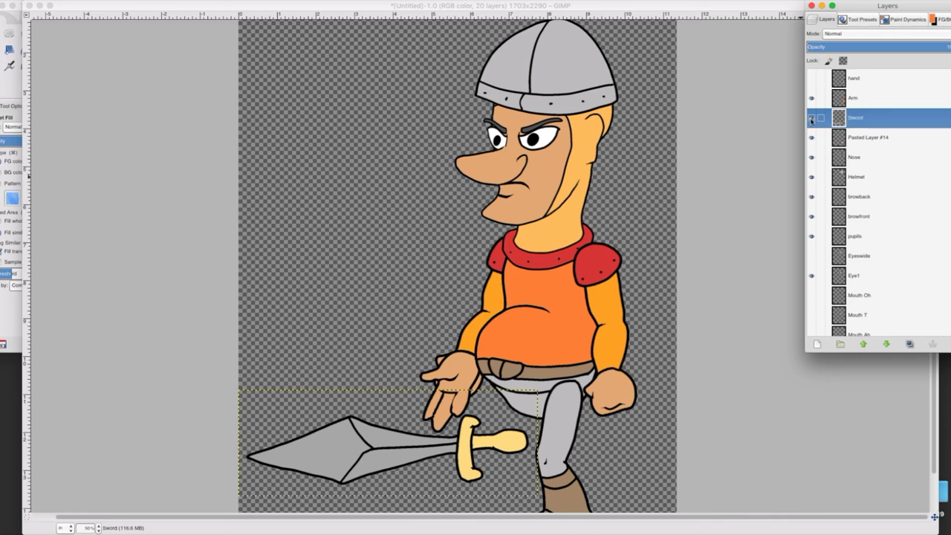
# Place the Sword layer directly below the Arm layer and move the sword so its grip sits in the knight's front fist.
pyautogui.moveTo(846, 119); pyautogui.dragTo(849, 79)
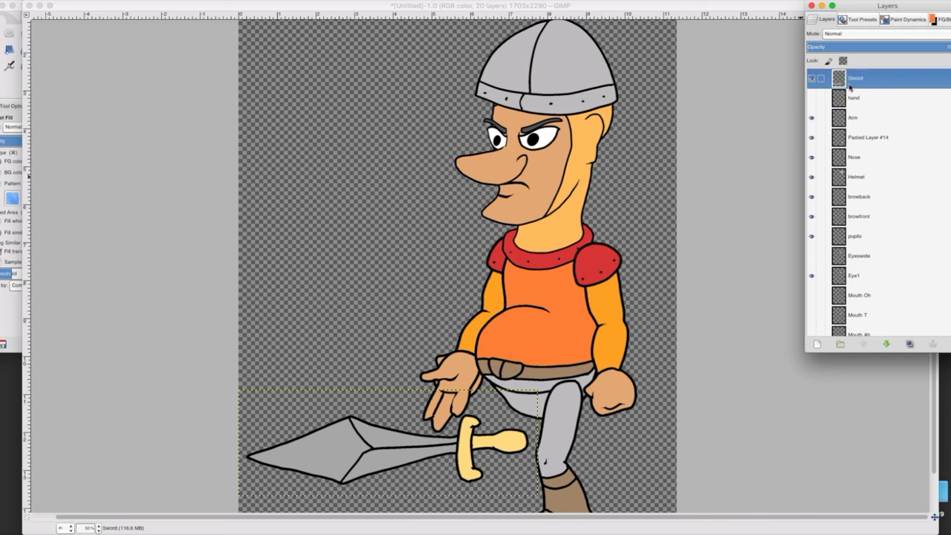
pyautogui.moveTo(849, 87); pyautogui.dragTo(842, 118)
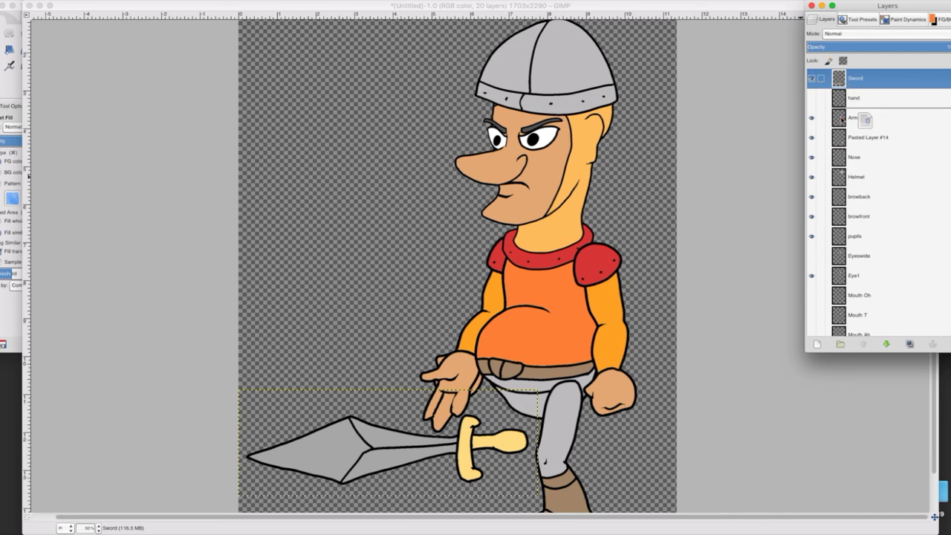
pyautogui.moveTo(843, 119); pyautogui.dragTo(842, 124)
pyautogui.click(20, 66)
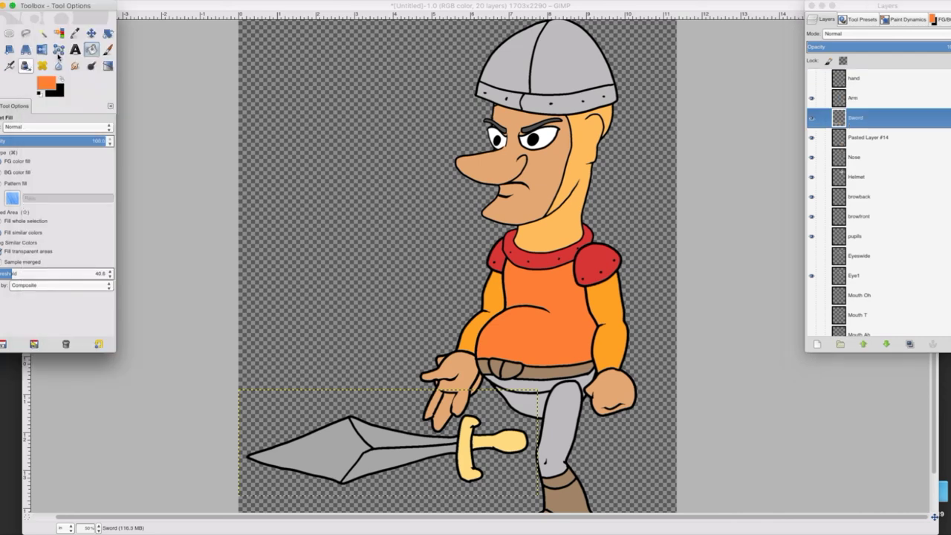
pyautogui.click(91, 34)
pyautogui.moveTo(442, 438); pyautogui.dragTo(564, 399)
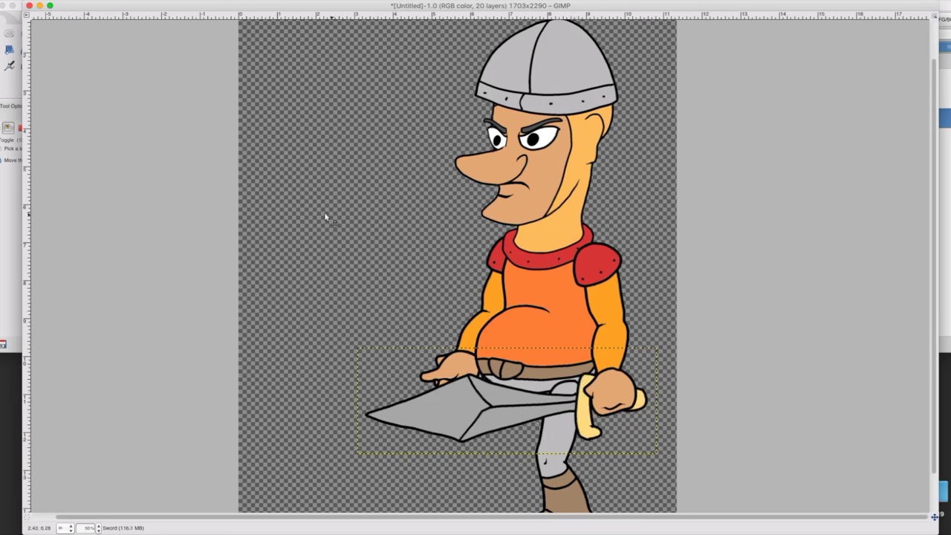
# Rotate the sword by -9.97 degrees so its blade tilts downward from the fist.
pyautogui.click(4, 88)
pyautogui.click(108, 34)
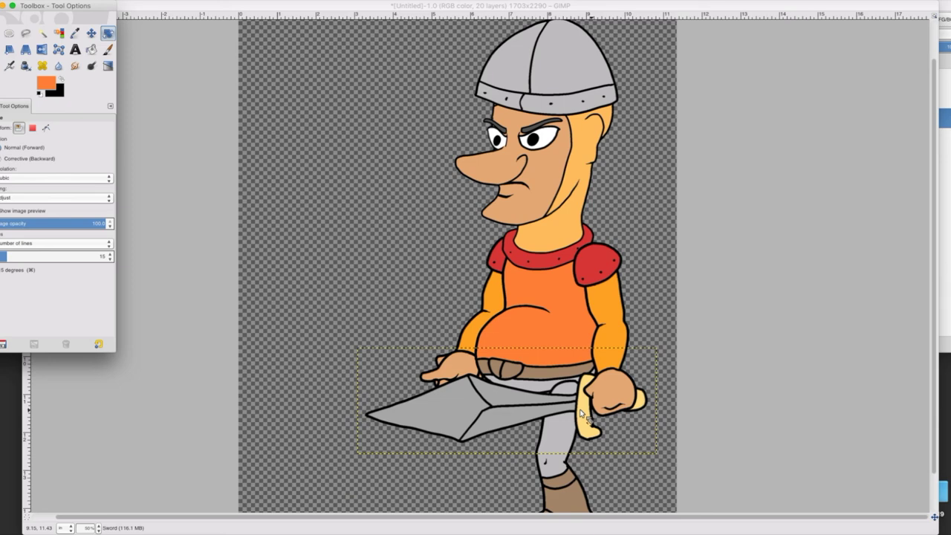
pyautogui.click(583, 407)
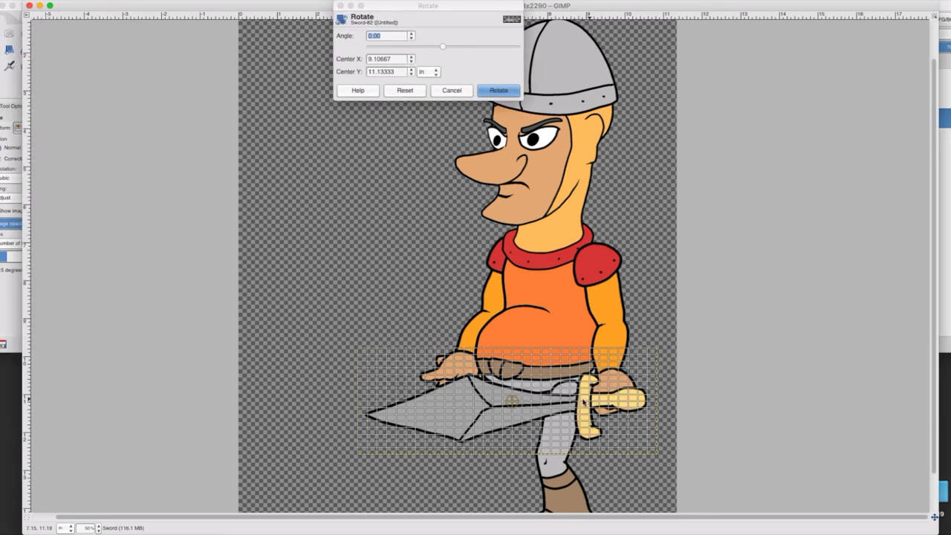
pyautogui.moveTo(583, 401); pyautogui.dragTo(492, 441)
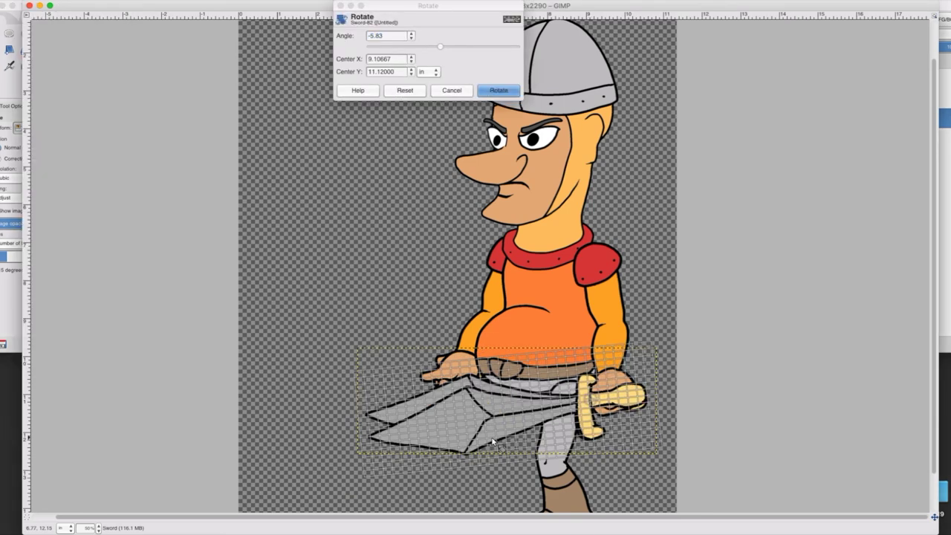
pyautogui.moveTo(491, 441); pyautogui.dragTo(491, 449)
pyautogui.click(492, 92)
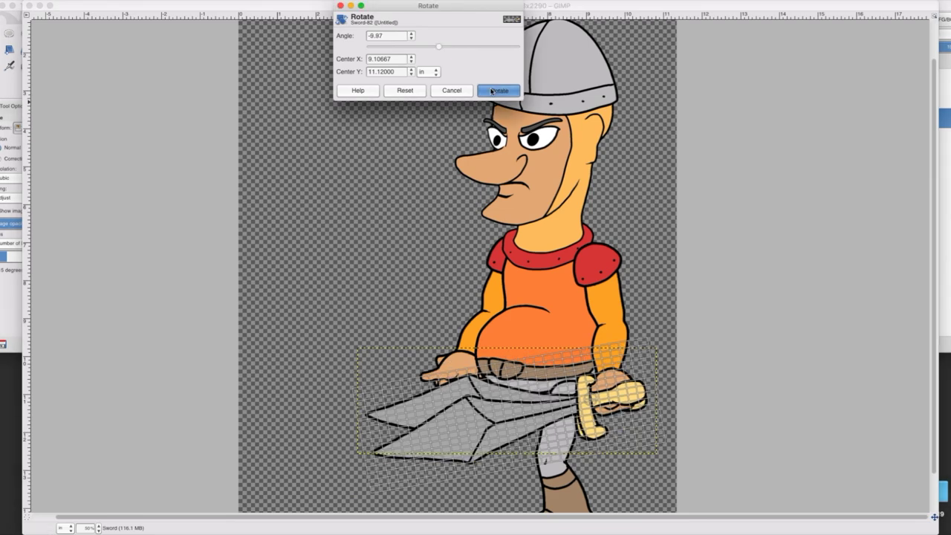
pyautogui.click(491, 90)
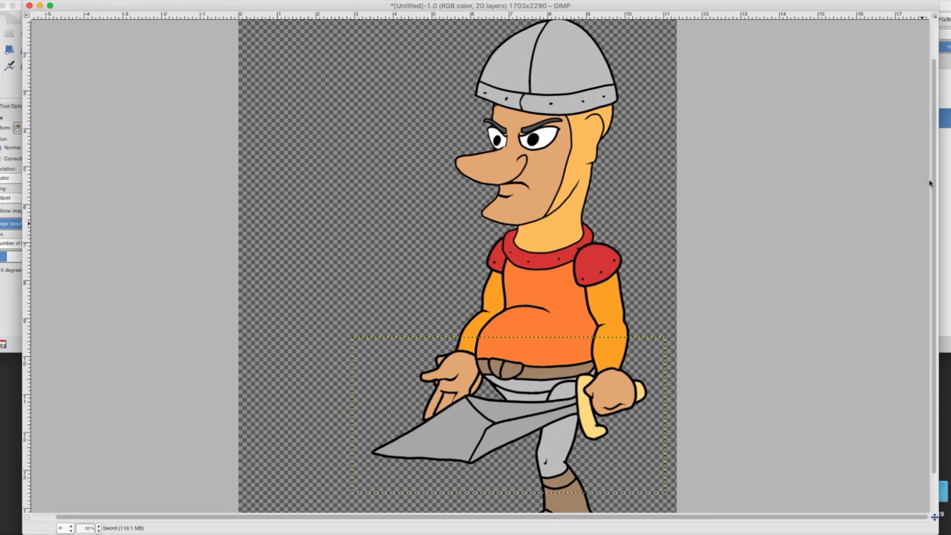
# With the Sword layer hidden, rename Pasted Layer #14 to Leg and move it directly below the Face layer.
pyautogui.click(948, 269)
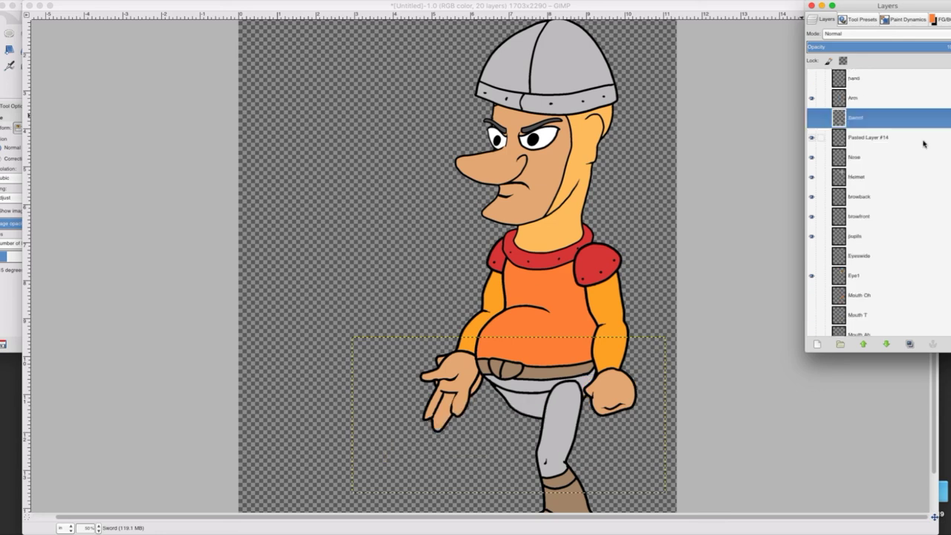
pyautogui.click(916, 139)
pyautogui.doubleClick(854, 139)
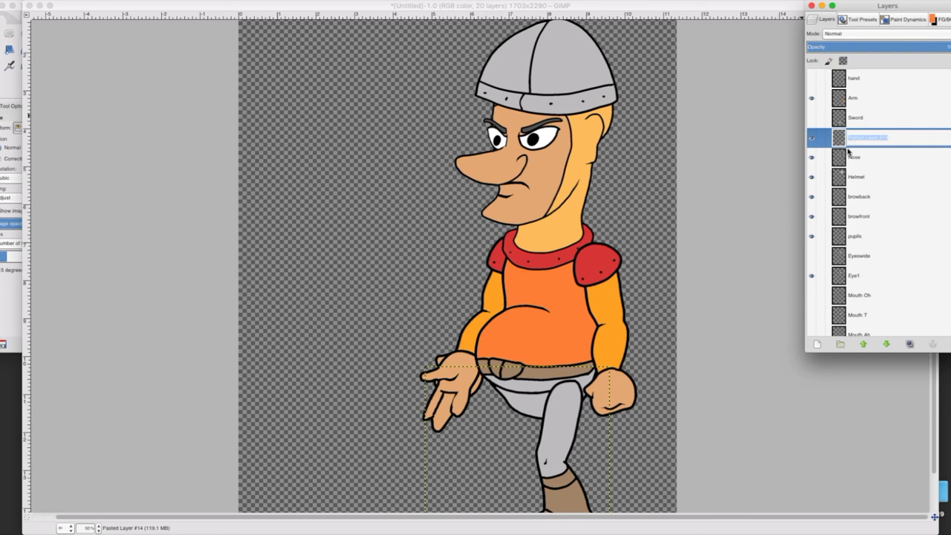
pyautogui.write('Leg')
pyautogui.press('Return')
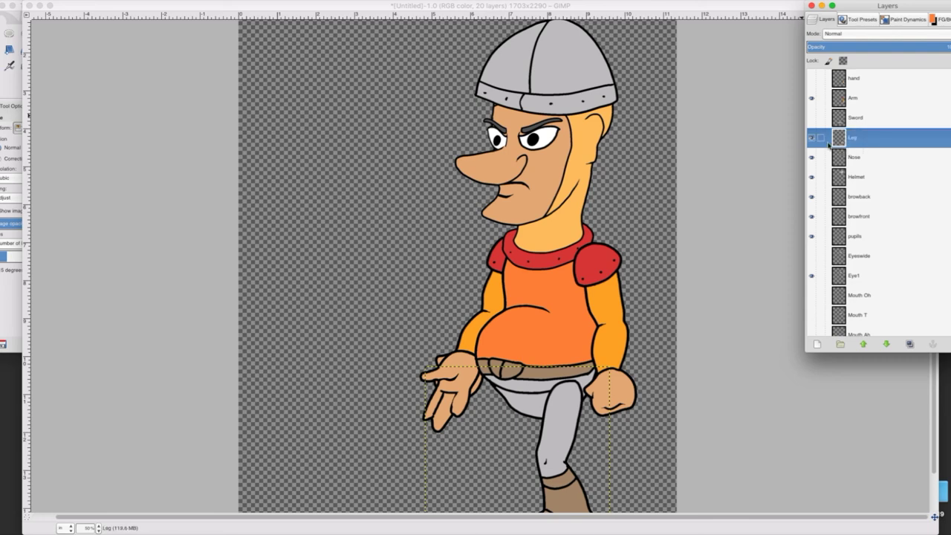
pyautogui.moveTo(829, 145); pyautogui.dragTo(837, 333)
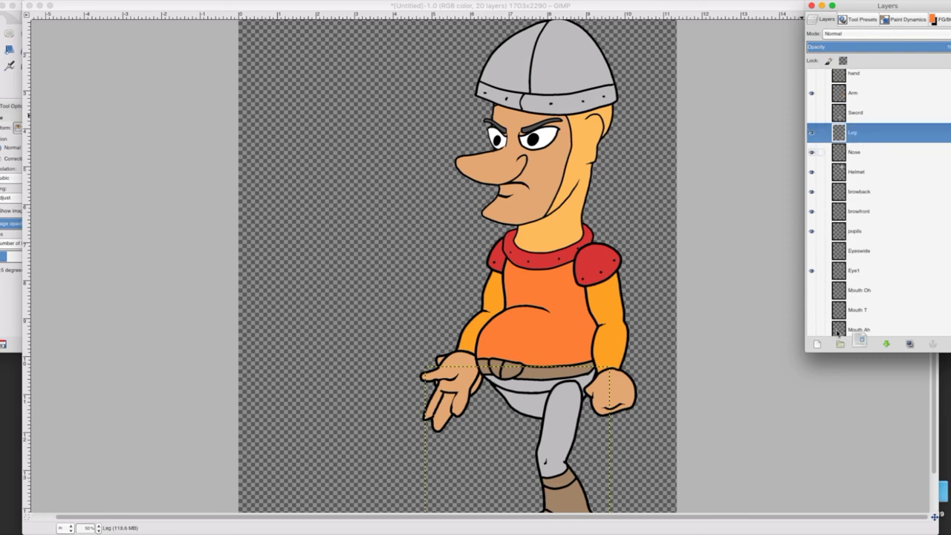
pyautogui.moveTo(837, 332); pyautogui.dragTo(849, 289)
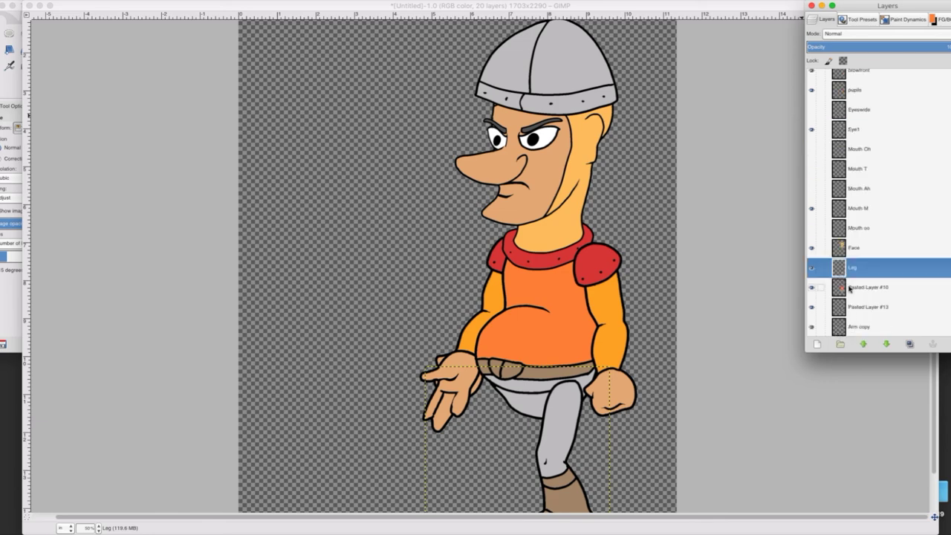
# Rename Pasted Layer #10 to Torso and Pasted Layer #13 to Handpalm.
pyautogui.doubleClick(849, 288)
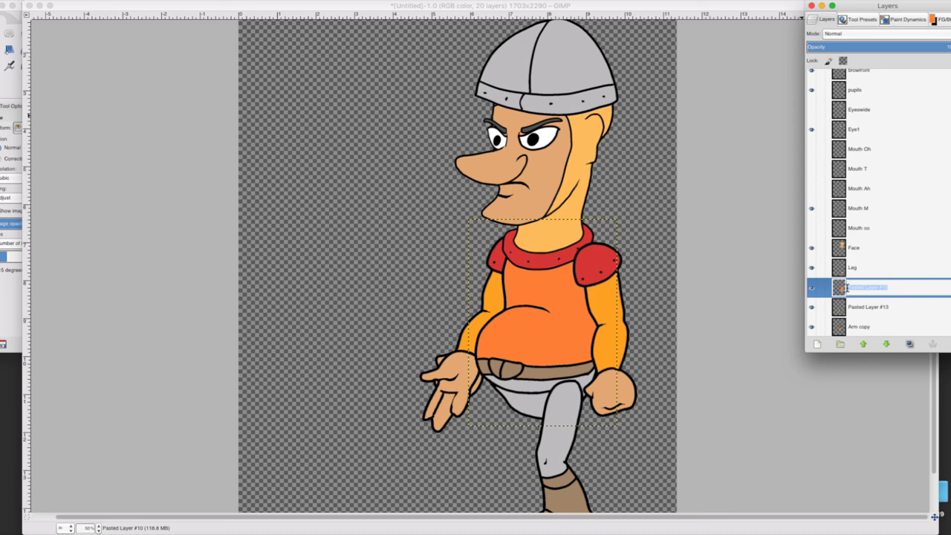
pyautogui.write('Torso')
pyautogui.press('Return')
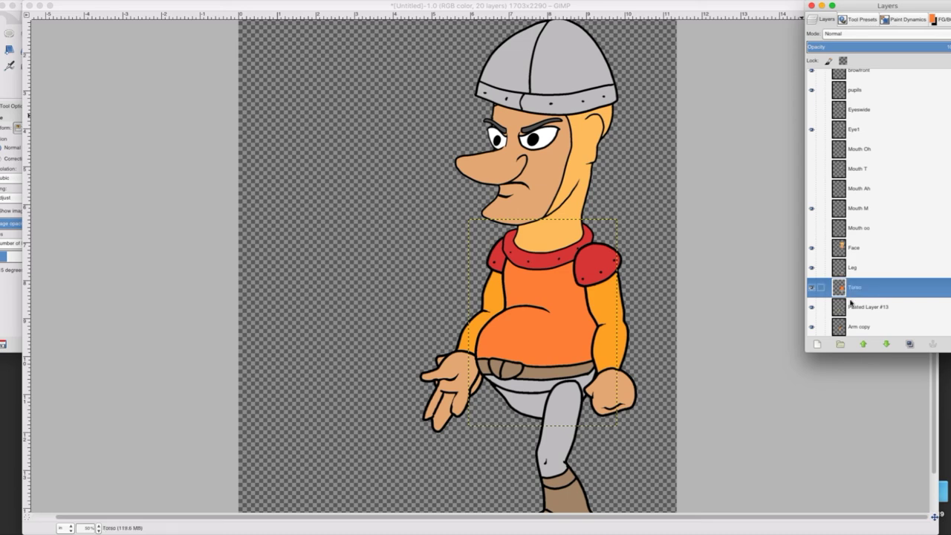
pyautogui.click(891, 305)
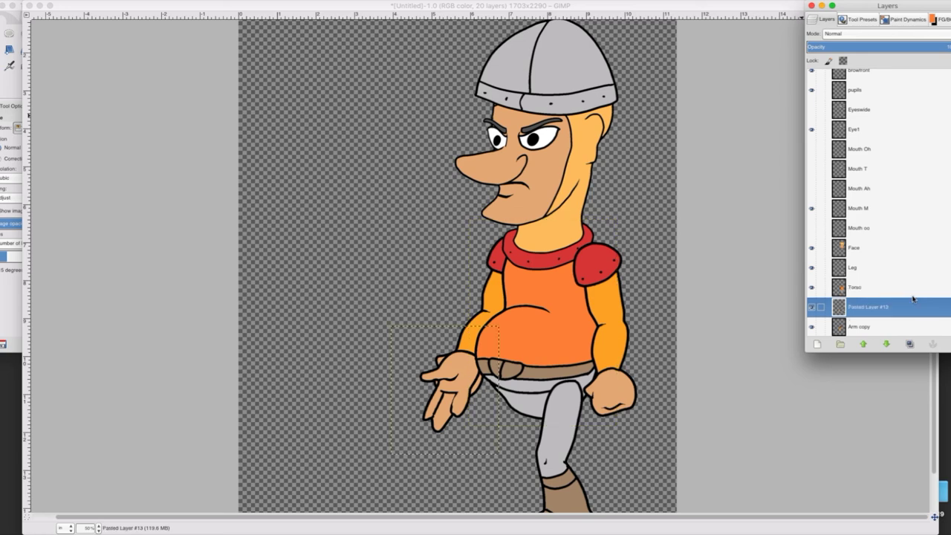
pyautogui.doubleClick(850, 308)
pyautogui.write('Handpal')
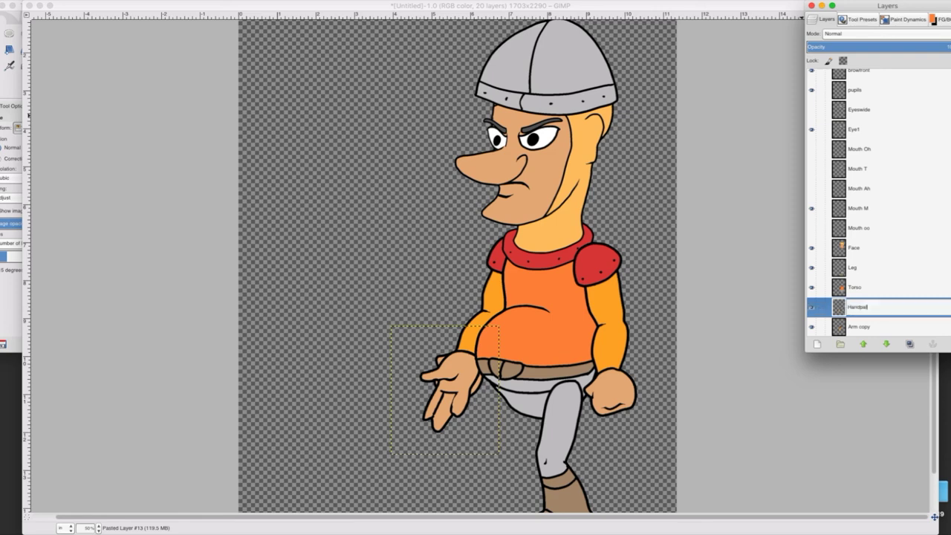
pyautogui.write('m')
# Hide the Handpalm layer and ink a black curved thumb line on the back arm's fist in the Arm copy layer.
pyautogui.click(850, 326)
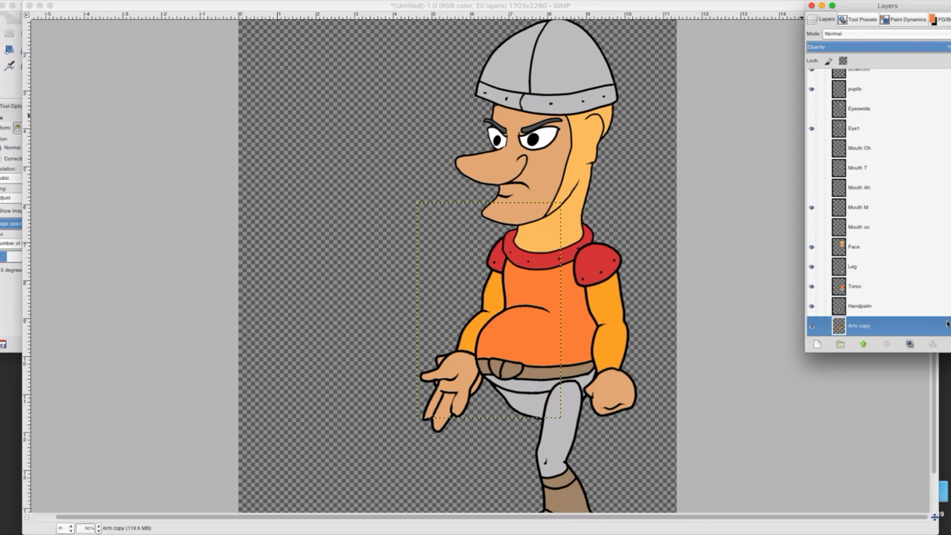
pyautogui.click(811, 325)
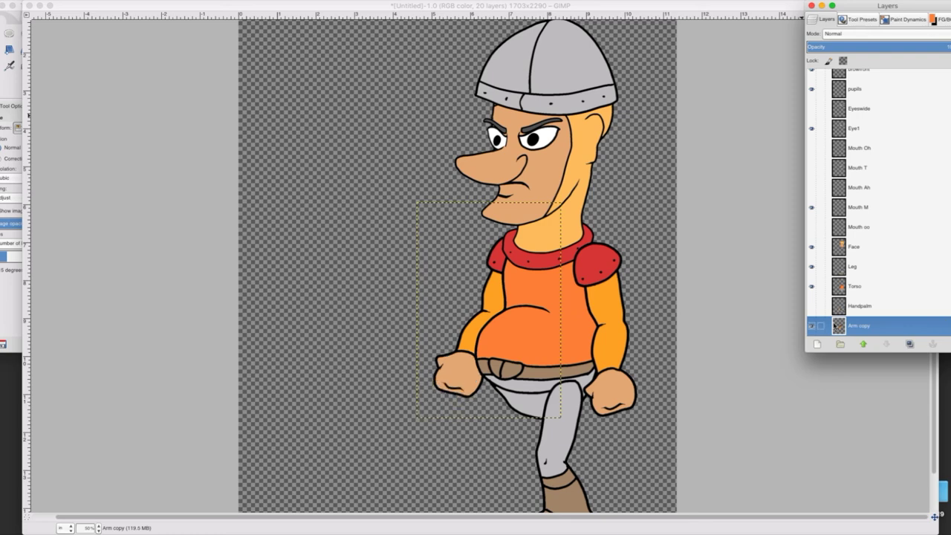
pyautogui.click(12, 78)
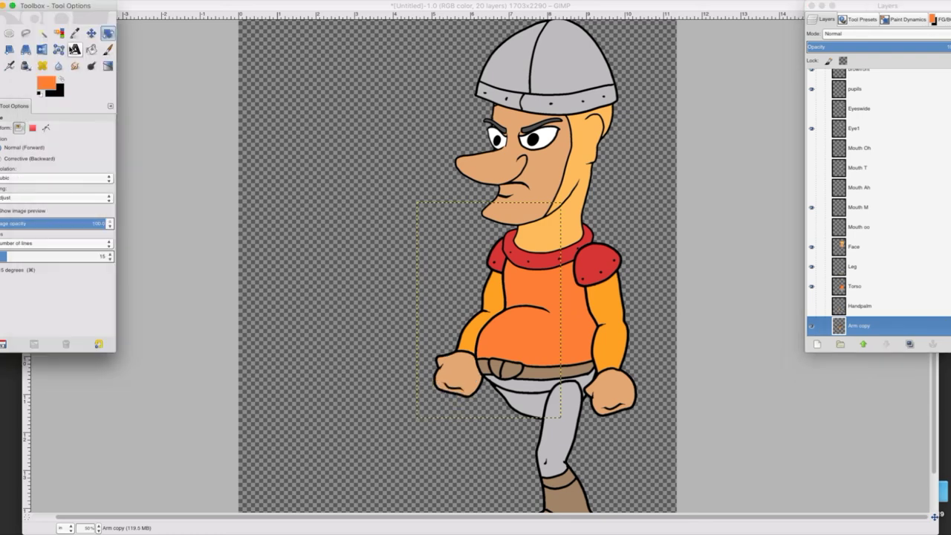
pyautogui.click(26, 66)
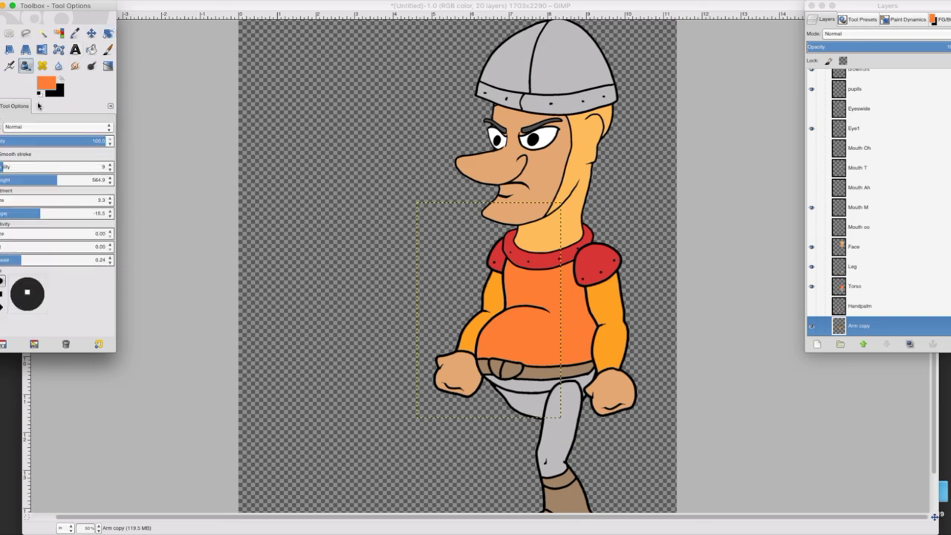
pyautogui.press('x')
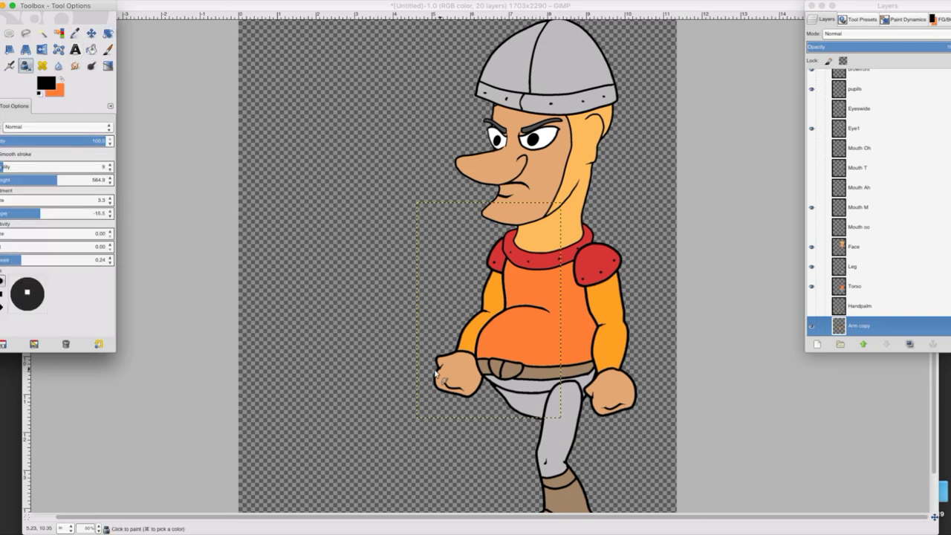
pyautogui.click(436, 376)
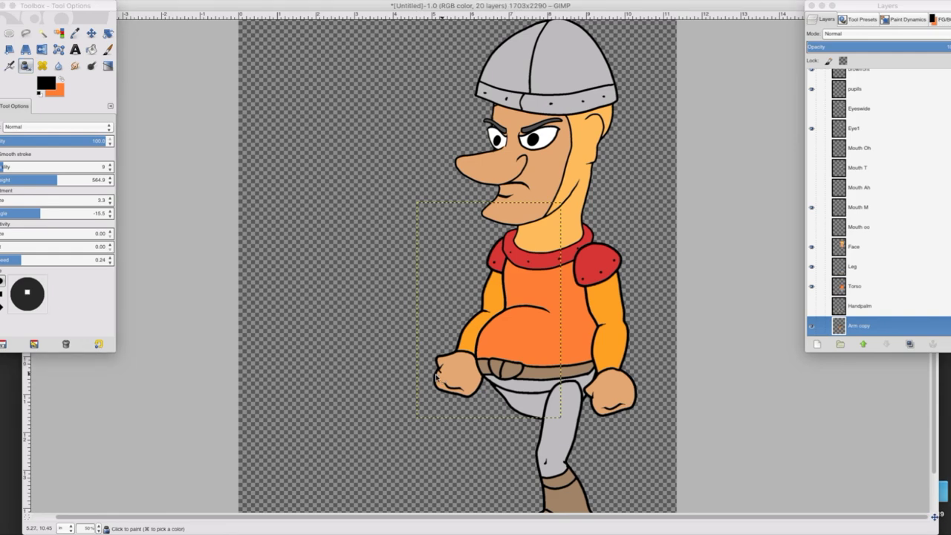
pyautogui.moveTo(436, 376); pyautogui.dragTo(450, 369)
pyautogui.click(442, 376)
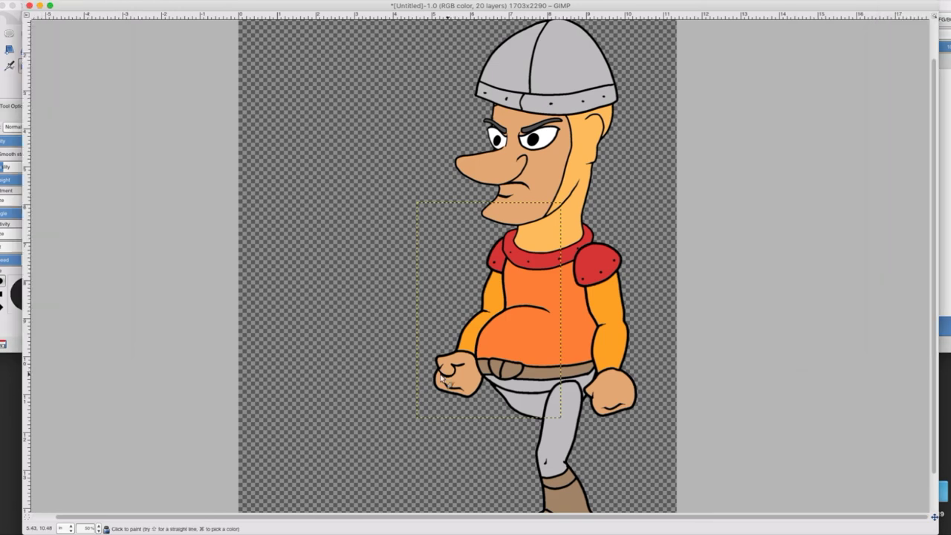
# On the back fist, smudge away the lower crease and ink black outlines for the curled fingers.
pyautogui.click(12, 83)
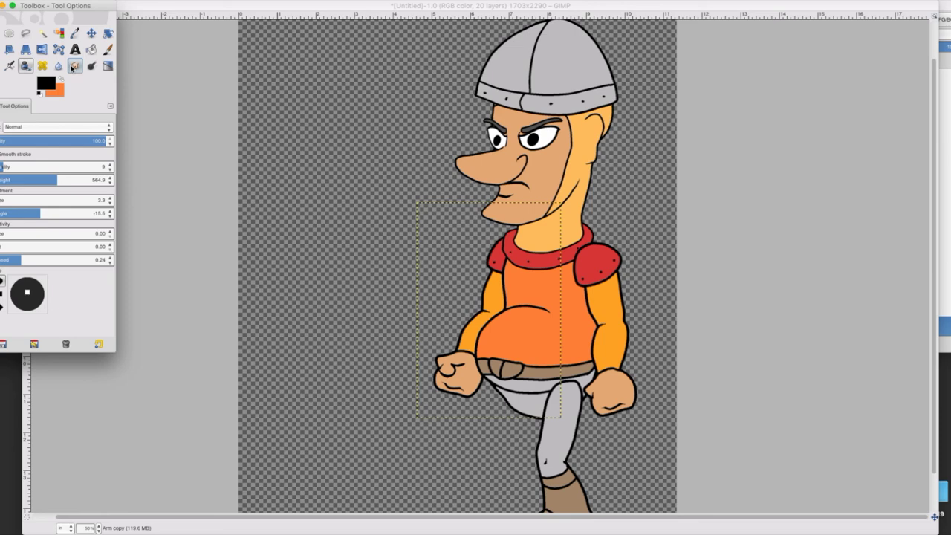
pyautogui.click(75, 65)
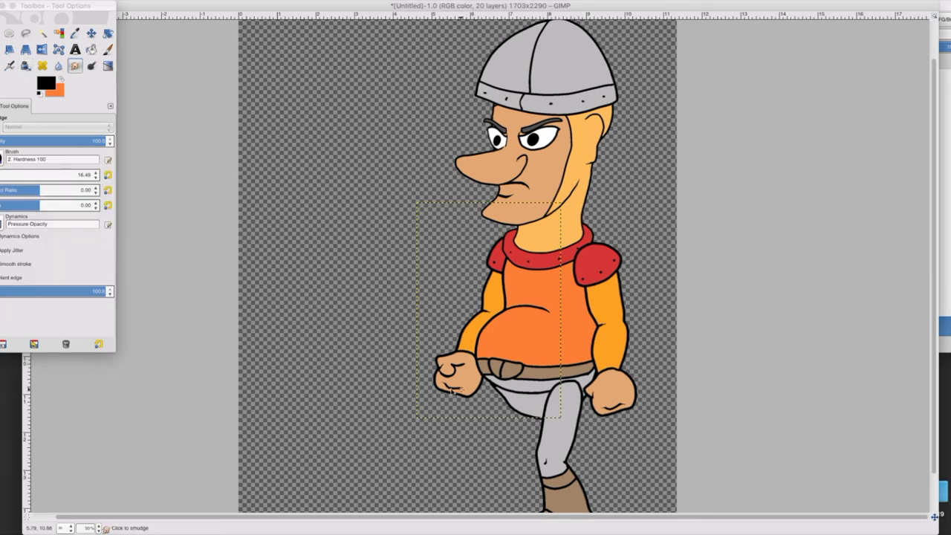
pyautogui.click(438, 384)
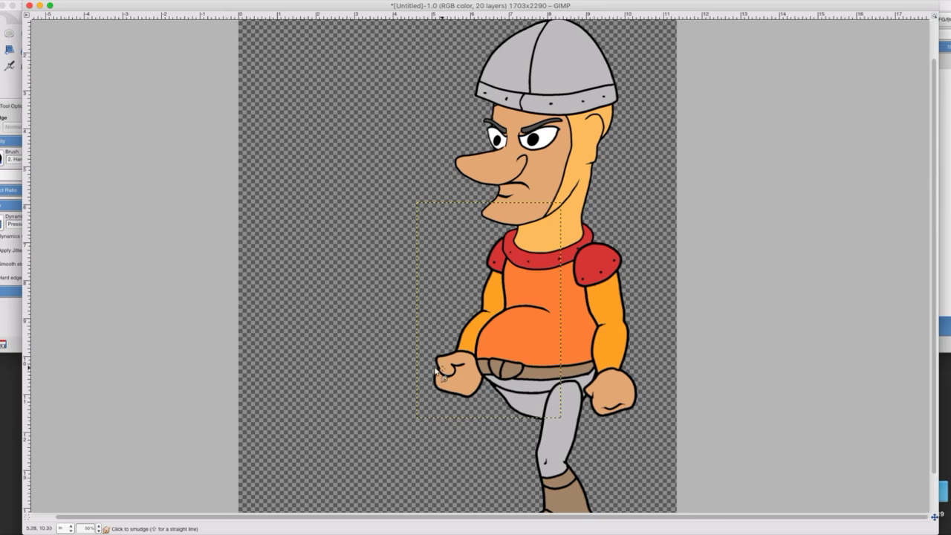
pyautogui.click(15, 80)
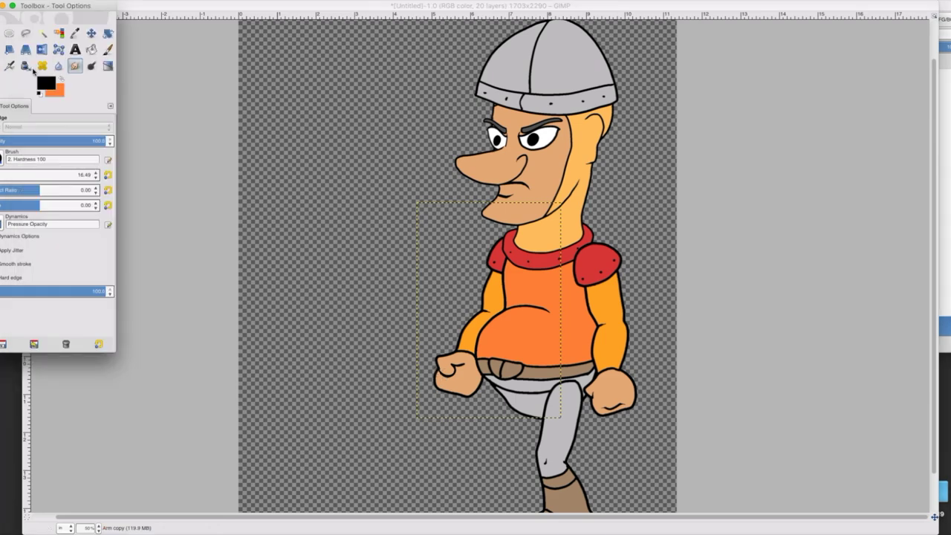
pyautogui.click(25, 65)
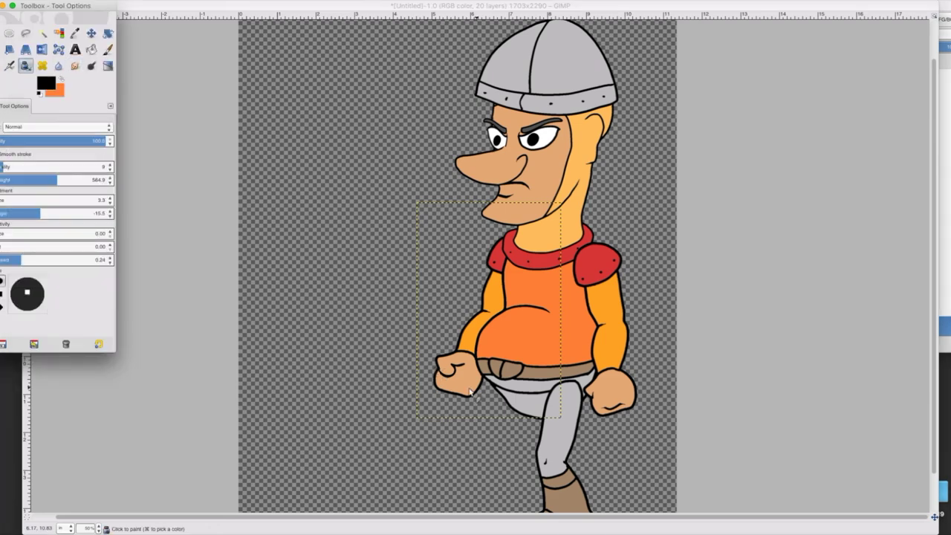
pyautogui.moveTo(476, 387)
pyautogui.mouseDown()
pyautogui.moveTo(461, 393)
pyautogui.moveTo(452, 374)
pyautogui.moveTo(445, 383)
pyautogui.mouseUp()
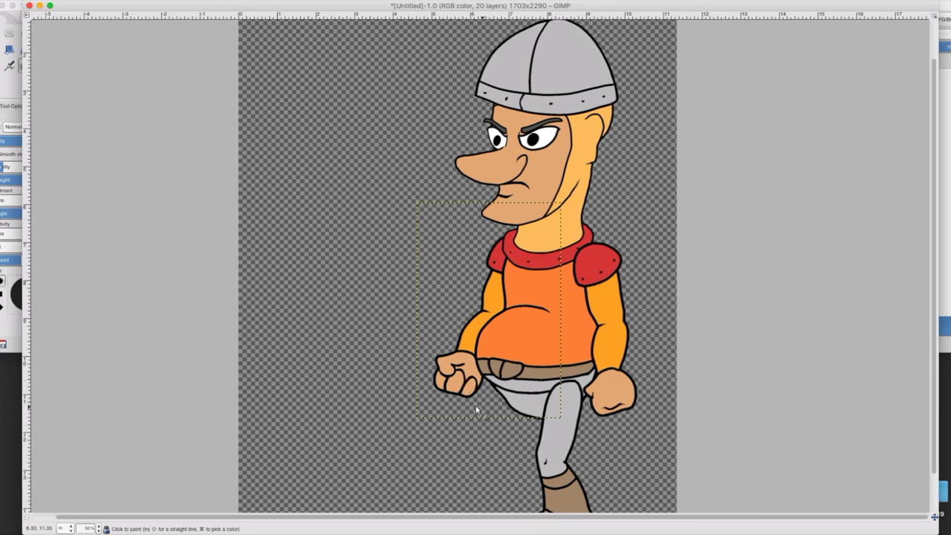
# Toggle the visibility of the Handpalm and Arm copy layers to compare the open palm with the redrawn fist.
pyautogui.click(944, 260)
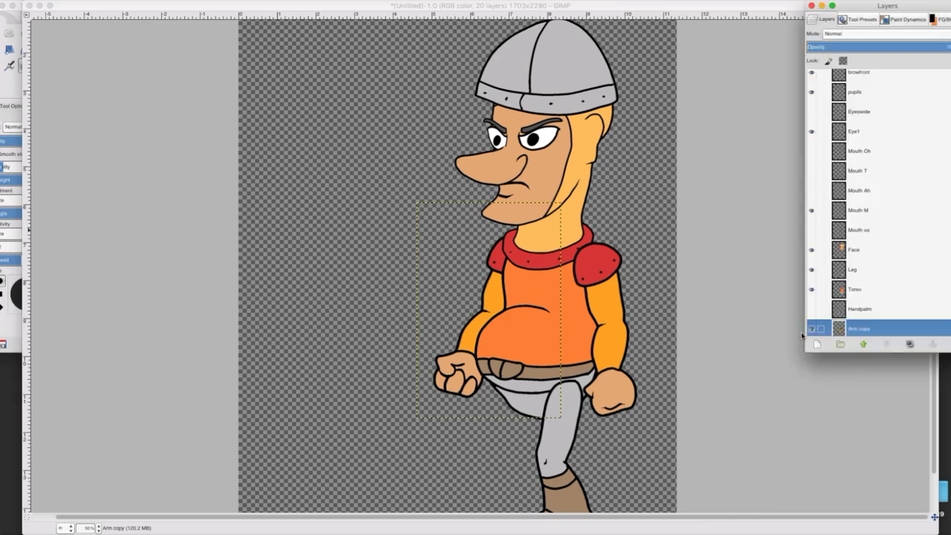
pyautogui.scroll(-1, 802, 333)
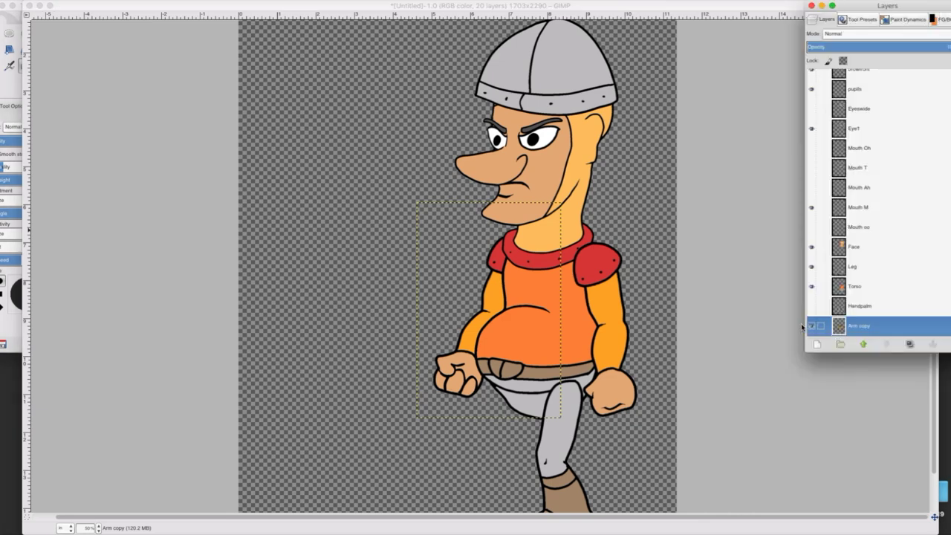
pyautogui.click(811, 306)
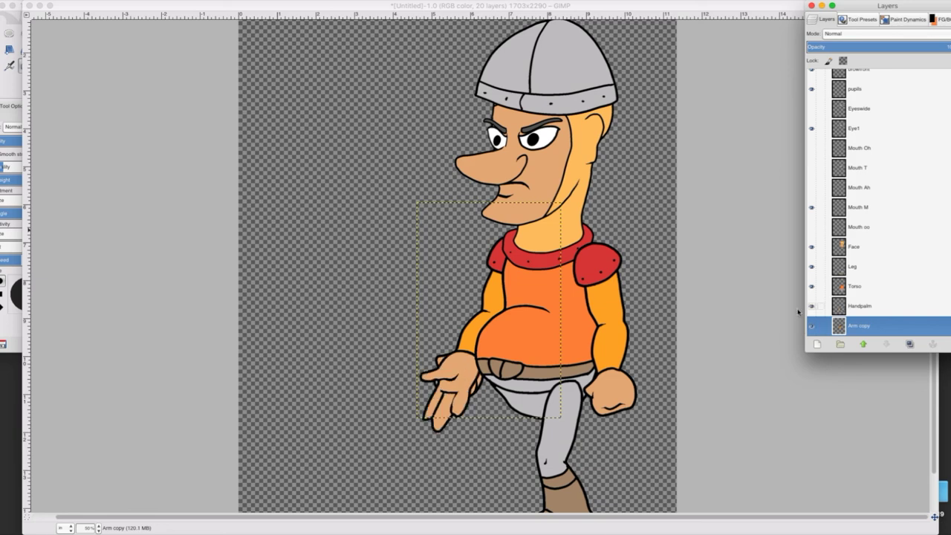
pyautogui.click(811, 306)
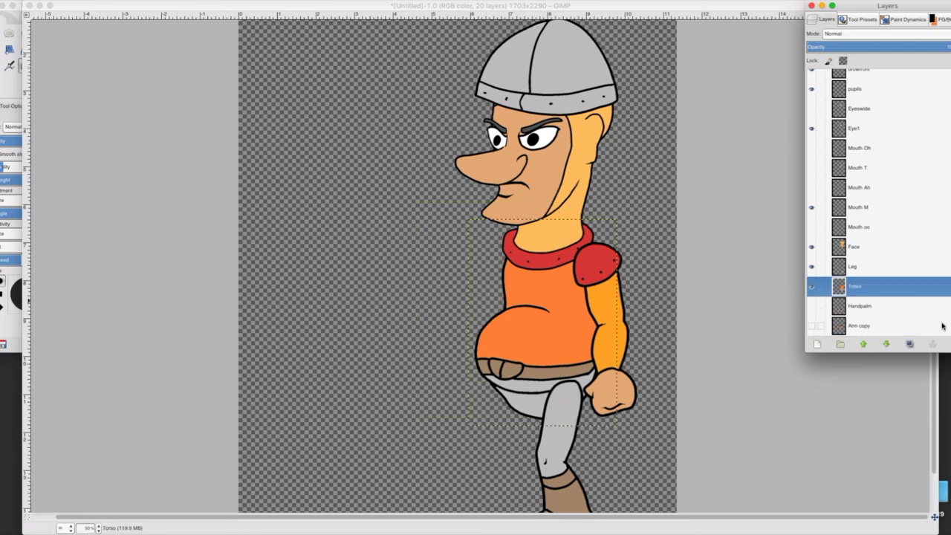
pyautogui.scroll(1, 941, 326)
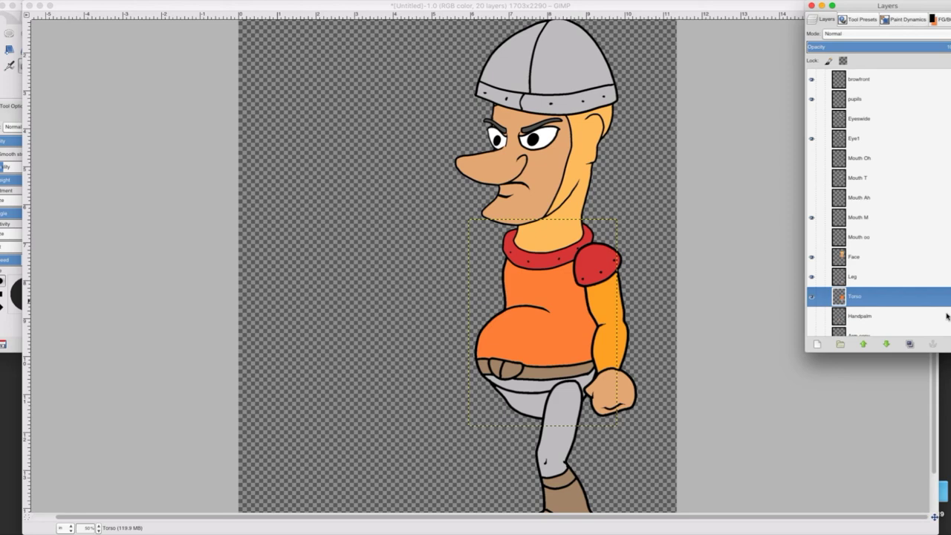
pyautogui.scroll(1, 944, 312)
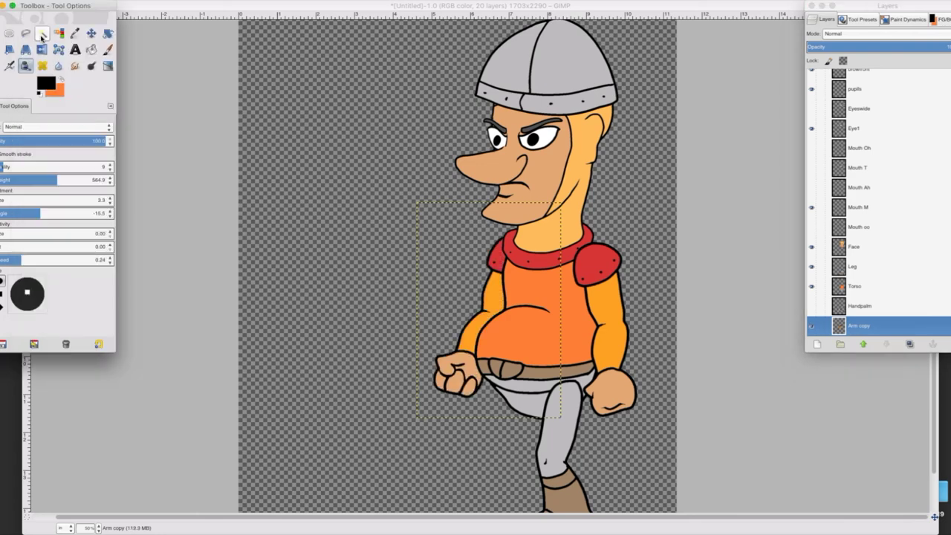
# Hide the Torso layer and outline the back arm's fist with a closed Free Select selection on the Arm copy layer.
pyautogui.click(26, 34)
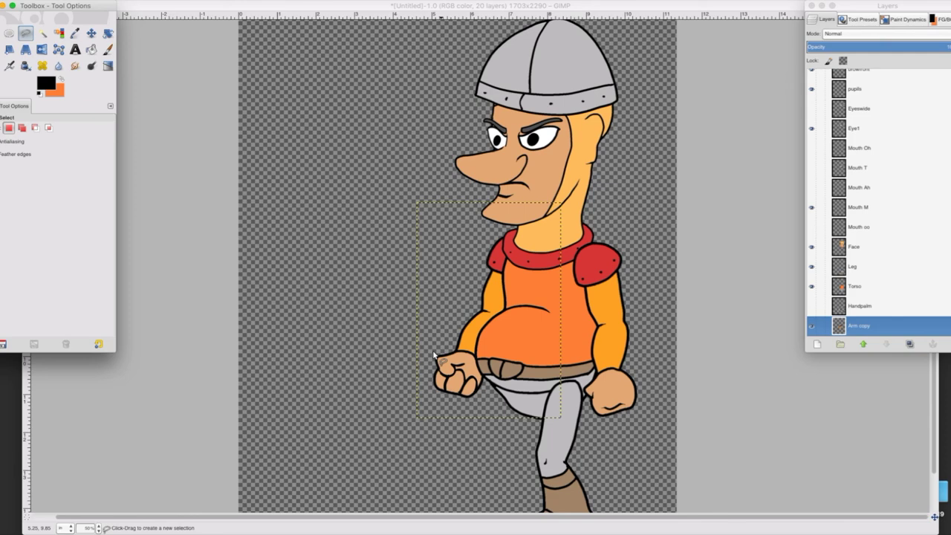
pyautogui.click(435, 356)
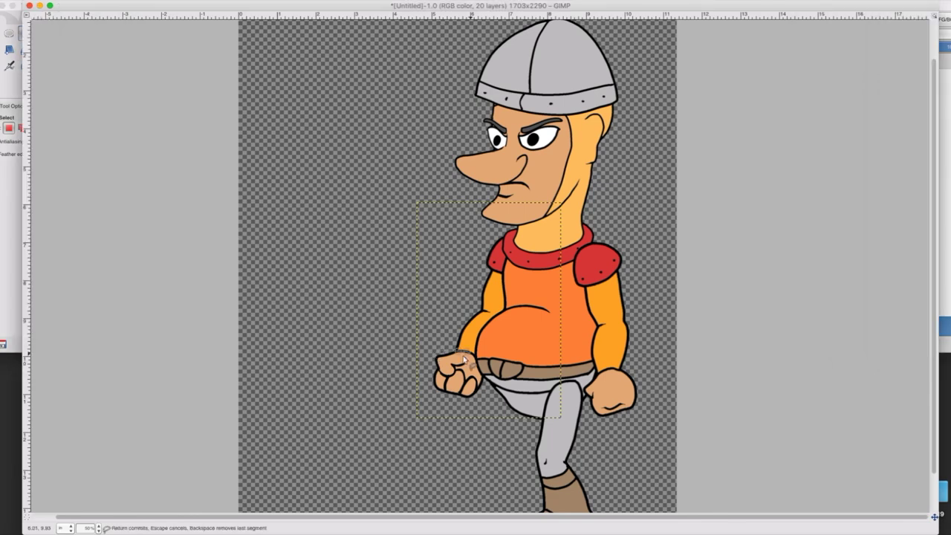
pyautogui.click(465, 355)
pyautogui.click(944, 277)
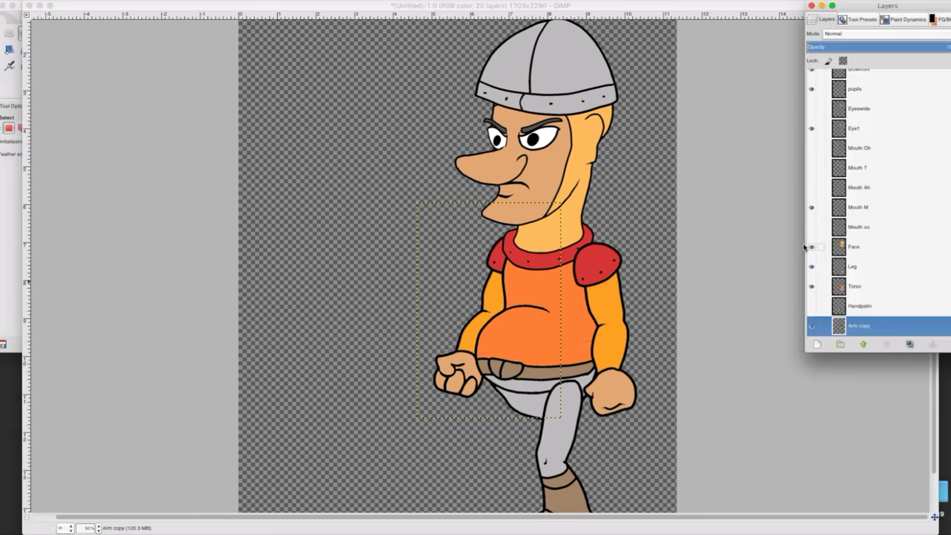
pyautogui.click(811, 286)
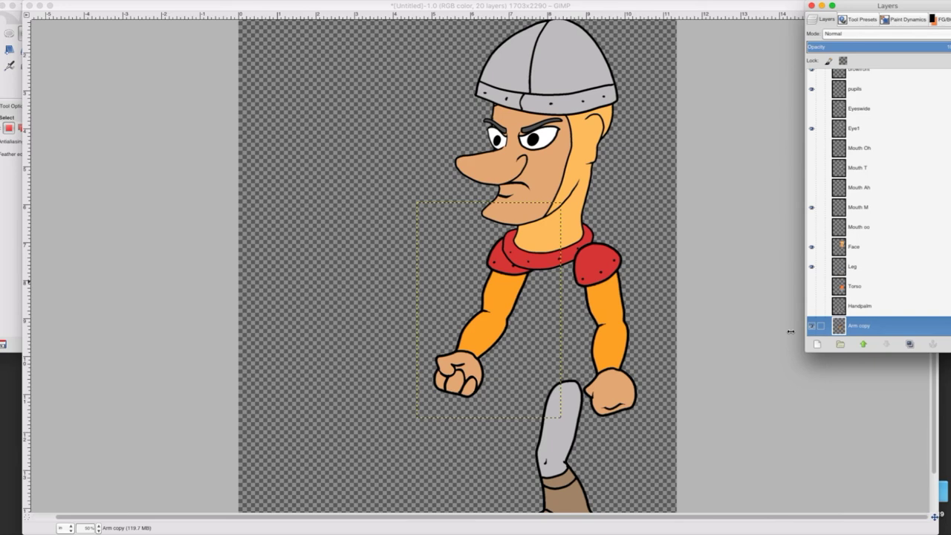
pyautogui.click(12, 223)
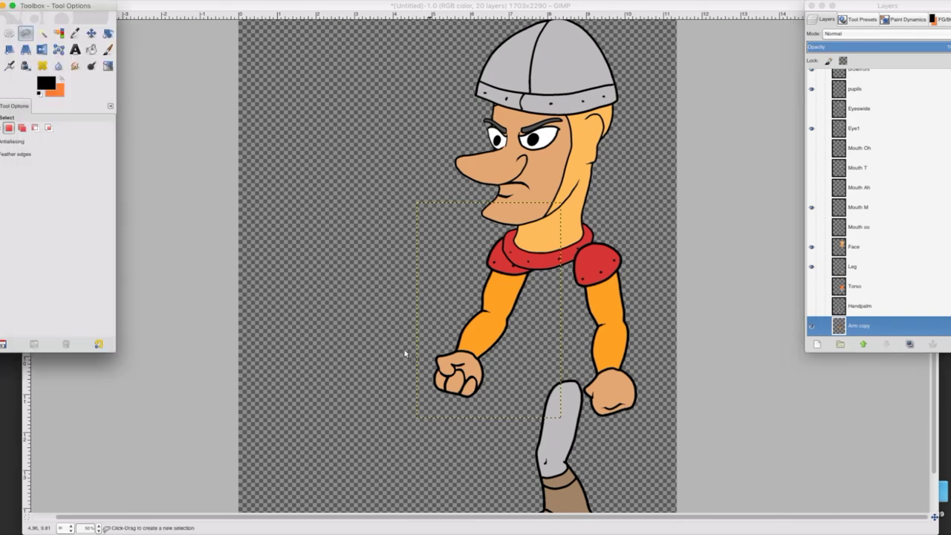
pyautogui.click(435, 353)
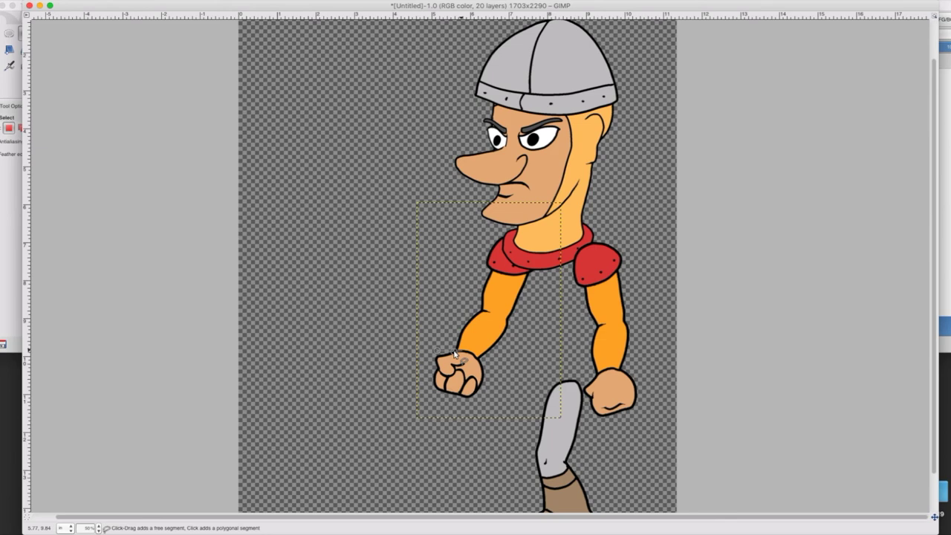
pyautogui.click(454, 351)
pyautogui.click(481, 400)
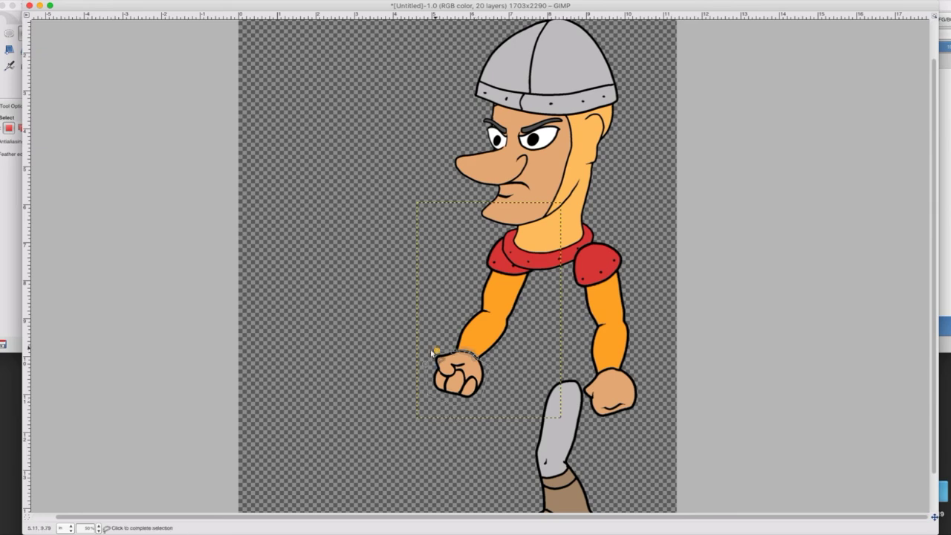
pyautogui.click(434, 352)
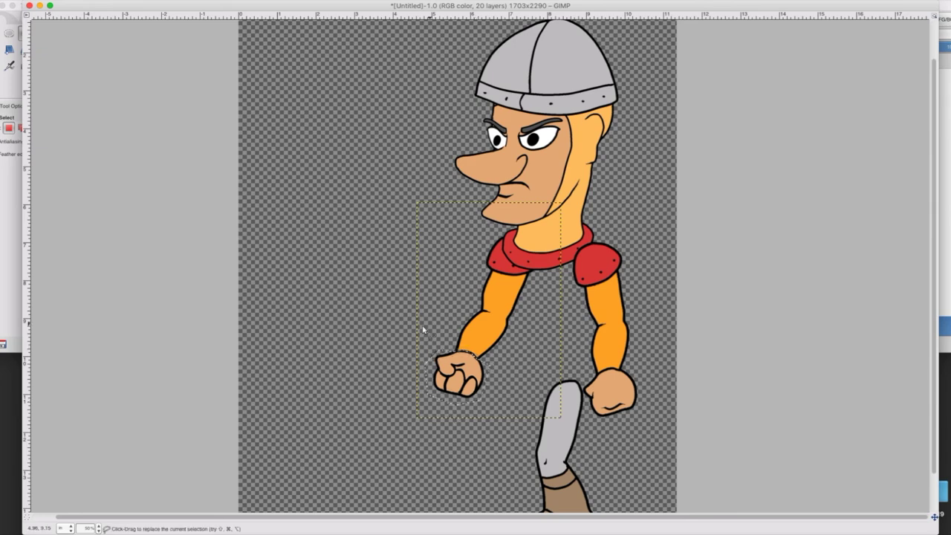
# Paste the selected fist onto its own new layer in the same position.
pyautogui.click(63, 1)
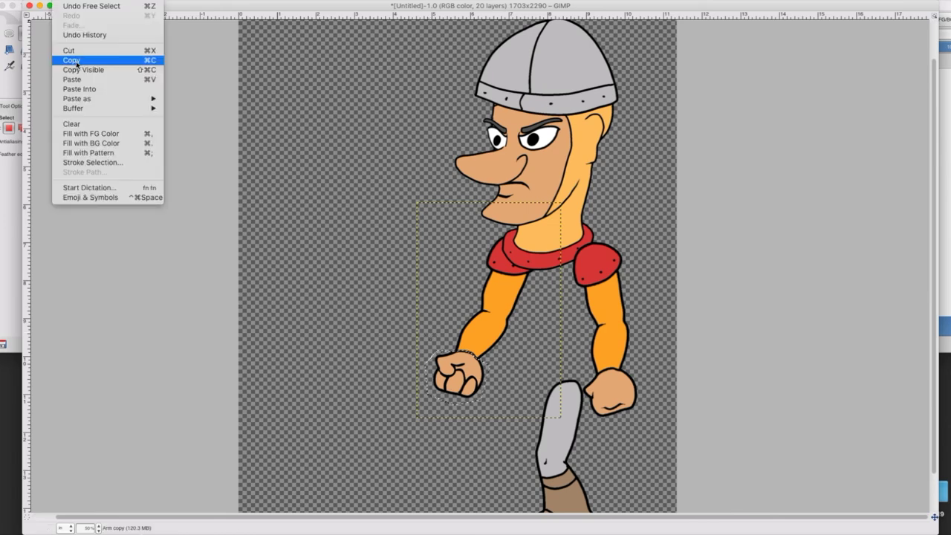
pyautogui.click(74, 60)
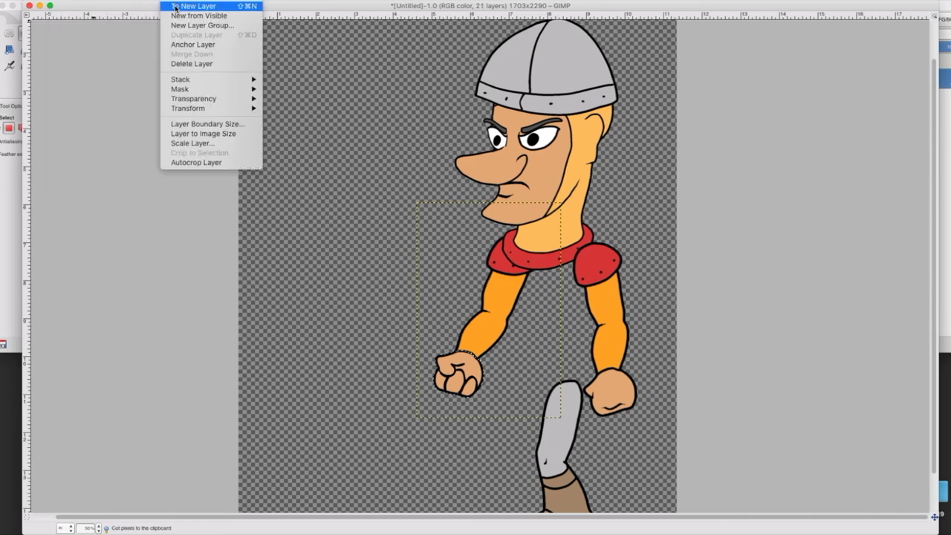
pyautogui.click(176, 6)
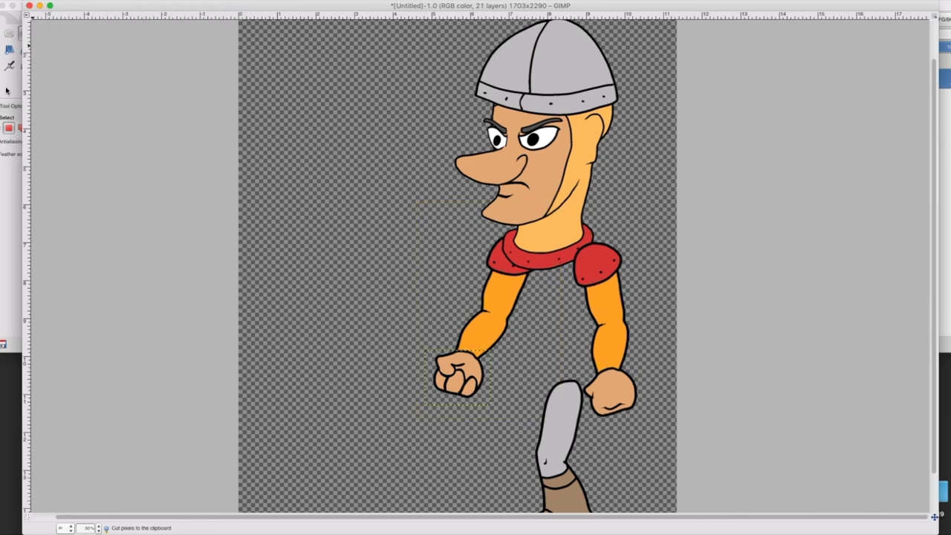
# Rename the pasted fist layer to fistback and move it between the Handpalm and Arm copy layers.
pyautogui.click(943, 234)
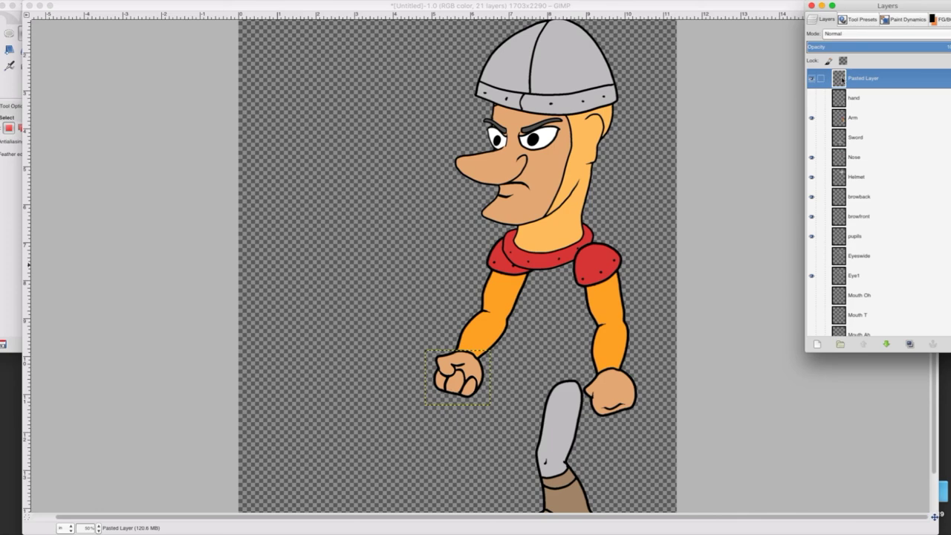
pyautogui.doubleClick(841, 82)
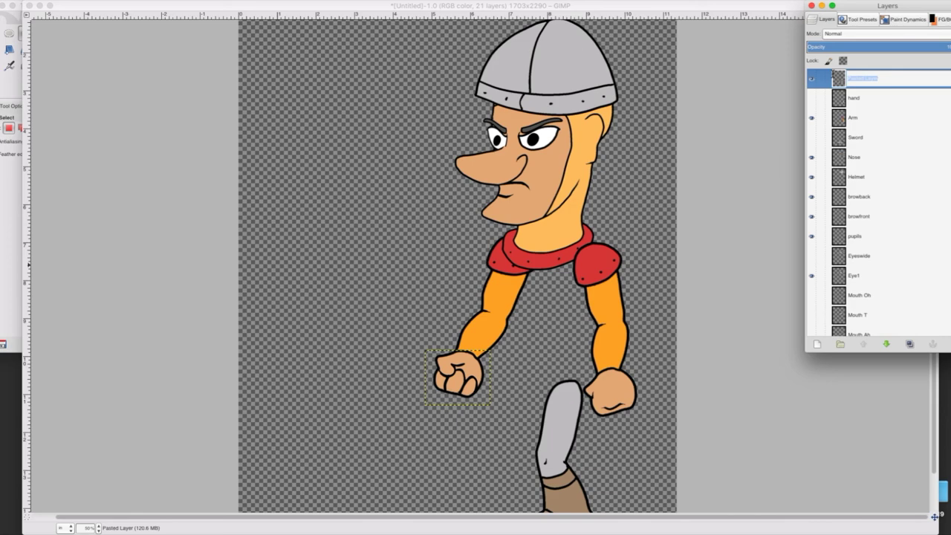
pyautogui.write('fistback')
pyautogui.press('Return')
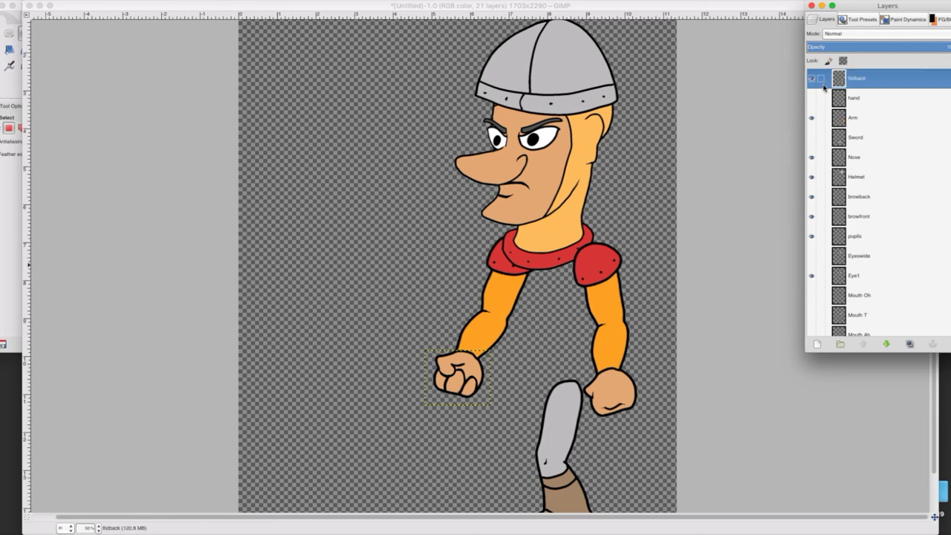
pyautogui.moveTo(822, 88); pyautogui.dragTo(824, 333)
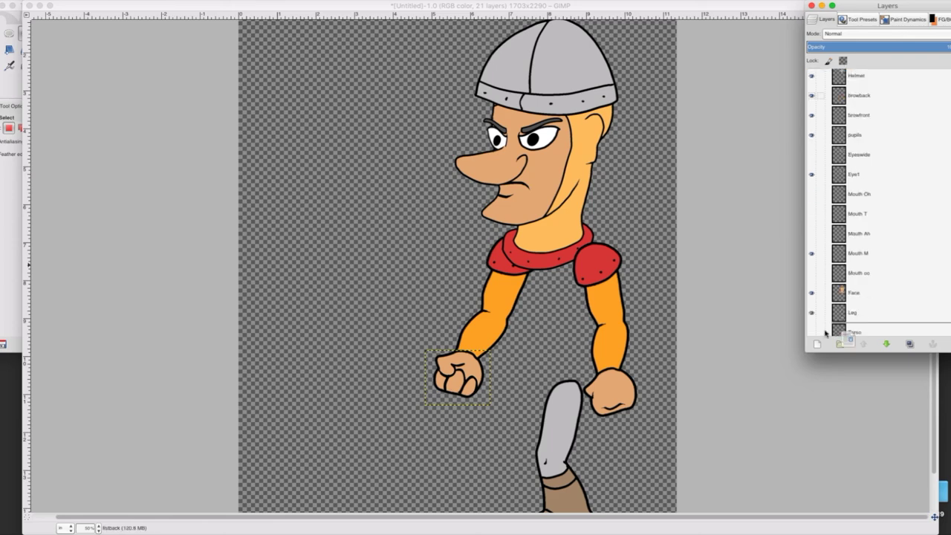
pyautogui.moveTo(825, 332); pyautogui.dragTo(842, 326)
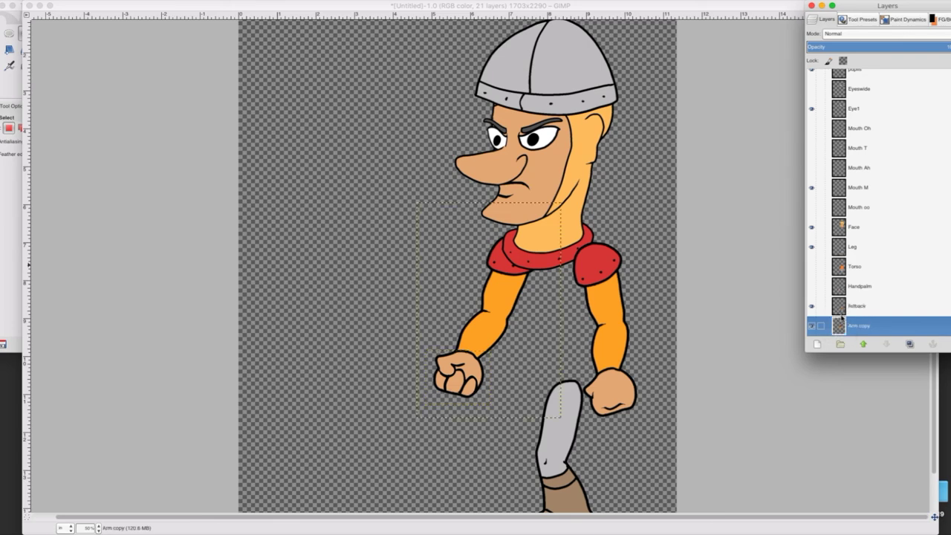
# Toggle the visibility of the Handpalm and fistback layers to compare the back arm's open palm and fist.
pyautogui.click(838, 287)
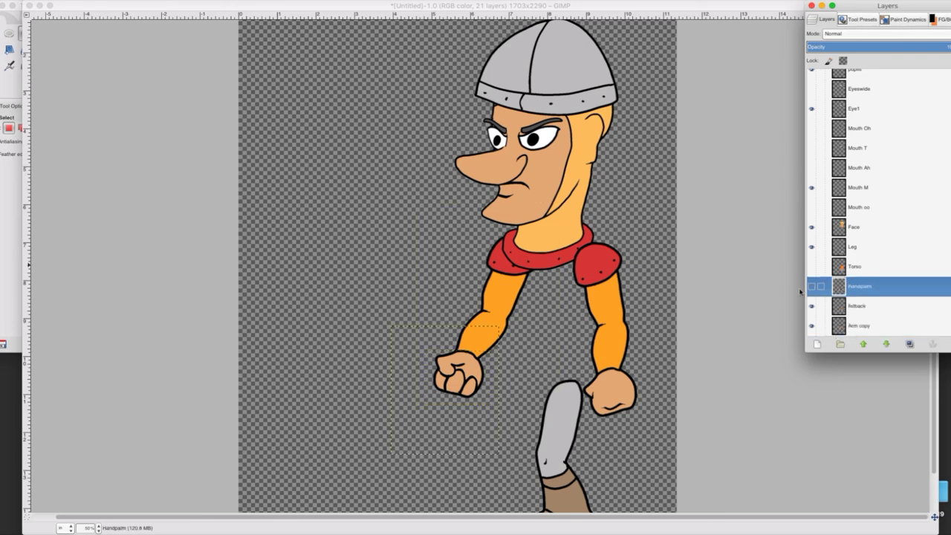
pyautogui.click(811, 306)
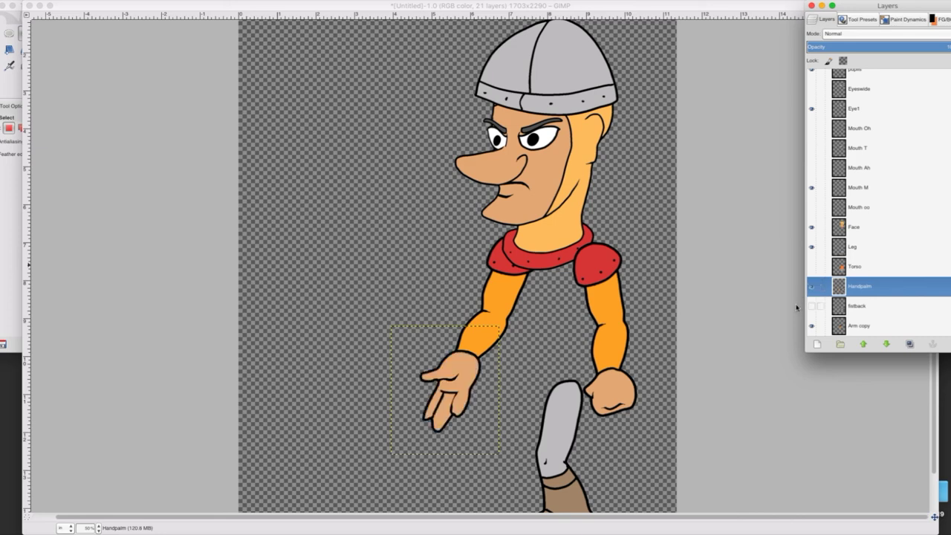
pyautogui.click(811, 305)
pyautogui.click(811, 306)
pyautogui.click(811, 287)
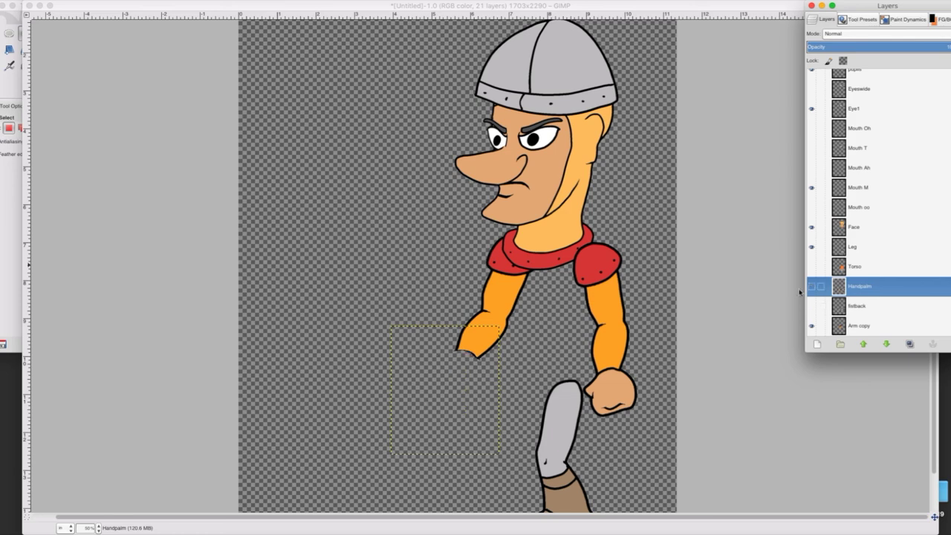
pyautogui.click(811, 306)
pyautogui.click(811, 287)
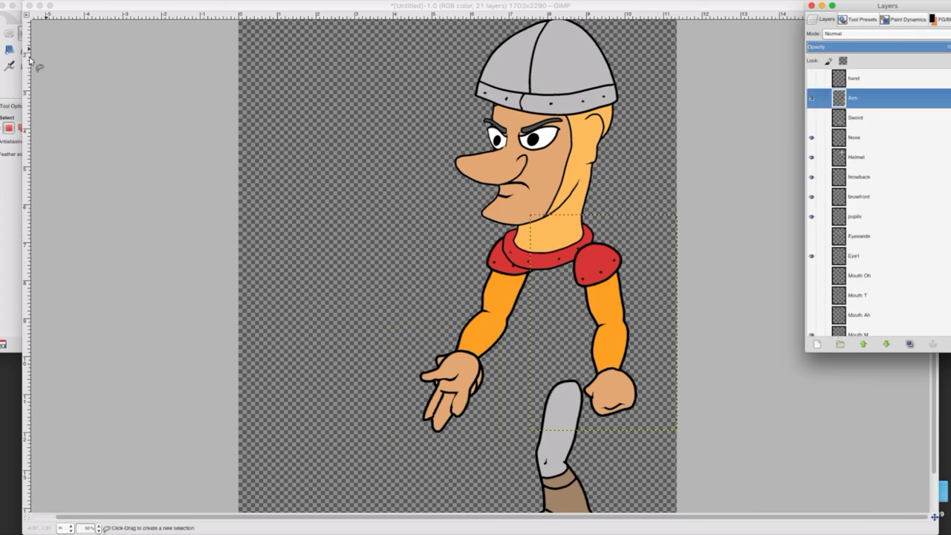
# Outline the front arm's fist on the Arm layer with a closed Free Select selection.
pyautogui.click(15, 78)
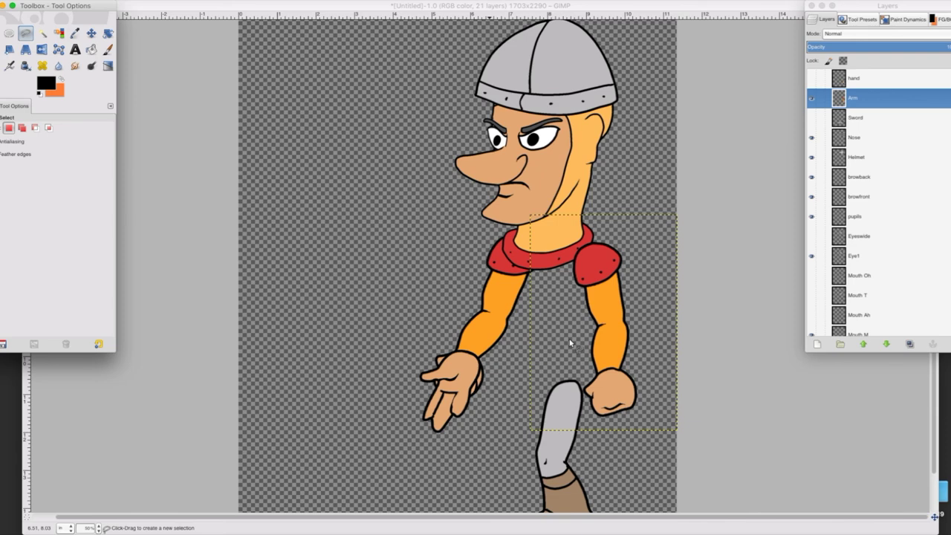
pyautogui.click(620, 369)
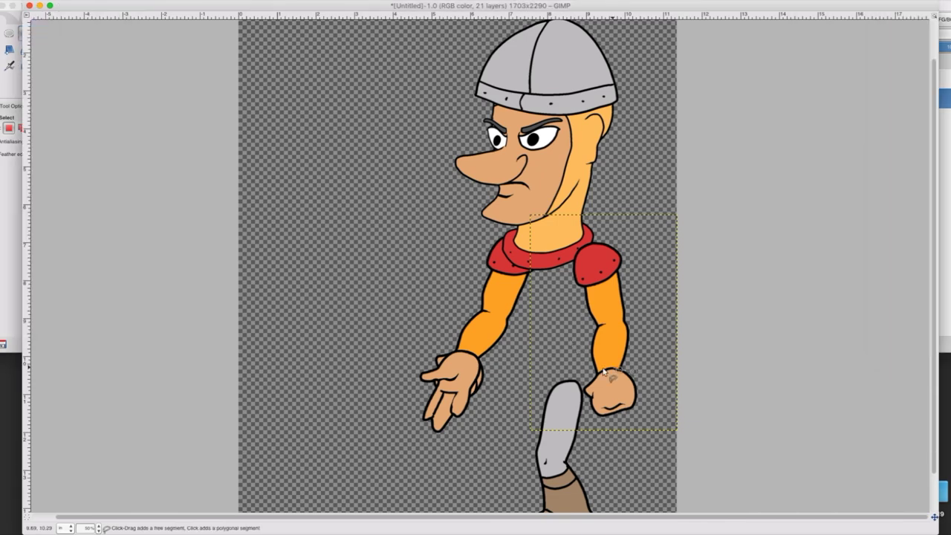
pyautogui.click(605, 371)
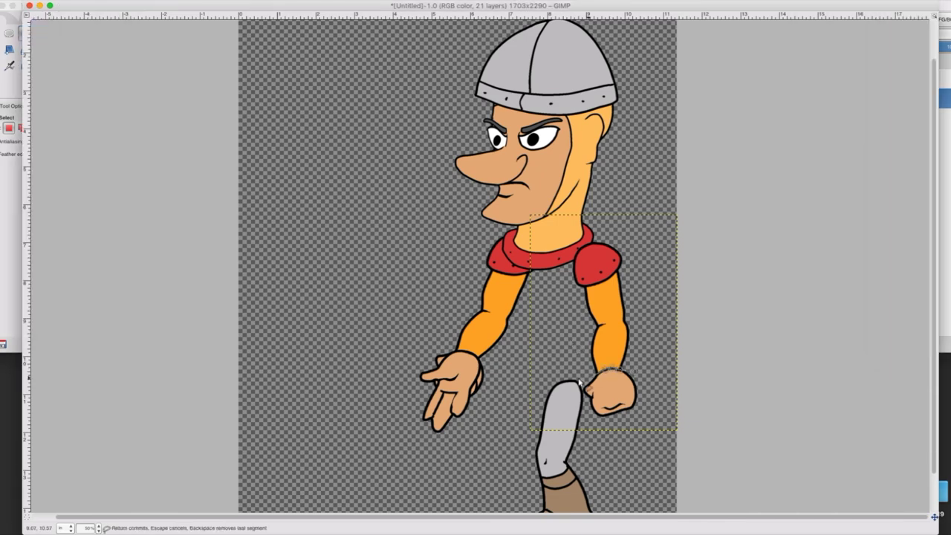
pyautogui.moveTo(580, 382); pyautogui.dragTo(633, 388)
# Cut the selected fist from the Arm layer and paste it in place as its own new layer.
pyautogui.click(75, 1)
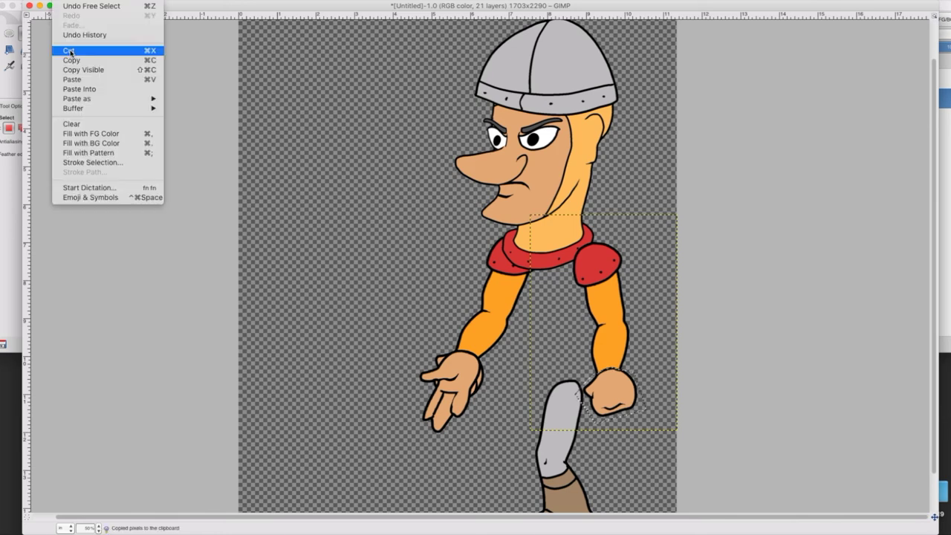
pyautogui.click(70, 50)
pyautogui.click(172, 1)
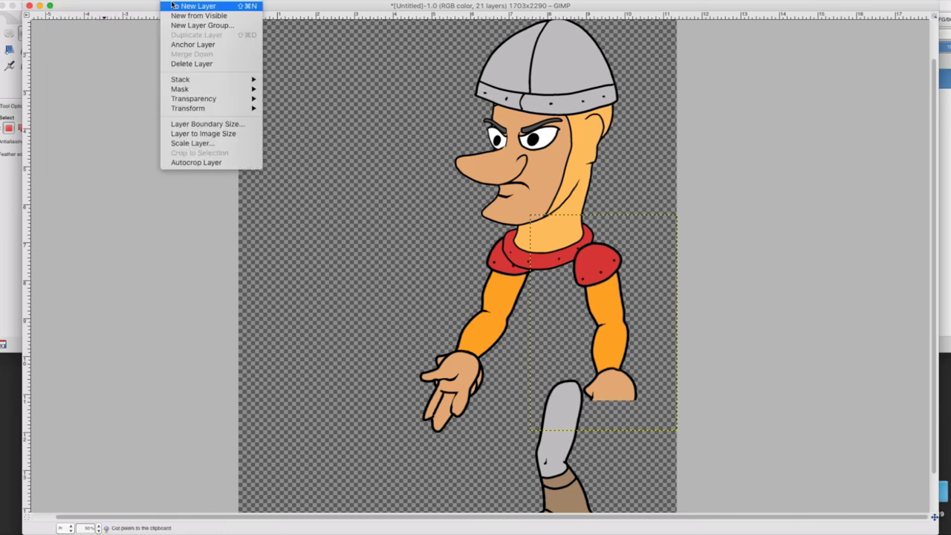
pyautogui.click(172, 5)
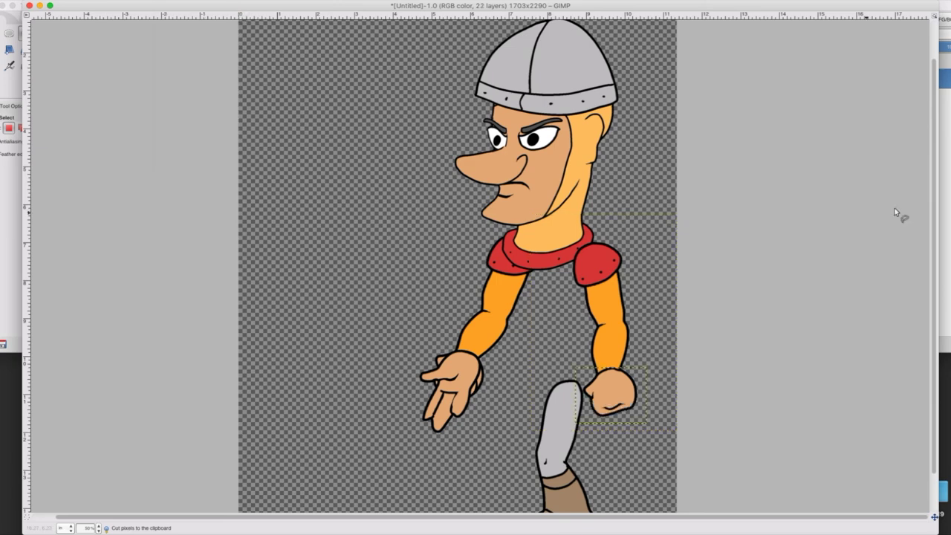
# Rename the pasted front-hand layer to fist.
pyautogui.click(944, 198)
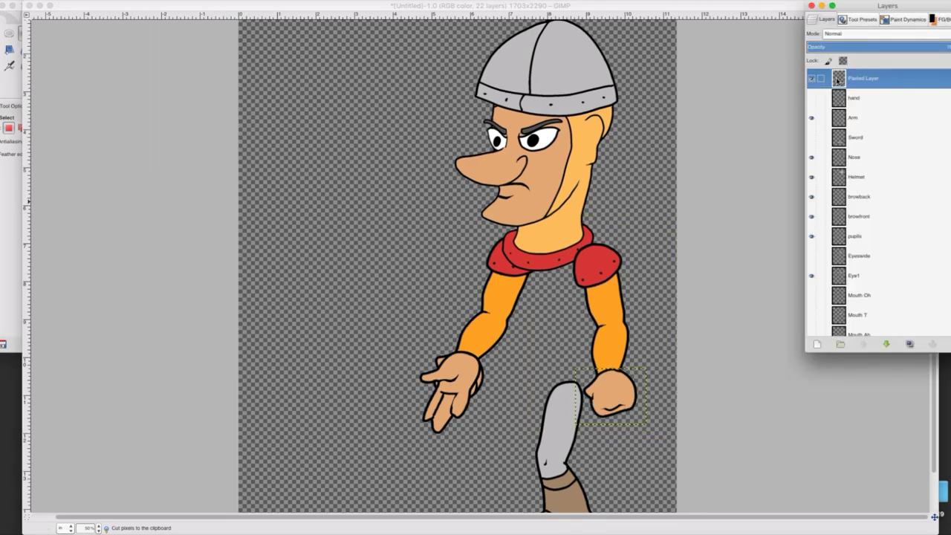
pyautogui.doubleClick(846, 80)
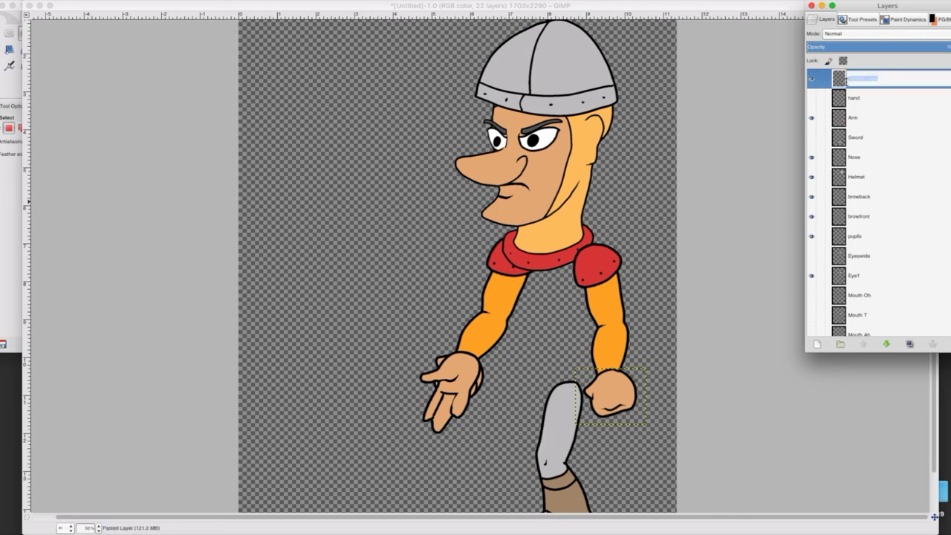
pyautogui.write('fist')
pyautogui.press('Return')
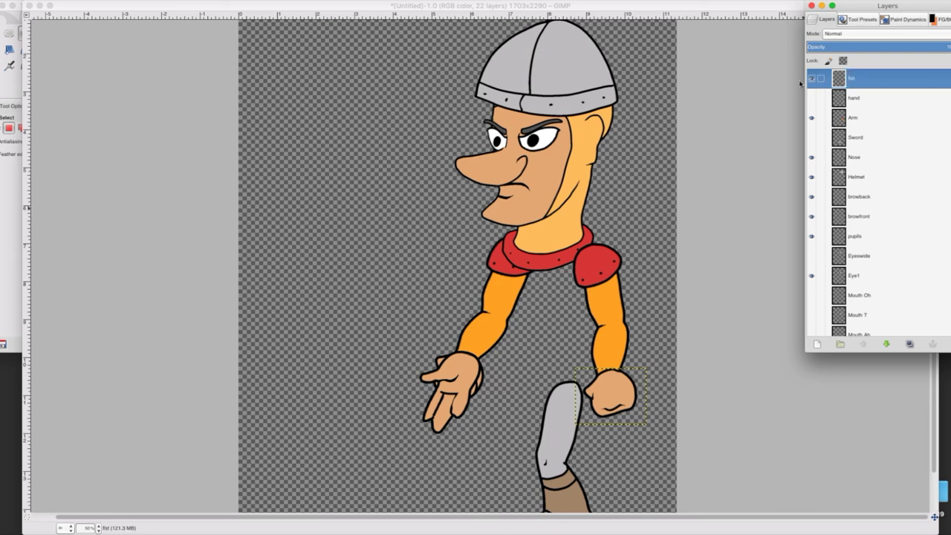
# Show the hand layer instead of the fist, rotate the open hand slightly counter-clockwise and reposition it on the front arm's wrist.
pyautogui.click(835, 99)
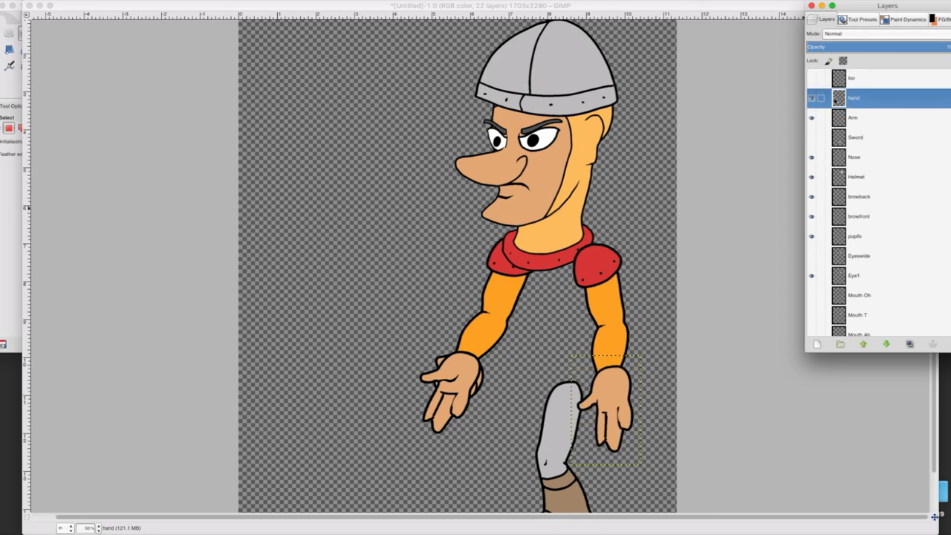
pyautogui.click(9, 79)
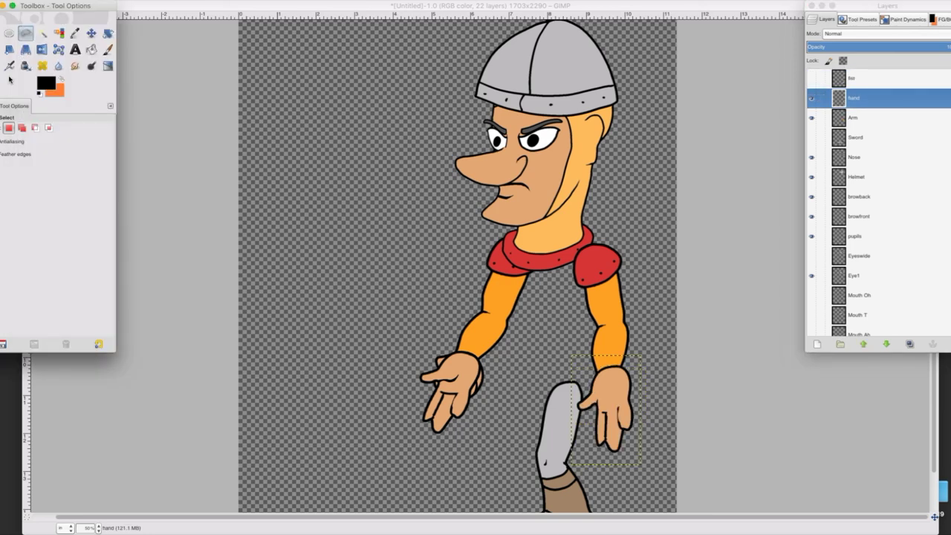
pyautogui.click(9, 49)
pyautogui.click(606, 404)
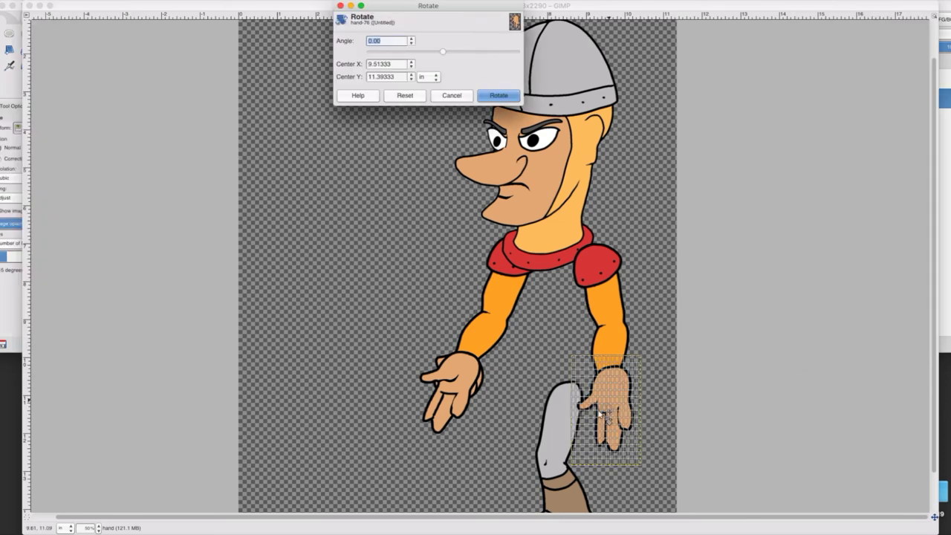
pyautogui.moveTo(600, 414); pyautogui.dragTo(608, 423)
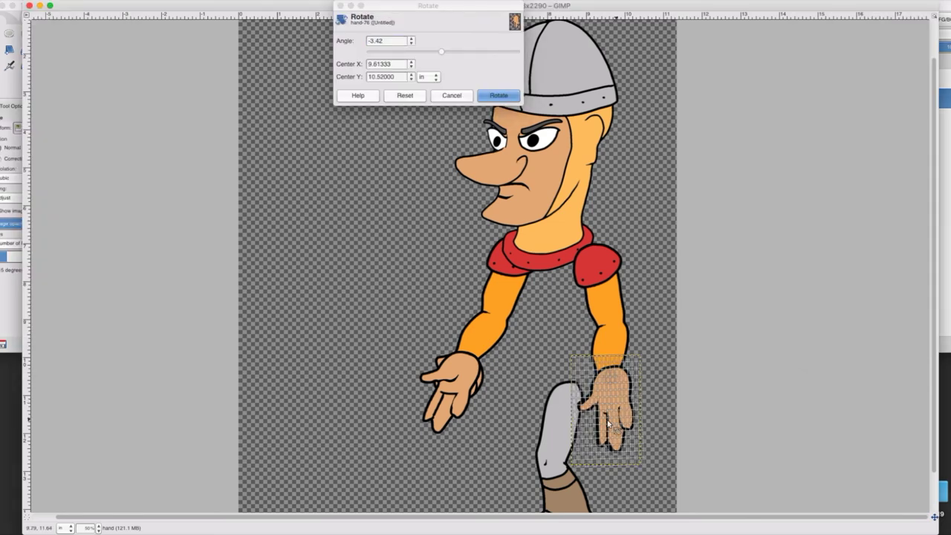
pyautogui.click(498, 95)
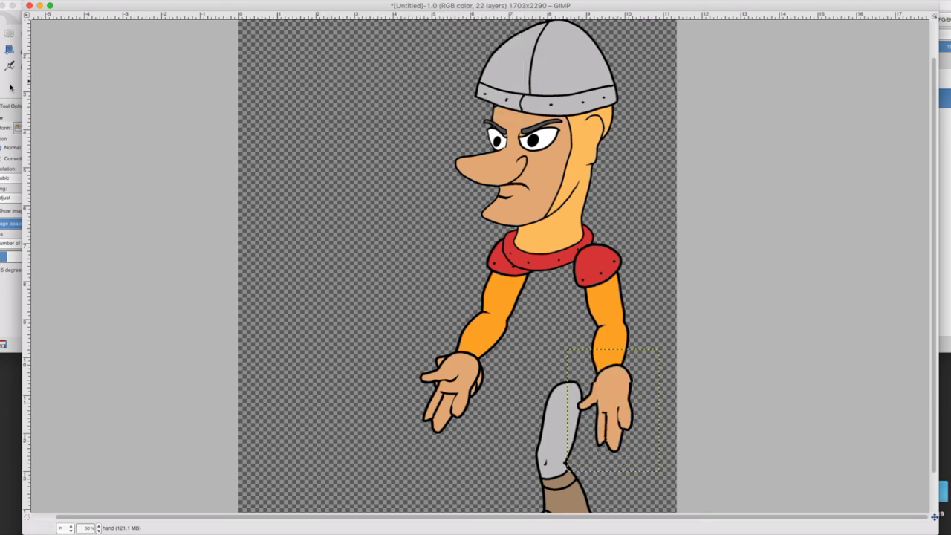
pyautogui.click(10, 88)
pyautogui.click(92, 33)
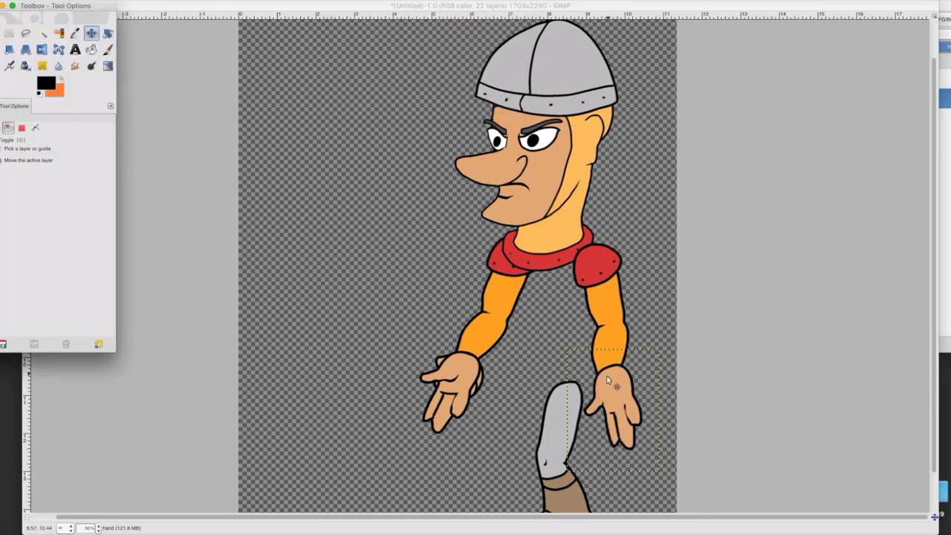
# Toggle the visibility of the fist and hand layers to compare both hand variants on the front arm.
pyautogui.click(947, 143)
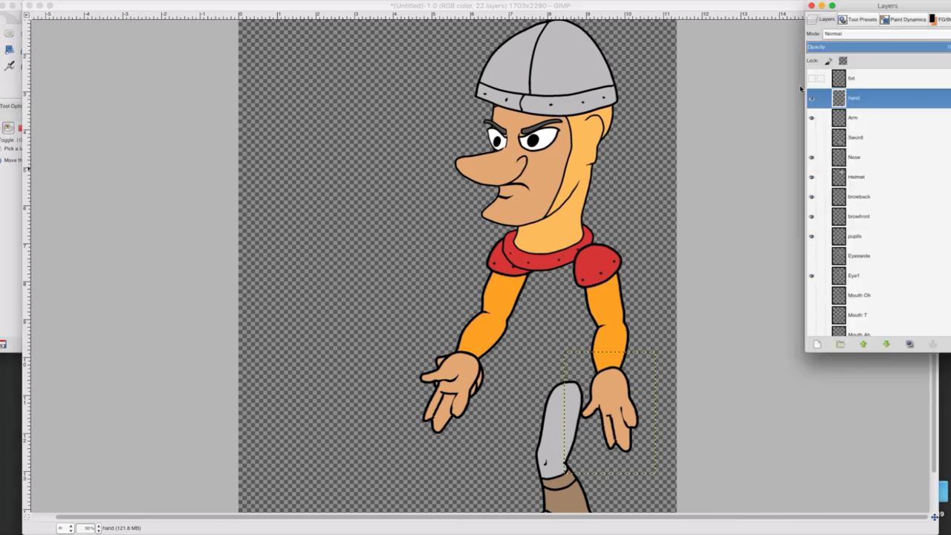
pyautogui.click(811, 79)
pyautogui.click(811, 97)
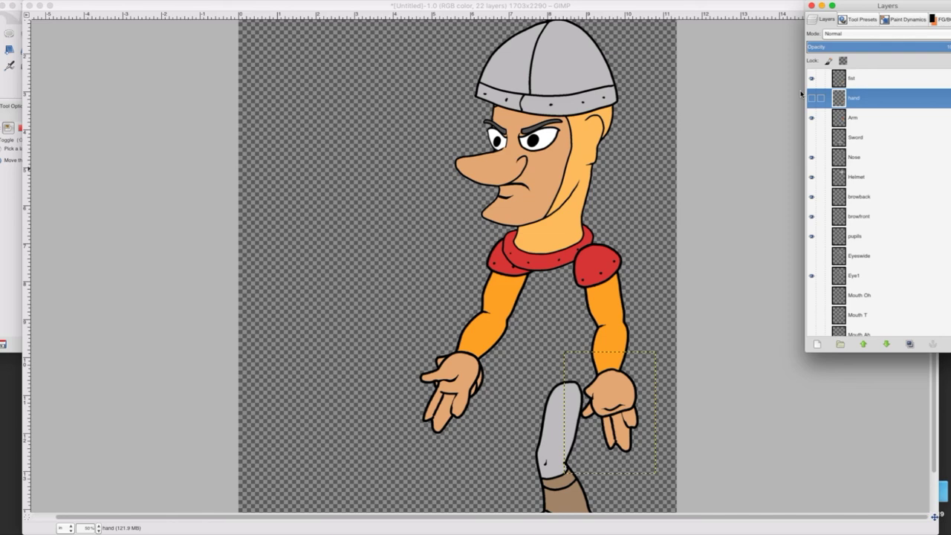
pyautogui.click(811, 79)
pyautogui.click(811, 98)
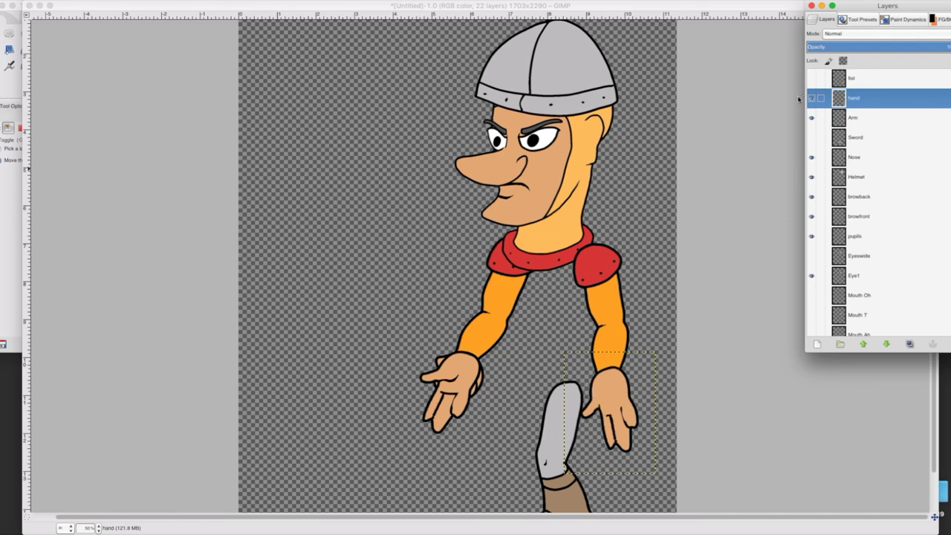
pyautogui.click(811, 97)
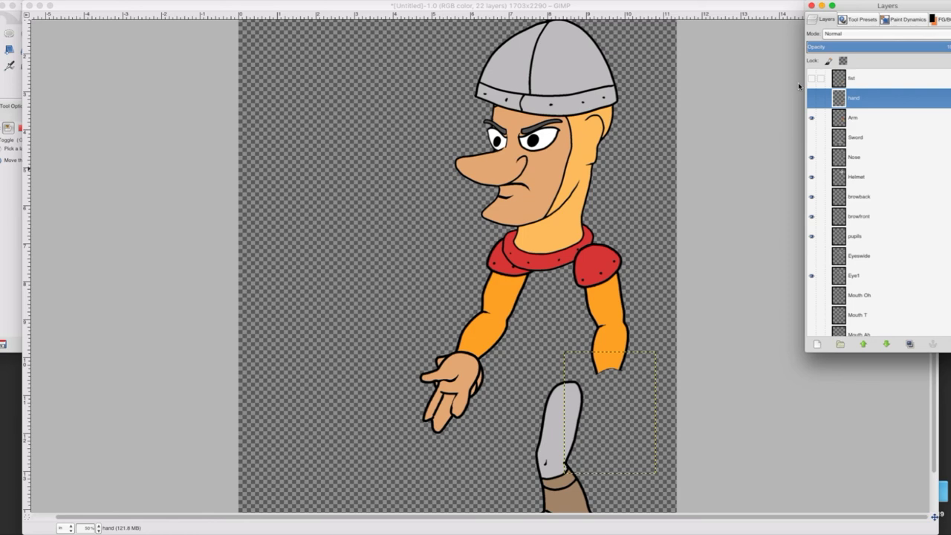
pyautogui.click(811, 97)
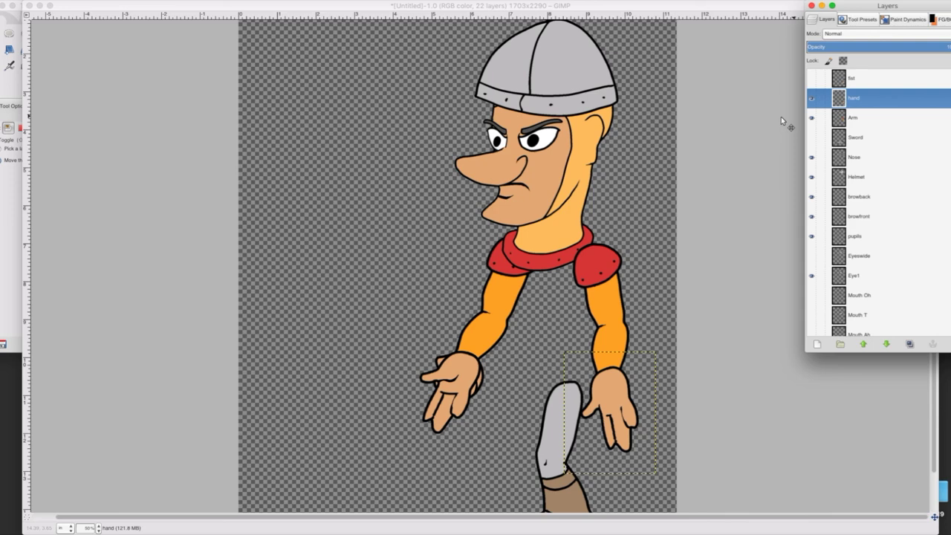
pyautogui.click(811, 97)
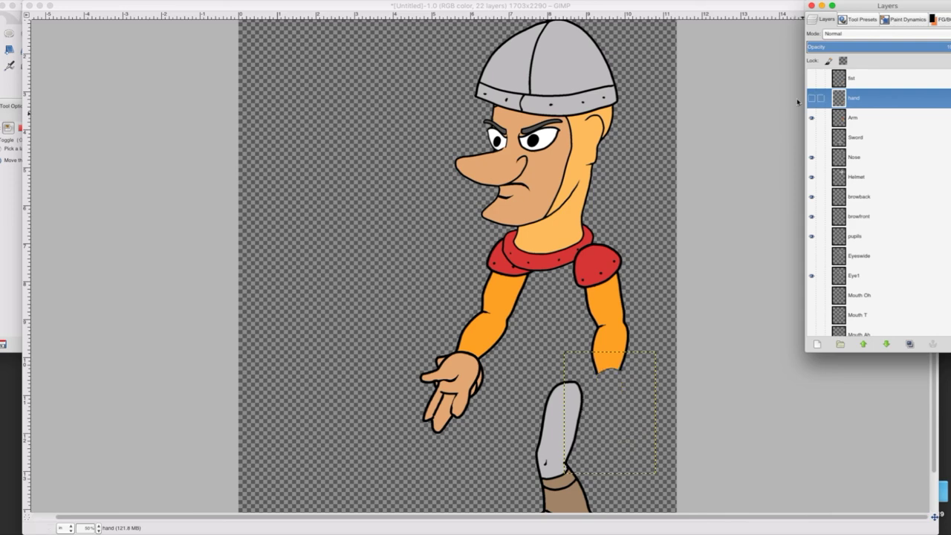
# Show the fist layer on the front arm and reveal the Sword layer to check its fit in the grip.
pyautogui.click(839, 120)
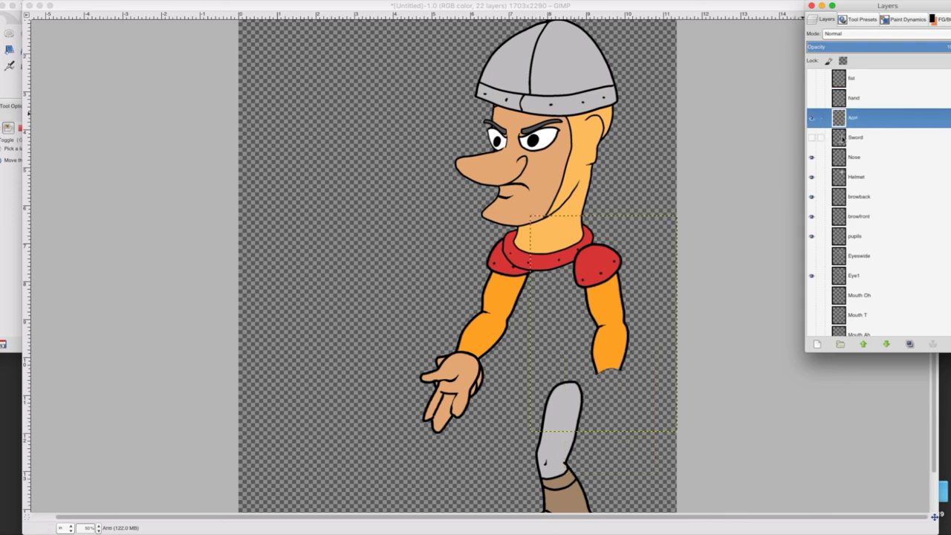
pyautogui.click(841, 138)
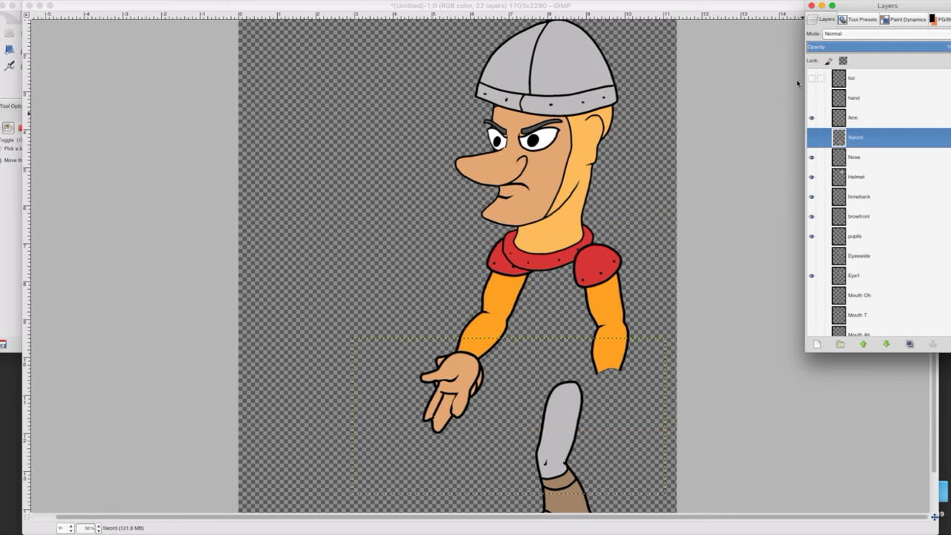
pyautogui.click(811, 78)
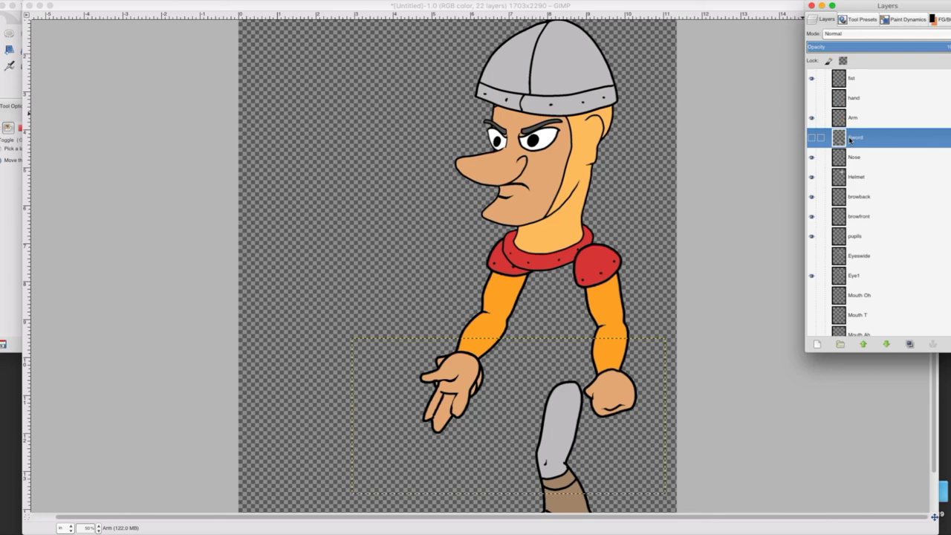
pyautogui.click(811, 137)
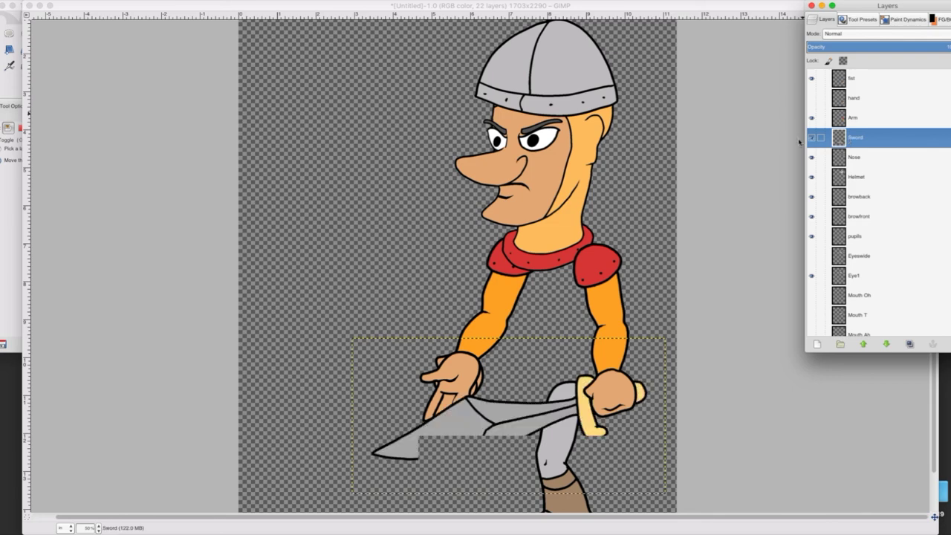
# Review the layer stack, selecting the Arm copy, Arm, Nose, Handpalm and Leg layers to check which body part each holds.
pyautogui.scroll(-3, 923, 254)
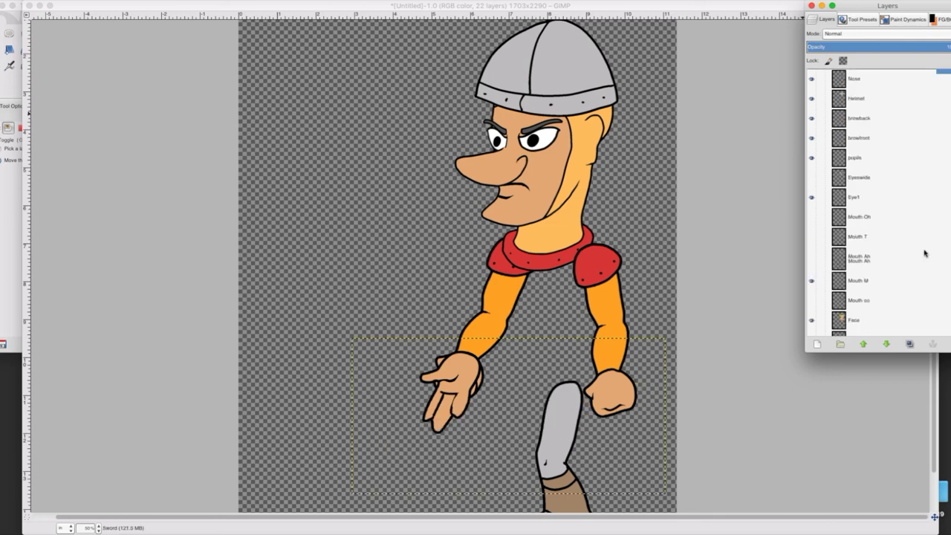
pyautogui.scroll(-3, 925, 253)
pyautogui.click(850, 323)
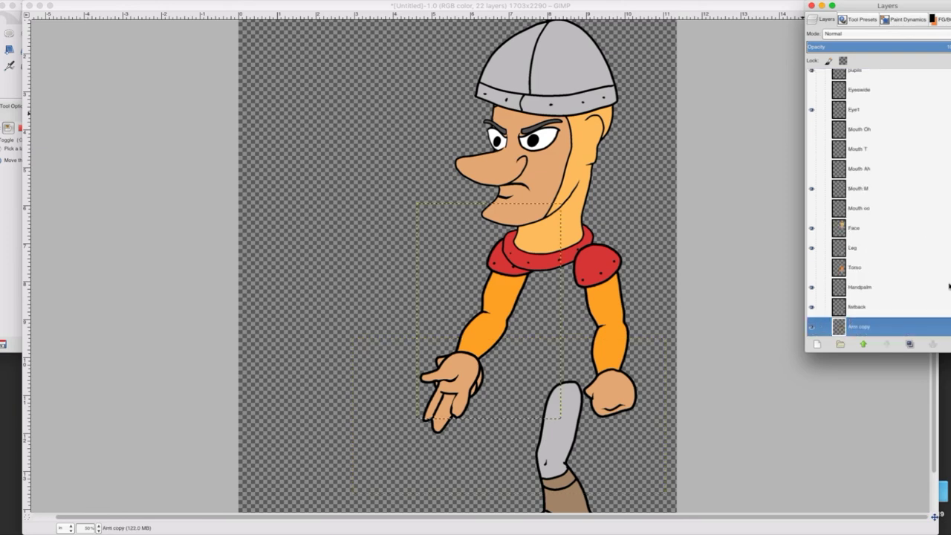
pyautogui.scroll(5, 851, 117)
pyautogui.click(850, 117)
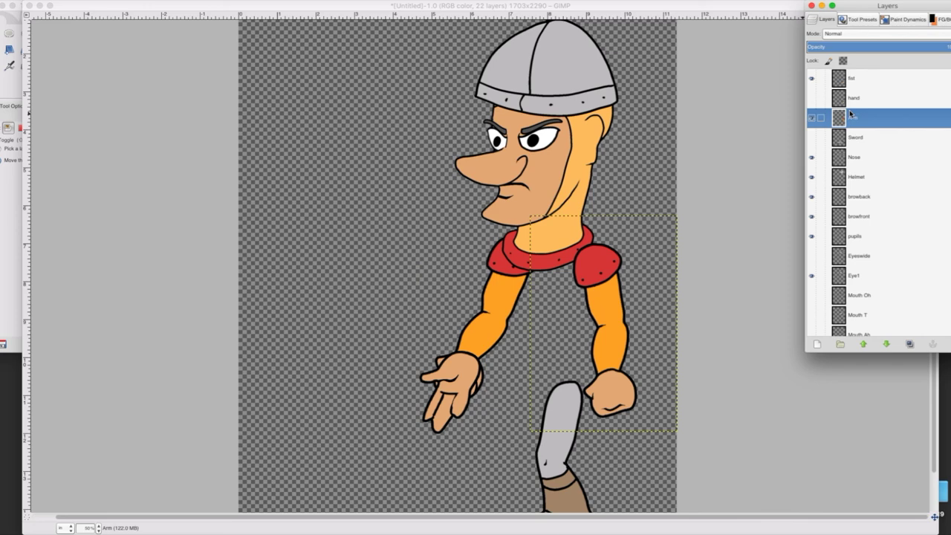
pyautogui.click(854, 157)
pyautogui.scroll(-5, 912, 304)
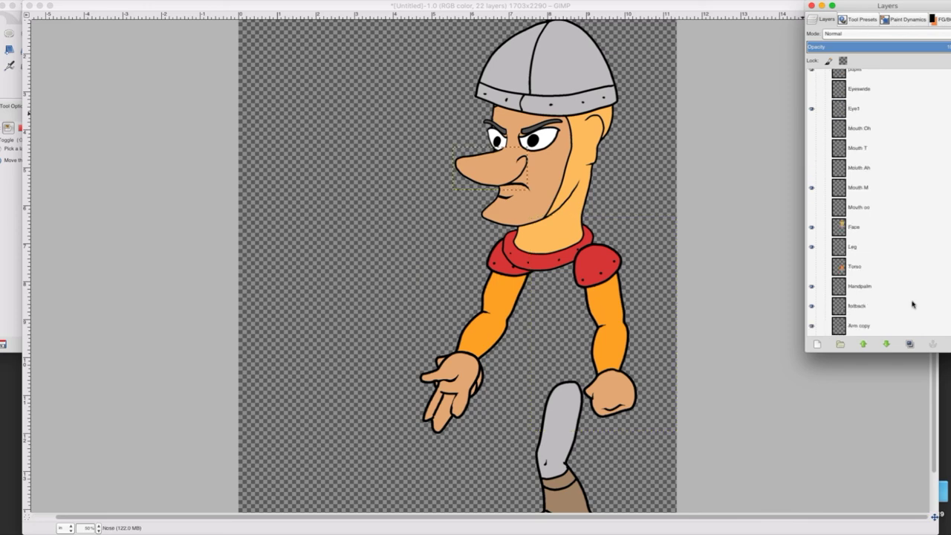
pyautogui.click(869, 286)
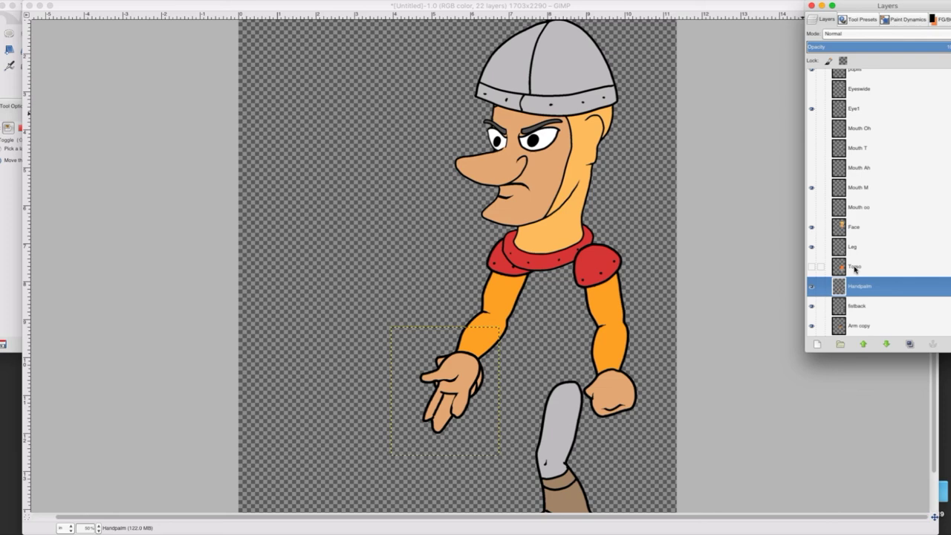
pyautogui.click(853, 247)
pyautogui.click(902, 468)
pyautogui.scroll(-2, 902, 468)
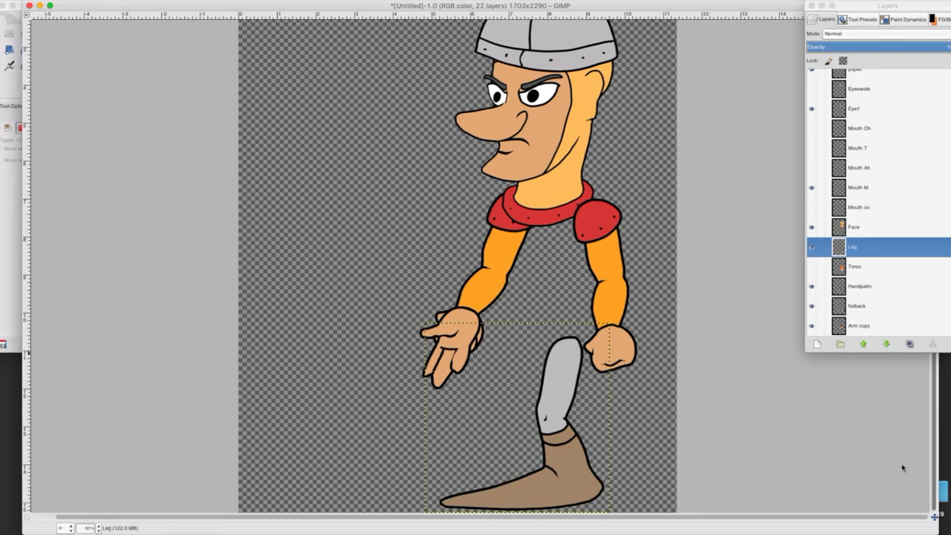
# Scale the Leg layer up to about 6.79 × 7.16 in.
pyautogui.click(96, 530)
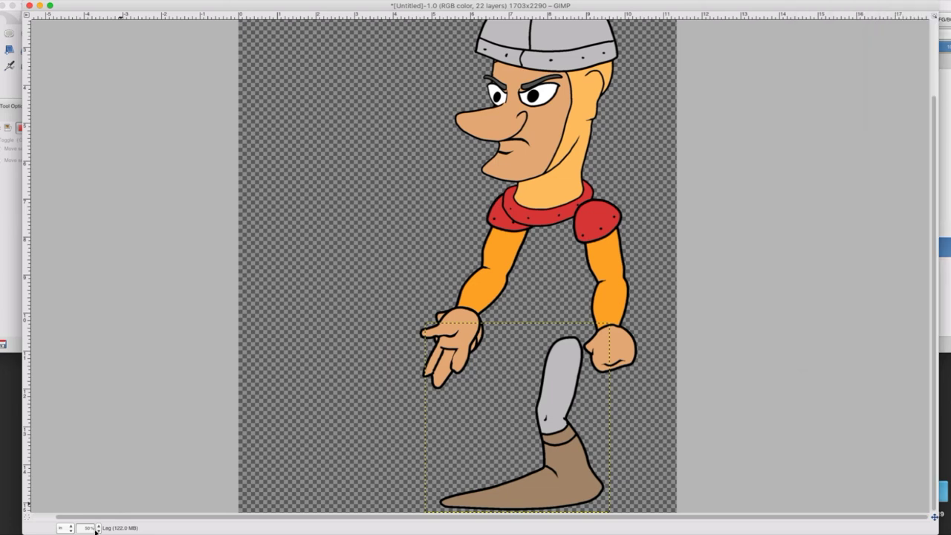
pyautogui.click(96, 531)
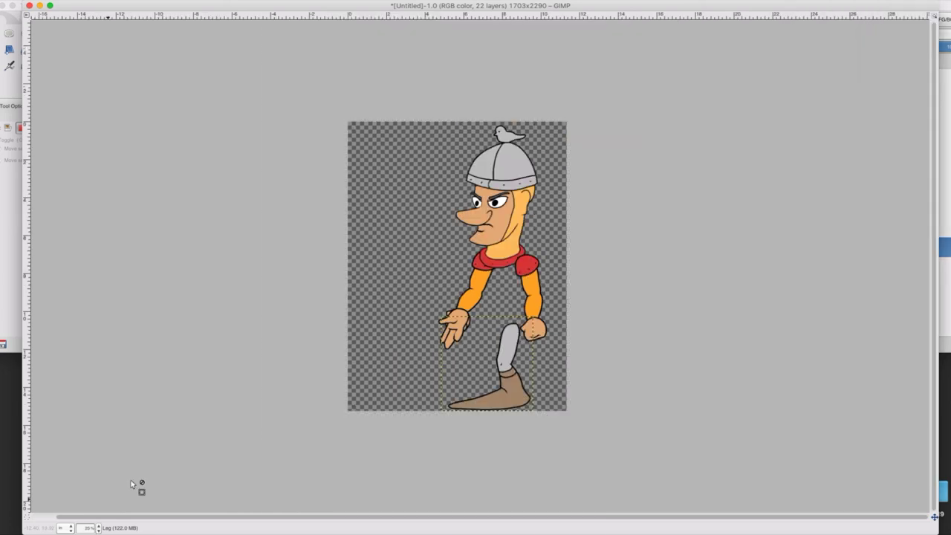
pyautogui.click(17, 76)
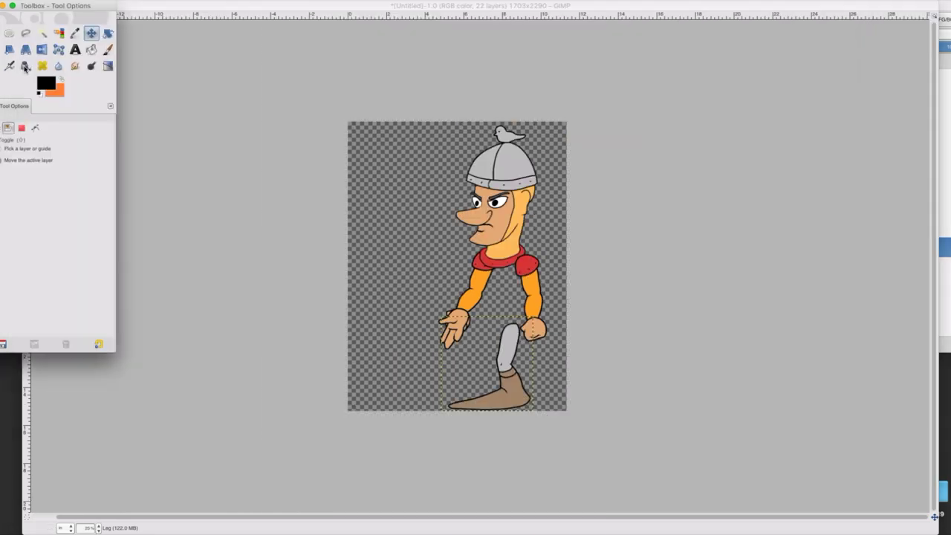
pyautogui.click(26, 67)
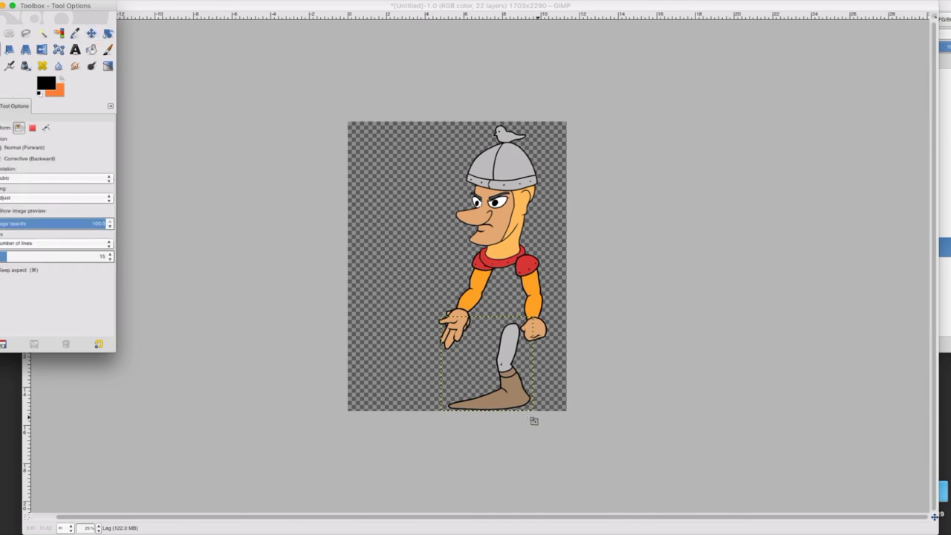
pyautogui.moveTo(533, 420); pyautogui.dragTo(568, 459)
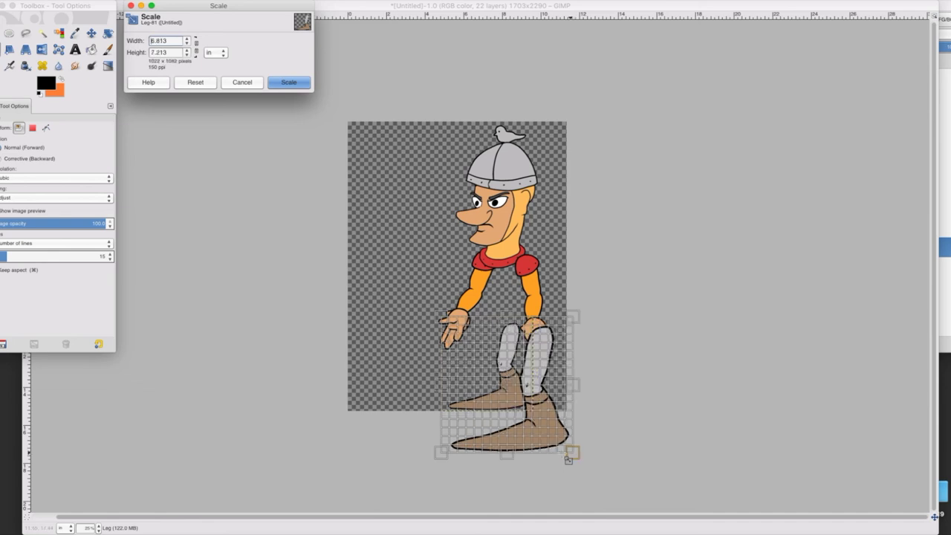
pyautogui.moveTo(568, 459); pyautogui.dragTo(567, 457)
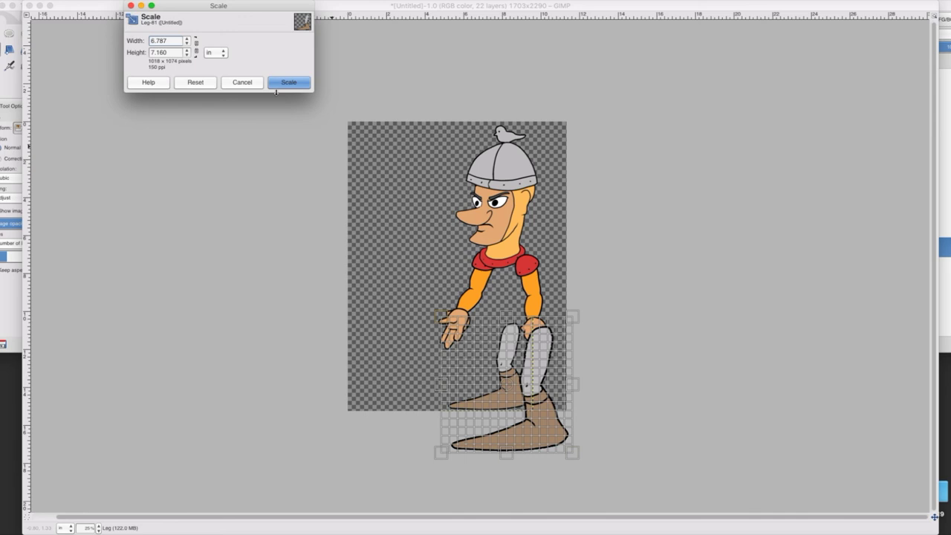
pyautogui.click(281, 84)
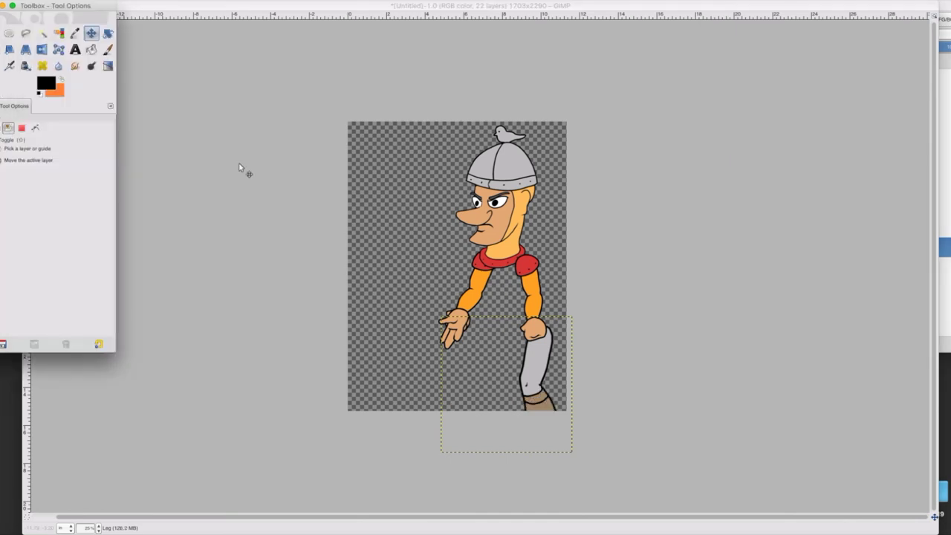
# Show the Torso layer and move the leg under its hip, then fit the canvas to the layers.
pyautogui.click(944, 249)
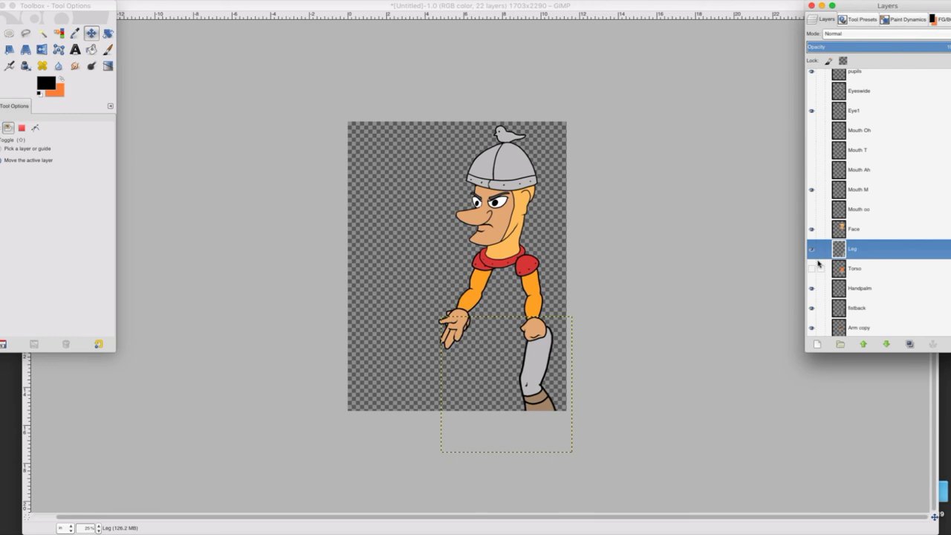
pyautogui.click(812, 268)
pyautogui.click(847, 268)
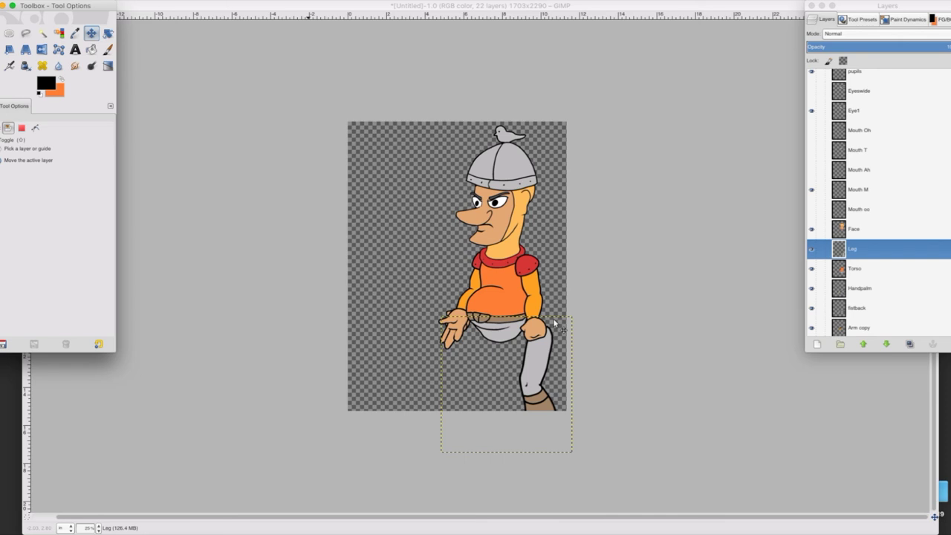
pyautogui.moveTo(534, 355); pyautogui.dragTo(509, 348)
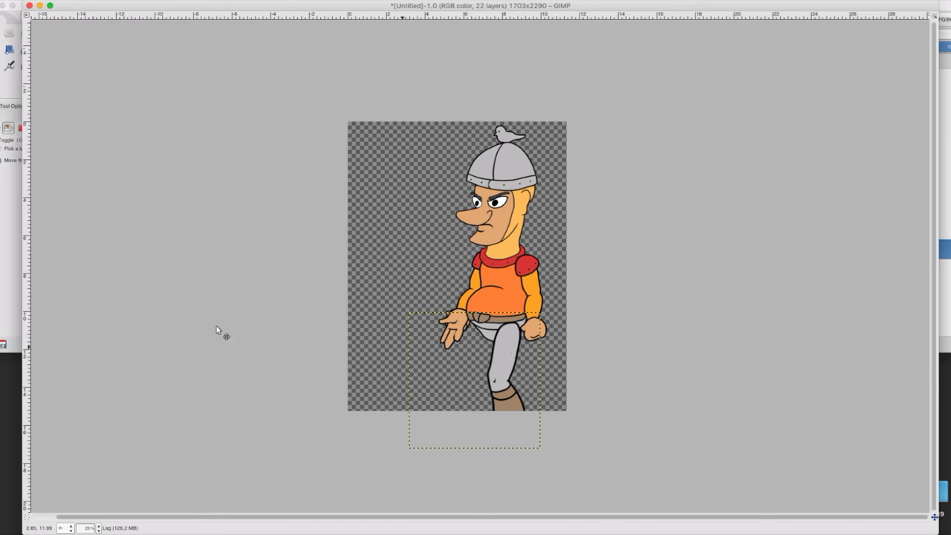
pyautogui.click(187, 50)
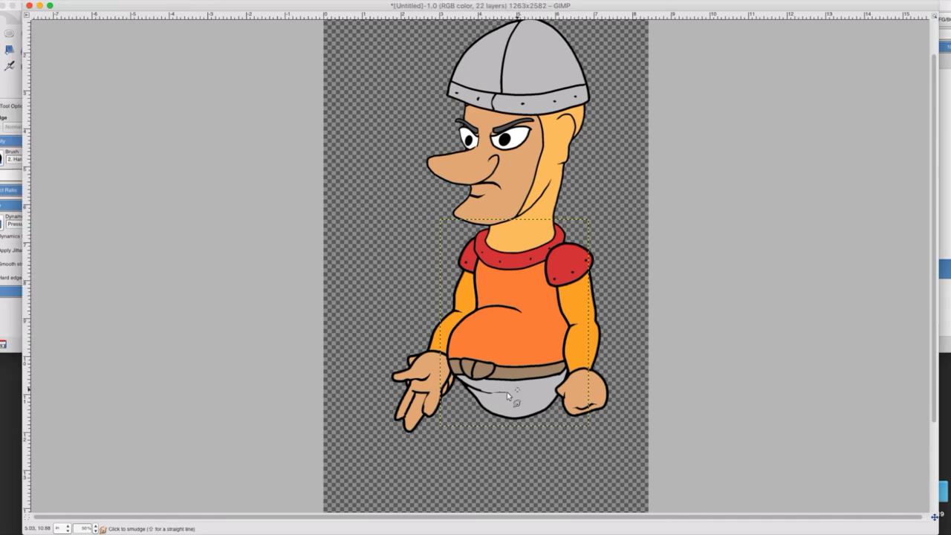
# Smudge the crease line on the torso's grey trousers and repeat the Dilate filter on the Leg layer.
pyautogui.moveTo(506, 391); pyautogui.dragTo(471, 389)
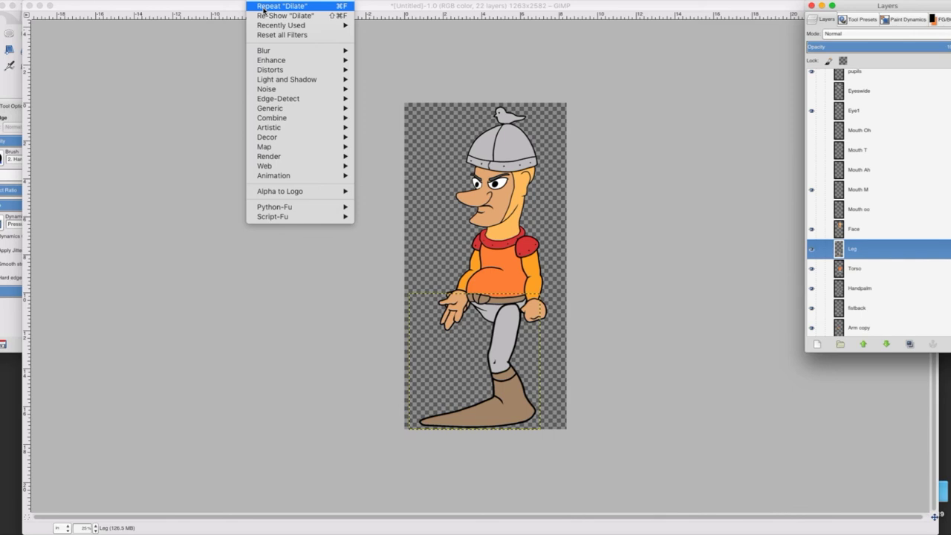
pyautogui.click(264, 6)
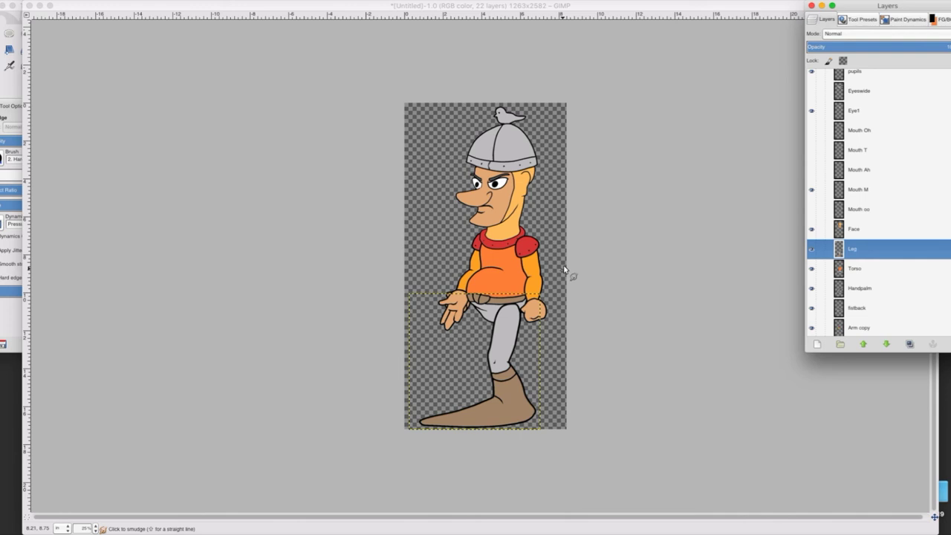
pyautogui.click(214, 241)
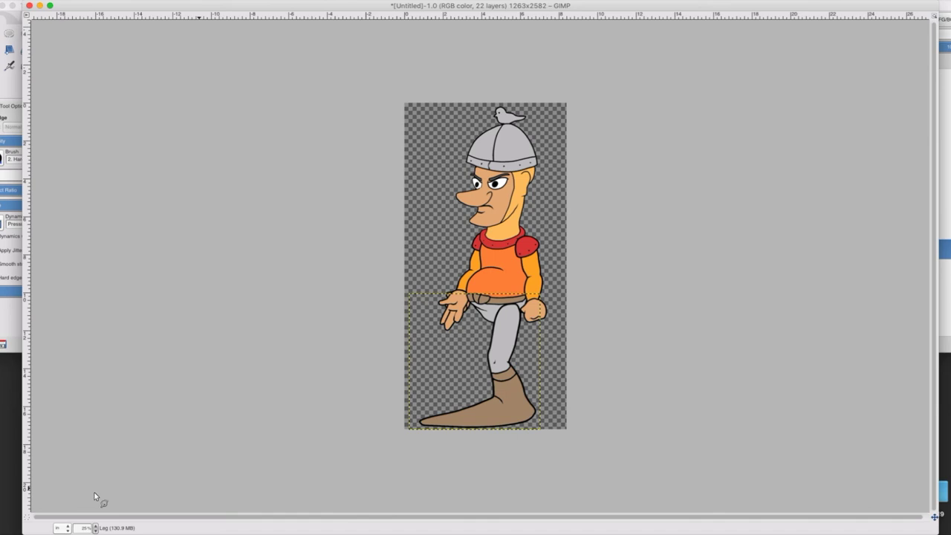
# Erase the outline at the top of the leg with an eraser of about size 46 so it blends into the trousers.
pyautogui.press('+')
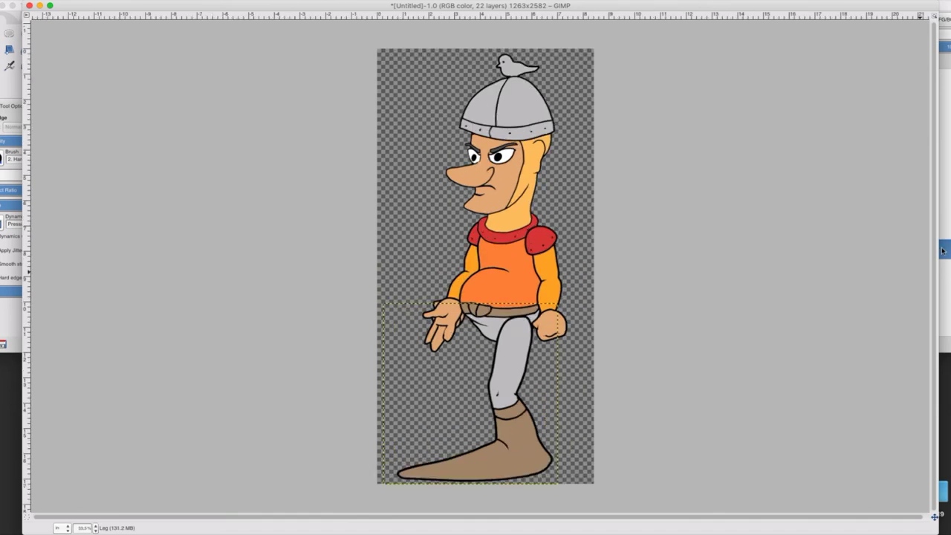
pyautogui.click(942, 250)
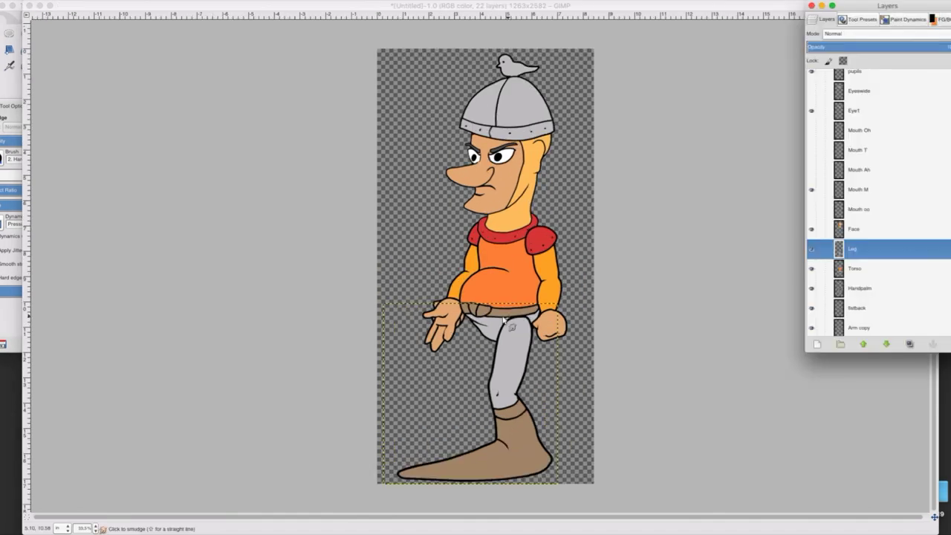
pyautogui.click(2, 66)
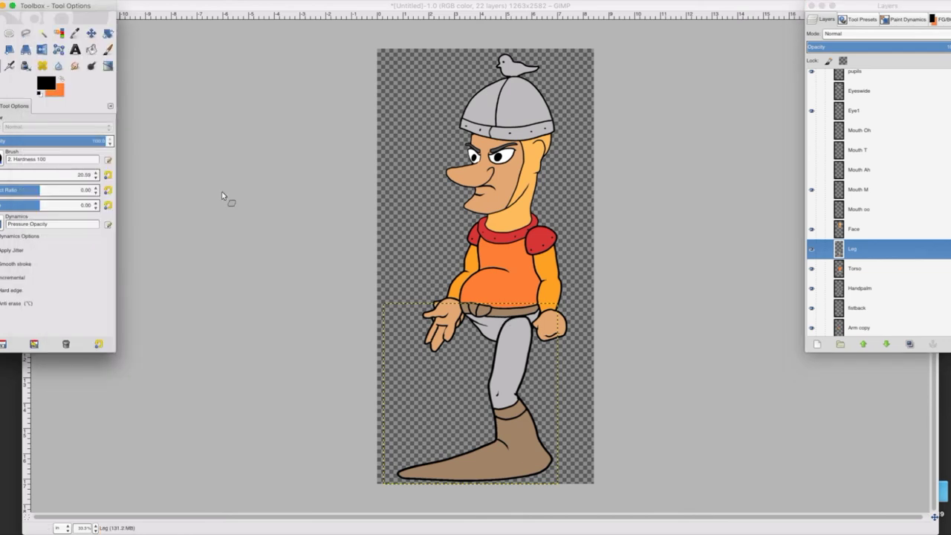
pyautogui.click(1, 176)
pyautogui.click(2, 175)
pyautogui.click(496, 322)
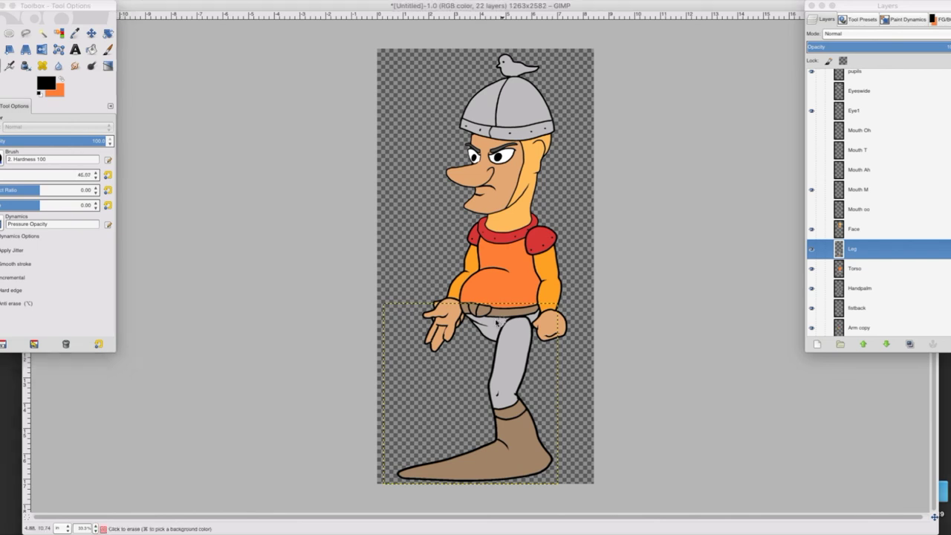
pyautogui.moveTo(497, 322); pyautogui.dragTo(503, 320)
pyautogui.click(503, 319)
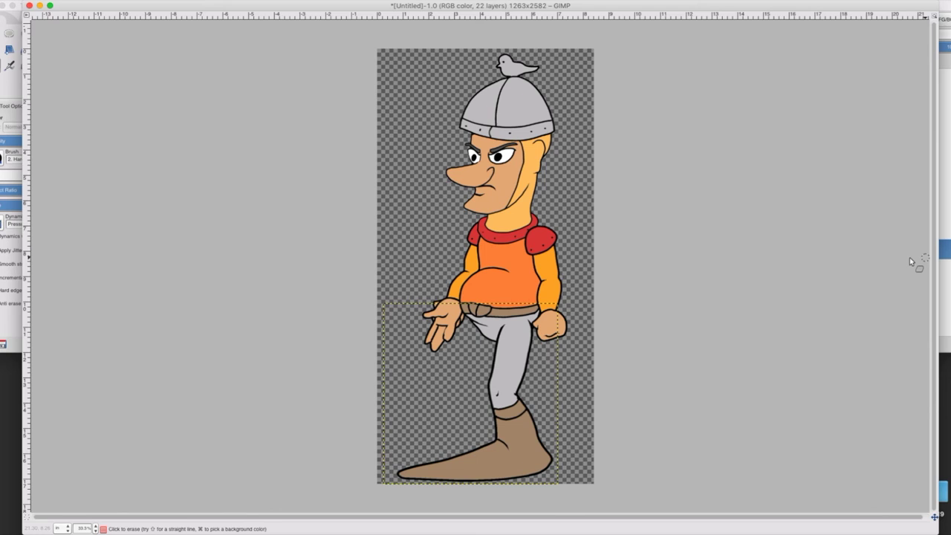
# Duplicate the Leg layer and place the copy directly below the Torso layer.
pyautogui.click(944, 253)
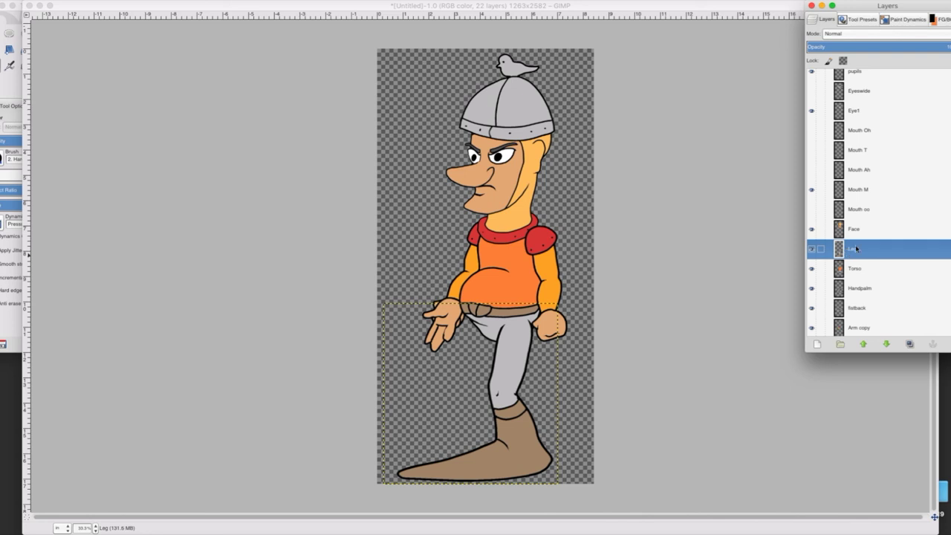
pyautogui.rightClick(856, 249)
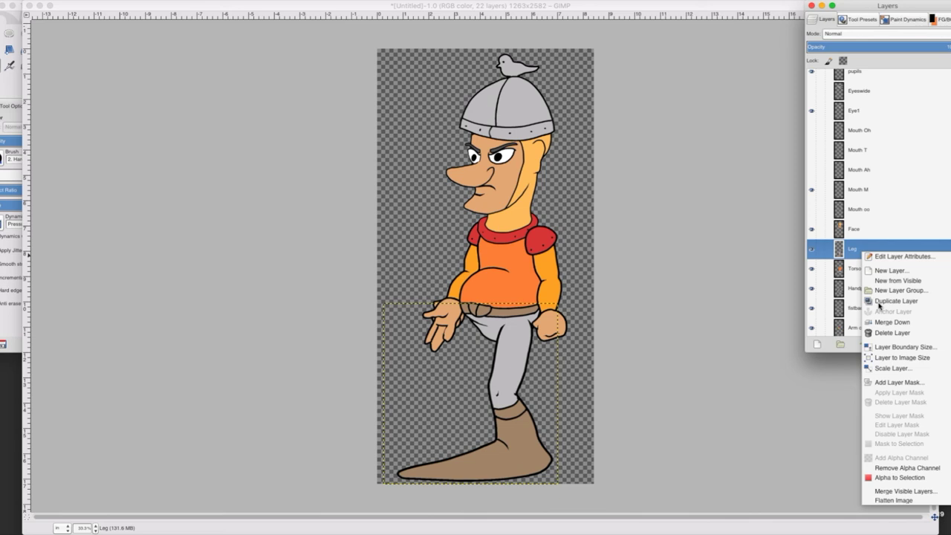
pyautogui.click(891, 301)
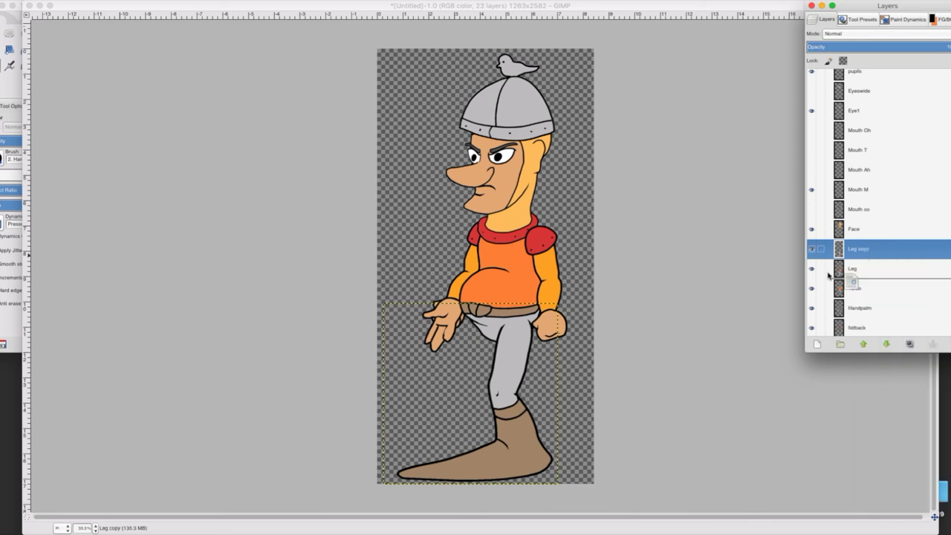
pyautogui.moveTo(827, 275); pyautogui.dragTo(823, 283)
pyautogui.moveTo(823, 284); pyautogui.dragTo(823, 295)
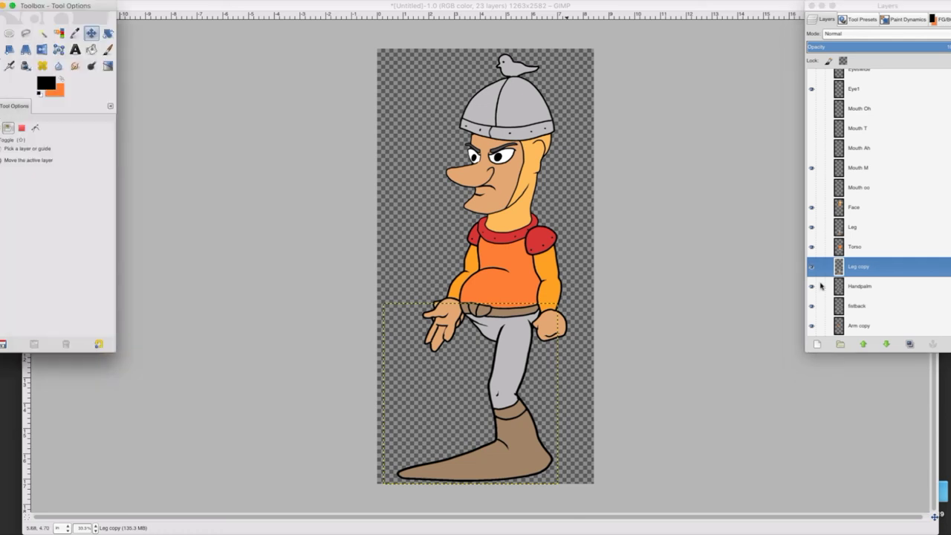
pyautogui.click(821, 286)
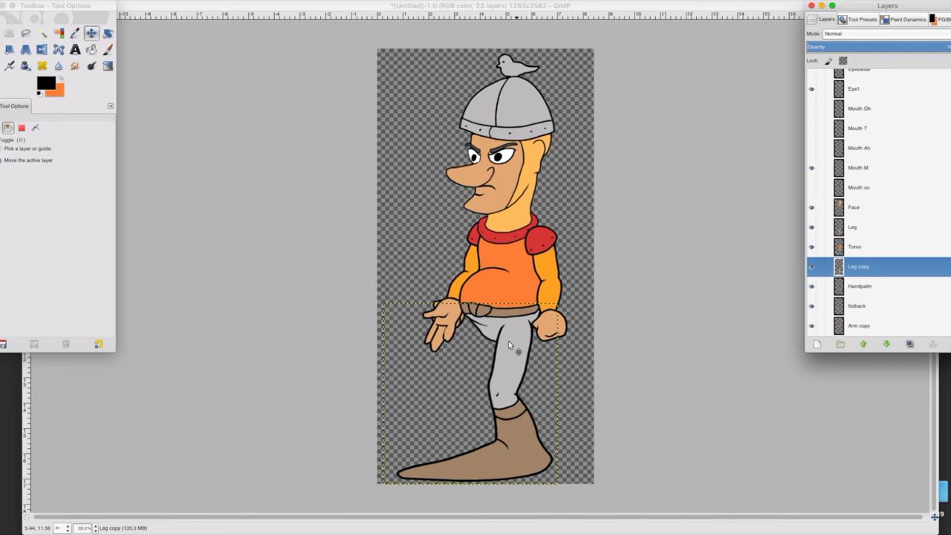
# Move the leg copy forward and slightly up as the far leg, and fit the canvas to the layers.
pyautogui.moveTo(508, 340); pyautogui.dragTo(485, 347)
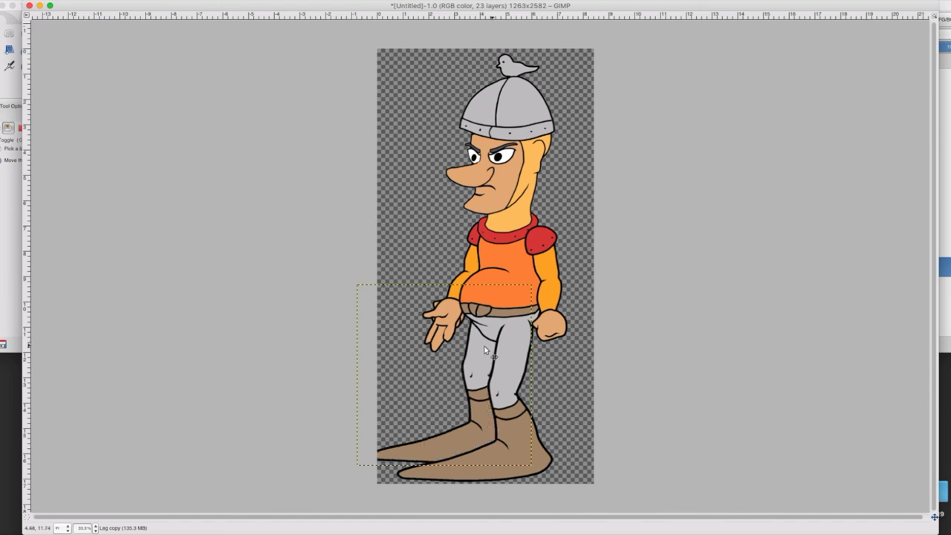
pyautogui.click(144, 0)
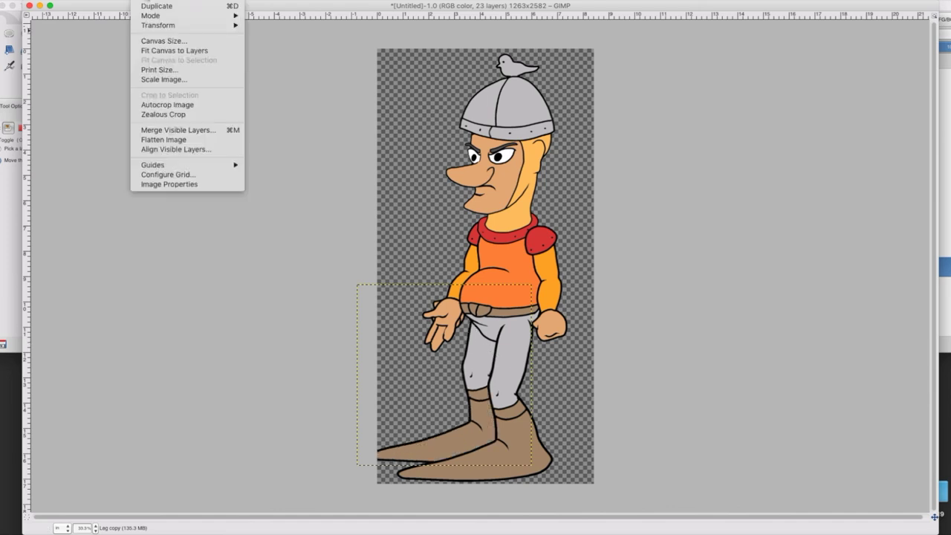
pyautogui.click(174, 51)
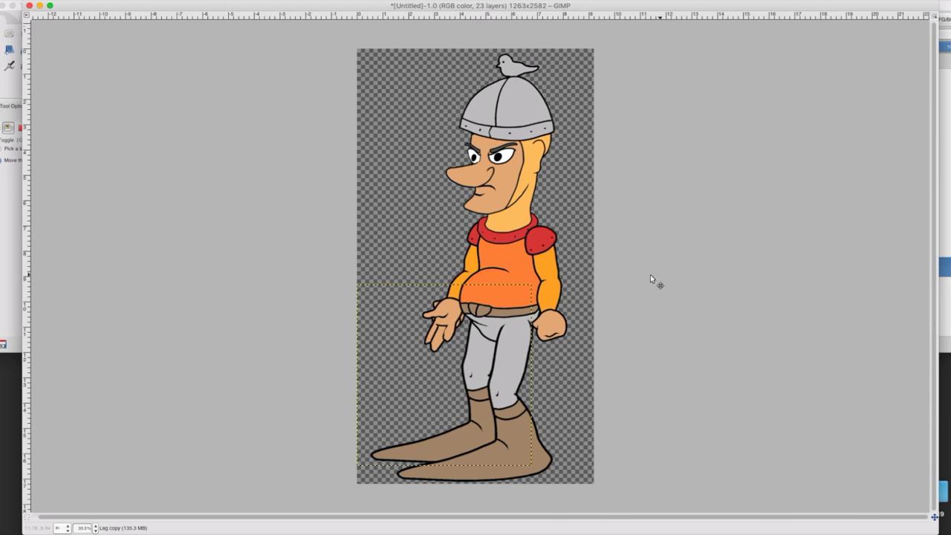
pyautogui.moveTo(650, 274); pyautogui.dragTo(833, 245)
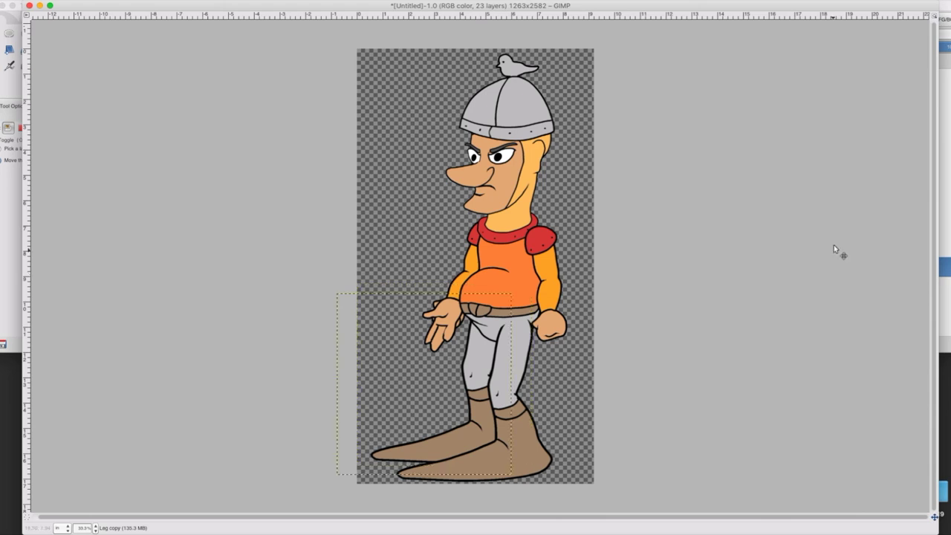
pyautogui.click(944, 235)
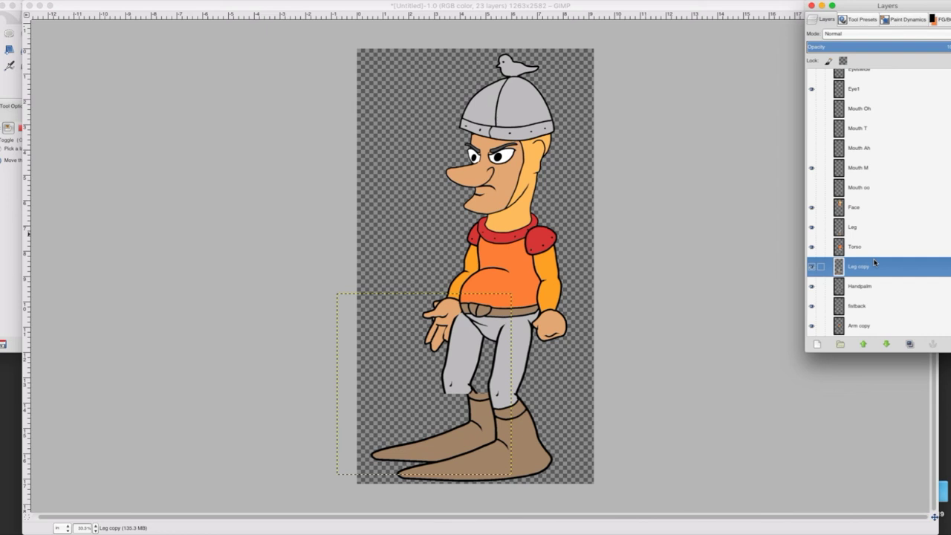
pyautogui.click(62, 0)
pyautogui.click(109, 3)
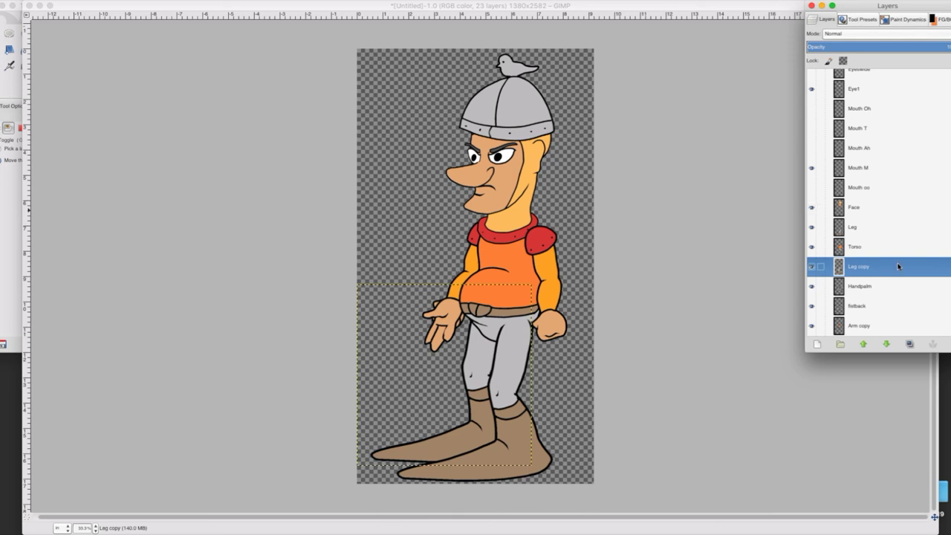
# Link the fist and hand layers with the Arm layer, and the Handpalm and fistback layers with the Arm copy layer.
pyautogui.click(875, 227)
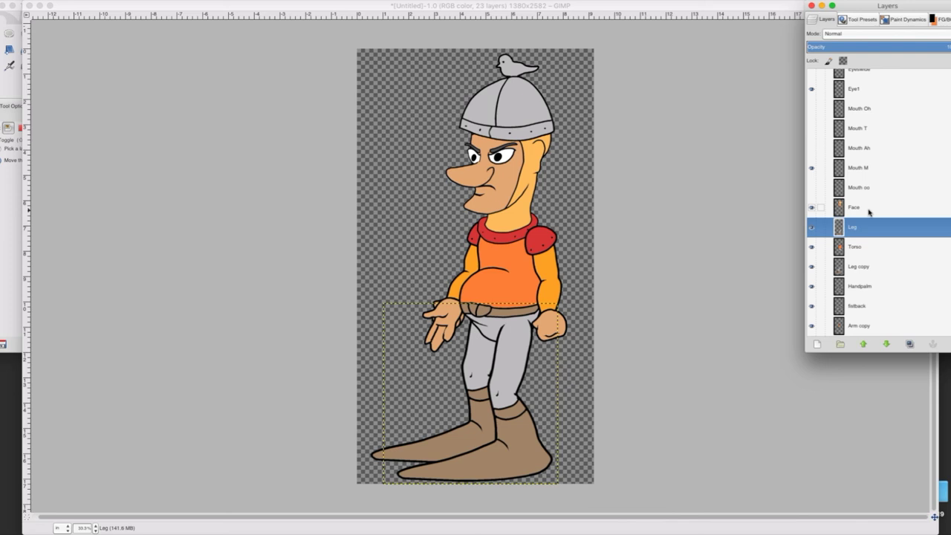
pyautogui.scroll(1, 941, 213)
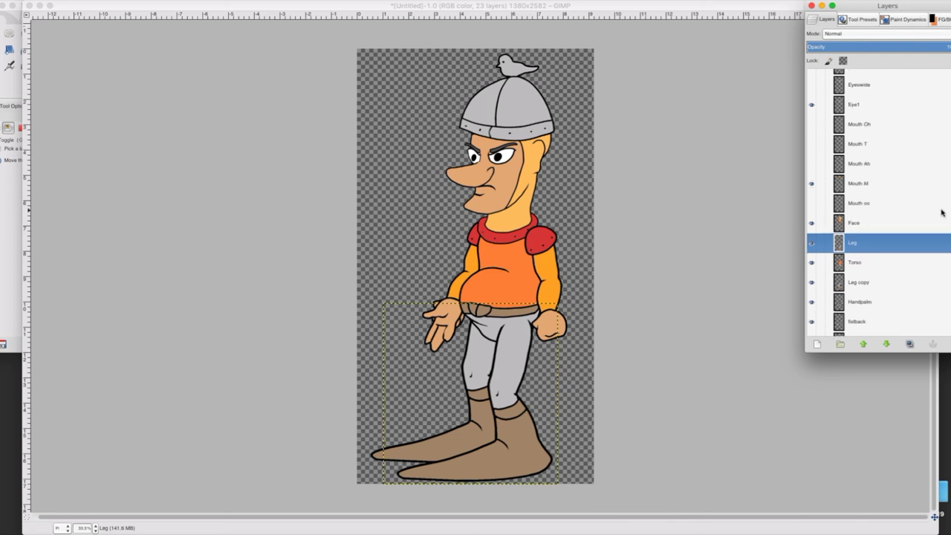
pyautogui.scroll(10, 940, 212)
pyautogui.click(822, 116)
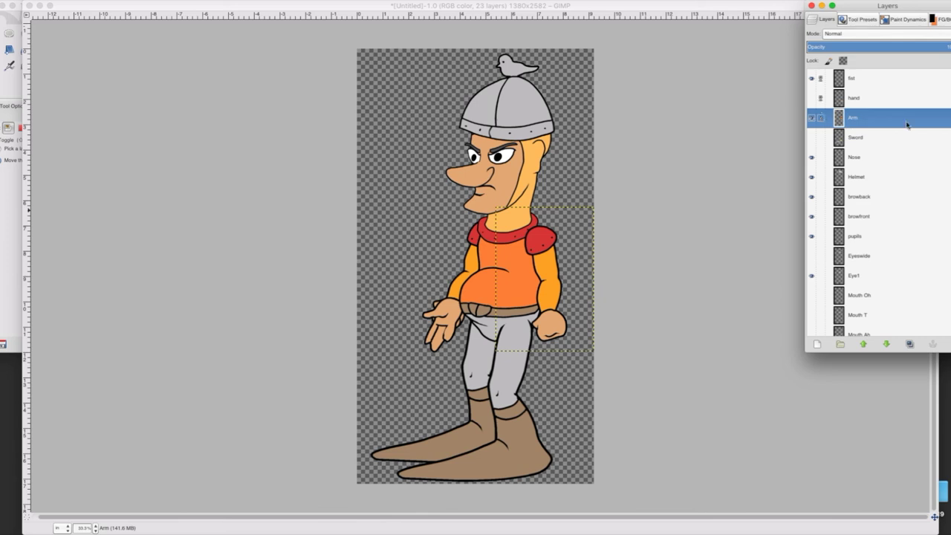
pyautogui.scroll(-10, 874, 316)
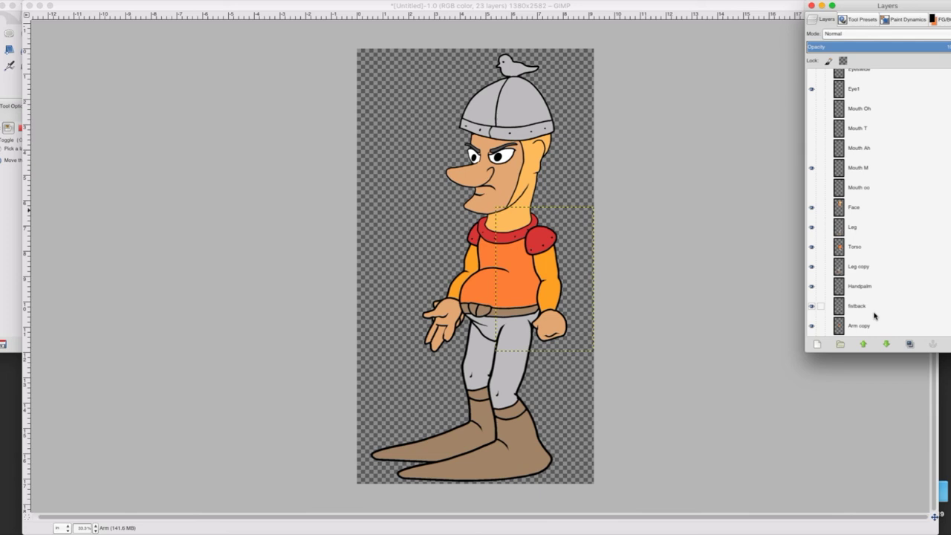
pyautogui.click(865, 325)
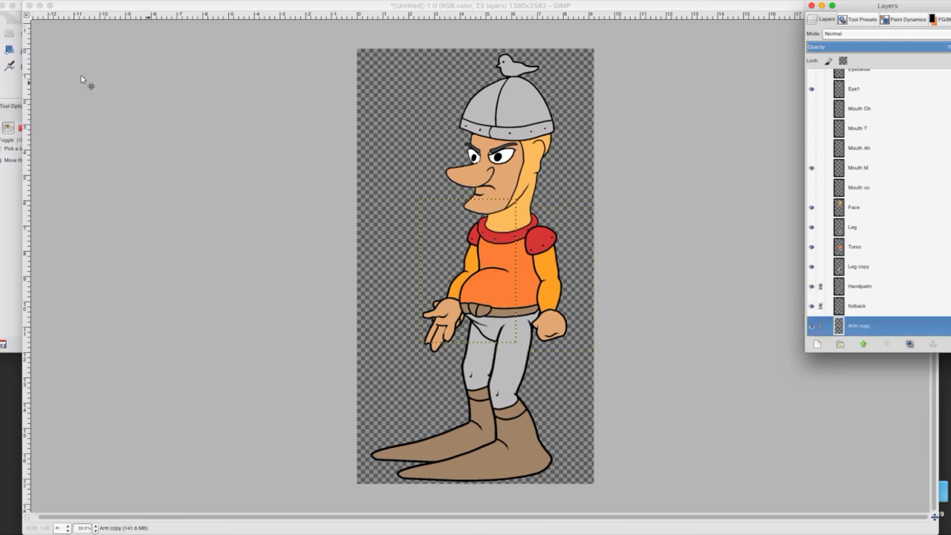
# Lengthen the arms together with their linked hands by scaling the Arm copy layer vertically to 3.727 by 6.633 in.
pyautogui.click(10, 83)
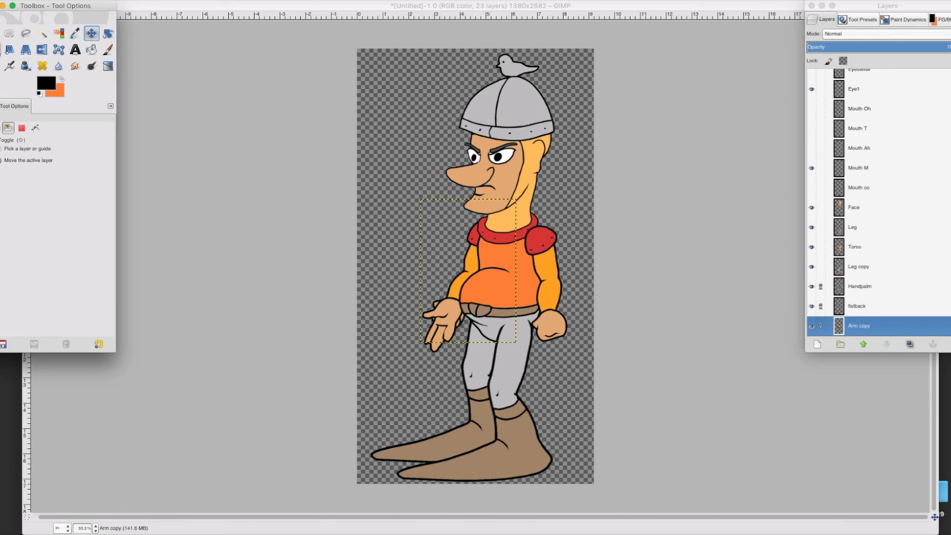
pyautogui.click(1, 49)
pyautogui.click(467, 352)
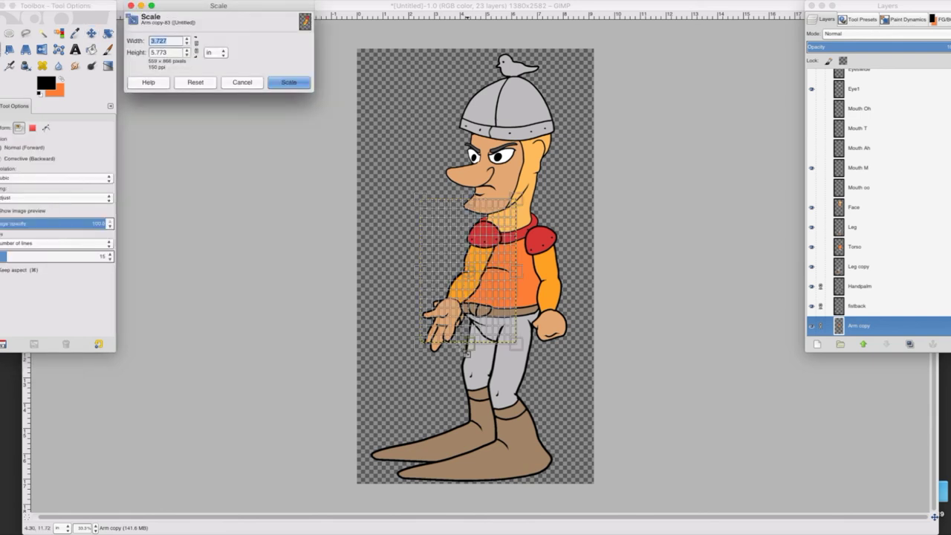
pyautogui.moveTo(468, 348); pyautogui.dragTo(467, 368)
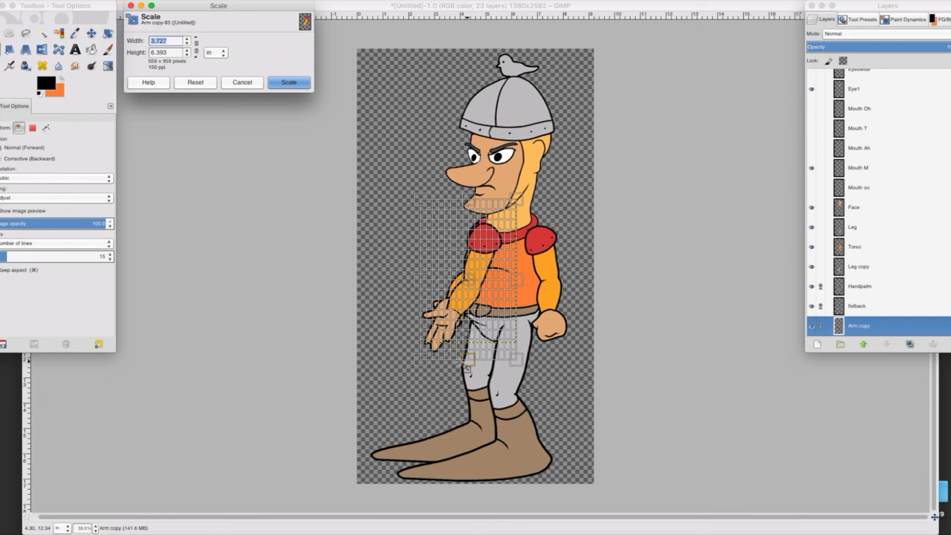
pyautogui.moveTo(469, 200); pyautogui.dragTo(469, 201)
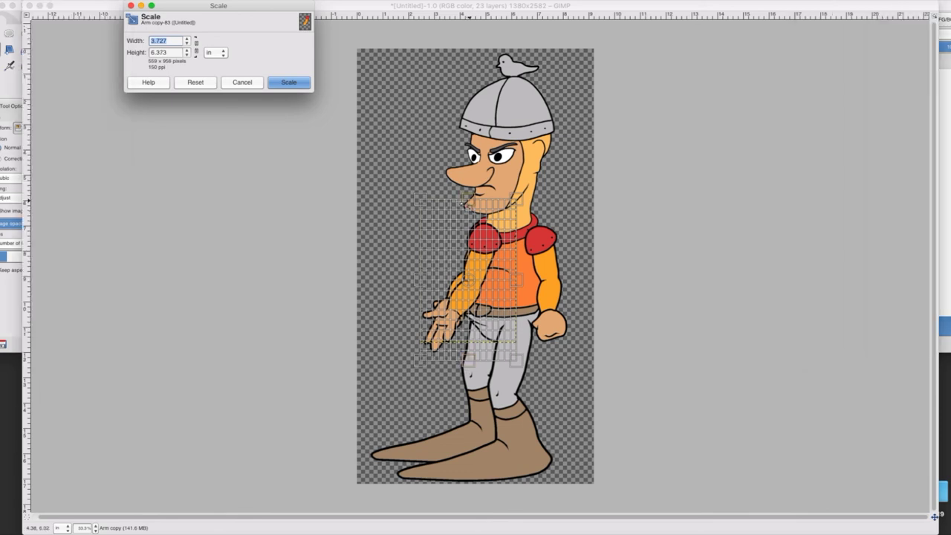
pyautogui.moveTo(462, 205); pyautogui.dragTo(461, 197)
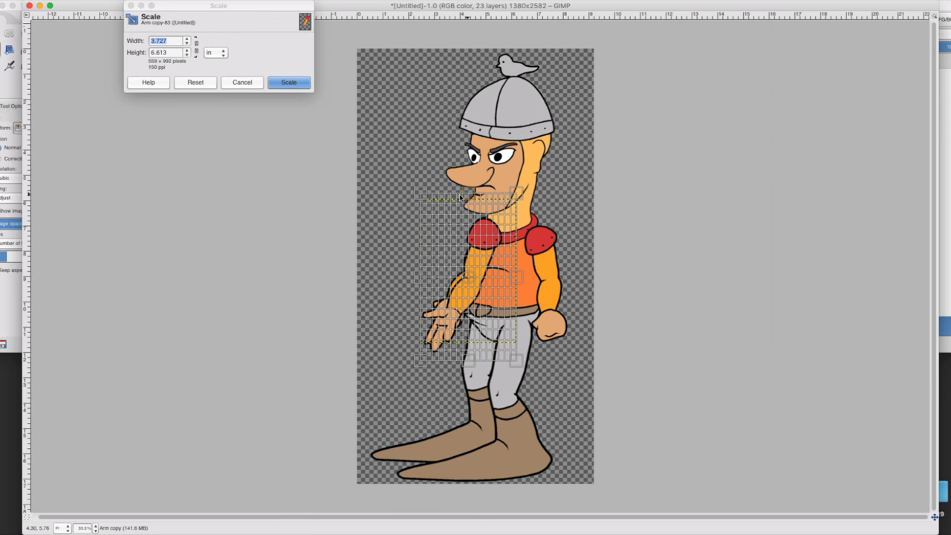
pyautogui.click(294, 83)
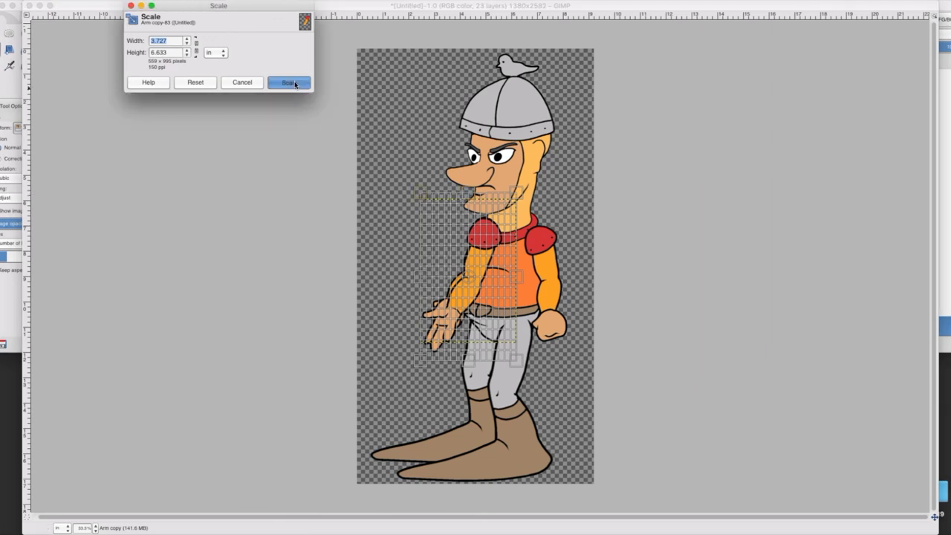
pyautogui.click(295, 84)
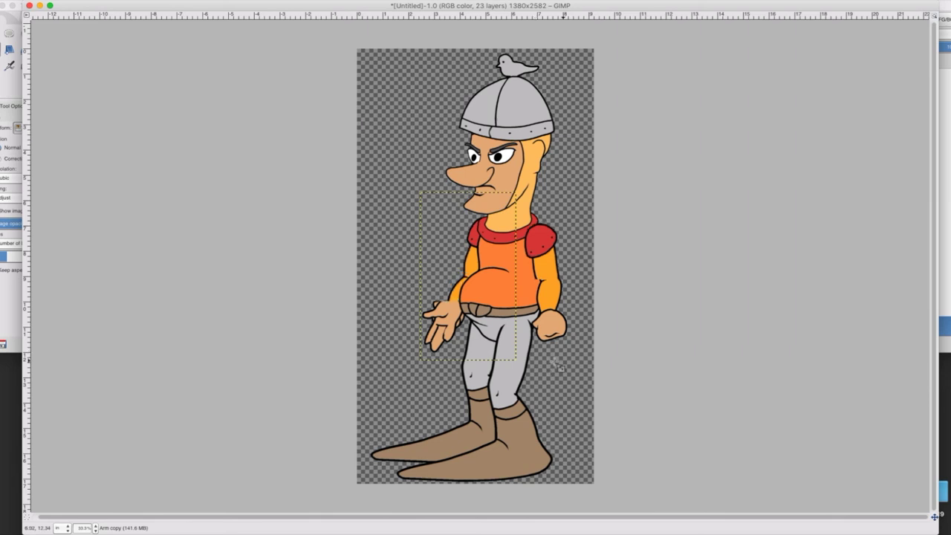
pyautogui.press('super+z')
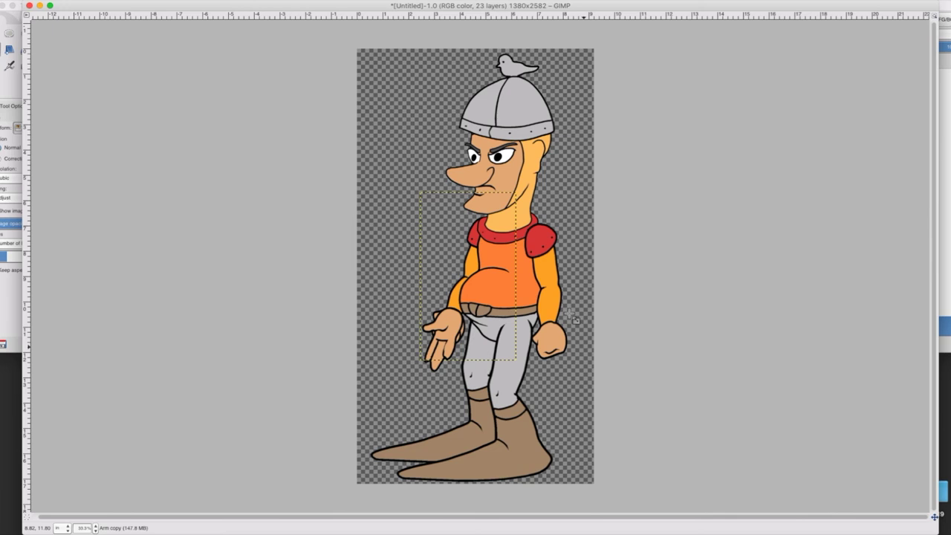
# Unlink the hand layers from the arm layers and hide the Handpalm layer so fistback serves as the far hand.
pyautogui.click(944, 292)
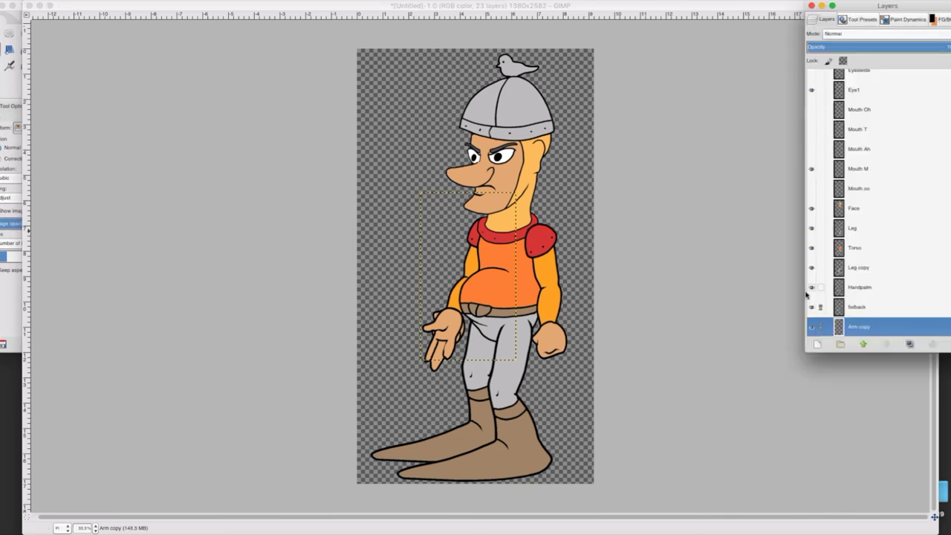
pyautogui.scroll(5, 810, 92)
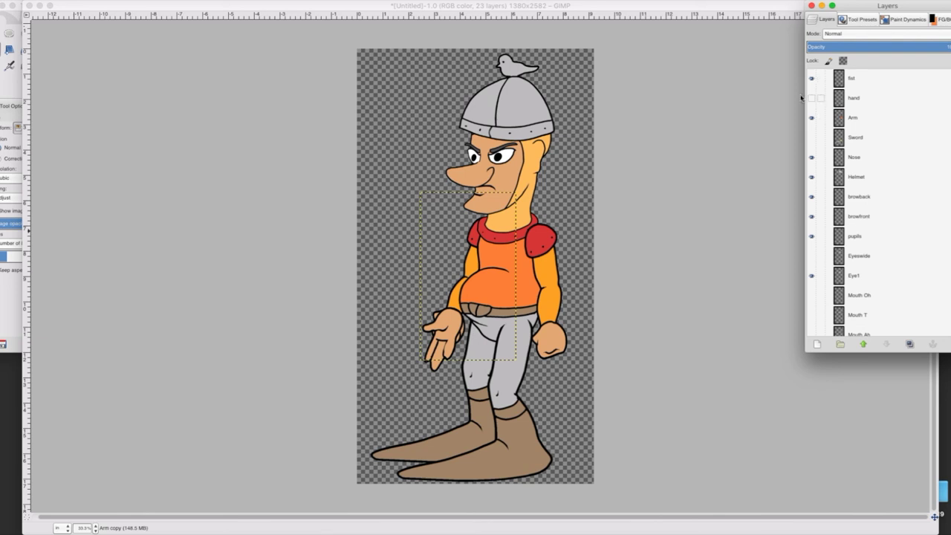
pyautogui.scroll(-1, 948, 229)
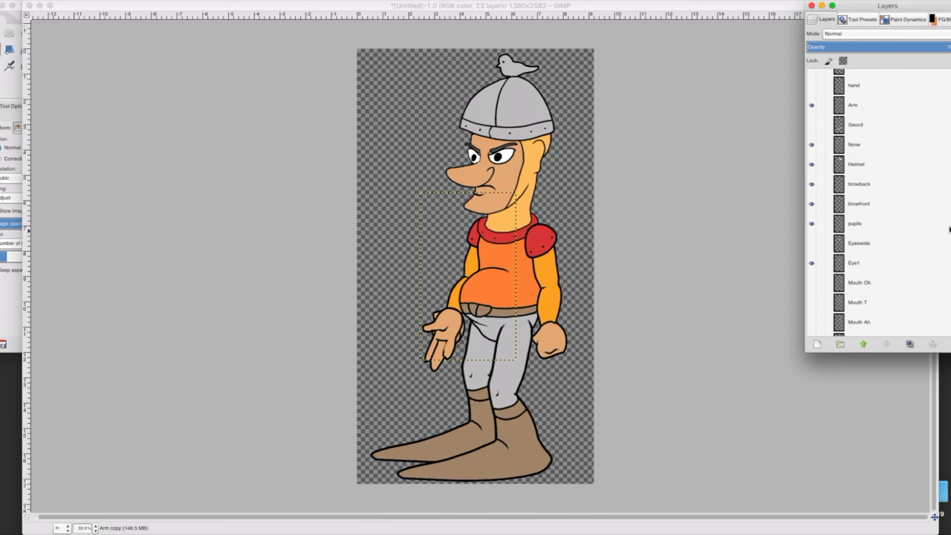
pyautogui.click(811, 287)
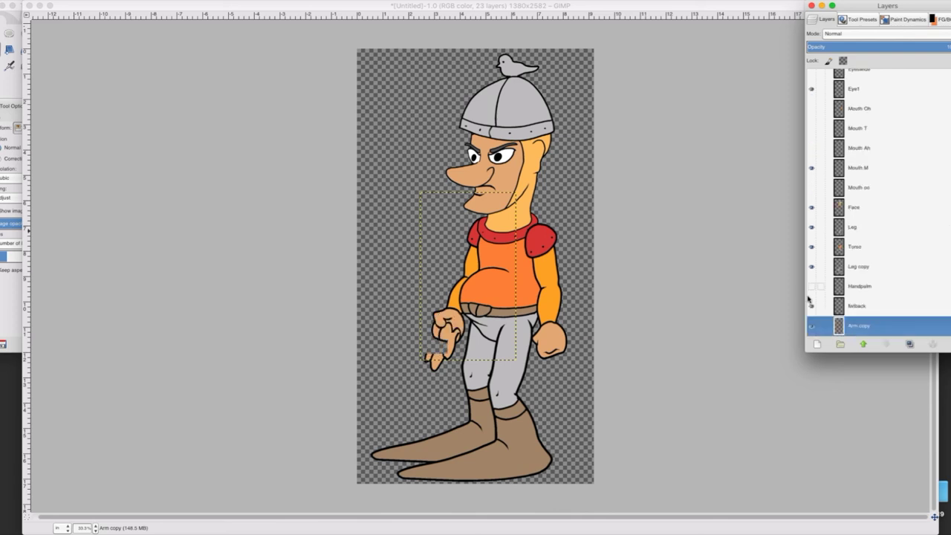
pyautogui.click(811, 305)
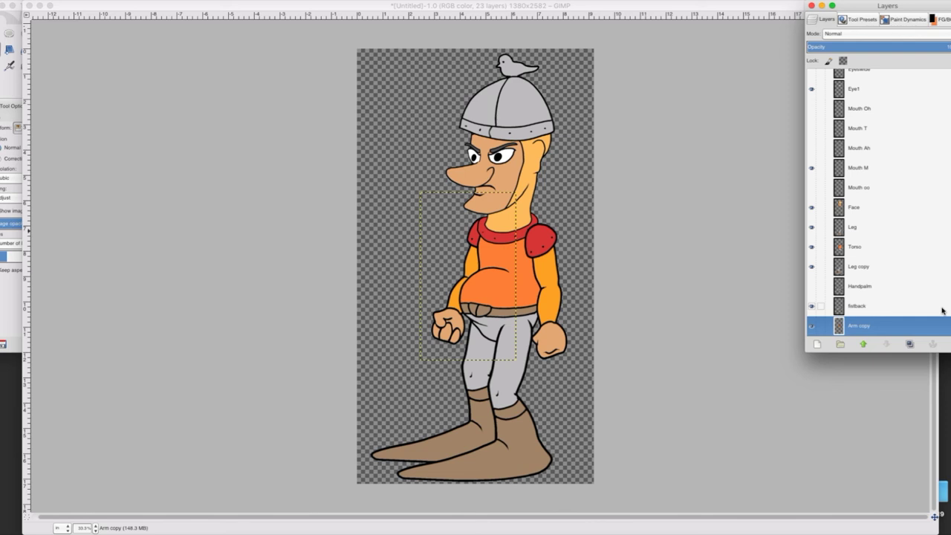
# Show the Sword layer and move it down so the grip sits in the near fist.
pyautogui.scroll(10, 942, 310)
pyautogui.click(810, 138)
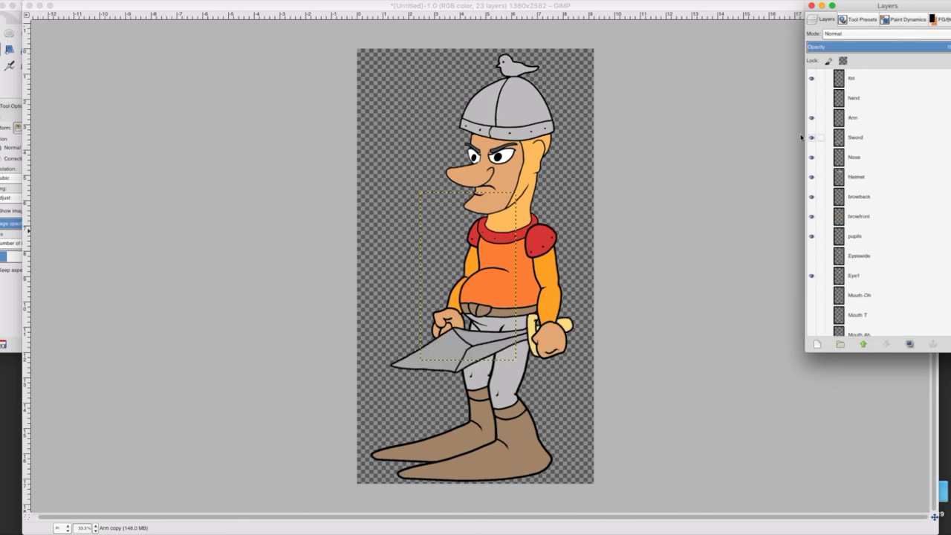
pyautogui.click(854, 137)
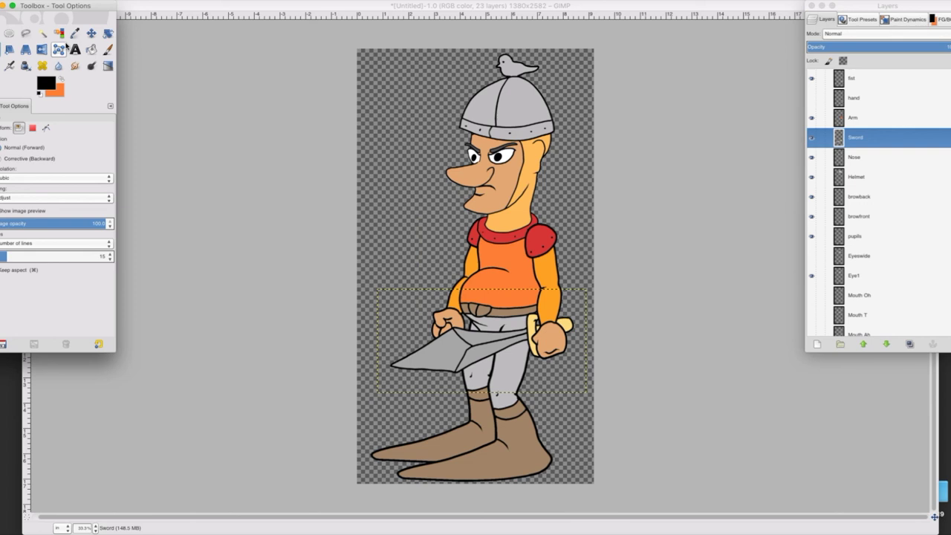
pyautogui.click(91, 33)
pyautogui.moveTo(534, 301); pyautogui.dragTo(535, 318)
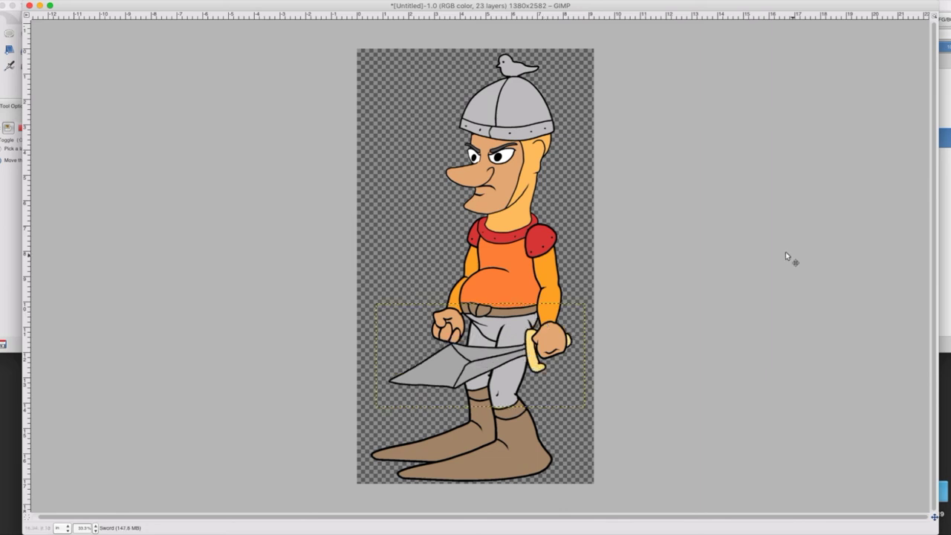
pyautogui.click(944, 227)
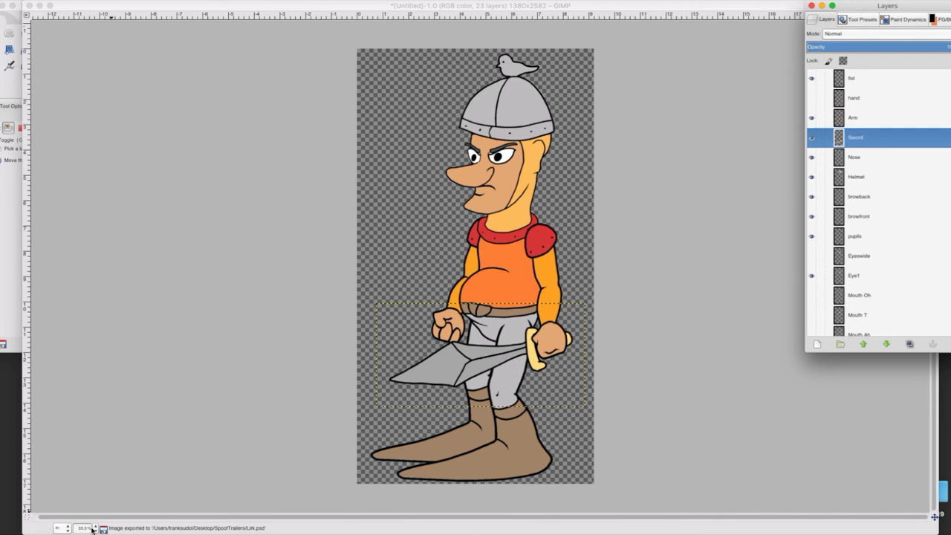
# View the whole knight at 12.5% zoom and examine the layer order from the torso, legs and face up to the fist.
pyautogui.click(92, 529)
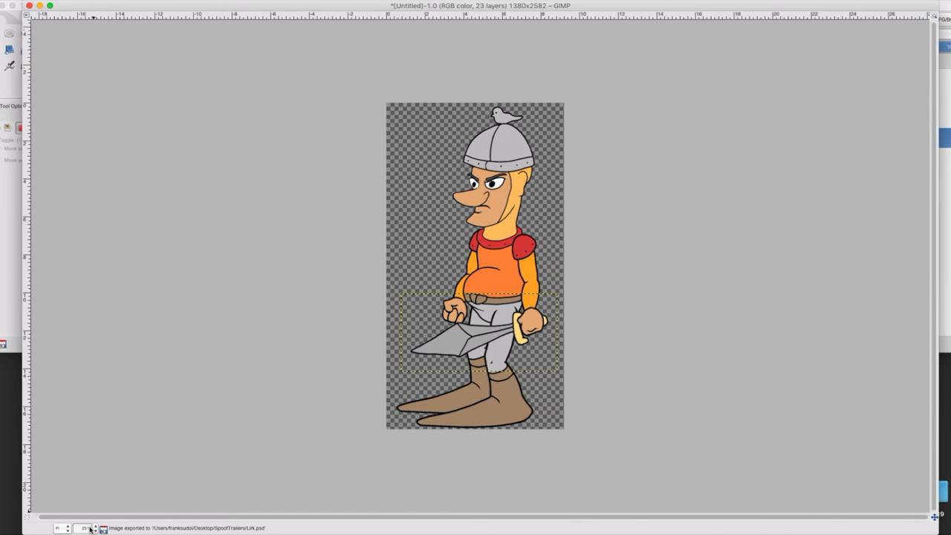
pyautogui.click(90, 529)
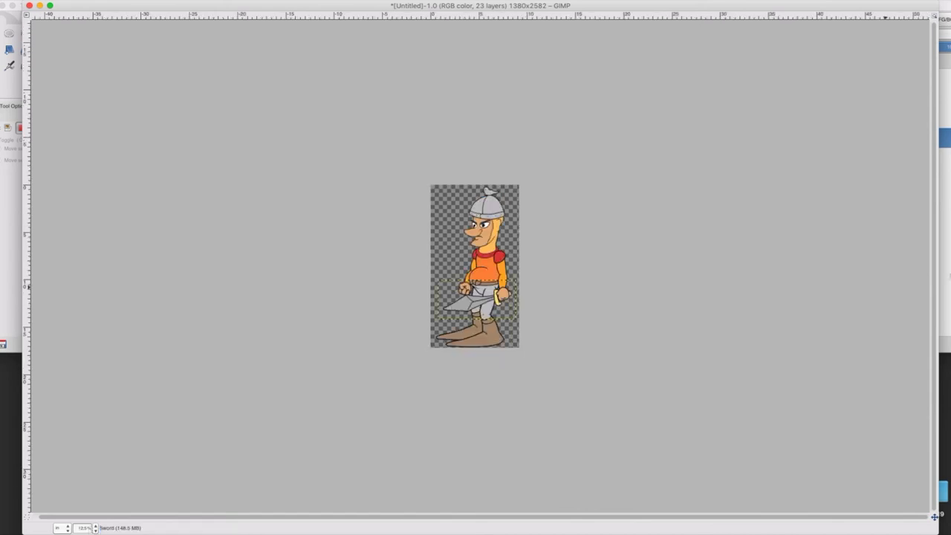
pyautogui.click(950, 199)
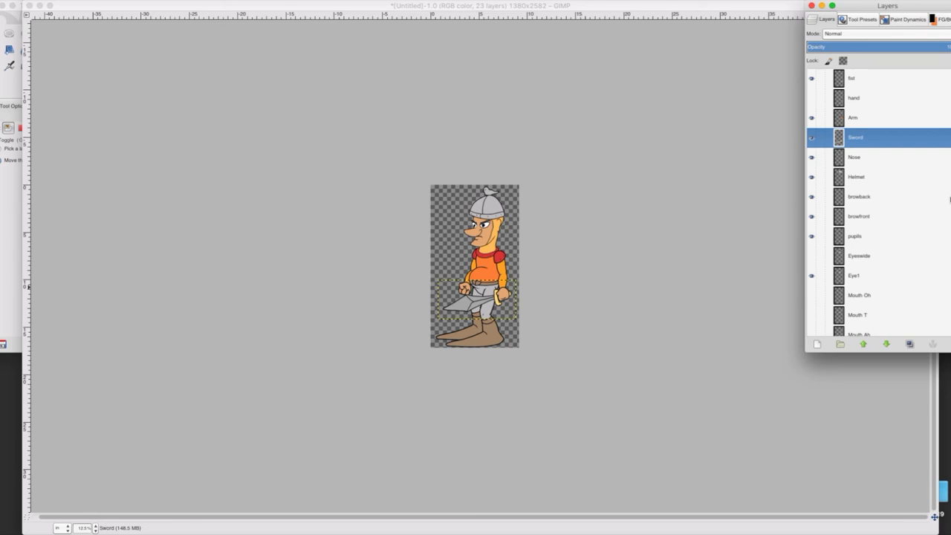
pyautogui.scroll(-2, 939, 263)
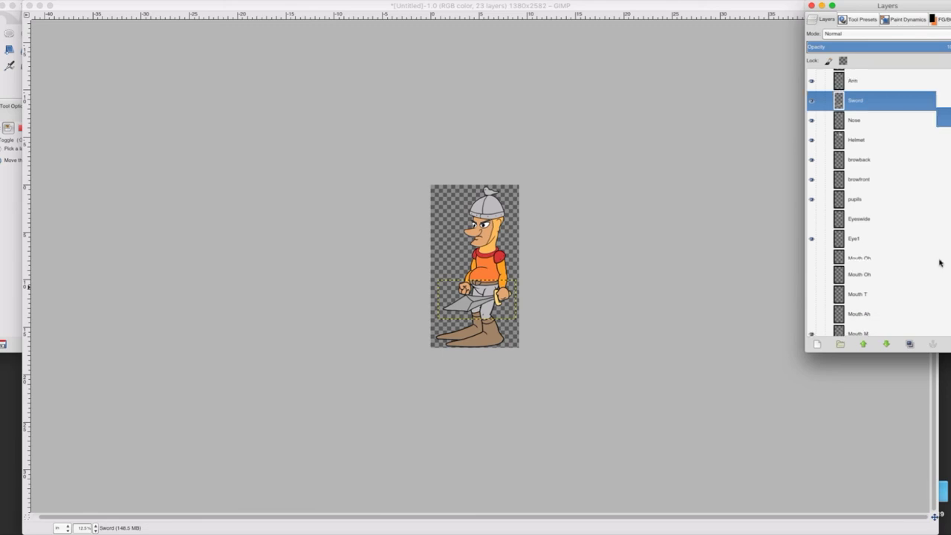
pyautogui.scroll(-5, 939, 262)
pyautogui.click(849, 248)
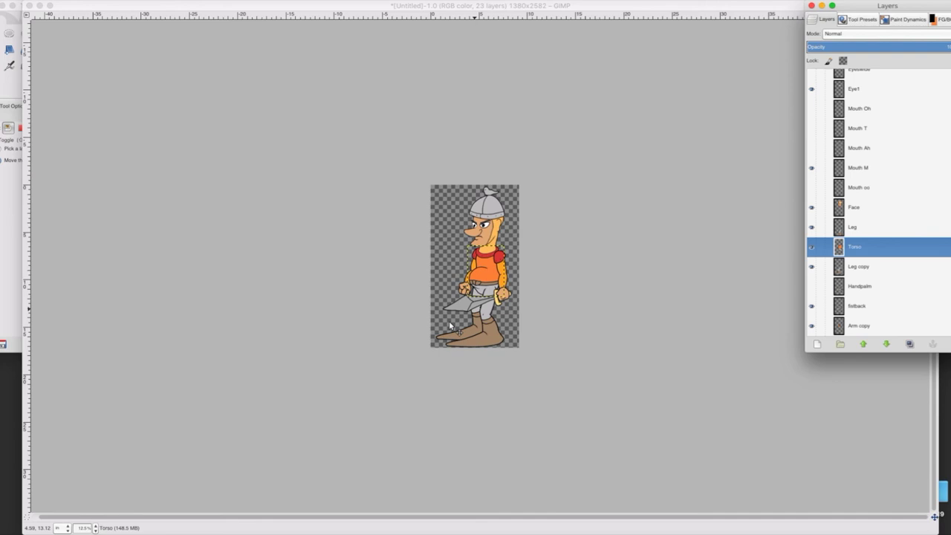
pyautogui.click(848, 265)
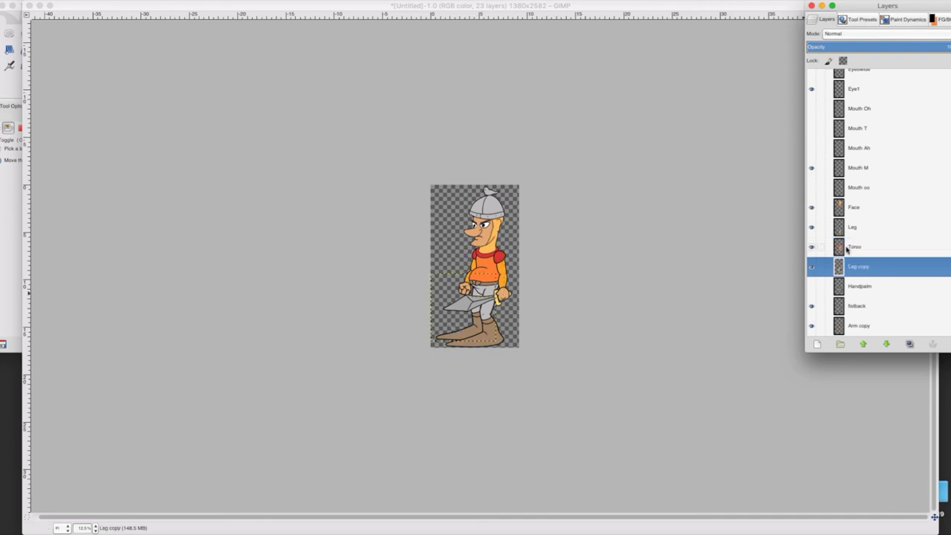
pyautogui.click(846, 248)
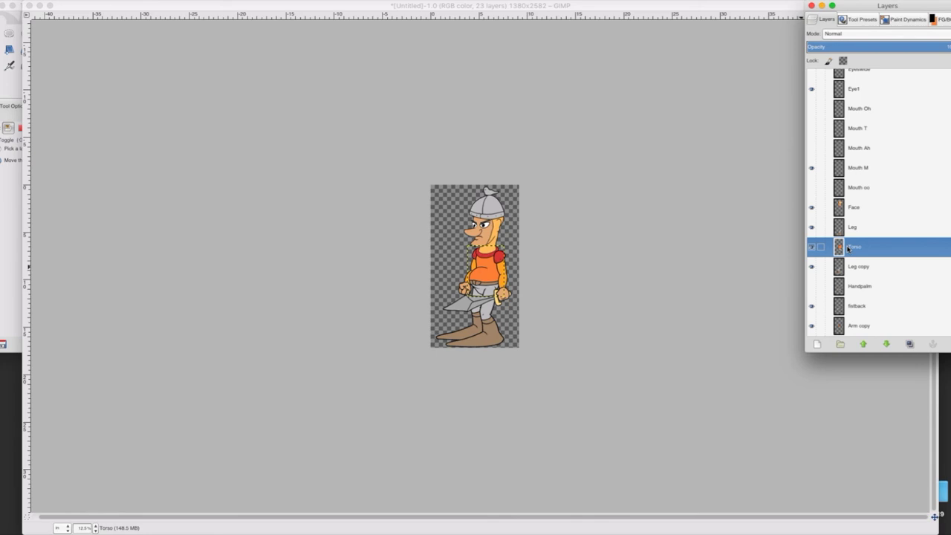
pyautogui.click(843, 227)
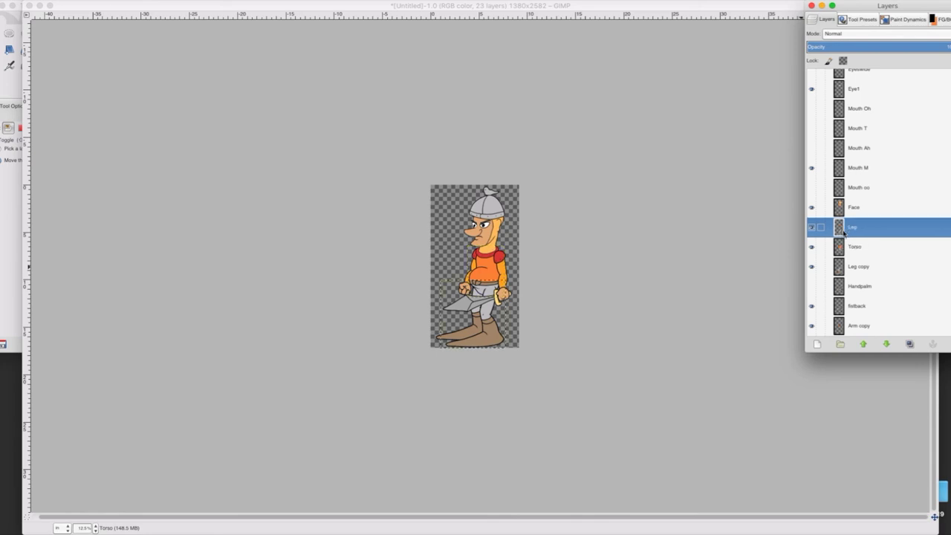
pyautogui.click(842, 210)
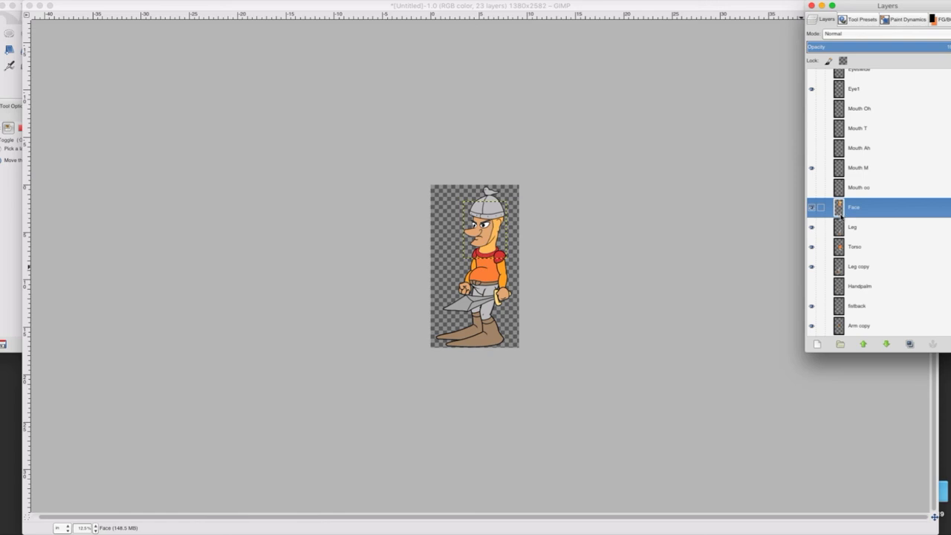
pyautogui.click(840, 228)
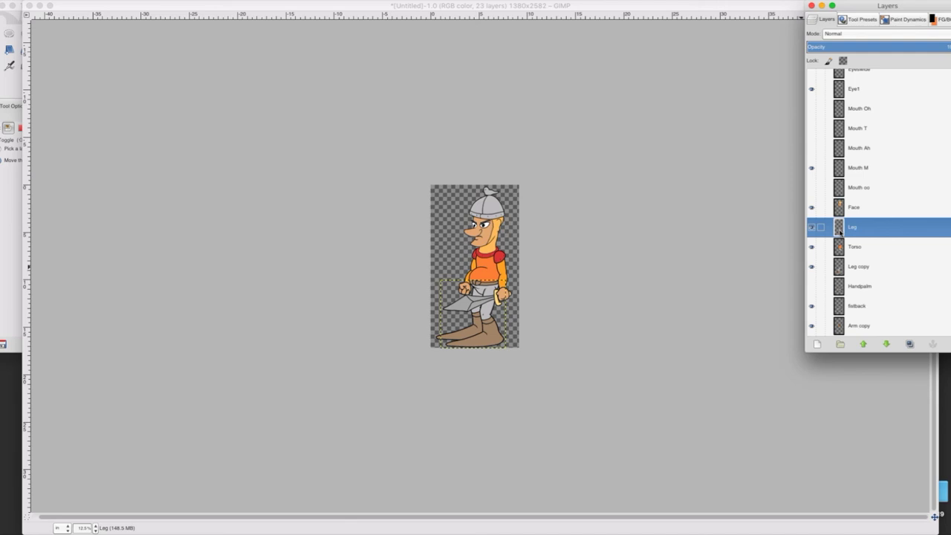
pyautogui.click(844, 209)
pyautogui.scroll(5, 917, 112)
pyautogui.scroll(1, 917, 113)
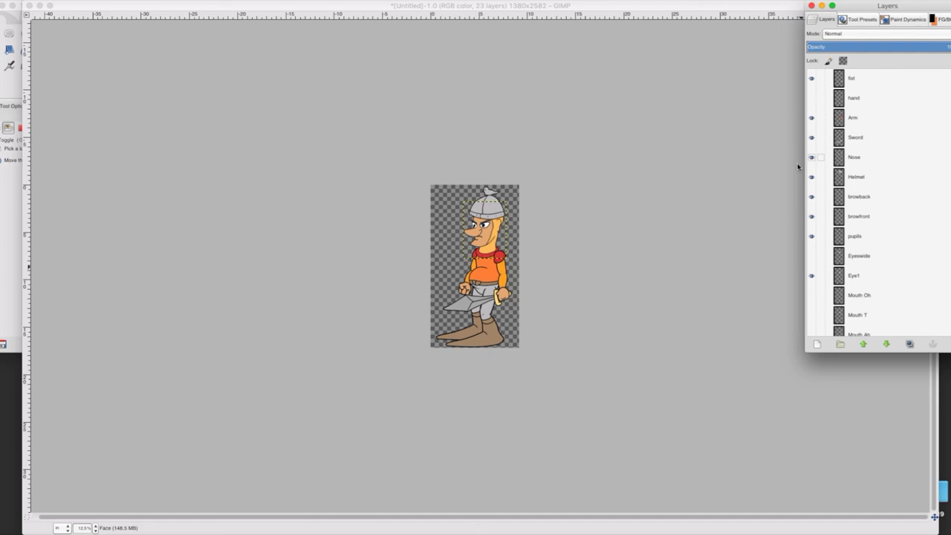
# Check the interchangeable face parts by toggling the Eye1, Eyeswide, browback and browfront layers.
pyautogui.click(811, 276)
pyautogui.click(811, 256)
pyautogui.click(811, 196)
pyautogui.click(811, 216)
pyautogui.click(811, 217)
pyautogui.click(811, 196)
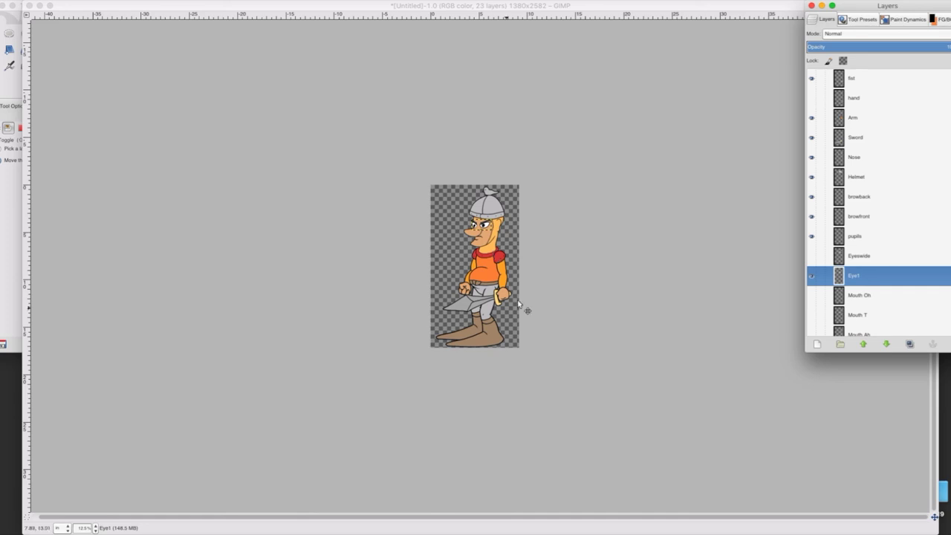
# Enlarge the fist layer to about 2.39 × 2.19 in with the Scale tool.
pyautogui.click(808, 82)
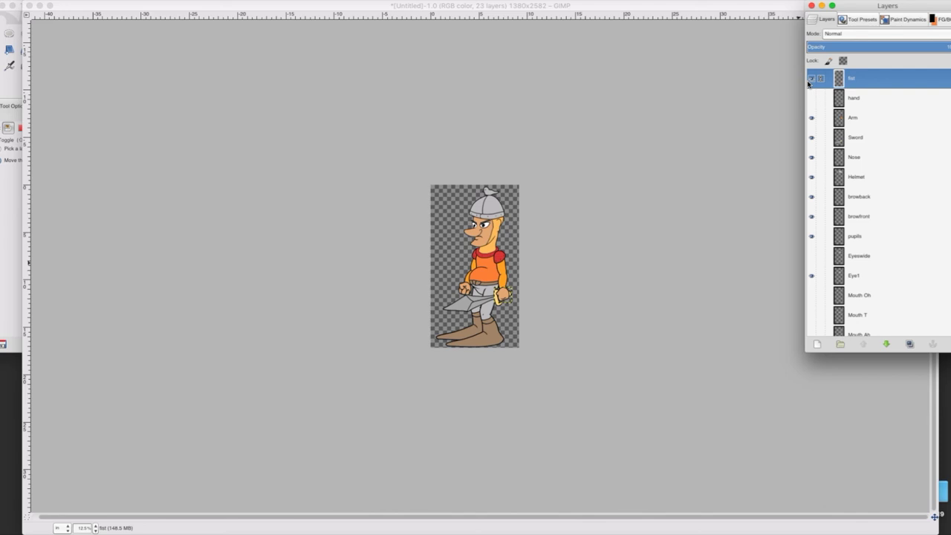
pyautogui.scroll(-5, 808, 326)
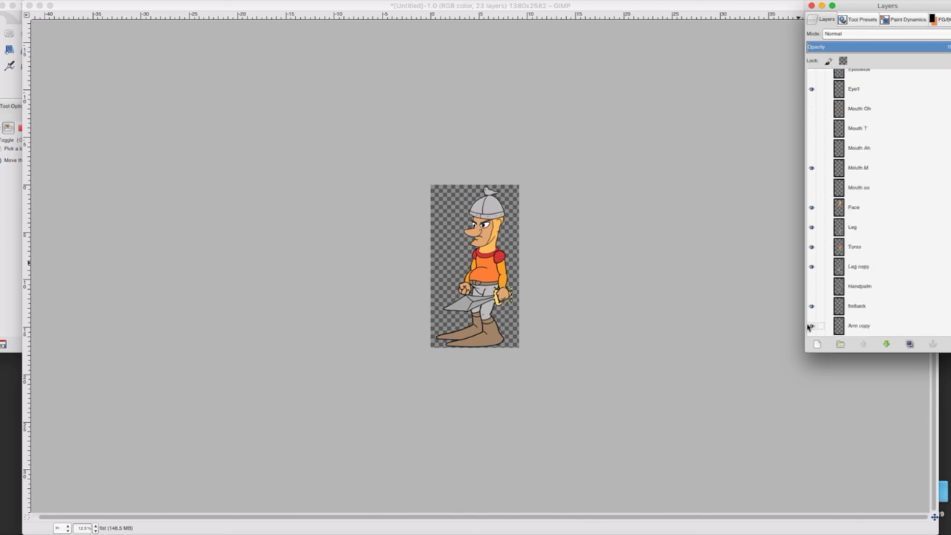
pyautogui.scroll(5, 947, 134)
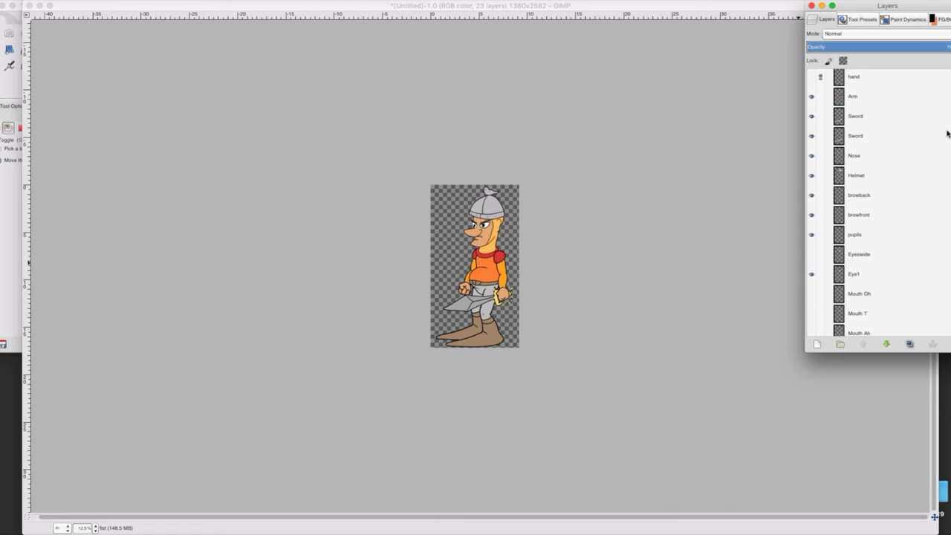
pyautogui.scroll(1, 947, 134)
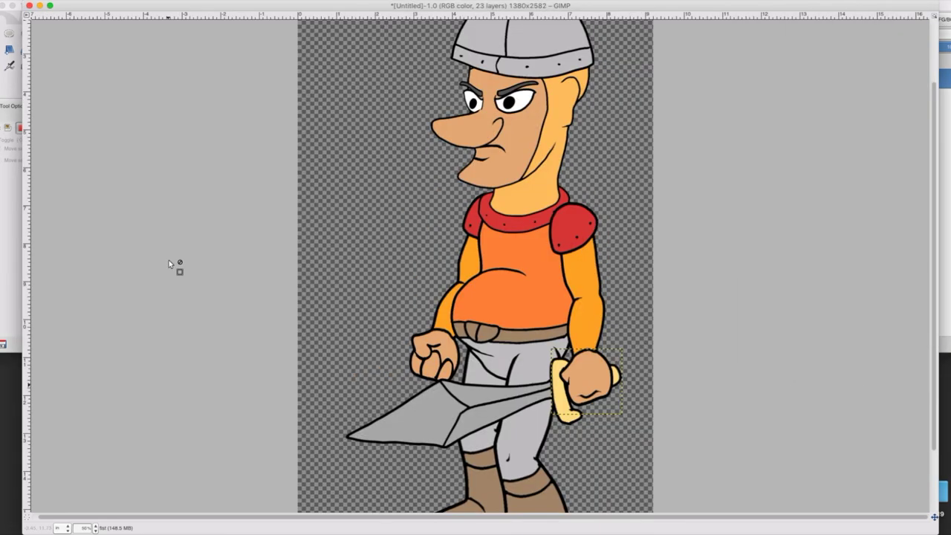
pyautogui.hotkey('shift', 't')
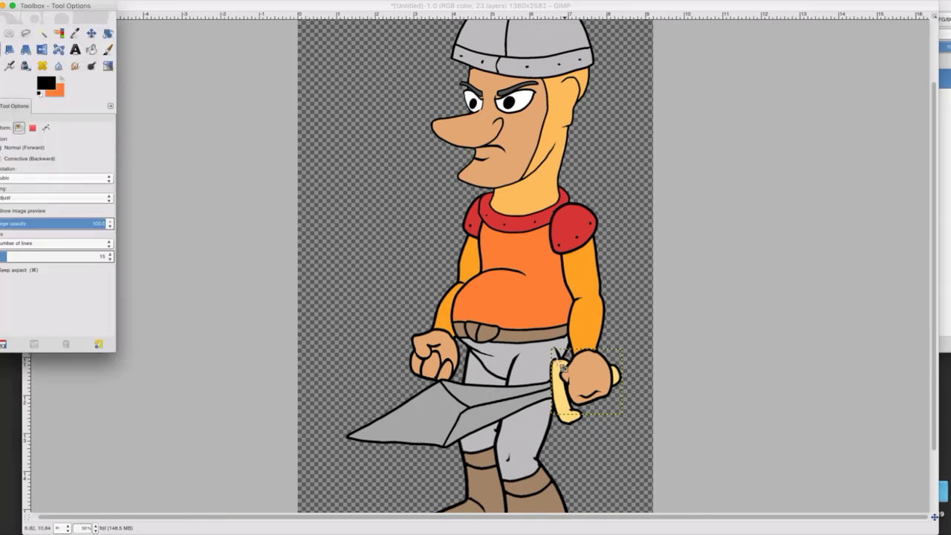
pyautogui.click(562, 367)
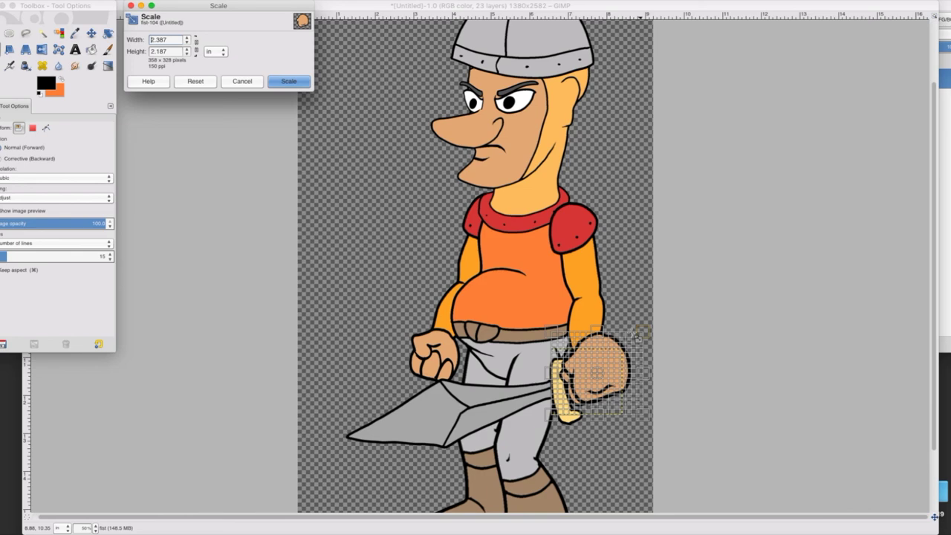
pyautogui.click(286, 81)
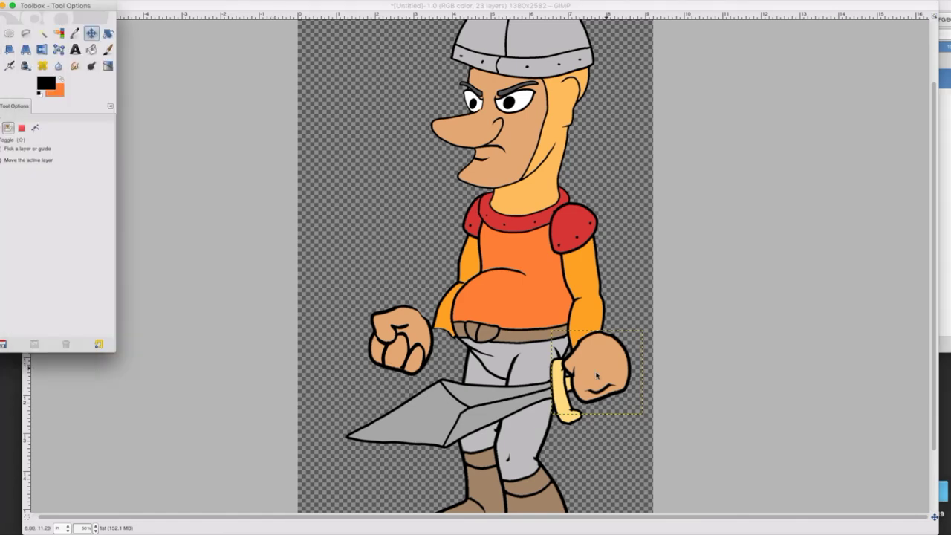
# Move the enlarged fist back over the sword grip so it meets the near arm's wrist.
pyautogui.moveTo(596, 375); pyautogui.dragTo(592, 365)
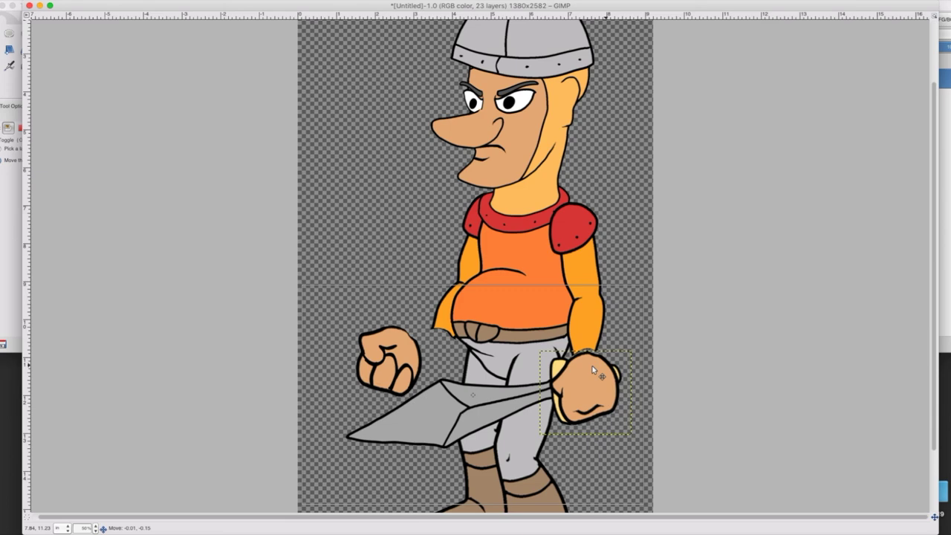
pyautogui.moveTo(592, 365); pyautogui.dragTo(592, 361)
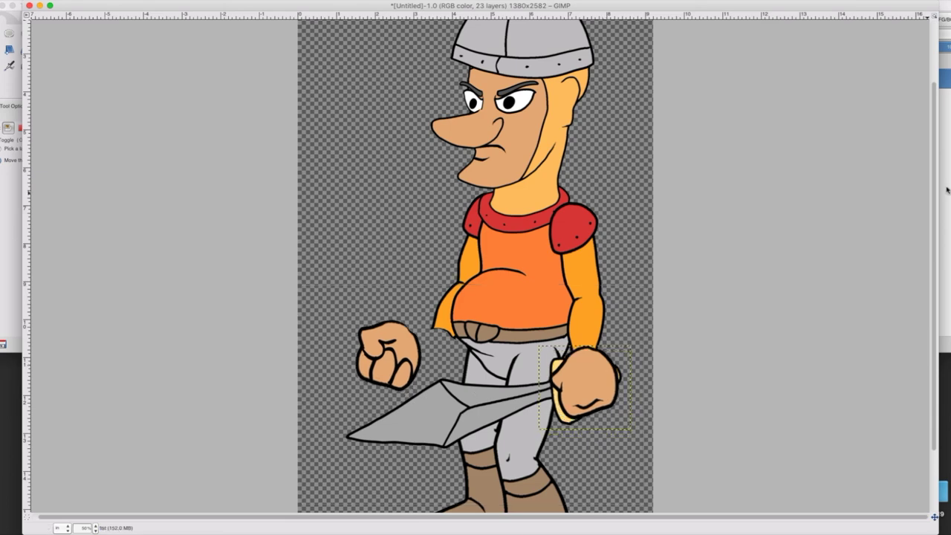
pyautogui.click(947, 190)
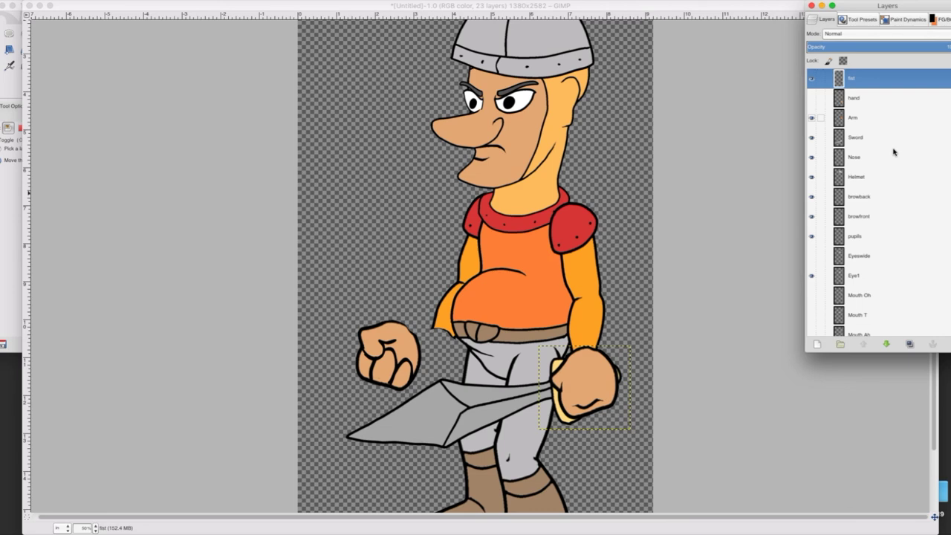
# Show the hand layer instead of the fist and scale it to about 3.45 × 4.34 in.
pyautogui.click(811, 98)
pyautogui.click(811, 79)
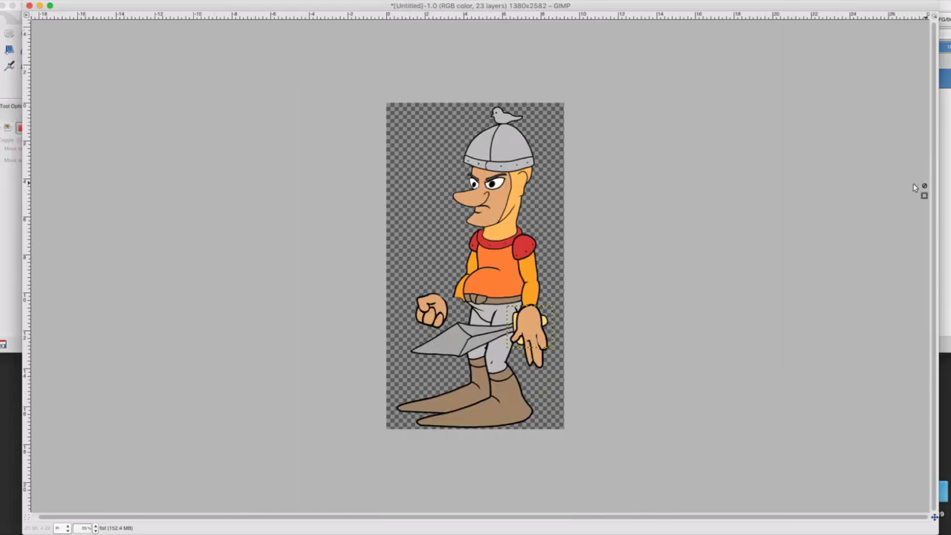
pyautogui.click(944, 98)
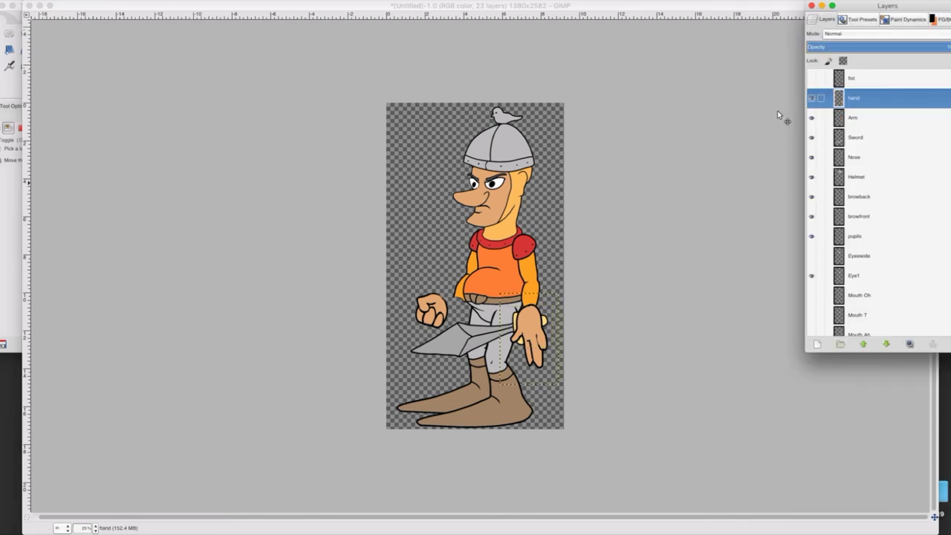
pyautogui.click(1, 50)
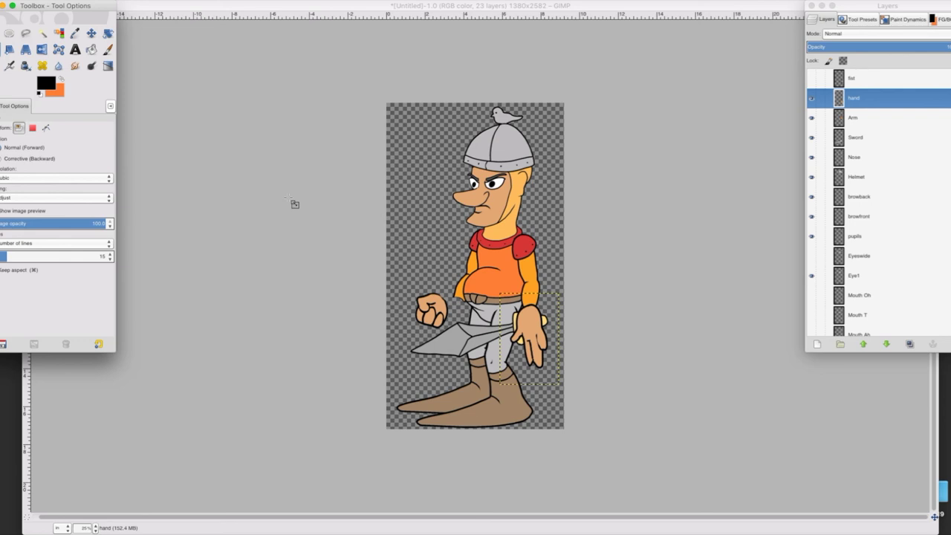
pyautogui.moveTo(558, 378); pyautogui.dragTo(565, 370)
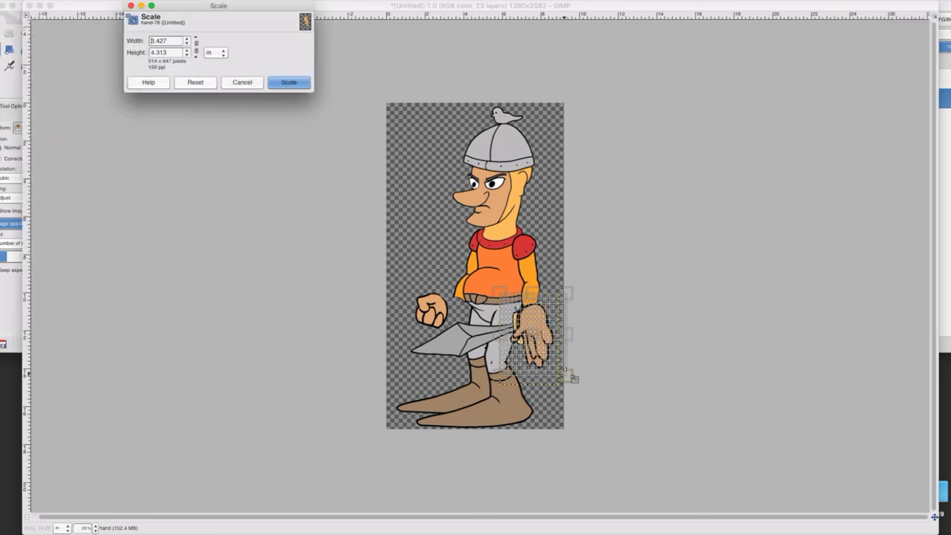
pyautogui.press('Return')
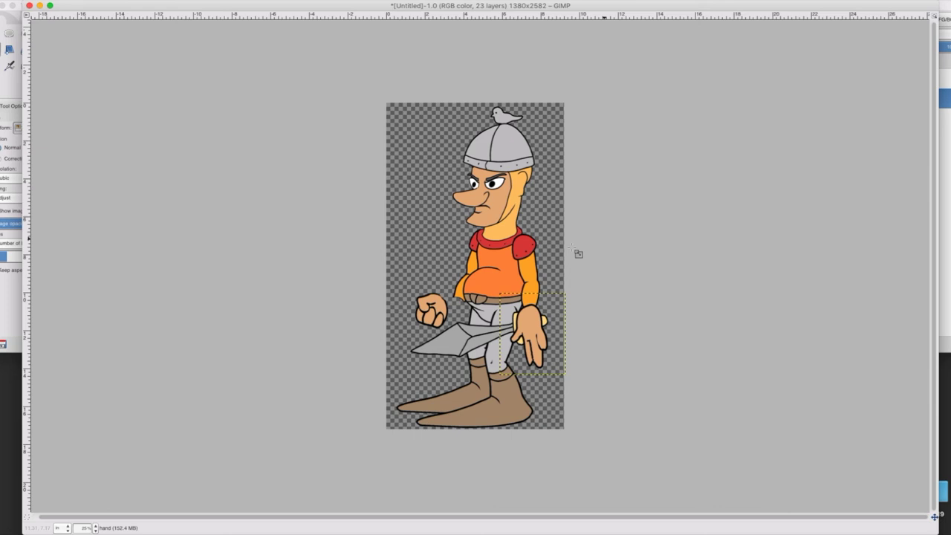
pyautogui.click(578, 254)
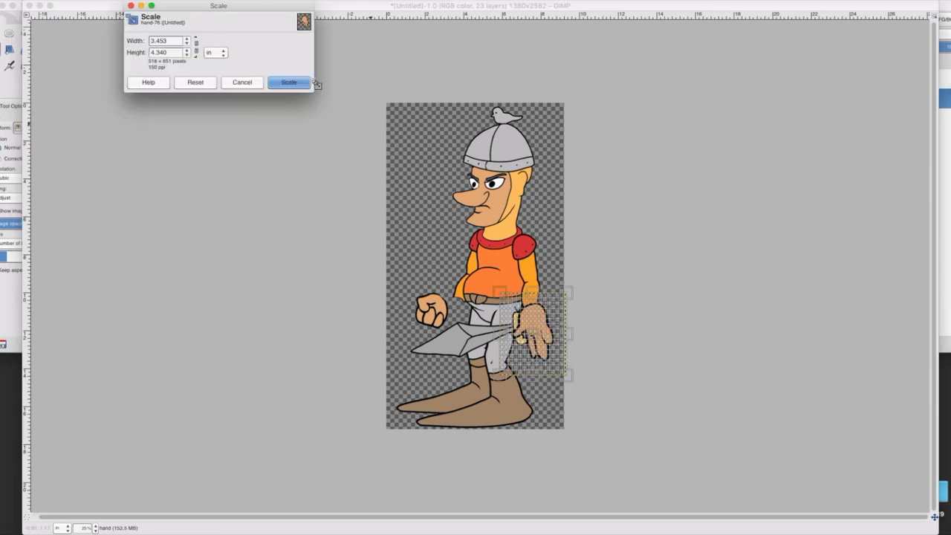
pyautogui.click(289, 83)
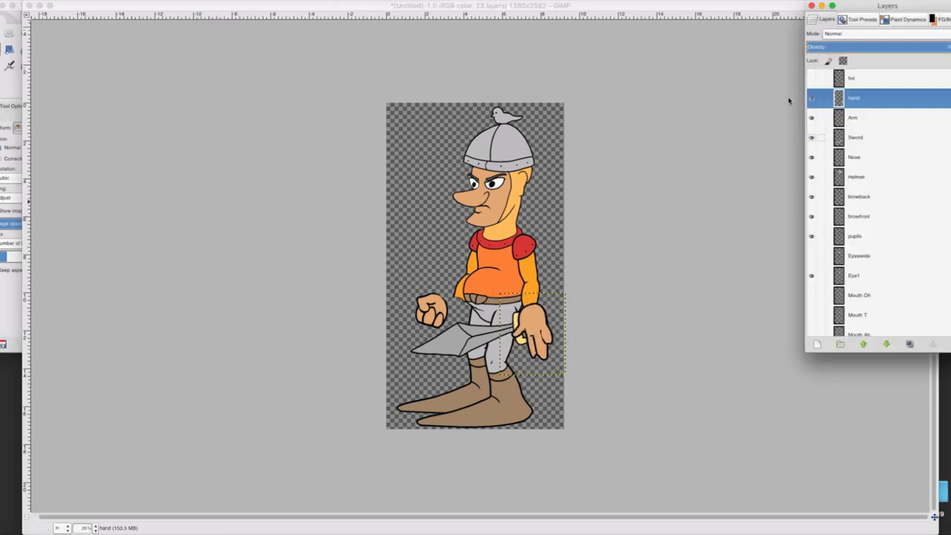
# Align the open hand with the fist at the near wrist by showing both layers together, and hide both.
pyautogui.click(811, 98)
pyautogui.click(811, 78)
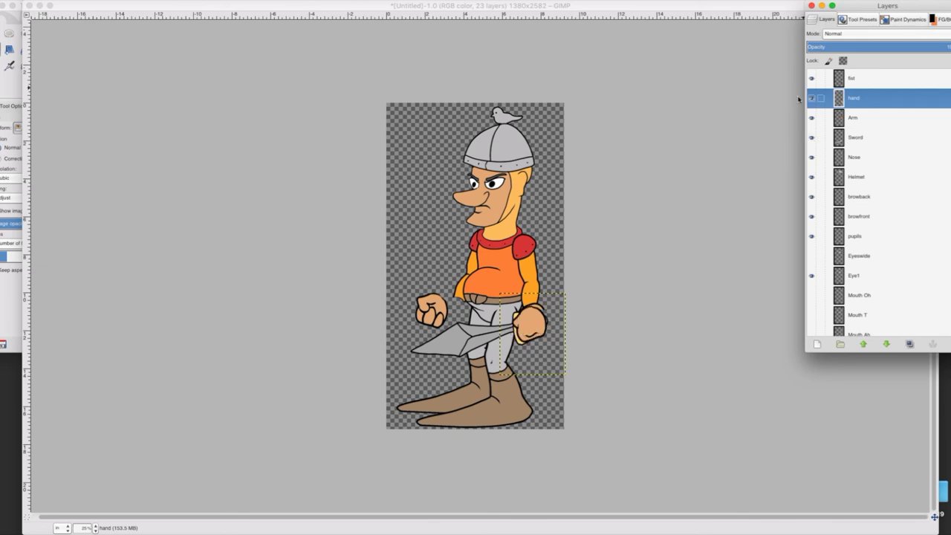
pyautogui.click(15, 84)
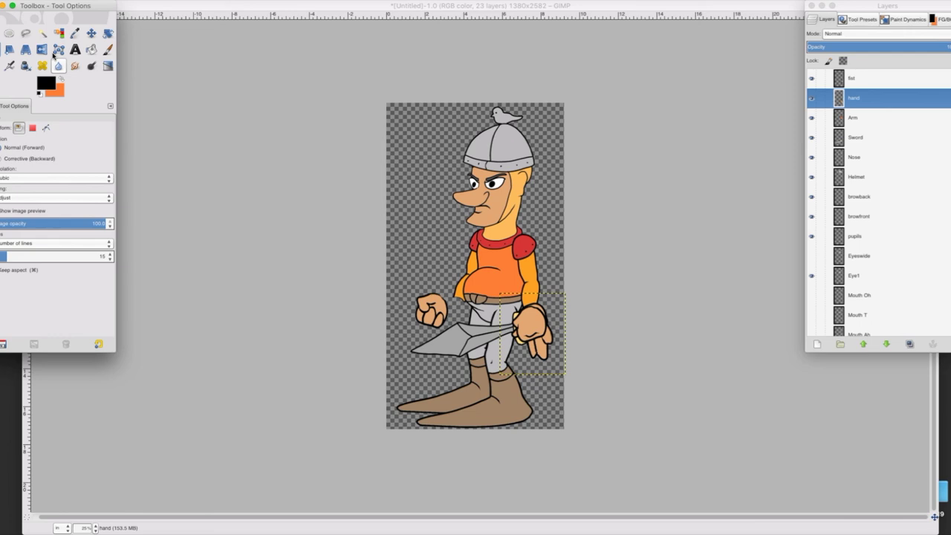
pyautogui.click(92, 33)
pyautogui.moveTo(533, 319); pyautogui.dragTo(526, 322)
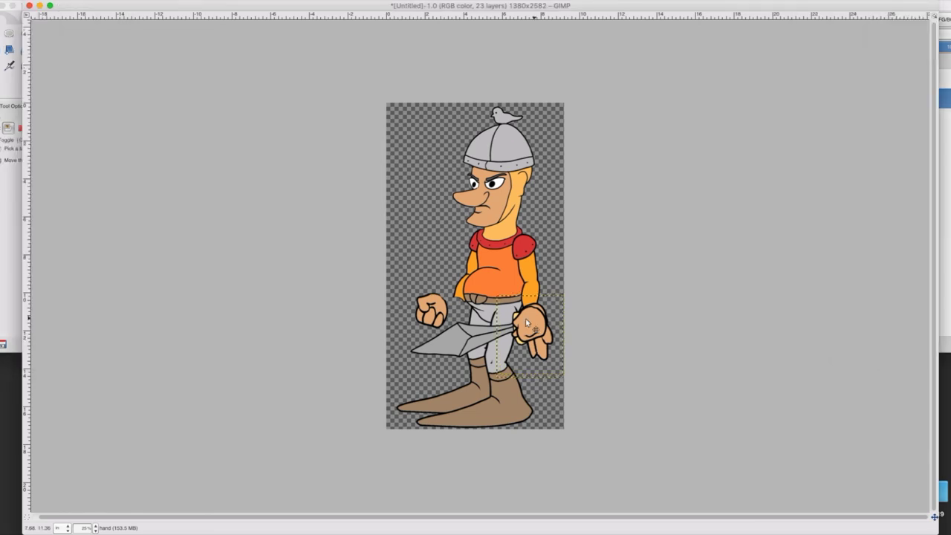
pyautogui.click(944, 192)
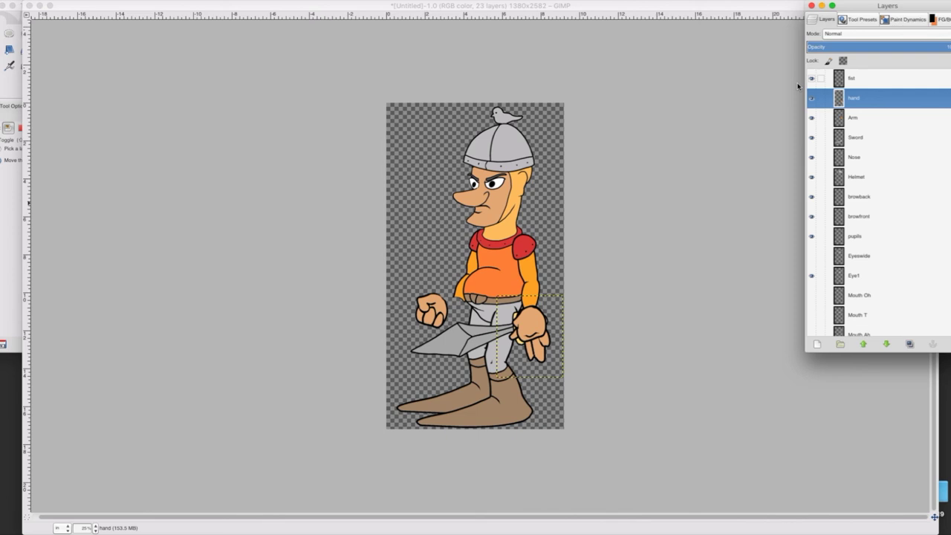
pyautogui.click(811, 79)
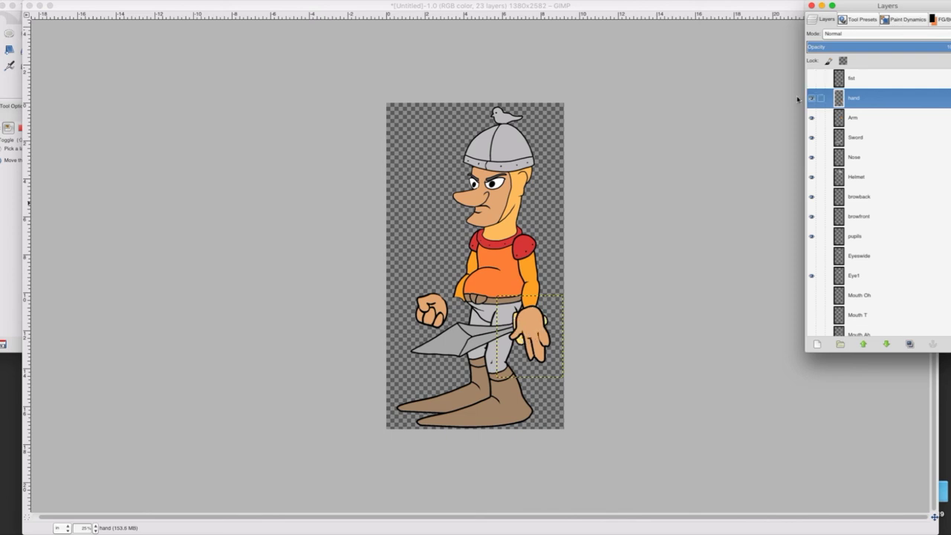
pyautogui.click(811, 98)
# Unlink the fistback and Handpalm layers and move fistback onto the far arm's wrist.
pyautogui.scroll(-5, 827, 321)
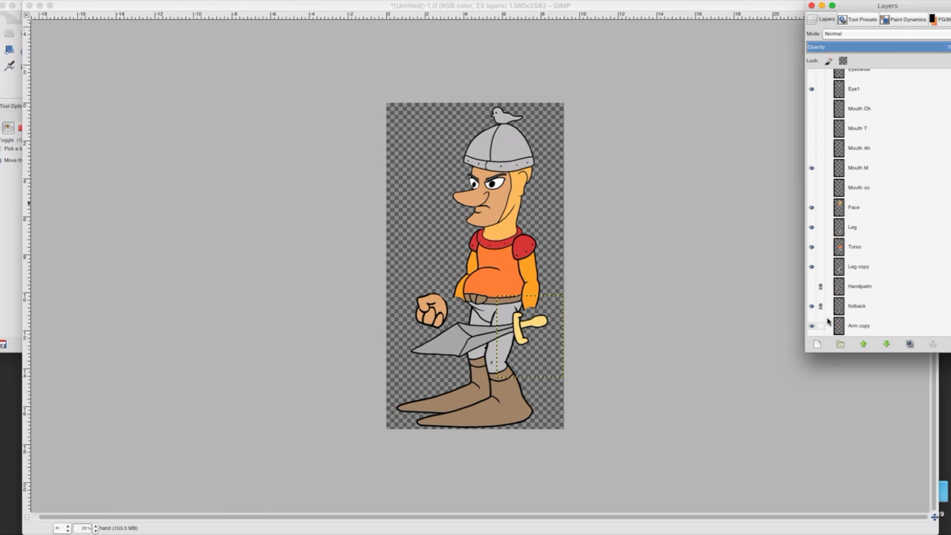
pyautogui.click(820, 306)
pyautogui.click(820, 286)
pyautogui.click(838, 306)
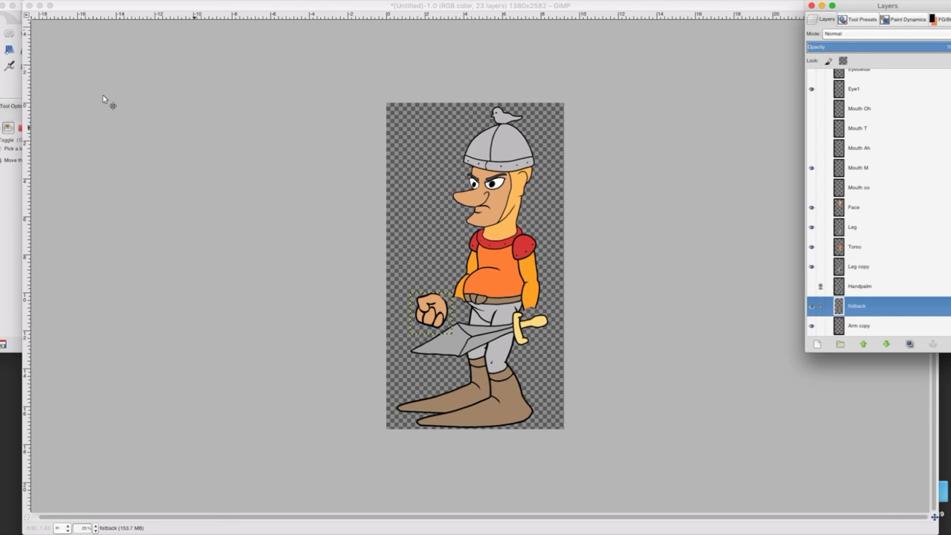
pyautogui.moveTo(433, 305); pyautogui.dragTo(453, 309)
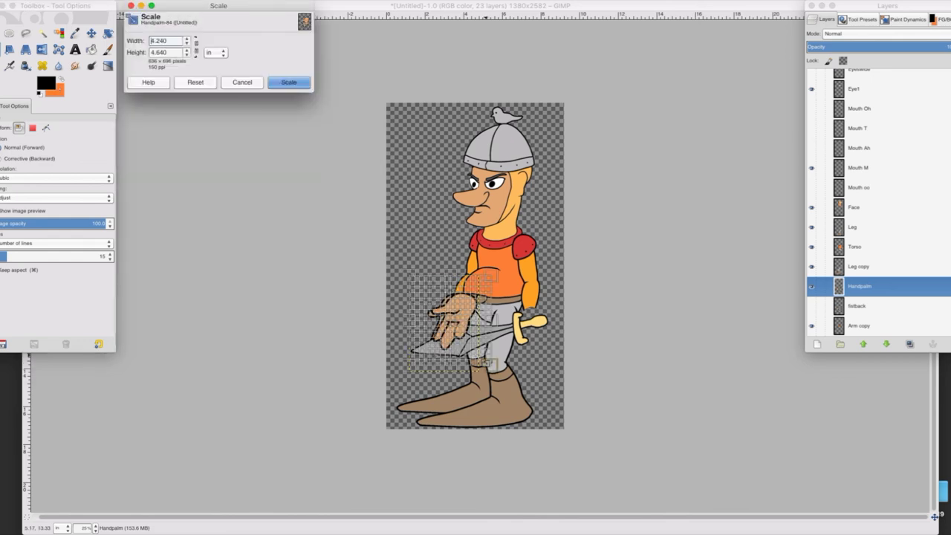
# Scale the Handpalm layer to about 4.24 × 4.64 in and move it onto the far arm's wrist.
pyautogui.click(289, 84)
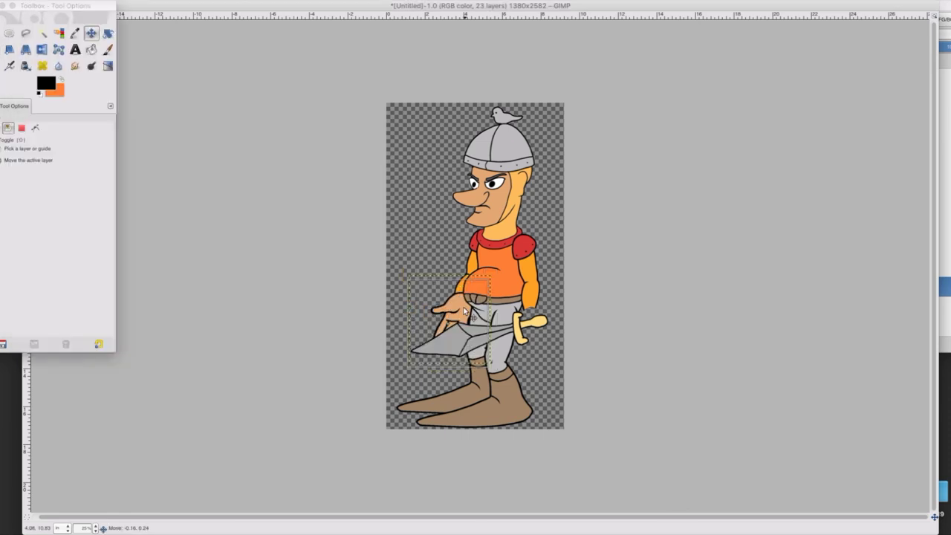
pyautogui.moveTo(464, 311); pyautogui.dragTo(458, 312)
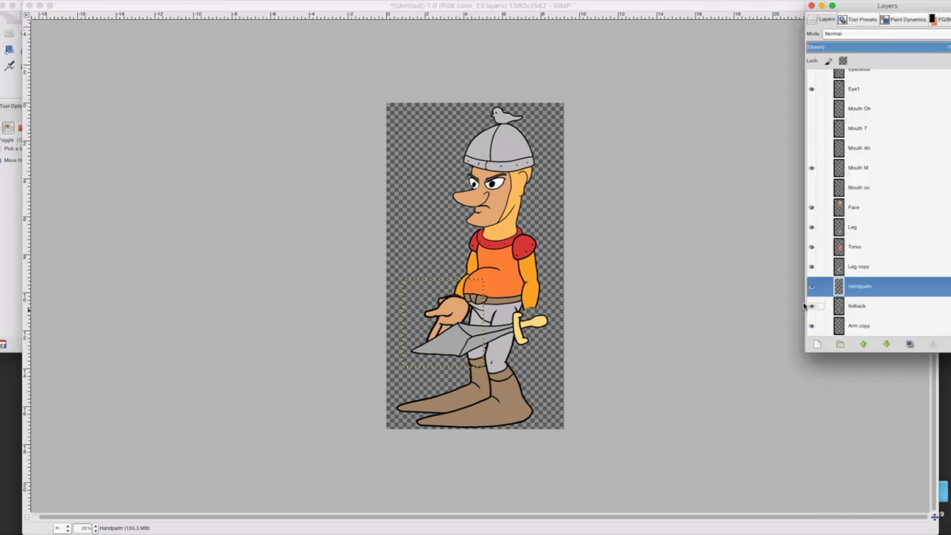
# Make every layer visible, including both versions of each hand and all the eye and mouth parts.
pyautogui.scroll(1, 877, 294)
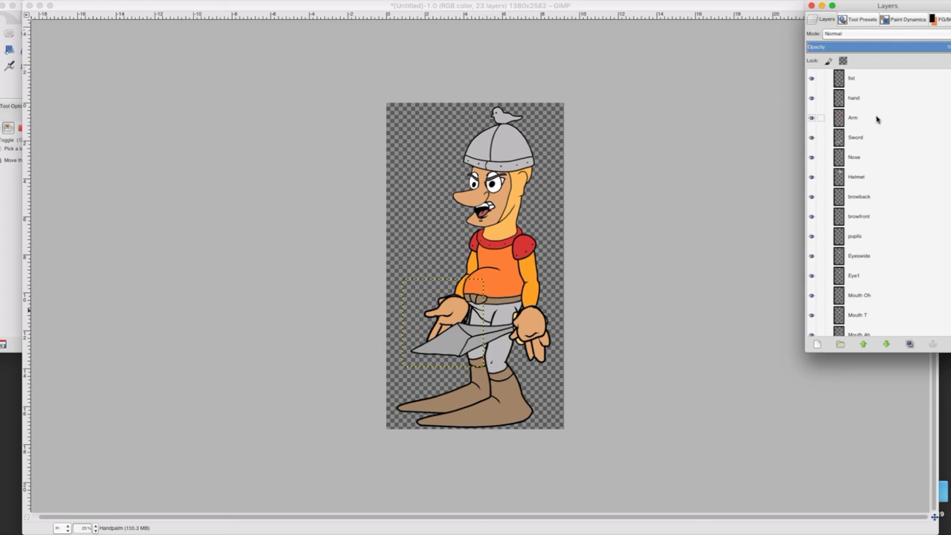
pyautogui.scroll(-8, 898, 223)
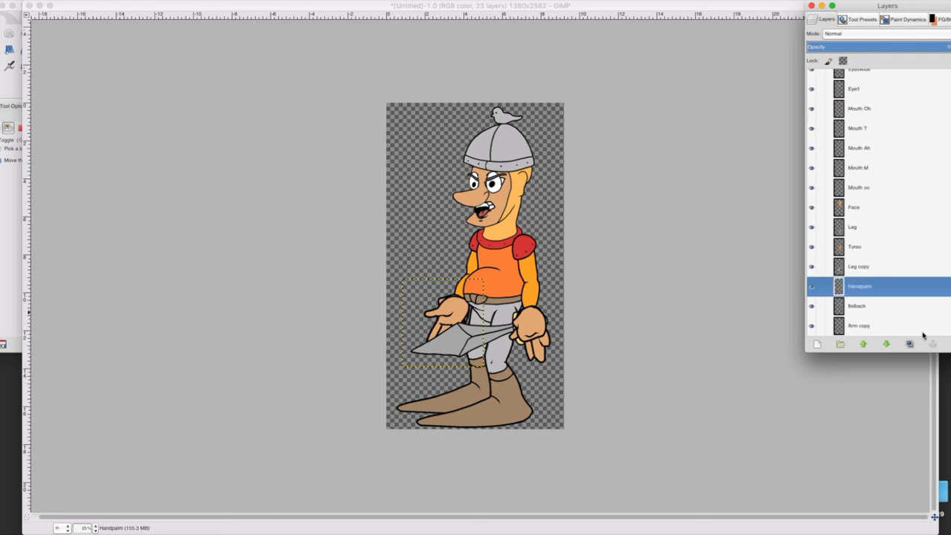